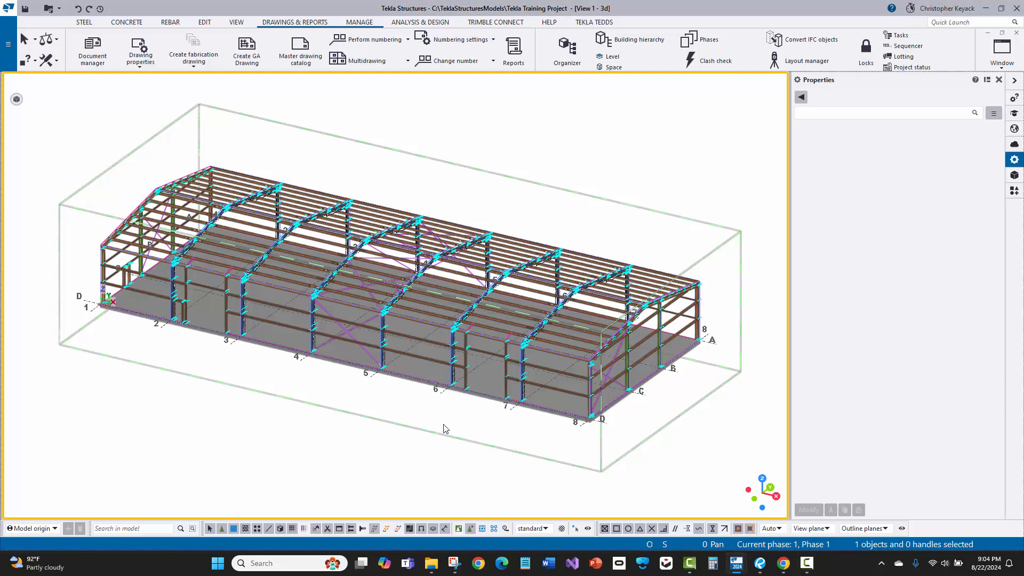
Step: Start a fabrication drawing for the rigid frame column at grid 2 and hide parts in the creation review list
scroll(154, 296, "up", 10)
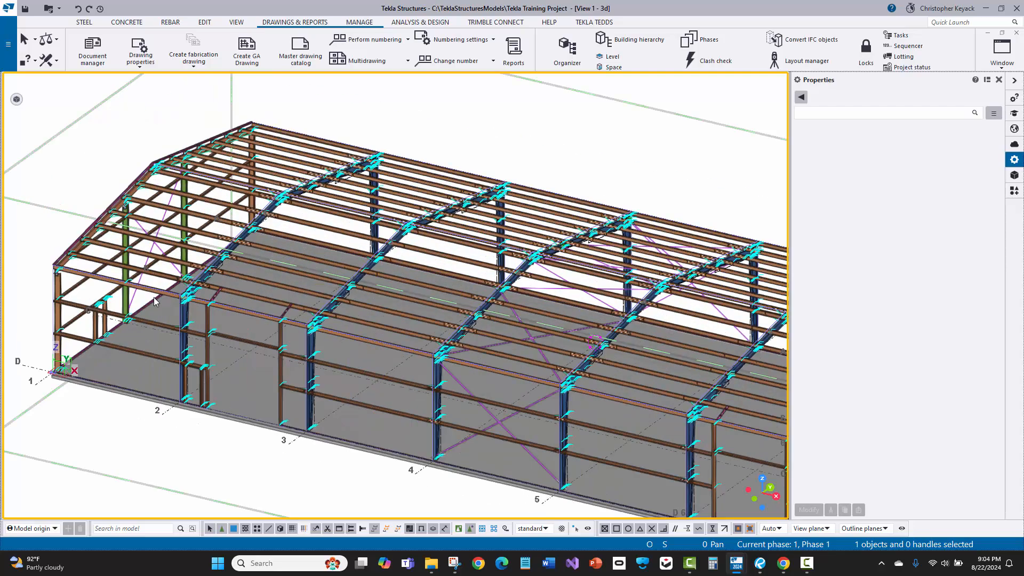
left_click(242, 324)
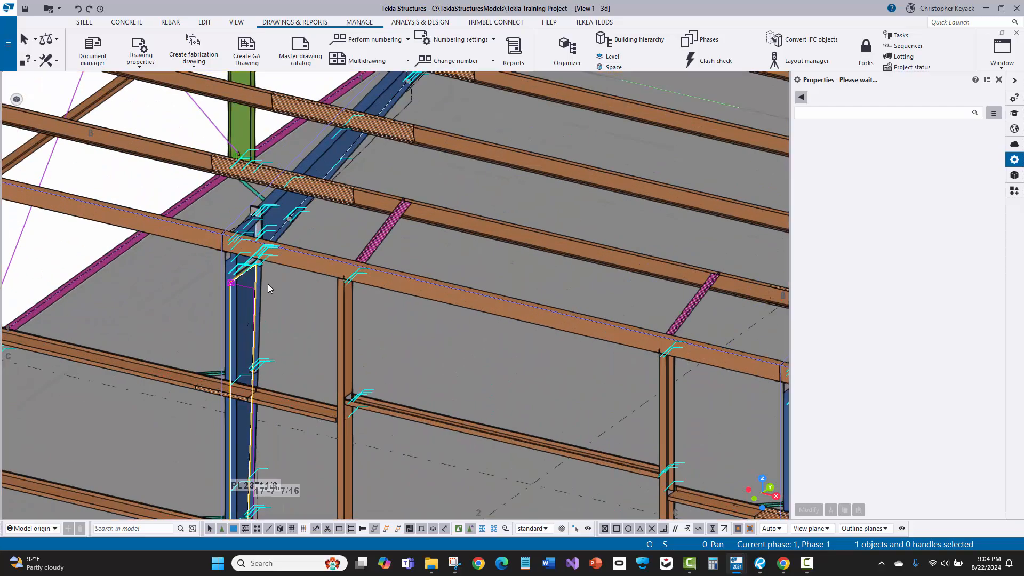
middle_click_drag(268, 284, 292, 252)
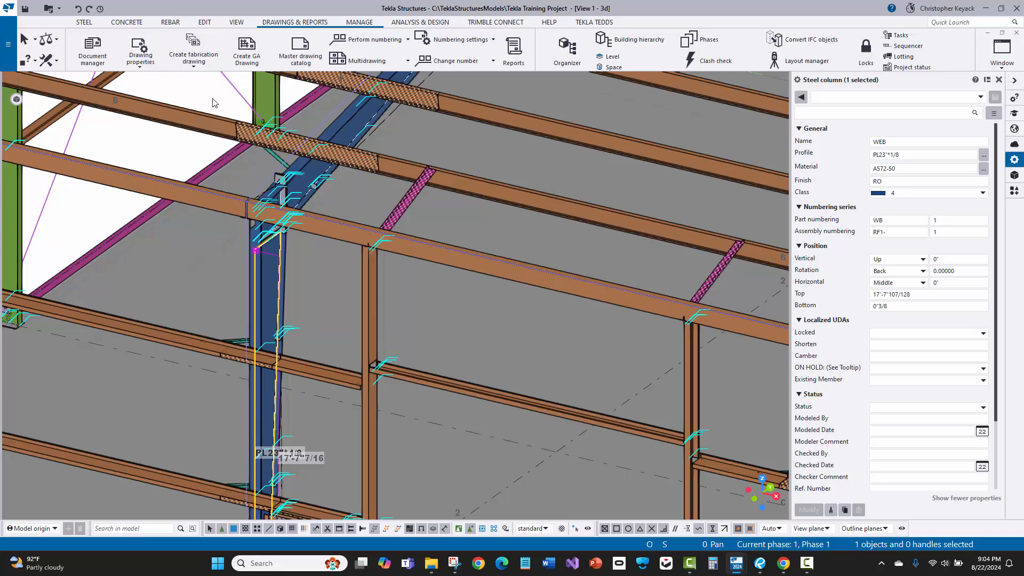
left_click(193, 42)
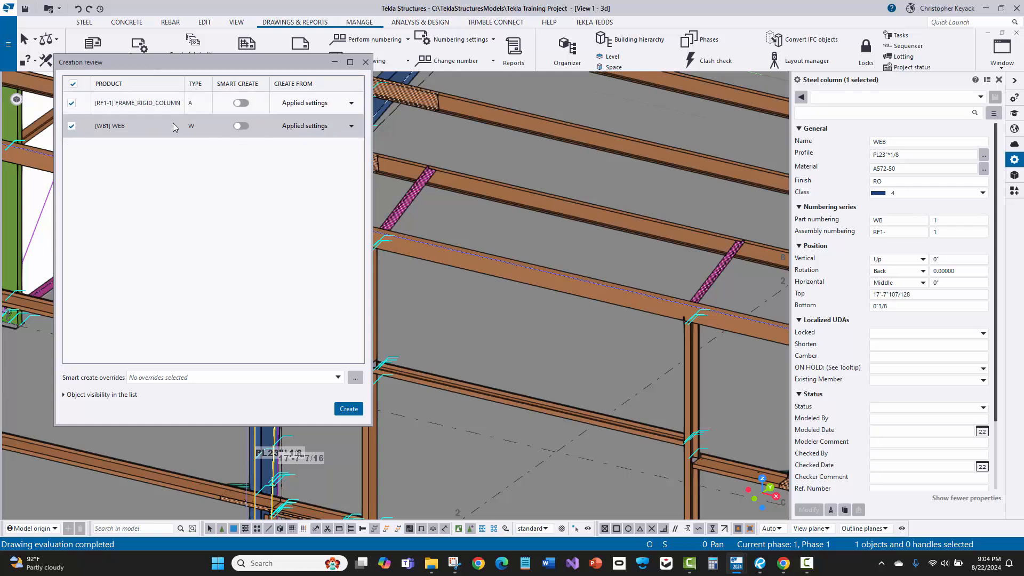
left_click(63, 395)
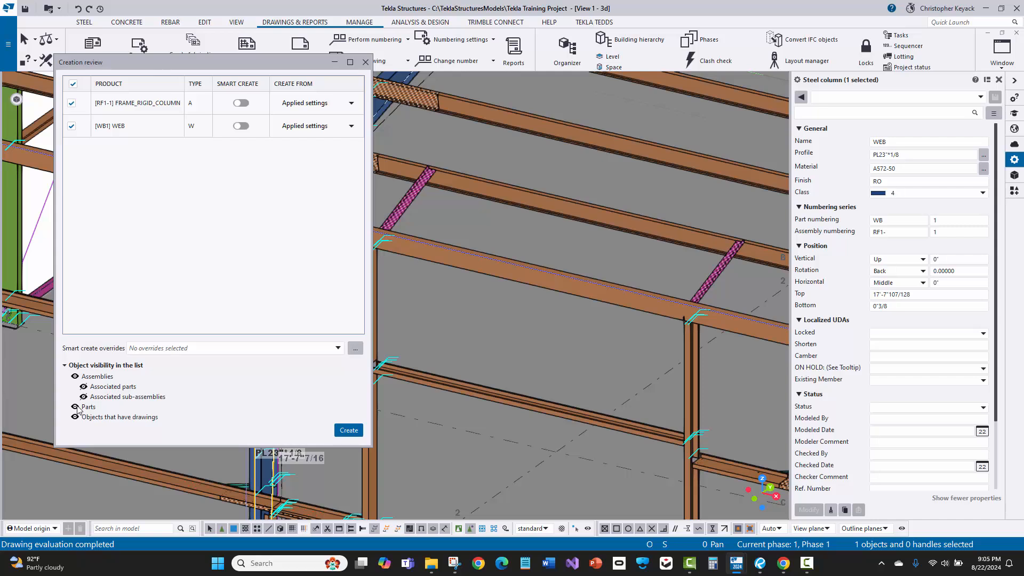
left_click(75, 407)
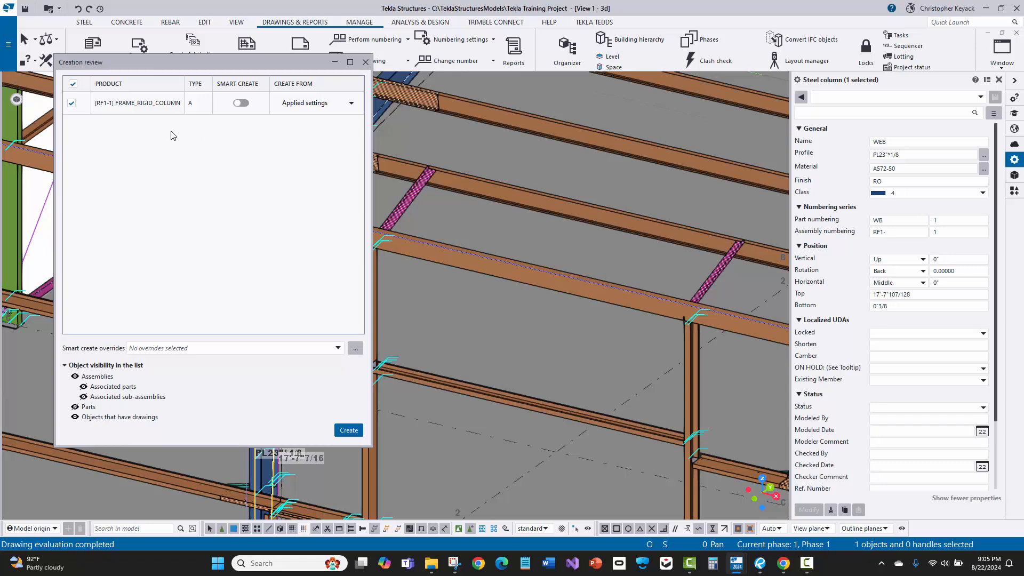
Step: Create the FRAME_RIGID_COLUMN assembly drawing using the BOM-3-Plate_Assembly settings
left_click(309, 105)
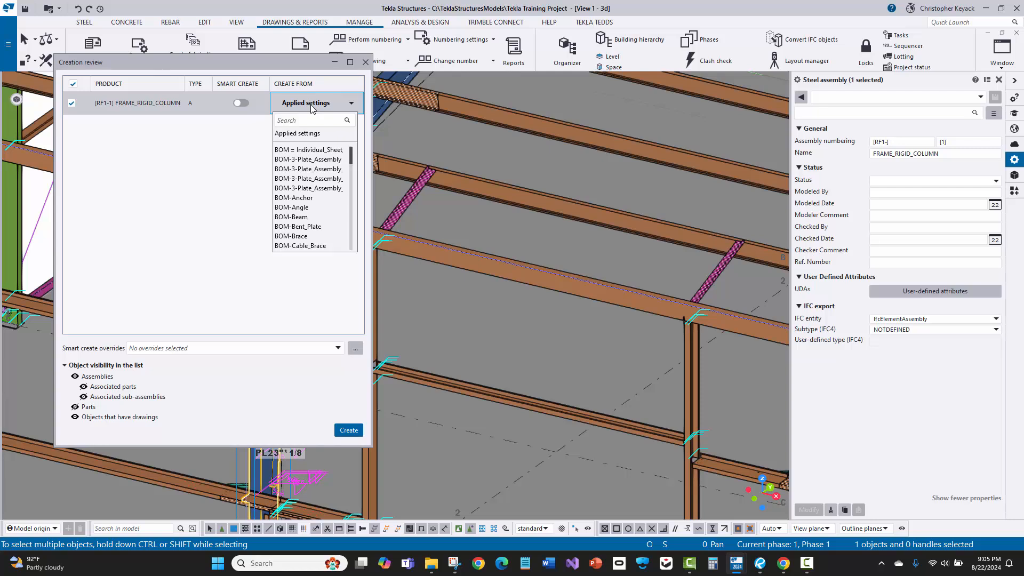
left_click(311, 161)
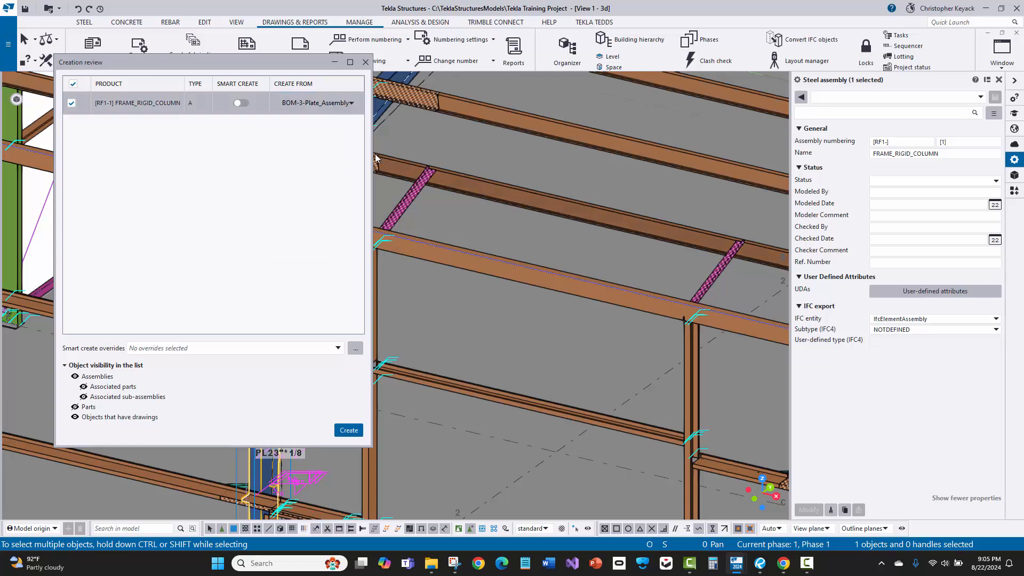
left_click_drag(371, 154, 474, 154)
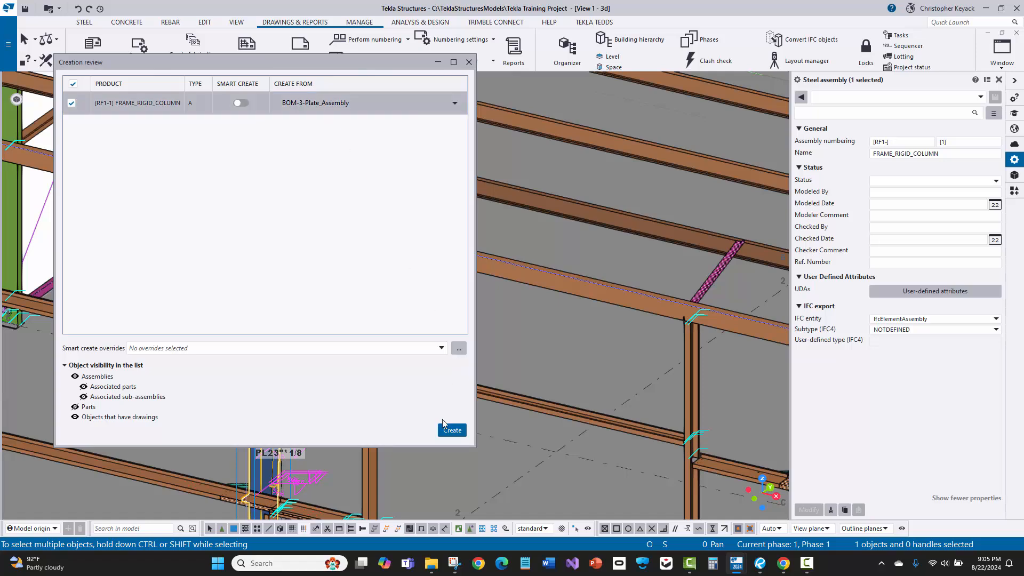
left_click(453, 430)
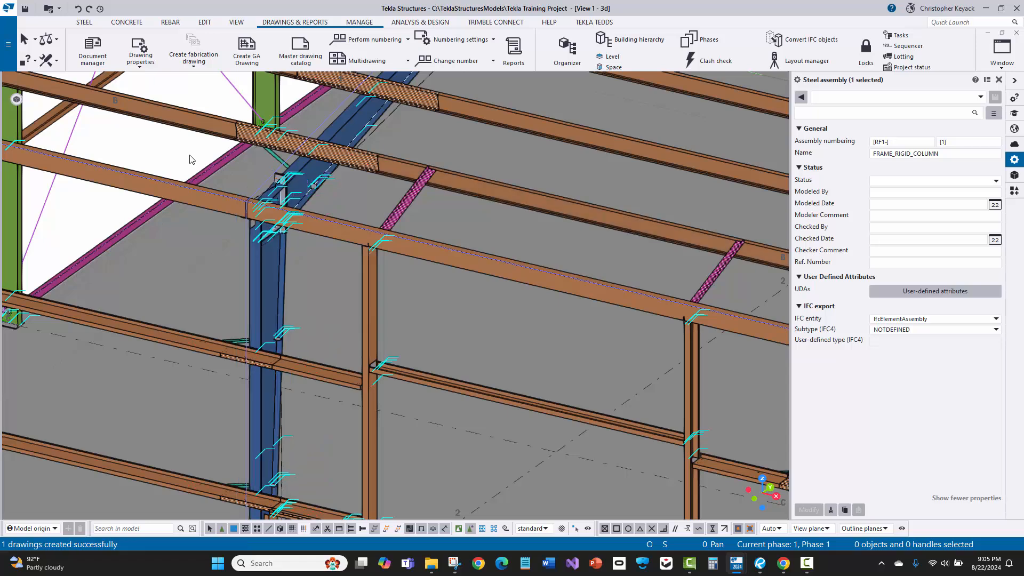
Step: Open the RF1-1 3-PLATE ASSEMBLY drawing from the document manager and close the manager
left_click(92, 49)
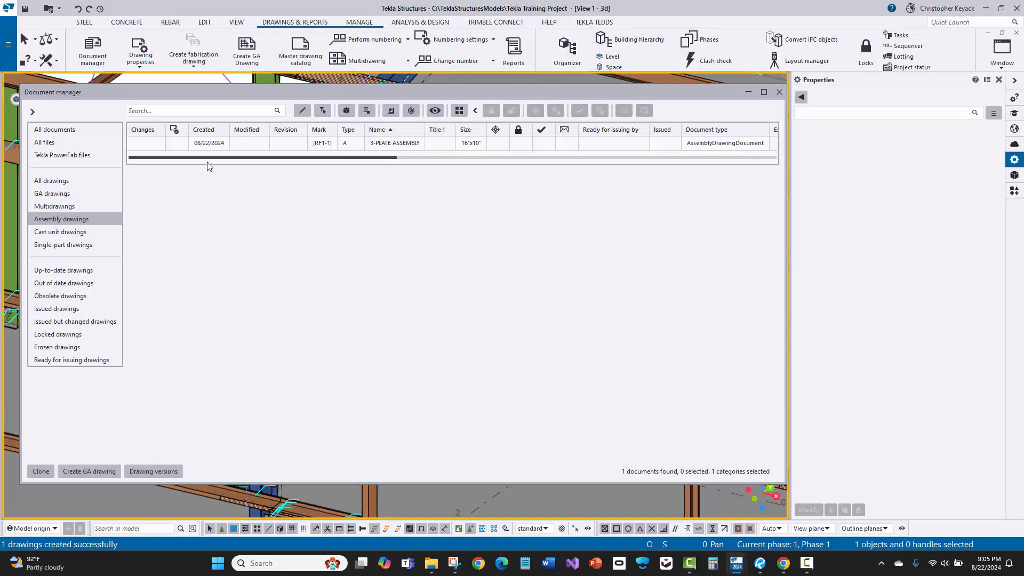
left_click(351, 146)
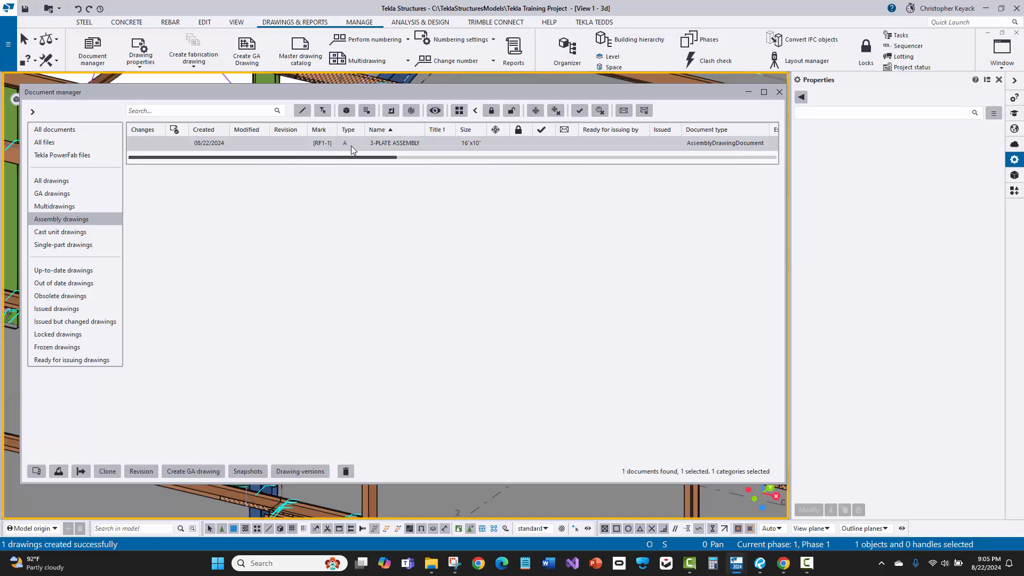
double_click(403, 142)
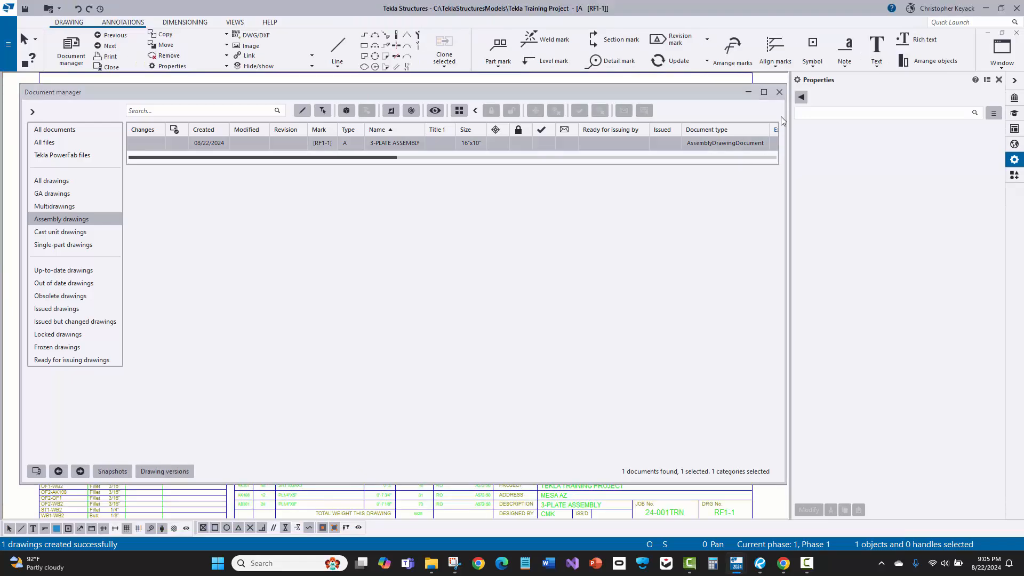
left_click(779, 92)
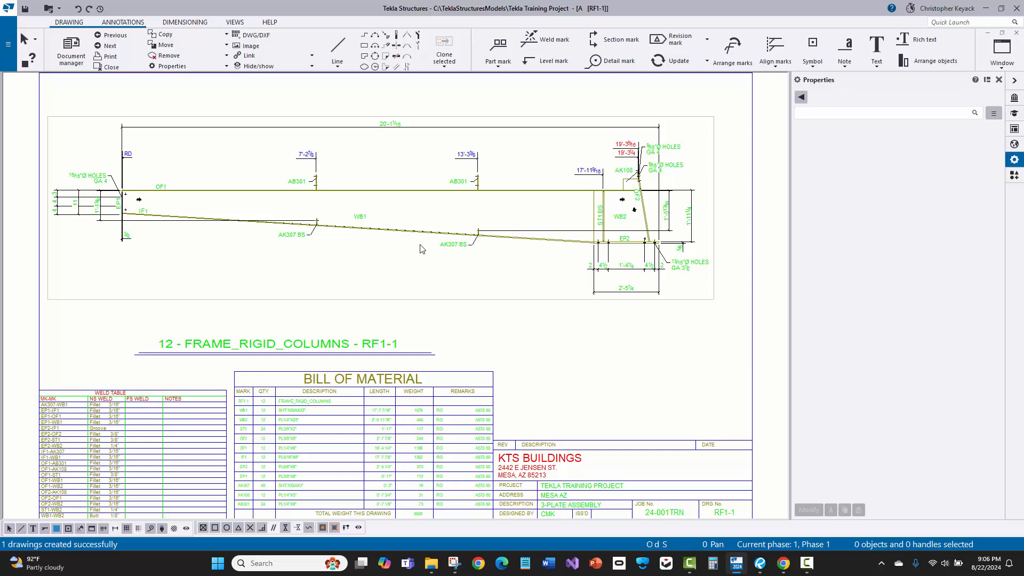
Step: Delete the two red dimensions, 19'-3 9/16 and 19'-3 1/4, above the AK108 plate
scroll(694, 143, "up", 3)
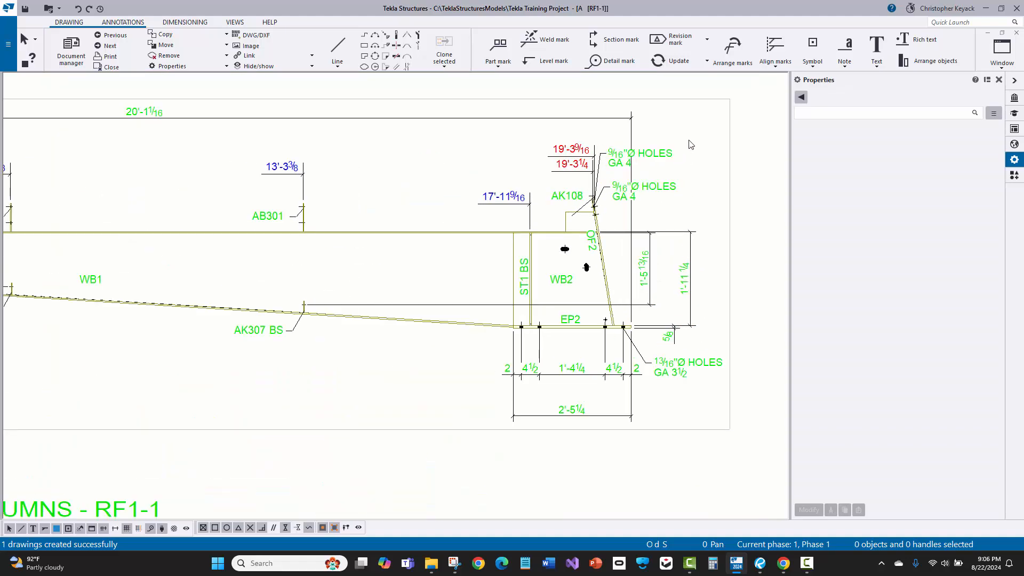
scroll(660, 161, "up", 1)
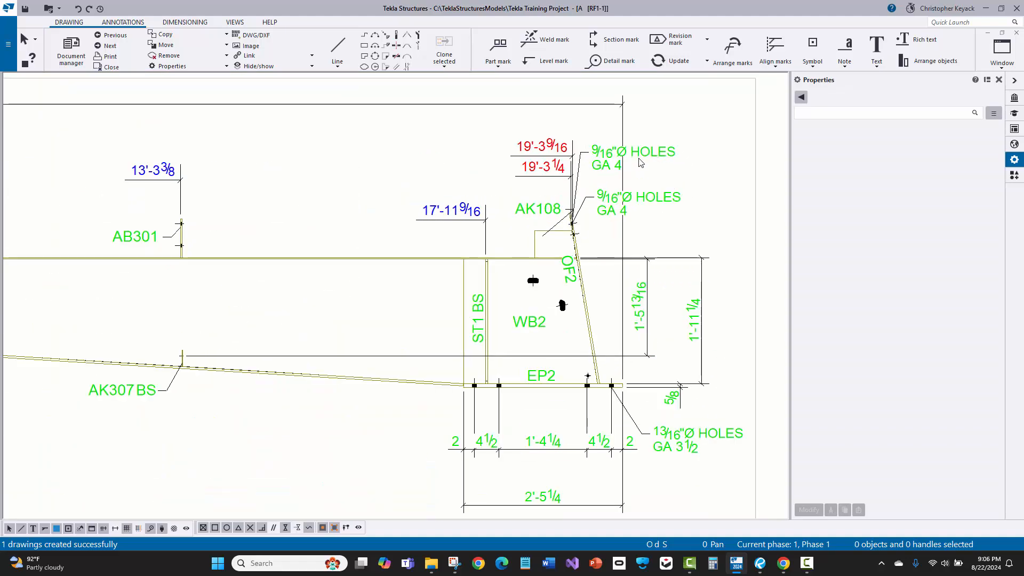
left_click(541, 152)
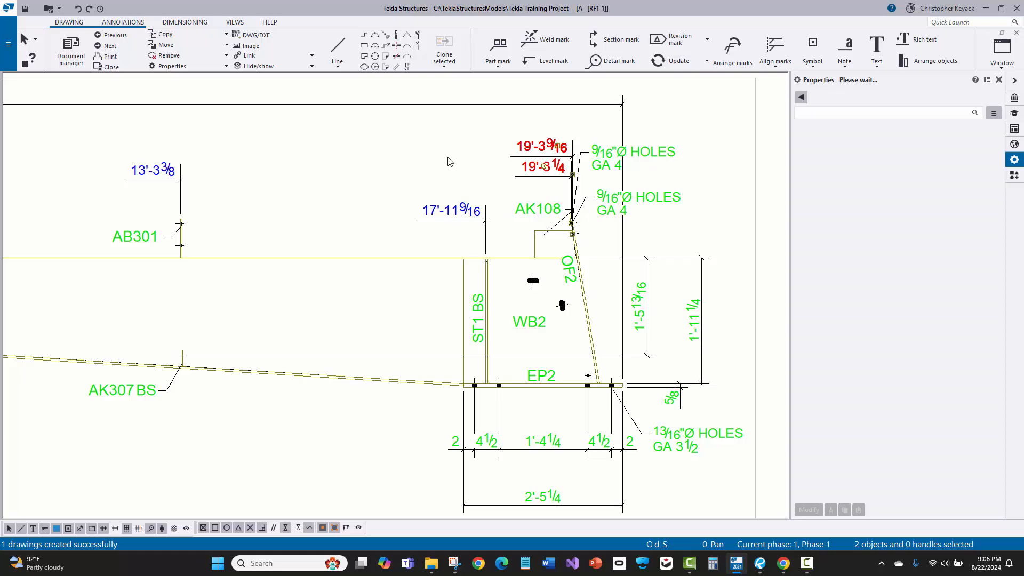
scroll(429, 172, "up", 1)
left_click(431, 178)
scroll(389, 181, "up", 1)
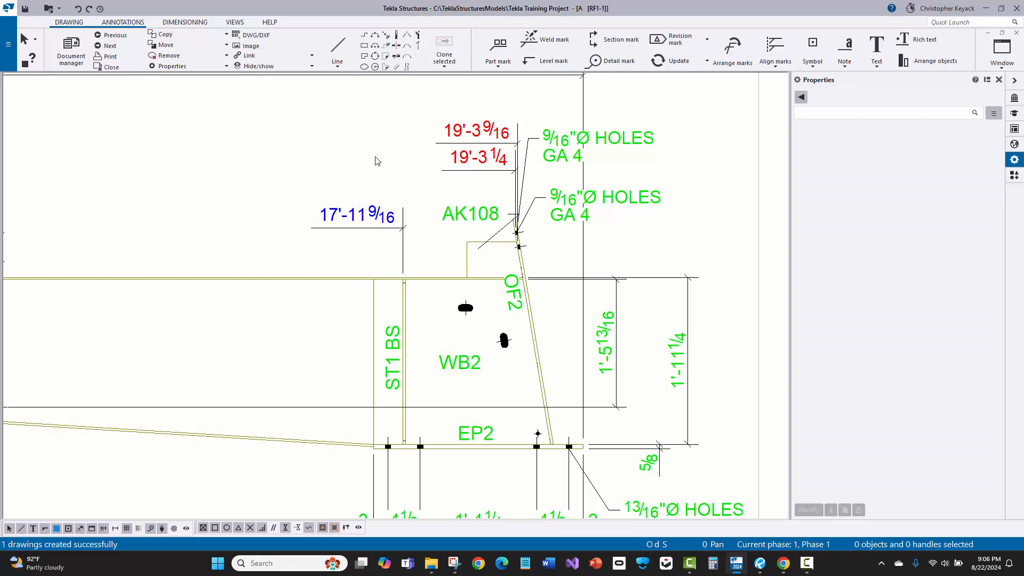
left_click(479, 158)
key("Delete")
scroll(464, 160, "down", 3)
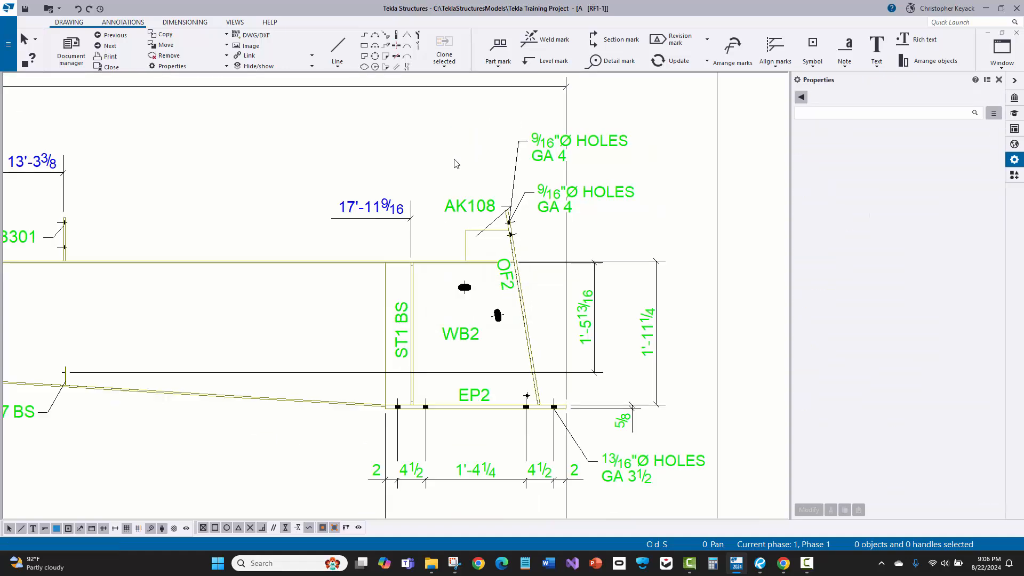
Step: Move the AK108 part mark up and to the left, clear of the sloped flange and hole marks
scroll(507, 209, "up", 2)
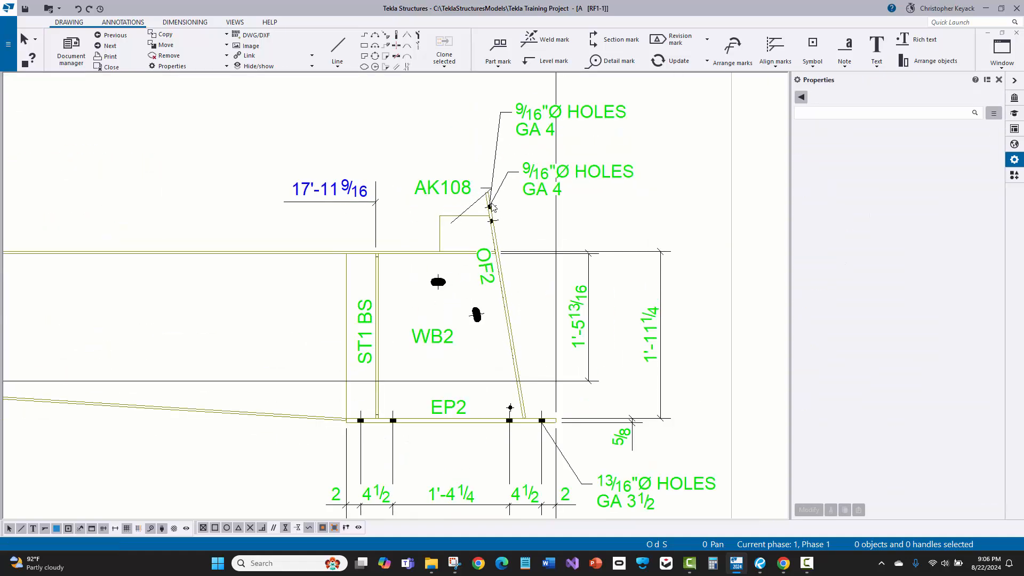
left_click_drag(449, 185, 381, 146)
left_click(437, 139)
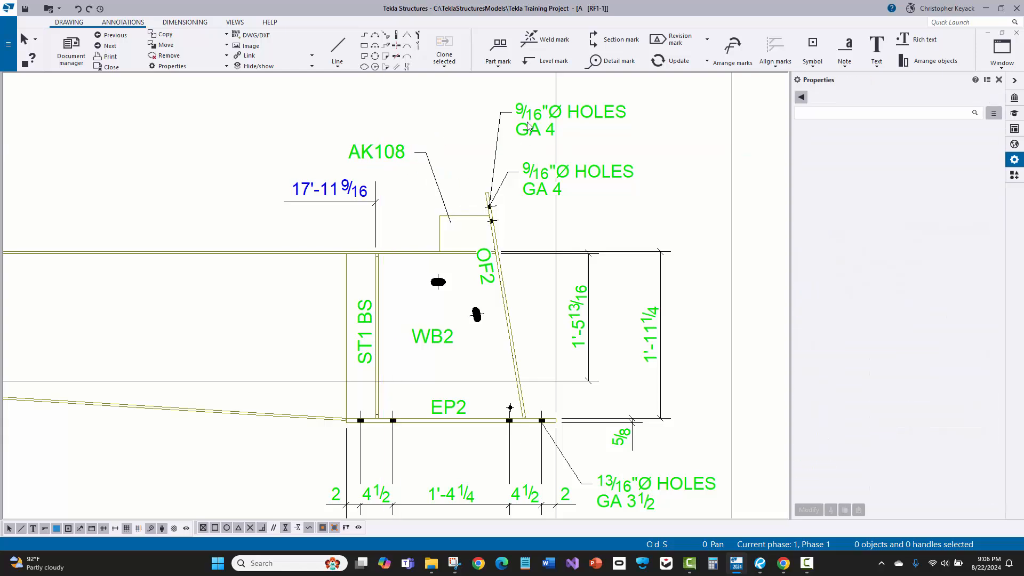
Step: Try to split the two 9/16"Ø HOLES GA 4 bolt marks at the upper end of the sloped flange
left_click(551, 181)
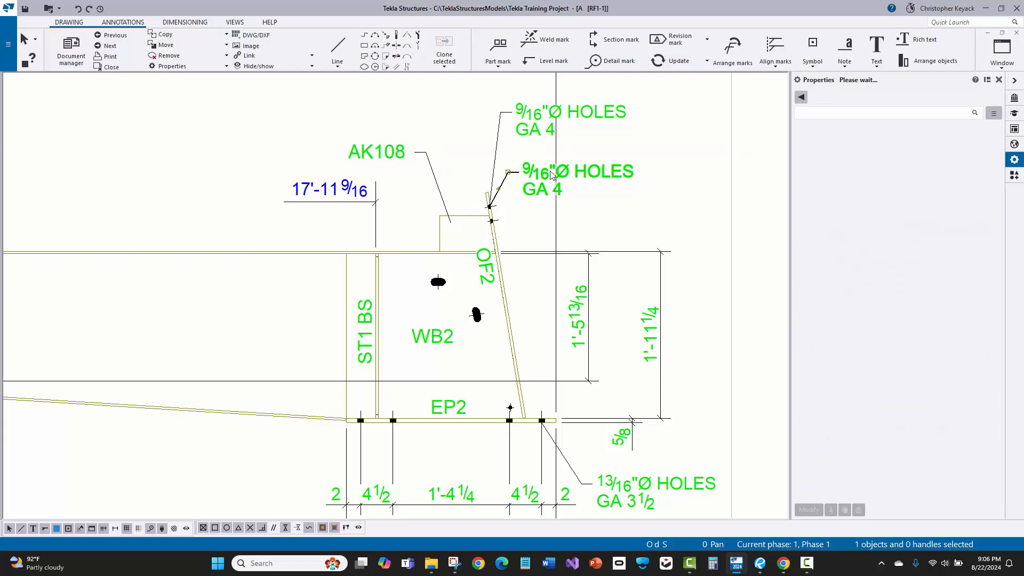
left_click(534, 121, "shift")
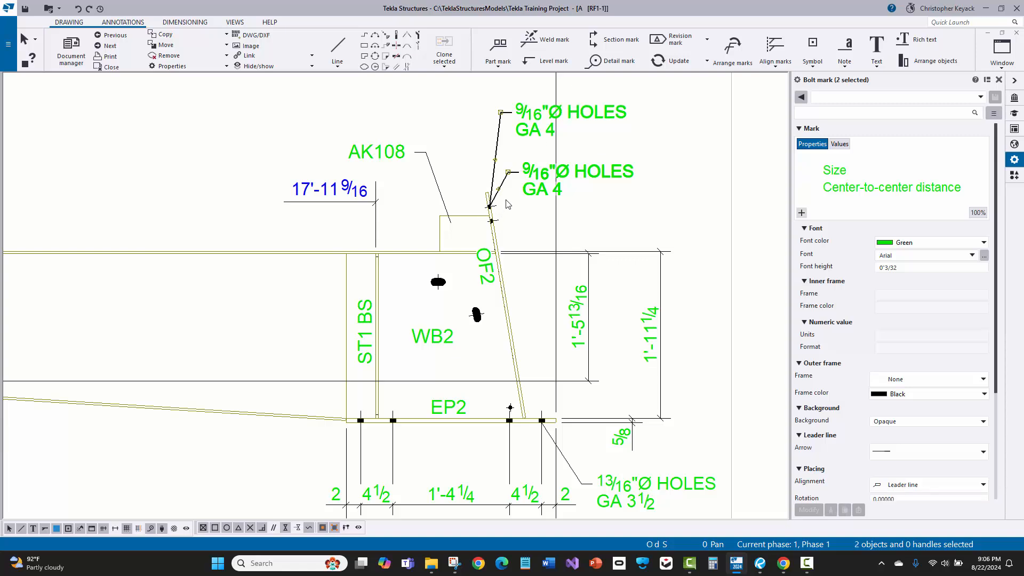
right_click(535, 114)
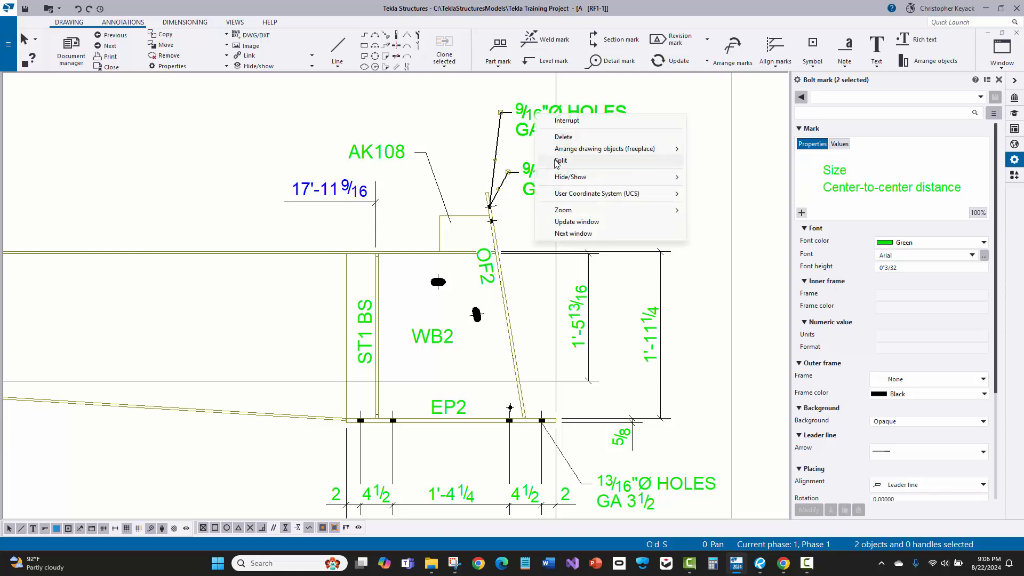
left_click(560, 161)
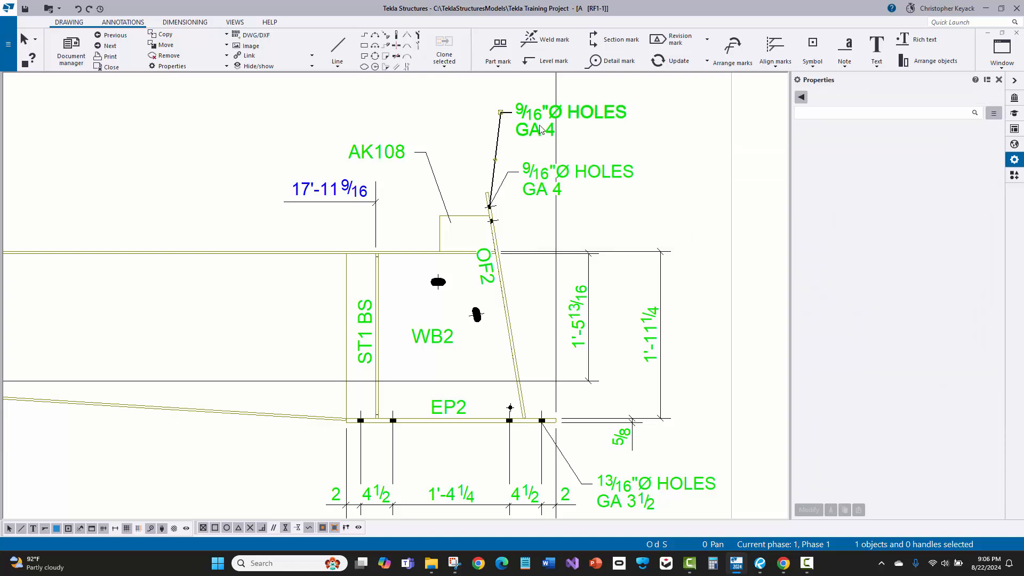
Step: Delete the upper duplicate 9/16"Ø HOLES mark and move the remaining one up and right, beyond the extension line
left_click(541, 130)
key("Delete")
left_click_drag(526, 181, 589, 159)
left_click(497, 126)
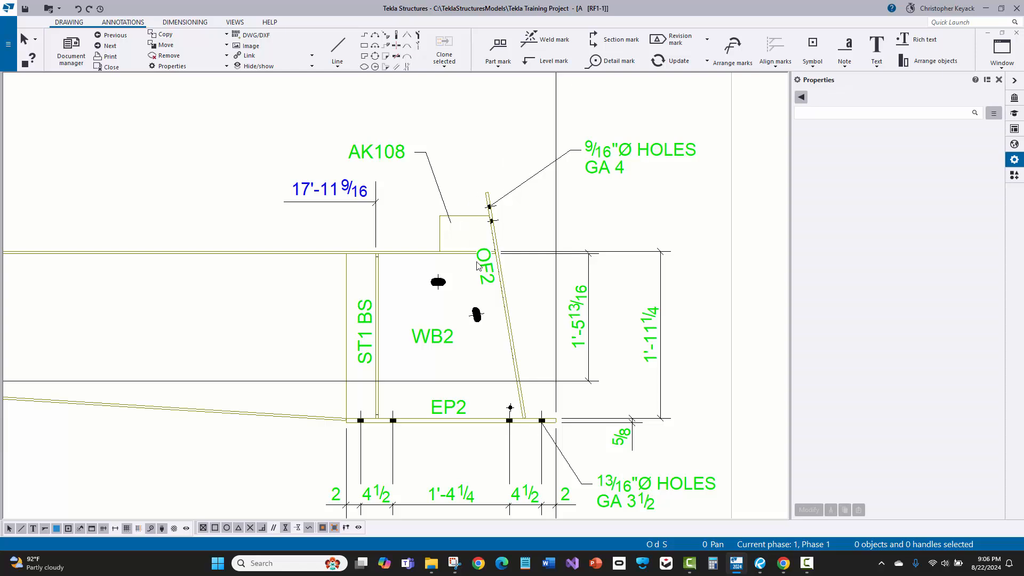
Step: Shift the OF2 part mark slightly down along the sloped flange, clear of the horizontal flange line
mouse_move(507, 302)
middle_mouse_down()
mouse_move(503, 244)
mouse_move(503, 266)
middle_mouse_up()
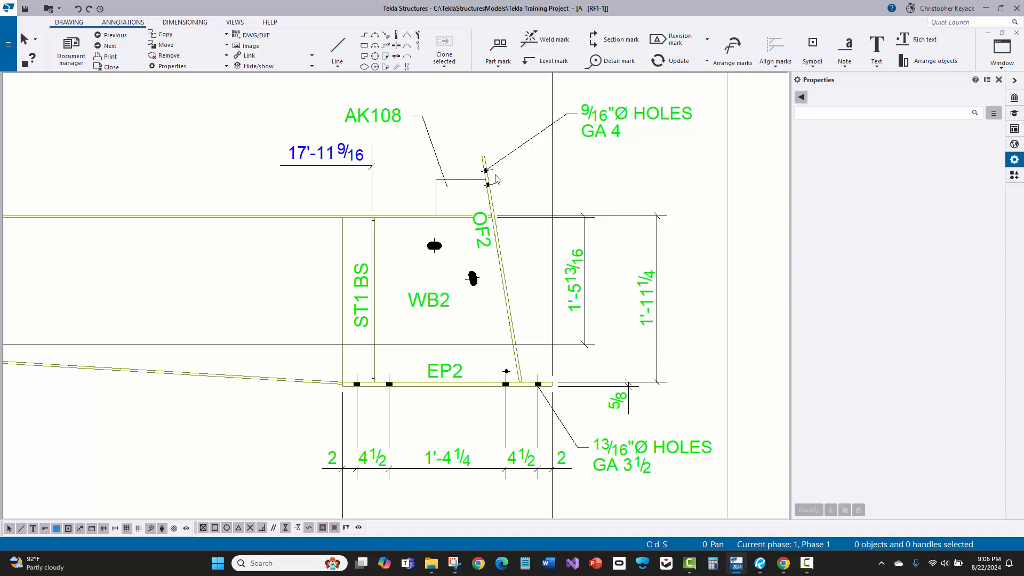
left_click(482, 232)
left_click_drag(483, 232, 485, 250)
middle_click_drag(445, 325, 455, 244)
left_click(305, 343)
Step: Move the 2'-5 1/4 overall dimension closer to the hole dimensions and shift the 13/16"Ø HOLES mark down and right
left_click(460, 466)
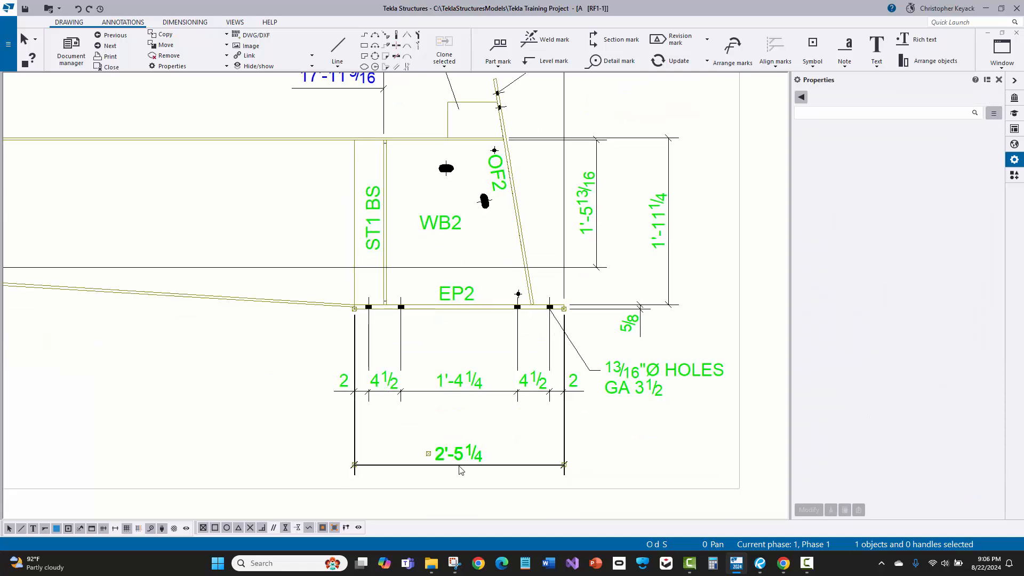
left_click_drag(461, 470, 461, 448)
left_click(634, 387)
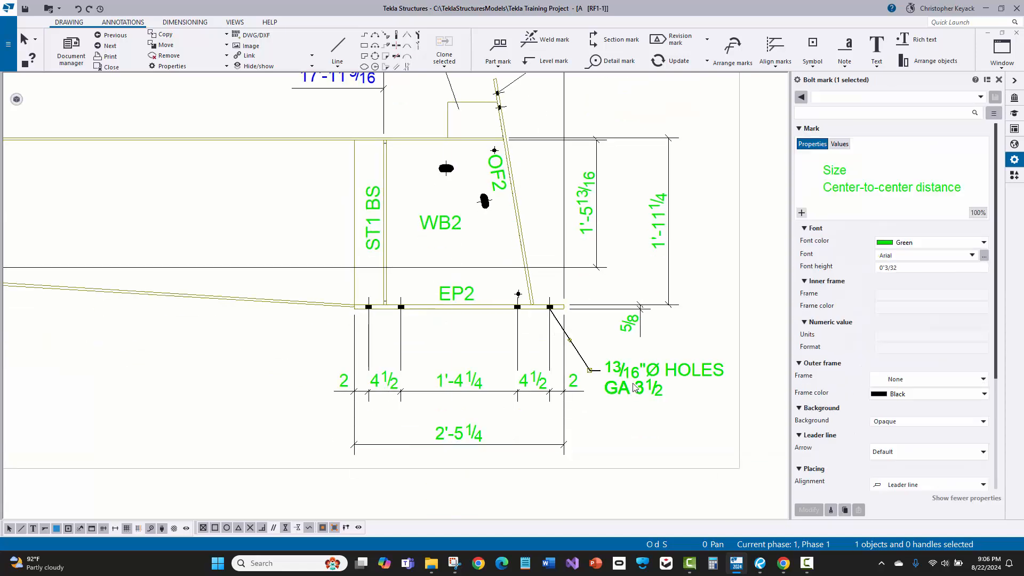
left_click_drag(633, 383, 648, 398)
left_click(626, 340)
Step: Dimension from the upper end of sloped flange OF2 to its two bolt holes, parallel to the flange edge, with the dimension line outside the flange
middle_click_drag(612, 276, 606, 341)
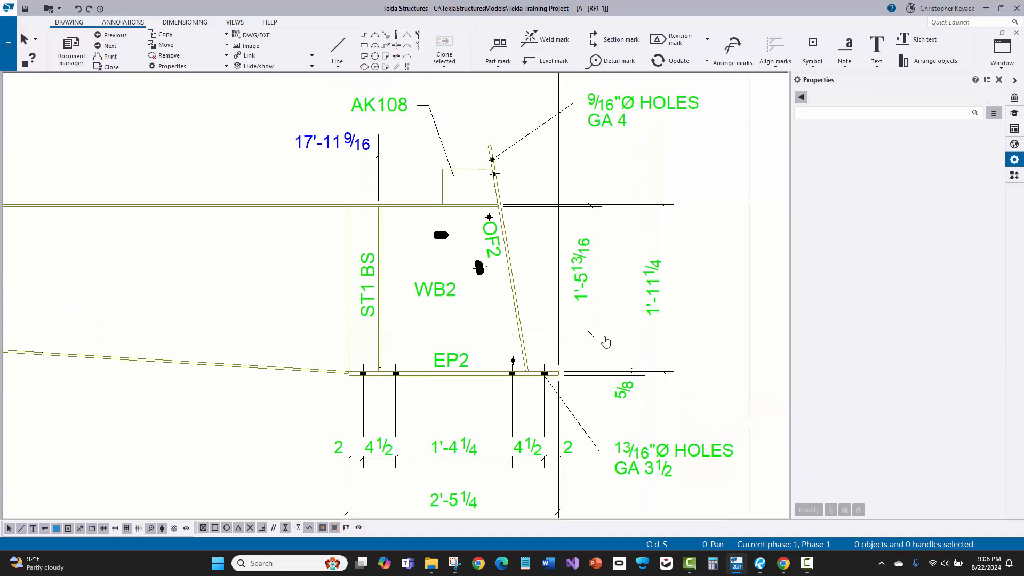
middle_click_drag(542, 190, 489, 258)
scroll(469, 312, "up", 1)
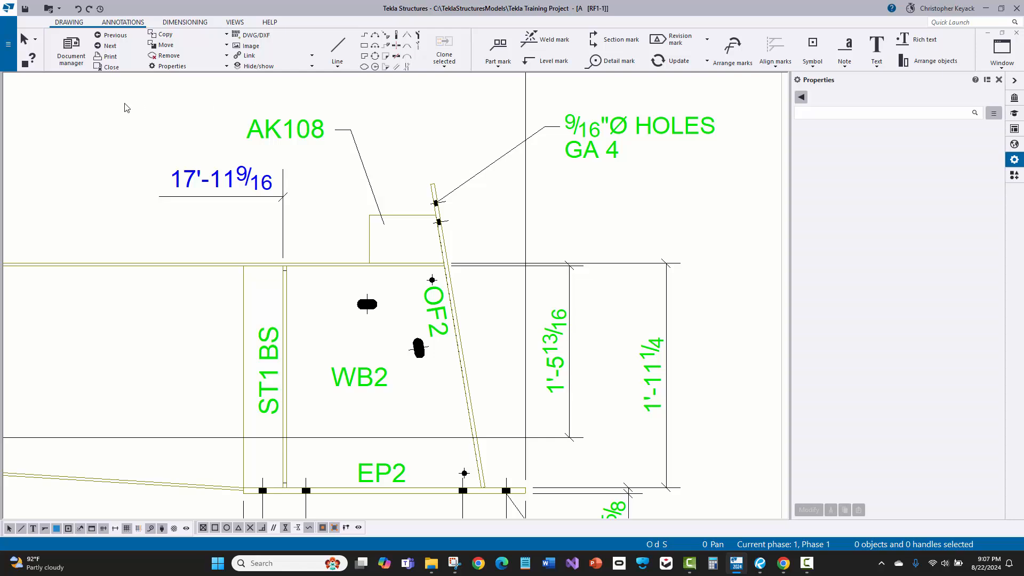
left_click(184, 22)
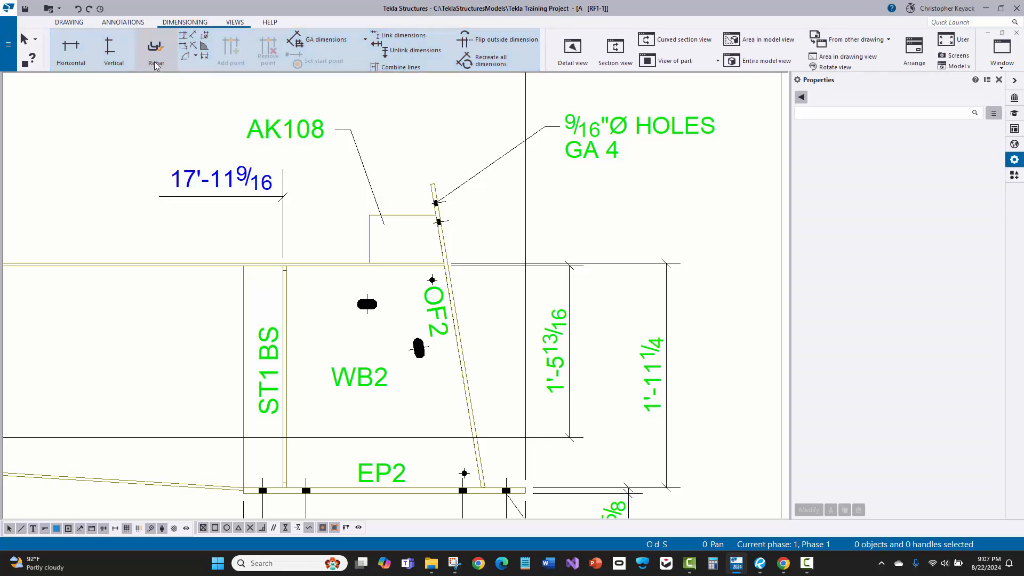
left_click(204, 56)
scroll(490, 188, "up", 3)
left_click(386, 181)
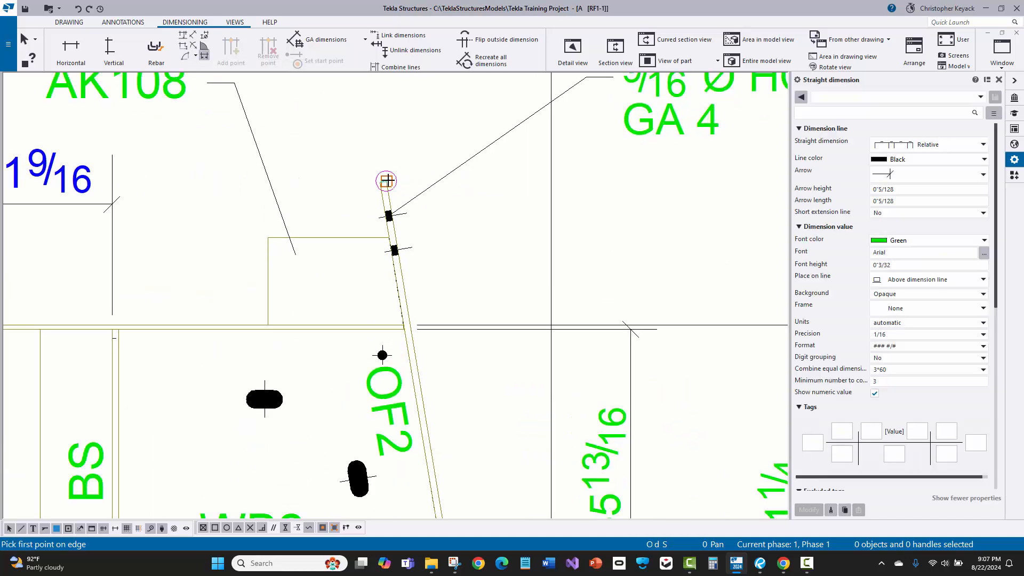
left_click(407, 306)
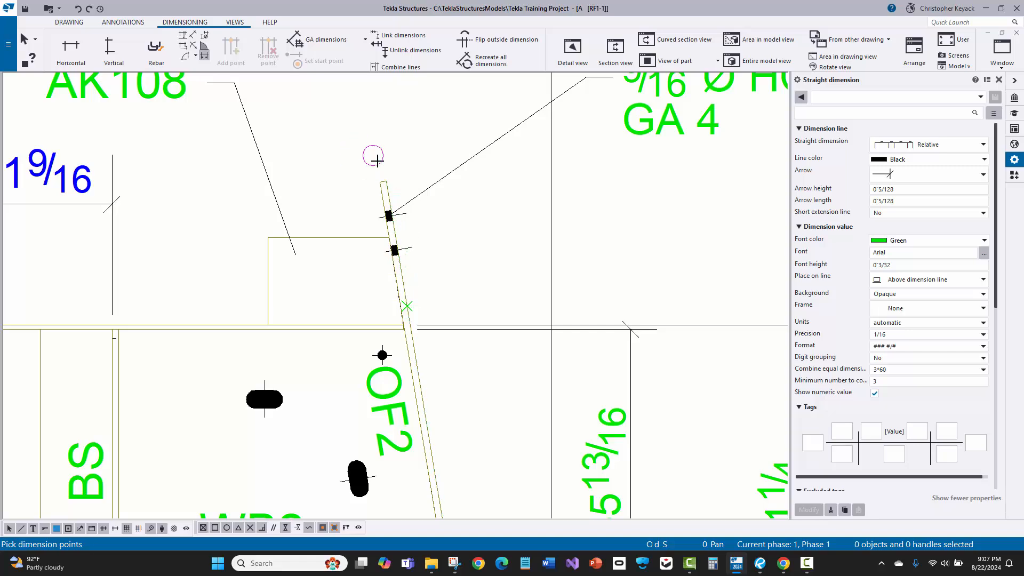
scroll(389, 217, "up", 3)
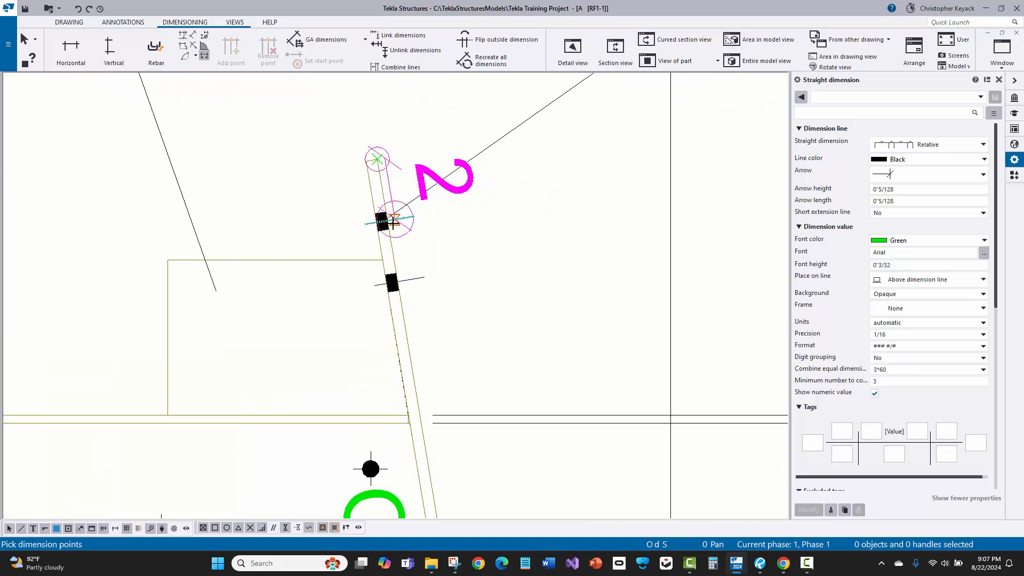
left_click(389, 220)
left_click(397, 281)
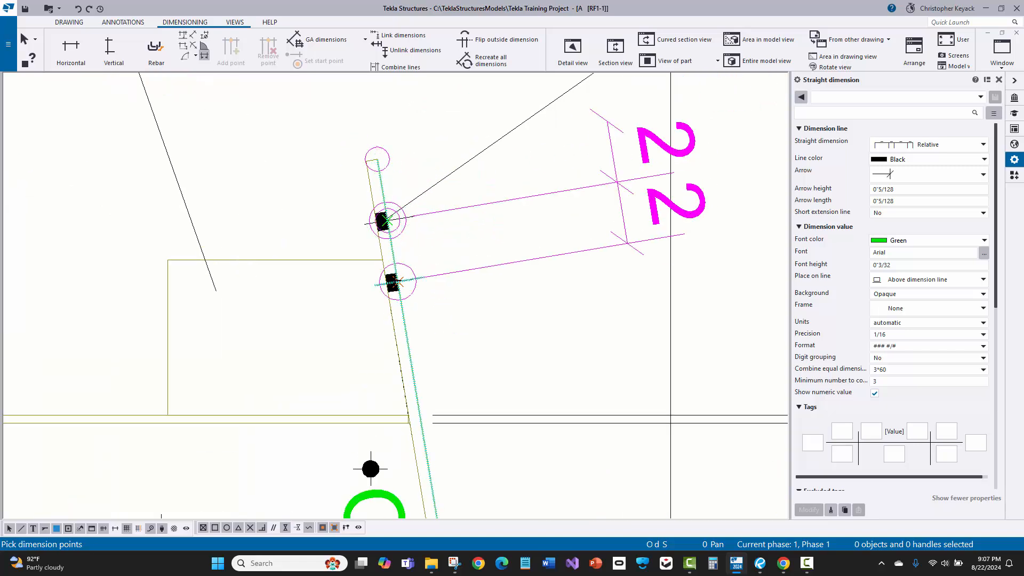
left_click(397, 282)
scroll(456, 309, "down", 3)
middle_click(540, 300)
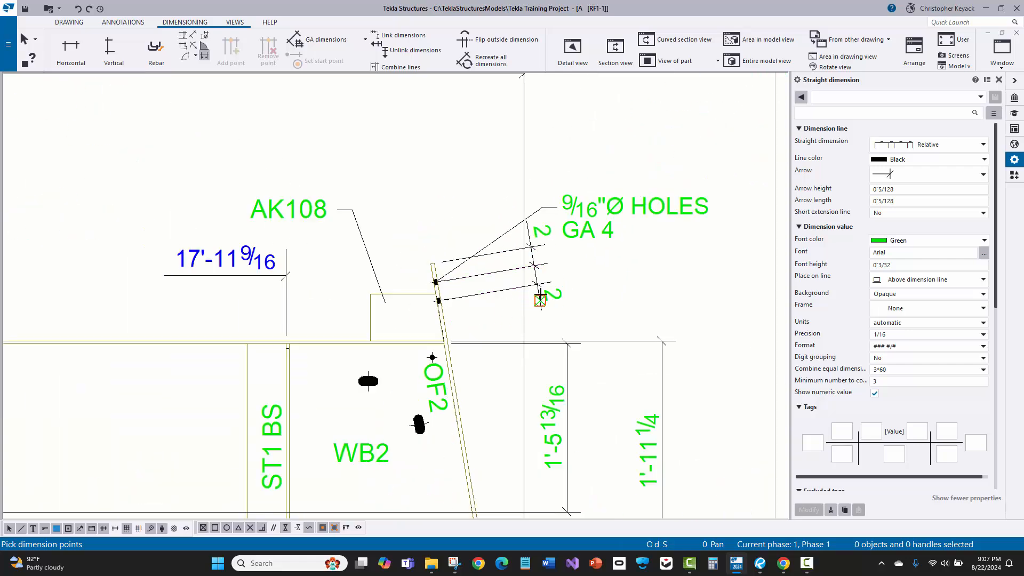
right_click(464, 176)
left_click(478, 188)
Step: Move the 9/16"Ø HOLES GA 4 mark up, clear of the sloped flange's hole dimensions
middle_click_drag(458, 234, 421, 174)
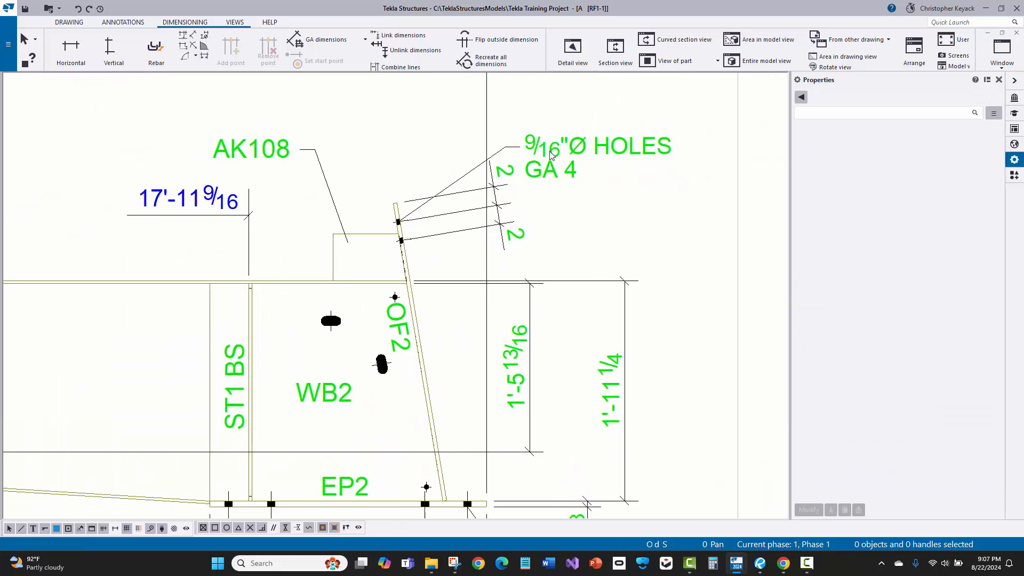
left_click(551, 152)
left_click_drag(569, 155, 557, 106)
left_click(381, 135)
Step: Move the 17'-11 9/16 dimension slightly down, closer to the horizontal flange
middle_click_drag(501, 216, 542, 165)
scroll(542, 164, "down", 1)
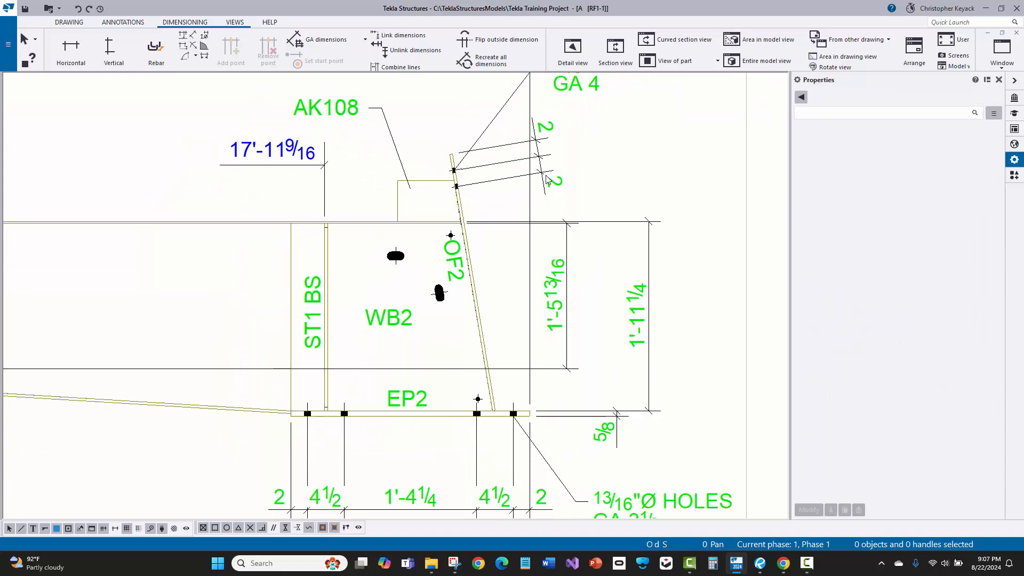
left_click(297, 193)
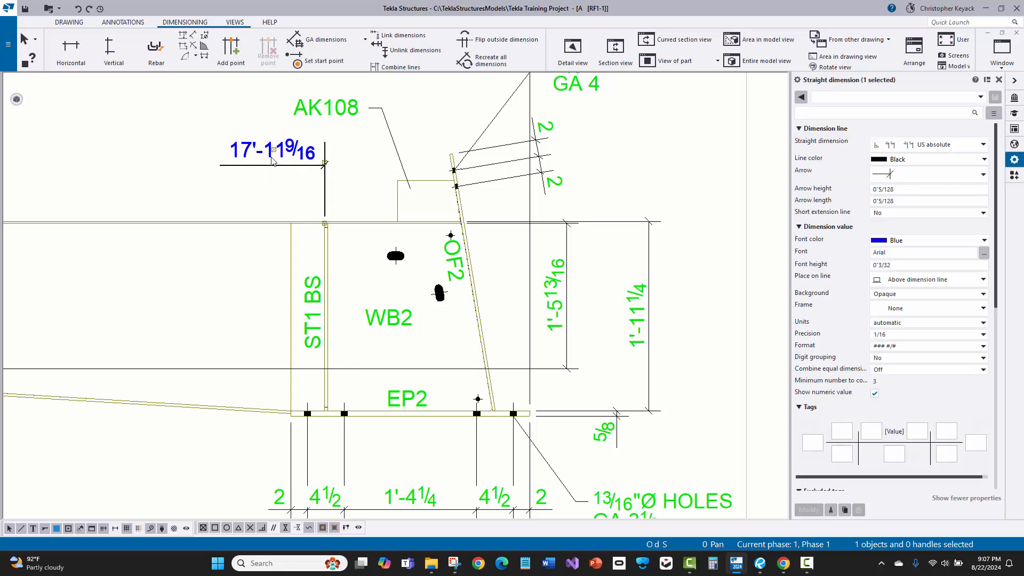
left_click_drag(268, 162, 269, 173)
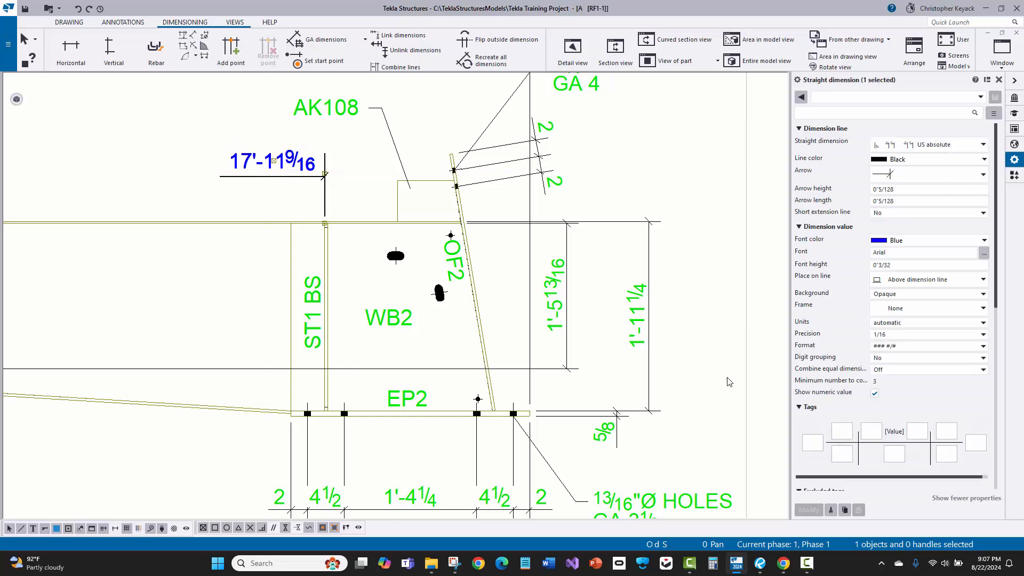
Step: Copy the 17'-11 9/16 dimension's US absolute type, blue value color and other properties to the sloped flange's hole dimension
left_click(830, 511)
left_click(548, 179)
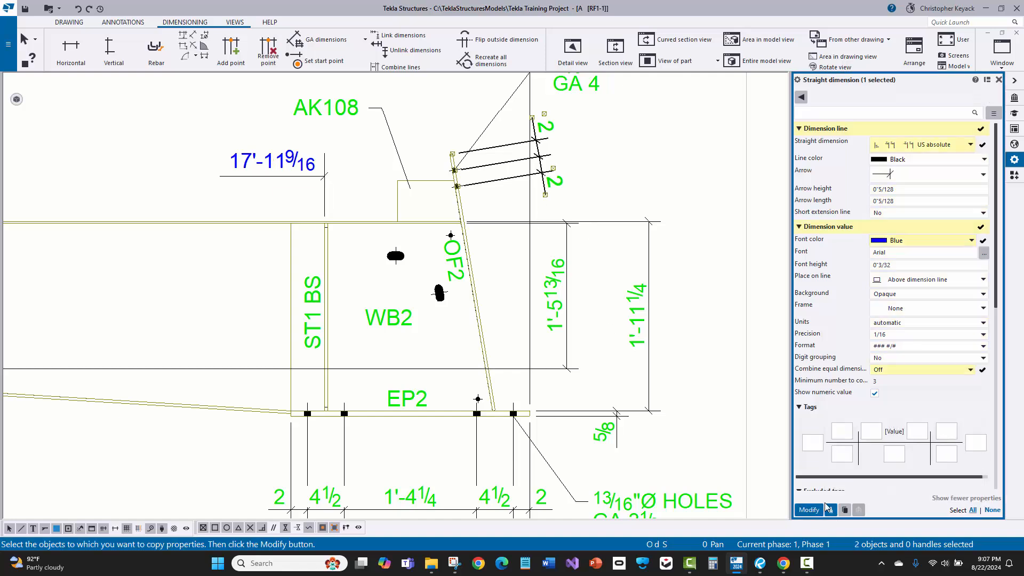
left_click(809, 510)
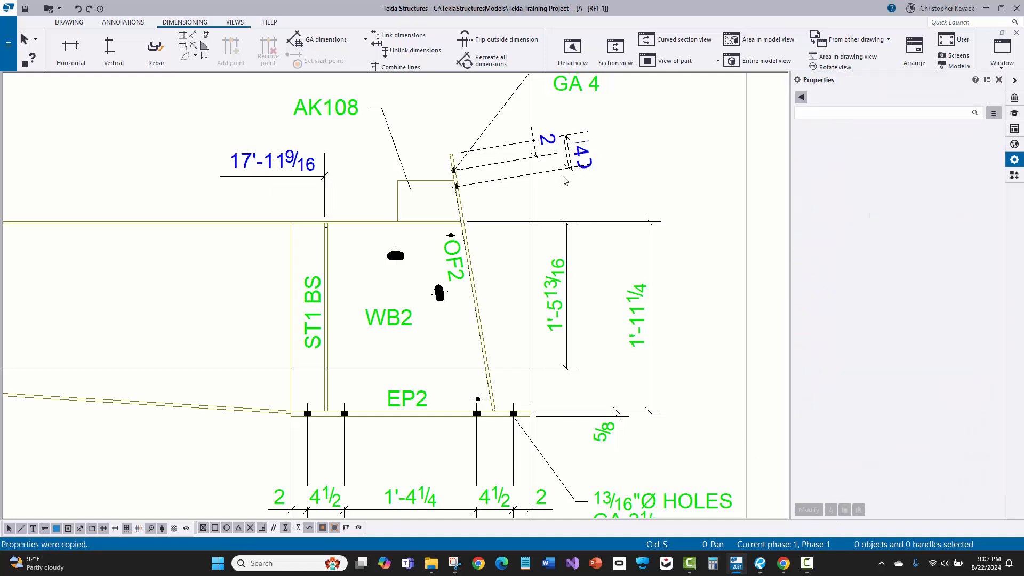
Step: Limit selection to single dimensions, move the 4 dimension outward clear of the RD text, and restore selection of all objects
scroll(541, 142, "up", 2)
scroll(539, 138, "up", 2)
middle_click_drag(547, 158, 541, 190)
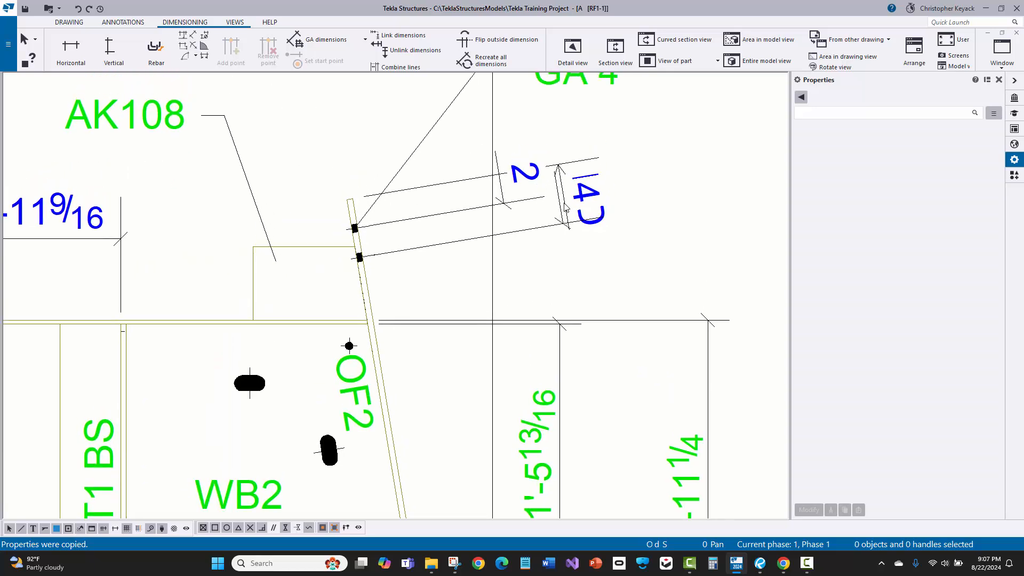
scroll(562, 203, "down", 1)
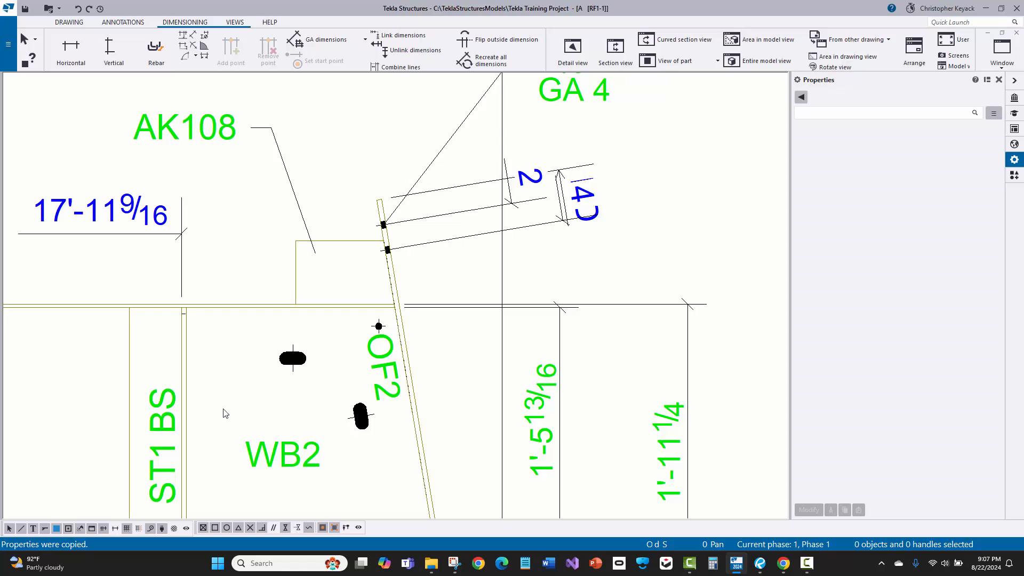
left_click(115, 529)
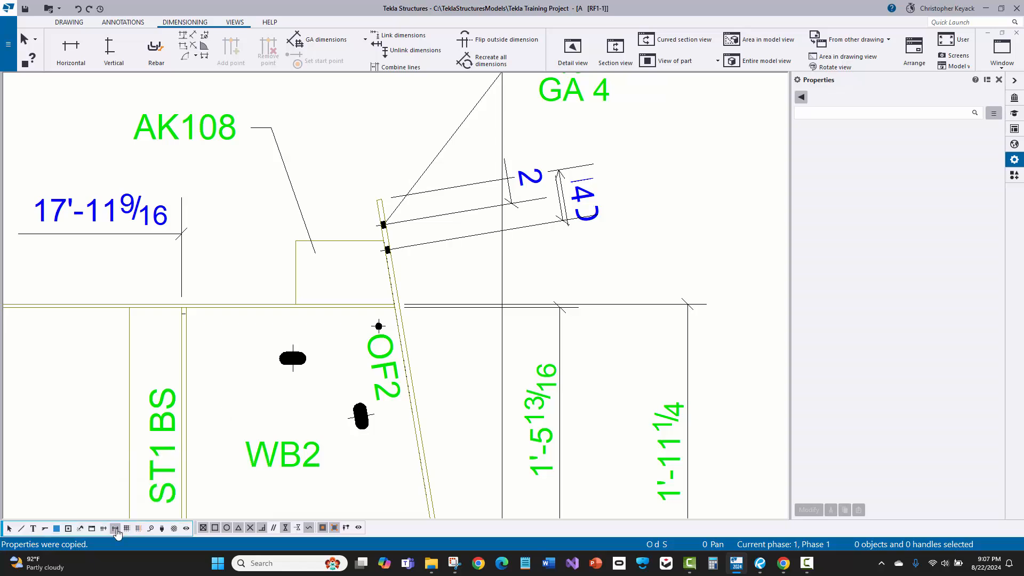
left_click(578, 205)
left_click_drag(583, 194, 646, 187)
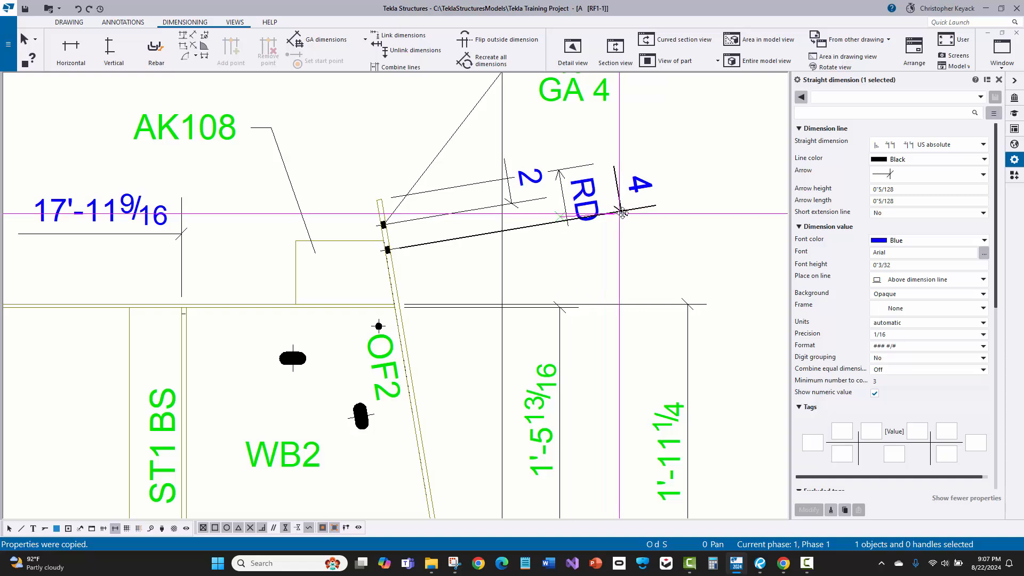
left_click(648, 252)
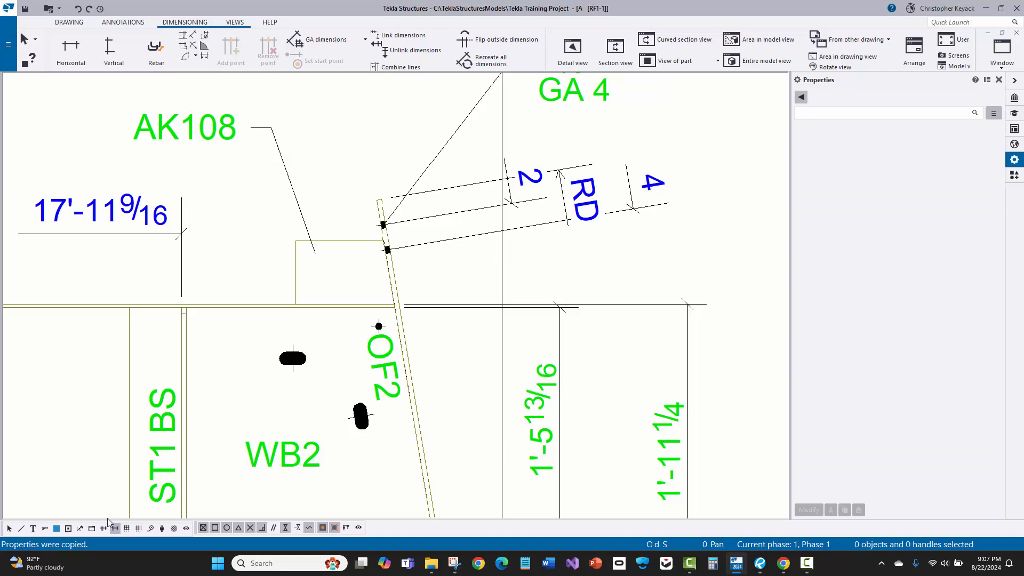
left_click(10, 528)
Step: Examine the slotted holes in web plate WB2 and the dimensions along the rest of the column
scroll(266, 300, "down", 3)
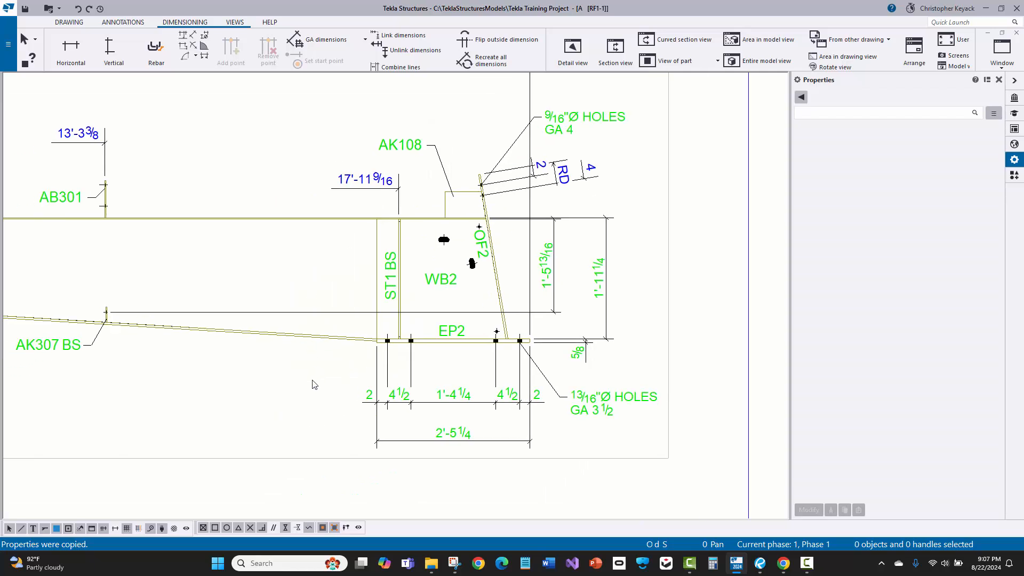
middle_click_drag(333, 323, 480, 268)
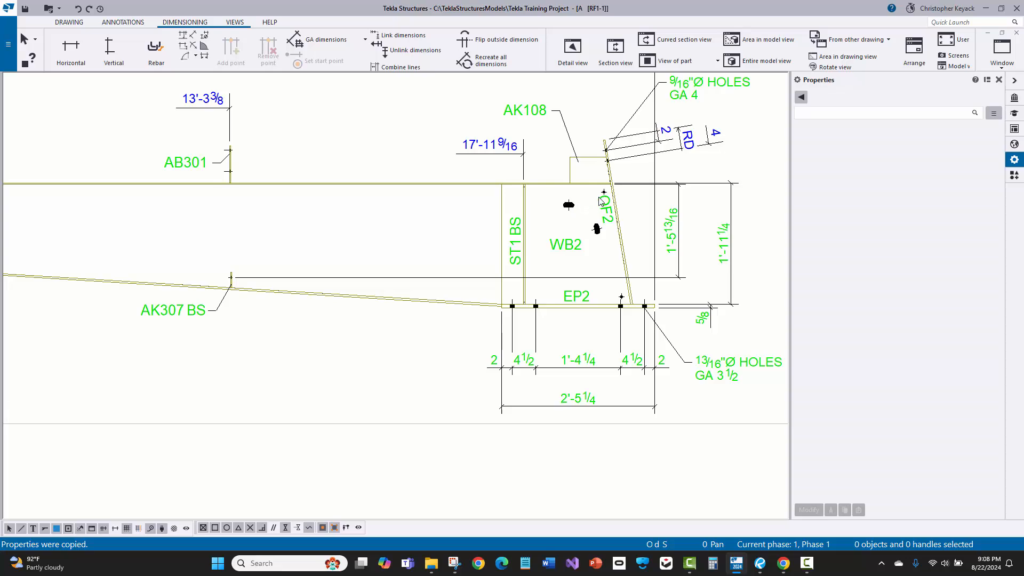
scroll(605, 198, "up", 3)
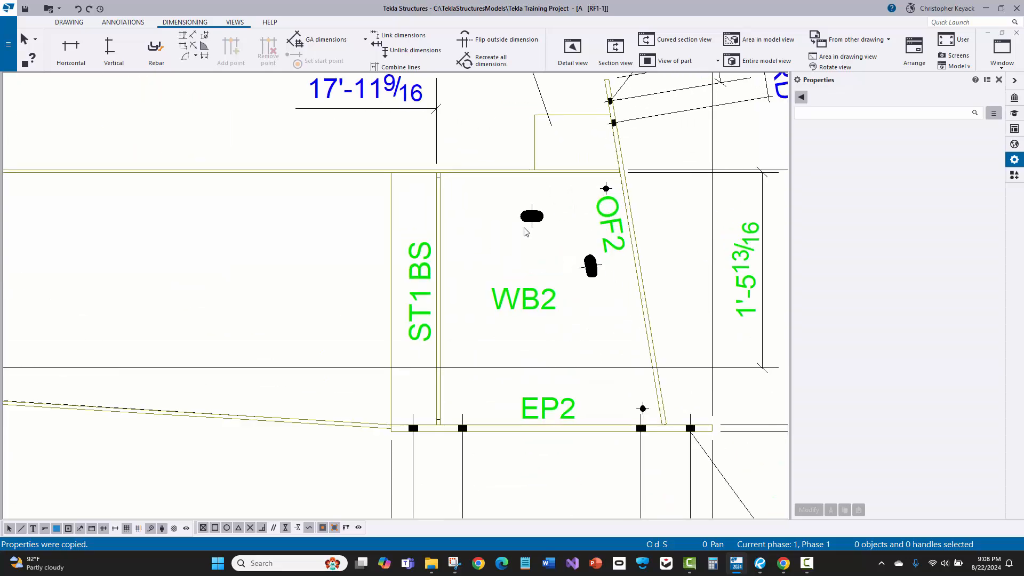
scroll(522, 235, "down", 2)
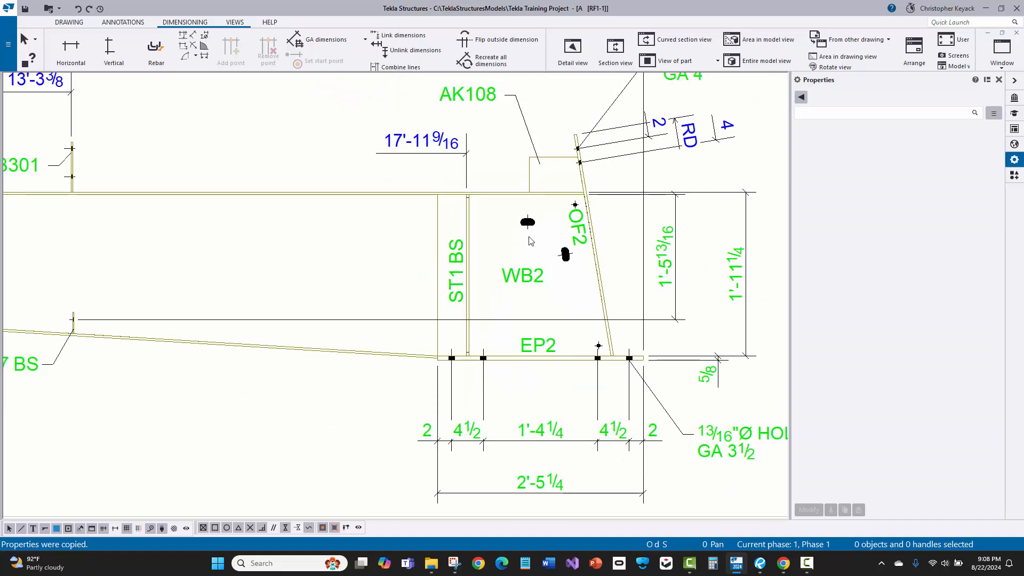
scroll(558, 291, "down", 1)
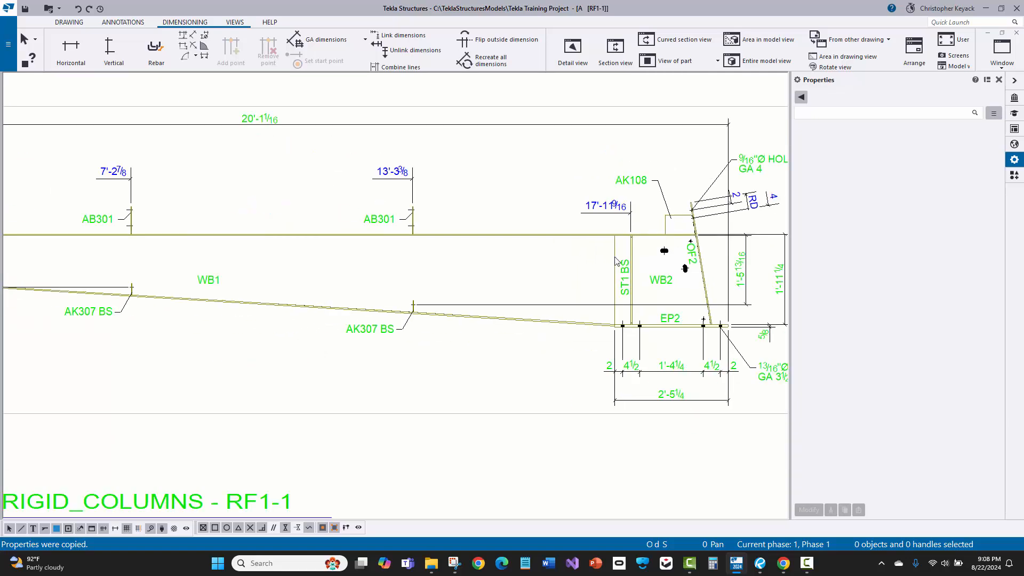
scroll(566, 263, "down", 2)
scroll(628, 264, "down", 1)
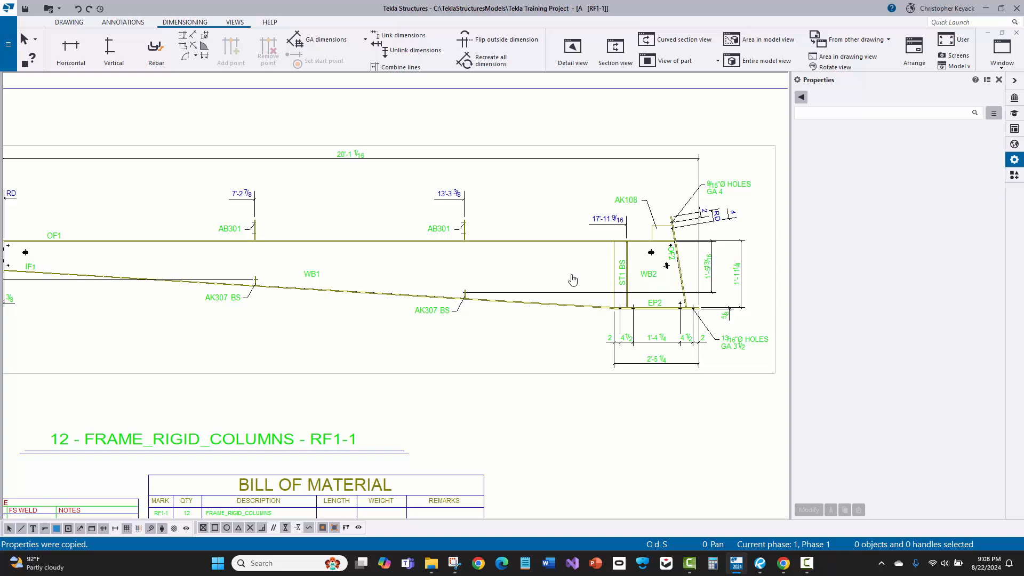
Step: Move the 1'-5 13/16 vertical dimension from beyond the sloped flange to just beside the AK307 BS clip nearest it
middle_click_drag(570, 275, 624, 273)
left_click(762, 266)
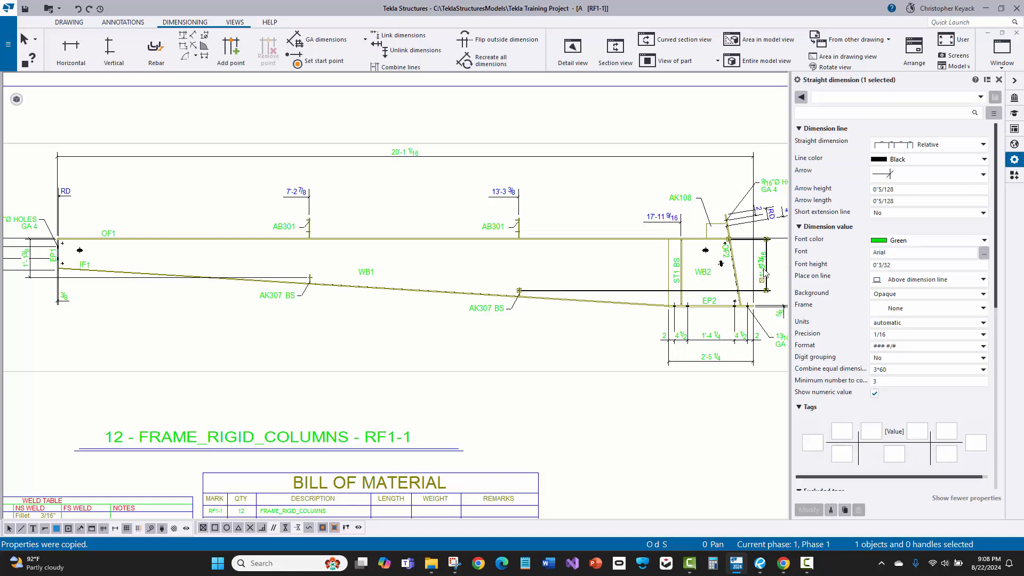
left_click_drag(764, 265, 549, 283)
scroll(550, 283, "up", 5)
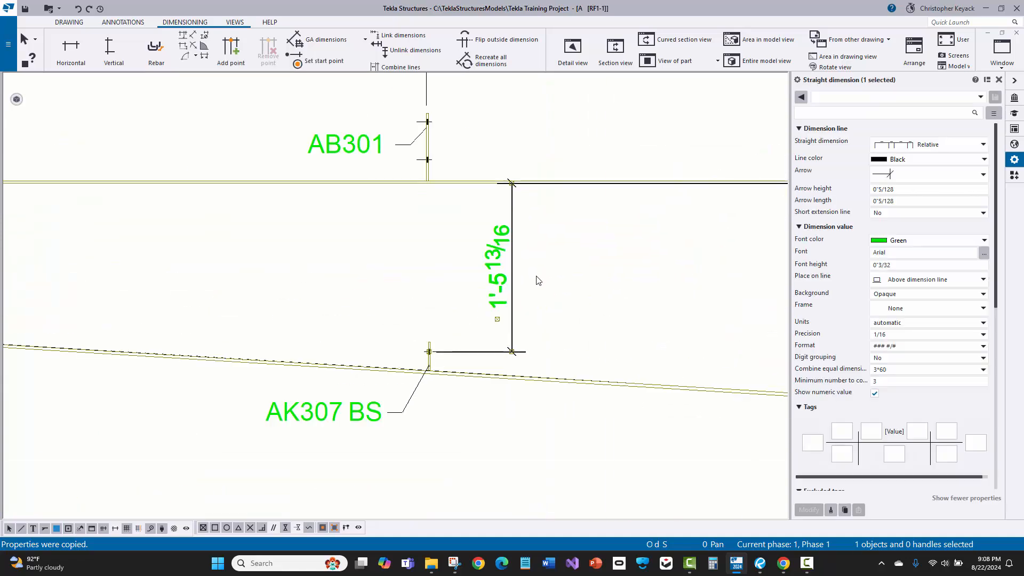
scroll(344, 300, "down", 2)
scroll(342, 302, "up", 1)
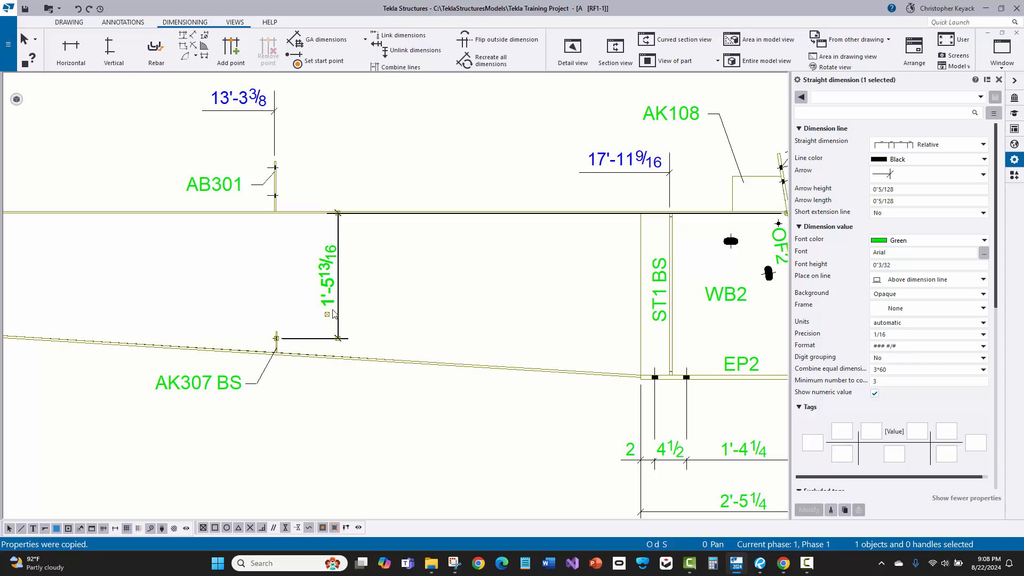
scroll(314, 303, "up", 2)
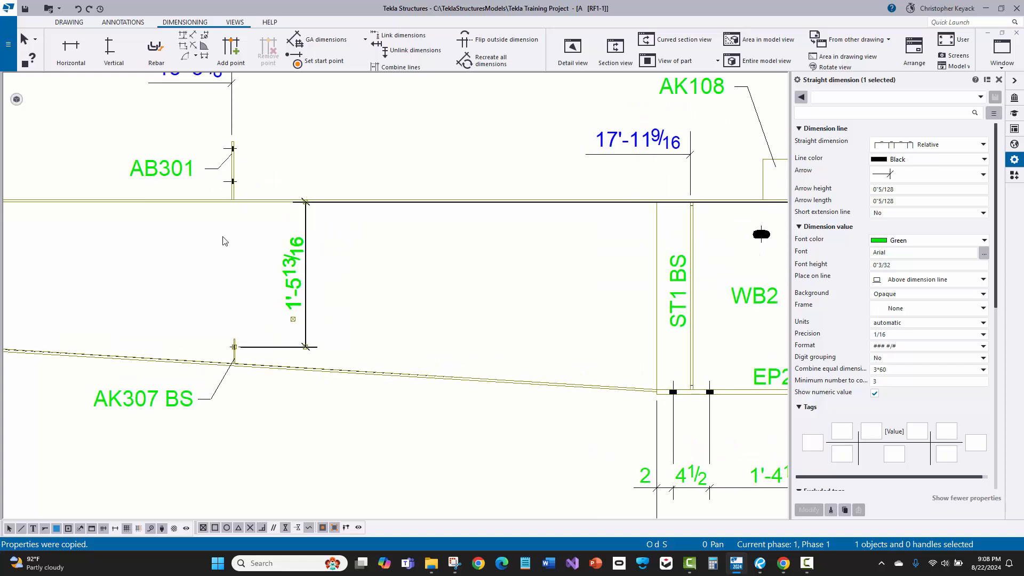
scroll(226, 240, "down", 2)
scroll(245, 235, "up", 2)
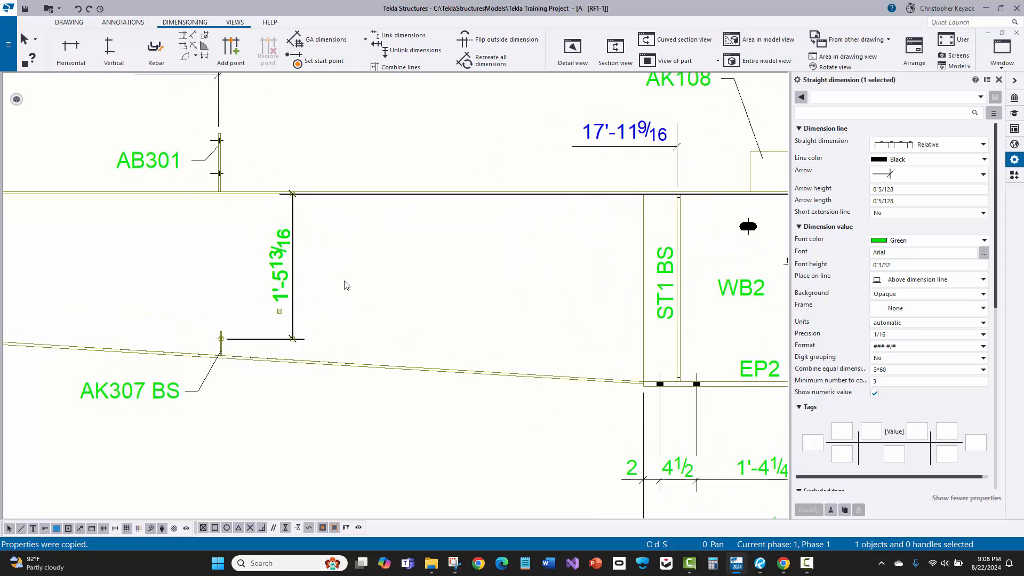
Step: Relocate the 1'-5 13/16 dimension's upper point from the sloped flange to the horizontal flange's outer edge near AB301
middle_click_drag(409, 258, 334, 271)
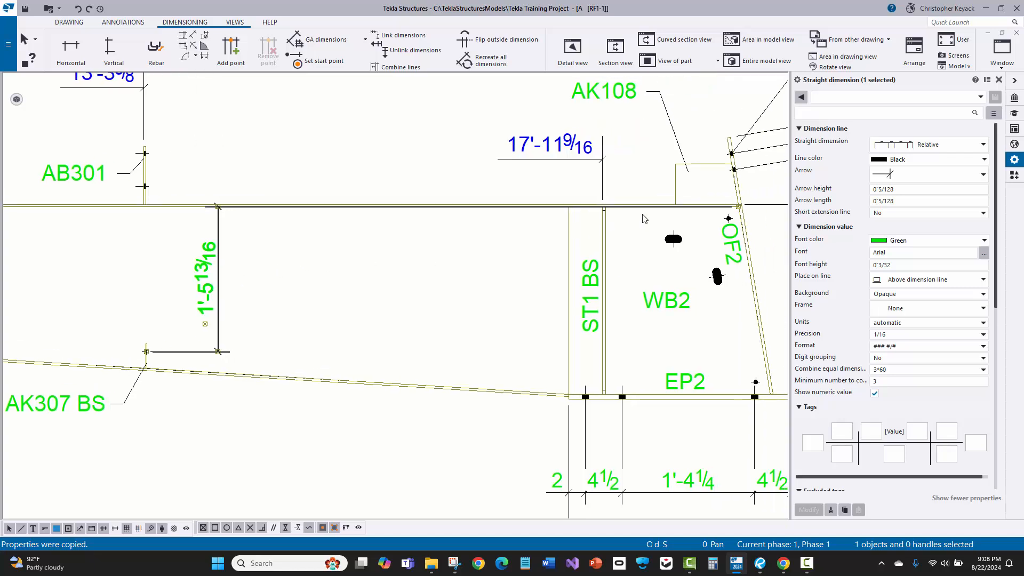
left_click(739, 207)
left_click_drag(738, 207, 177, 204)
scroll(126, 212, "up", 2)
scroll(258, 191, "up", 1)
middle_click_drag(258, 191, 310, 133)
scroll(310, 132, "down", 1)
scroll(340, 242, "down", 1)
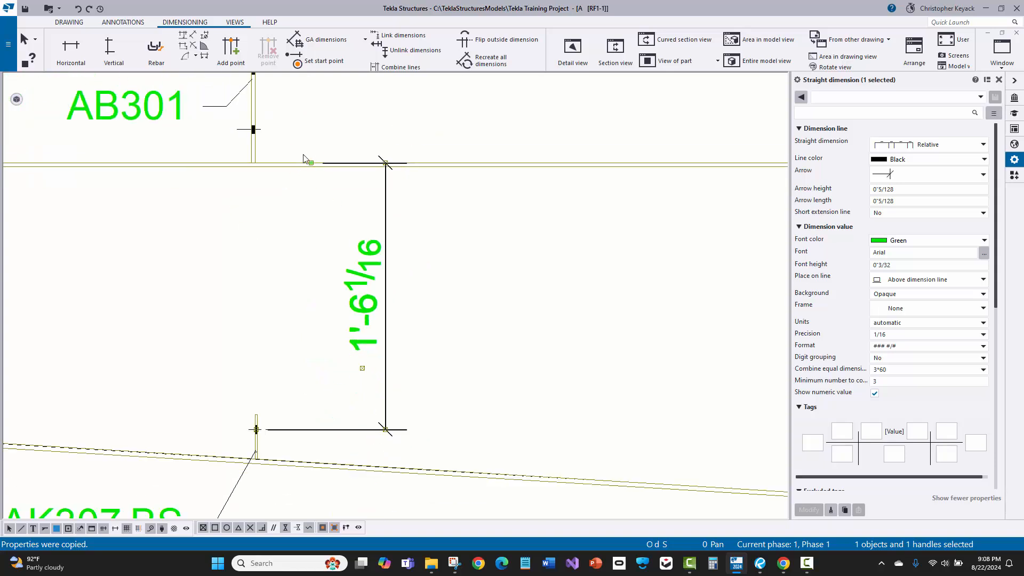
Step: Shift the upper point of the AK307 BS clip's vertical dimension down to the inner edge of the horizontal flange
scroll(307, 163, "up", 1)
scroll(312, 162, "down", 1)
scroll(307, 165, "up", 1)
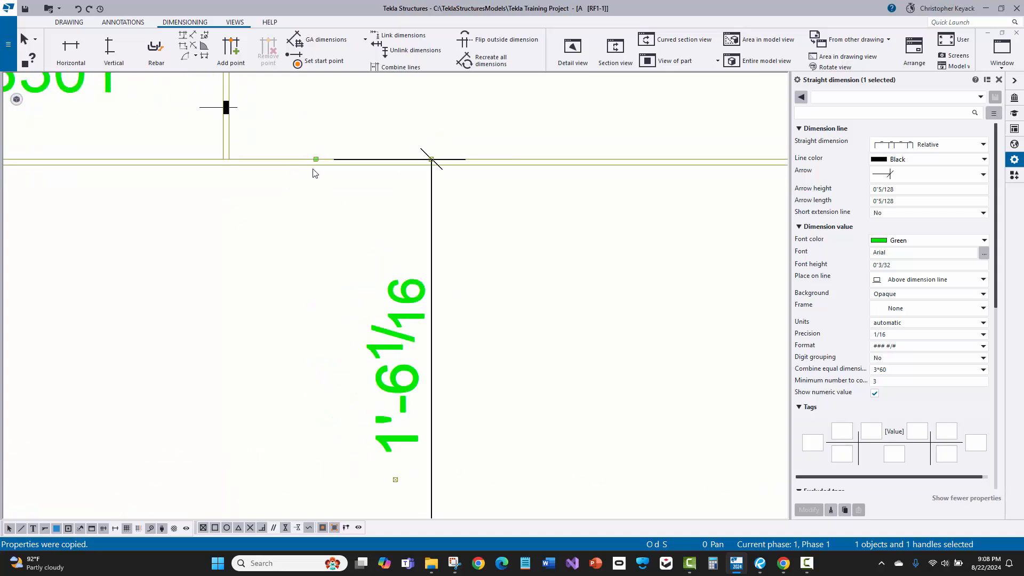
scroll(313, 165, "down", 1)
mouse_move(315, 164)
left_mouse_down()
mouse_move(307, 173)
mouse_move(307, 161)
left_mouse_up()
scroll(269, 144, "up", 1)
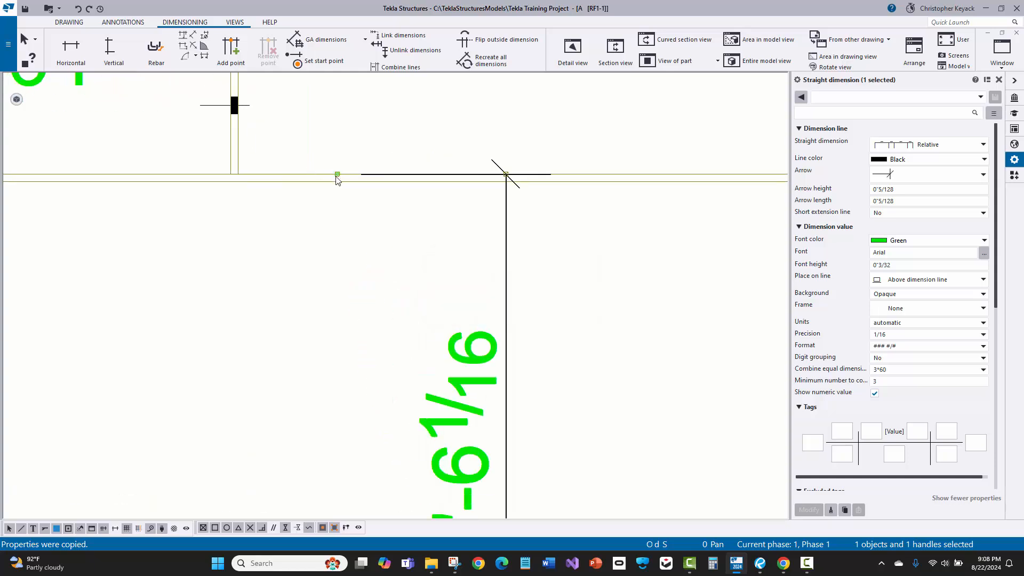
left_click_drag(336, 178, 335, 186)
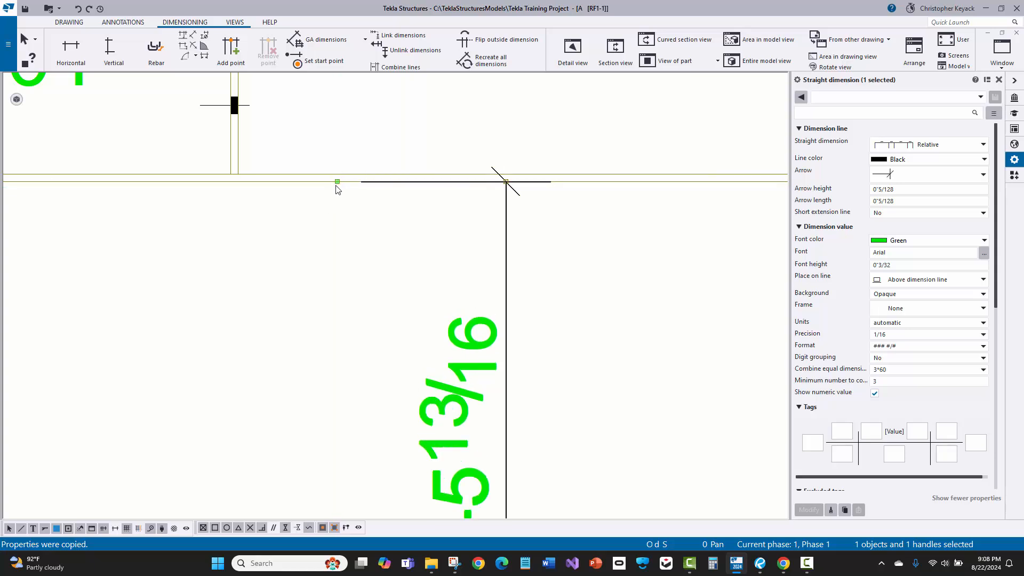
Step: Shift the upper point of the AK307 BS clip's vertical dimension up to the outer edge of the horizontal flange
left_click_drag(337, 181, 336, 174)
scroll(329, 213, "down", 3)
left_click(301, 258)
scroll(301, 259, "down", 4)
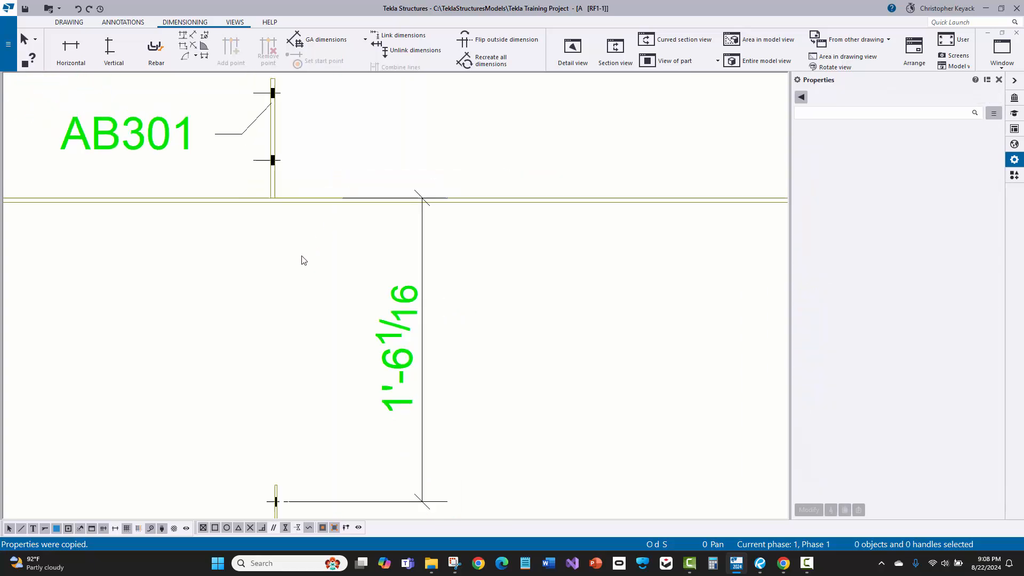
middle_click_drag(278, 266, 284, 254)
scroll(347, 267, "down", 5)
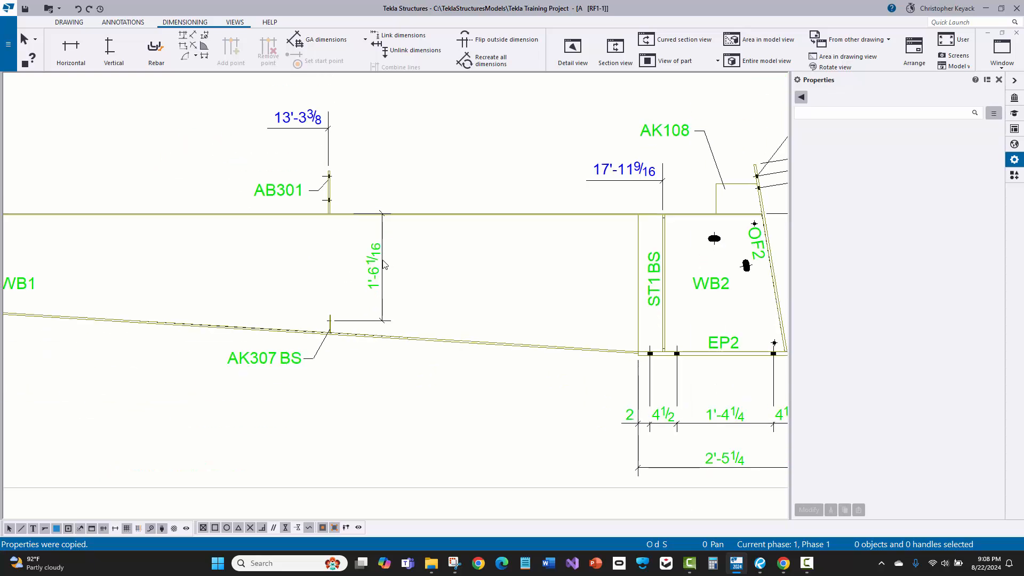
Step: Examine the AB301 and AK307 BS clips and the dimensions that locate them along the column
scroll(310, 225, "up", 3)
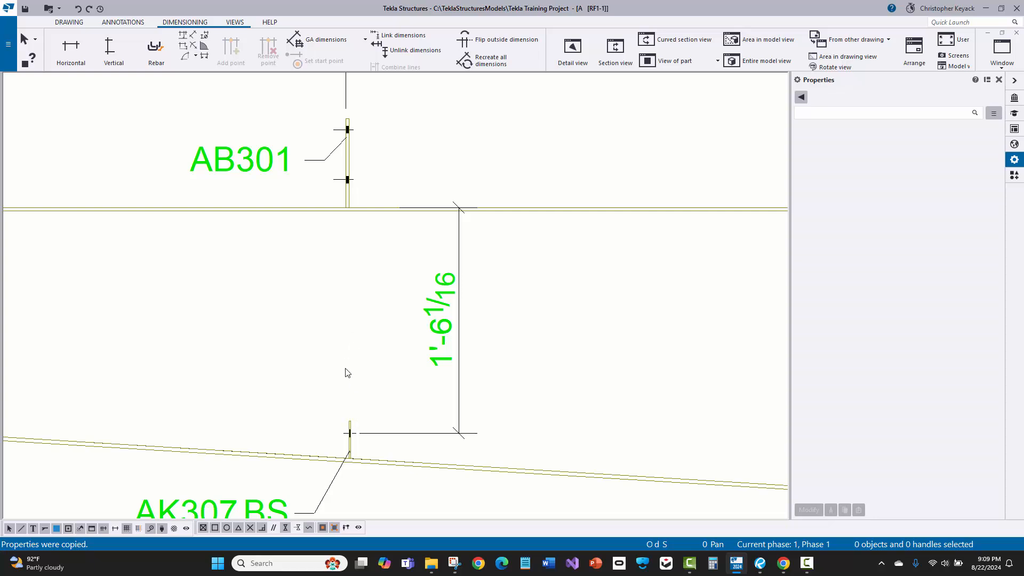
scroll(344, 376, "down", 2)
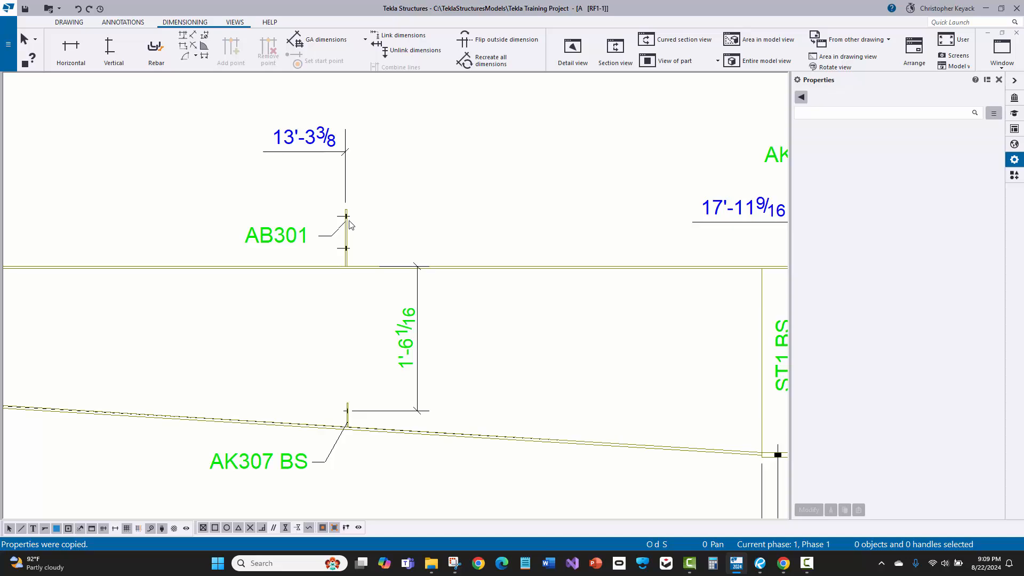
scroll(351, 223, "down", 1)
scroll(272, 304, "down", 1)
middle_click_drag(273, 304, 480, 284)
middle_click_drag(376, 315, 432, 303)
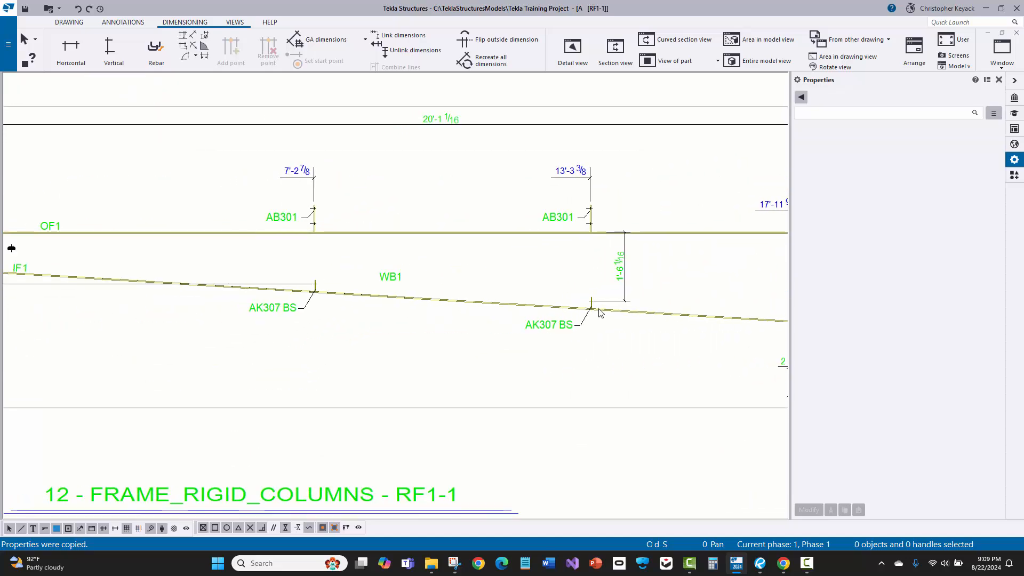
scroll(599, 307, "up", 1)
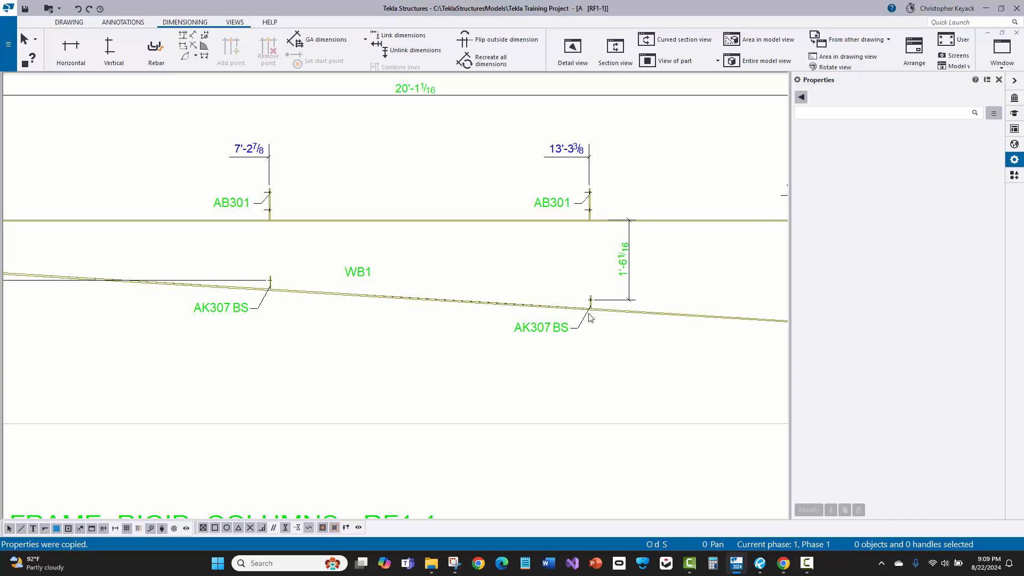
scroll(503, 331, "down", 2)
scroll(504, 347, "up", 1)
scroll(499, 308, "up", 1)
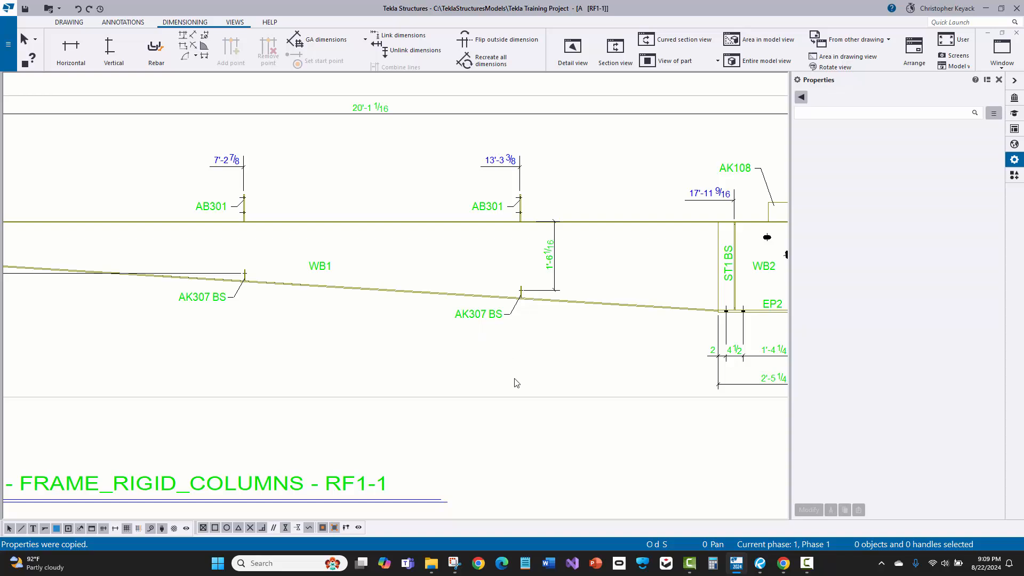
Step: Inspect the settings of the Clip_Running_Dims dimensioning rule in the column view's properties
left_click(511, 398)
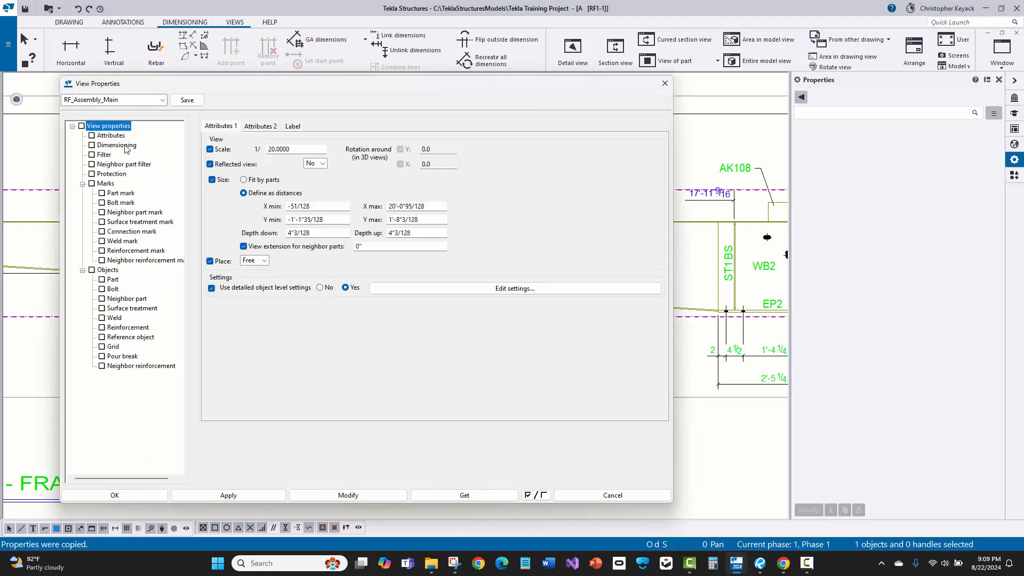
left_click(116, 145)
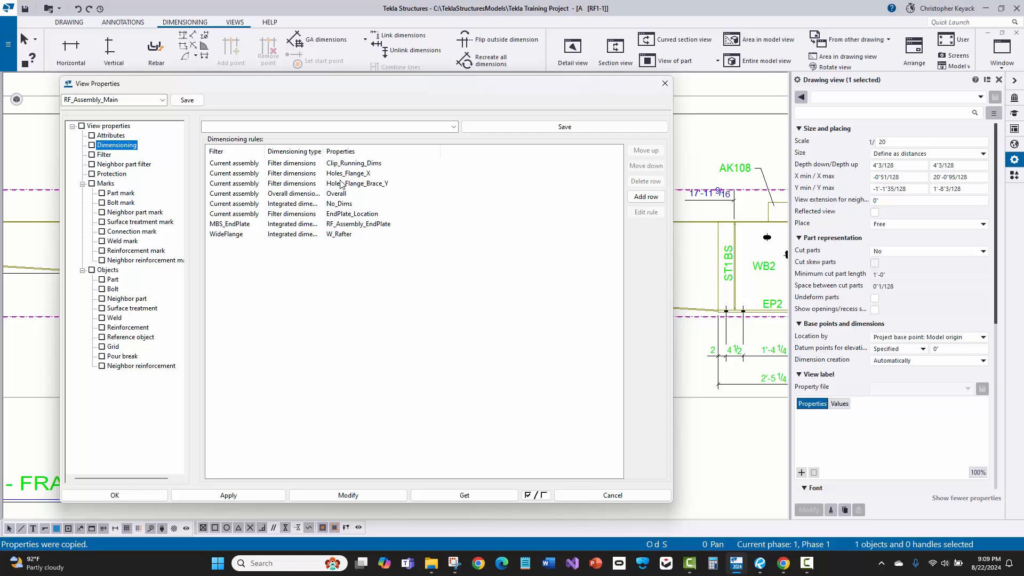
left_click(356, 163)
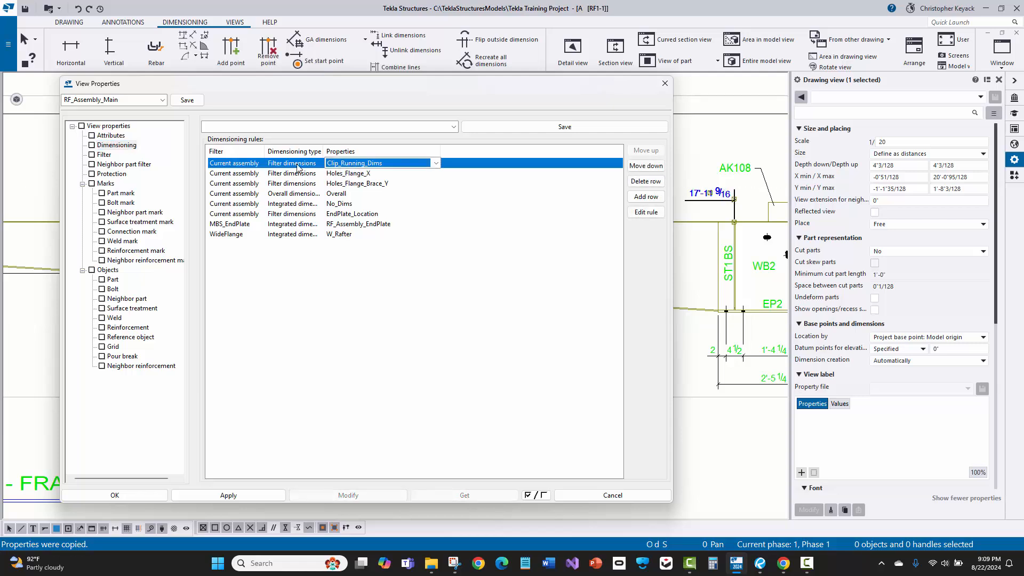
left_click(646, 212)
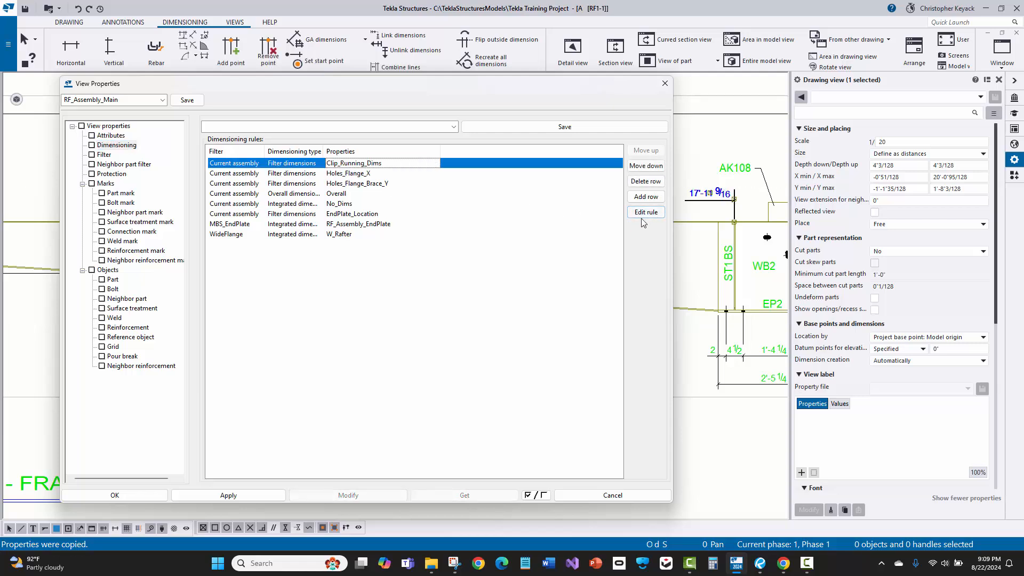
left_click(535, 242)
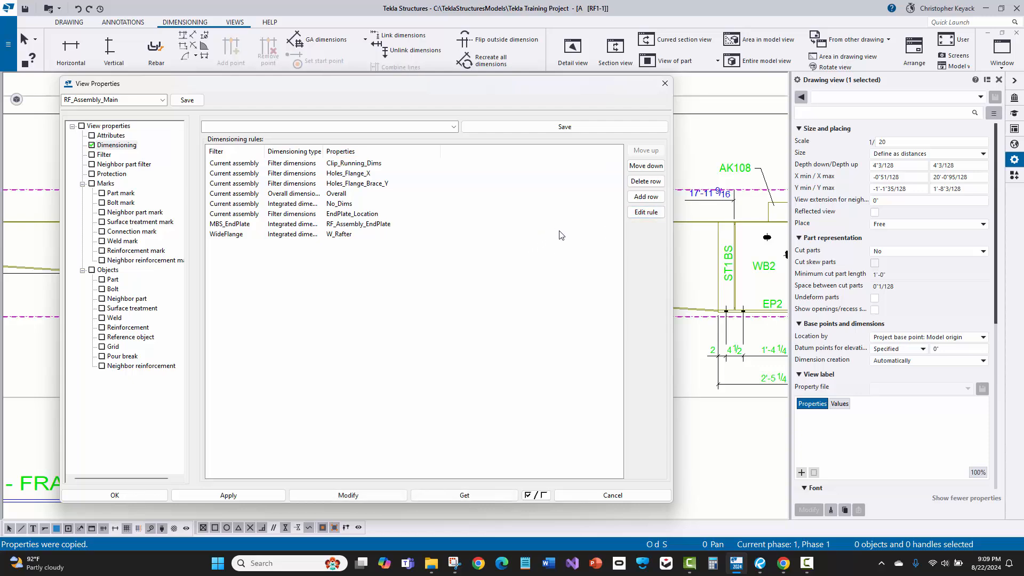
left_click(637, 213)
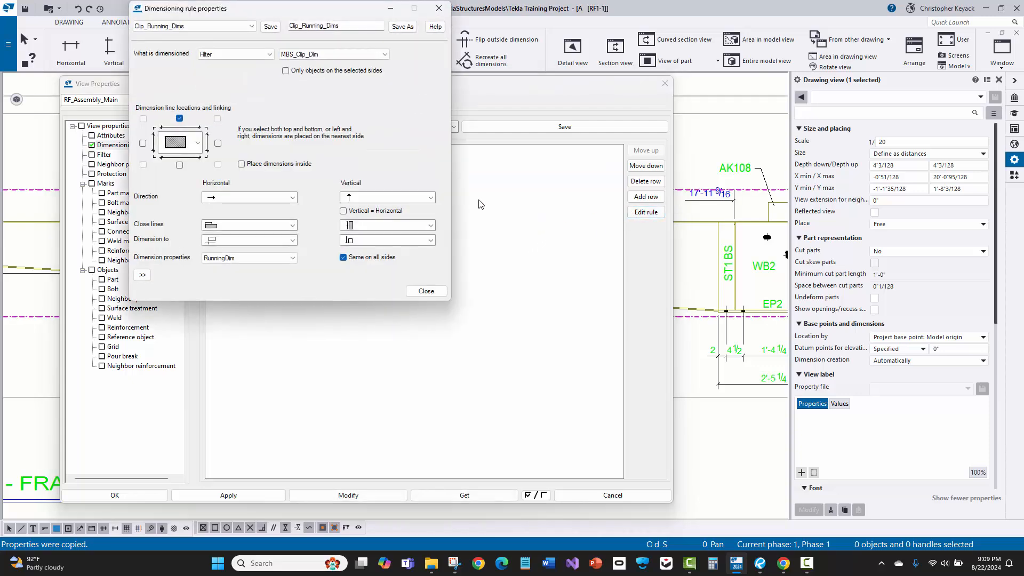
left_click_drag(247, 10, 308, 94)
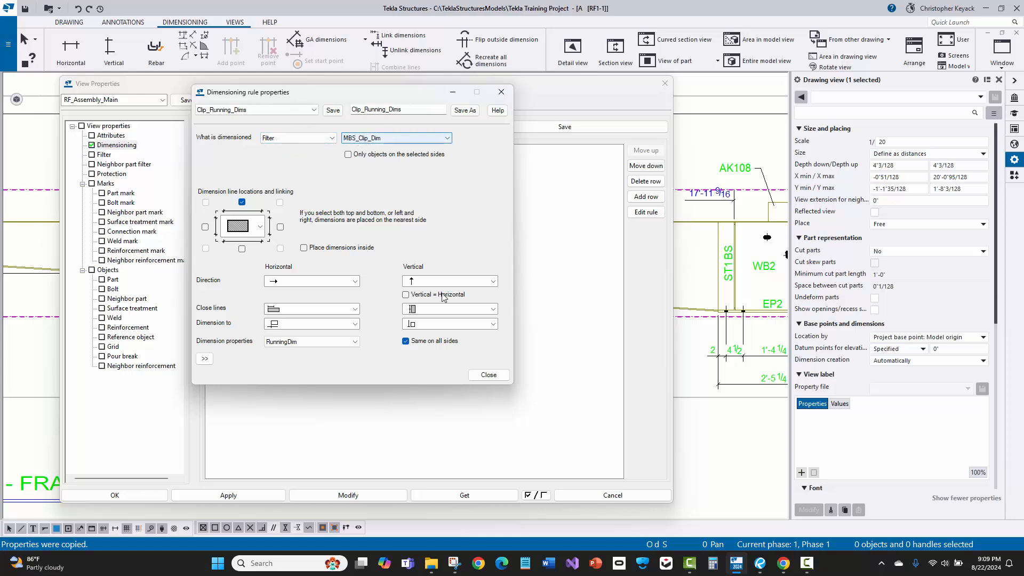
left_click(495, 376)
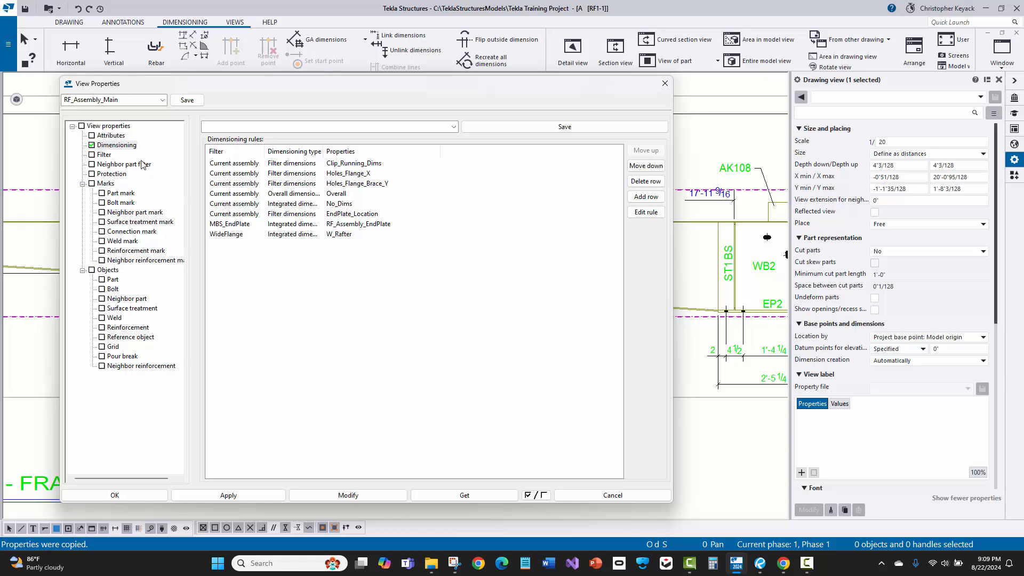
Step: Review the conditions of the MBS_Clip_Dim filter in the view properties and leave without applying anything
left_click(115, 156)
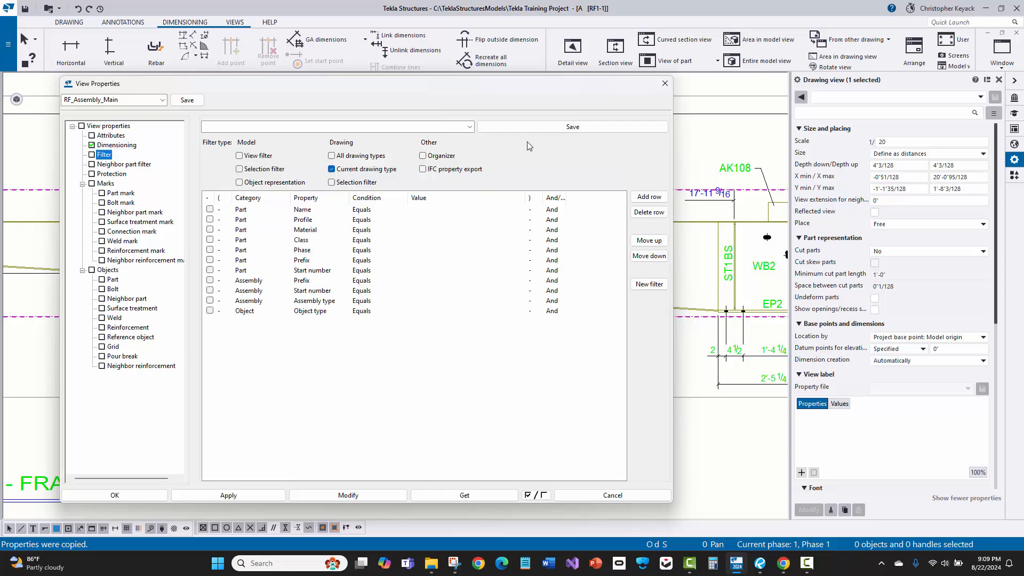
left_click(469, 127)
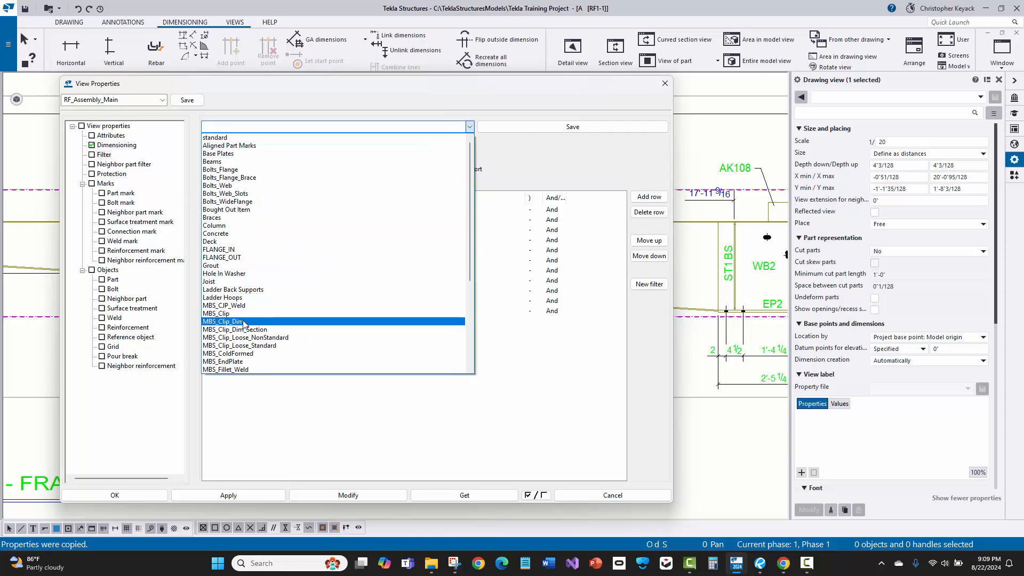
left_click(336, 320)
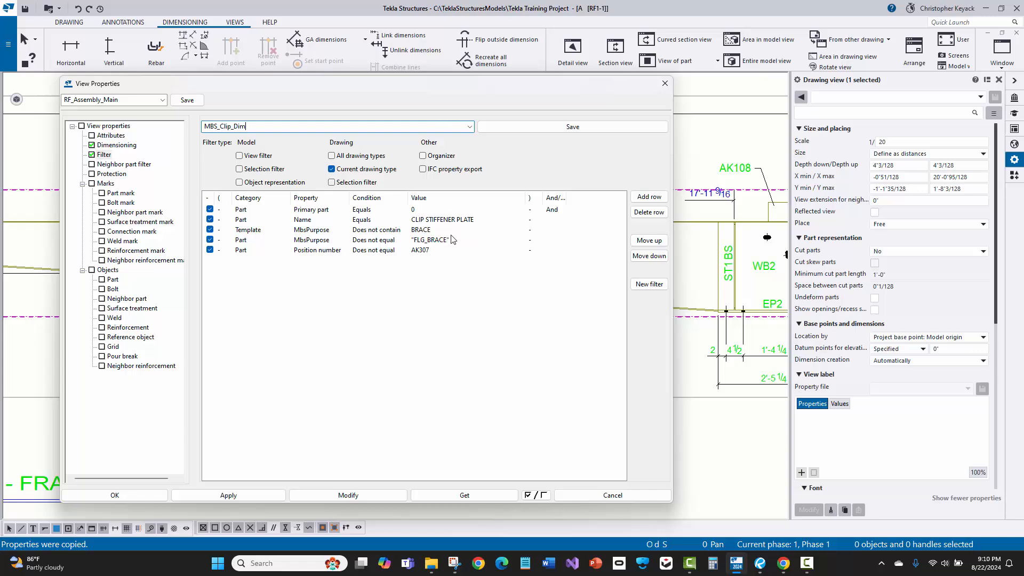
left_click(576, 494)
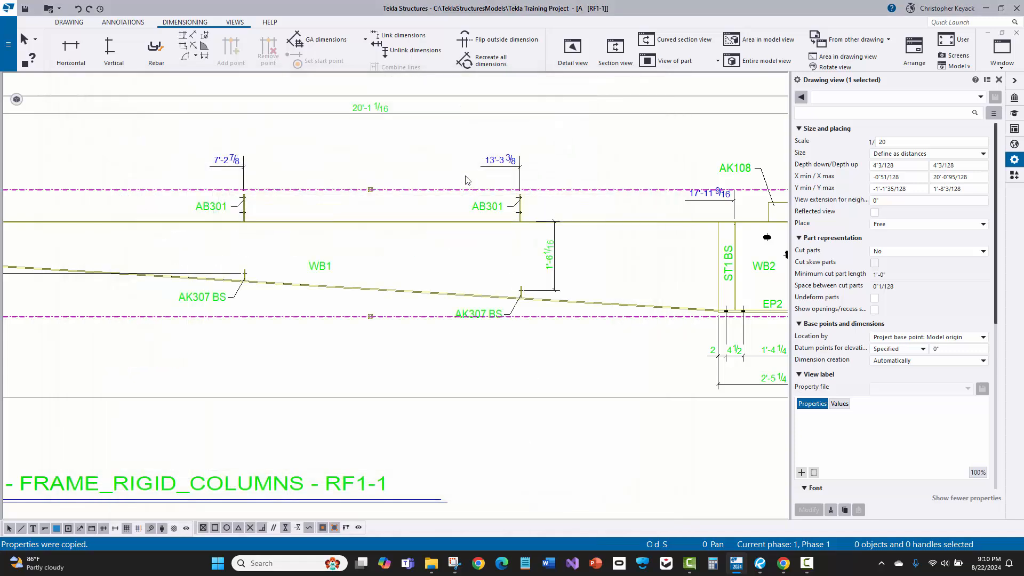
left_click(465, 176)
Step: Move the 1'-1 3/8 vertical dimension from beyond end plate EP1 to just beside the AK307 BS clip nearest it
middle_click_drag(482, 183, 368, 184)
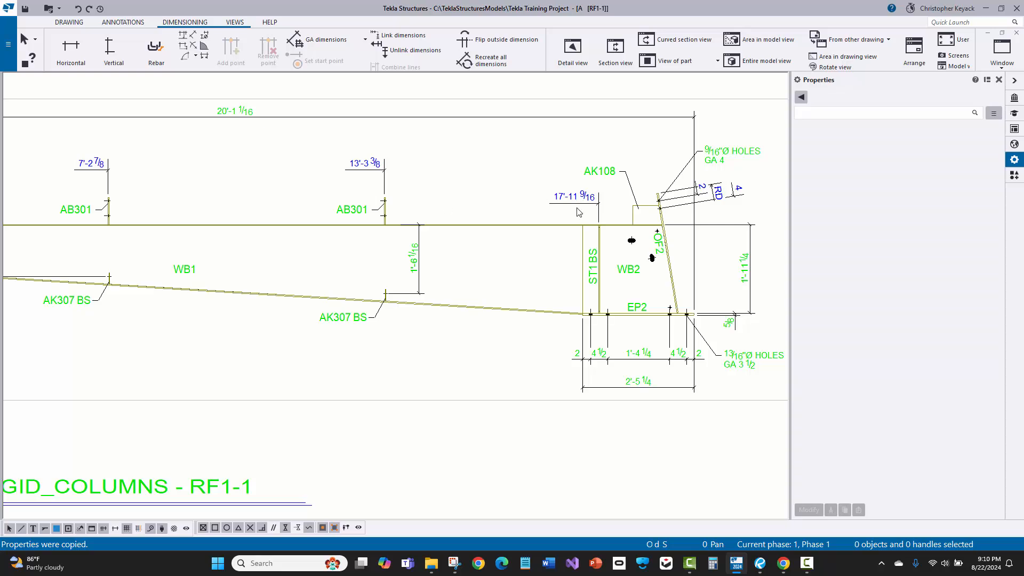
scroll(374, 216, "up", 1)
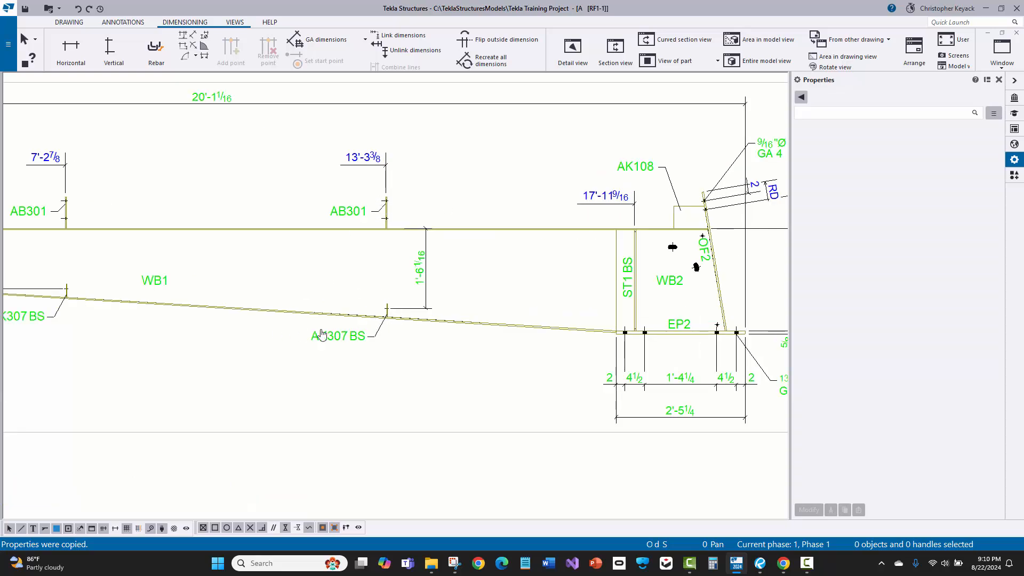
middle_click_drag(322, 335, 587, 330)
scroll(547, 313, "down", 1)
middle_click_drag(343, 313, 489, 319)
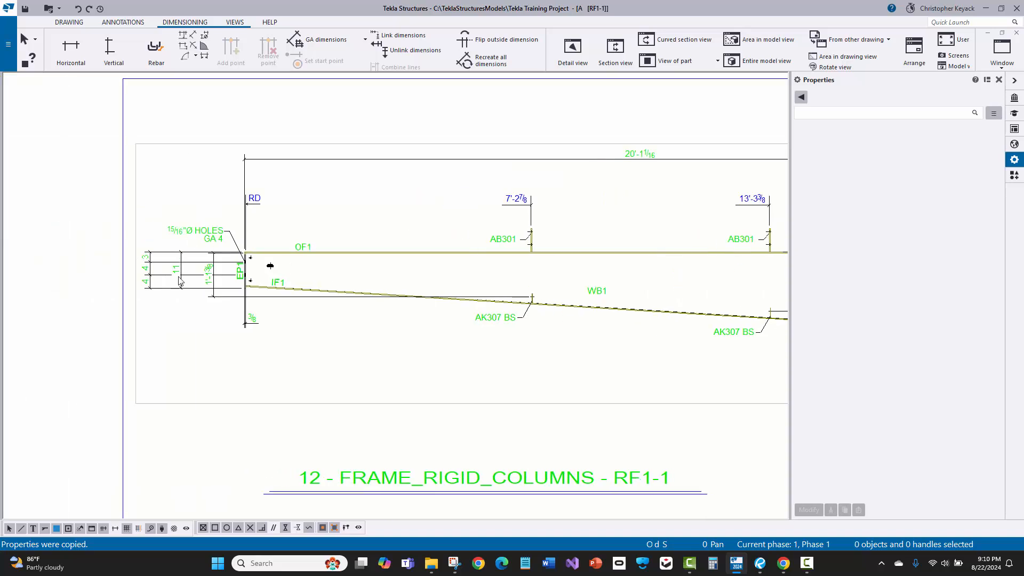
left_click(216, 296)
left_click_drag(217, 297, 556, 348)
Step: Relocate that dimension's upper point from end plate EP1 to the outer edge of flange OF1, partway toward the AB301 clip
scroll(536, 252, "up", 5)
middle_click_drag(414, 247, 553, 218)
middle_click_drag(138, 225, 213, 217)
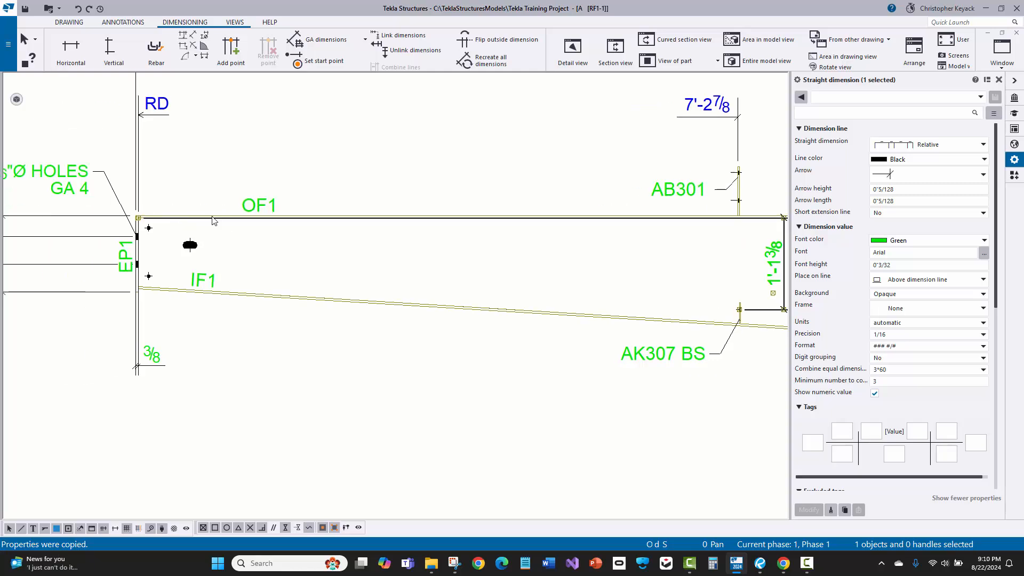
scroll(127, 222, "up", 3)
left_click(145, 215)
left_click_drag(145, 214, 585, 212)
middle_click_drag(441, 247, 46, 236)
scroll(663, 261, "down", 2)
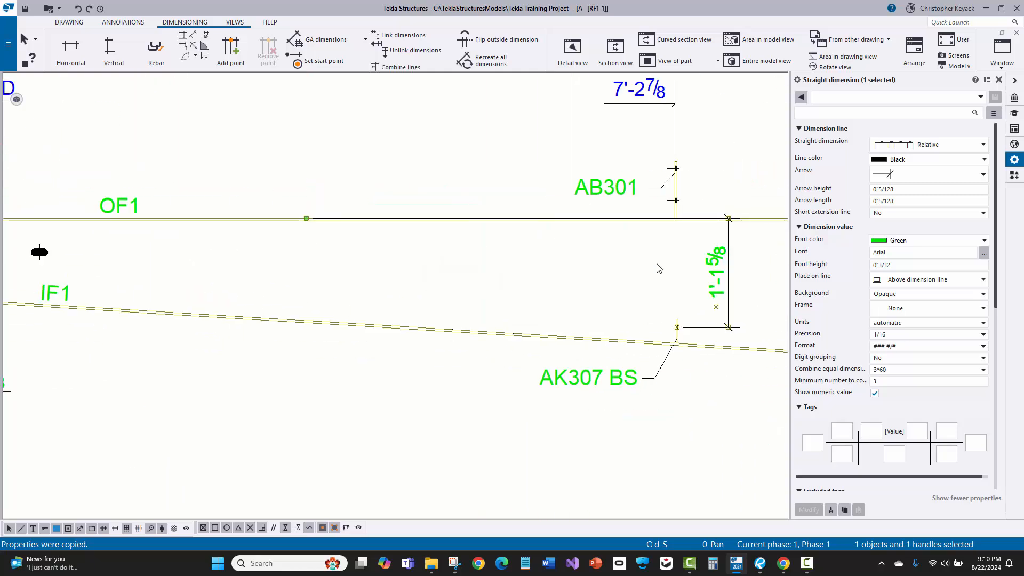
left_click(659, 266)
scroll(727, 225, "up", 3)
scroll(657, 246, "down", 3)
Step: Rearrange end plate EP1's vertical dimensions with the 3-4-4 chain close to the plate and the 11 overall dimension outside it
middle_click_drag(269, 272, 344, 272)
scroll(232, 246, "up", 2)
left_click(175, 270)
left_click_drag(178, 277, 342, 296)
left_click_drag(257, 277, 302, 274)
left_click(267, 209)
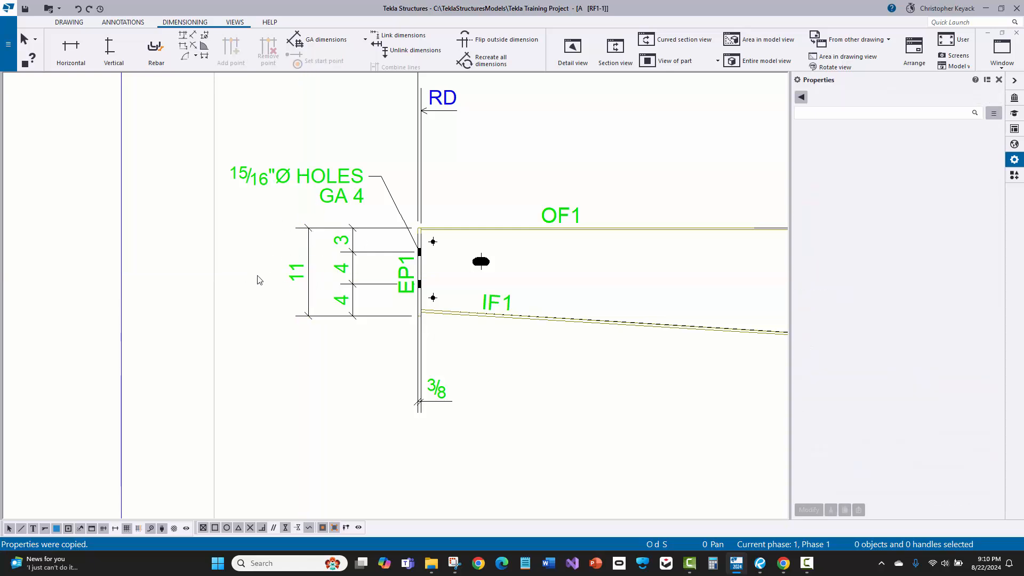
Step: Examine the rearranged dimensions on the whole column, from the EP2 end back to end plate EP1
scroll(266, 283, "down", 4)
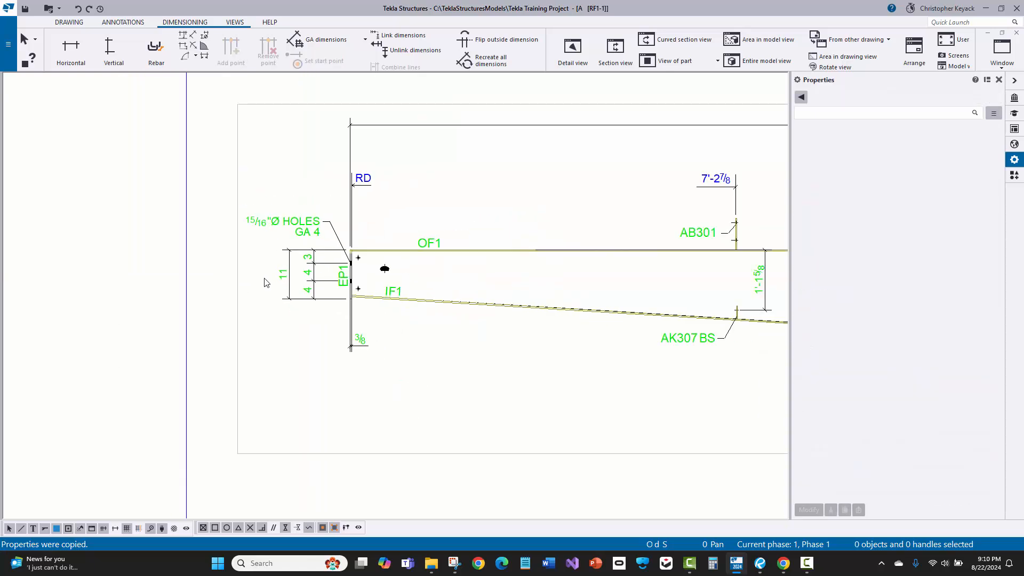
scroll(267, 285, "down", 3)
scroll(439, 316, "up", 1)
scroll(612, 354, "up", 1)
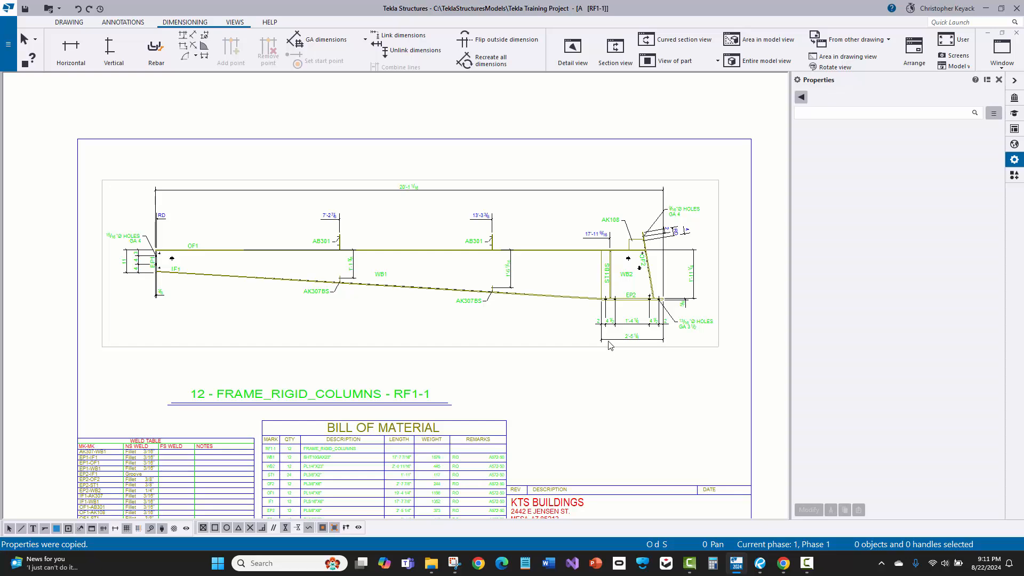
scroll(603, 333, "up", 2)
scroll(606, 291, "up", 3)
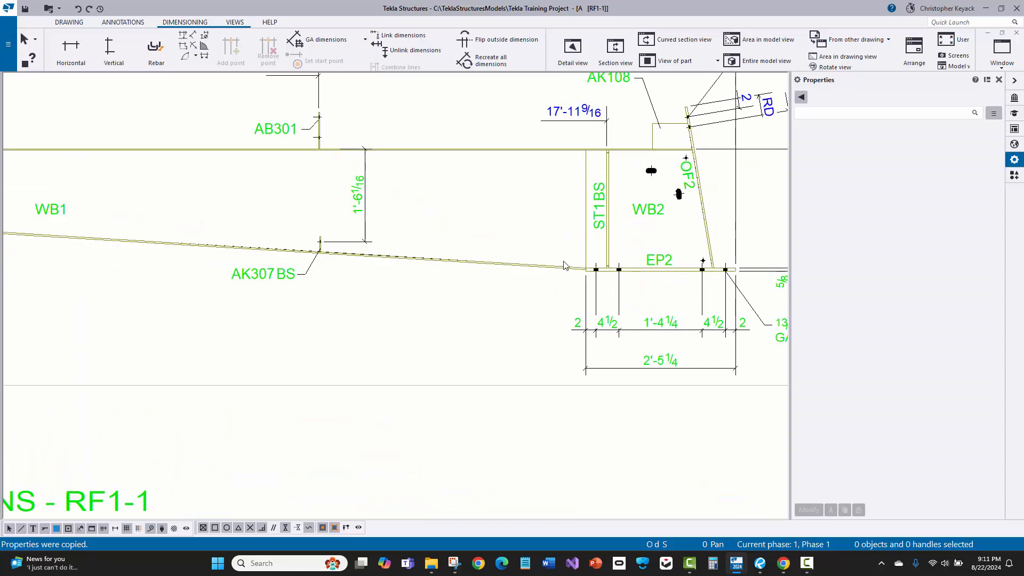
scroll(615, 292, "down", 5)
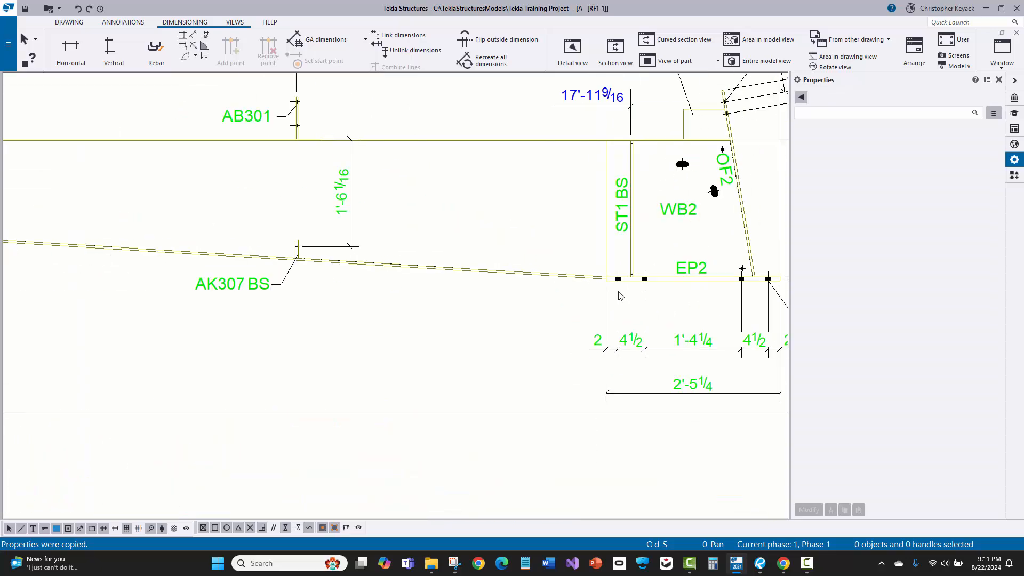
scroll(606, 291, "up", 5)
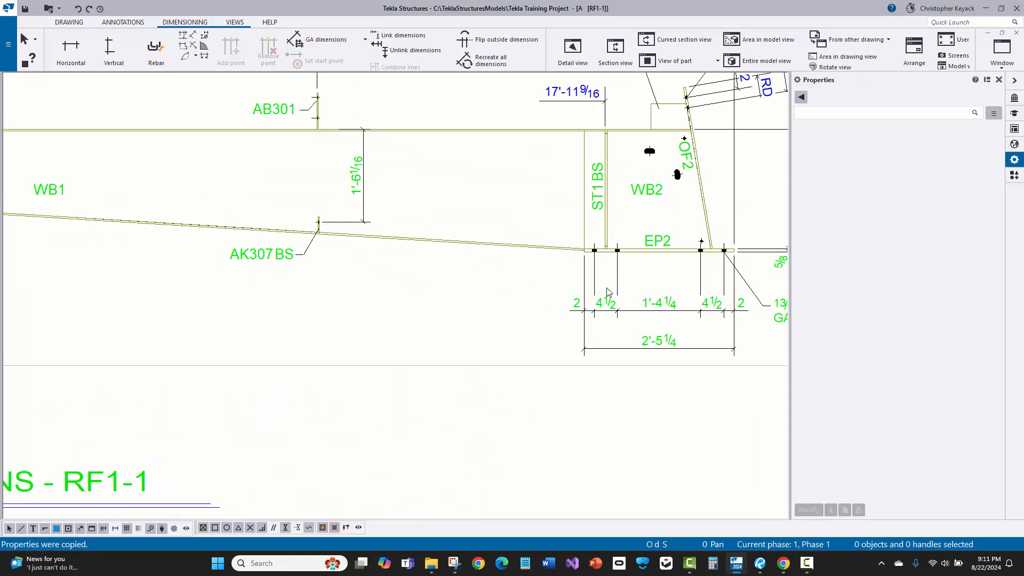
scroll(606, 282, "down", 2)
middle_click_drag(297, 293, 645, 290)
scroll(363, 199, "up", 3)
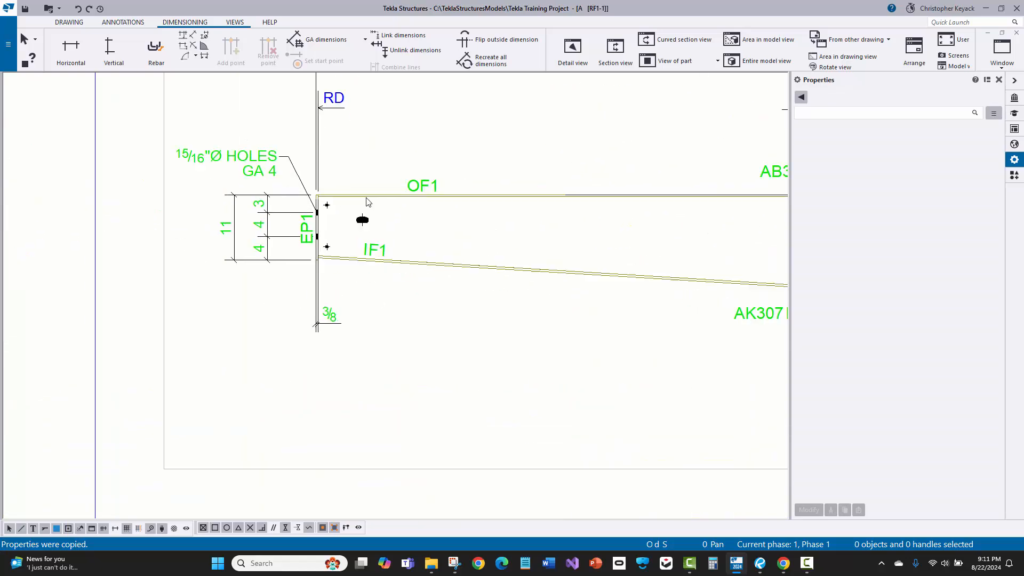
middle_click_drag(358, 203, 345, 242)
Step: Add a horizontal dimension from end plate EP1's lower corner to the first bolt hole in EP2, with its line just below EP2
left_click(320, 112)
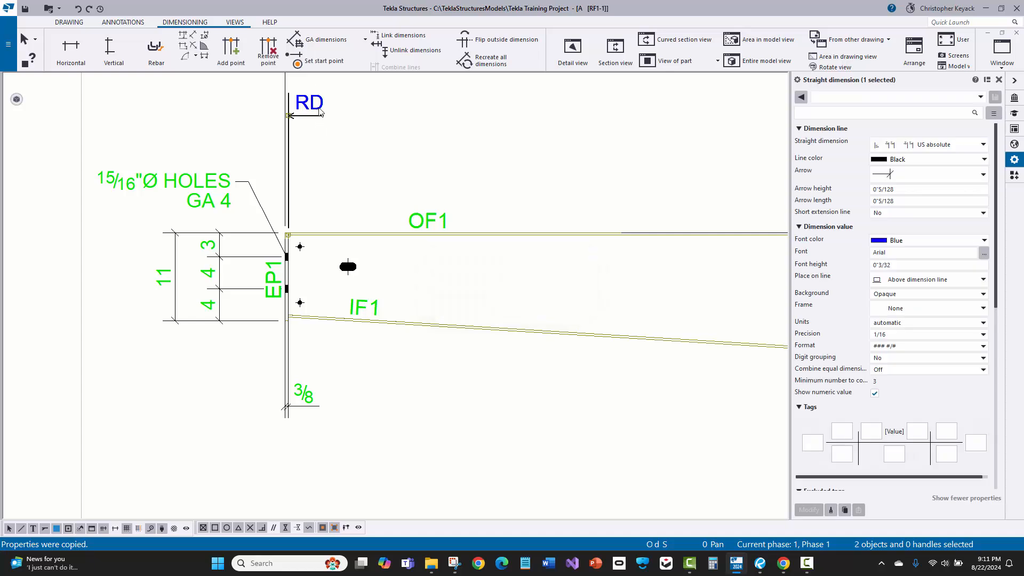
left_click(362, 145)
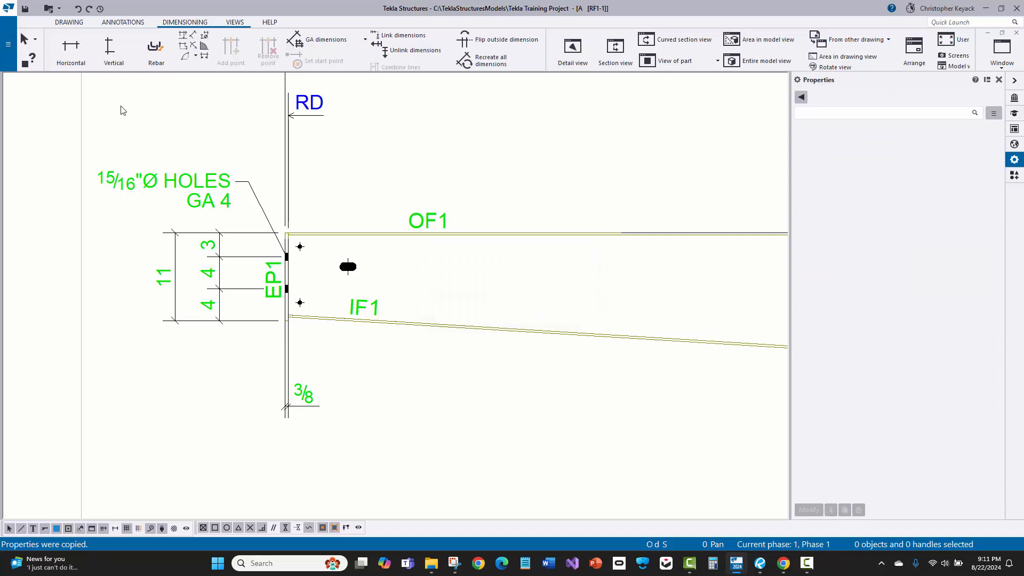
left_click(71, 48)
scroll(285, 319, "up", 5)
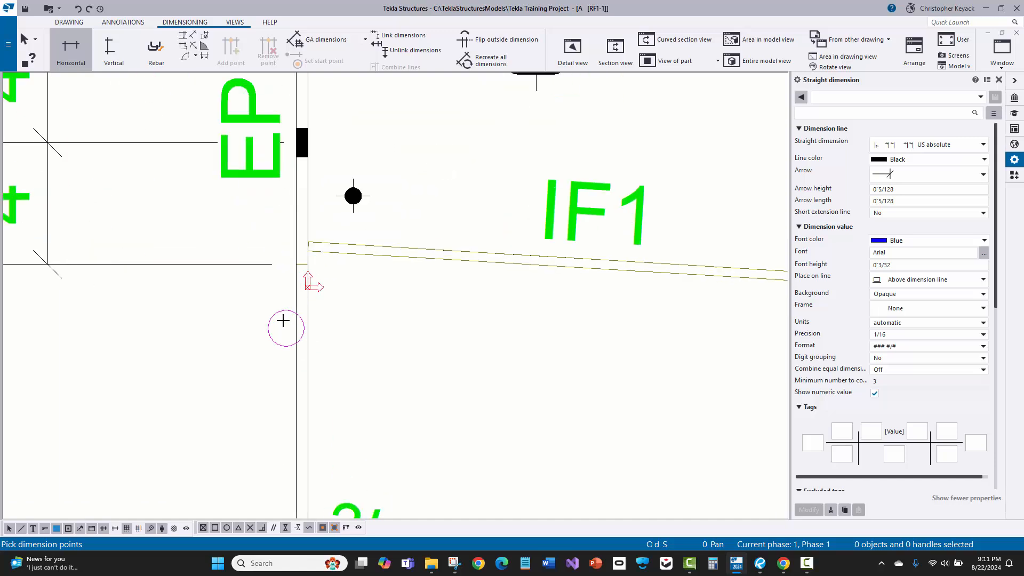
left_click(293, 267)
scroll(294, 269, "down", 3)
scroll(293, 383, "down", 3)
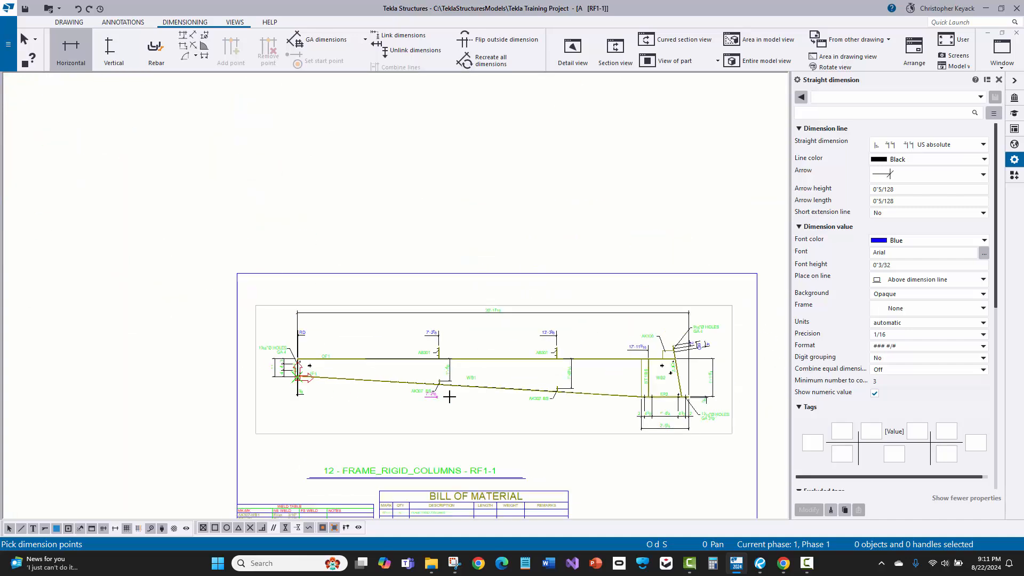
scroll(523, 373, "up", 5)
scroll(491, 323, "up", 2)
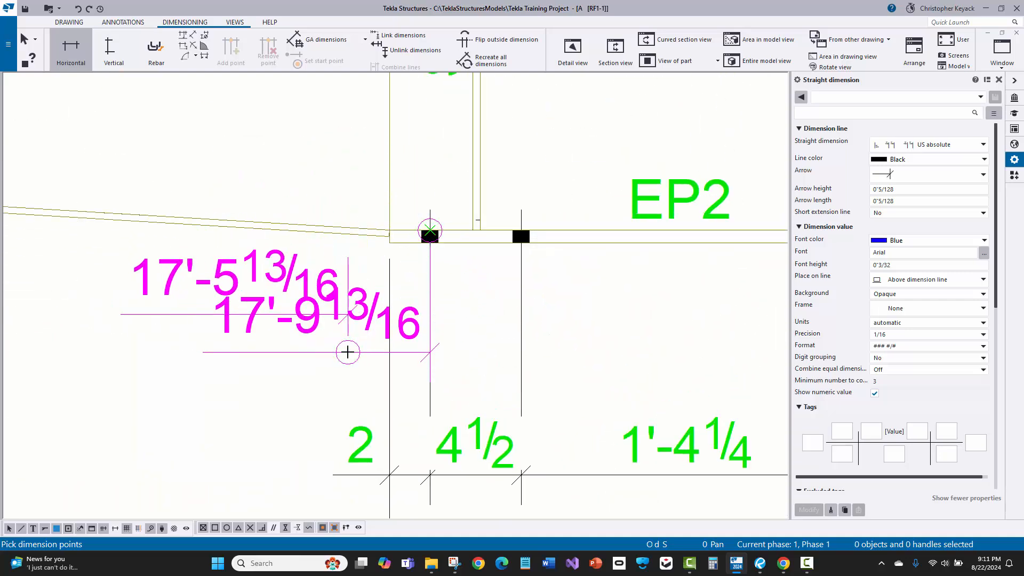
left_click(347, 350)
scroll(352, 352, "down", 2)
right_click(300, 203)
left_click(323, 206)
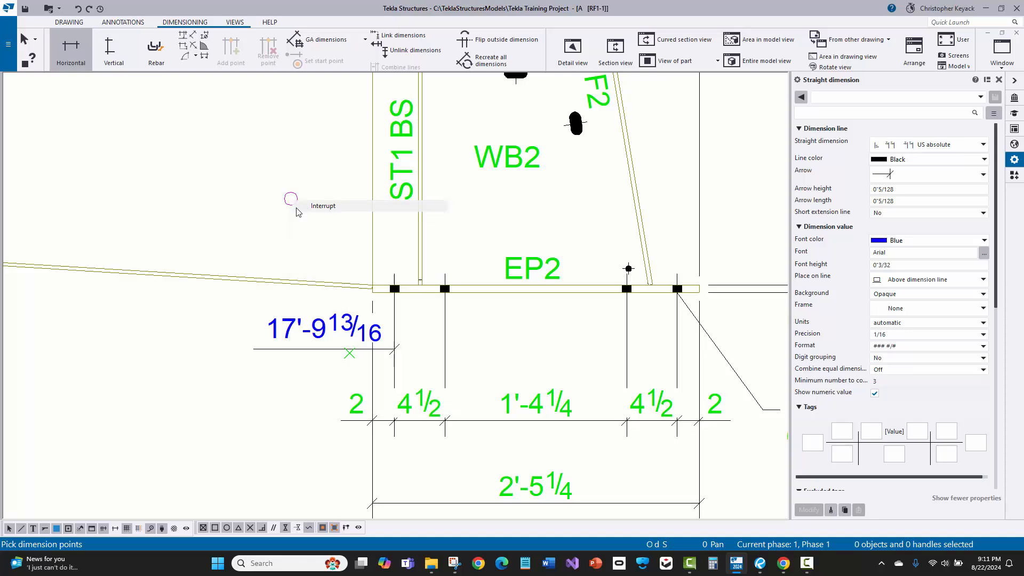
Step: Add a point to the sloping 2 hole dimension beside AK108, at the corner where the outer flange line meets OF2
scroll(286, 266, "down", 2)
scroll(224, 358, "down", 2)
middle_click_drag(213, 359, 281, 361)
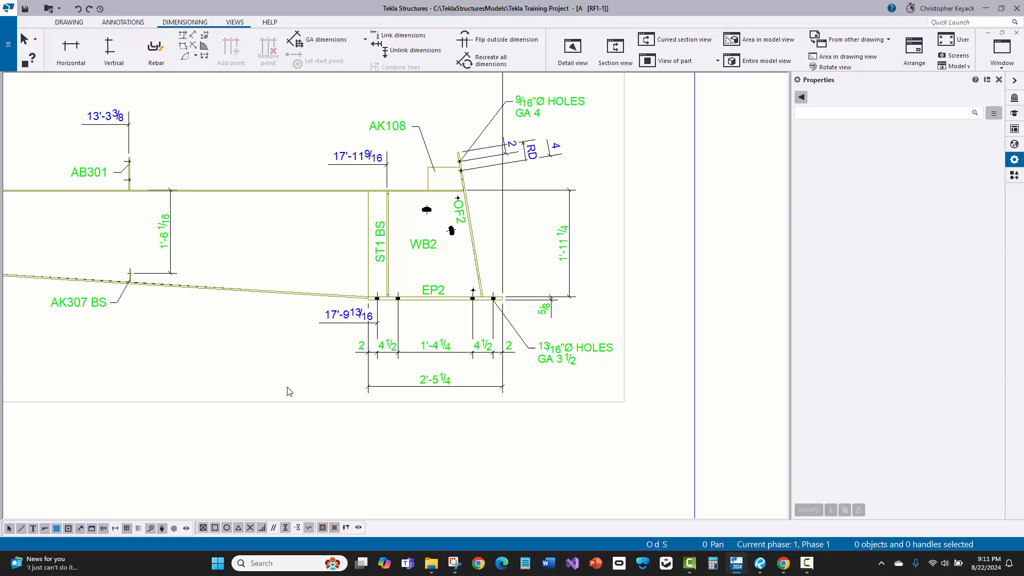
middle_click_drag(274, 380, 452, 385)
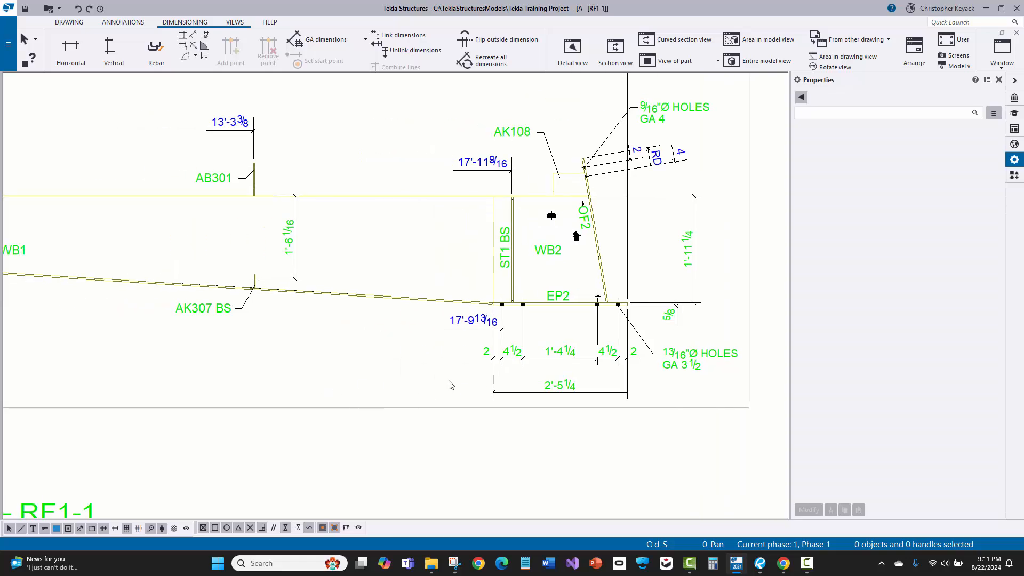
scroll(567, 229, "up", 7)
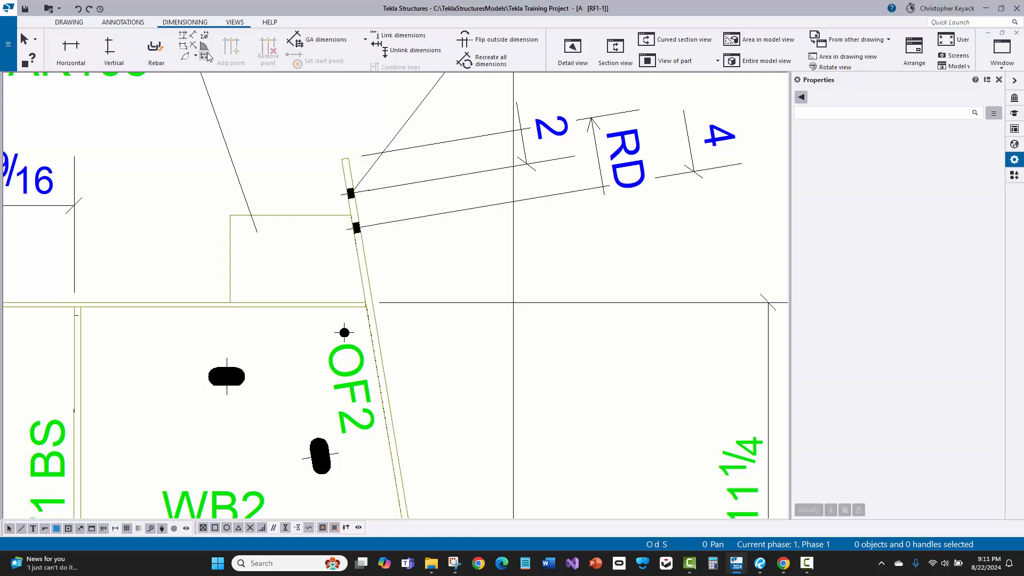
left_click(617, 146)
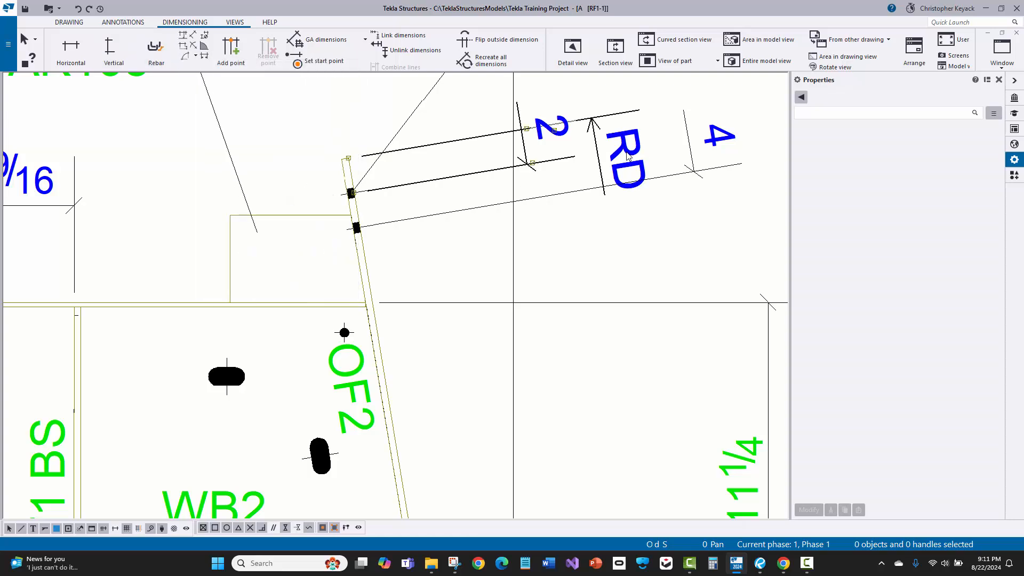
right_click(430, 262)
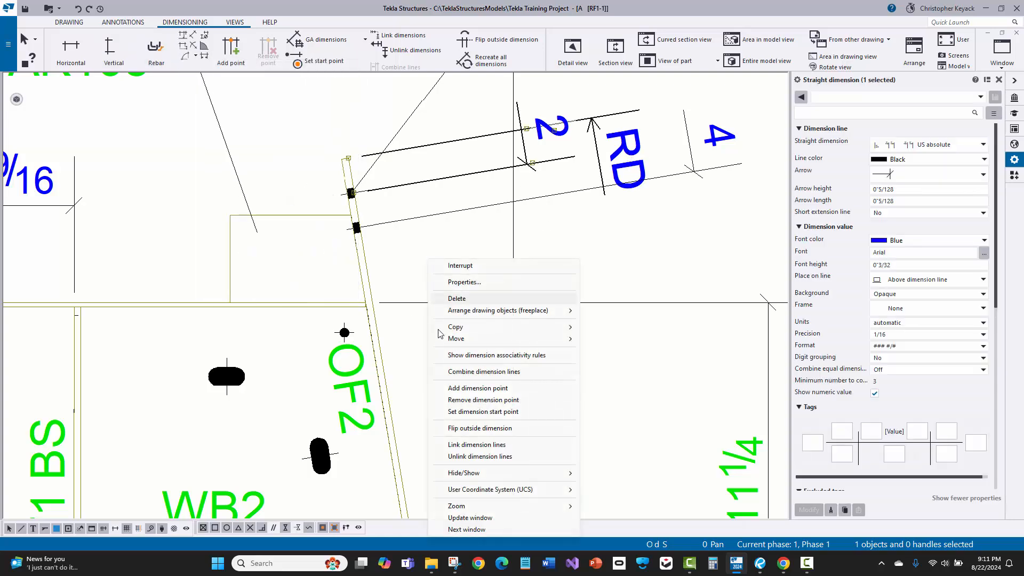
left_click(457, 389)
scroll(351, 295, "up", 3)
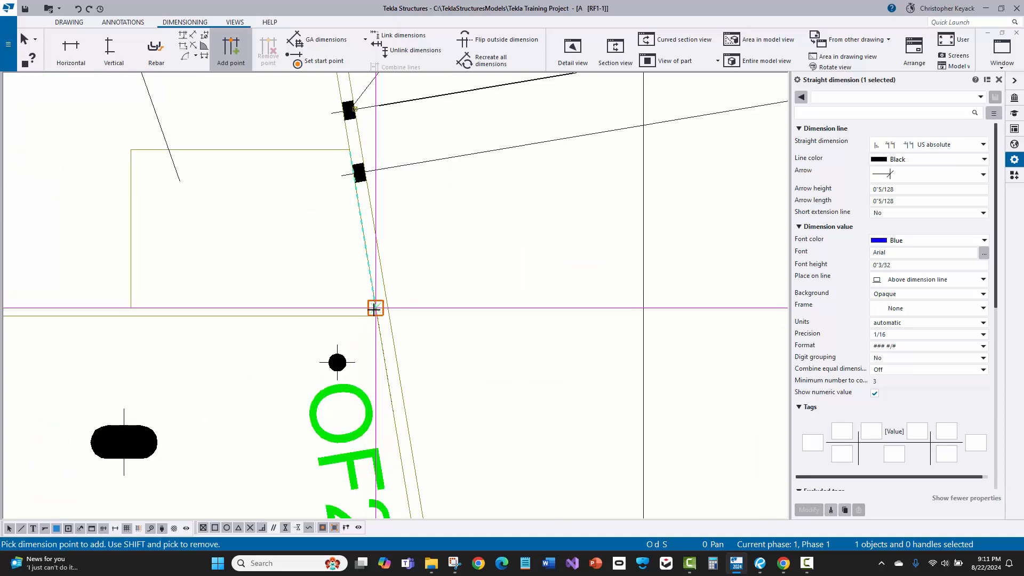
scroll(374, 309, "down", 3)
right_click(454, 269)
left_click(470, 277)
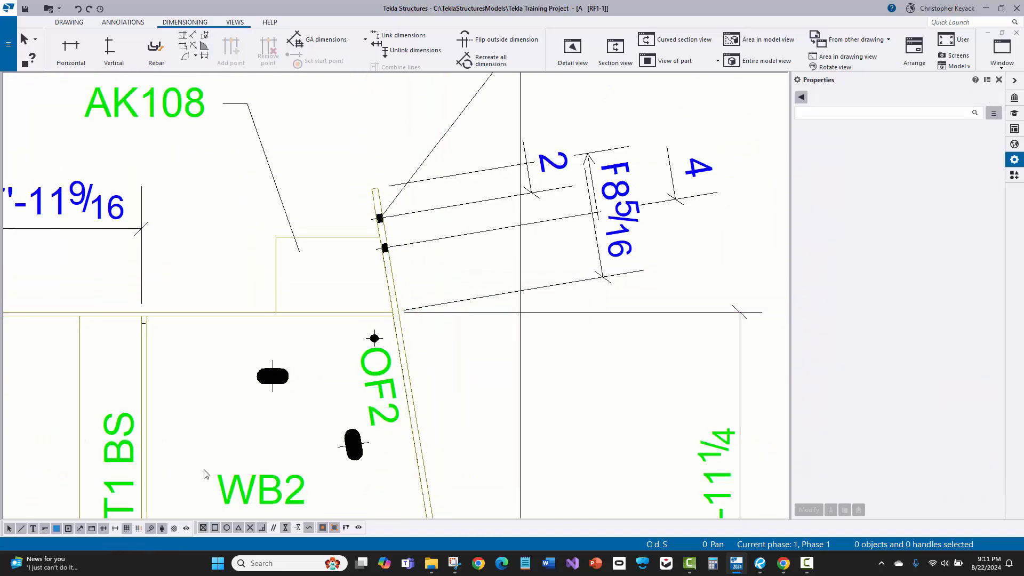
Step: Move the sloping 8 5/16 dimension outward, beyond the 4 dimension
left_click(115, 528)
left_click(624, 246)
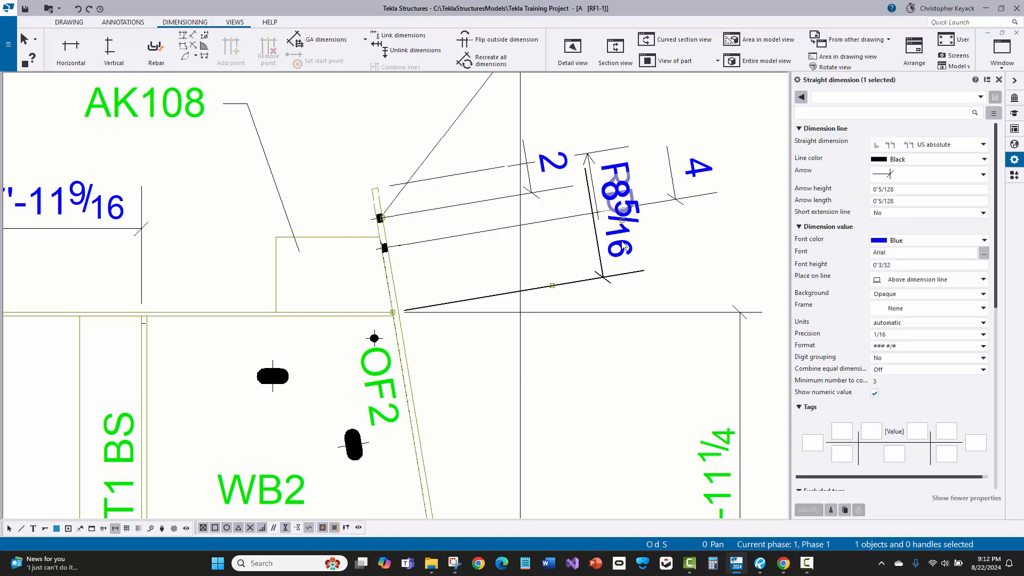
left_click_drag(631, 234, 783, 211)
left_click(645, 249)
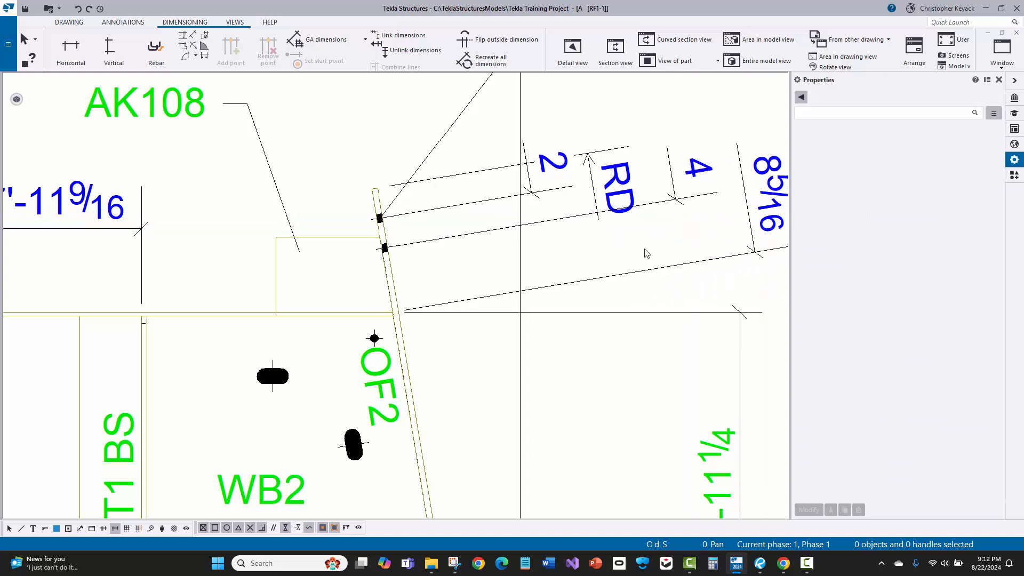
Step: Move the 1'-11 1/4 vertical dimension at the EP2 end slightly farther out from the column
scroll(592, 248, "down", 2)
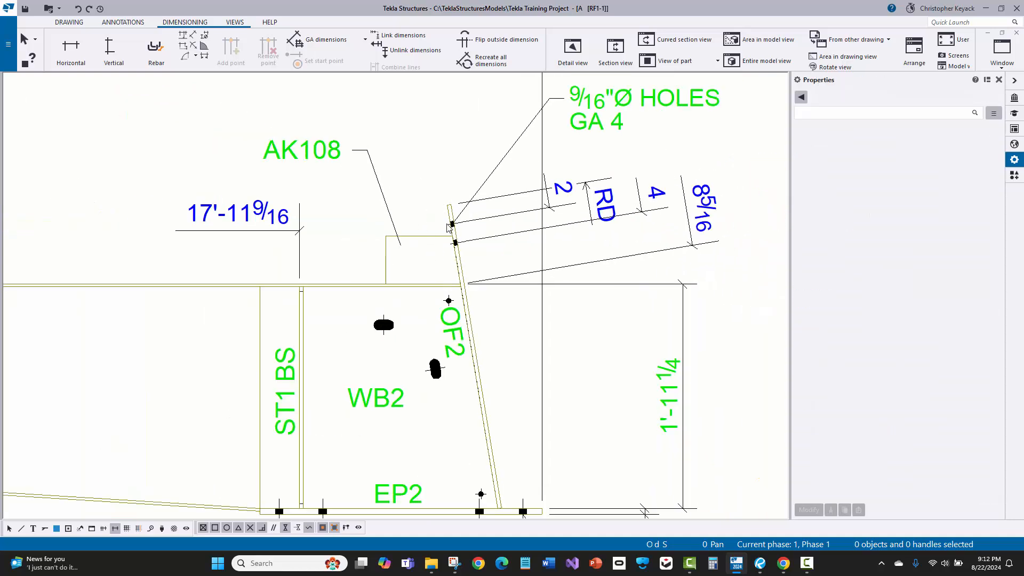
scroll(452, 230, "up", 2)
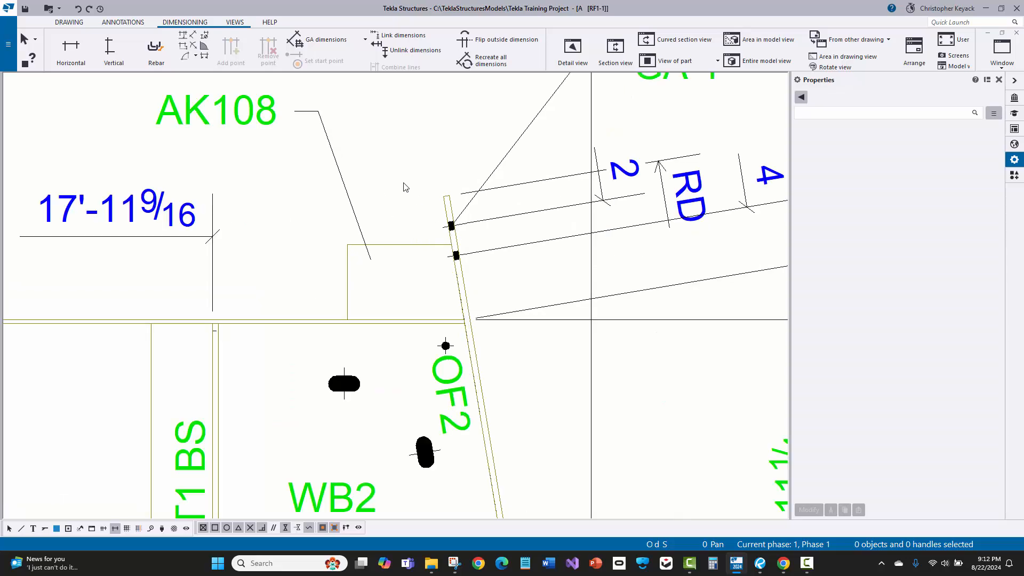
middle_click_drag(352, 124, 279, 126)
scroll(306, 245, "down", 3)
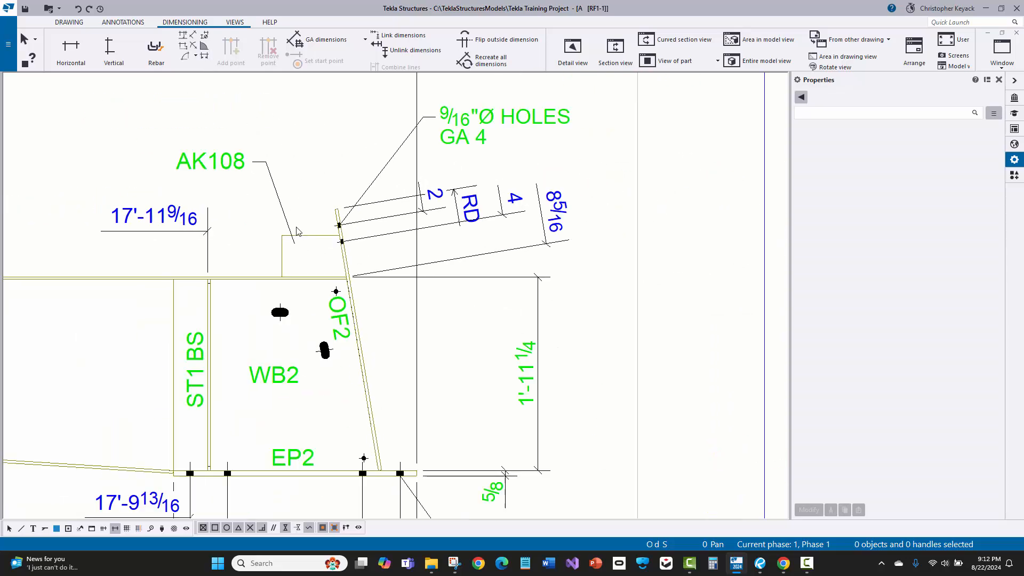
left_click(538, 336)
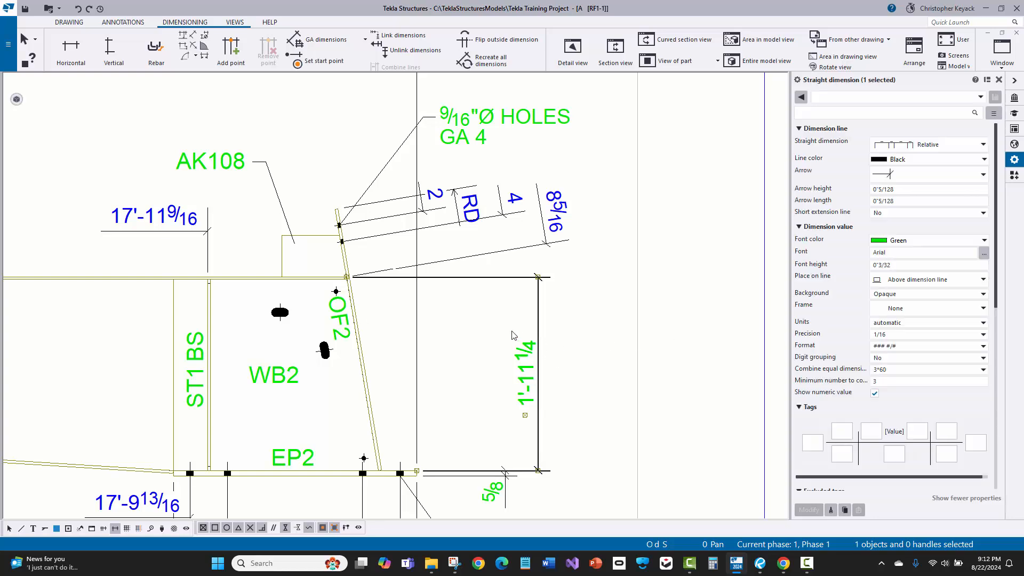
left_click_drag(536, 340, 553, 339)
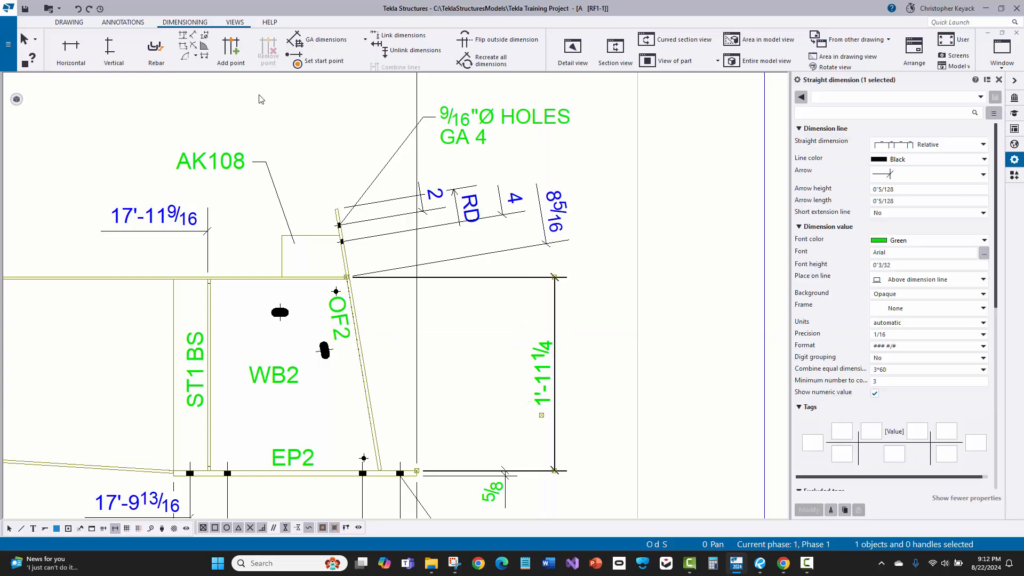
left_click(260, 99)
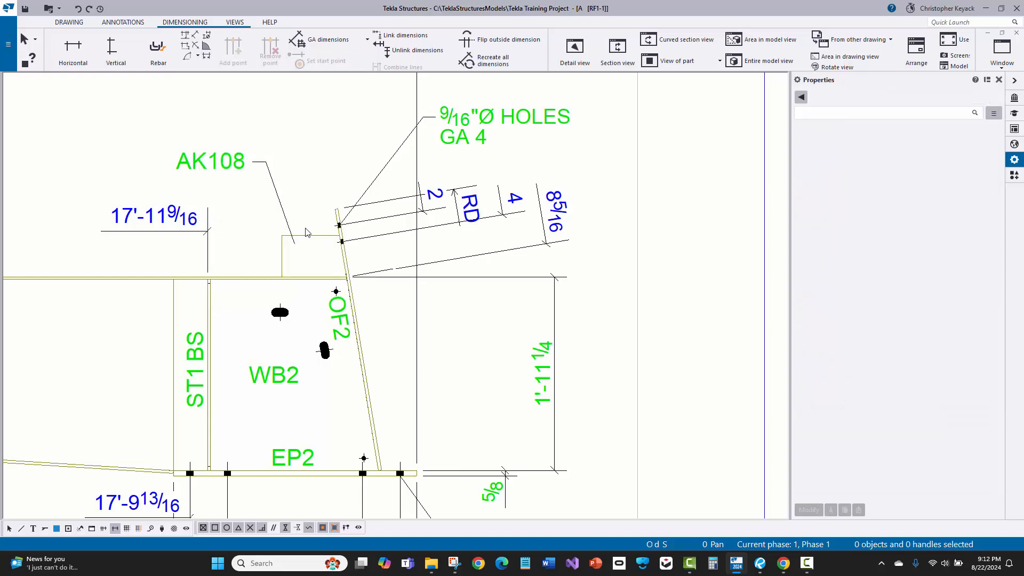
Step: Add a dimension parallel to OF2's sloping edge, from the upper 9/16 hole to the outer flange corner, placed close beside OF2
scroll(335, 207, "up", 3)
left_click(207, 55)
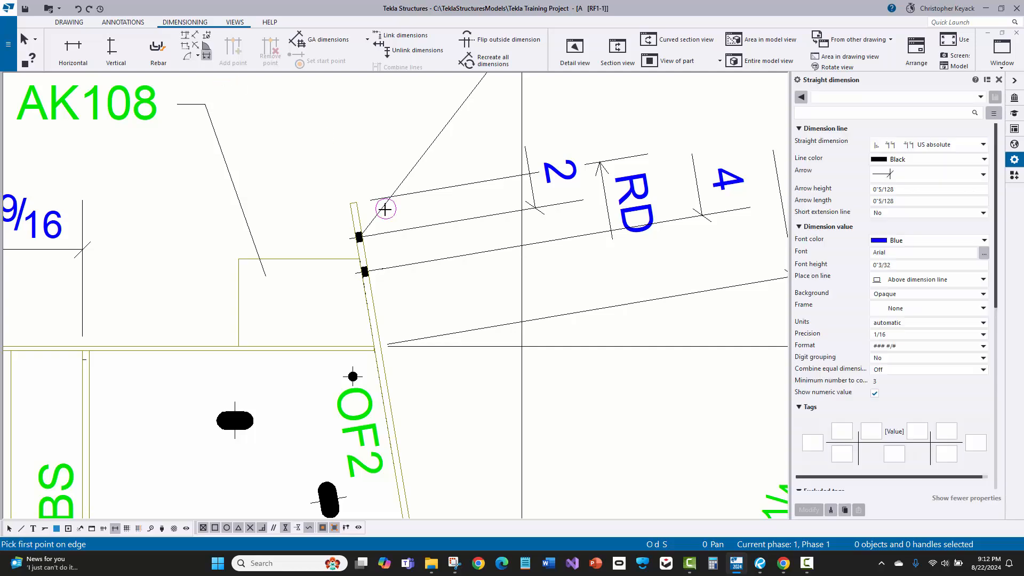
left_click(356, 203)
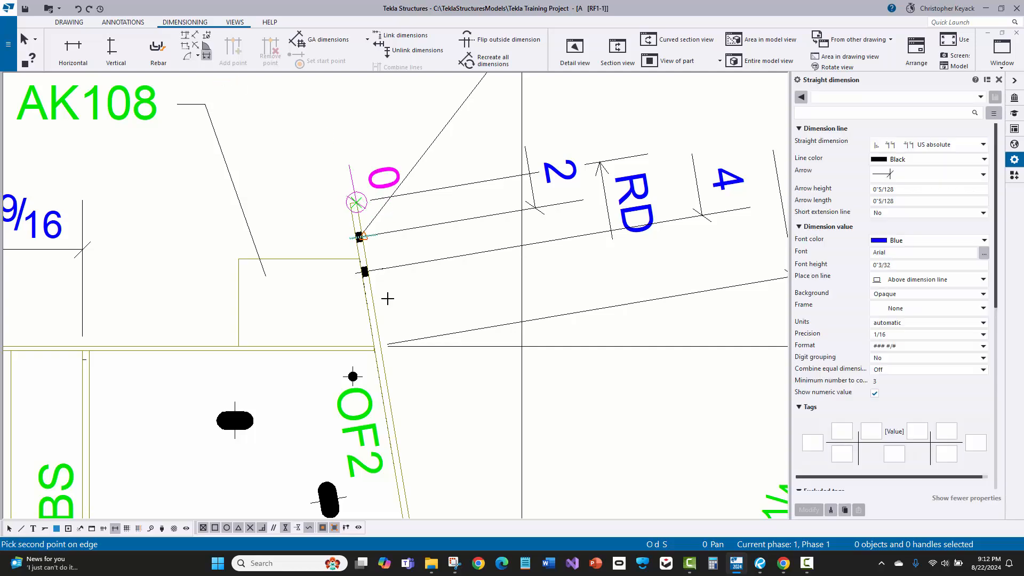
left_click(389, 397)
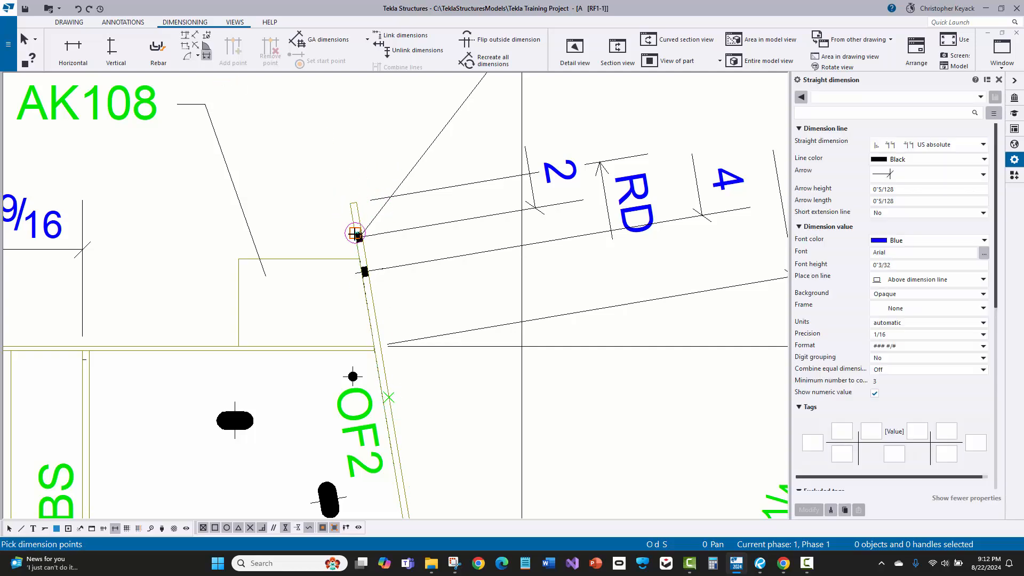
scroll(357, 233, "up", 3)
left_click(362, 231)
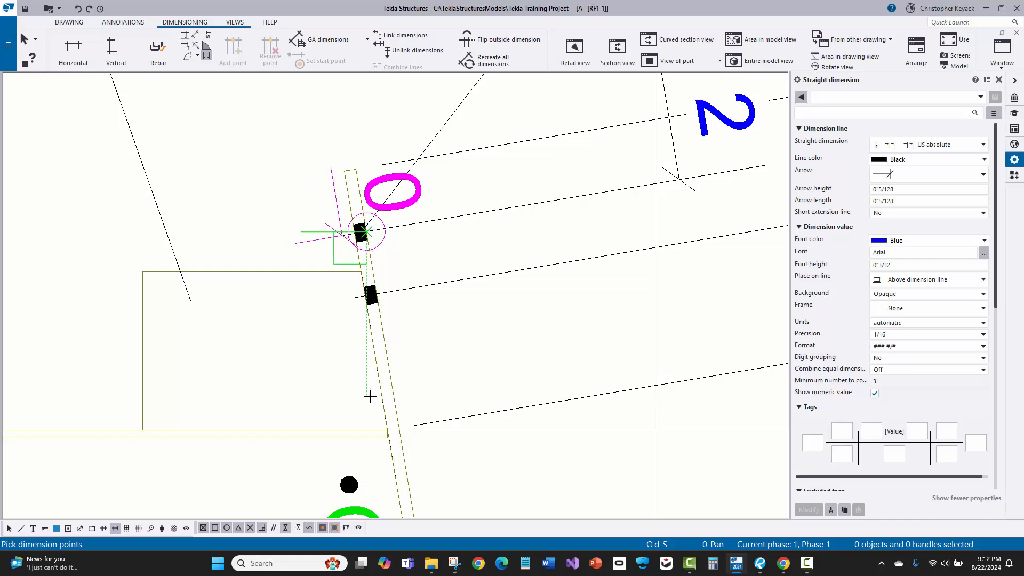
scroll(389, 433, "up", 1)
scroll(389, 435, "down", 5)
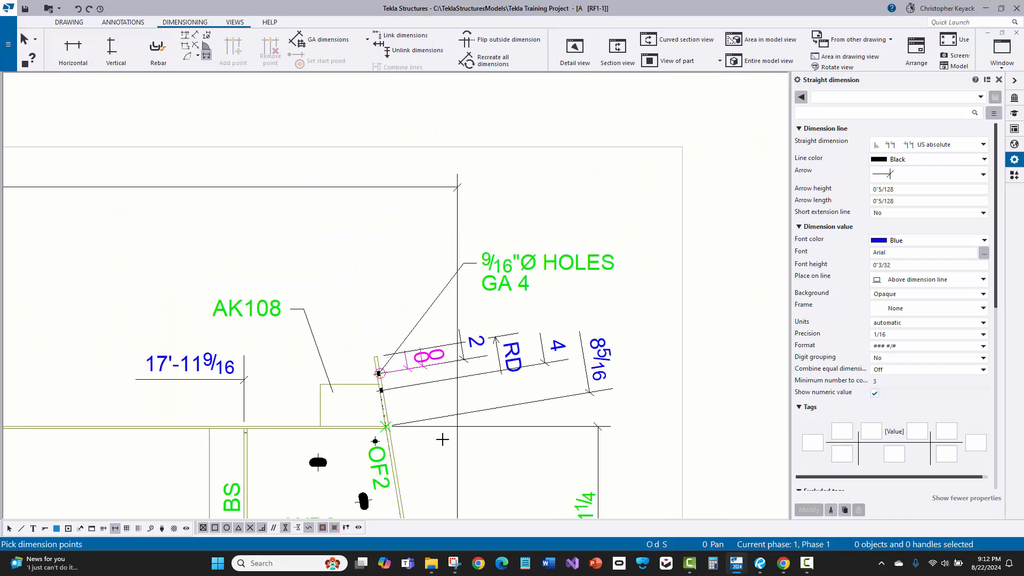
left_click(440, 437)
right_click(420, 268)
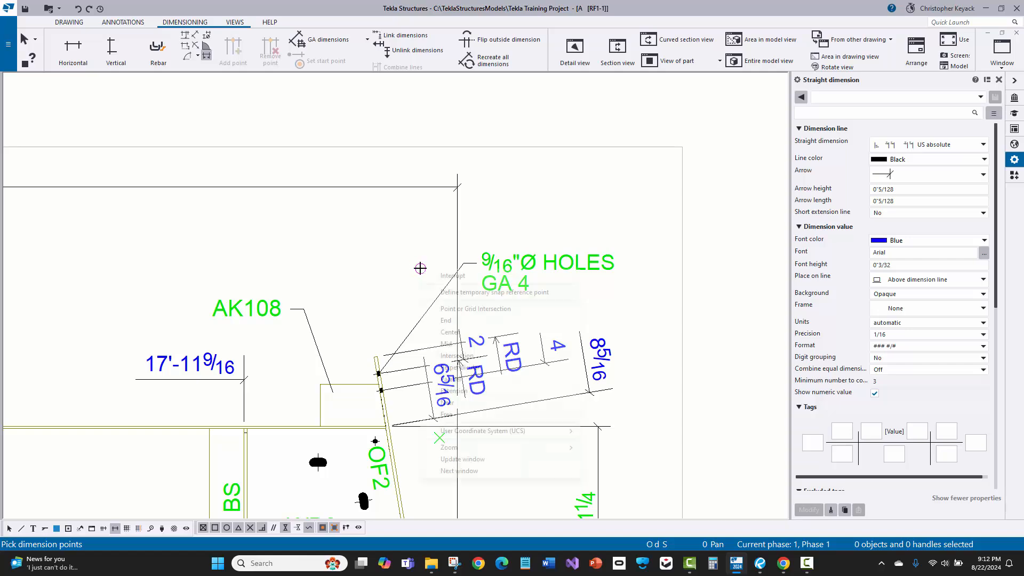
left_click(439, 275)
Step: Copy the 1'-11 1/4 dimension's relative type, green font color and 3*60 combining setting to the sloping 6 5/16 dimension
middle_click_drag(536, 462, 557, 338)
scroll(557, 337, "up", 1)
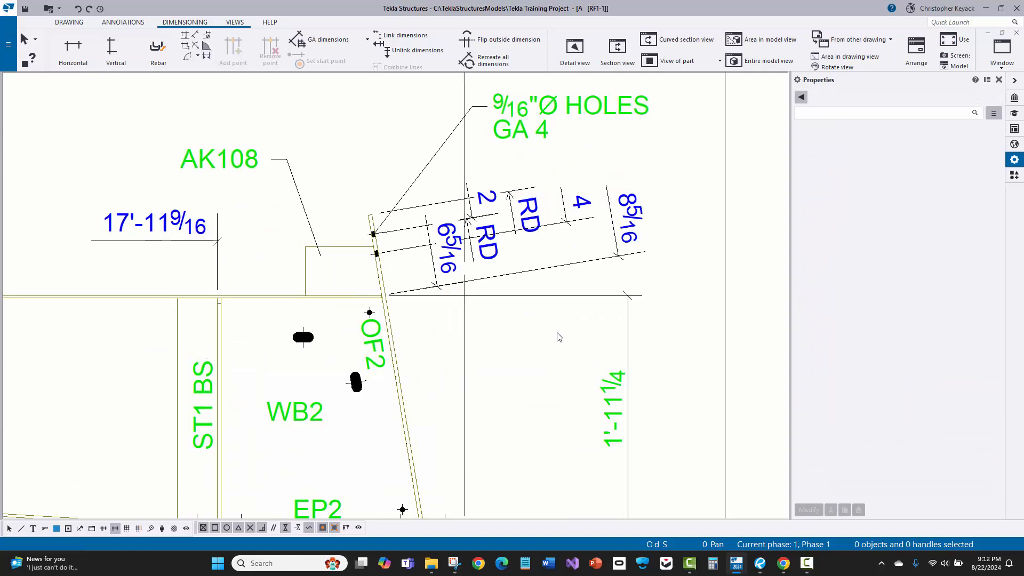
left_click(612, 393)
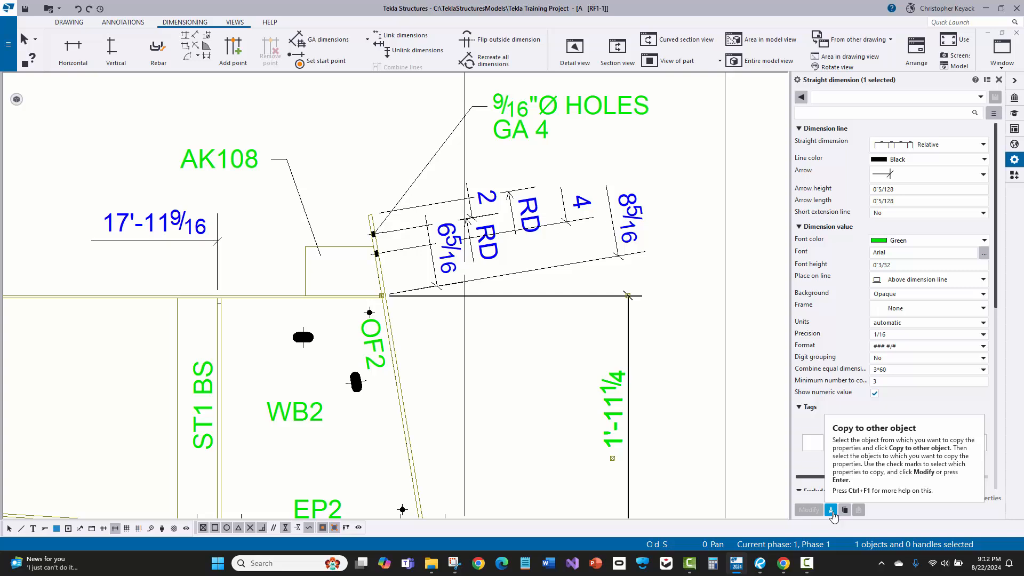
left_click(831, 511)
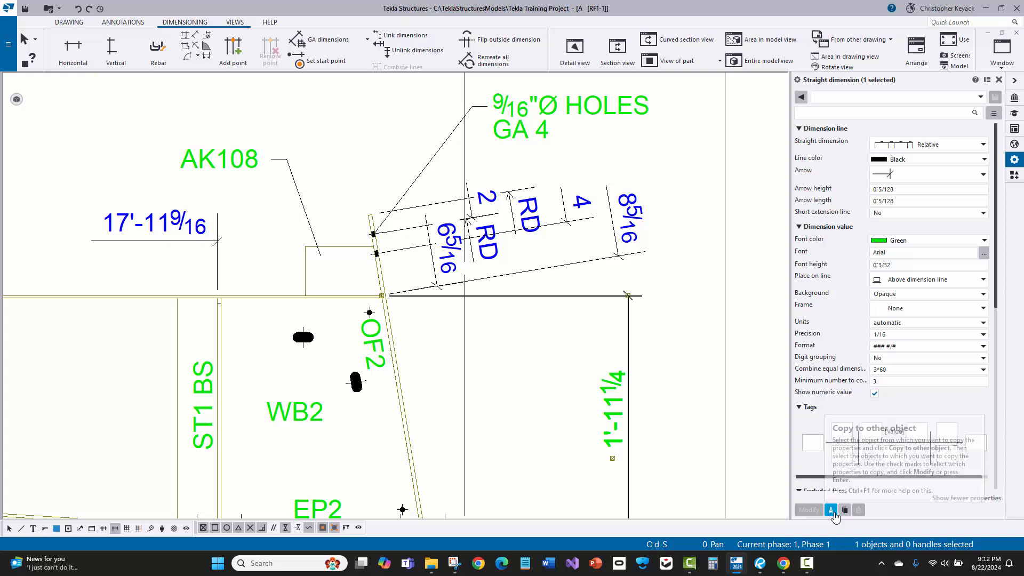
left_click(441, 263)
middle_click_drag(442, 370, 452, 318)
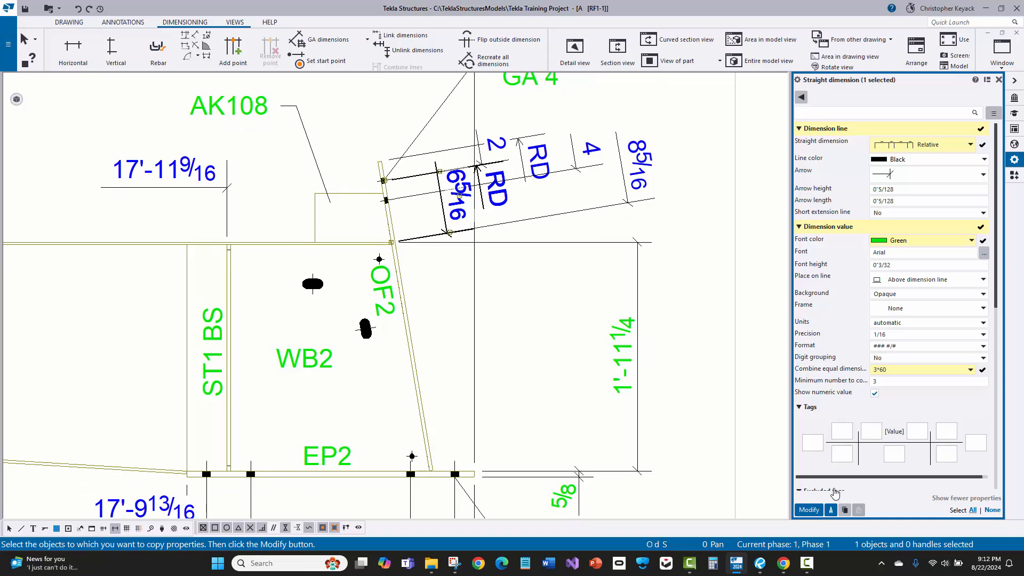
left_click(802, 510)
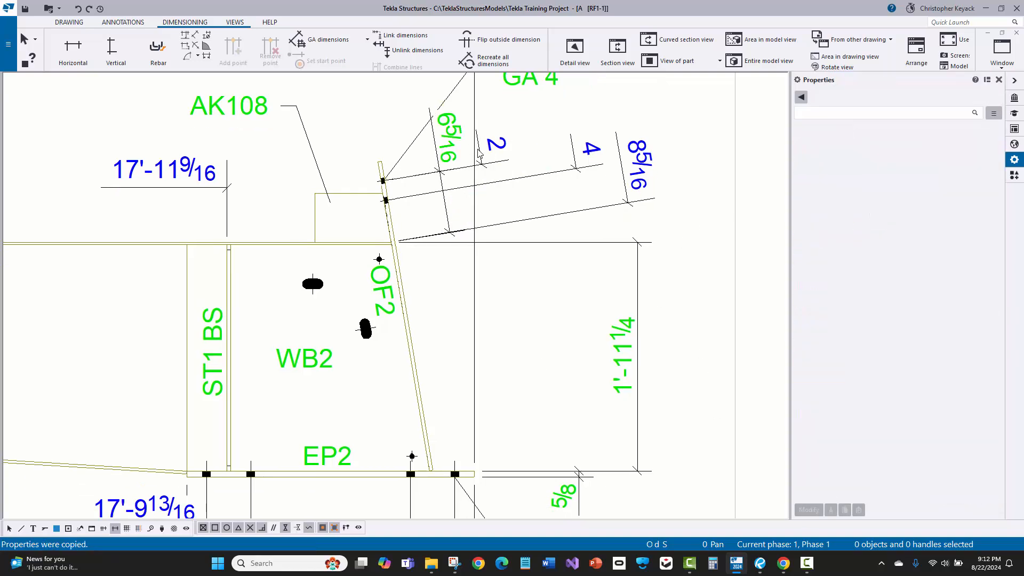
Step: Move the sloping 6 5/16 dimension out beyond the 4 dimension and delete the 8 5/16 dimension beside it
middle_click_drag(470, 159, 452, 183)
left_click_drag(423, 179, 598, 167)
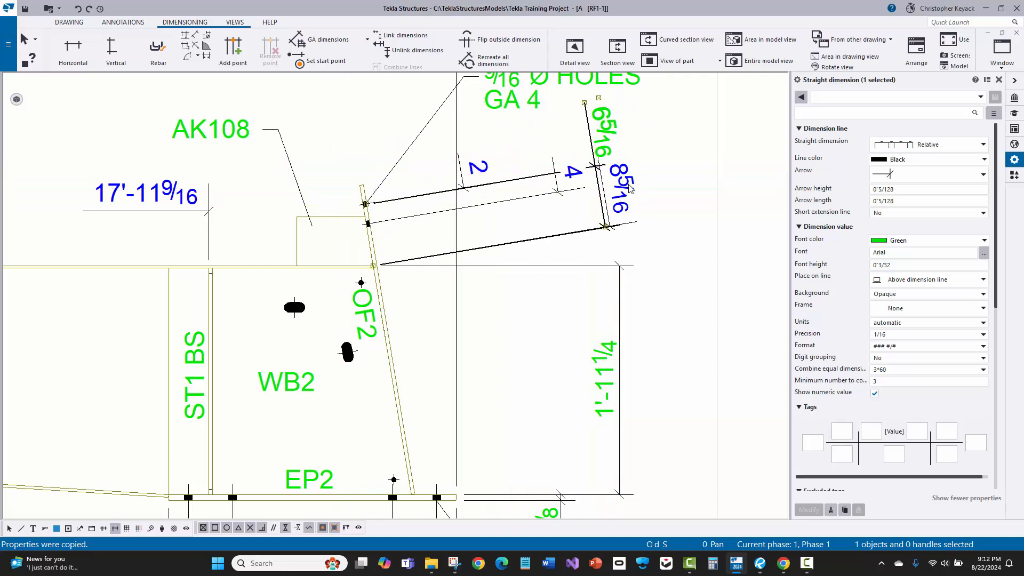
left_click(631, 193)
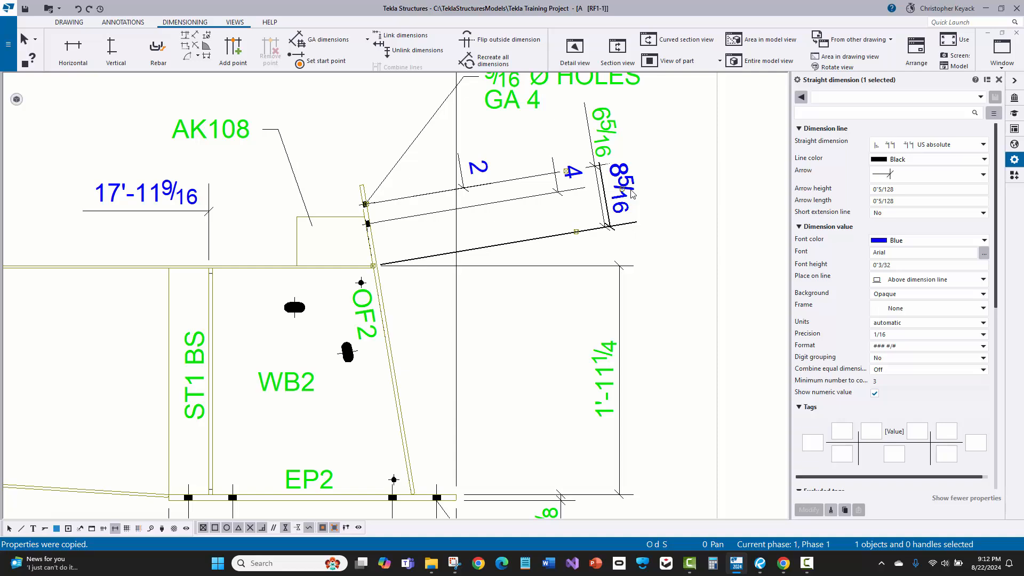
key("Delete")
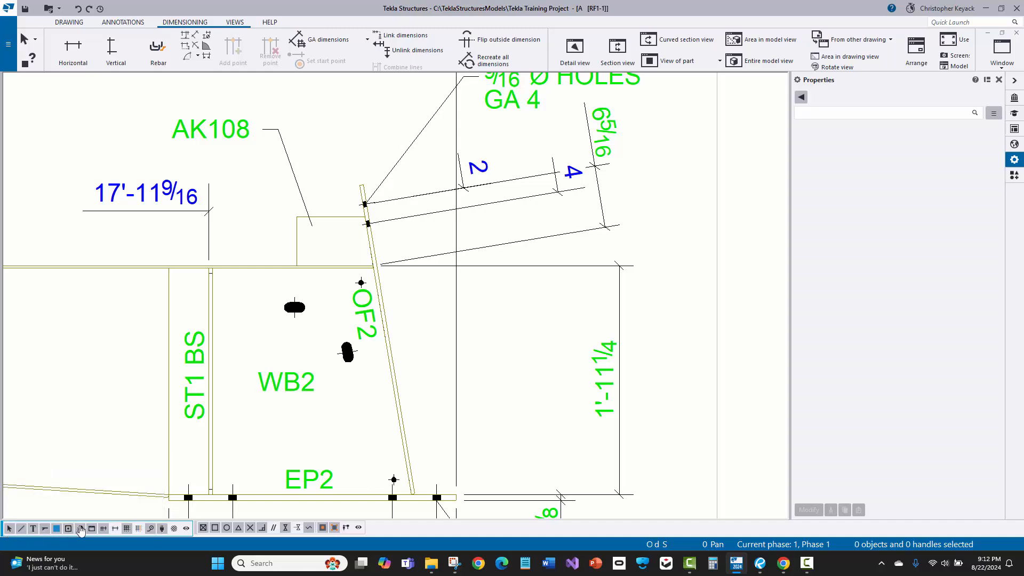
Step: Change the assembly drawing's layout size to Assembly11x17 (16x10), without the weld table, and apply it to the drawing
scroll(450, 204, "down", 2)
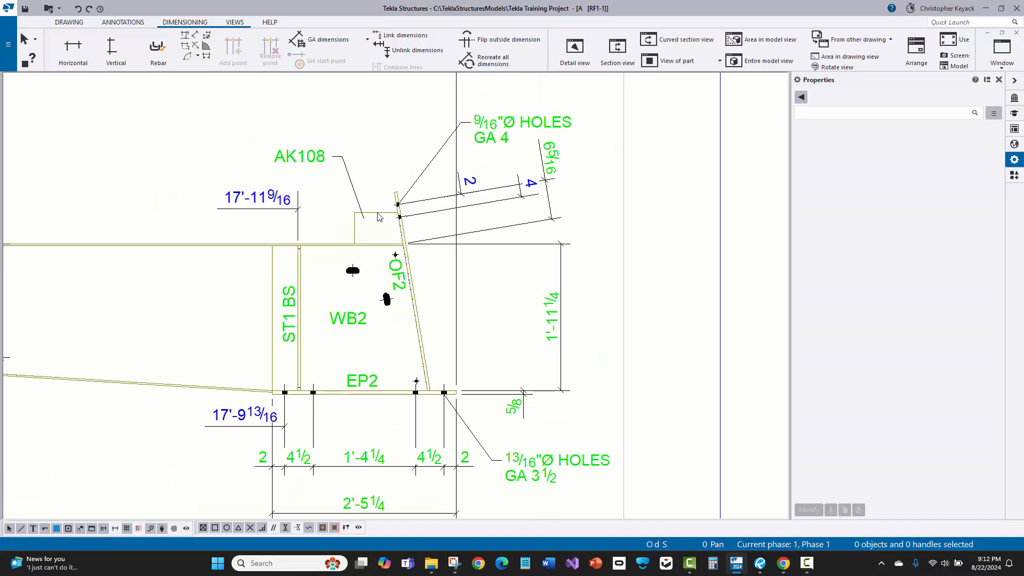
scroll(378, 216, "down", 4)
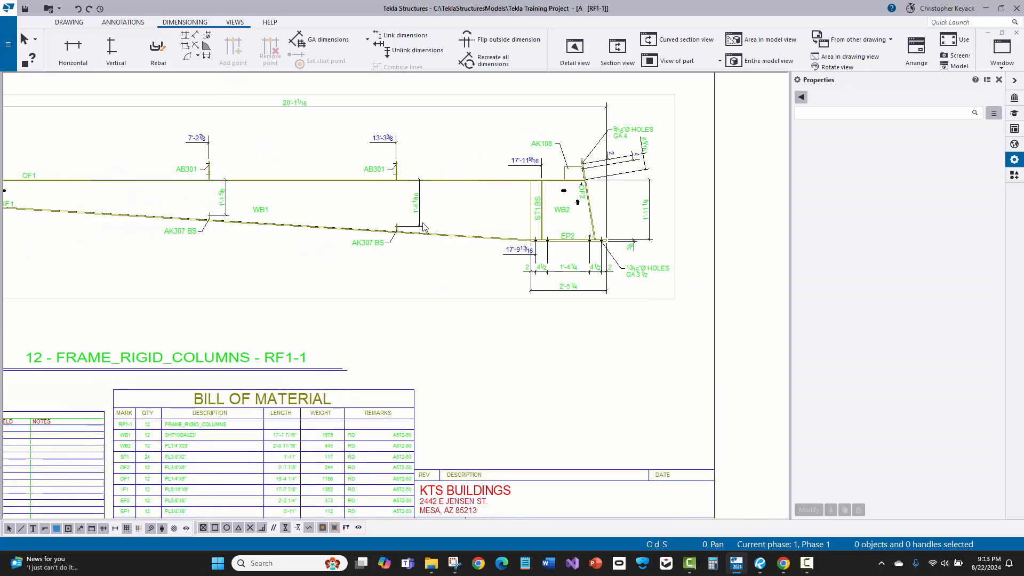
scroll(423, 226, "down", 2)
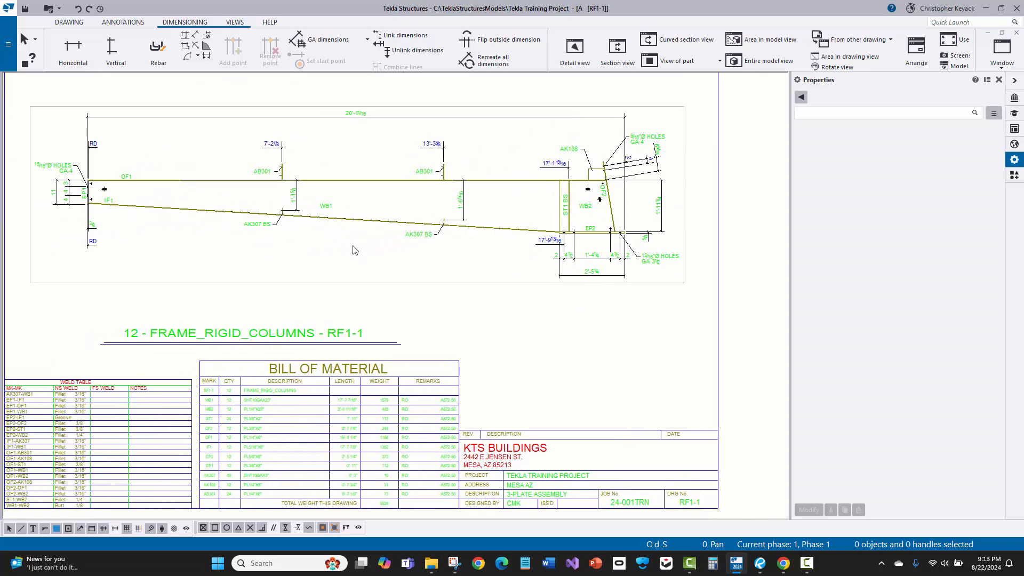
middle_click_drag(347, 249, 389, 241)
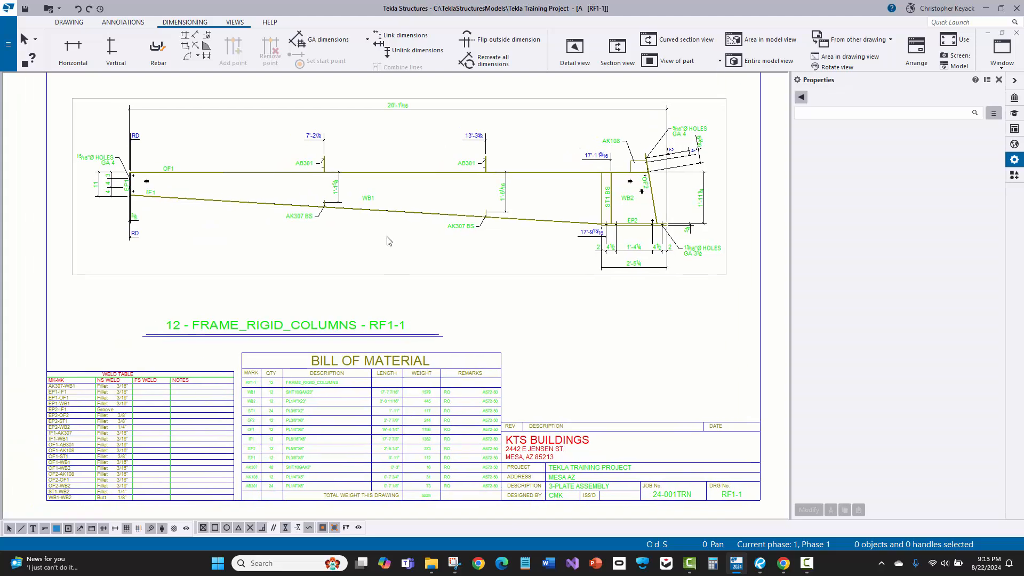
scroll(122, 421, "up", 1)
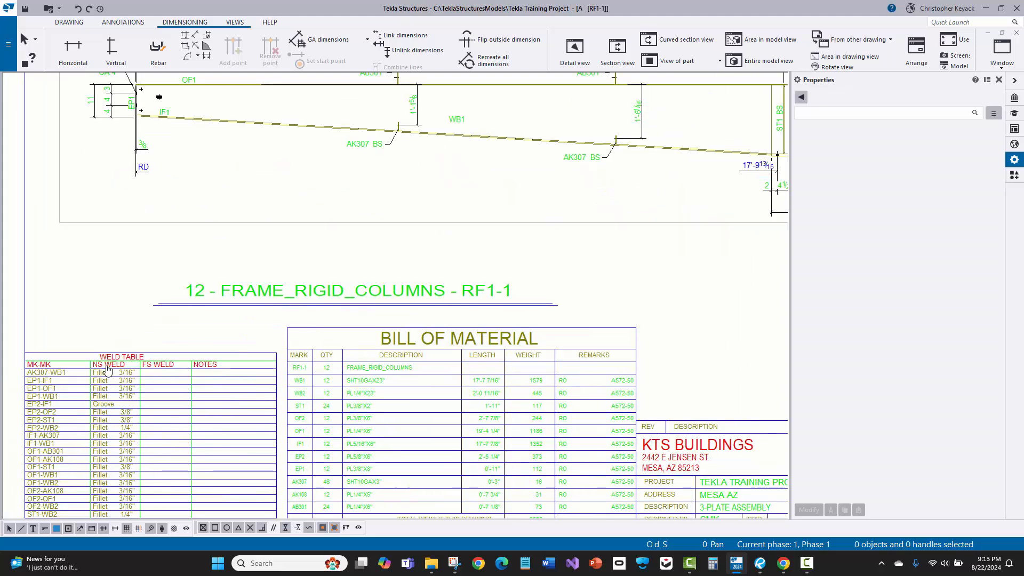
middle_click_drag(108, 368, 132, 314)
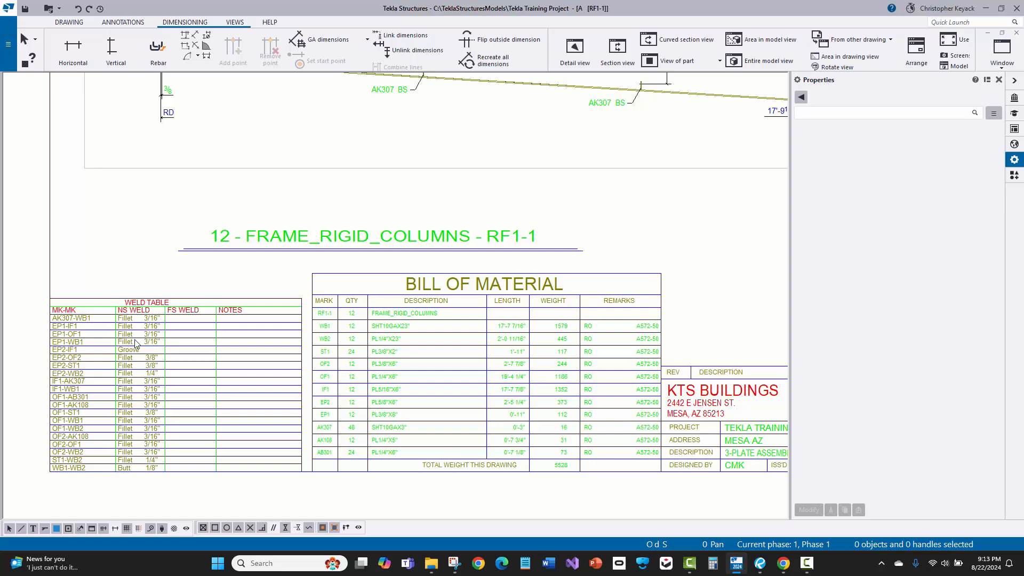
double_click(136, 252)
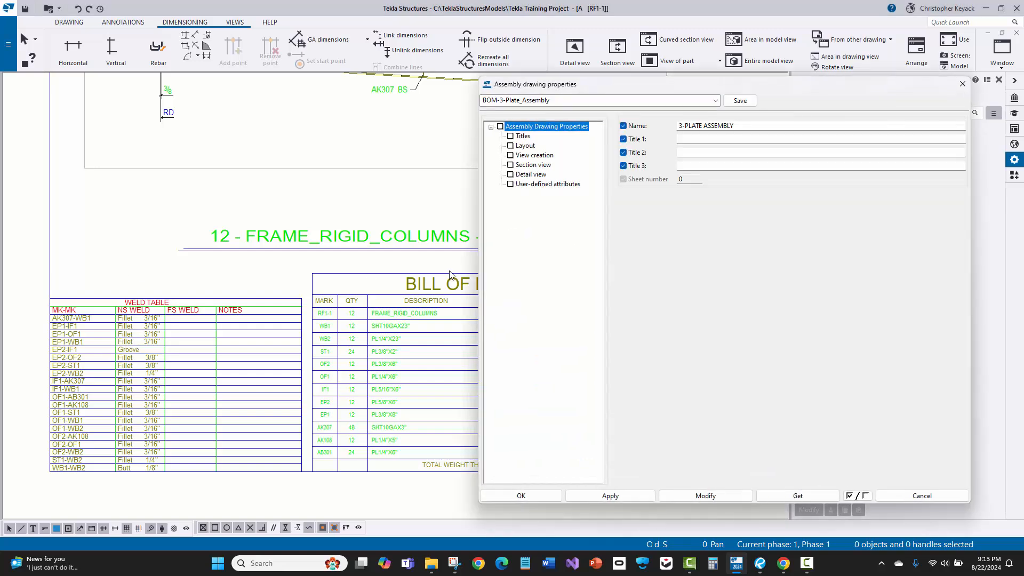
left_click(535, 155)
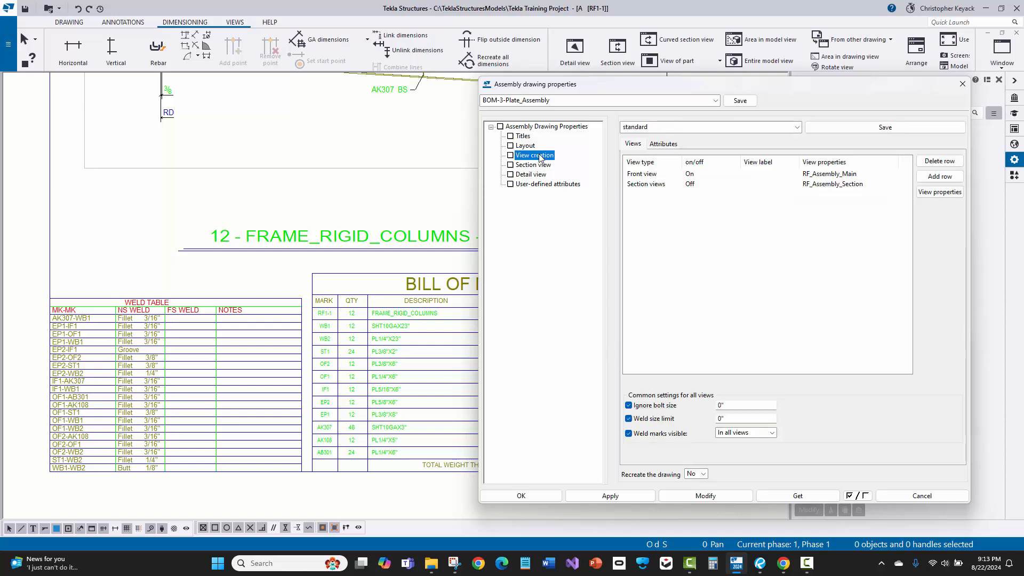
left_click(536, 147)
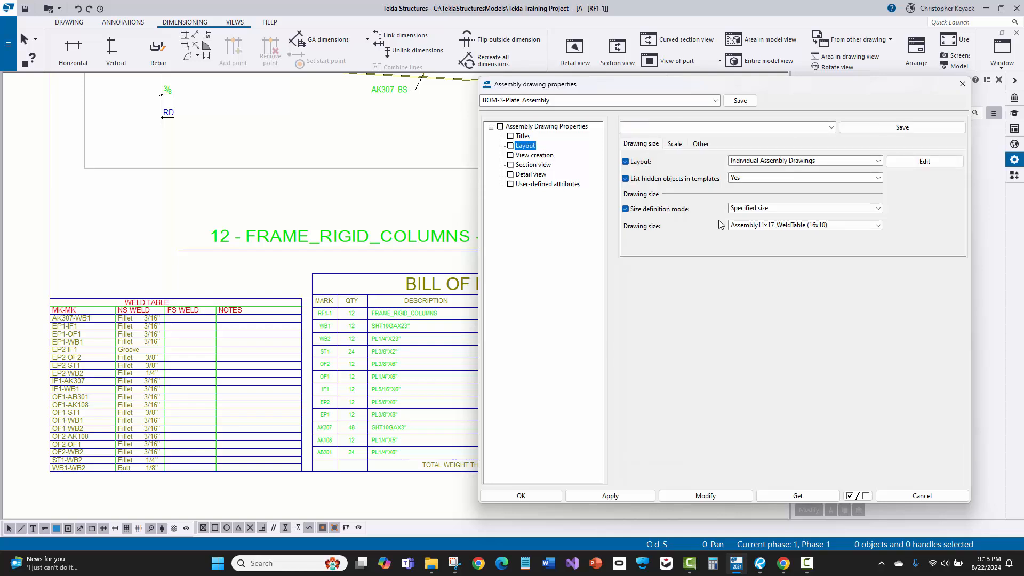
left_click(763, 225)
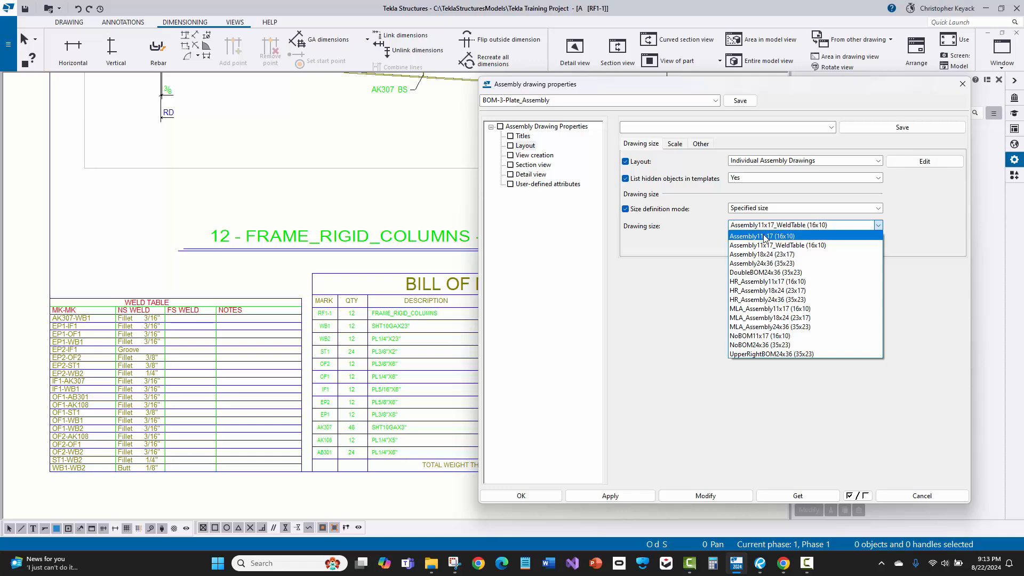
left_click(771, 236)
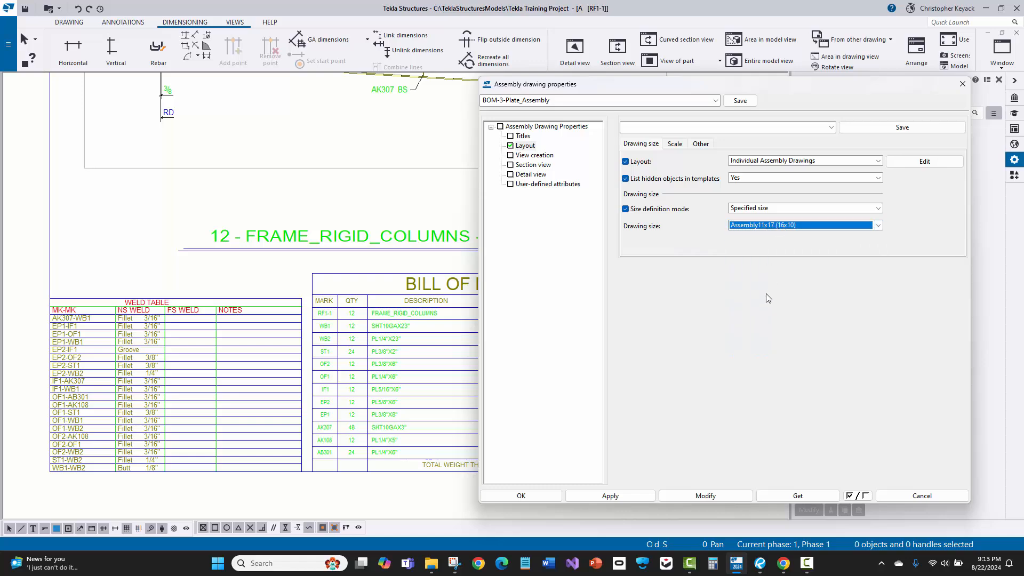
left_click(704, 495)
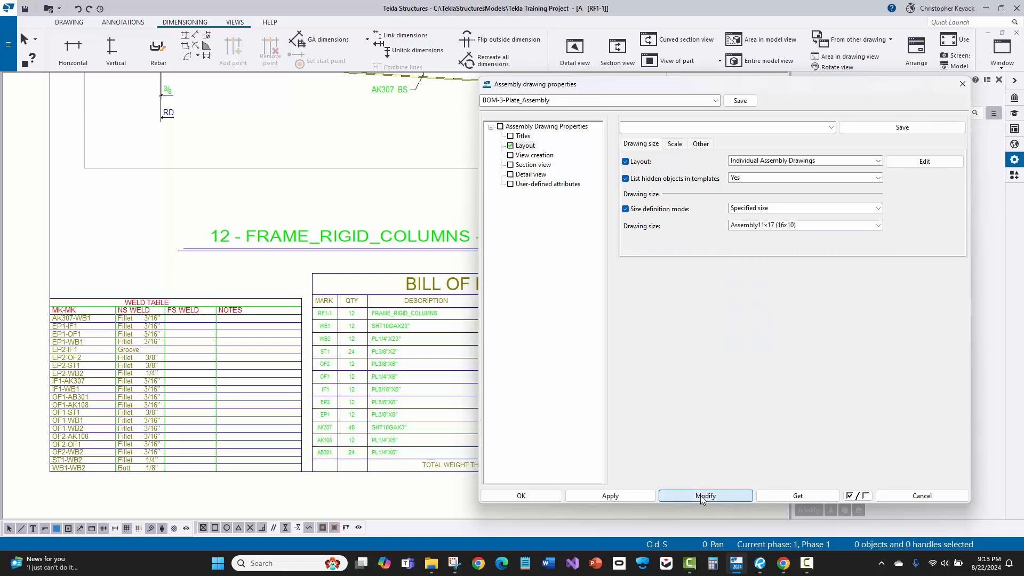
left_click(522, 495)
Step: Start a section view at the first AB301 clip using the RF_Assembly_Section view properties
scroll(440, 188, "up", 3)
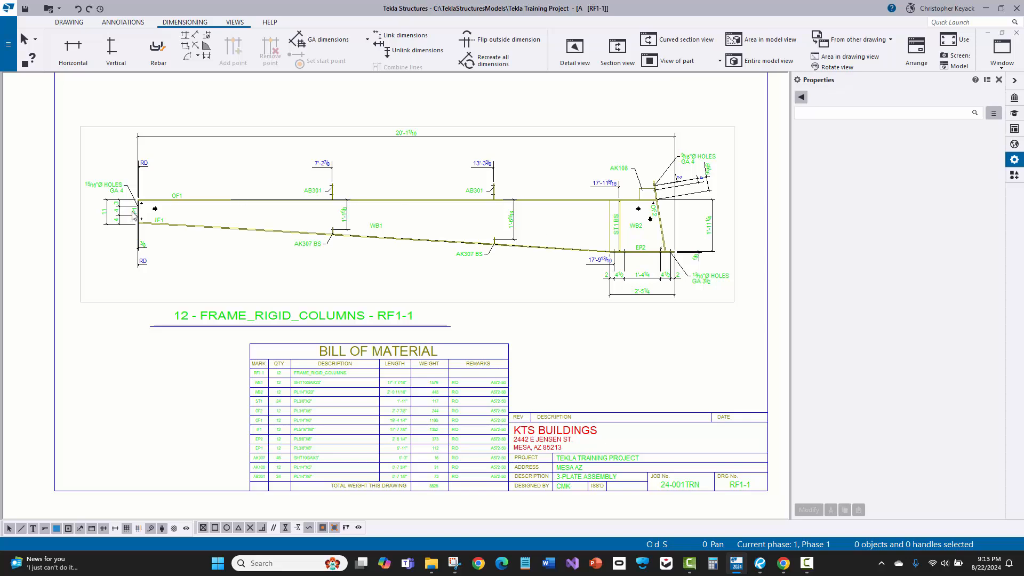
scroll(207, 182, "up", 3)
scroll(424, 202, "up", 2)
scroll(491, 201, "up", 1)
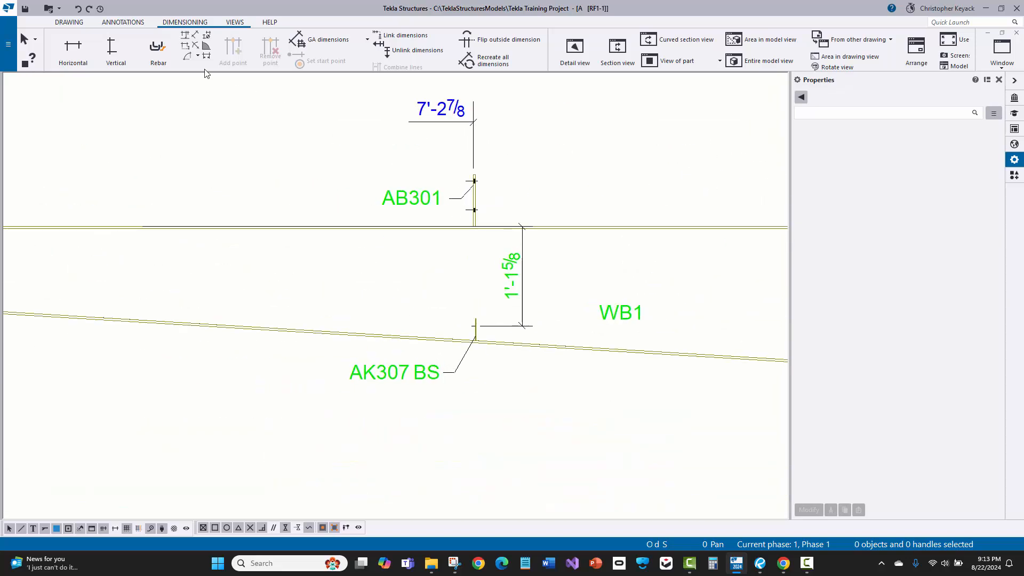
left_click(236, 23)
left_click(110, 53)
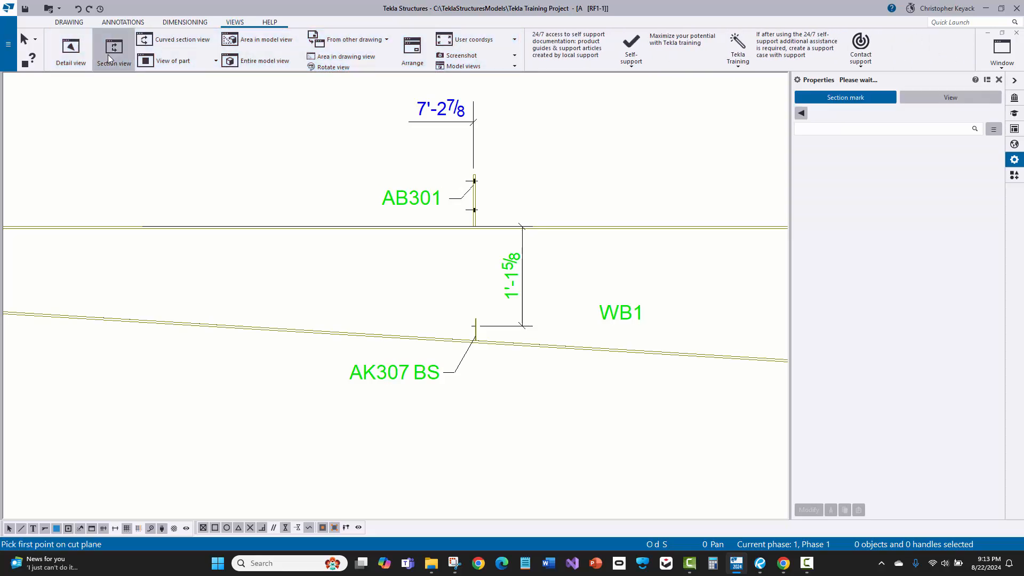
left_click(931, 104)
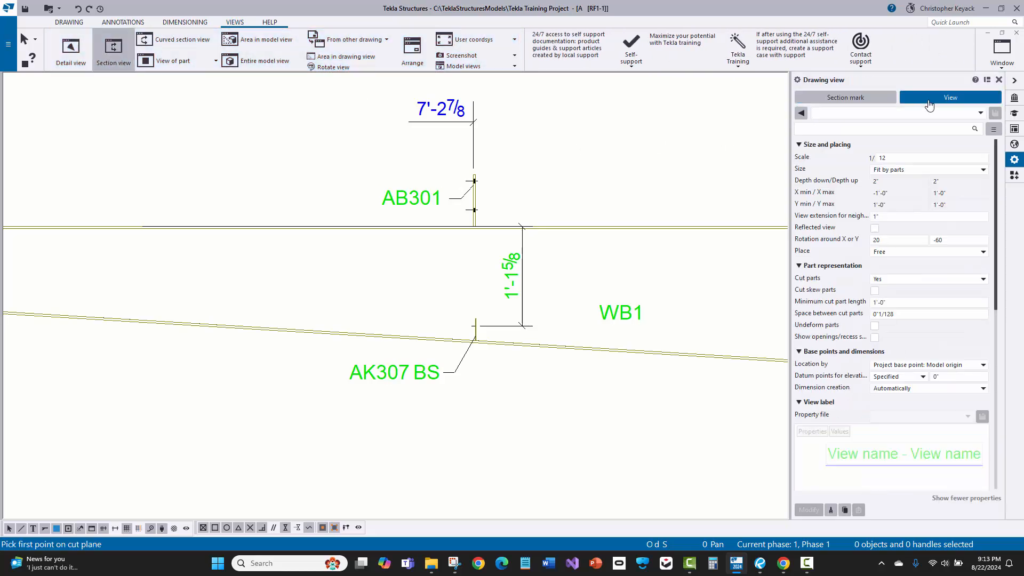
left_click(901, 113)
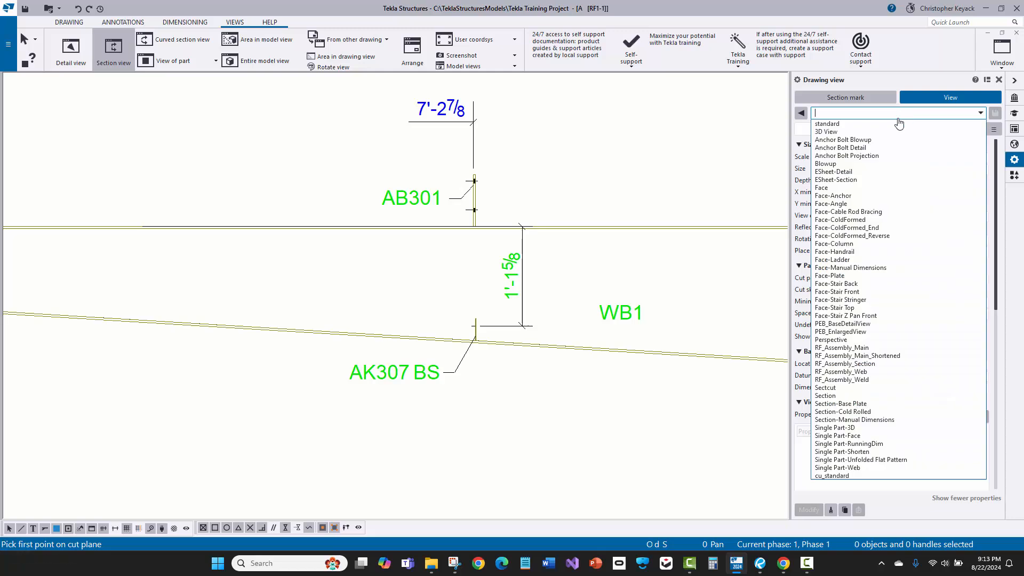
left_click(875, 367)
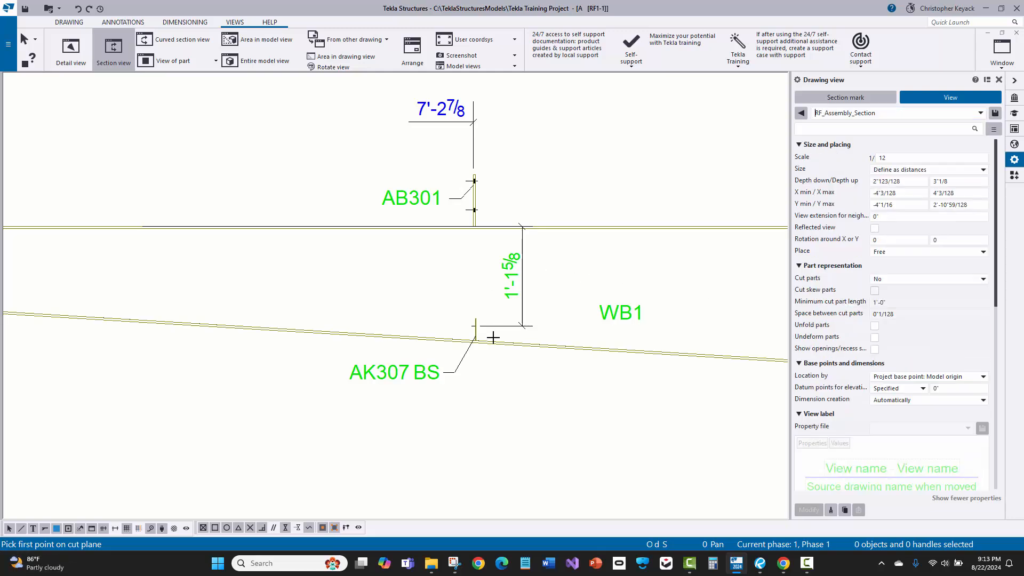
Step: Cut the section vertically through AB301 and AK307 at 7'-2 7/8, looking toward EP1, and place it beside the bill of material
scroll(491, 341, "up", 2)
left_click(476, 363)
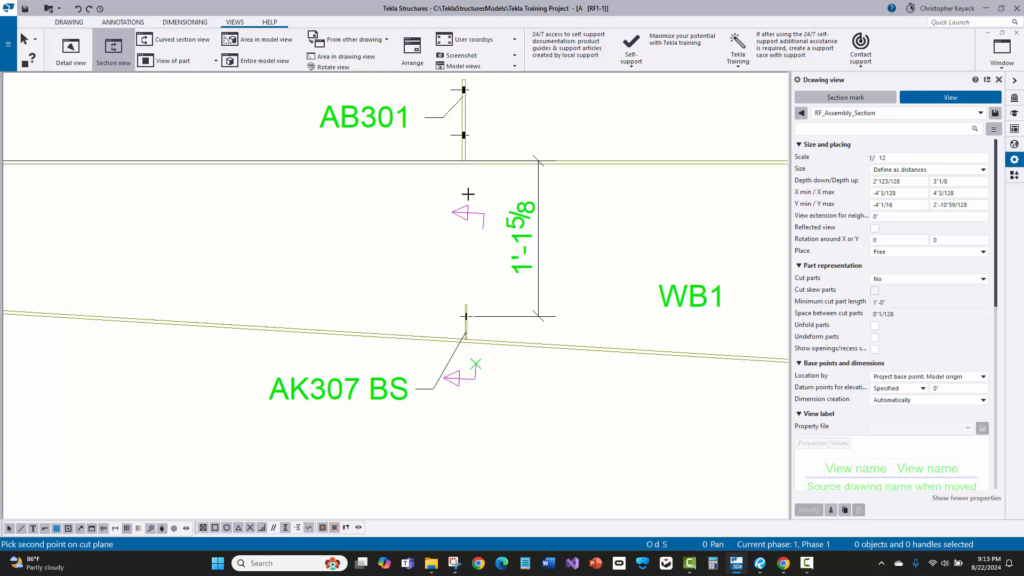
middle_click_drag(462, 159, 457, 201)
left_click(469, 113)
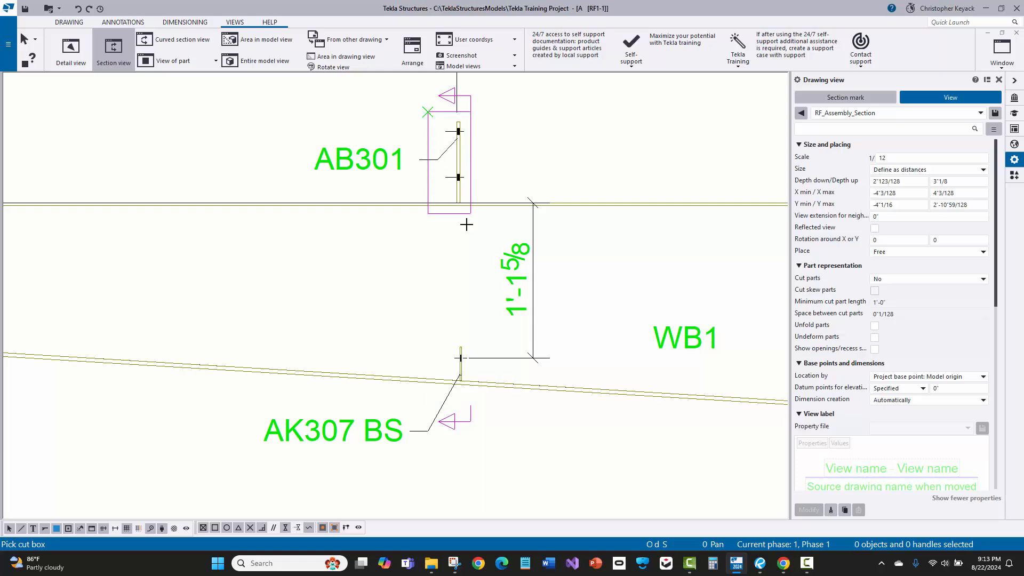
left_click(485, 423)
scroll(489, 418, "down", 10)
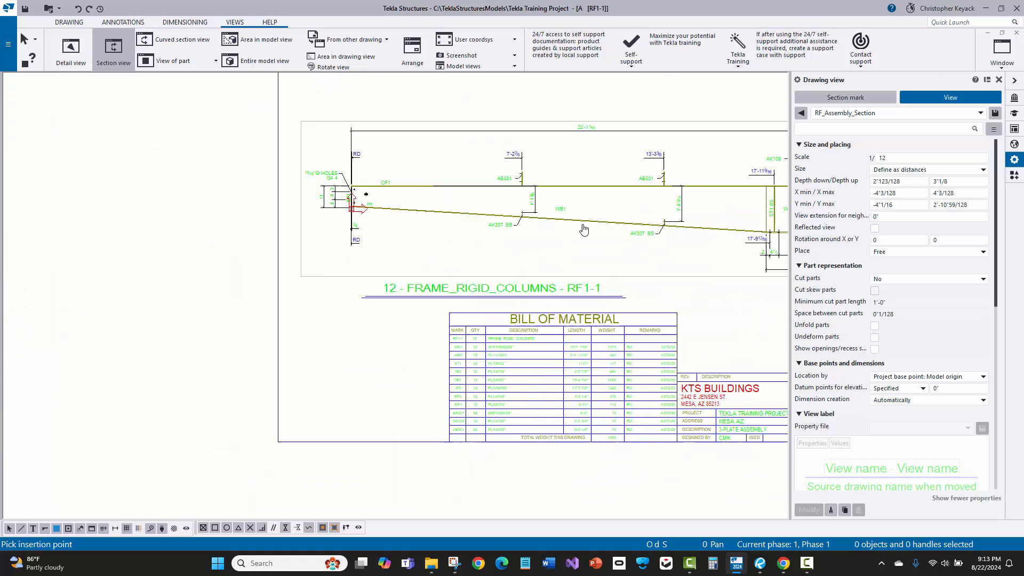
left_click(350, 388)
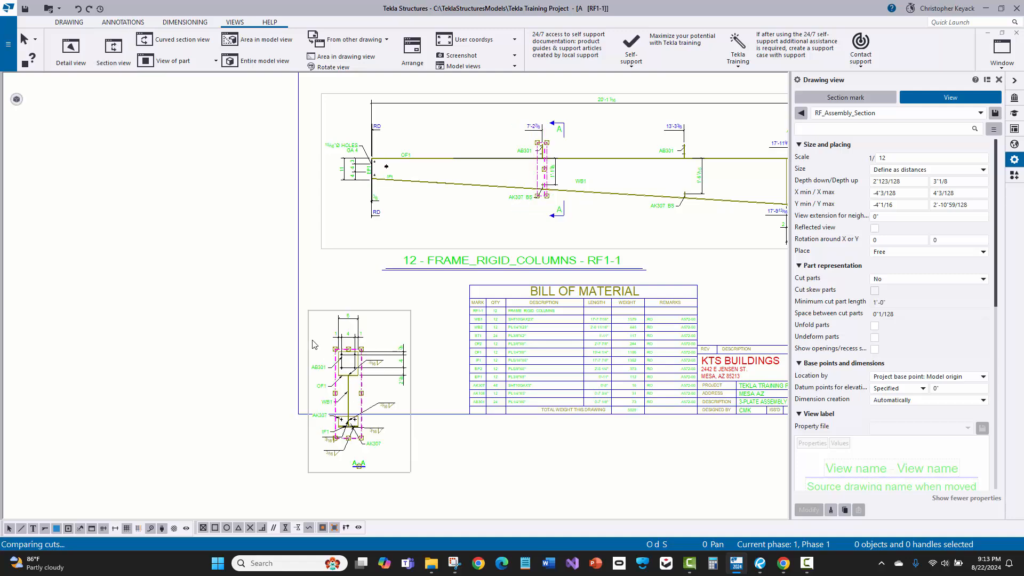
Step: Delete the OF1 and WB1 part marks from section A-A
scroll(314, 344, "up", 5)
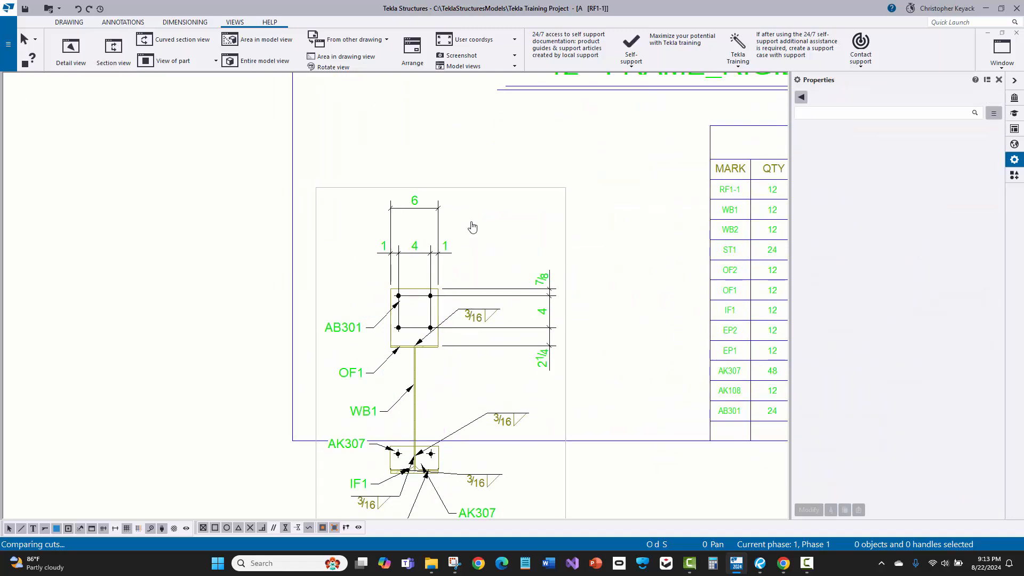
middle_click_drag(472, 228, 479, 148)
middle_click_drag(354, 261, 367, 226)
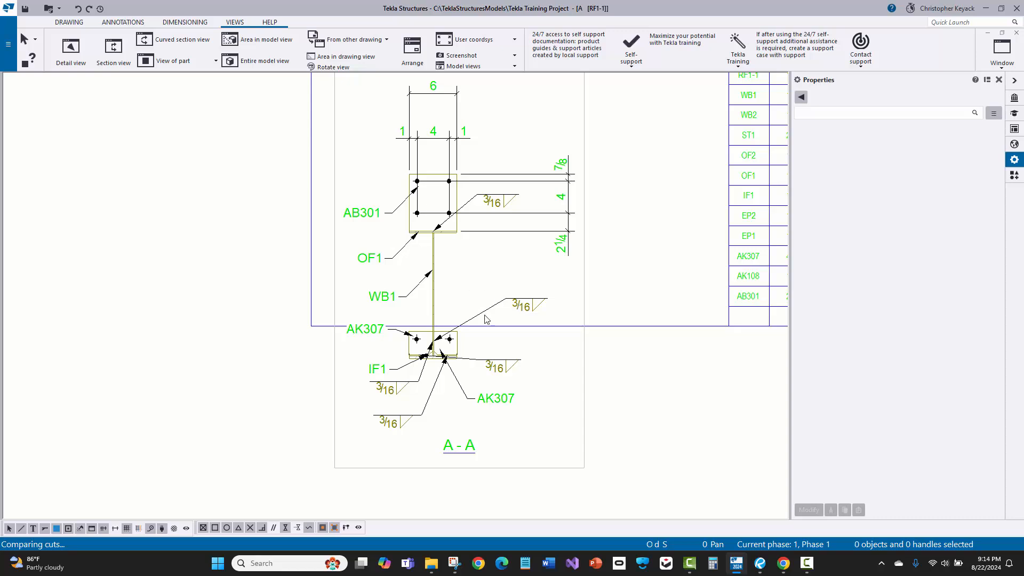
scroll(480, 336, "up", 1)
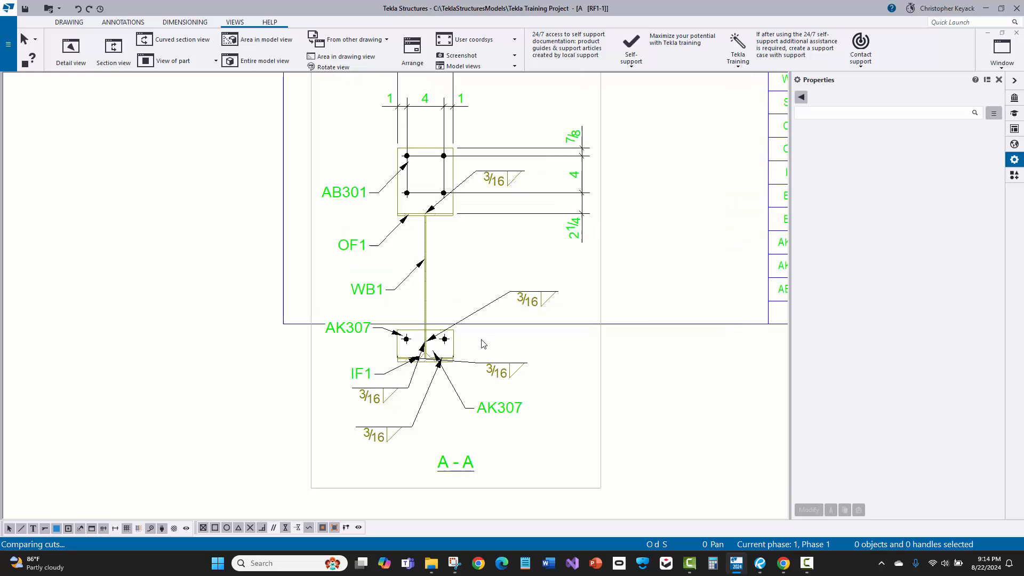
left_click(358, 253)
key("Delete")
left_click(357, 289)
key("Delete")
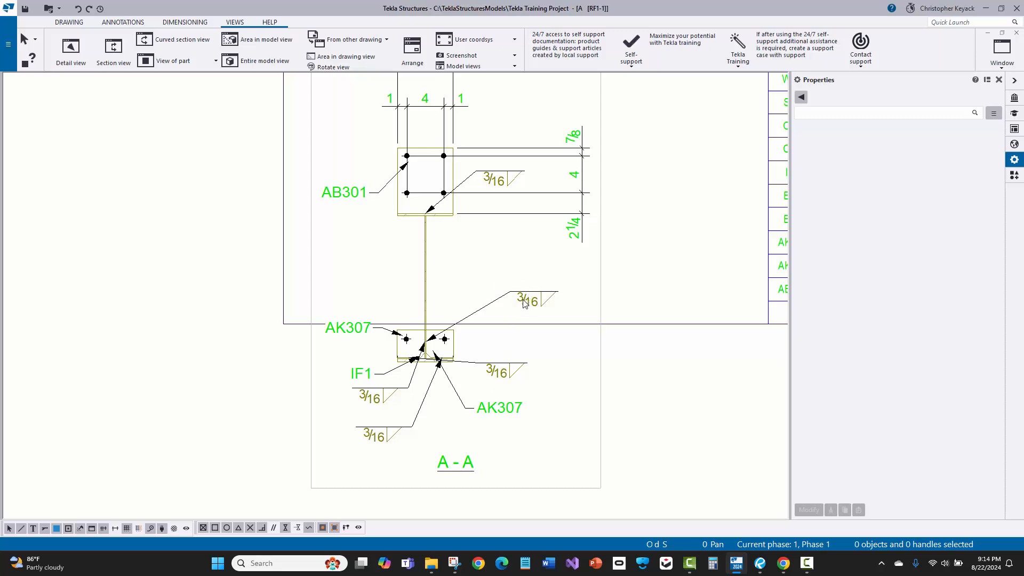
Step: Delete the two 3/16 weld marks that point to the left-hand AK307 clip in section A-A
scroll(392, 373, "up", 3)
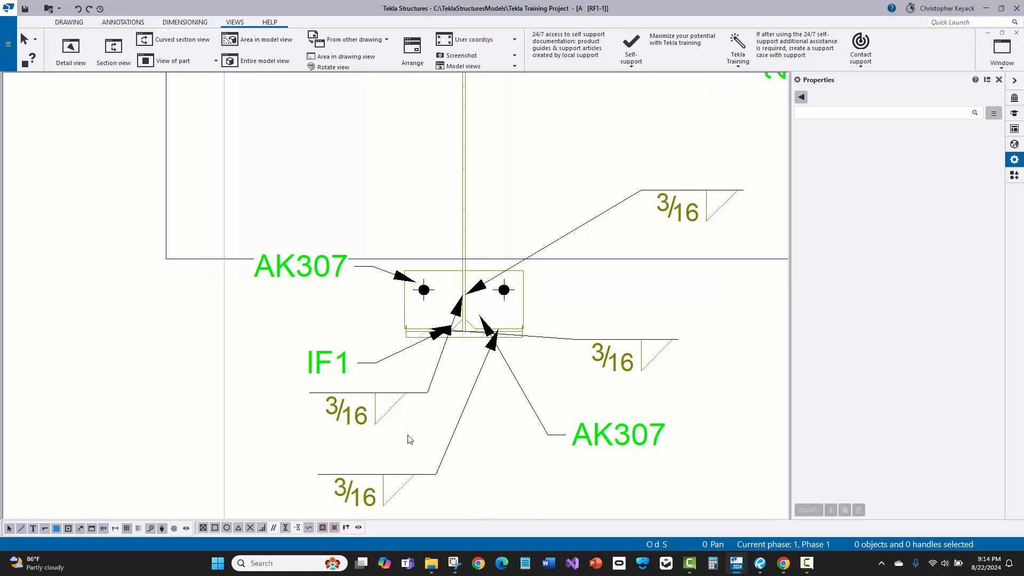
left_click_drag(649, 355, 270, 335)
left_click(379, 403, "ctrl")
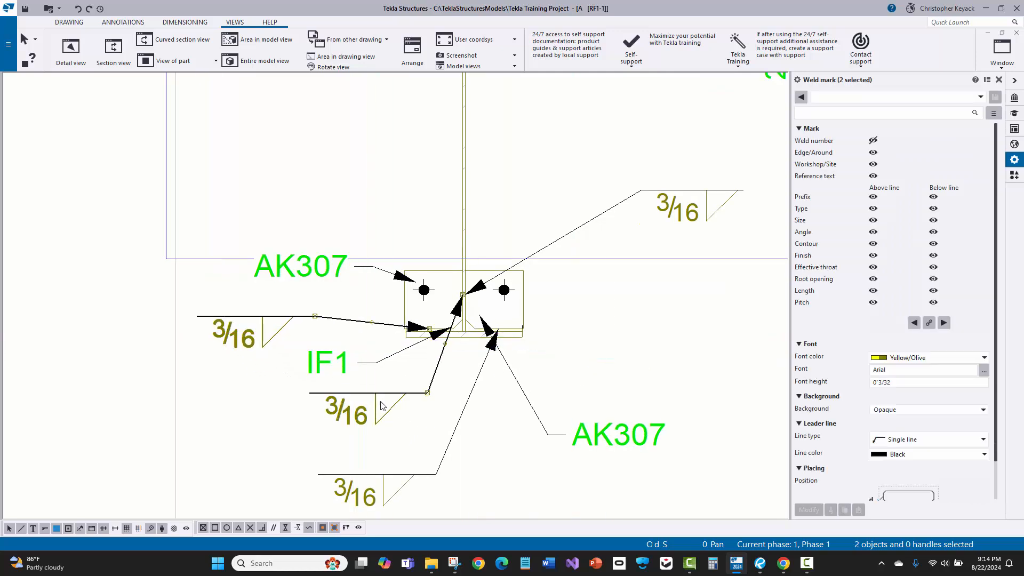
key("Delete")
Step: Merge the two remaining 3/16 weld marks at AK307 into one mark and place it above and to the right of the clips
left_click(399, 473)
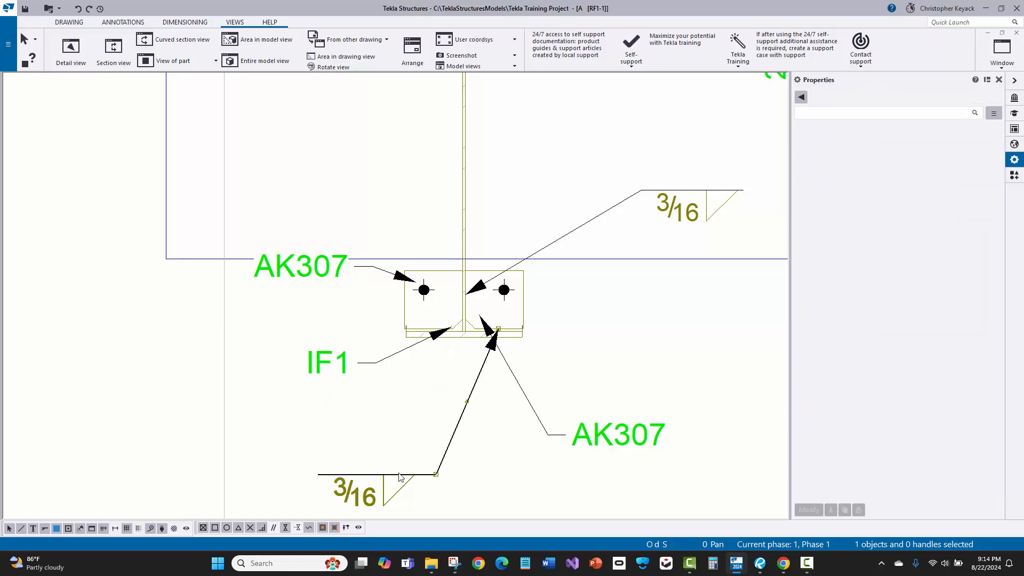
left_click(677, 207, "ctrl")
right_click(675, 205)
left_click(702, 249)
scroll(641, 249, "down", 2)
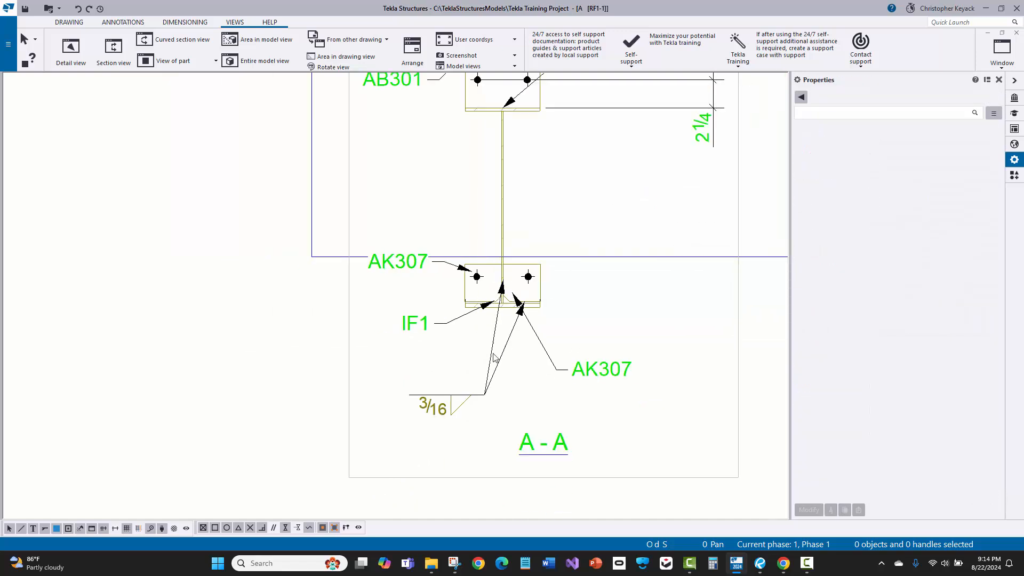
mouse_move(436, 412)
left_mouse_down()
mouse_move(492, 346)
mouse_move(547, 228)
left_mouse_up()
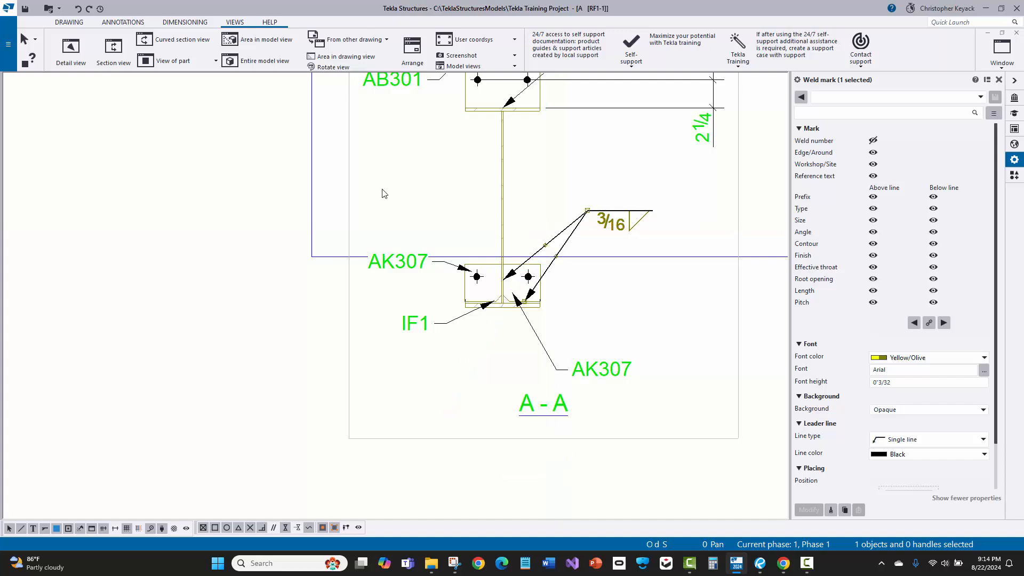
Step: Delete the IF1 part mark from section A-A
left_click(384, 193)
left_click(419, 330)
key("Delete")
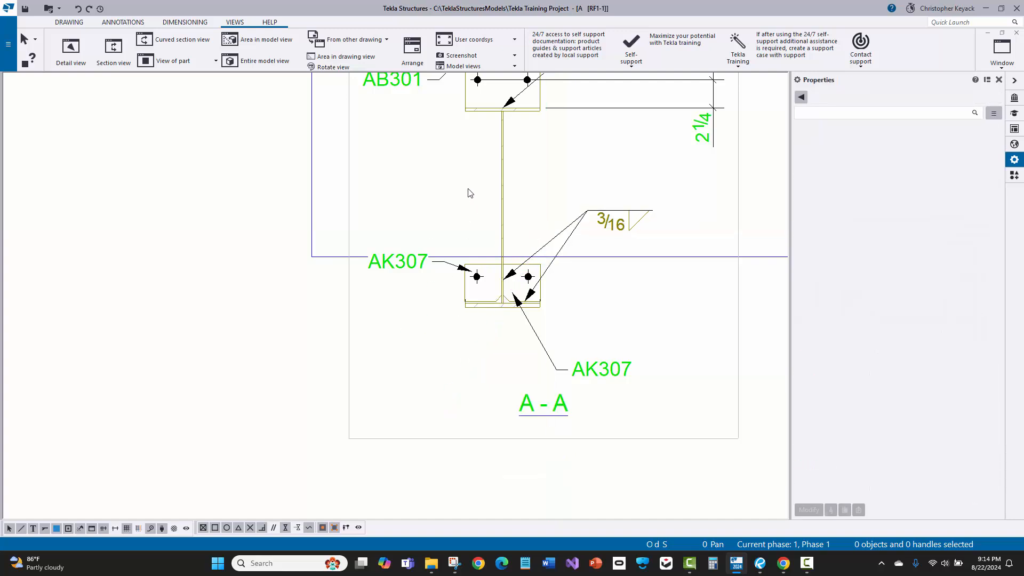
Step: Move both AK307 part marks above their clips in section A-A, keeping the right-hand one clear of the merged weld mark
middle_click_drag(402, 112, 337, 179)
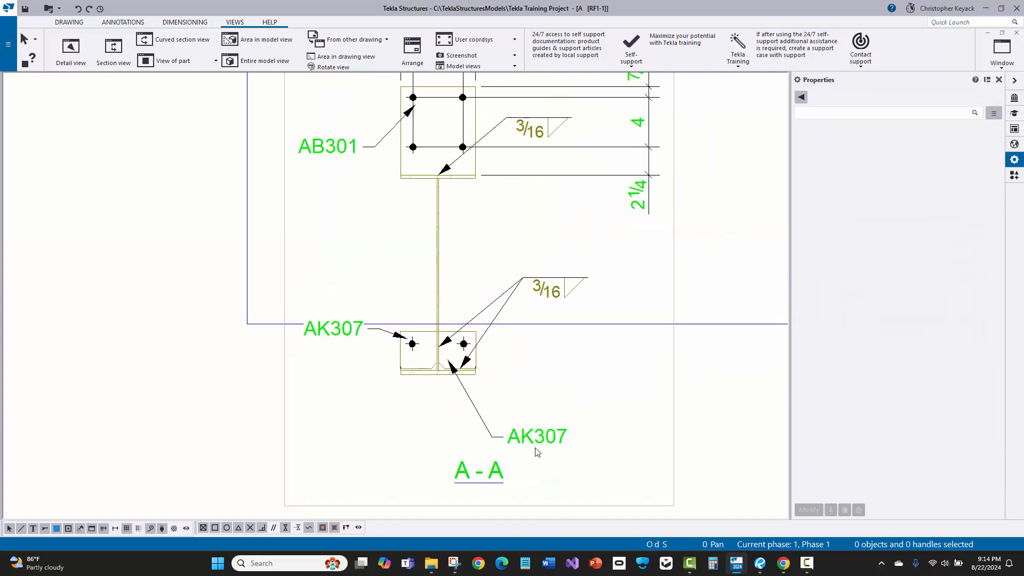
left_click_drag(537, 453, 640, 361)
left_click_drag(590, 214, 528, 255)
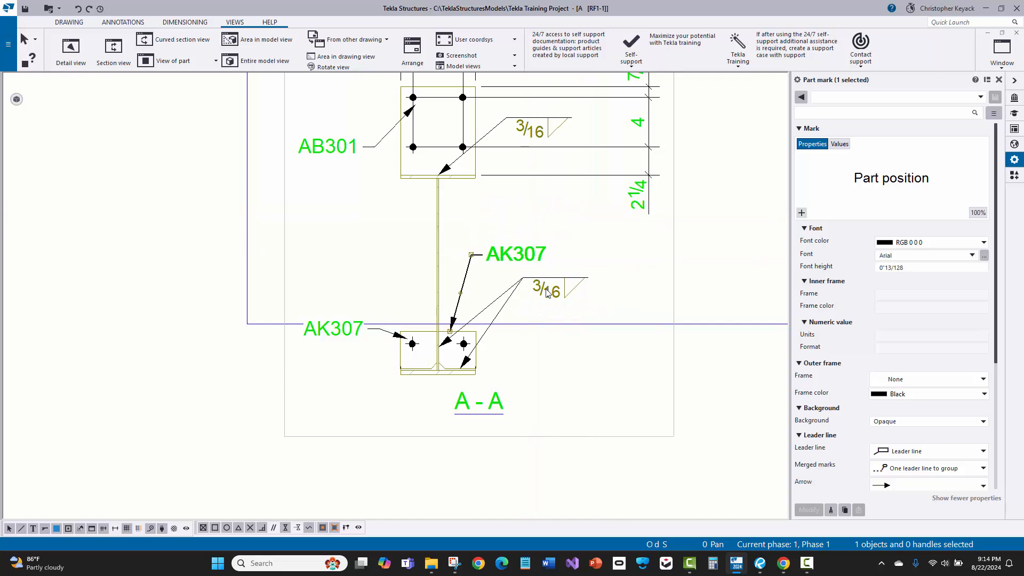
left_click_drag(547, 289, 551, 295)
left_click(335, 333)
left_click_drag(344, 345, 347, 302)
left_click(347, 366)
scroll(362, 352, "down", 3)
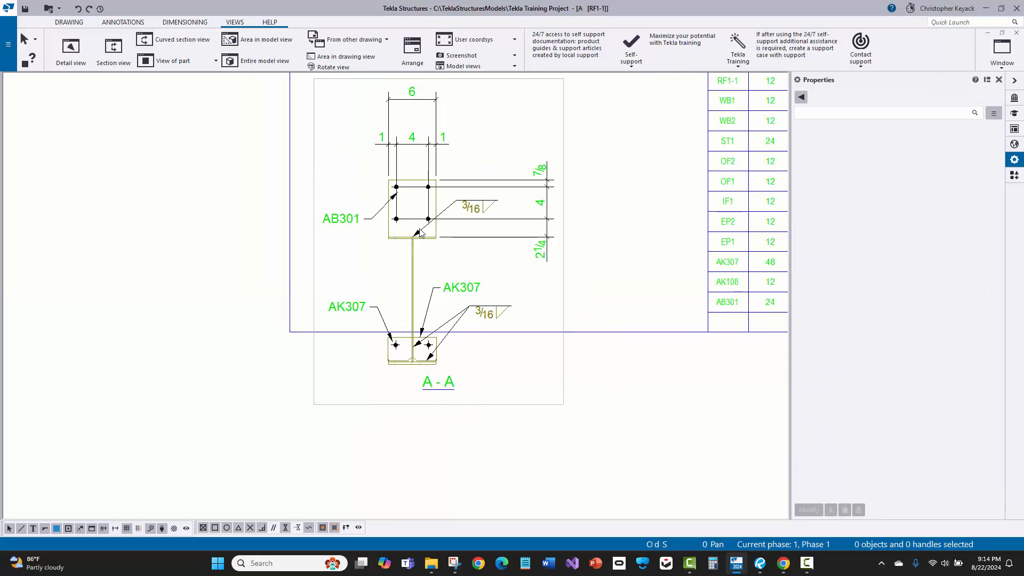
Step: Move the vertical hole dimensions closer to the AB301 plate and raise the upper 3/16 weld mark above the plate in section A-A
middle_click_drag(421, 235, 409, 272)
scroll(369, 438, "up", 4)
middle_click_drag(595, 156, 523, 293)
scroll(524, 293, "down", 2)
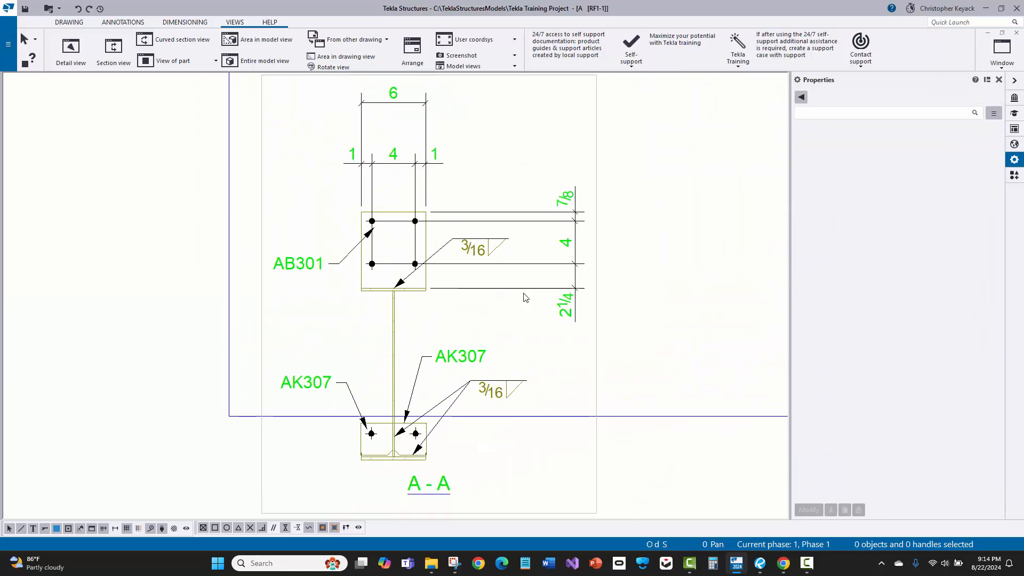
left_click(566, 245)
left_click_drag(566, 245, 494, 184)
left_click(506, 171)
left_click(480, 248)
Step: Move the overall width dimension of the AB301 plate down, closer to the horizontal hole-spacing dimensions in section A-A
left_click(407, 163)
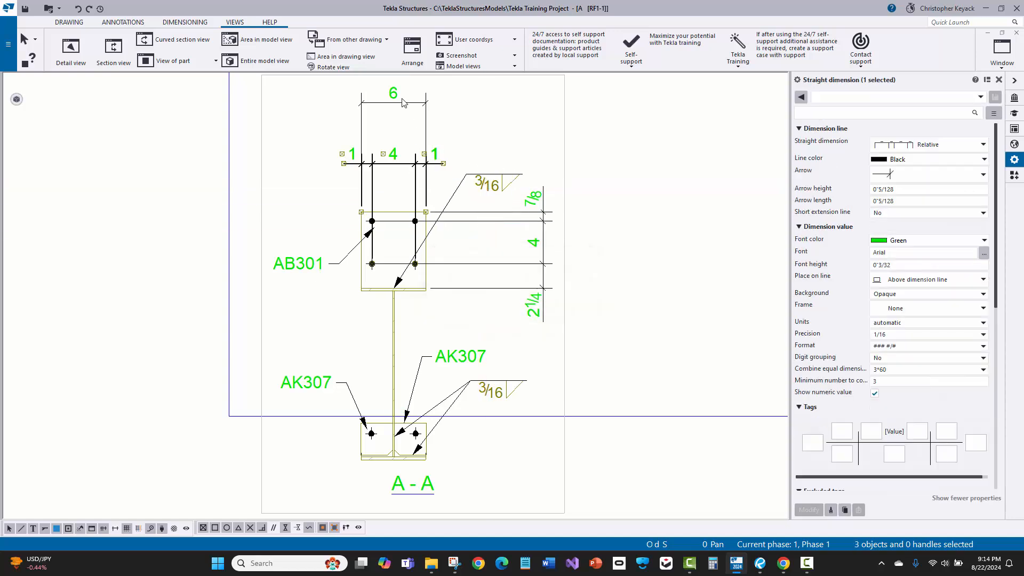
left_click_drag(402, 102, 392, 129)
left_click(226, 104)
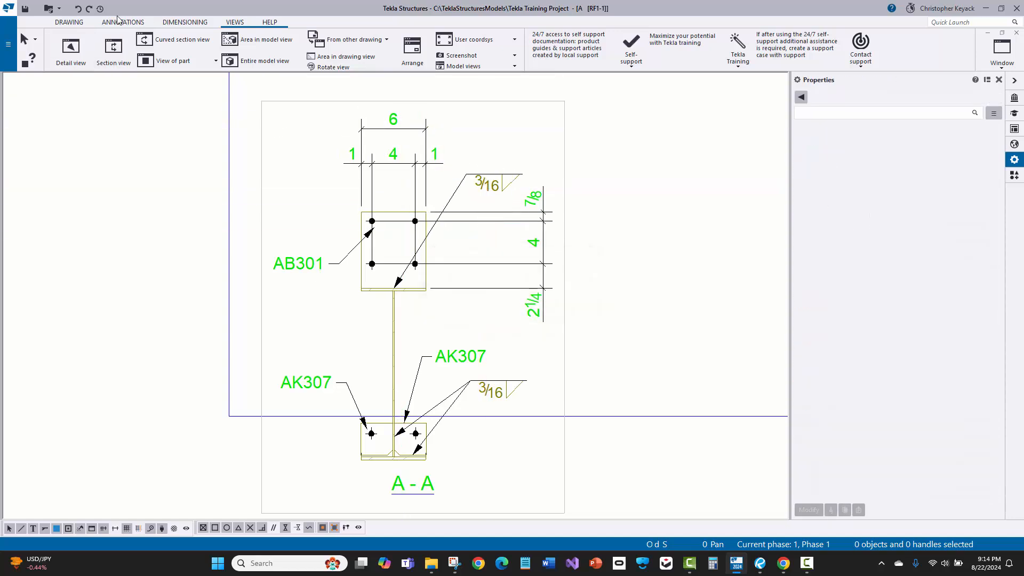
Step: Add an overall vertical dimension of the AB301 plate in section A-A, placed outside the existing hole dimensions
left_click(185, 21)
left_click(112, 51)
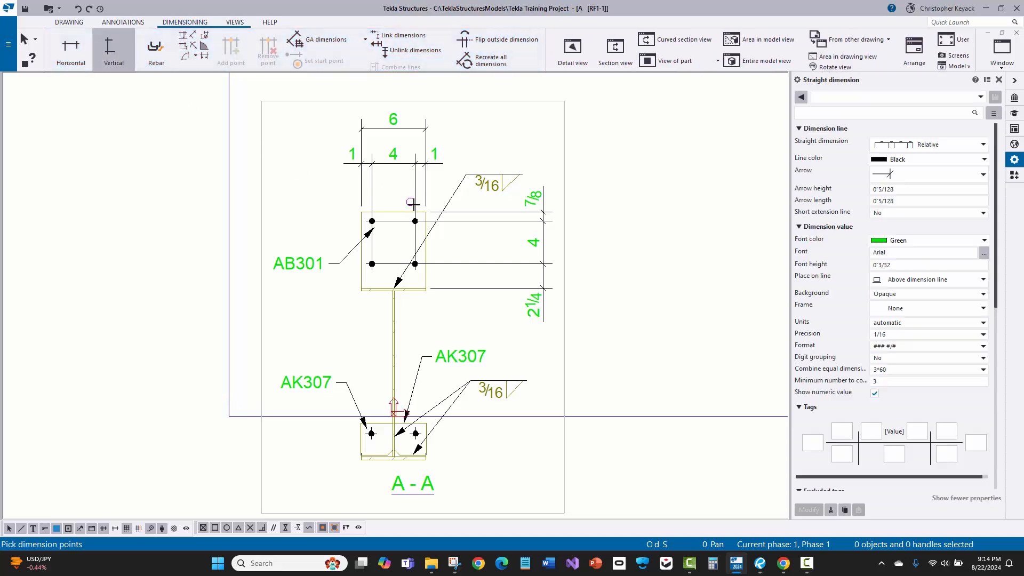
scroll(424, 216, "up", 2)
left_click(429, 207)
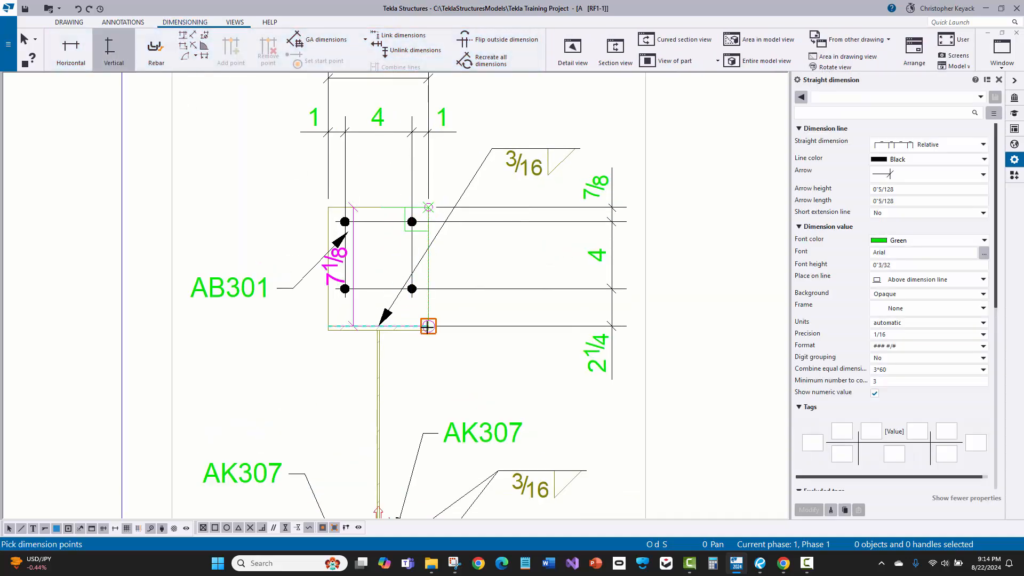
left_click(427, 328)
scroll(428, 327, "down", 2)
left_click(627, 350)
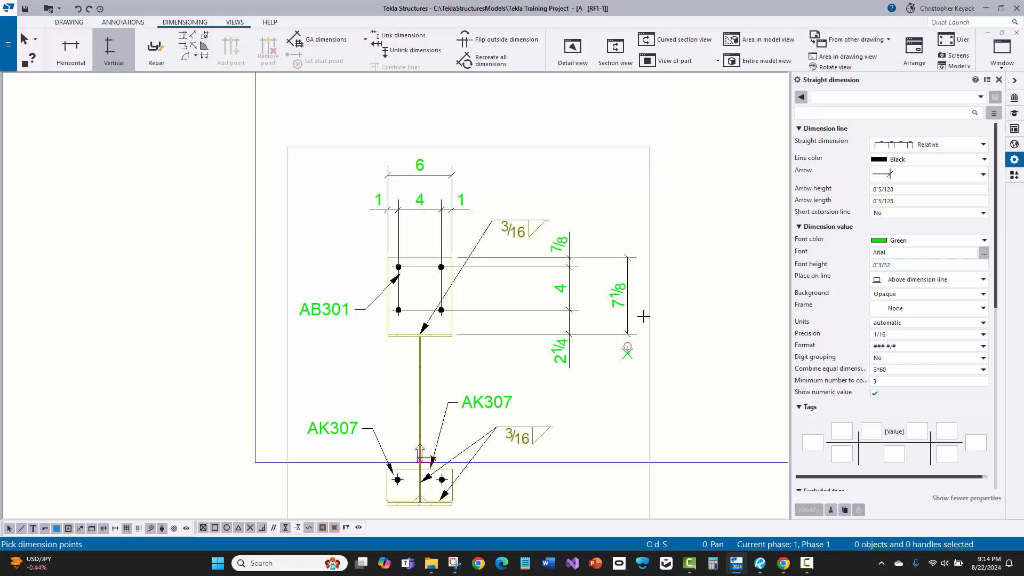
right_click(727, 222)
left_click(757, 232)
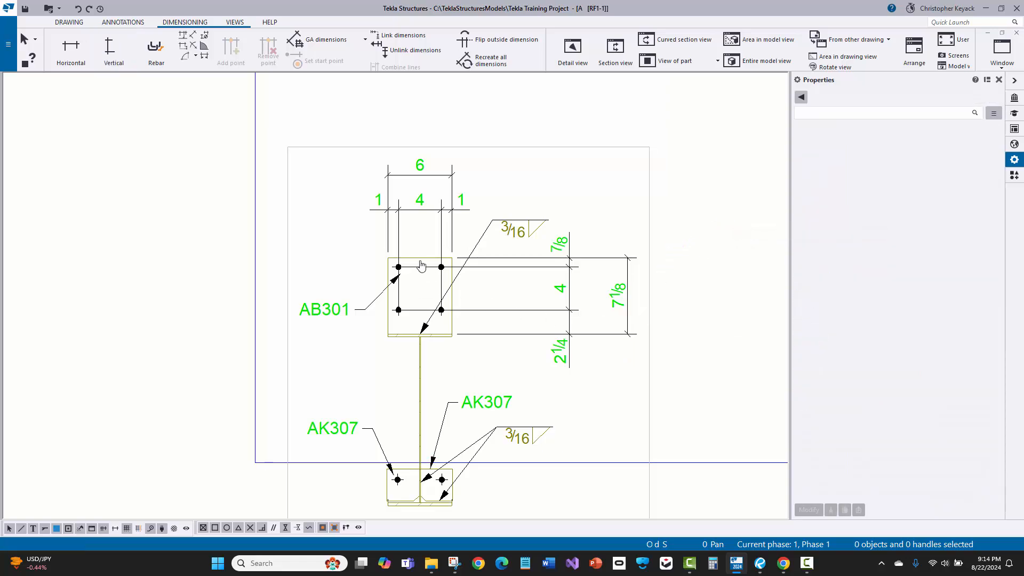
Step: Move section view A-A up so that it lies inside the sheet border
scroll(427, 288, "down", 3)
left_click_drag(540, 277, 565, 222)
scroll(464, 359, "up", 5)
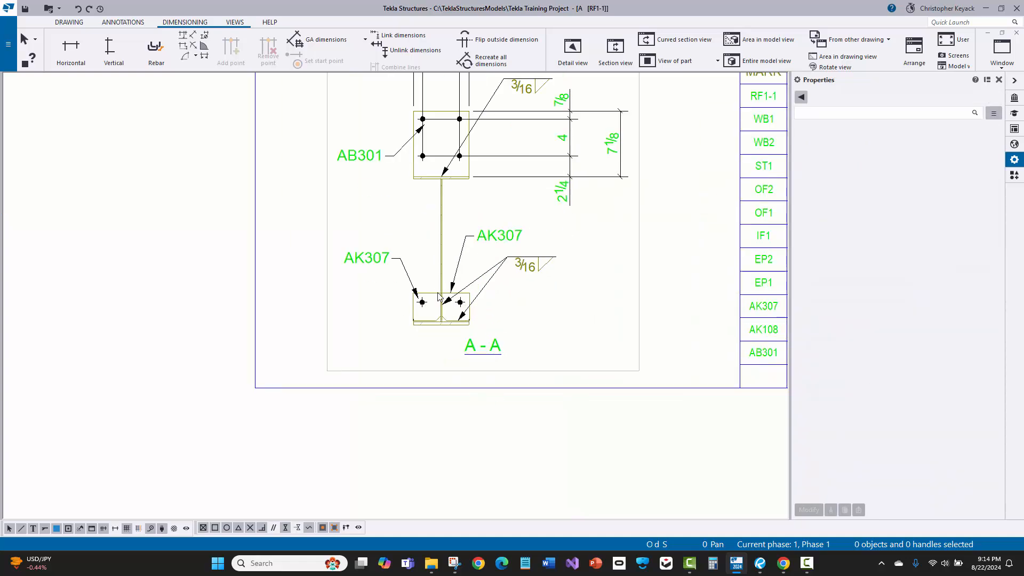
Step: Add horizontal dimensions above the left-hand AK307 clip from its outer edge to the hole and on to the column web
left_click(71, 48)
scroll(308, 279, "up", 2)
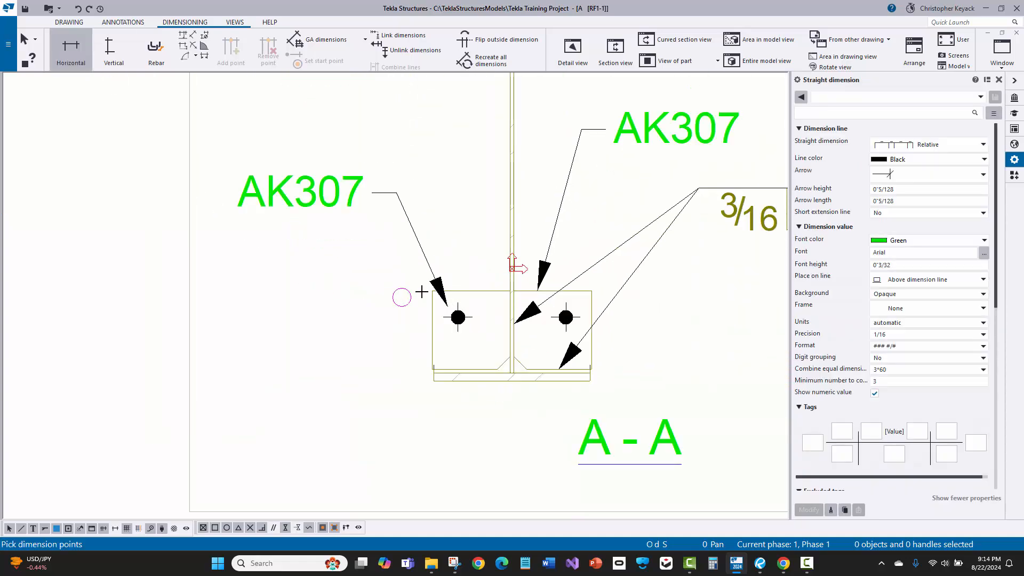
scroll(457, 317, "up", 2)
left_click(458, 317)
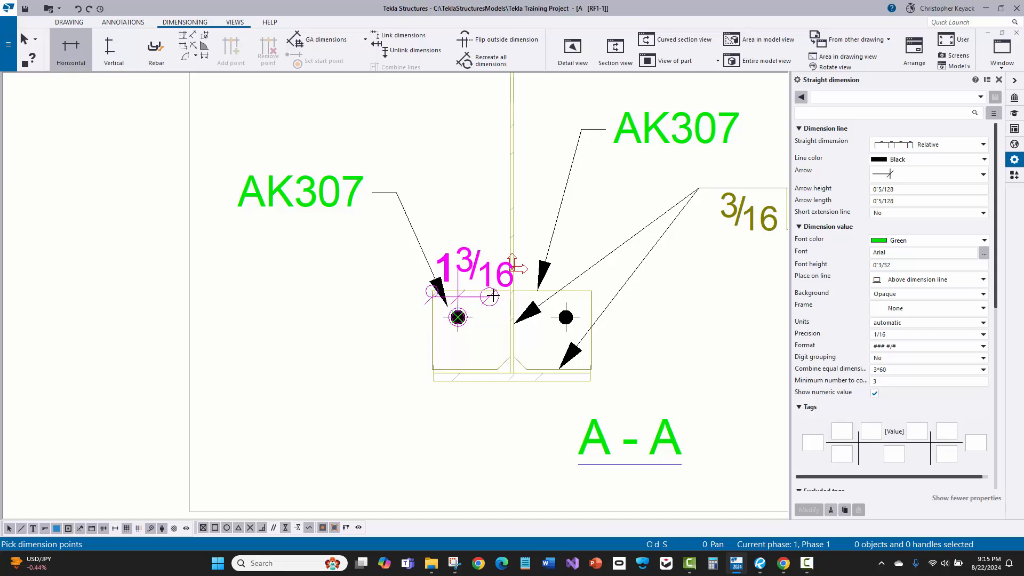
left_click(509, 292)
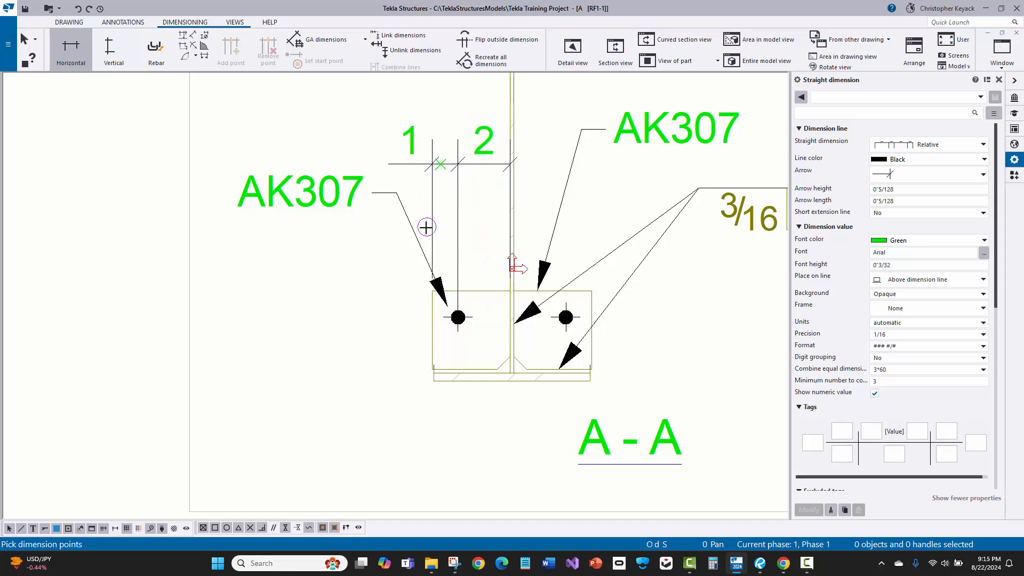
Step: Add an overall horizontal dimension of the left-hand AK307 clip above its hole dimensions
left_click(433, 291)
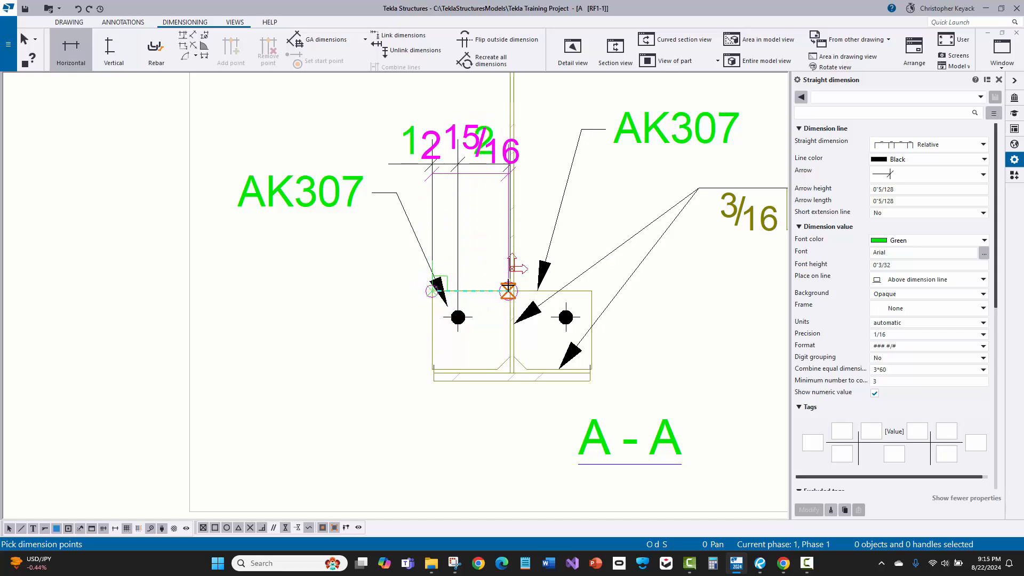
left_click(510, 291)
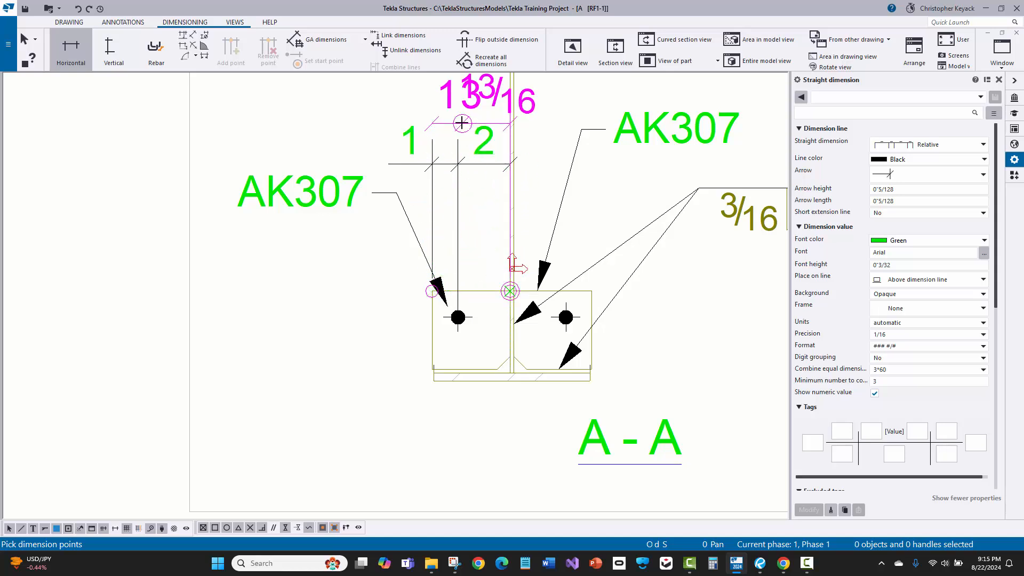
middle_click(461, 120)
scroll(392, 362, "down", 2)
Step: Add vertical dimensions beside the left-hand AK307 clip from its upper edge to the hole and on to its lower edge
left_click(118, 56)
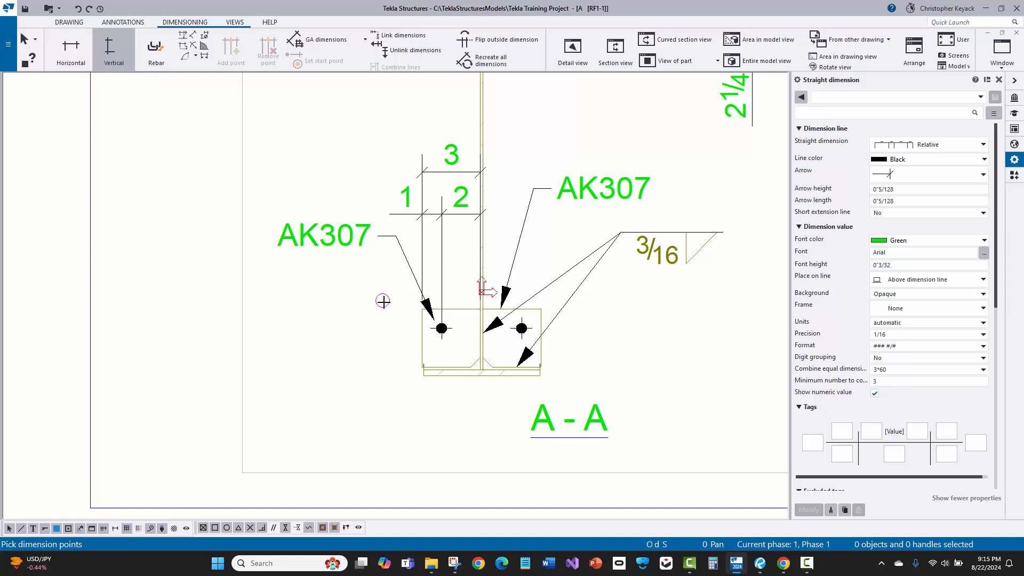
scroll(384, 297, "up", 2)
left_click(473, 341)
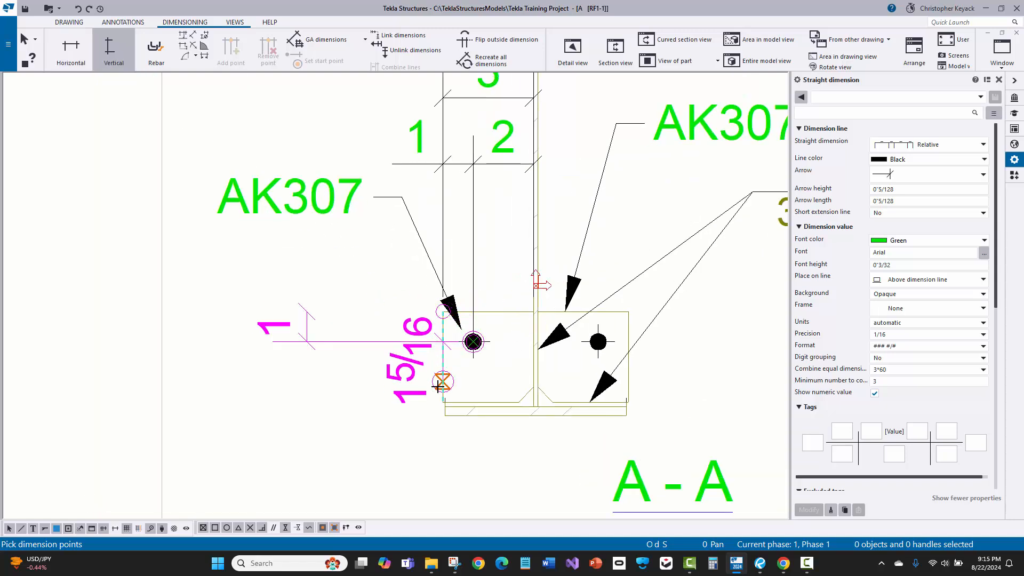
left_click(442, 402)
left_click(358, 385)
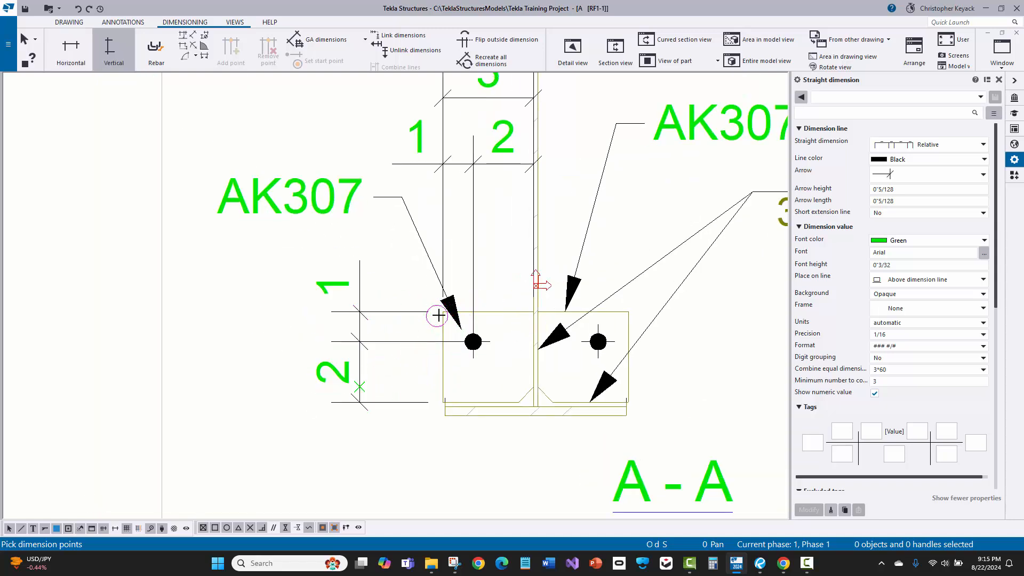
Step: Add an overall vertical dimension of the left-hand AK307 clip outside its hole dimensions and finish dimensioning section A-A
left_click(442, 311)
left_click(443, 402)
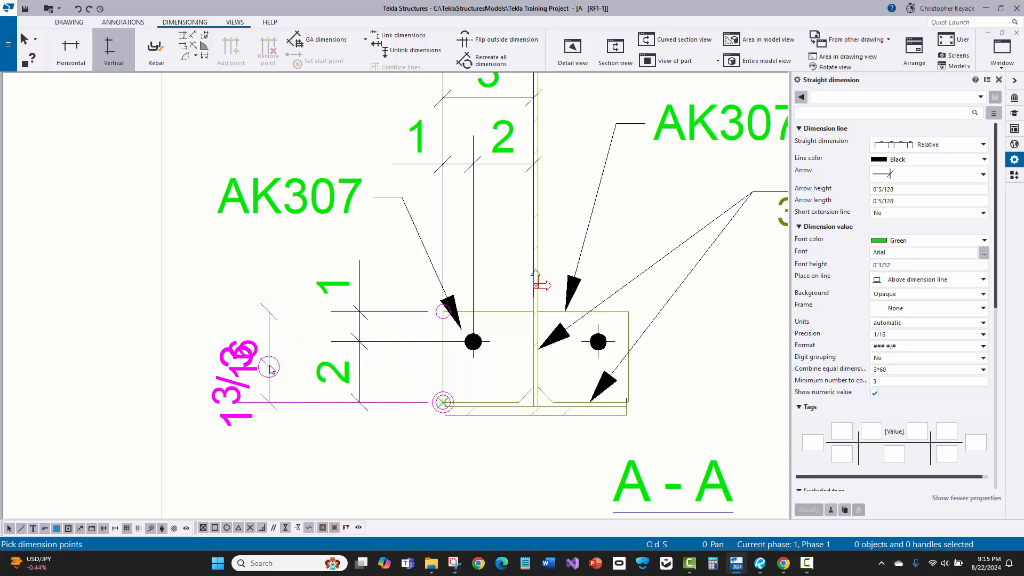
middle_click(267, 365)
scroll(301, 364, "down", 2)
middle_click_drag(592, 326, 555, 355)
scroll(554, 356, "down", 1)
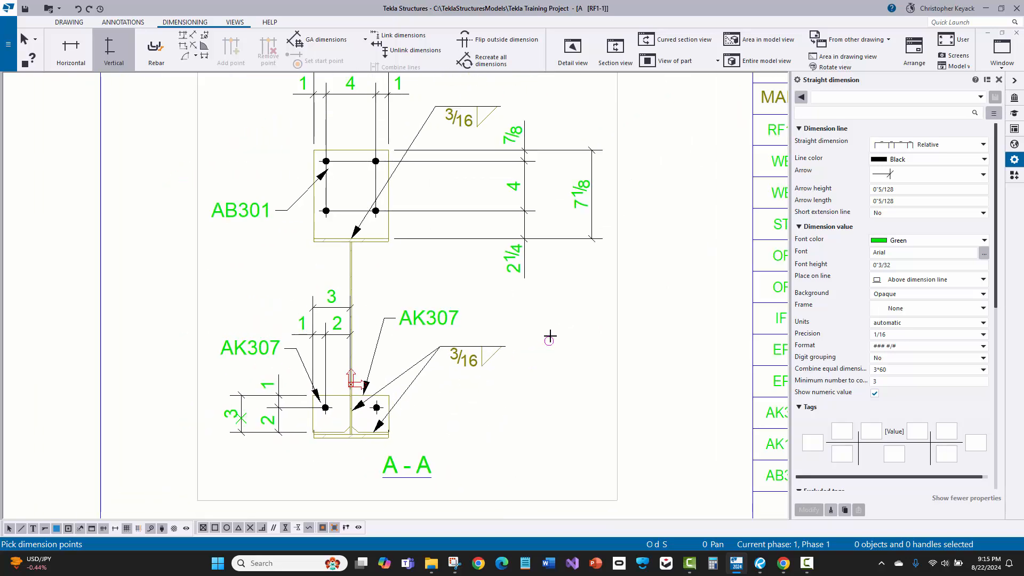
right_click(549, 334)
left_click(566, 337)
scroll(497, 384, "down", 4)
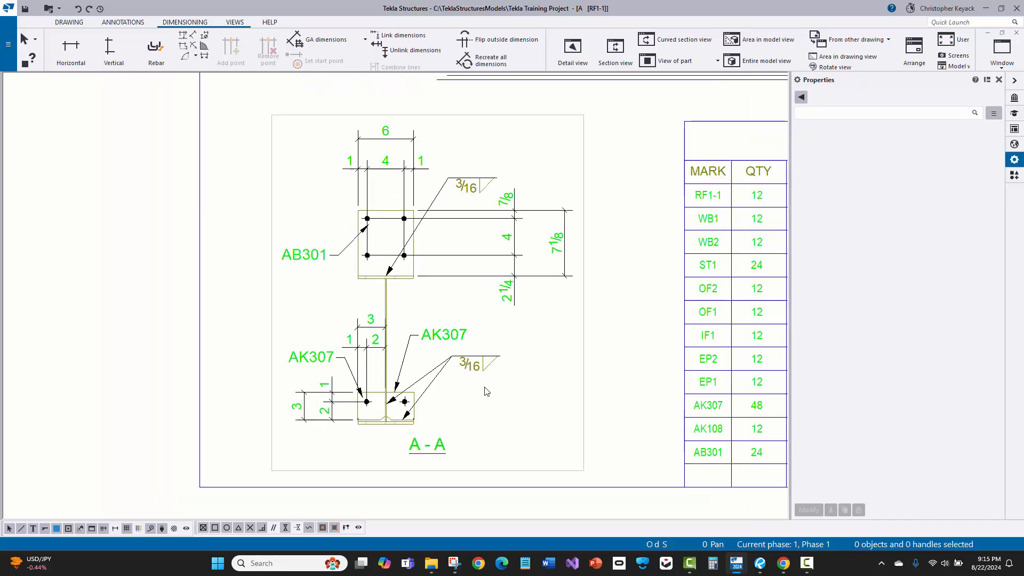
scroll(530, 349, "up", 1)
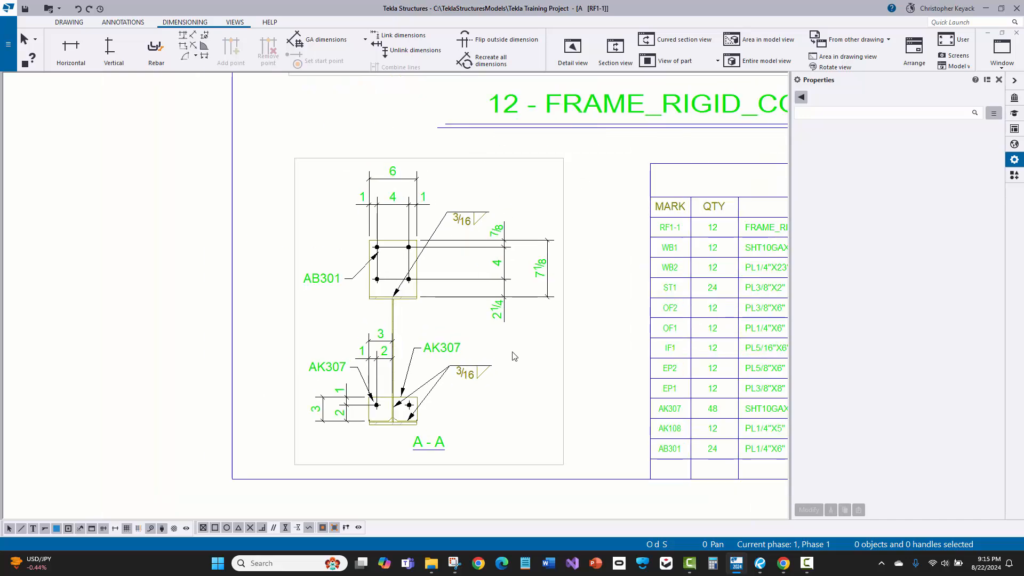
scroll(514, 357, "down", 5)
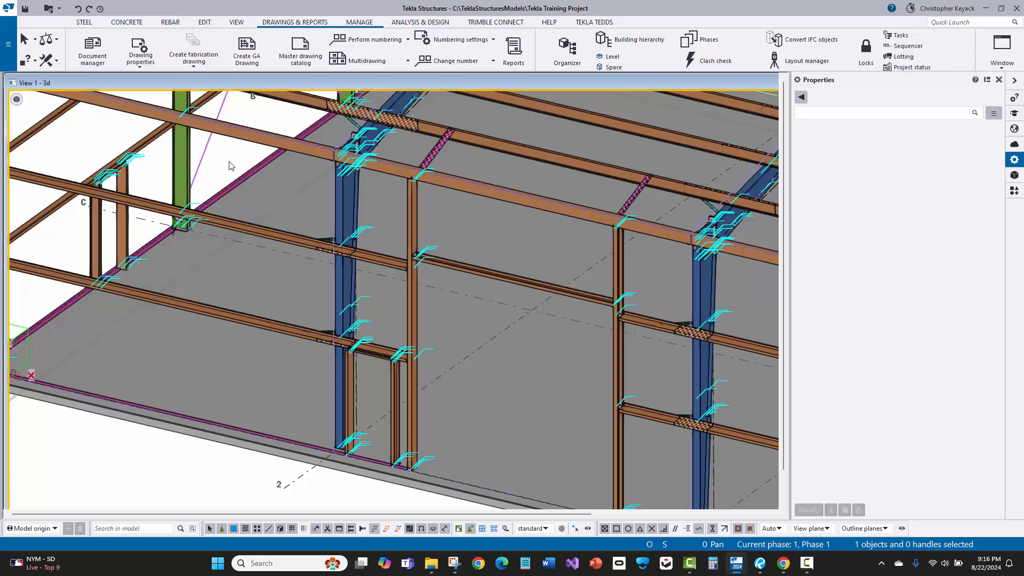
Step: Create the MBS Assembly Drawings (Reverse) from the master drawing catalog for the web of the rigid frame column at grid 2
left_click(350, 199)
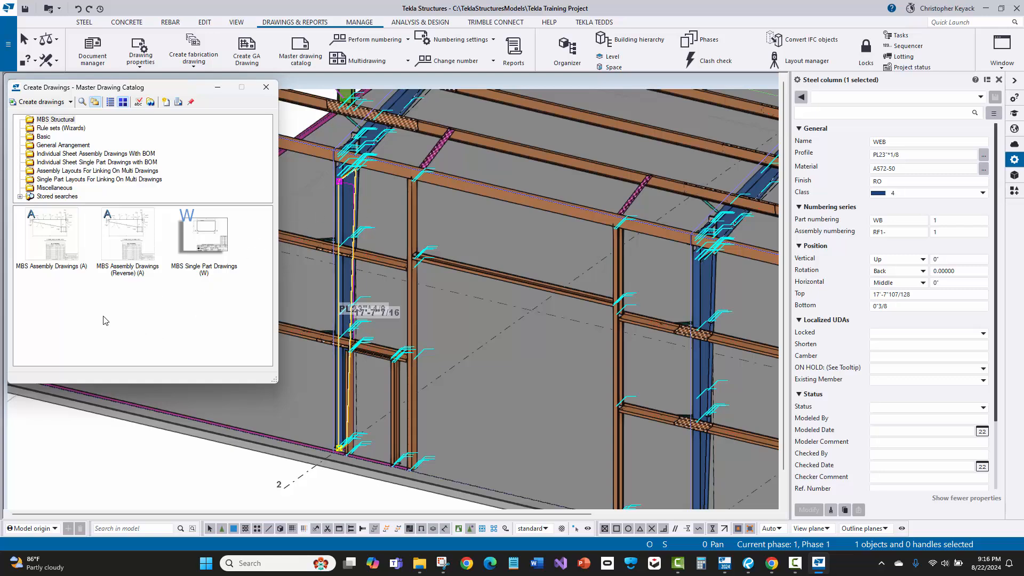
left_click(49, 254)
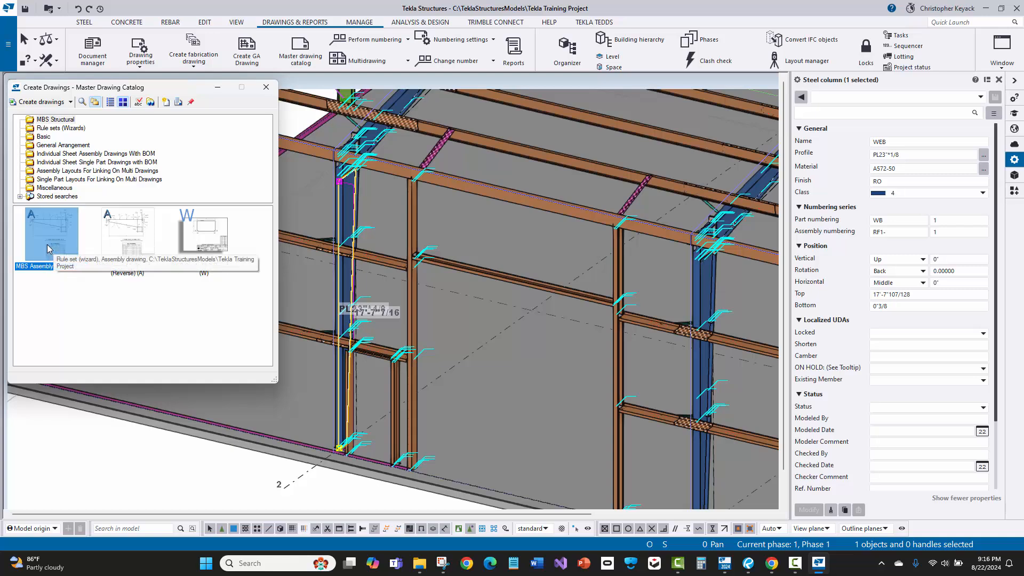
left_click(119, 251)
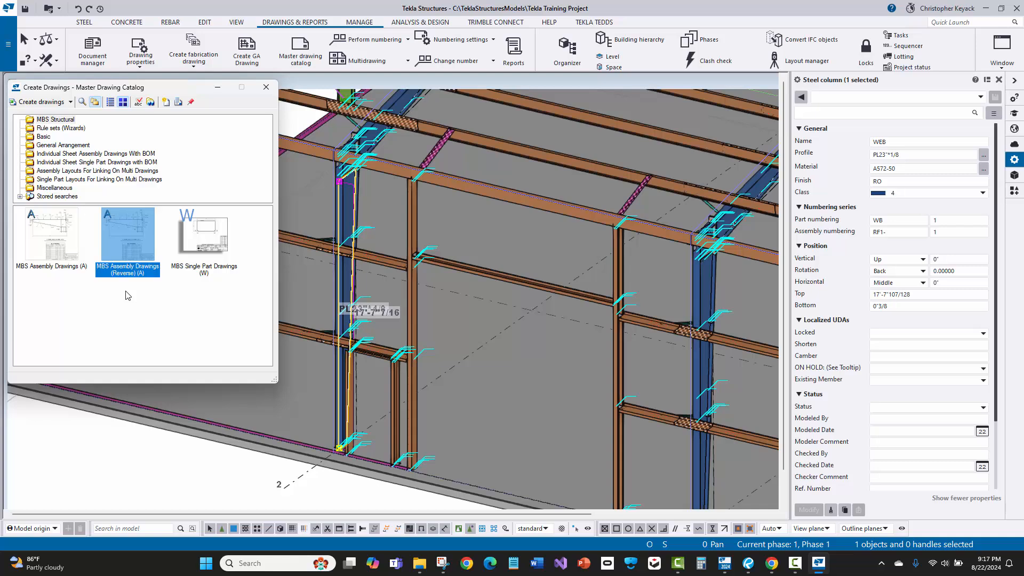
left_click(59, 254)
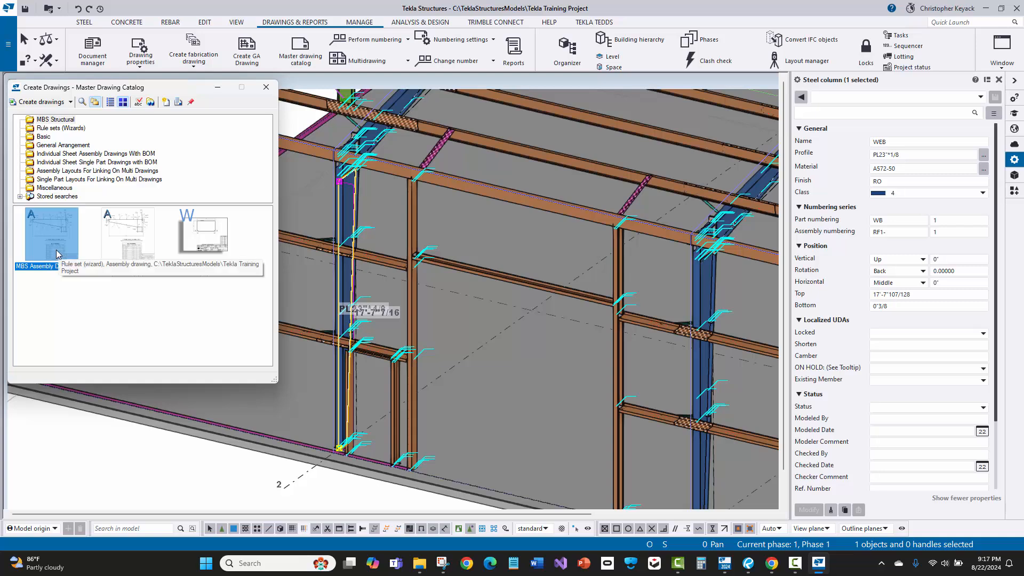
left_click(45, 291)
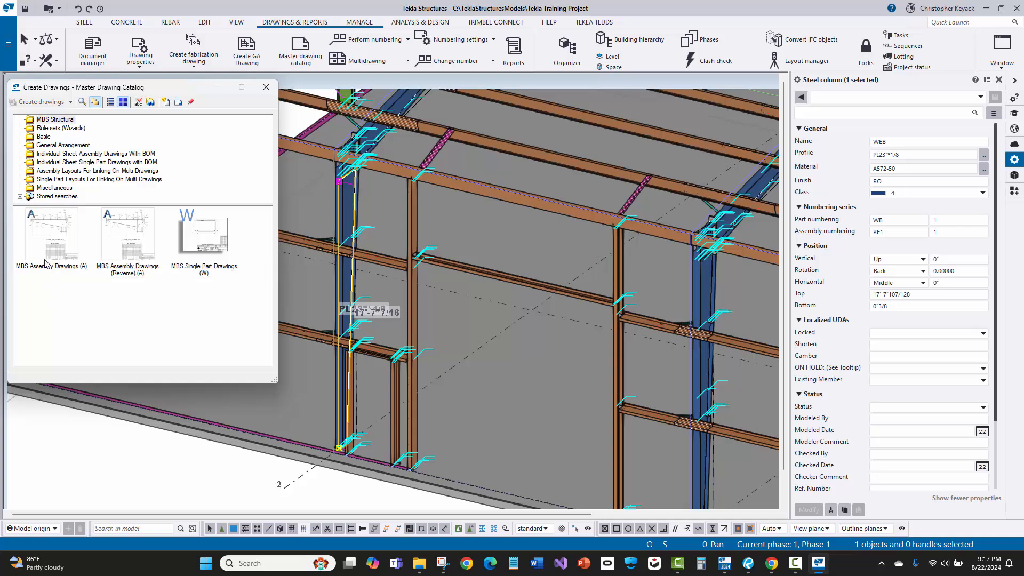
left_click(200, 241)
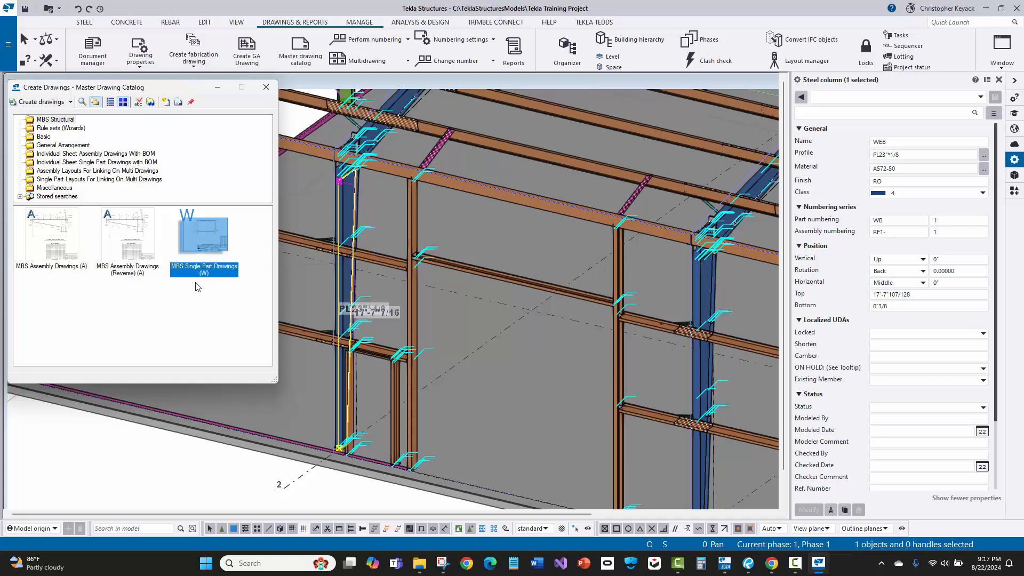
left_click(193, 311)
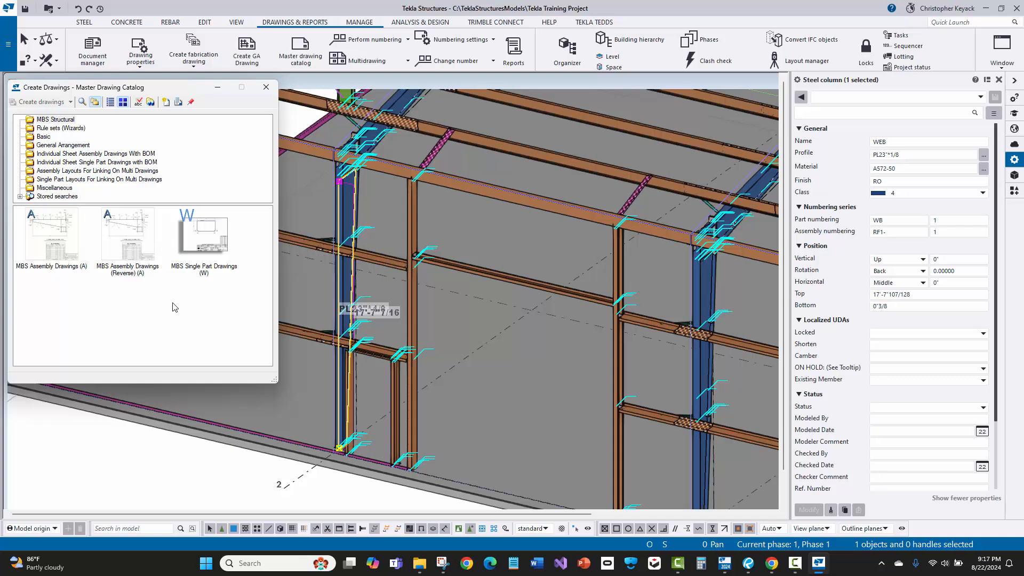
left_click(123, 264)
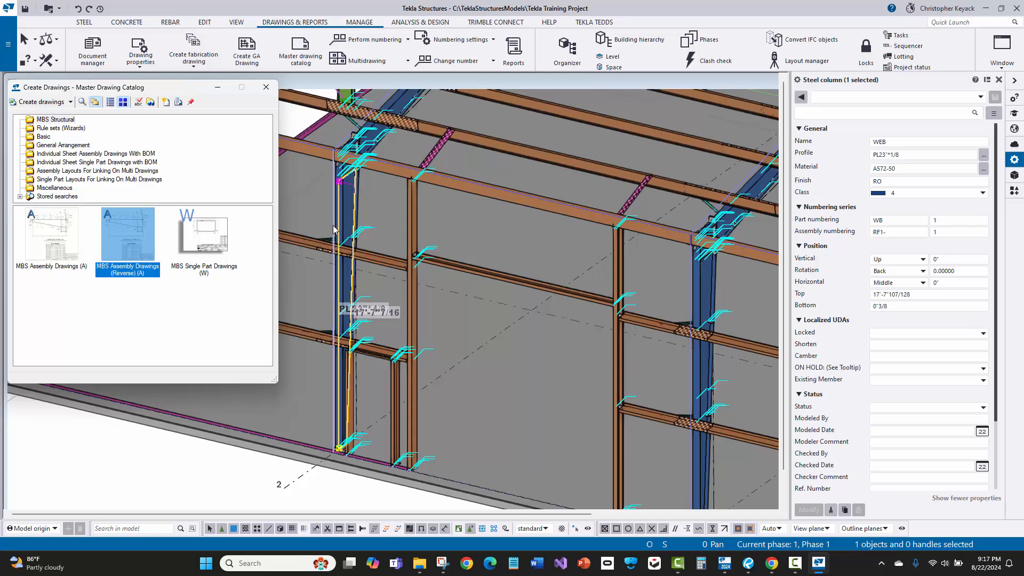
middle_click_drag(329, 213, 366, 203)
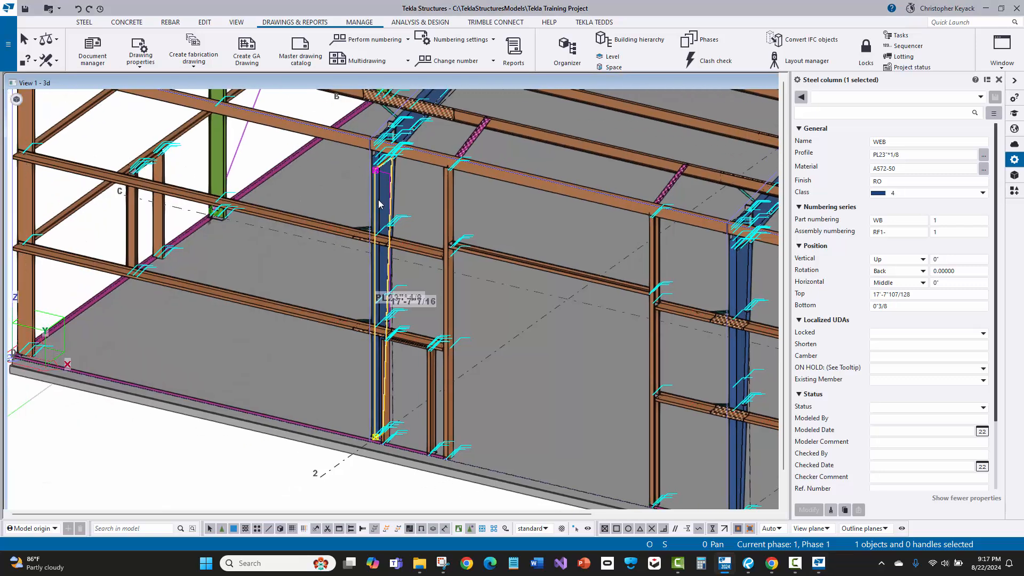
left_click(821, 564)
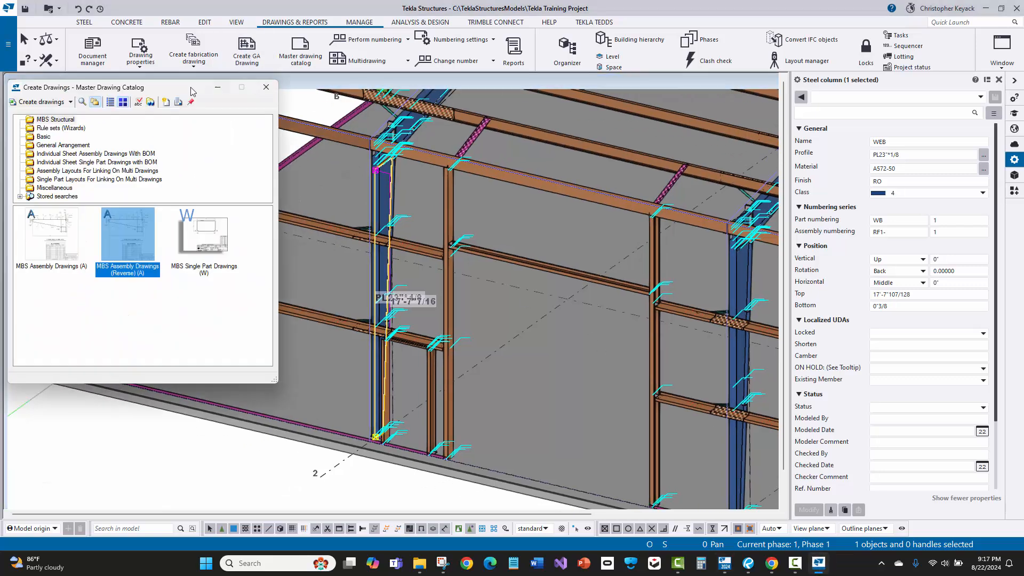
right_click(127, 244)
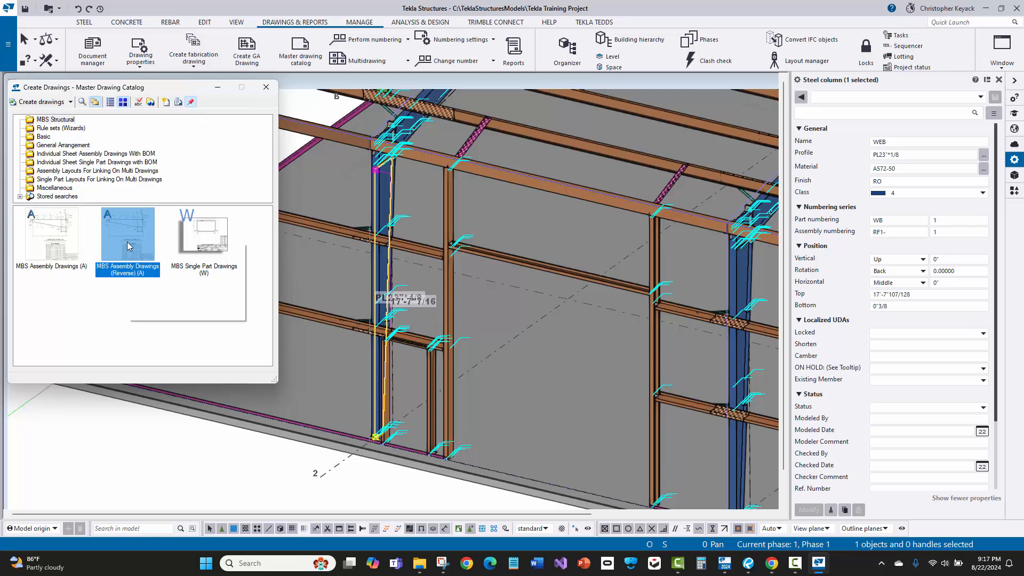
left_click(149, 250)
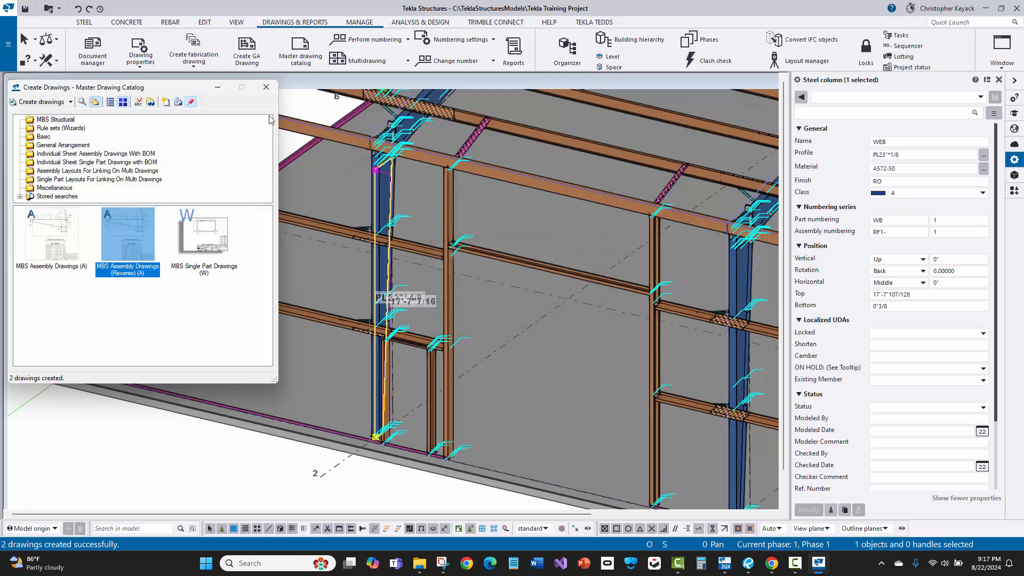
left_click(258, 90)
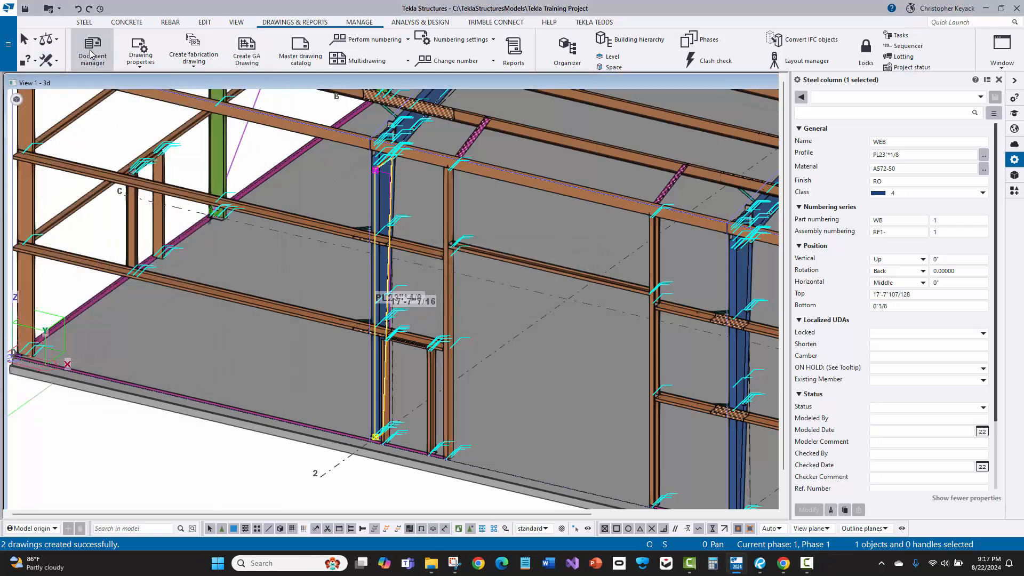
Step: Open the RF1-1 WEB DRAWING from the list of assembly drawings and close the document manager
left_click(93, 51)
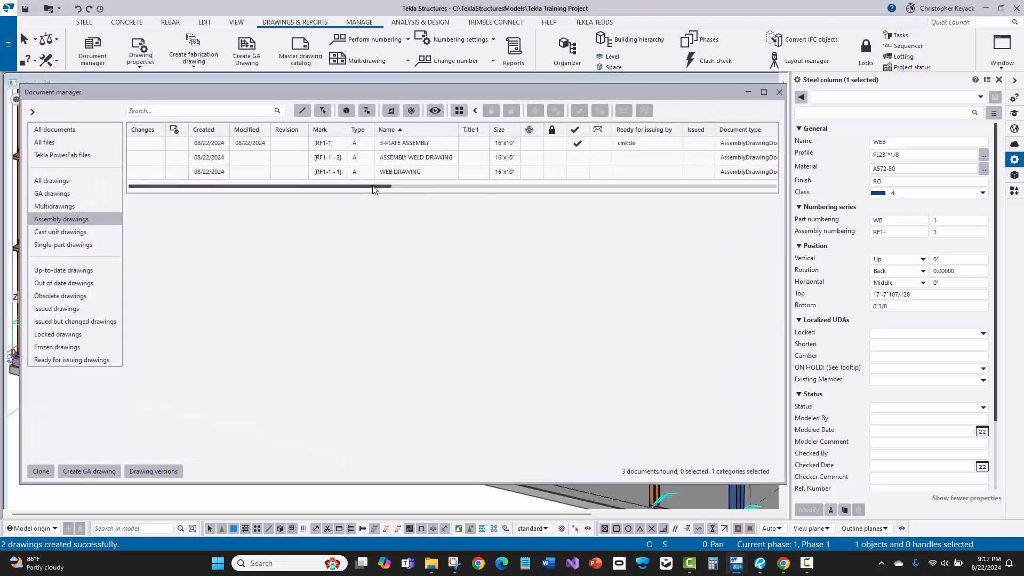
left_click(383, 145)
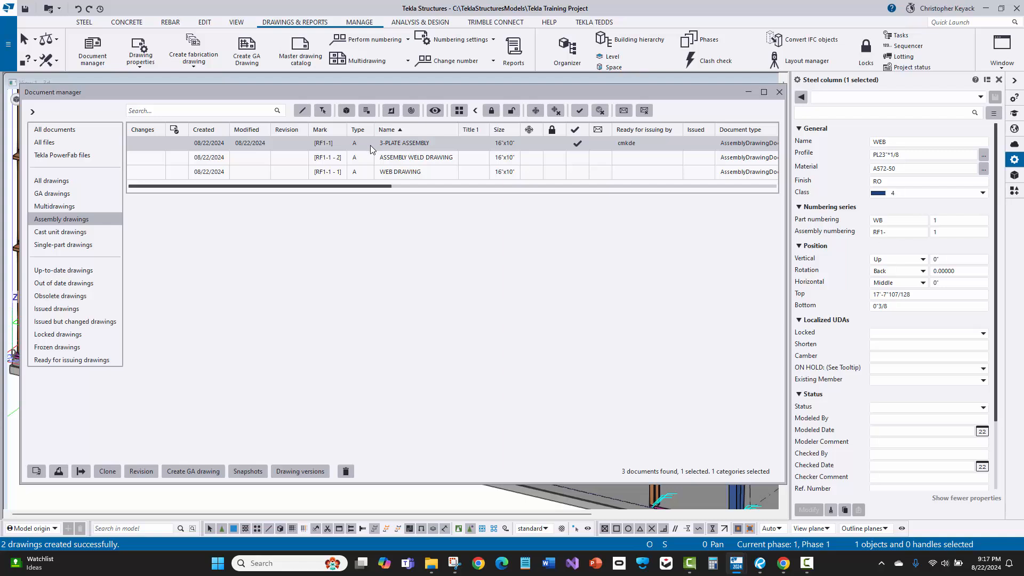
left_click(434, 164)
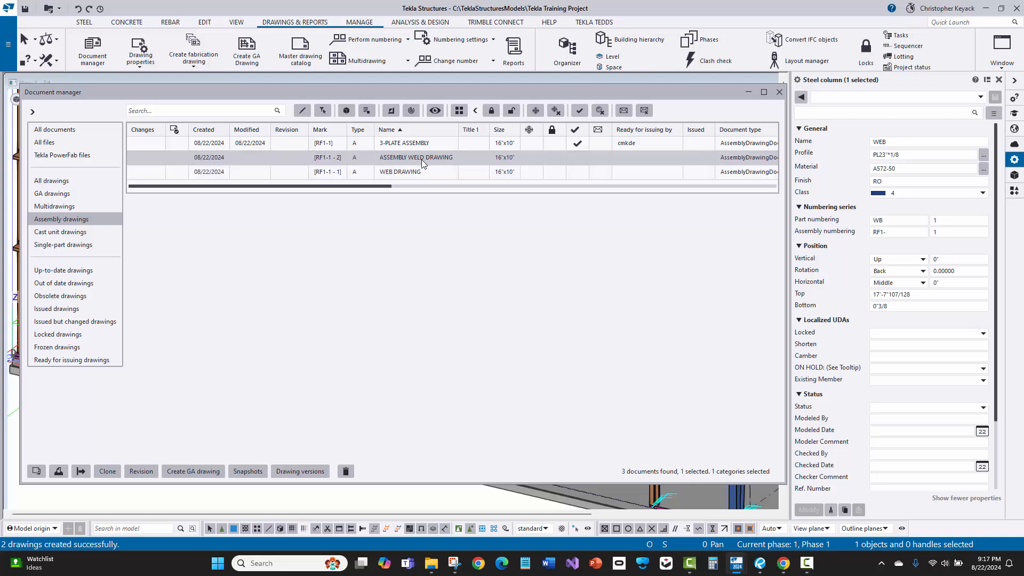
left_click(405, 174)
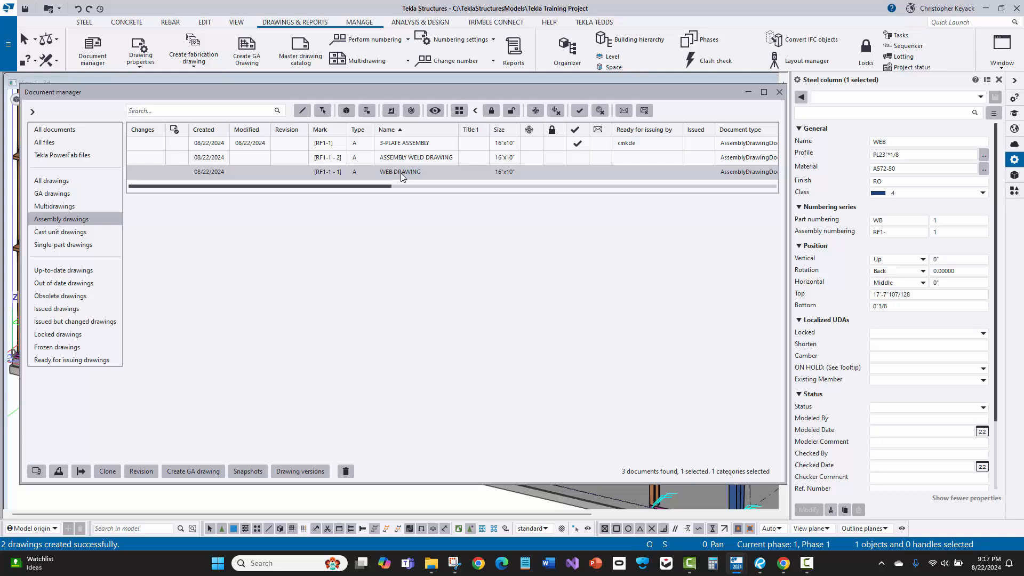
double_click(401, 173)
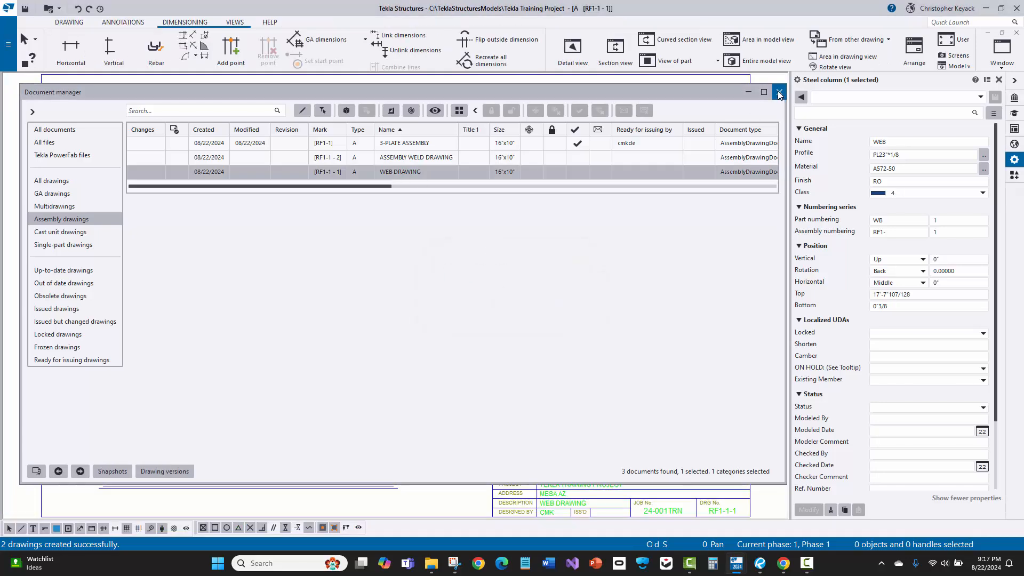
left_click(779, 94)
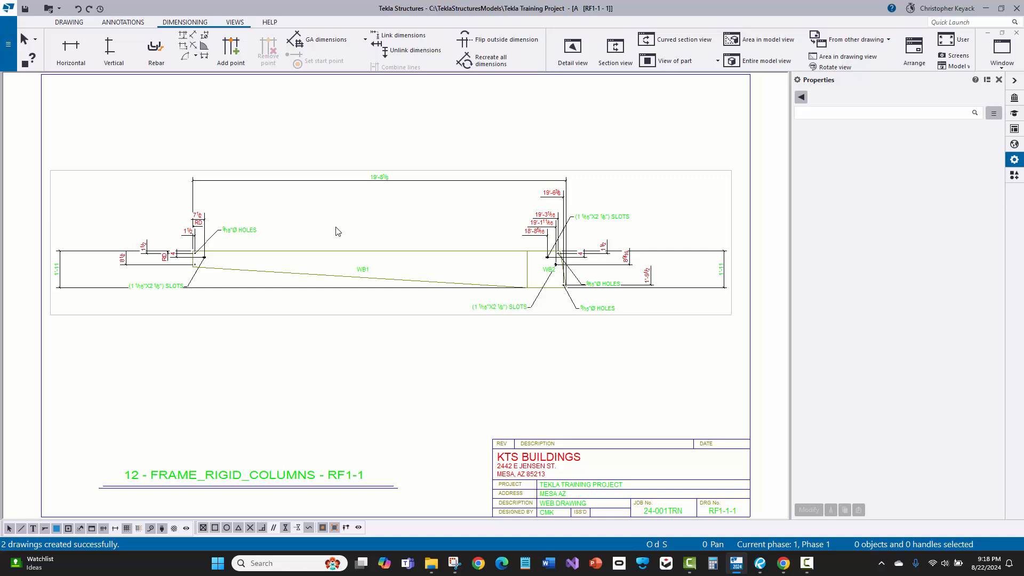
Step: Move the slot's vertical 4" RD dimension inside plate WB1 and bring the 1 1/2" and 8 1/2" hole dimensions closer to its left end
scroll(93, 273, "up", 5)
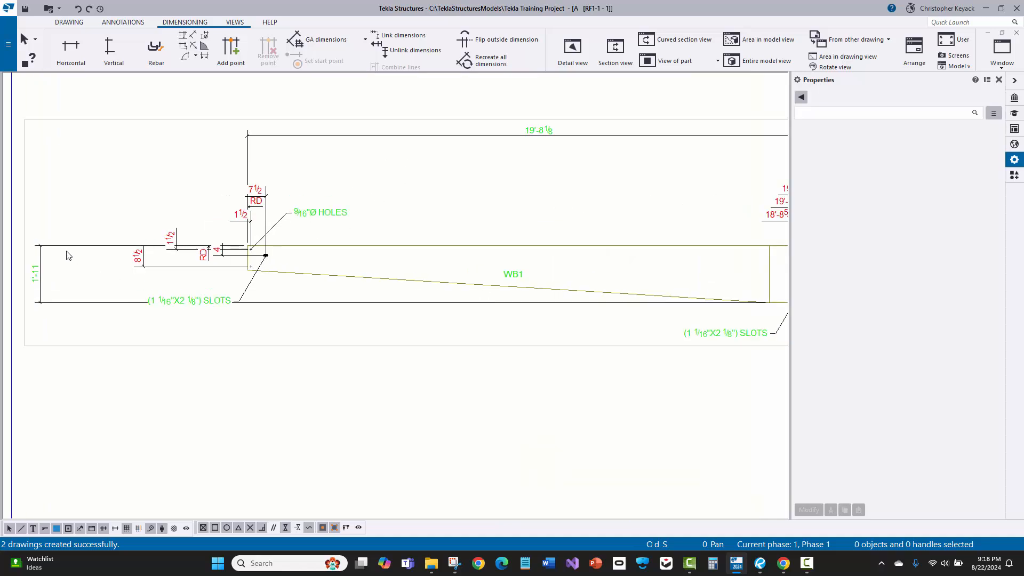
left_click(246, 252)
left_click_drag(246, 253, 325, 271)
scroll(382, 237, "up", 2)
middle_click_drag(325, 236, 294, 278)
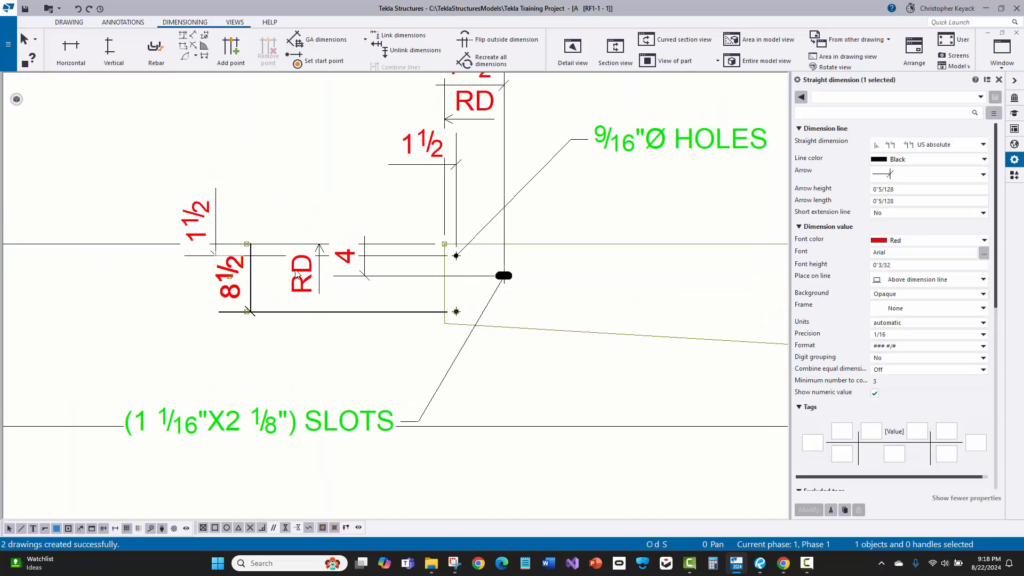
left_click_drag(302, 273, 569, 273)
middle_click_drag(375, 249, 347, 267)
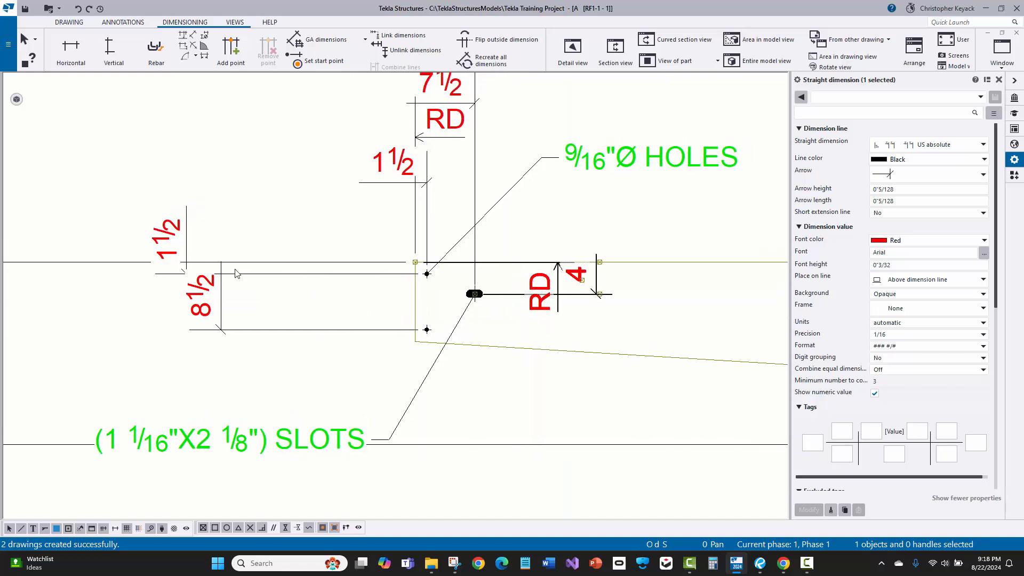
left_click(223, 279, "shift")
left_click_drag(207, 303, 346, 318)
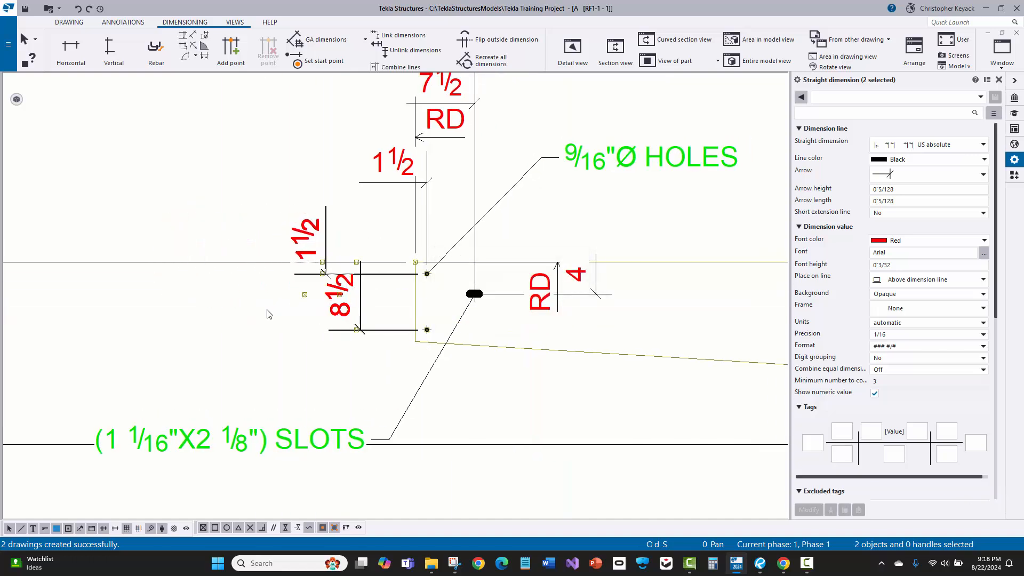
left_click(266, 313)
Step: Bring the left-hand 1'-11 overall dimension closer to WB1 and place the slots mark below the plate, right of its leader
scroll(264, 314, "down", 4)
middle_click_drag(263, 314, 368, 295)
left_click(95, 314)
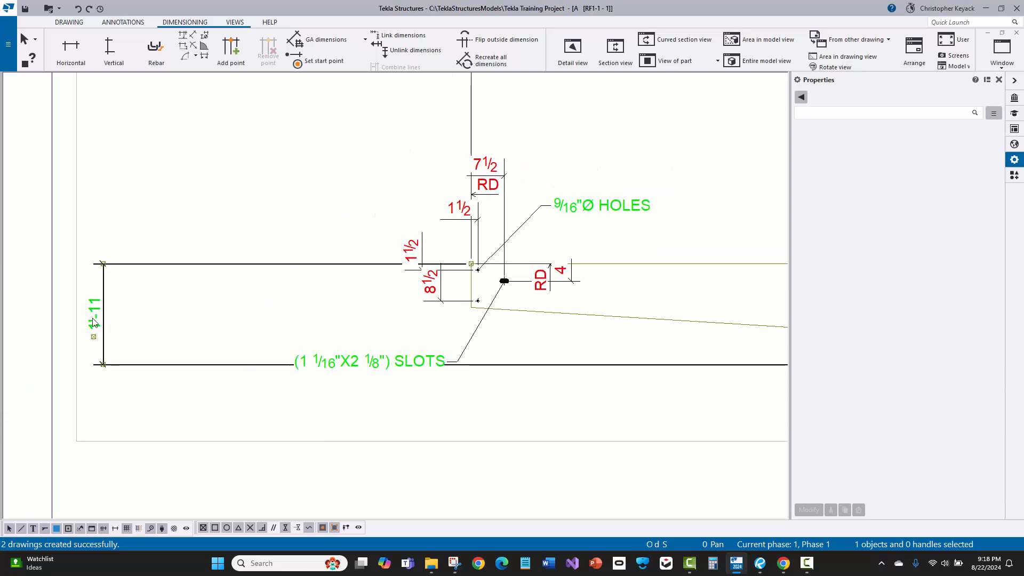
left_click_drag(95, 313, 566, 376)
left_click(331, 358)
Step: Bring the right-hand 1'-11 overall dimension closer to the end of plate WB2
scroll(583, 276, "down", 2)
middle_click_drag(676, 279, 296, 277)
scroll(296, 277, "down", 2)
scroll(594, 283, "up", 2)
middle_click_drag(594, 283, 451, 285)
scroll(435, 302, "down", 2)
left_click(612, 301)
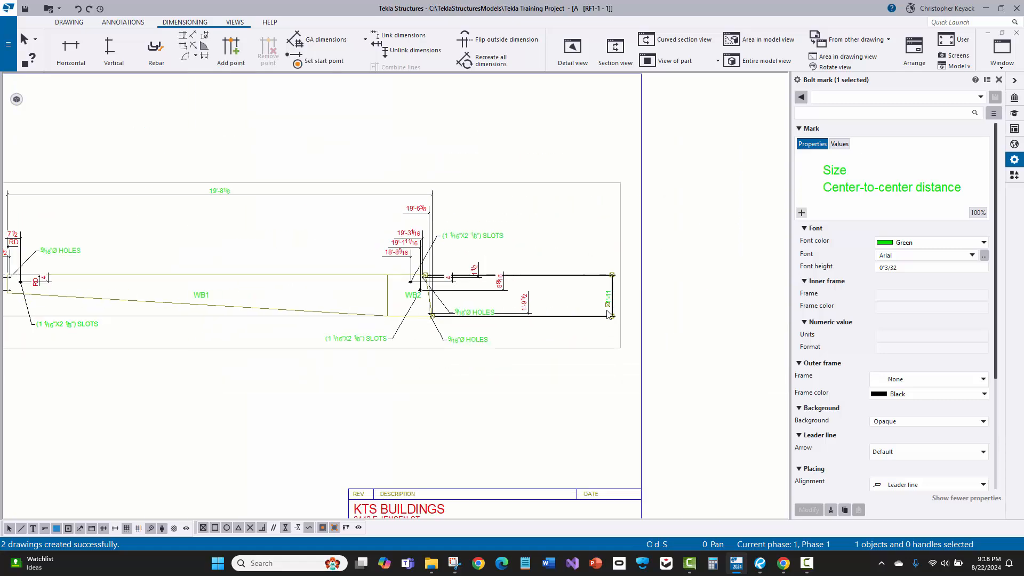
left_click_drag(611, 301, 509, 320)
Step: Place WB2's upper hole mark above the plate, bring the lower slots and hole marks closer, and shift the WB2 mark clear of the leader
scroll(486, 307, "up", 2)
left_click_drag(442, 320, 417, 202)
left_click(232, 166)
scroll(347, 223, "up", 2)
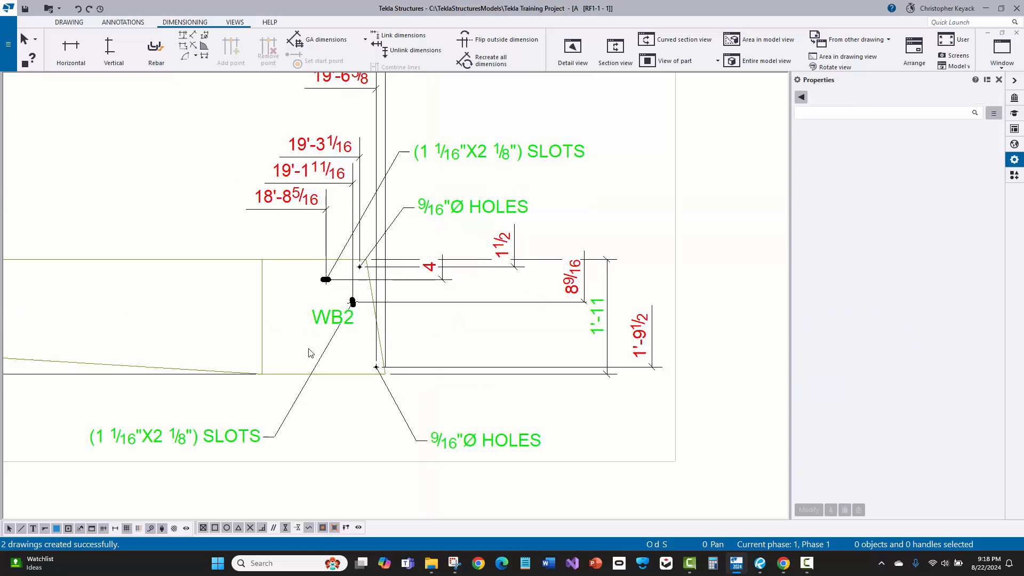
left_click_drag(218, 437, 248, 409)
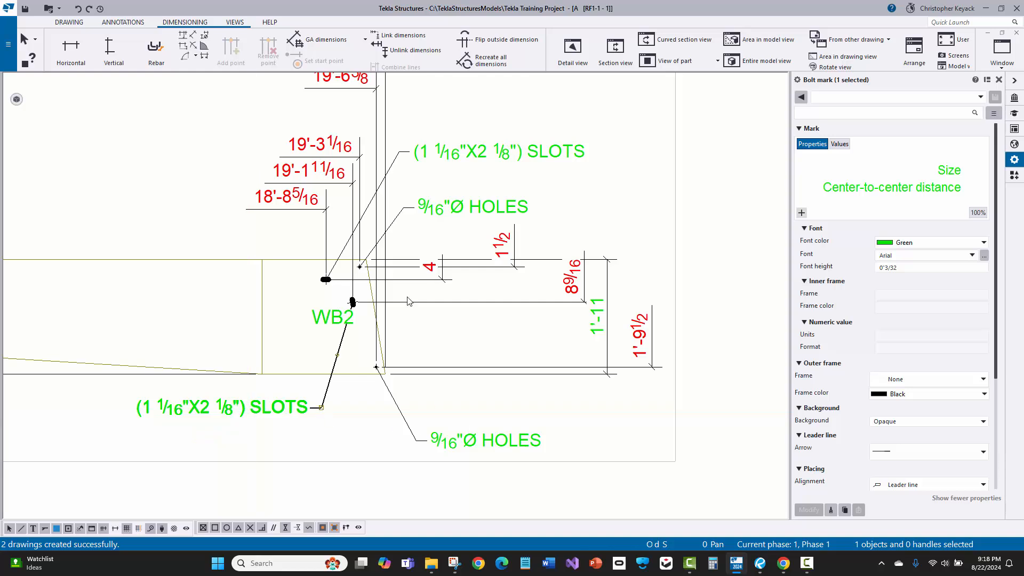
left_click_drag(305, 317, 270, 319)
left_click_drag(460, 437, 427, 402)
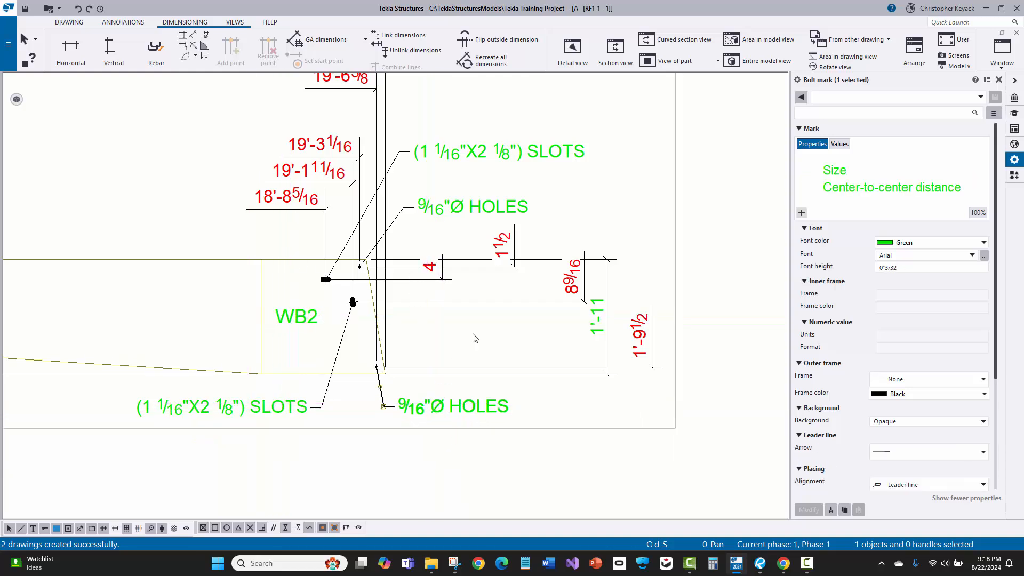
Step: Move the 8 9/16" dimension inside WB2 and bring the 1'-9 1/2", 1'-11 and 1 1/2" vertical dimensions closer to its right end
left_click_drag(575, 287, 279, 320)
left_click(490, 341)
left_click_drag(645, 347, 436, 349)
left_click_drag(603, 320, 544, 334)
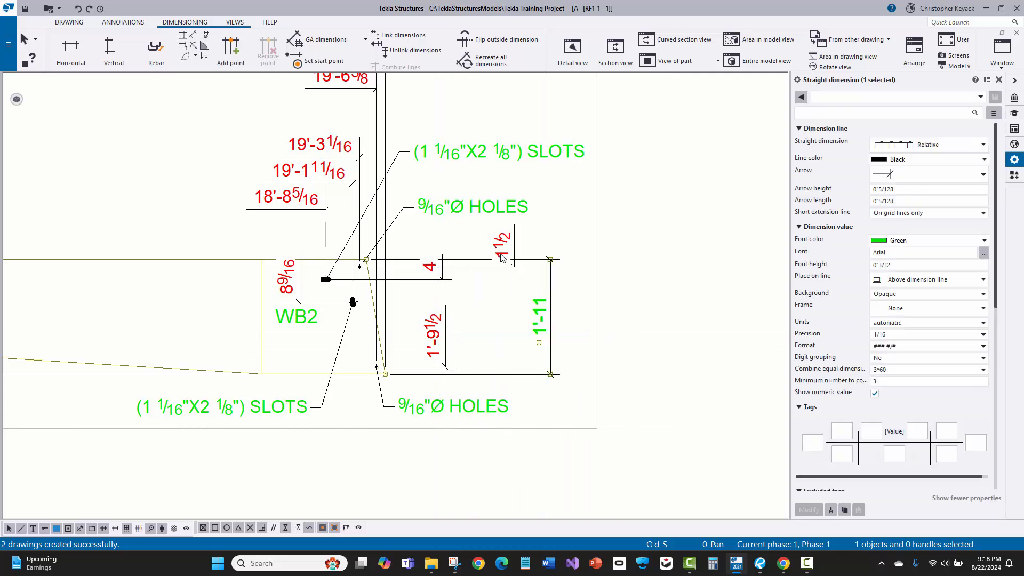
left_click_drag(503, 249, 469, 245)
scroll(590, 274, "down", 2)
scroll(592, 286, "down", 3)
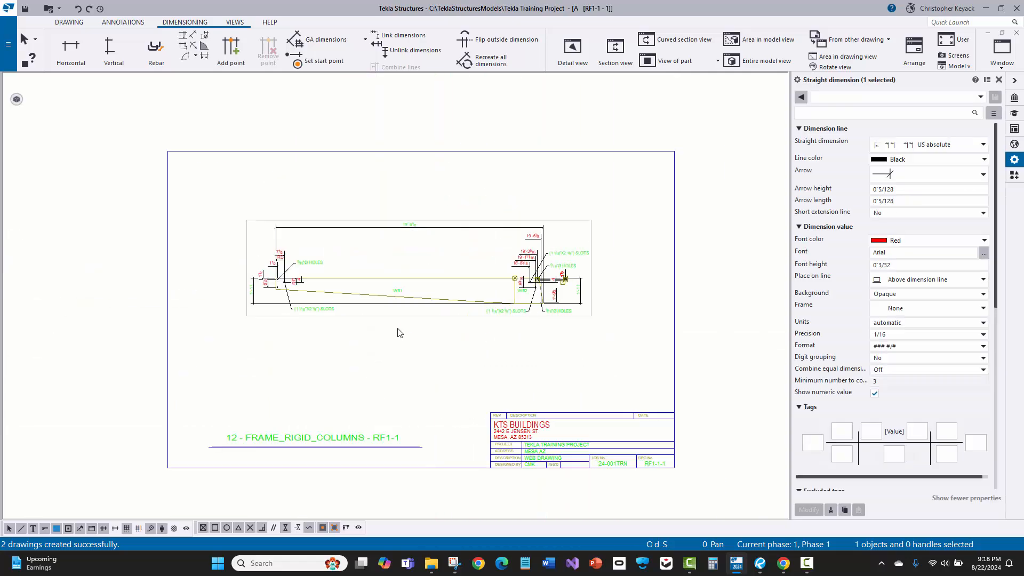
left_click(398, 332)
Step: Add a horizontal dimension between the upper and lower corners of WB2's sloped right end, above the plate
scroll(392, 356, "up", 1)
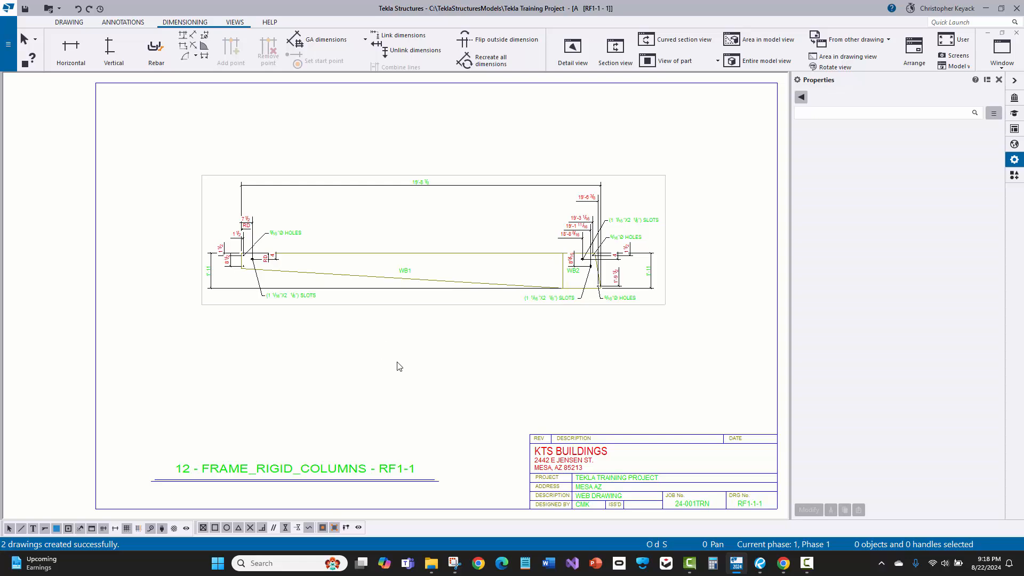
scroll(637, 261, "up", 4)
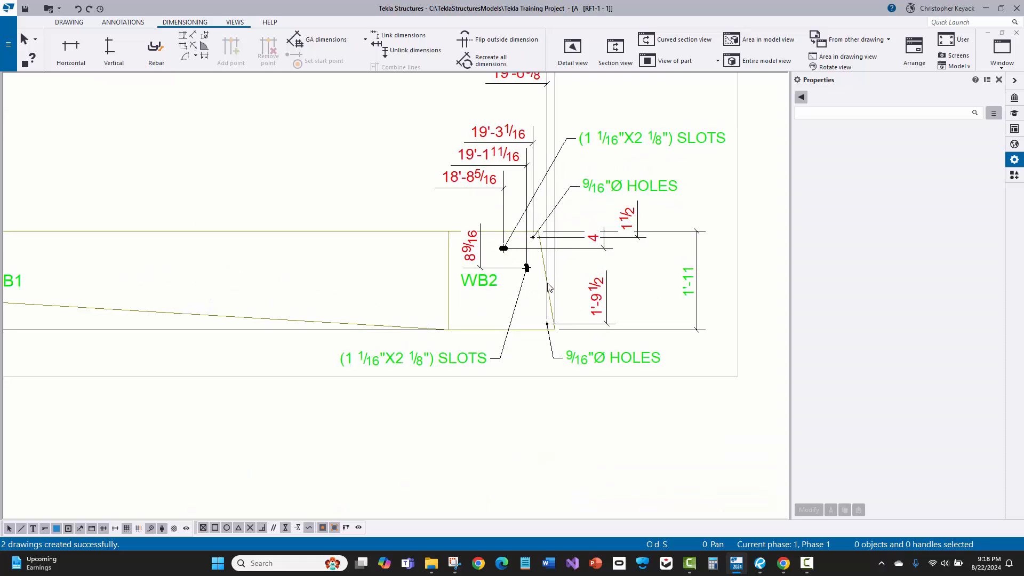
middle_click_drag(595, 273, 594, 303)
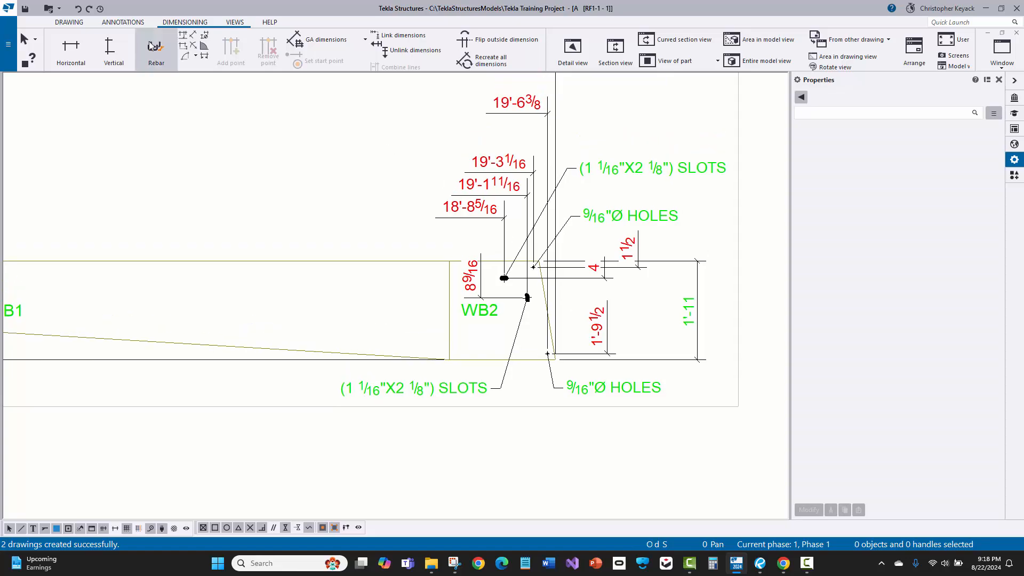
left_click(81, 55)
scroll(541, 263, "up", 3)
left_click(509, 240)
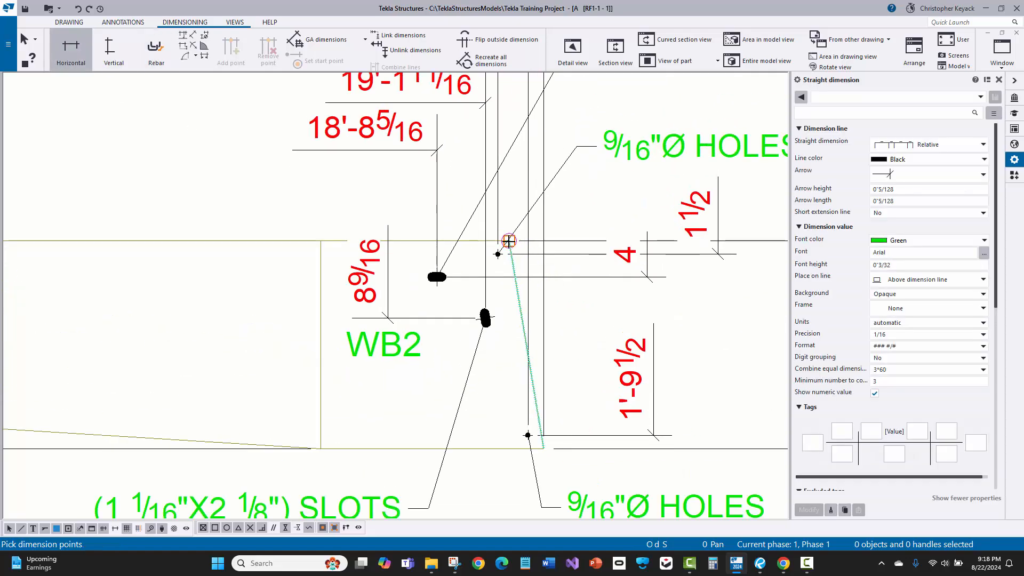
left_click(543, 448)
scroll(544, 447, "down", 3)
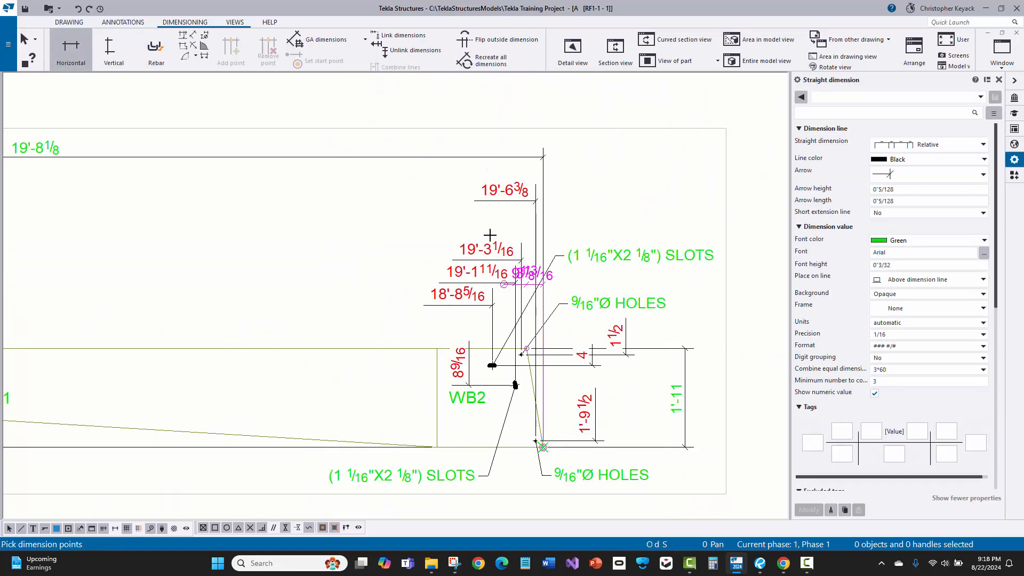
middle_click(488, 226)
key("Escape")
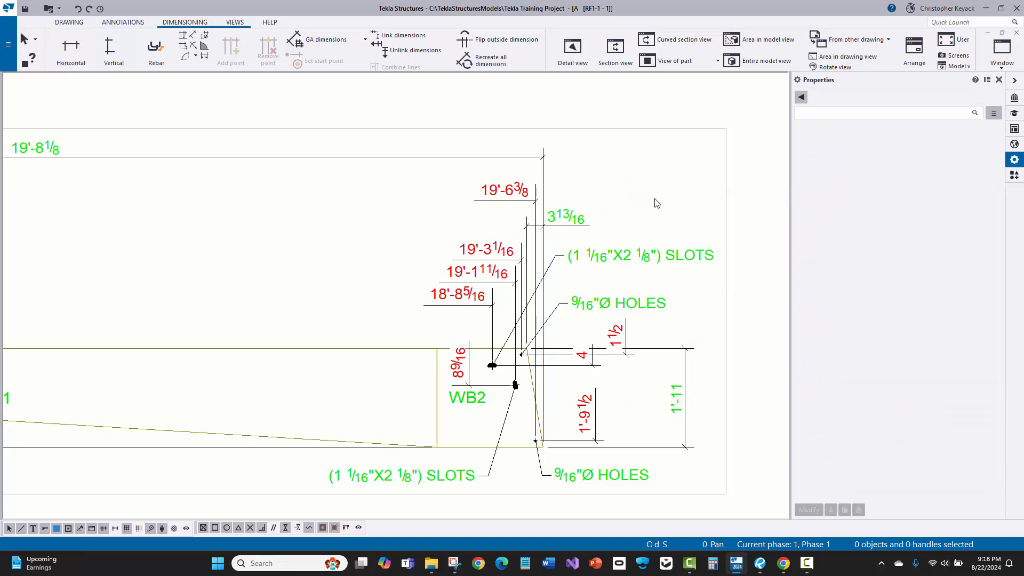
Step: Add vertical dimensions at WB1's left end from the upper edge to the lower-left corner and on to the low point of the taper
scroll(469, 288, "down", 6)
scroll(217, 311, "up", 6)
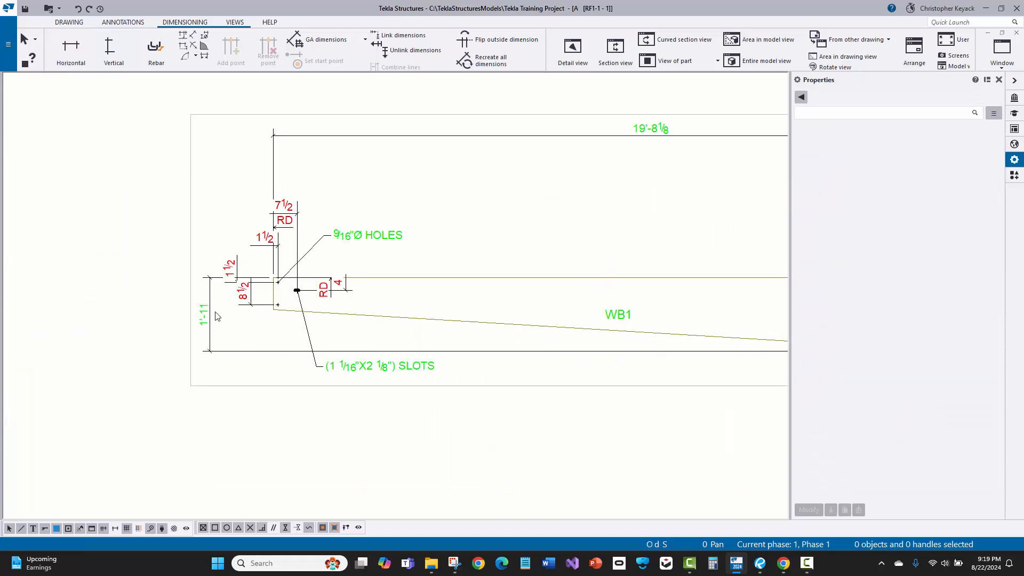
left_click(113, 59)
scroll(263, 241, "up", 2)
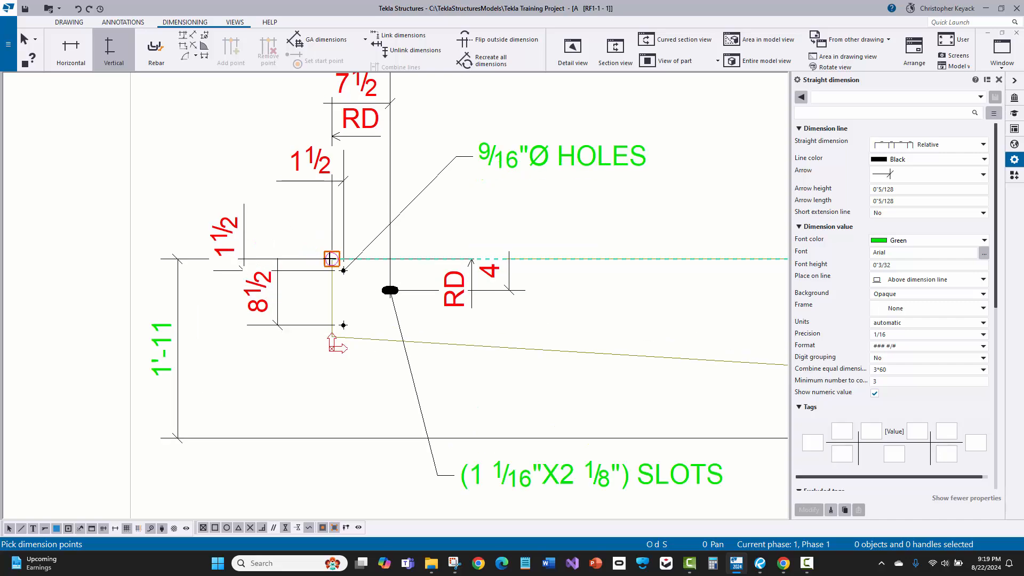
left_click(332, 259)
left_click(331, 337)
scroll(332, 337, "down", 3)
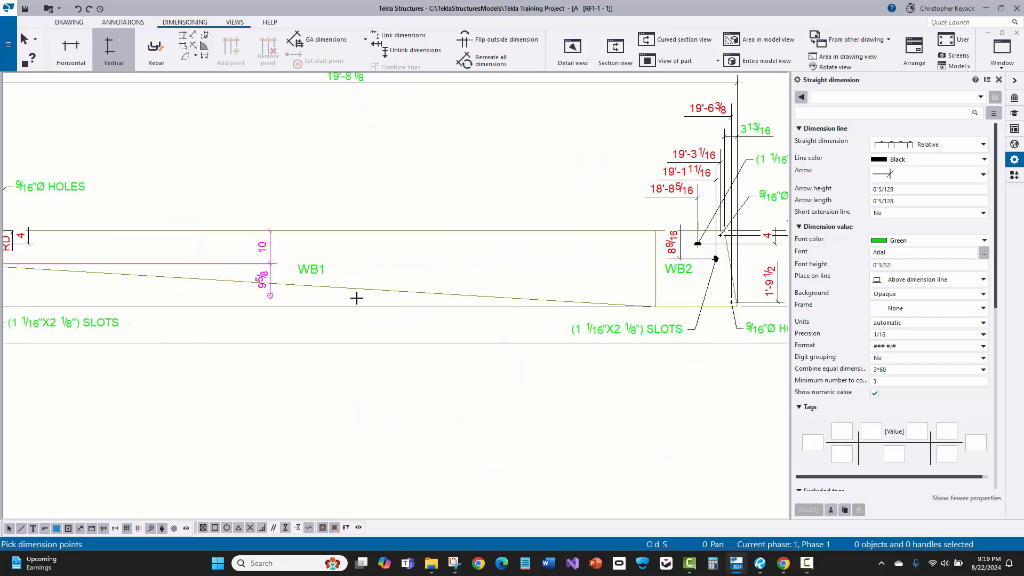
scroll(673, 308, "up", 3)
left_click(673, 307)
middle_click_drag(387, 314, 566, 301)
scroll(566, 301, "down", 1)
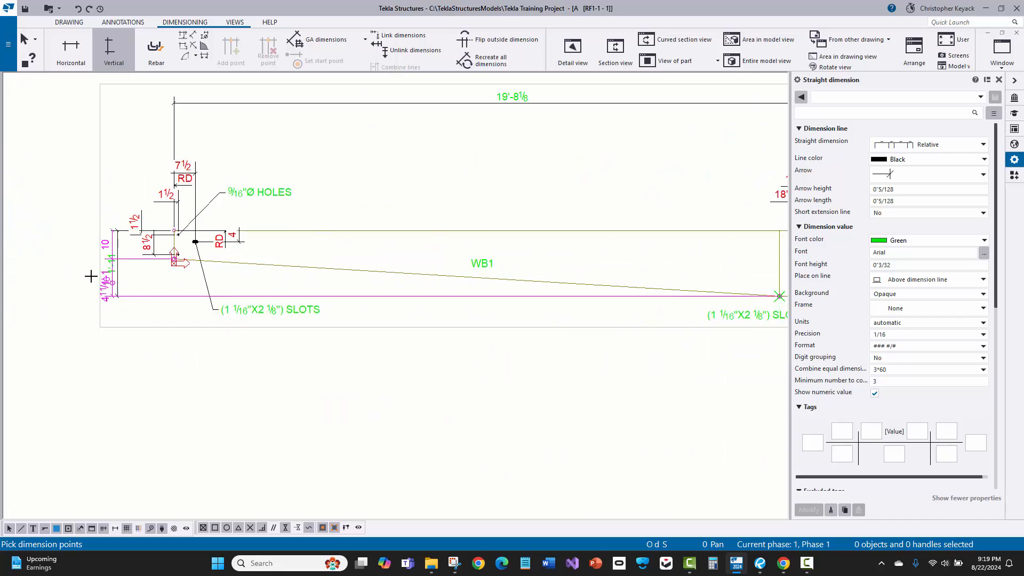
middle_click(133, 272)
right_click(117, 160)
left_click(128, 166)
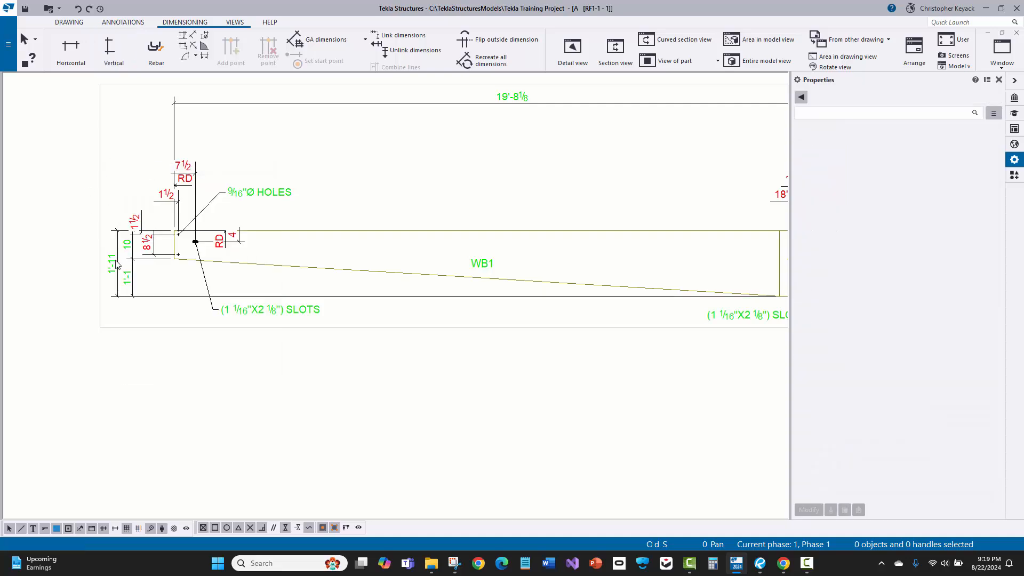
Step: Move the left-hand 1'-11 overall dimension and the taper's vertical dimensions farther out from the plate to space them apart
left_click(100, 269)
left_click_drag(133, 279, 120, 279)
left_click(110, 187)
scroll(80, 227, "down", 3)
scroll(263, 329, "down", 1)
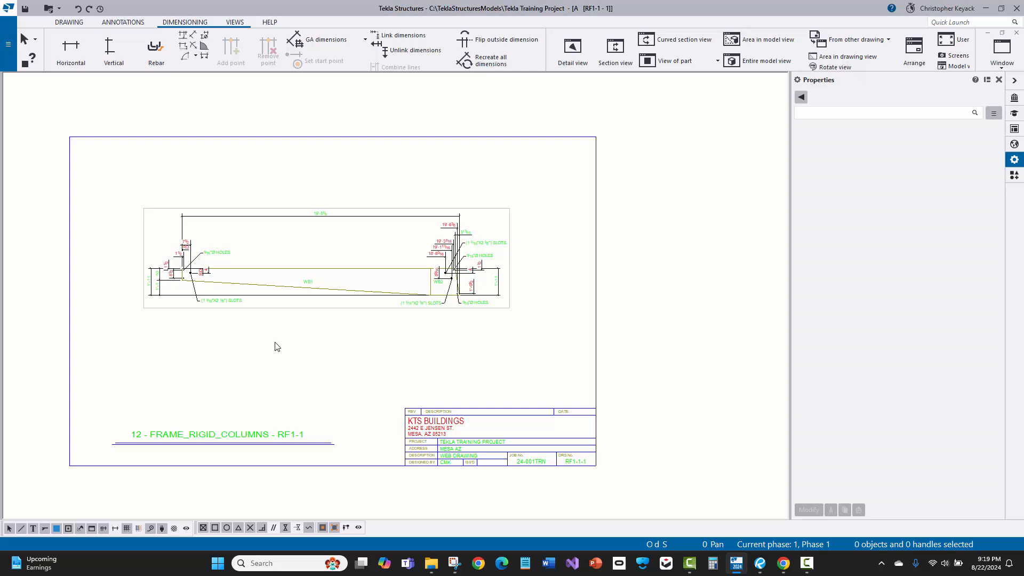
Step: Rearrange the views on the sheet and move the web view up to just below the upper border
right_click(267, 359)
left_click(277, 393)
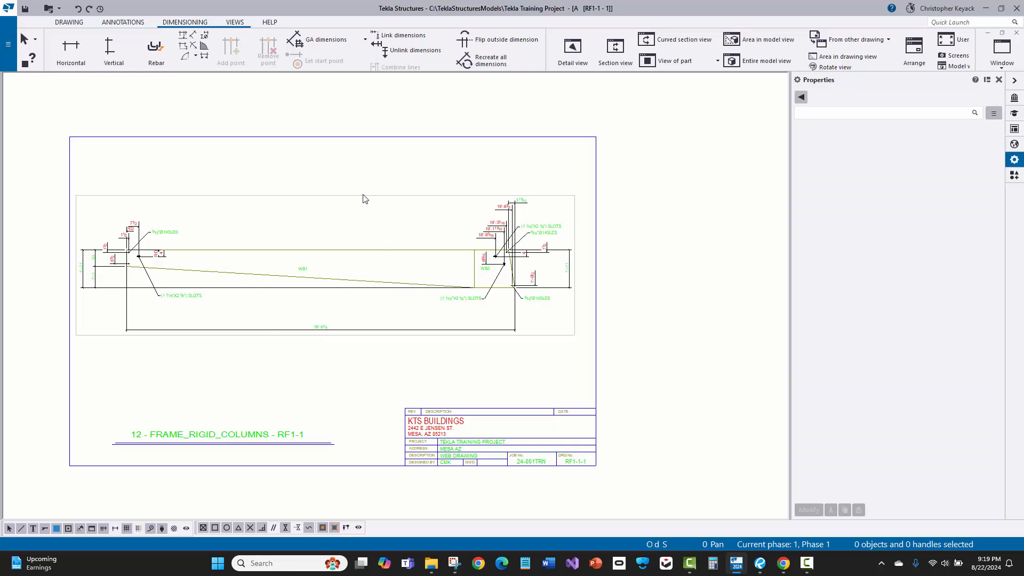
left_click(365, 196)
left_click_drag(377, 199, 382, 142)
left_click(320, 323)
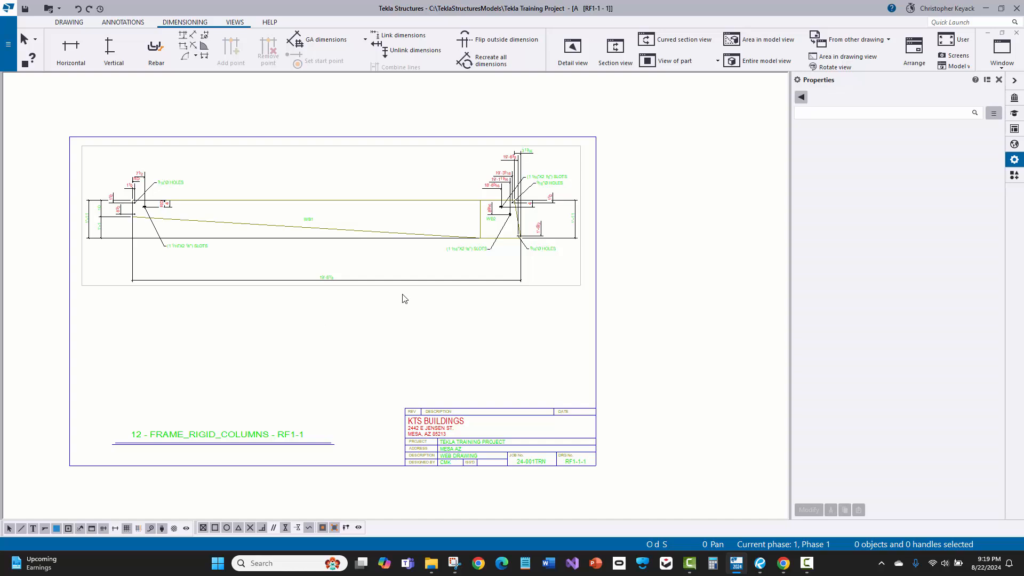
Step: Select the web view and check its scale value
left_click(553, 288)
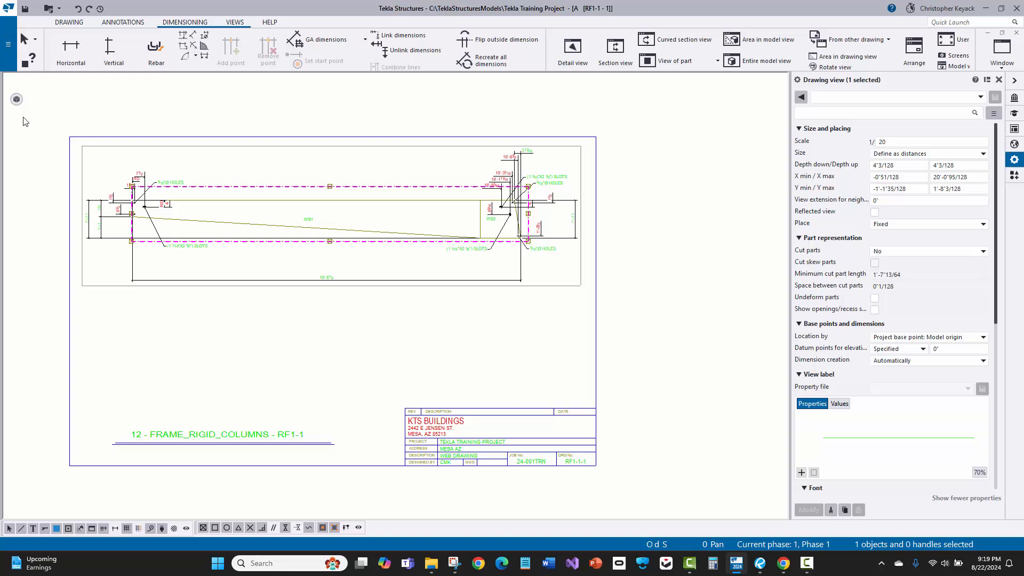
mouse_move(17, 99)
left_click(95, 102)
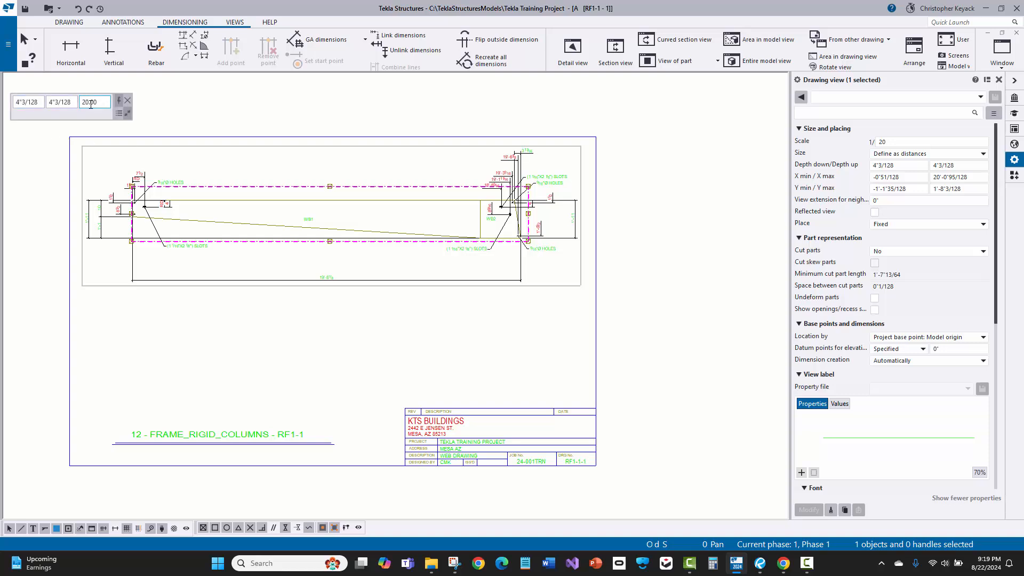
left_click(102, 103)
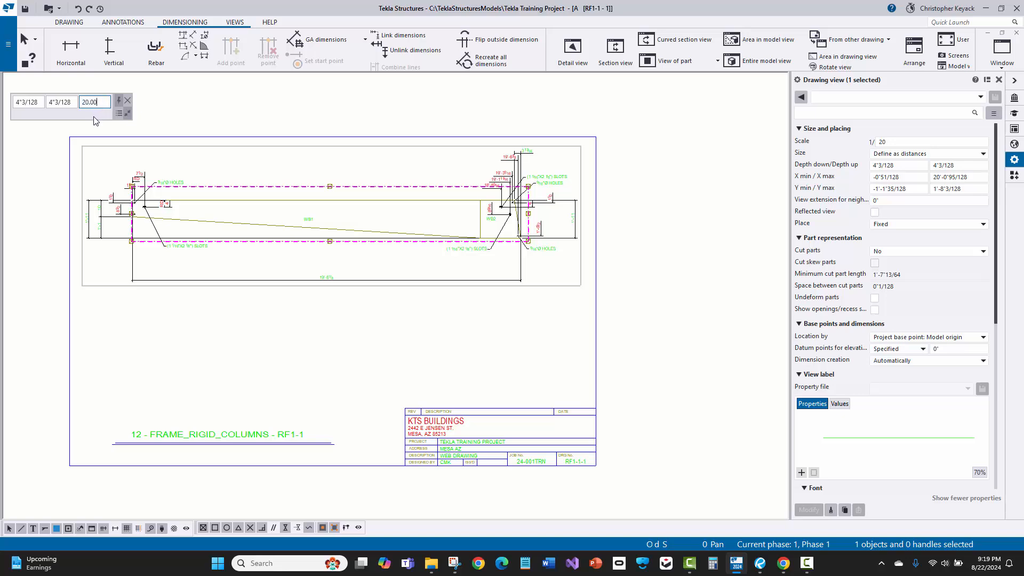
left_click(227, 113)
left_click(291, 228)
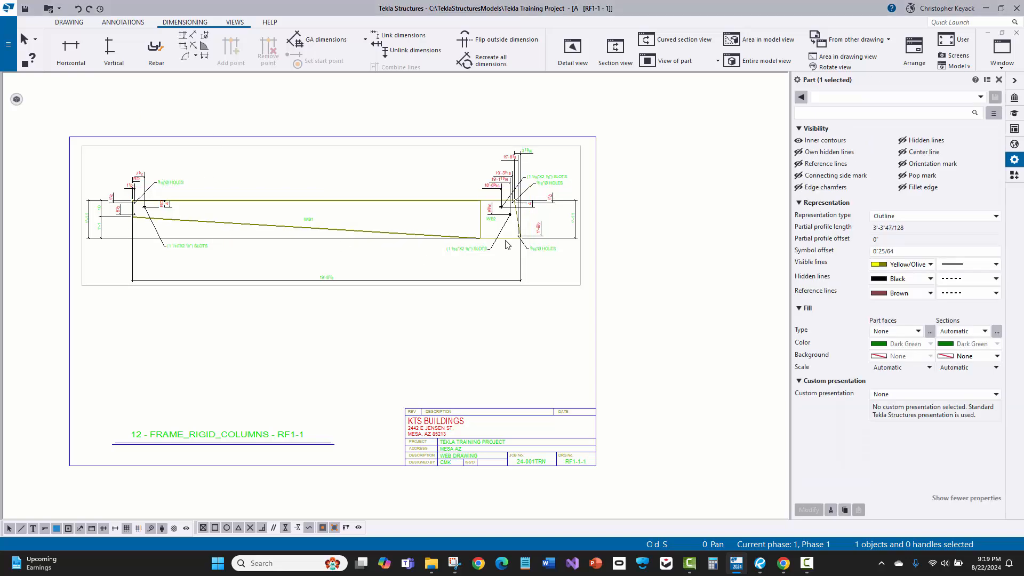
Step: Select both web plates, WB1 and WB2, and create single-part views of them on the sheet
scroll(493, 232, "up", 2)
scroll(485, 219, "up", 2)
left_click(487, 160, "shift")
right_click(487, 161)
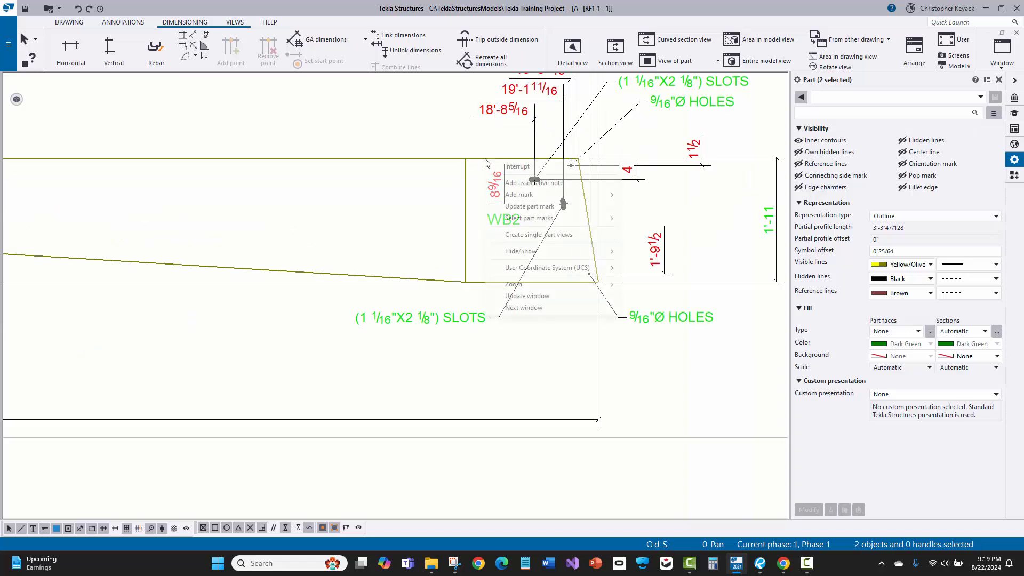
left_click(517, 235)
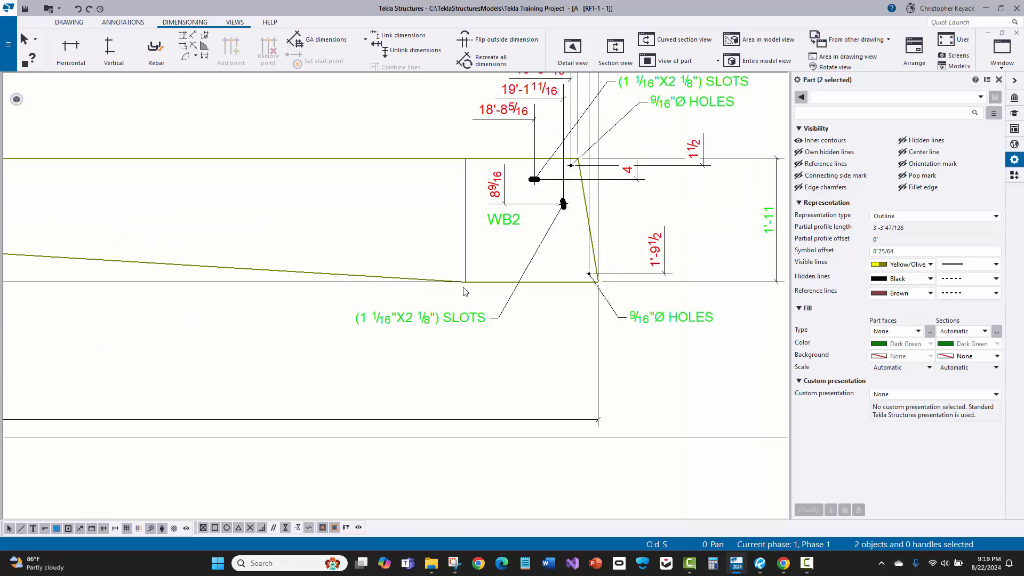
scroll(447, 275, "down", 5)
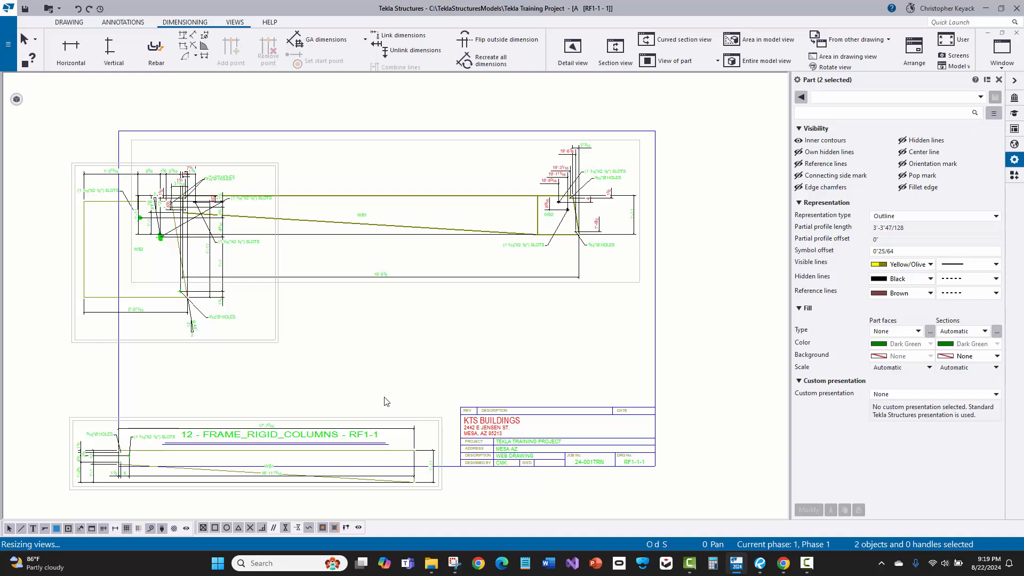
Step: Move the WB2 single-part view off the web view to the free area near the title block
middle_click_drag(437, 350, 442, 346)
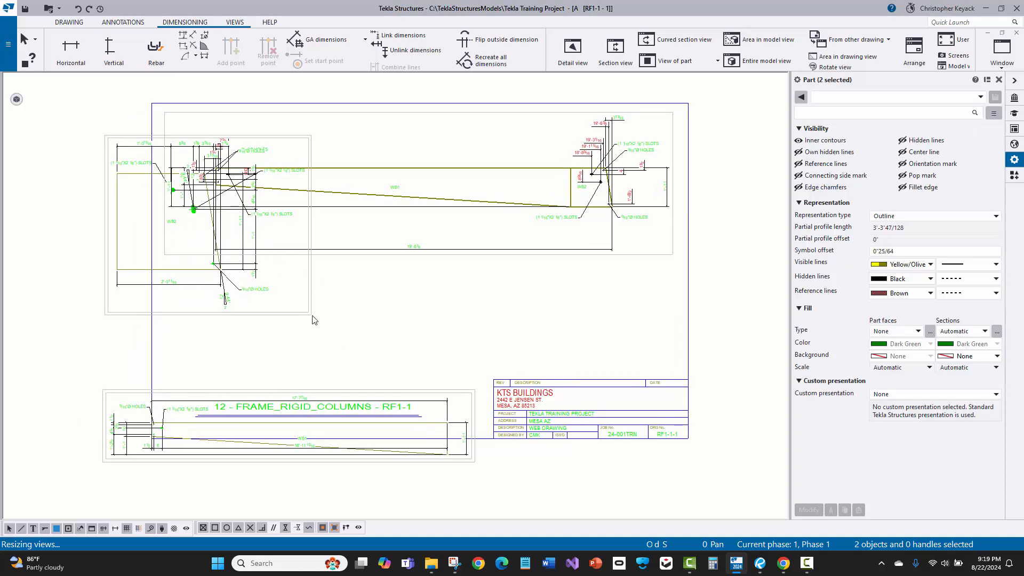
left_click(315, 298)
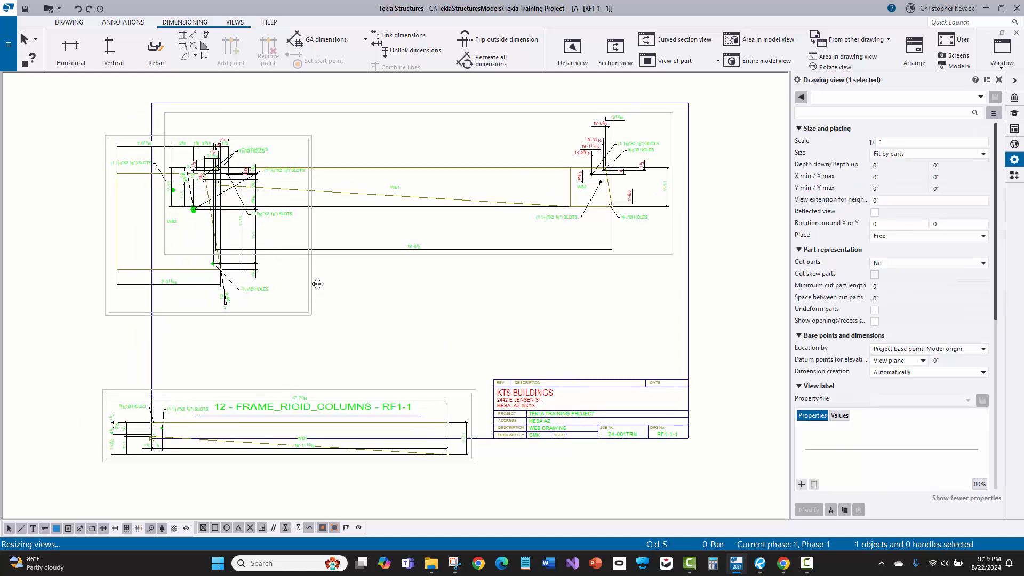
mouse_move(315, 282)
left_mouse_down()
mouse_move(630, 373)
mouse_move(642, 368)
left_mouse_up()
scroll(577, 310, "up", 2)
left_click(513, 348)
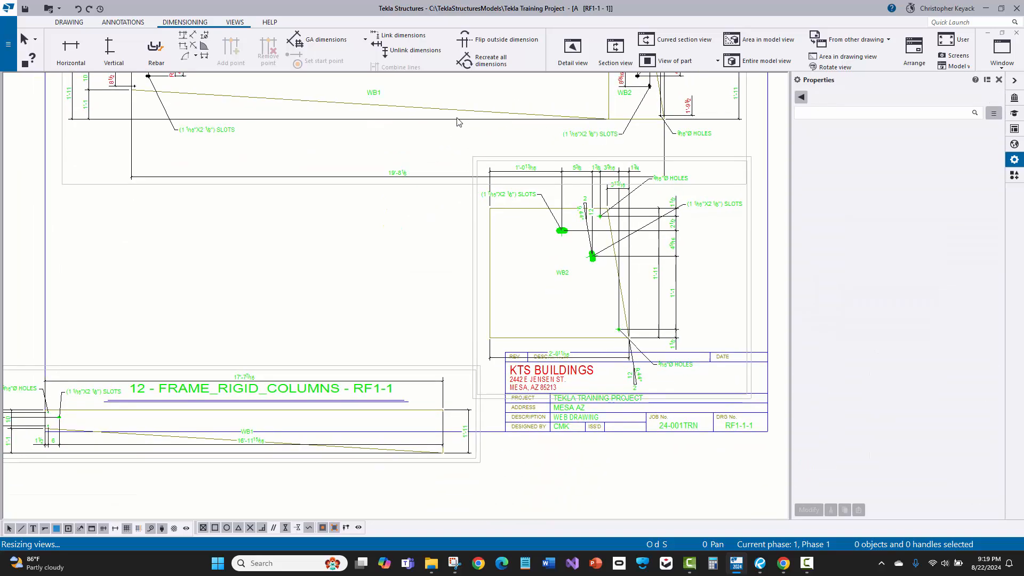
Step: Set the scale of the WB1 and WB2 single-part views to 24
left_click(474, 231)
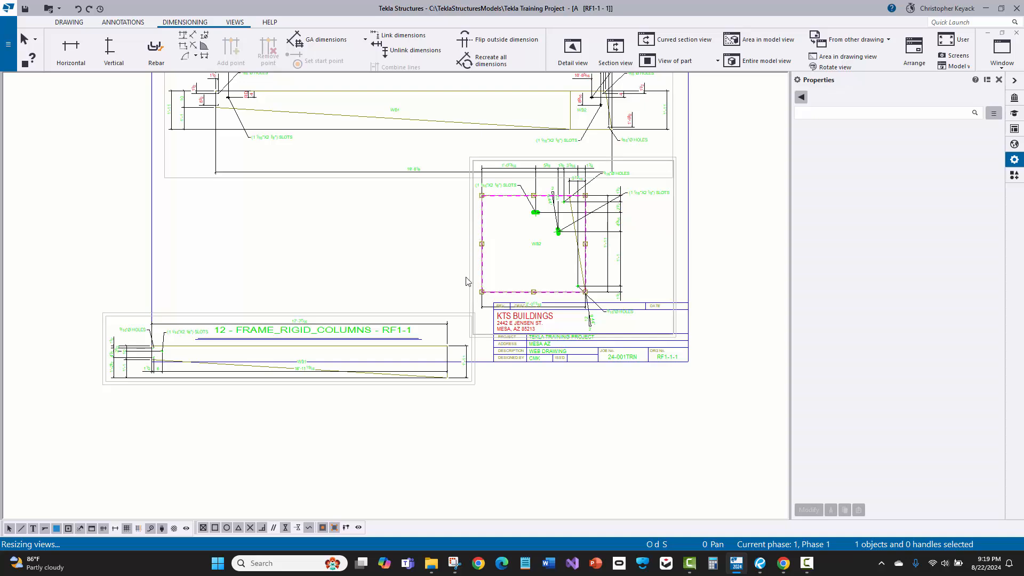
scroll(471, 245, "up", 1)
left_click(450, 345, "ctrl")
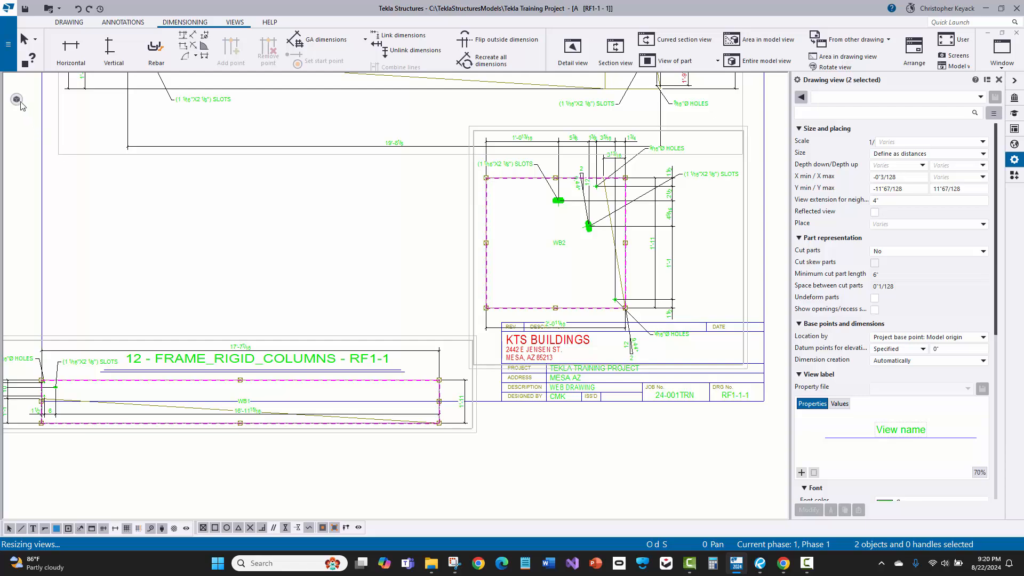
left_click(92, 102)
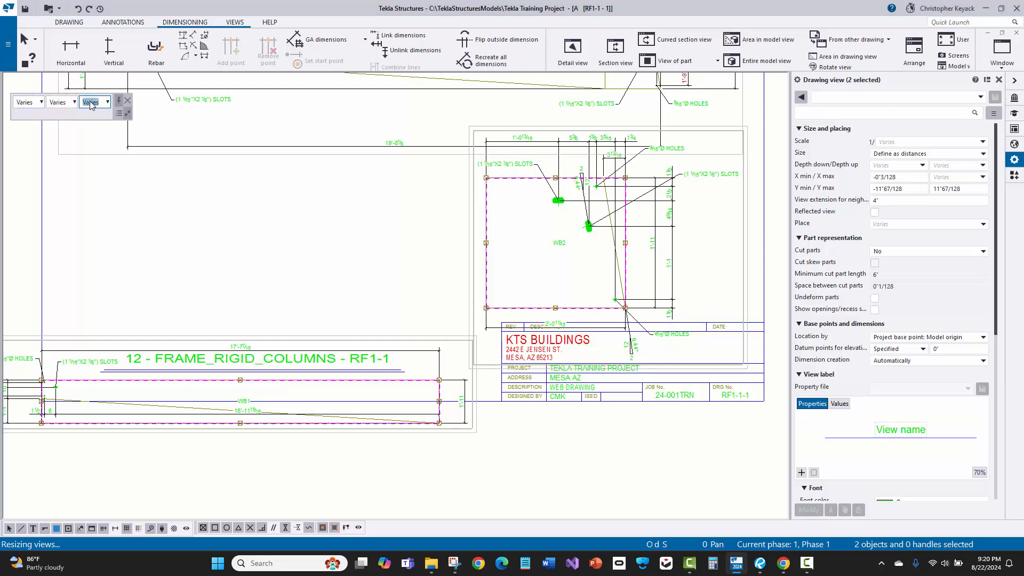
type("24")
key("Return")
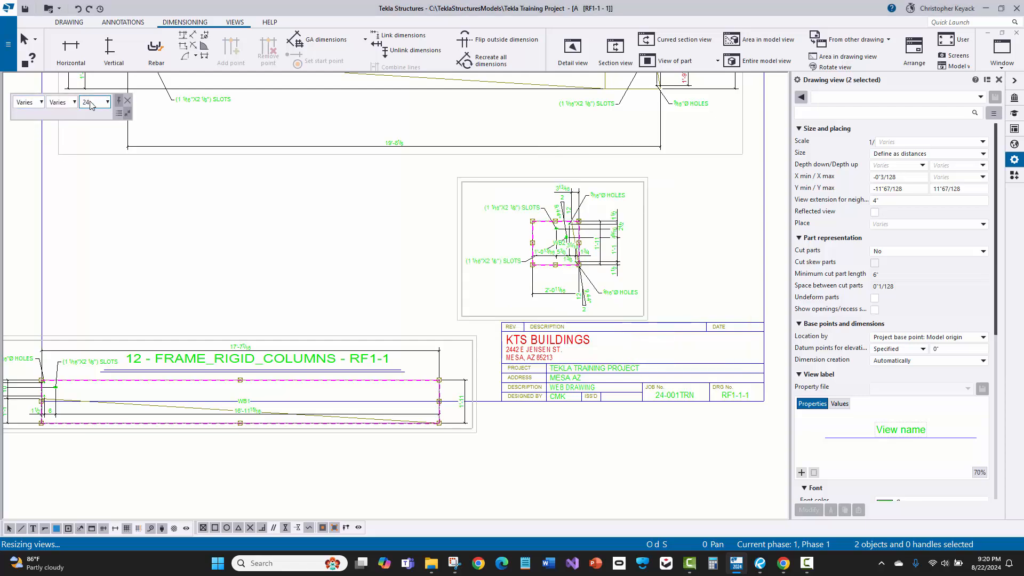
left_click(316, 237)
Step: Arrange the single-part views below the web view, with WB2 above the title block and WB1 beside it above the drawing title
mouse_move(389, 265)
middle_mouse_down()
mouse_move(380, 297)
mouse_move(404, 324)
middle_mouse_up()
scroll(404, 324, "down", 1)
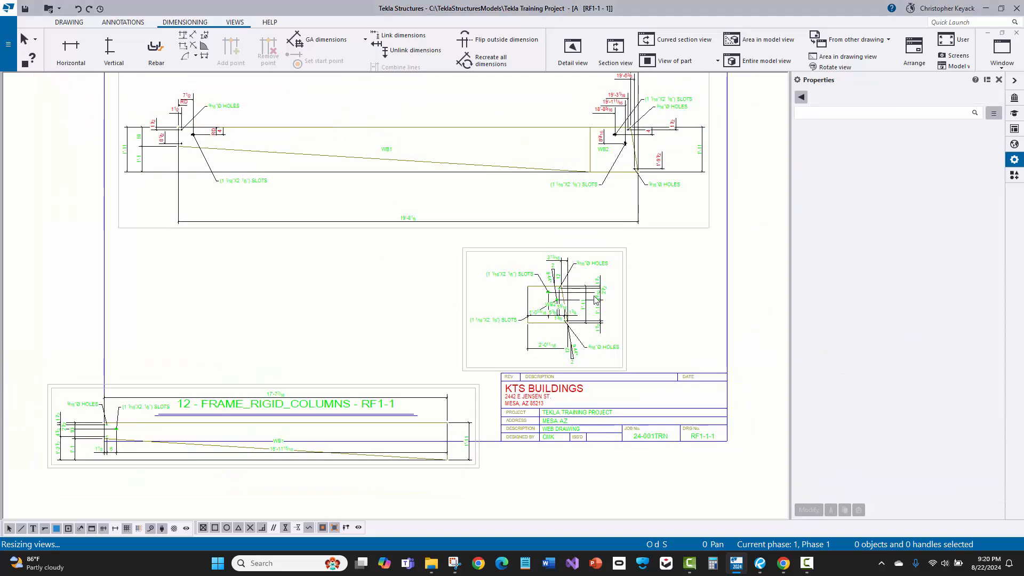
left_click(628, 296)
left_click_drag(629, 296, 704, 284)
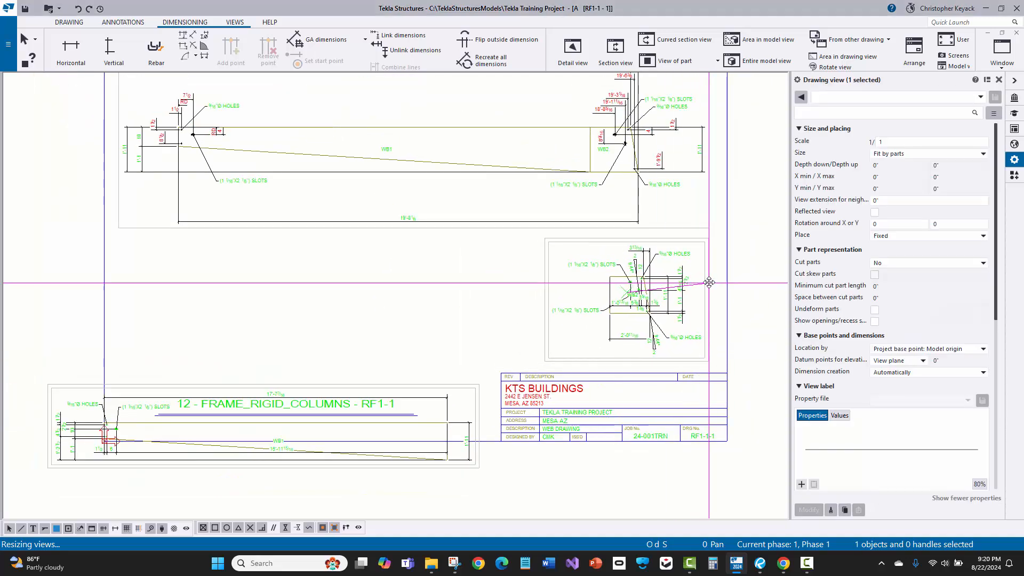
left_click_drag(474, 383, 537, 237)
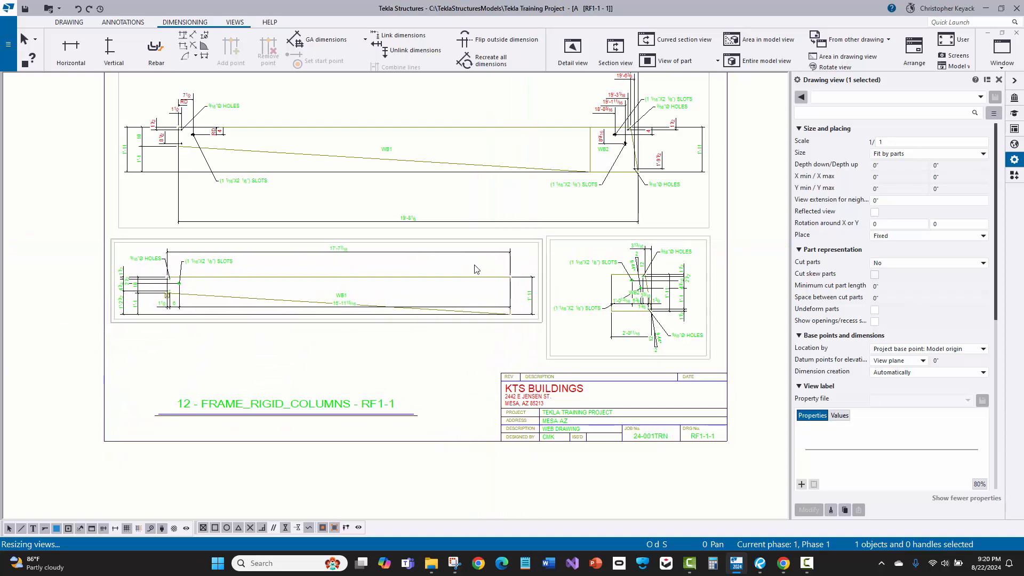
left_click(475, 265)
Step: In the WB2 view, move the horizontal hole dimension chain below the plate and the part mark into the plate's lower-left corner
scroll(735, 266, "up", 5)
middle_click_drag(497, 335, 537, 225)
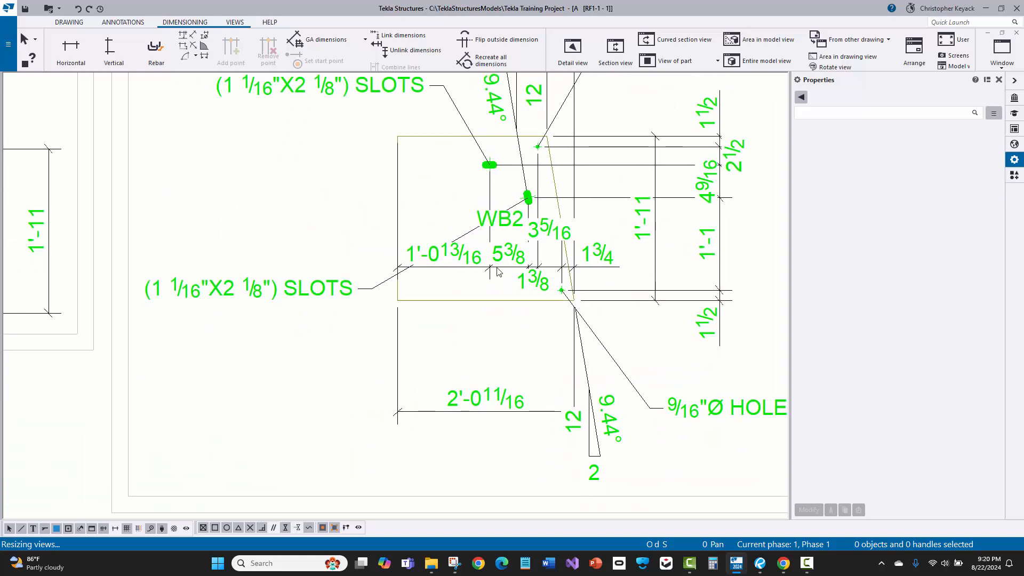
left_click(489, 265)
left_click_drag(489, 264, 443, 360)
left_click(511, 225)
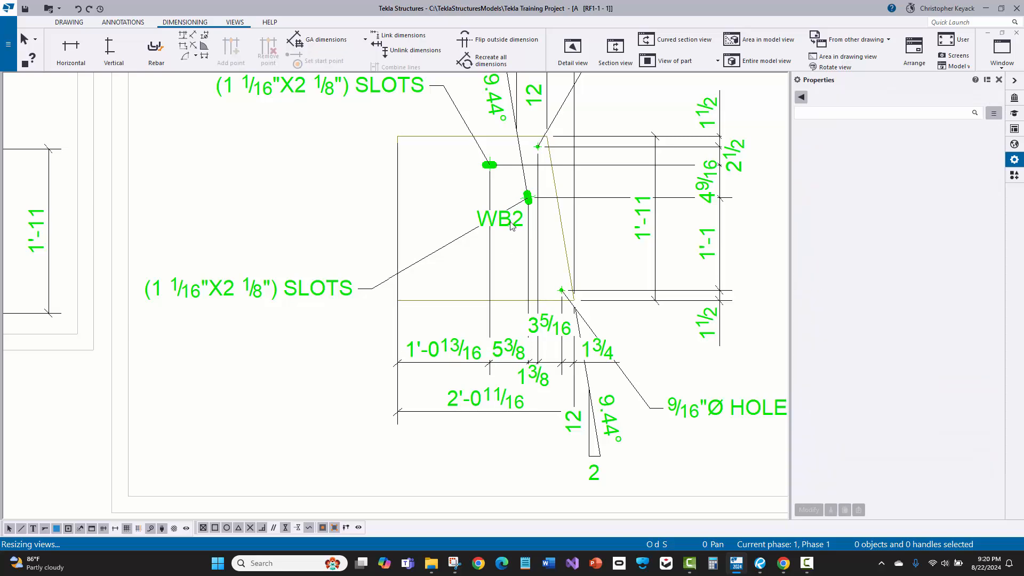
left_click_drag(511, 225, 457, 290)
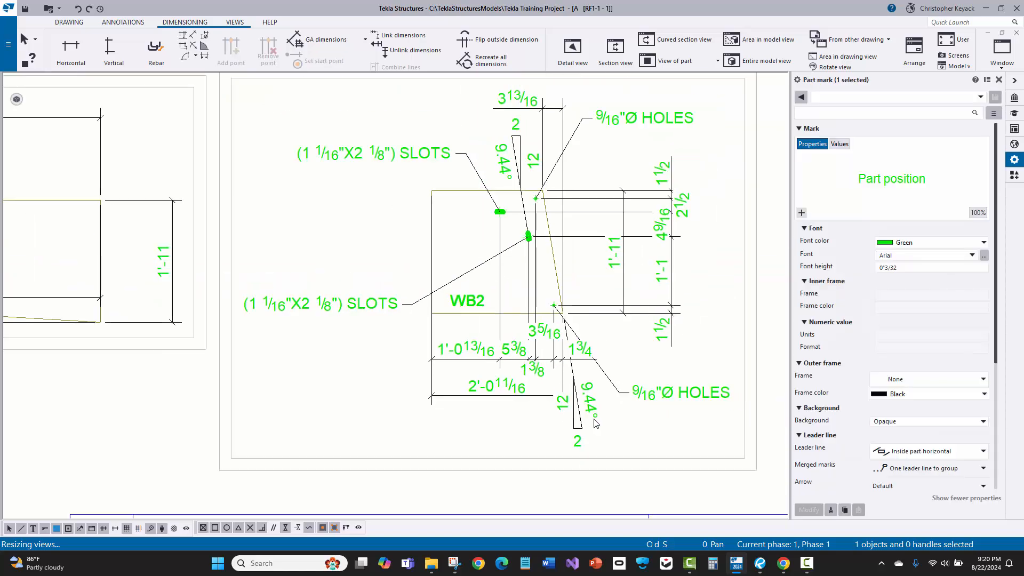
Step: Move WB2's lower angle dimension farther down and shift the lower 9/16" hole mark clear of it
left_click(578, 425)
left_click_drag(578, 425, 587, 437)
left_click_drag(674, 397, 688, 376)
Step: Move WB2's 1'-11 overall dimension outside the vertical hole chain and raise the lower slot mark toward its slot
left_click(687, 212)
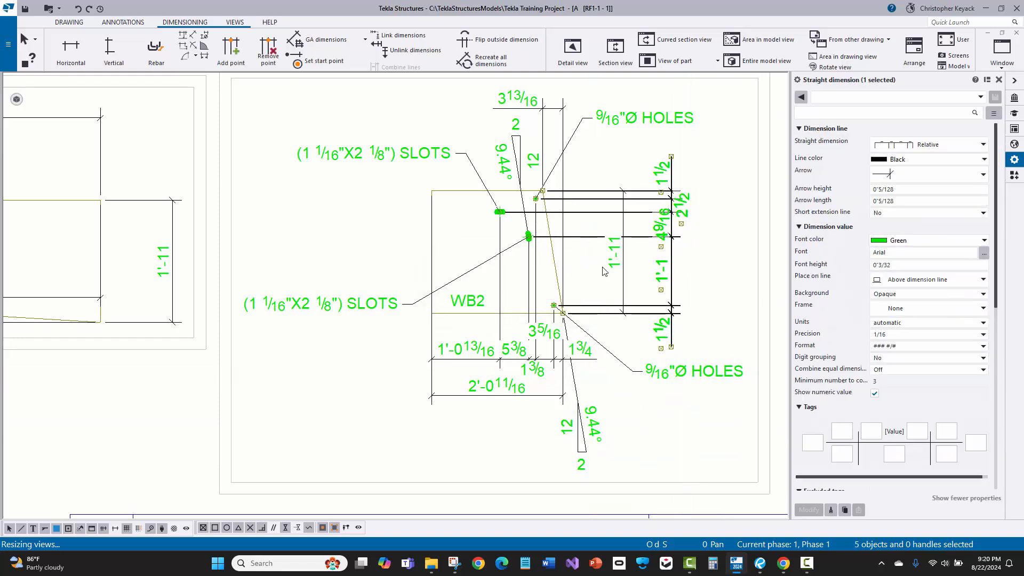
left_click_drag(613, 261, 712, 249)
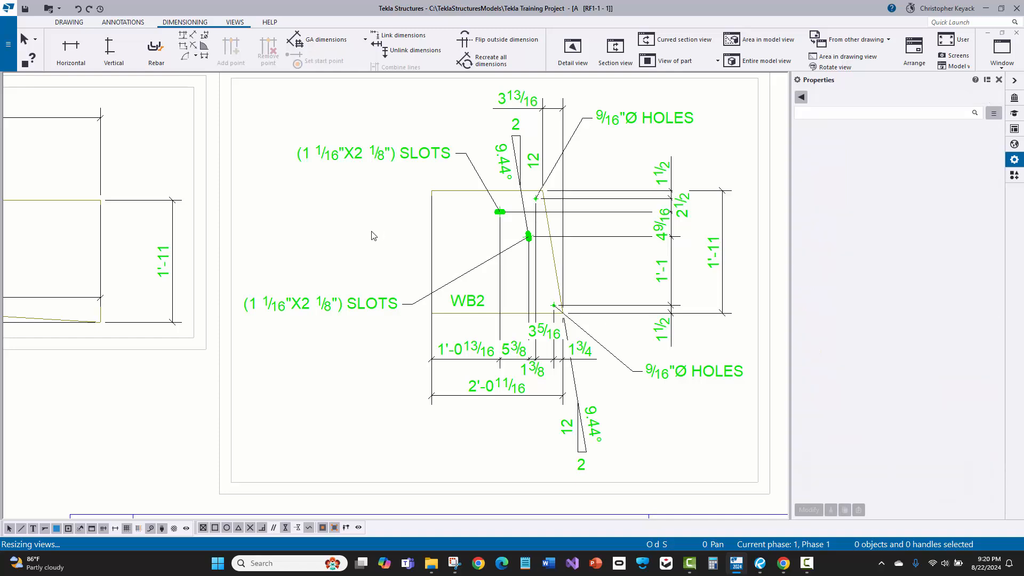
left_click(331, 337)
mouse_move(331, 337)
left_mouse_down()
mouse_move(333, 293)
mouse_move(339, 306)
left_mouse_up()
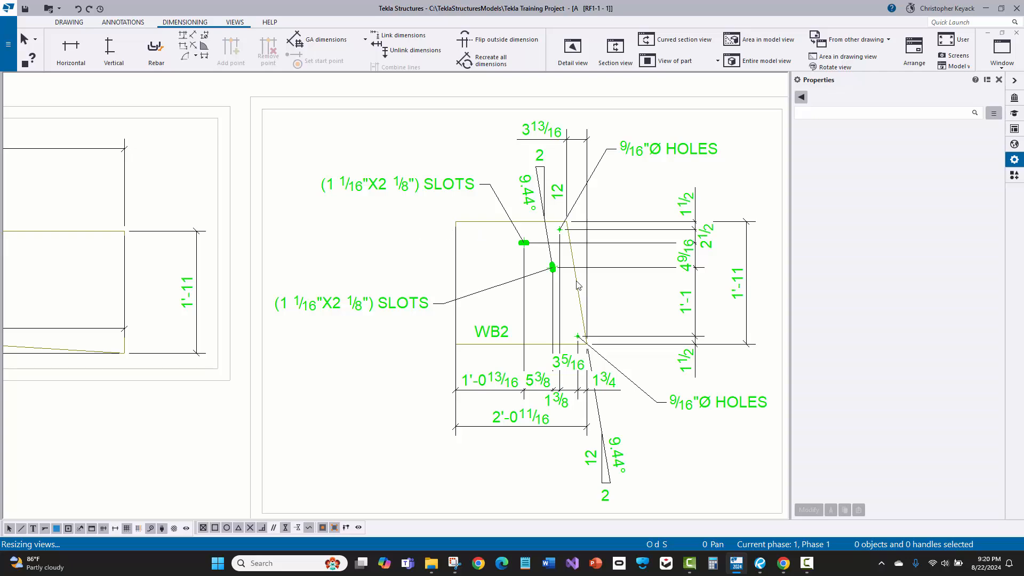
Step: Examine where WB2's upper angle dimension originates at the slot and how the view's dimensions read
left_click(529, 271)
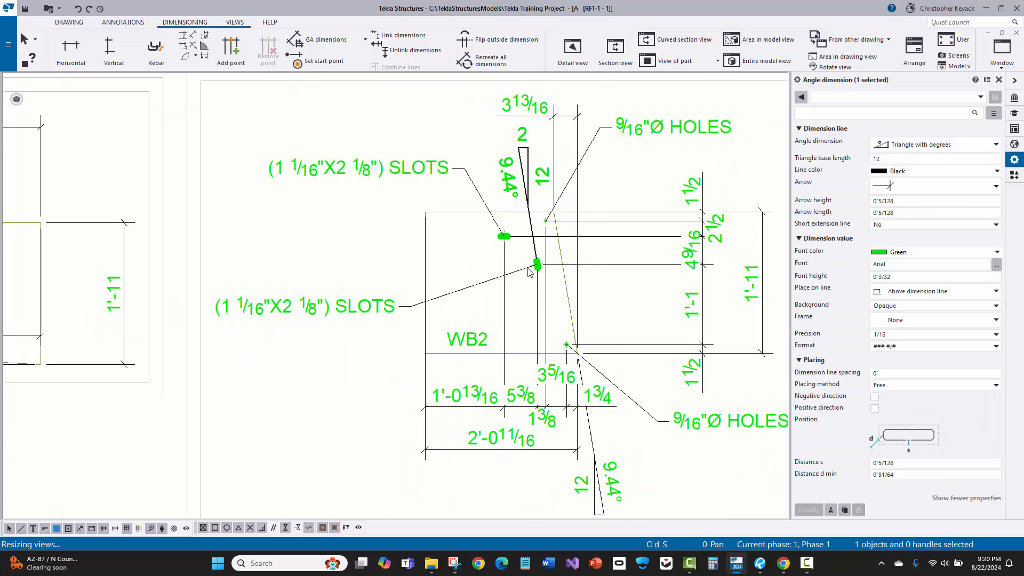
scroll(529, 271, "up", 2)
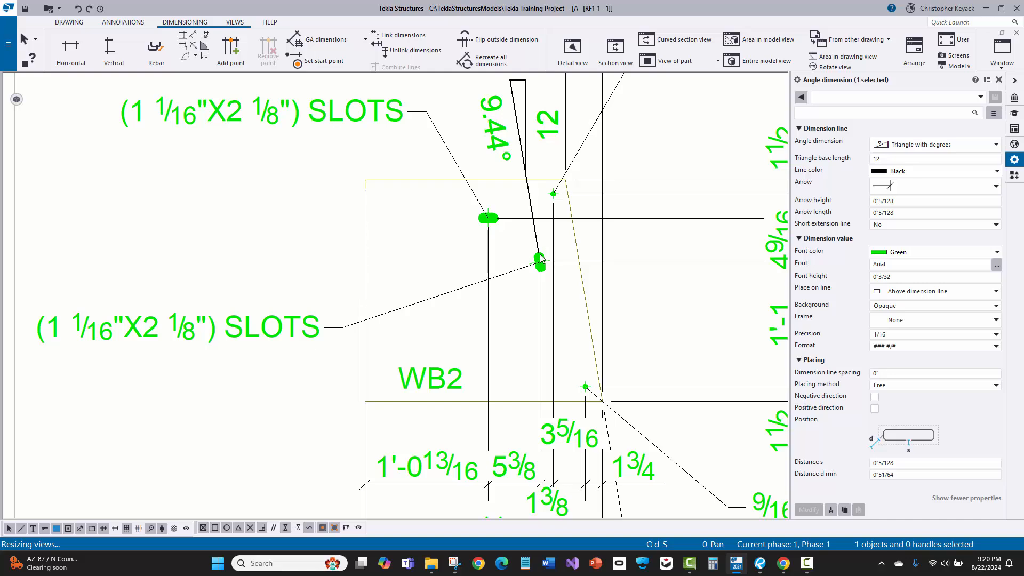
scroll(541, 258, "down", 2)
left_click(461, 262)
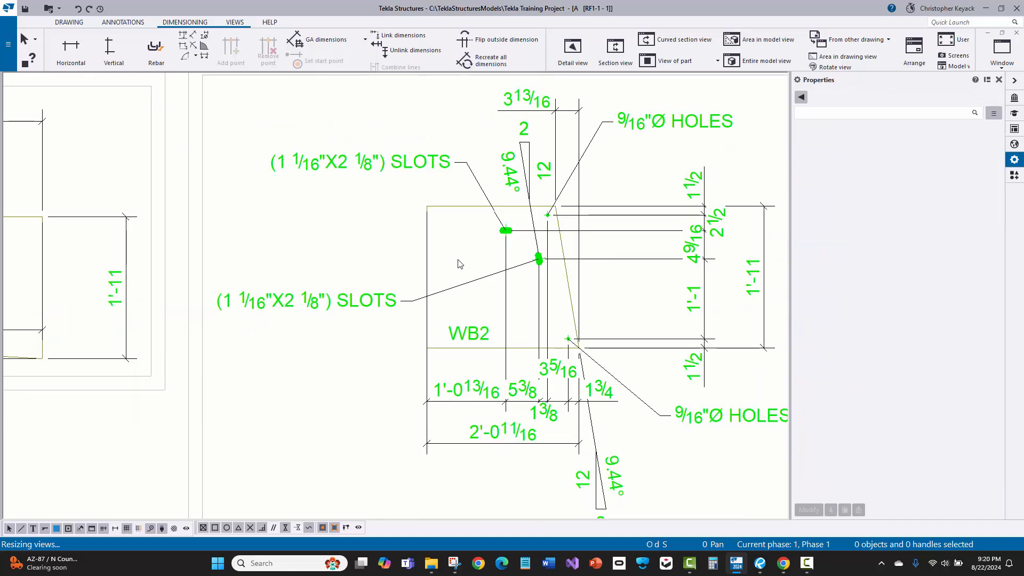
scroll(455, 265, "down", 2)
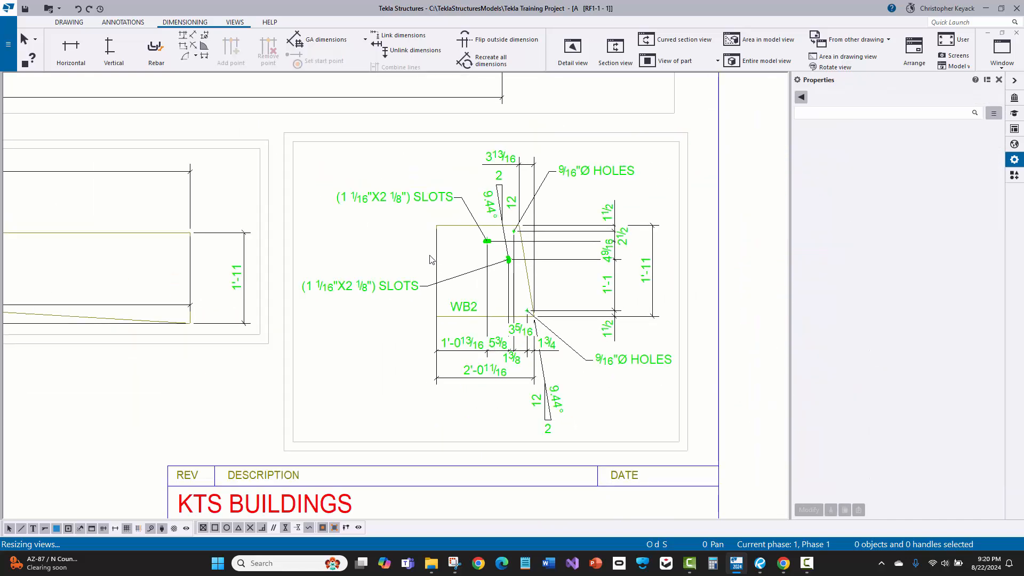
scroll(418, 260, "up", 1)
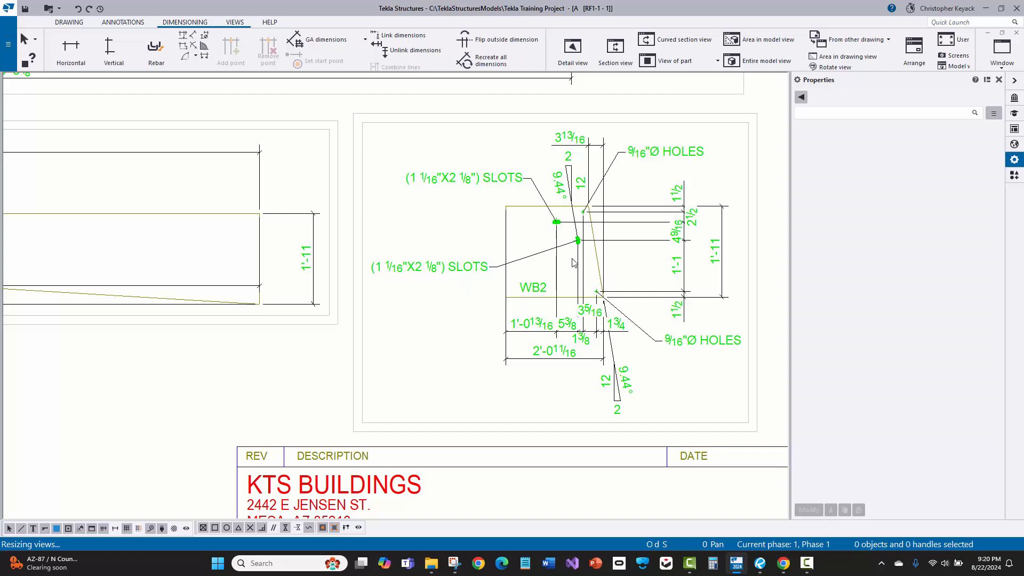
Step: In the WB1 single-part view, move the horizontal hole dimension chain below the plate
scroll(572, 261, "down", 4)
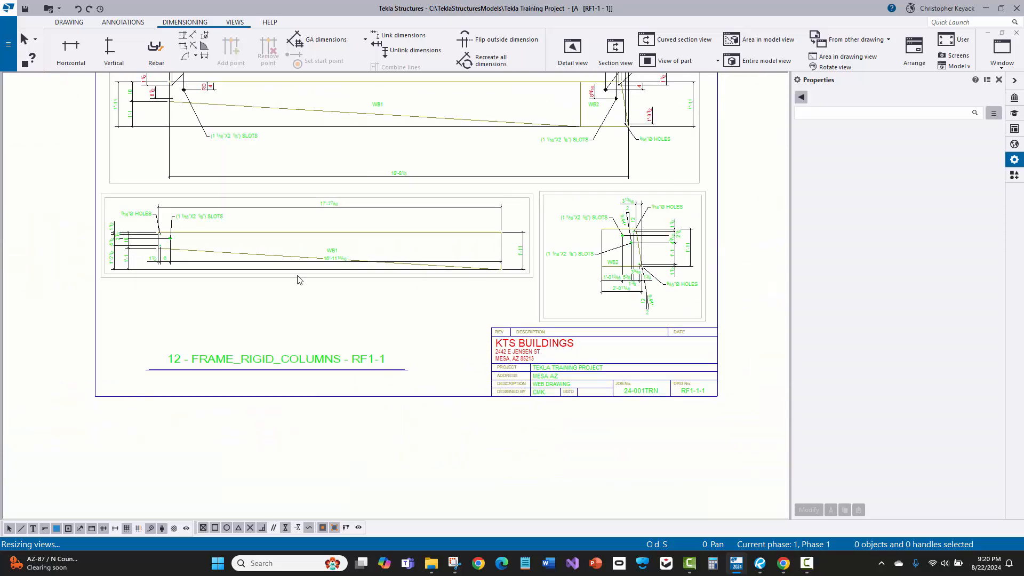
scroll(298, 280, "up", 2)
left_click(344, 268)
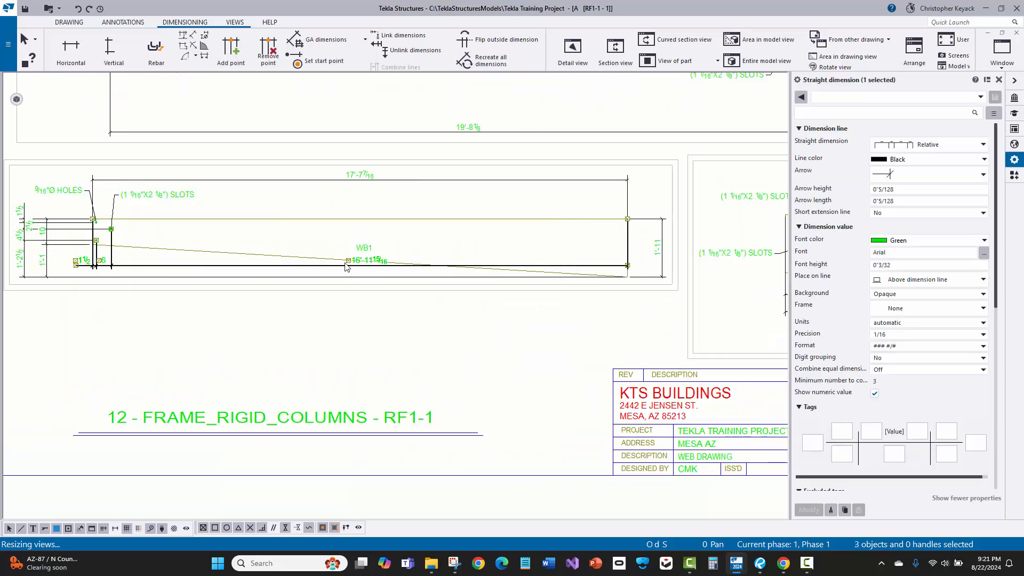
left_click_drag(345, 267, 336, 303)
left_click(345, 252)
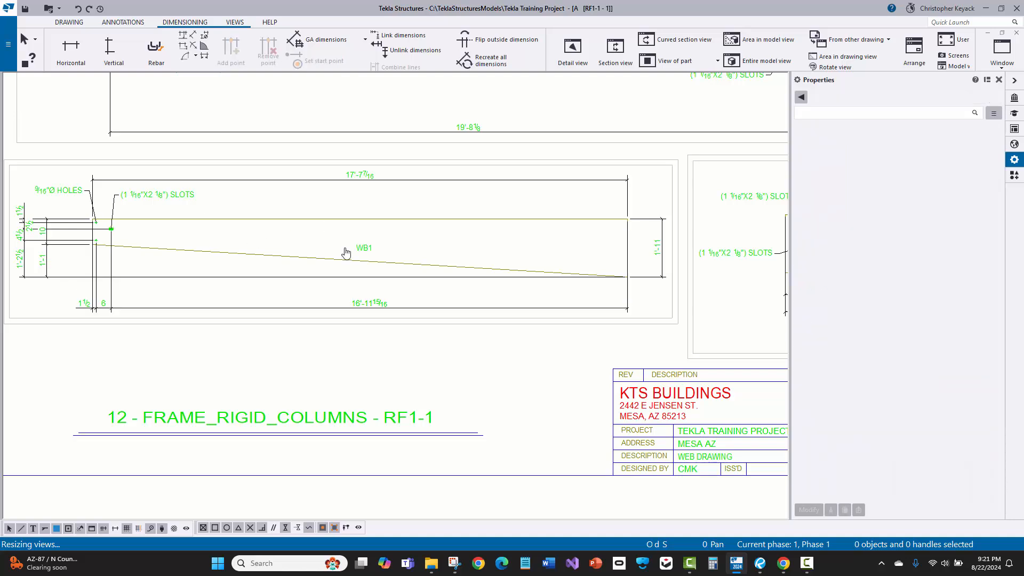
Step: Move the vertical hole dimension chain at WB1's left end inward, between the plate and the taper dimensions
scroll(346, 252, "up", 2)
left_click(241, 279)
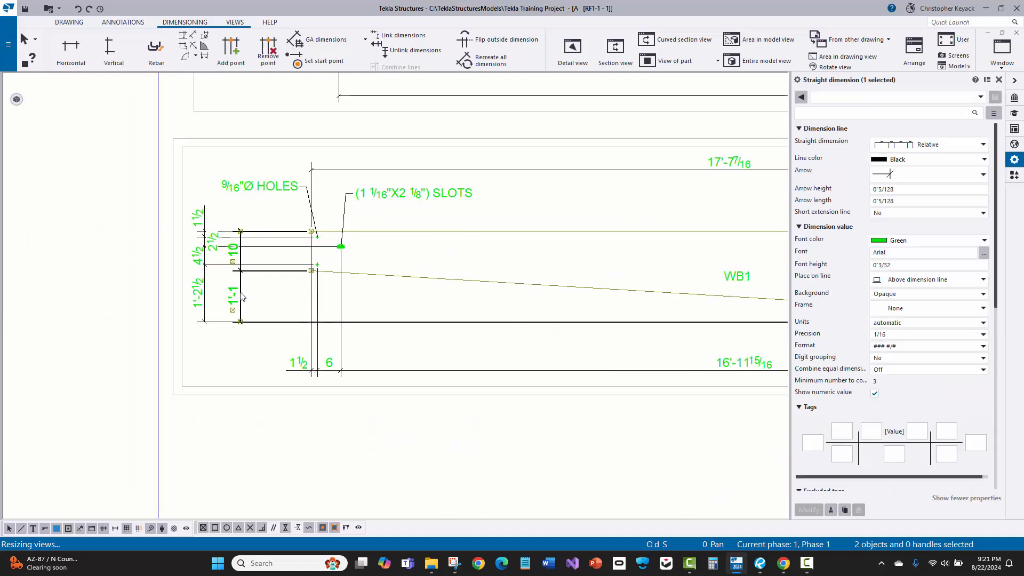
scroll(212, 263, "up", 2)
left_click(201, 284)
left_click_drag(201, 292, 312, 296)
left_click(288, 283)
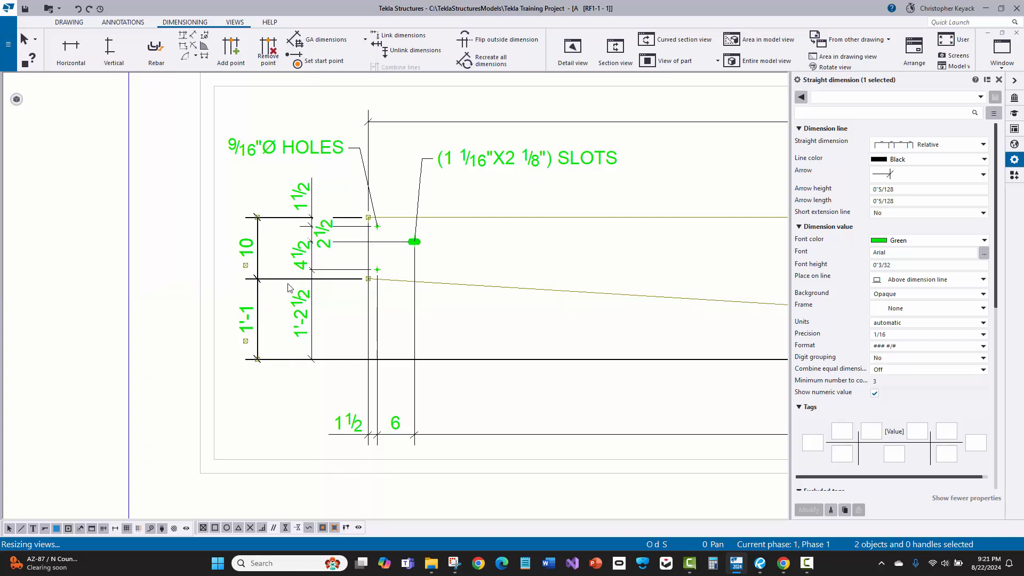
left_click(163, 268)
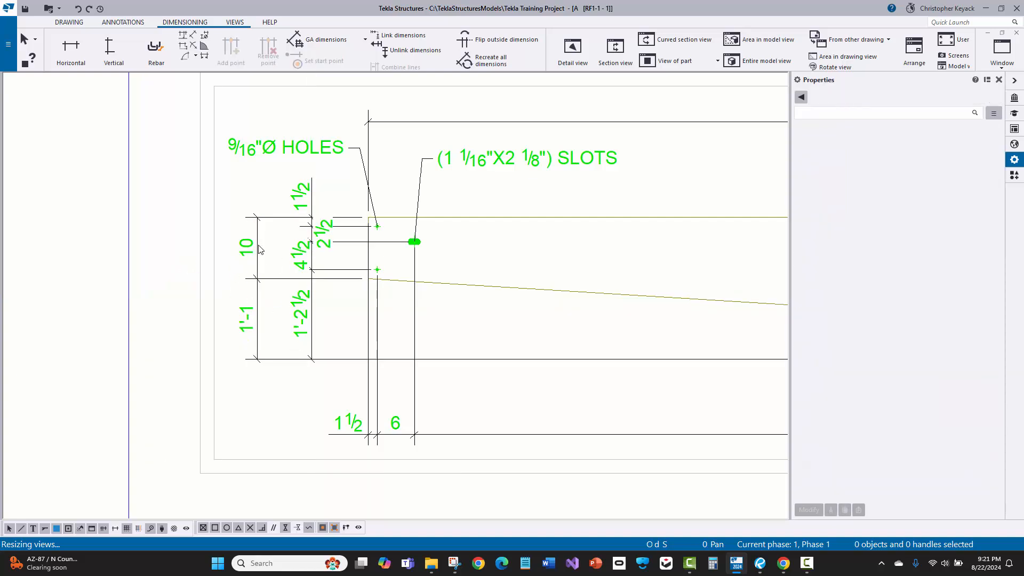
Step: Close the web drawing with its changes kept and marked ready for issuing, and open the document manager
scroll(261, 259, "down", 10)
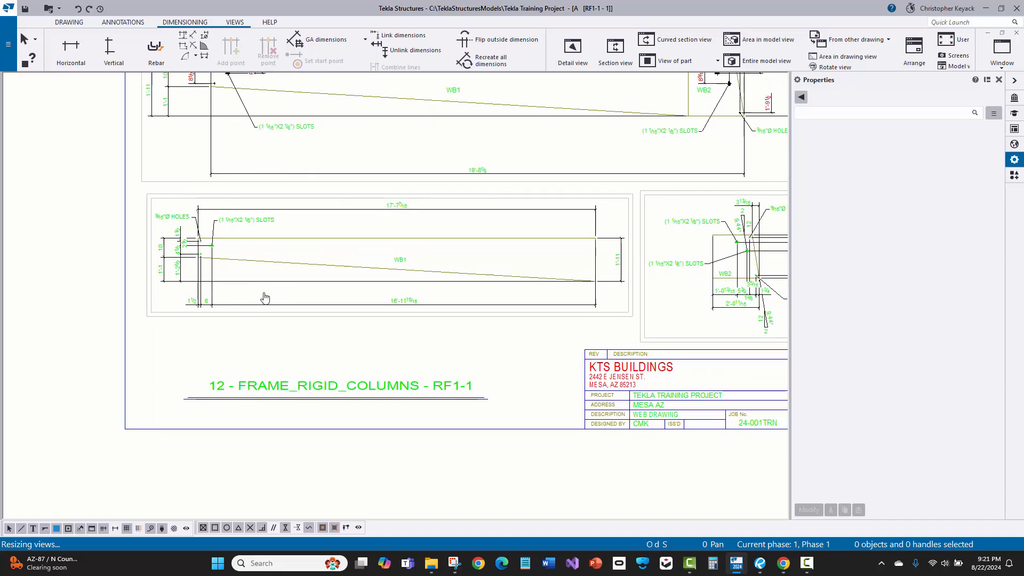
middle_click_drag(274, 284, 348, 315)
scroll(408, 260, "up", 1)
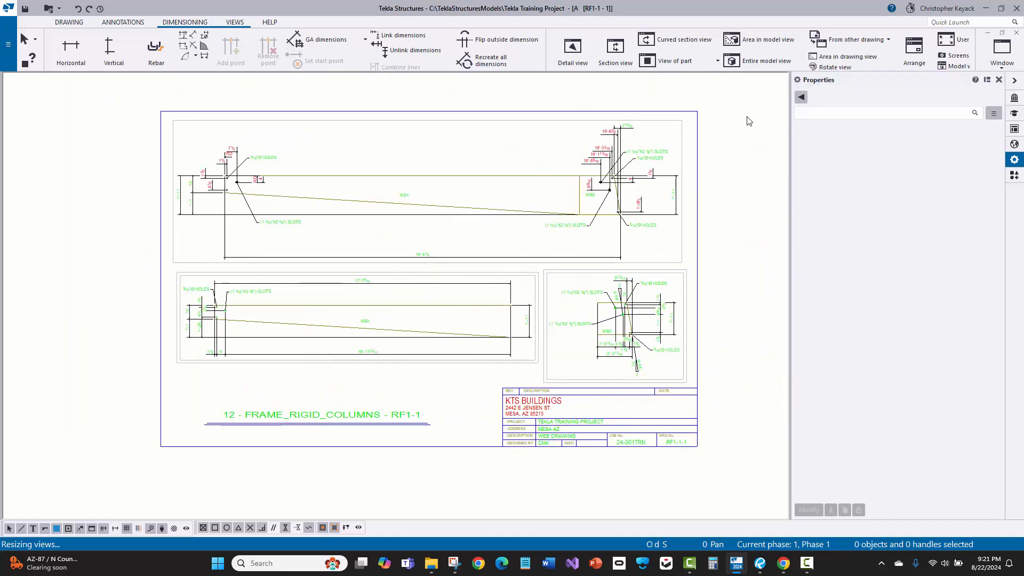
left_click(1016, 32)
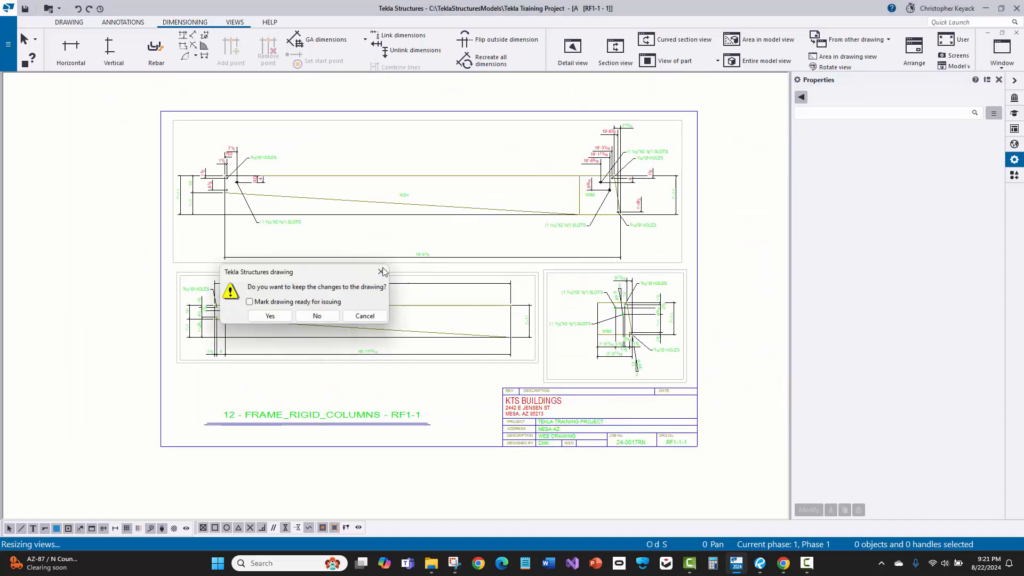
left_click(270, 316)
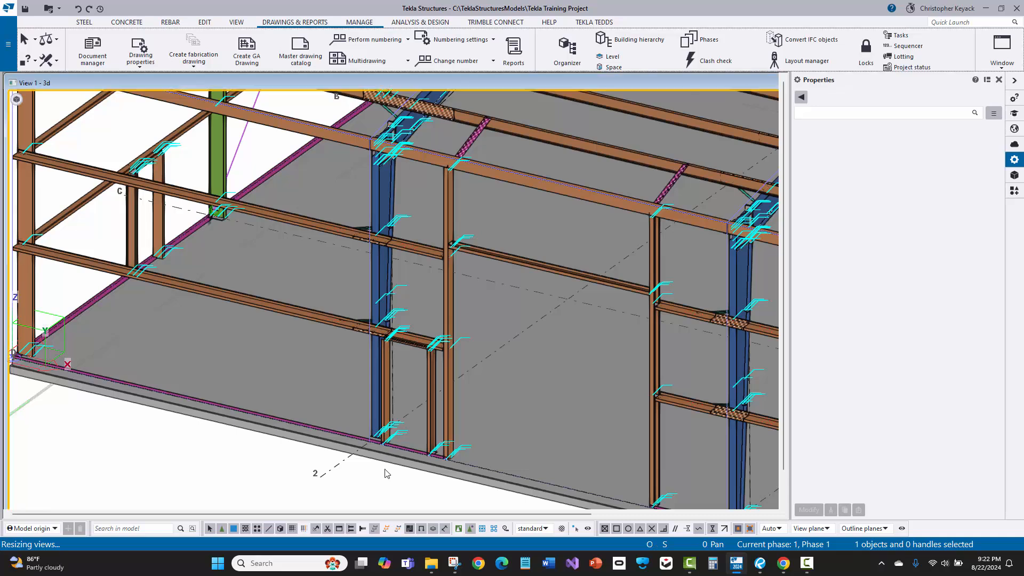
left_click(90, 52)
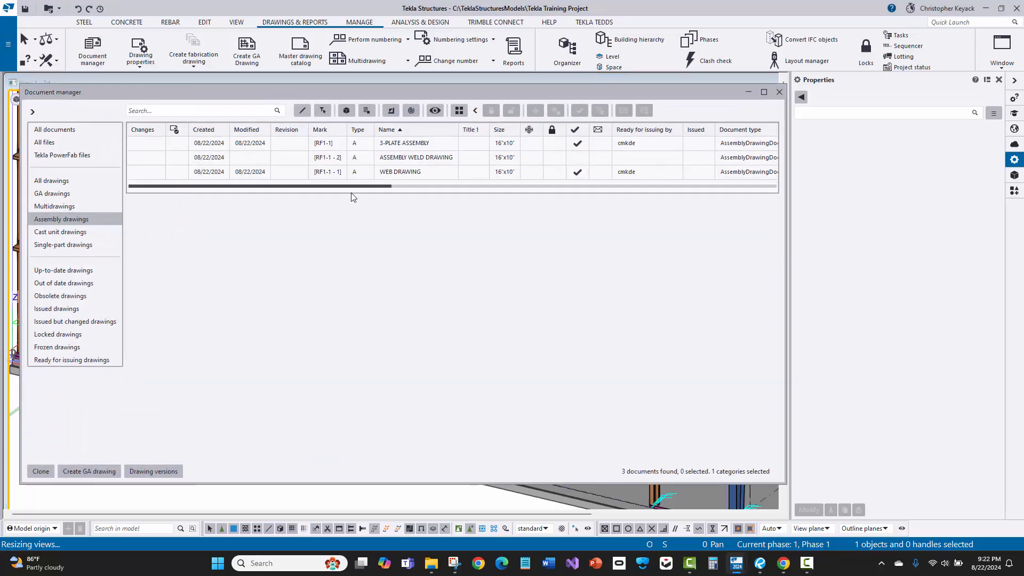
Step: Open the RF1-1 - 2 assembly weld drawing and minimize the document manager
left_click(367, 159)
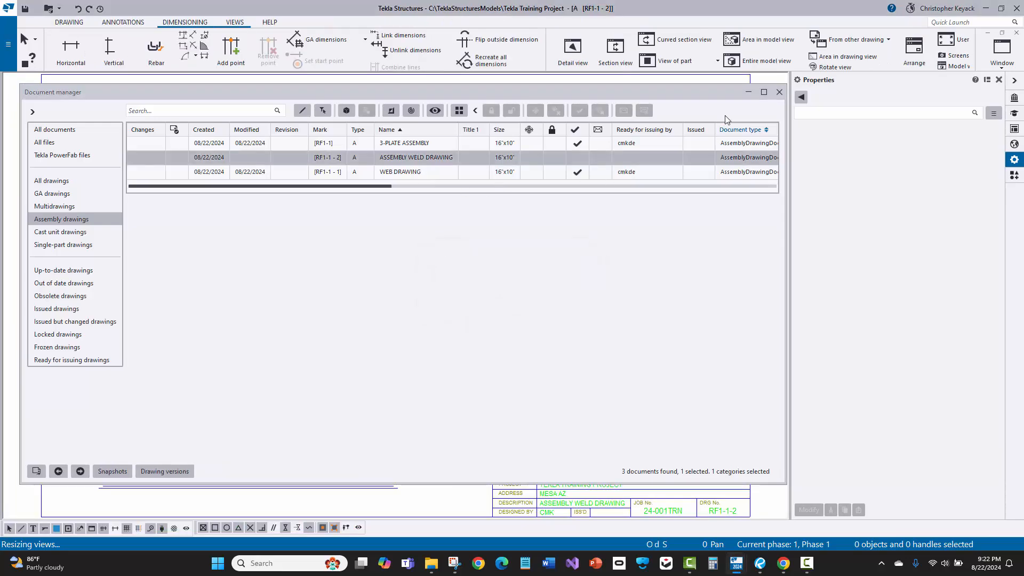
left_click(749, 92)
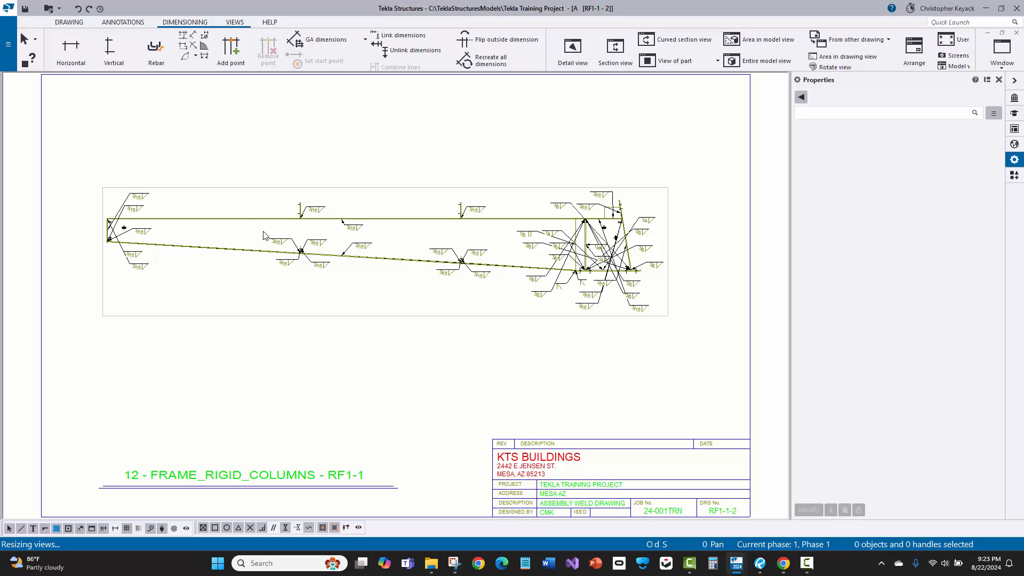
Step: Examine the crowded 3/16 weld marks at the column's base plate and where each leader points
scroll(122, 201, "up", 3)
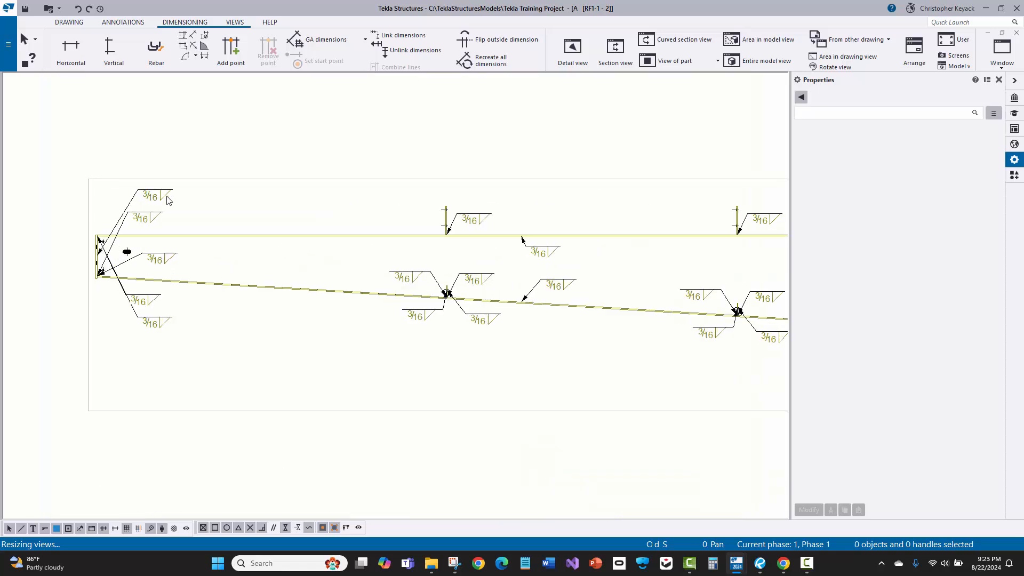
middle_click_drag(153, 192, 243, 183)
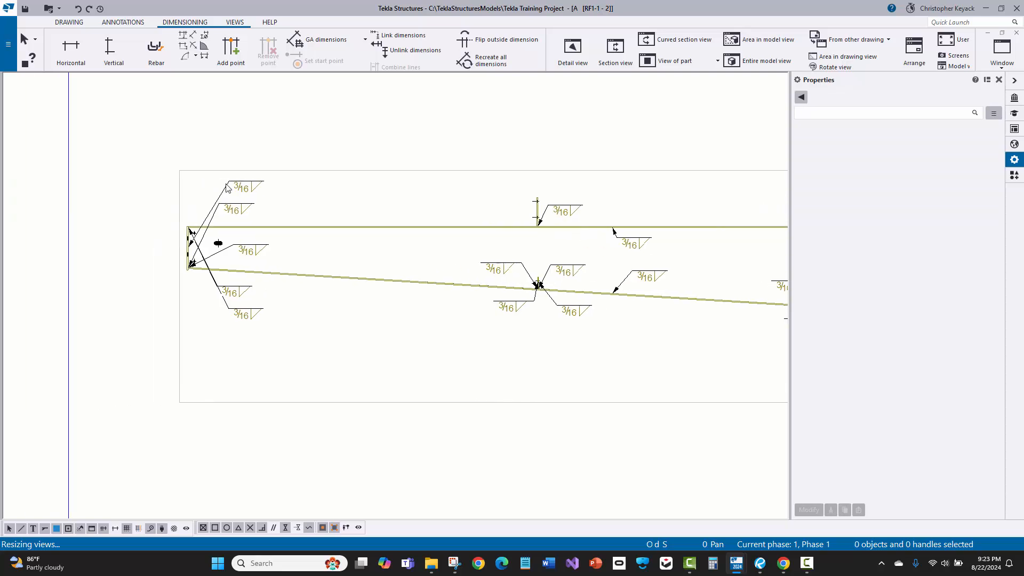
scroll(170, 184, "up", 2)
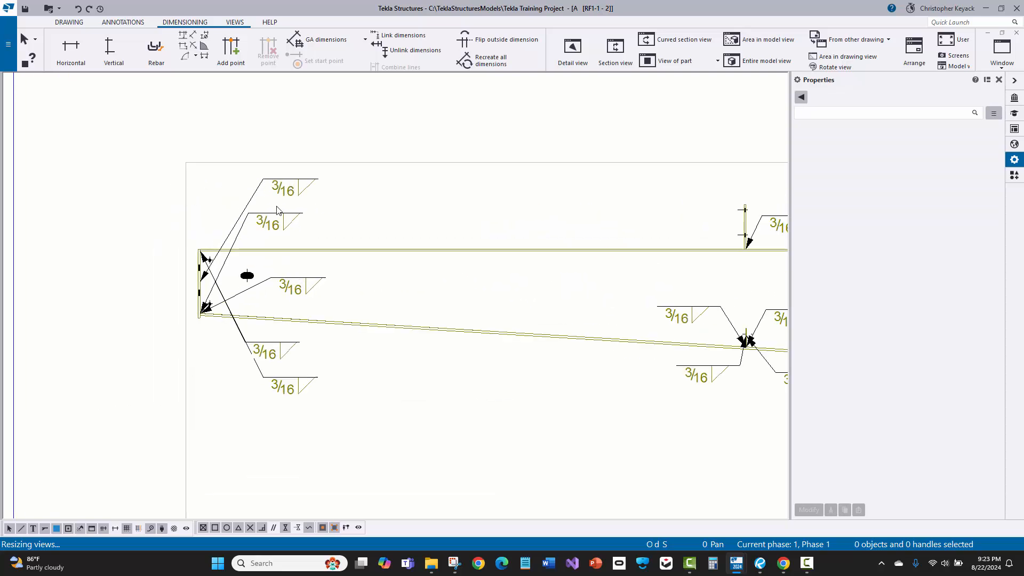
scroll(184, 232, "up", 1)
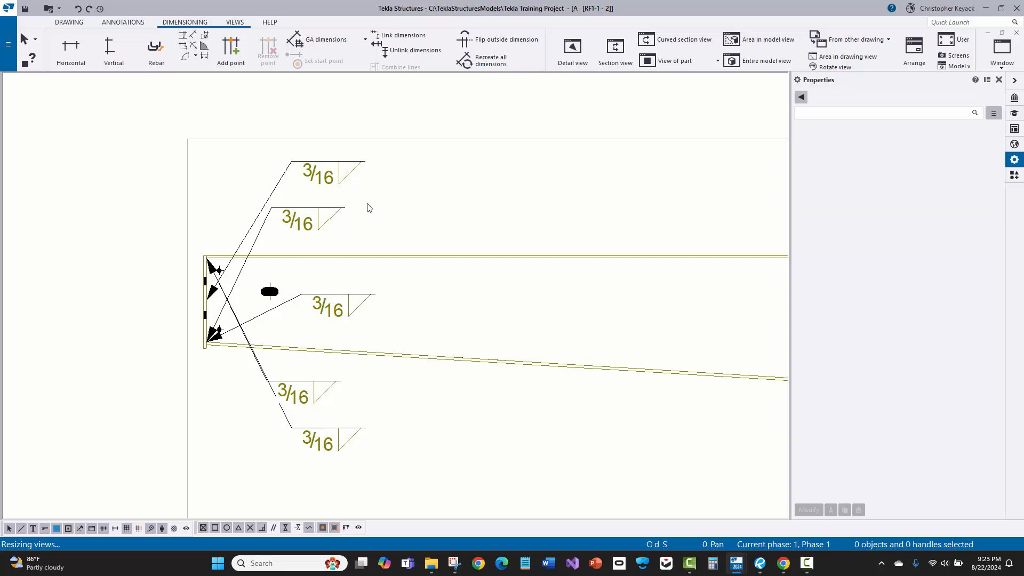
scroll(249, 338, "up", 1)
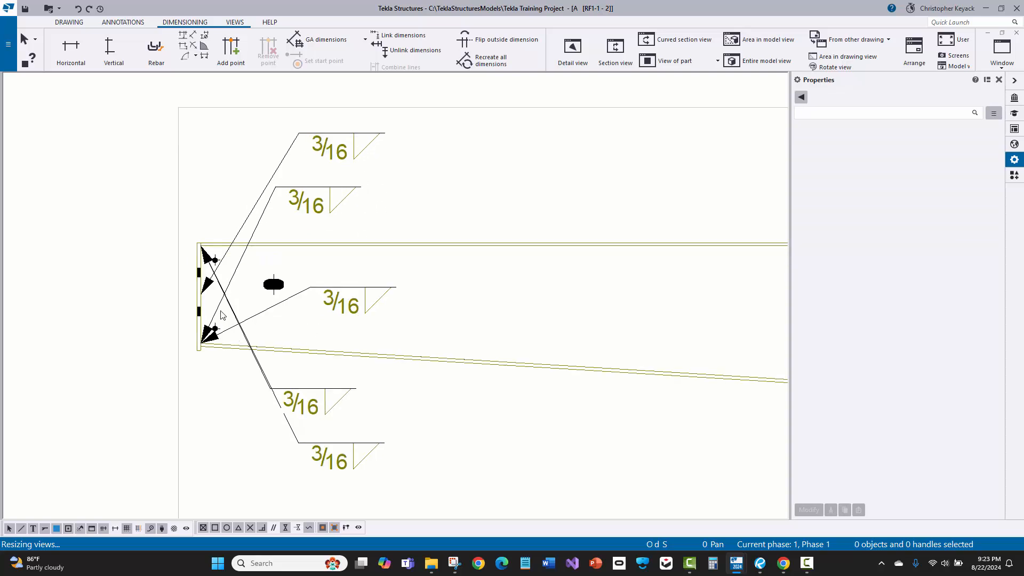
scroll(258, 206, "up", 1)
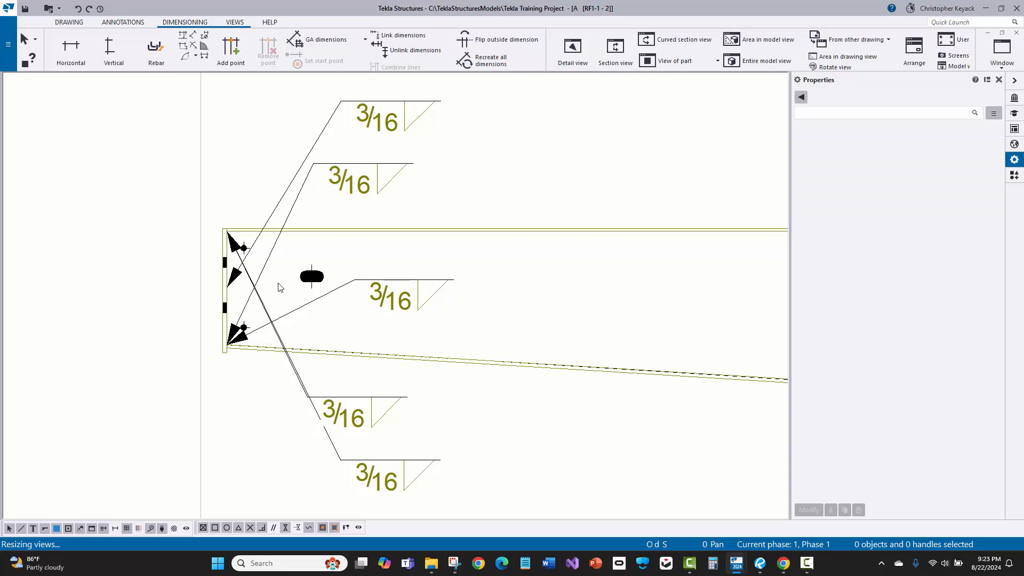
scroll(225, 237, "up", 2)
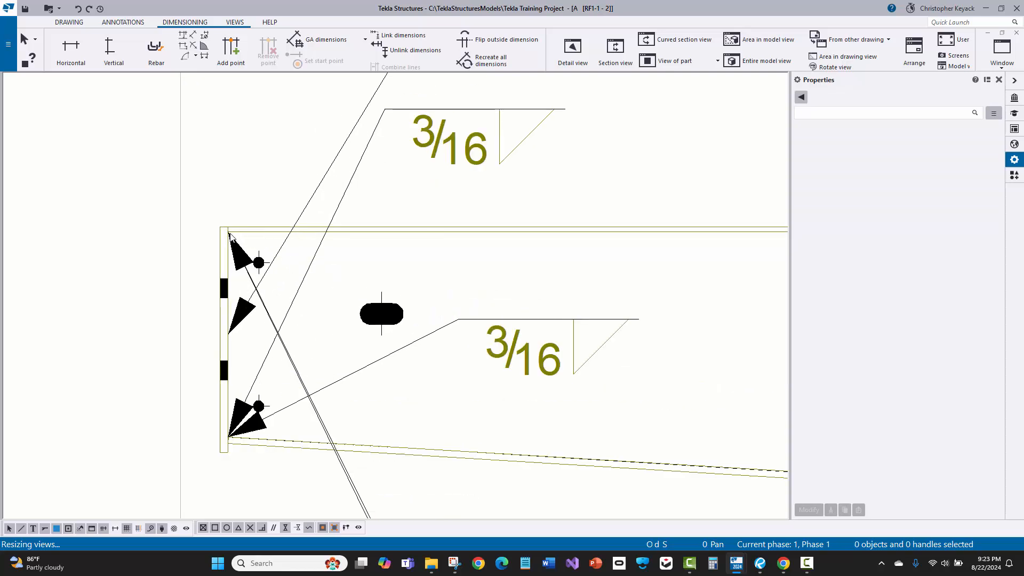
scroll(231, 236, "down", 2)
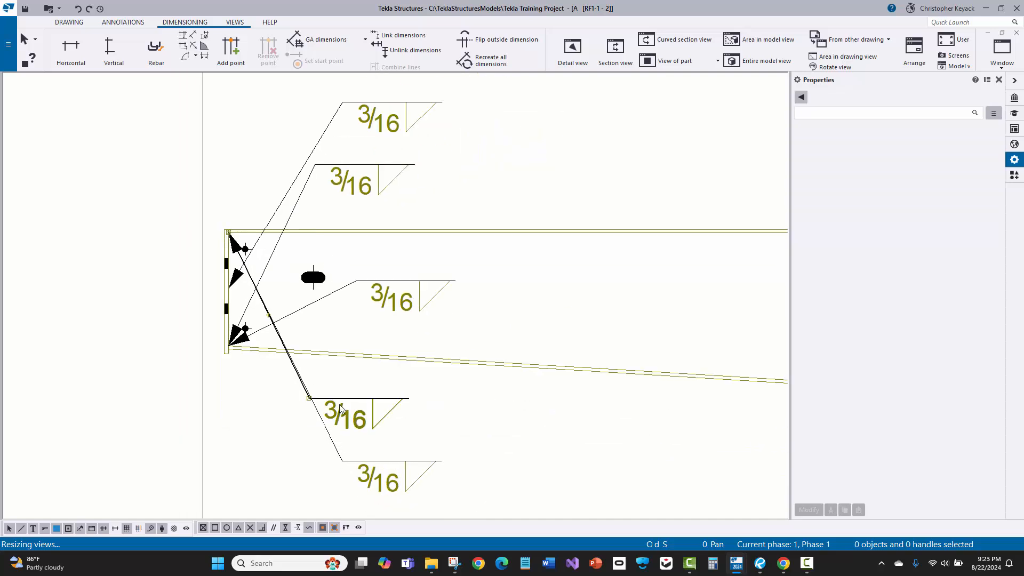
Step: Move one upper-corner weld mark at the base plate clear of its twin, and consolidate the two lower-corner marks into one
left_click_drag(341, 410, 403, 435)
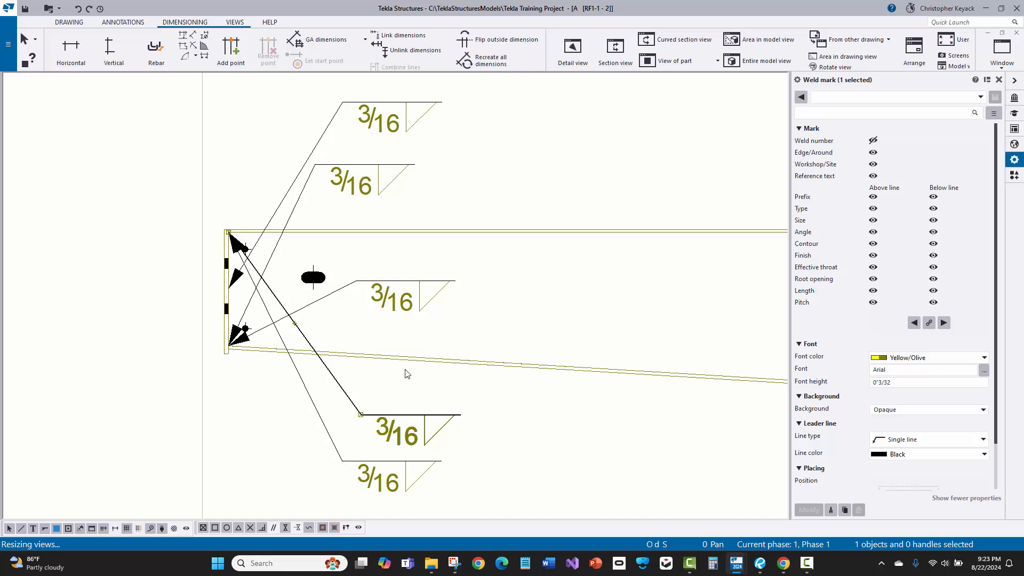
left_click(402, 386)
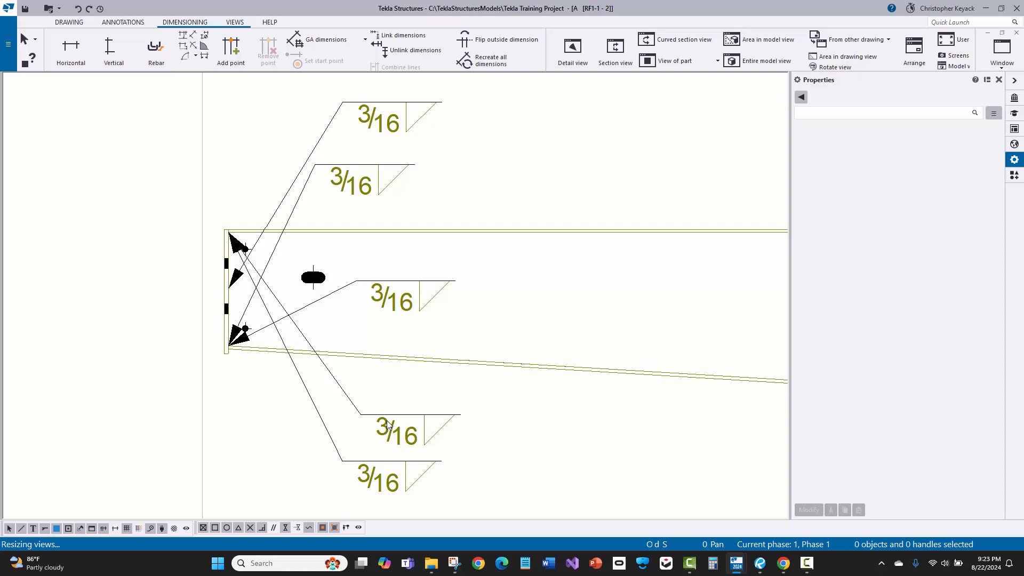
scroll(230, 346, "up", 4)
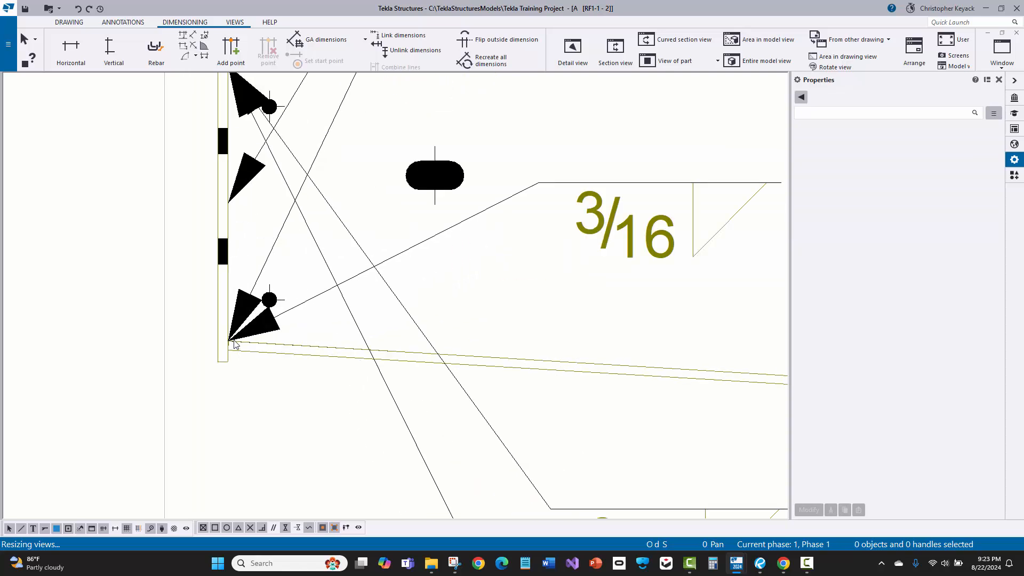
scroll(229, 346, "down", 3)
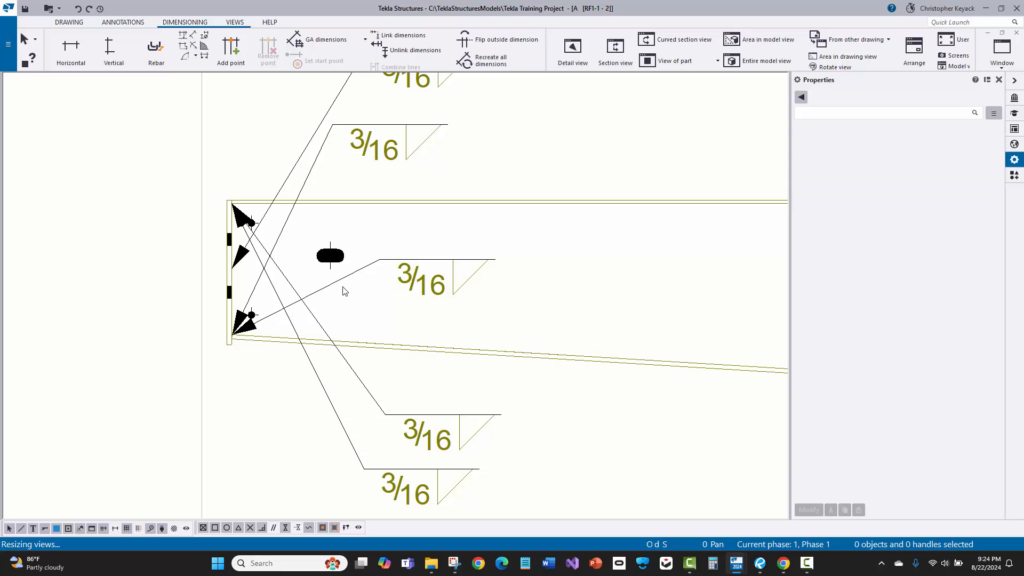
scroll(344, 291, "down", 1)
left_click(354, 176)
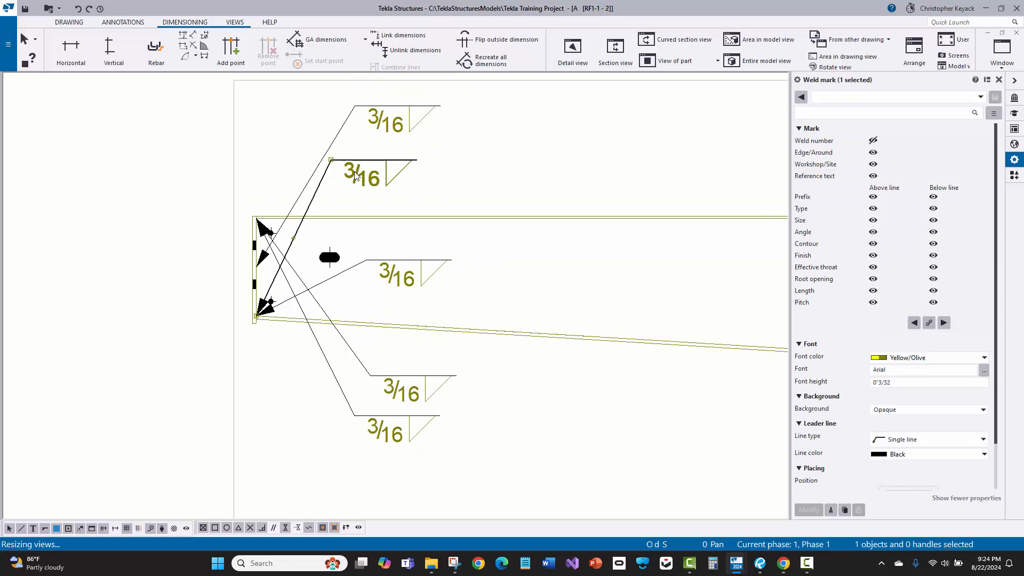
left_click_drag(355, 176, 395, 289)
Step: Merge the two 3/16 weld marks that point to the base plate's upper corner
left_click_drag(415, 355, 397, 417)
right_click(397, 417)
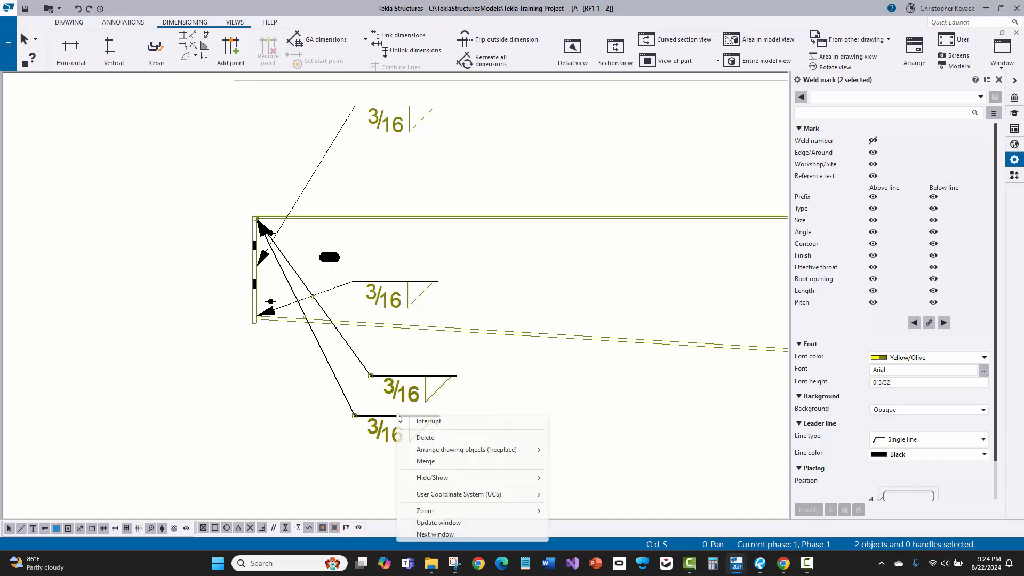
left_click(425, 438)
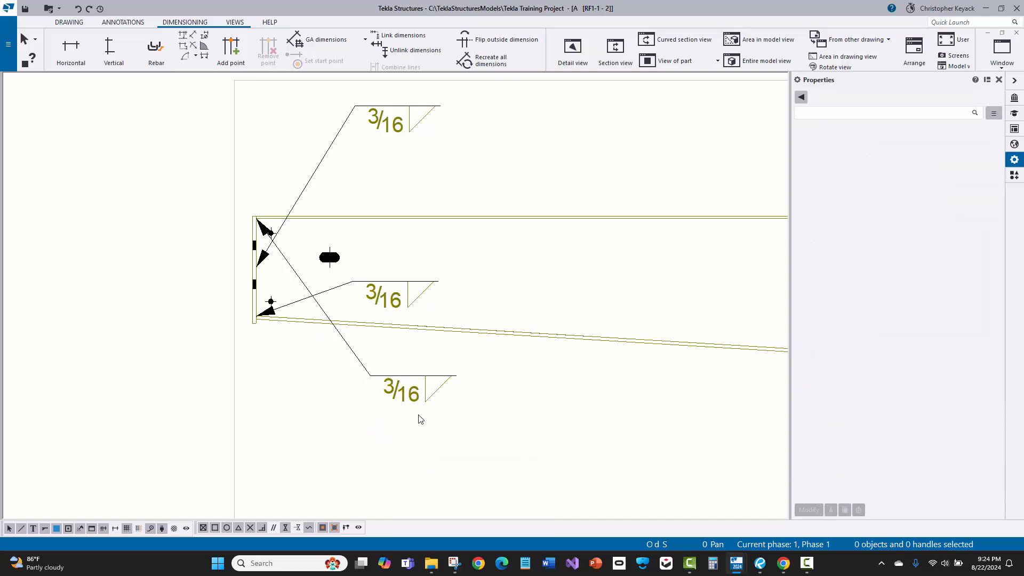
Step: Move the upper-corner weld mark above the straight flange and the mid-plate weld mark down inside the web
left_click_drag(415, 401, 369, 169)
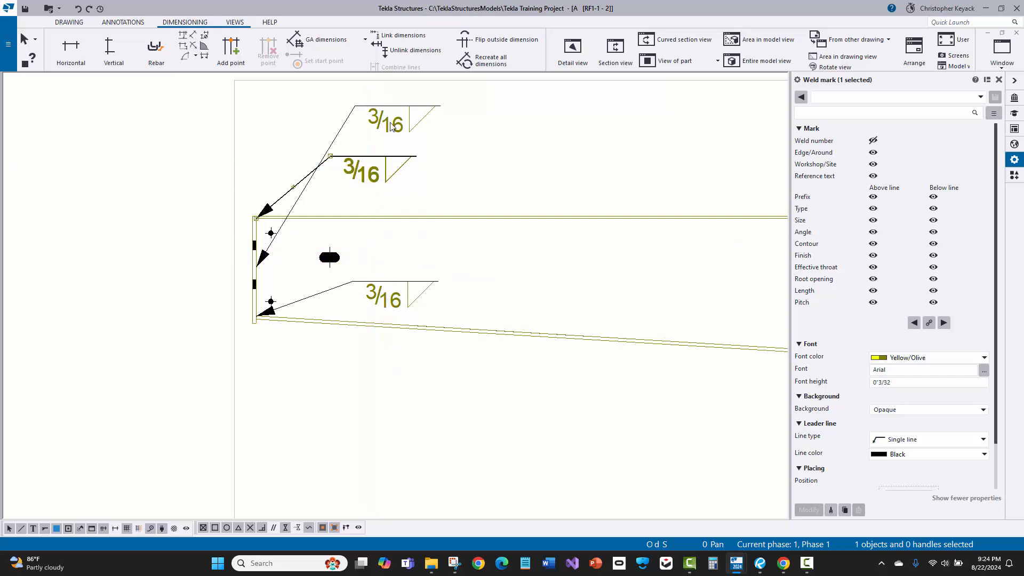
mouse_move(396, 115)
left_mouse_down()
mouse_move(400, 233)
mouse_move(382, 243)
left_mouse_up()
scroll(287, 200, "up", 2)
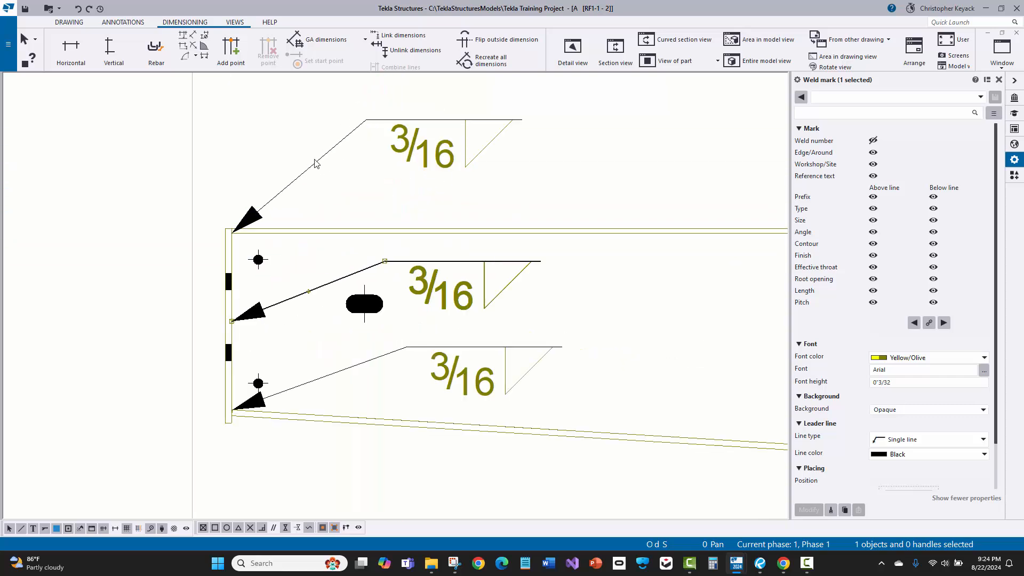
Step: Try bending one leader of the merged upper-corner weld mark into the web, and split the mark again
left_click(314, 164)
left_click_drag(299, 176, 311, 263)
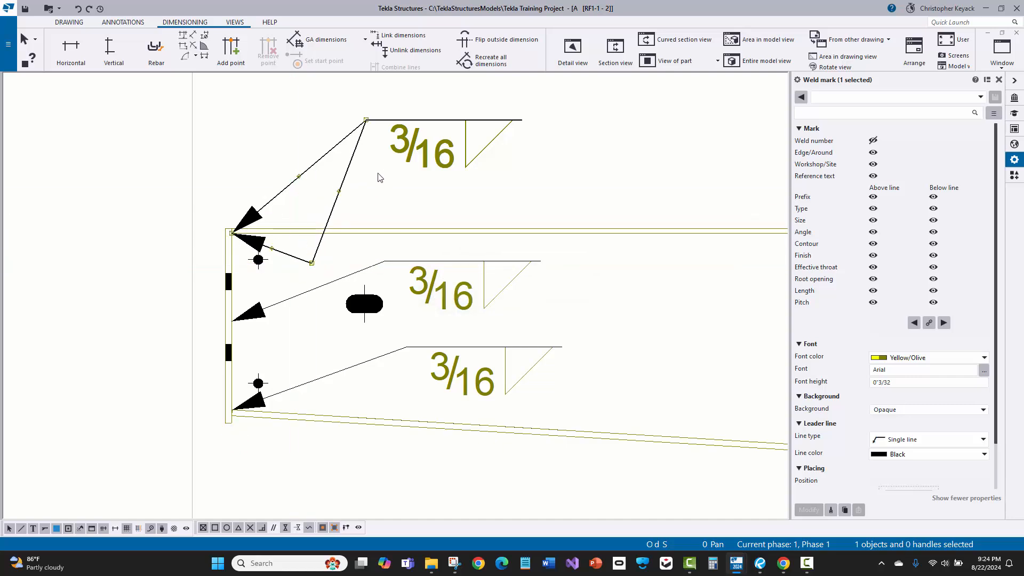
right_click(424, 141)
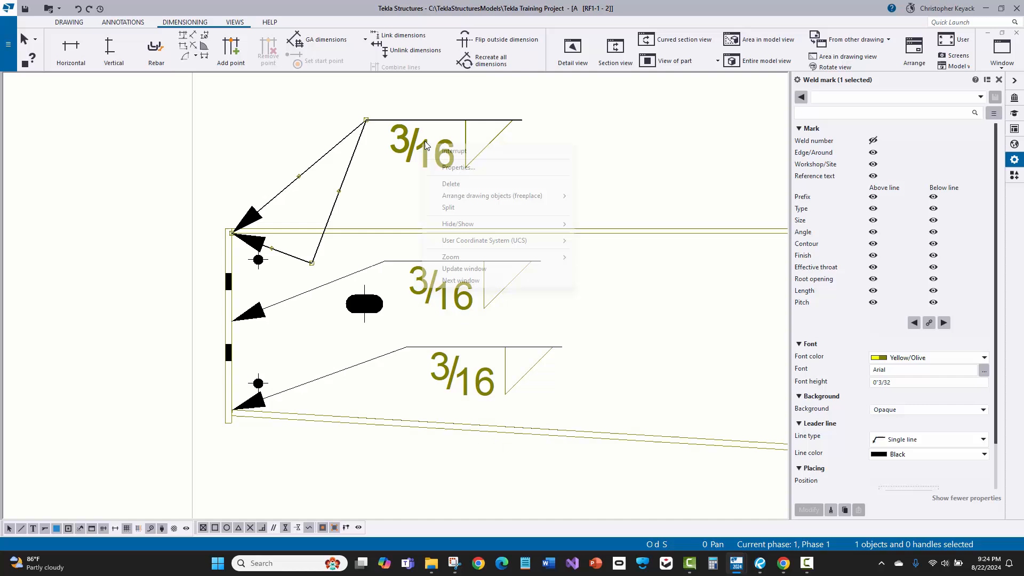
left_click(448, 207)
Step: Delete the lower duplicate of the upper-corner weld marks and move the remaining one above the straight flange
scroll(376, 192, "down", 3)
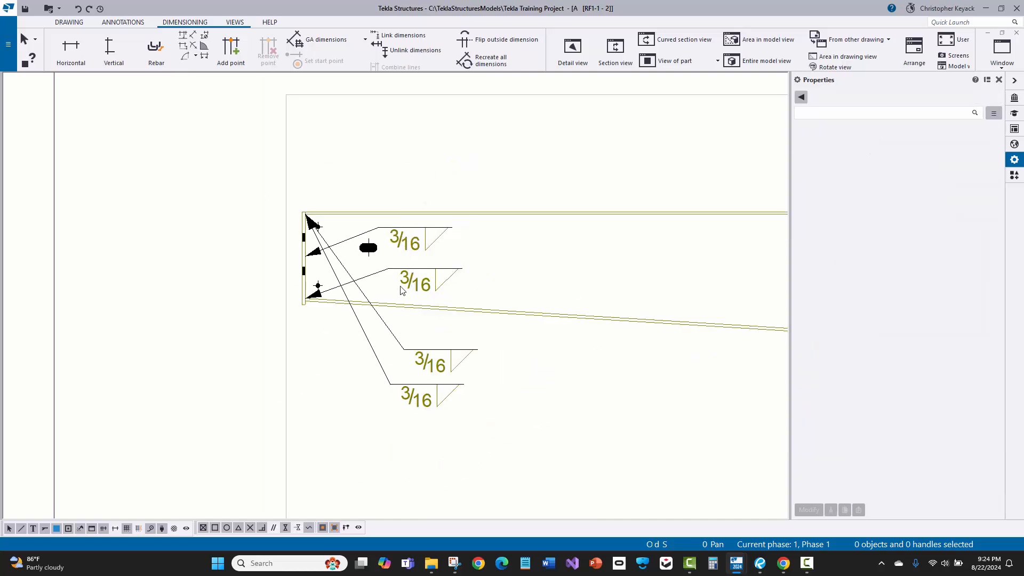
left_click(421, 392)
key("Delete")
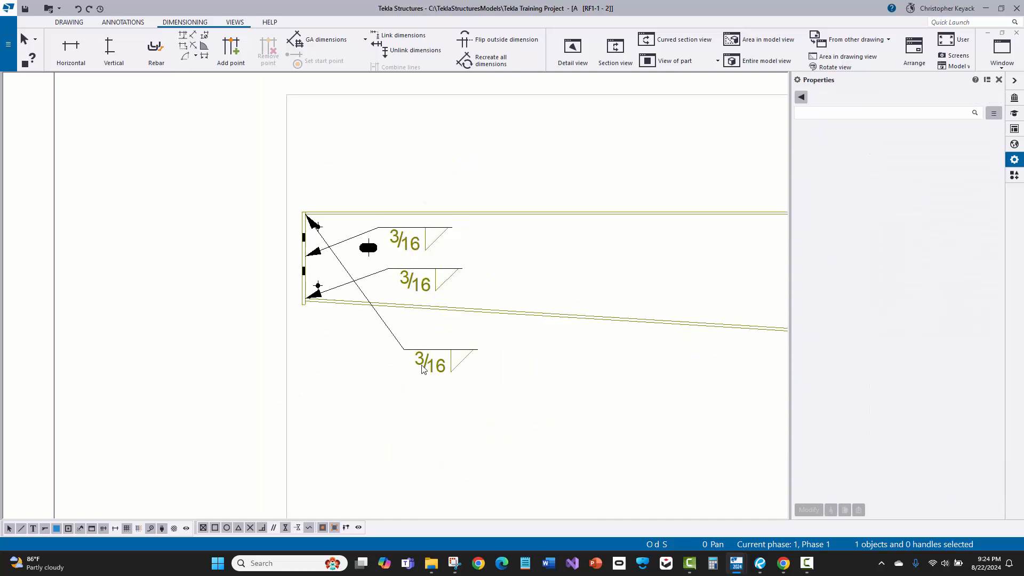
left_click(439, 371)
mouse_move(438, 371)
left_mouse_down()
mouse_move(347, 155)
mouse_move(393, 174)
left_mouse_up()
Step: Bend the upper-corner weld mark's leader so that its arrow reaches the base plate corner from inside the web
scroll(344, 200, "up", 3)
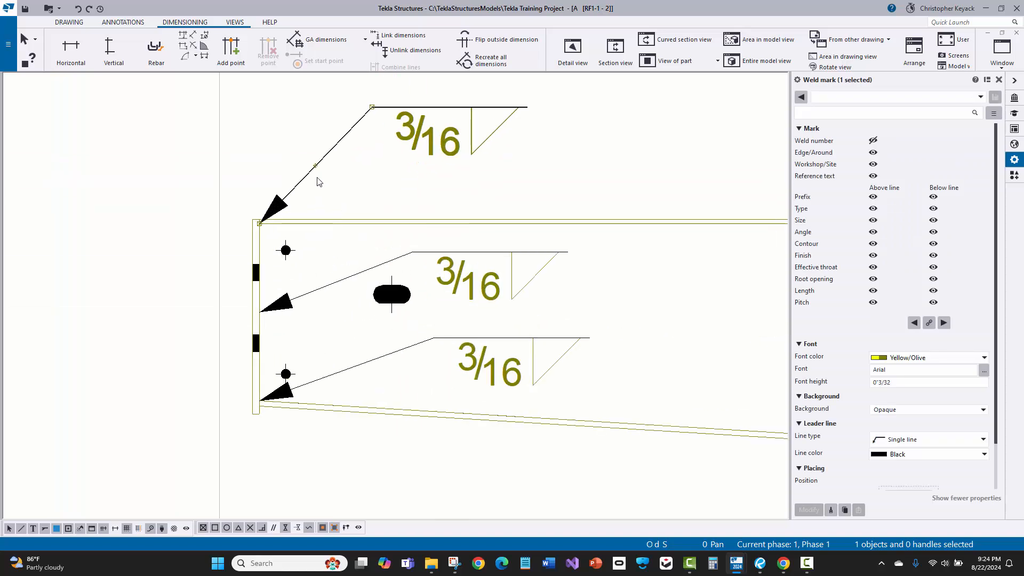
left_click(315, 167)
left_click_drag(316, 167, 334, 254)
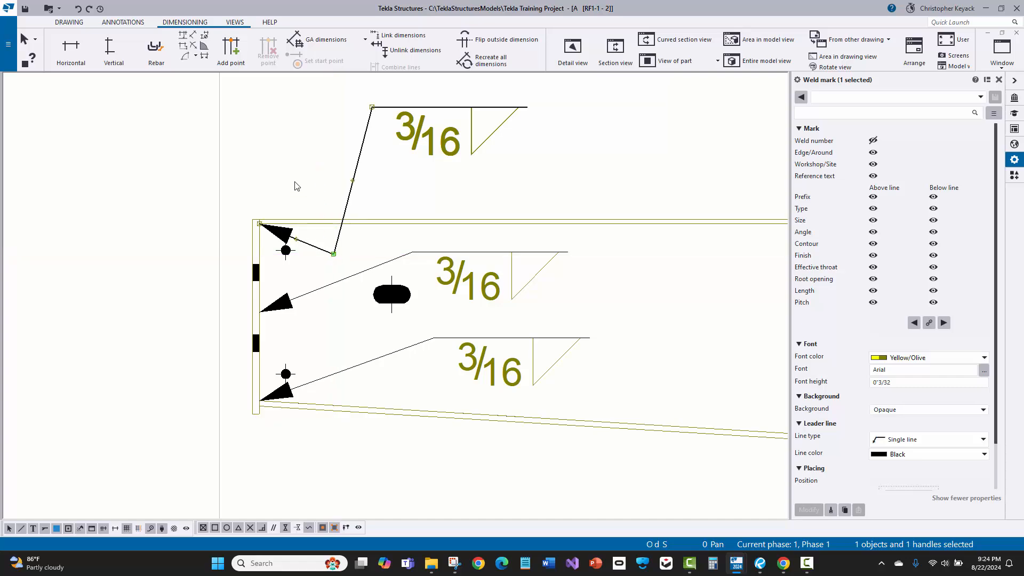
left_click(295, 187)
Step: Examine the weld marks at the clips along the middle of the column's two flanges
scroll(295, 206, "down", 11)
middle_click_drag(587, 251, 325, 250)
scroll(324, 250, "up", 1)
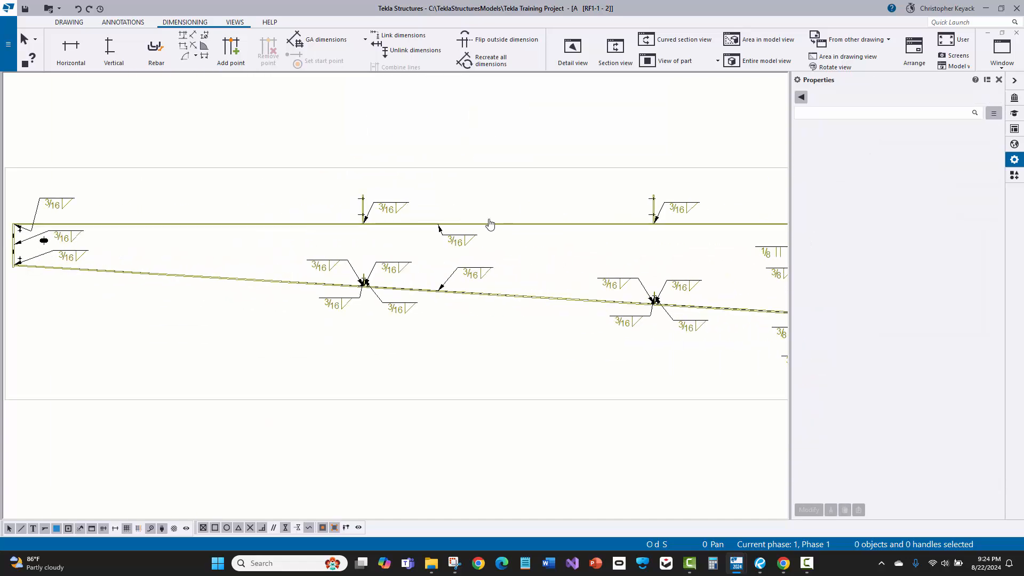
middle_click_drag(490, 224, 351, 207)
scroll(293, 192, "up", 2)
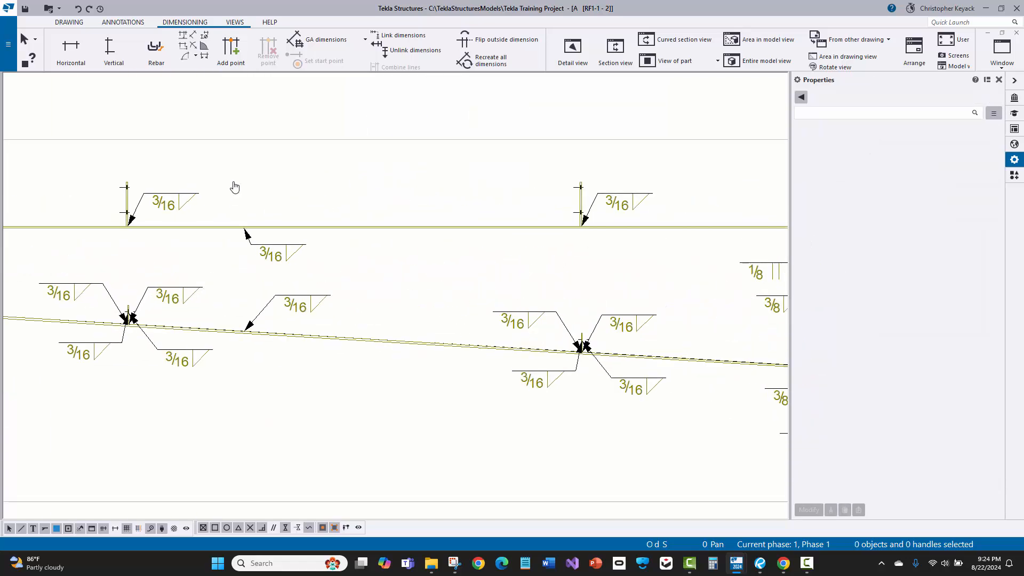
middle_click_drag(235, 187, 251, 165)
middle_click_drag(619, 174, 663, 171)
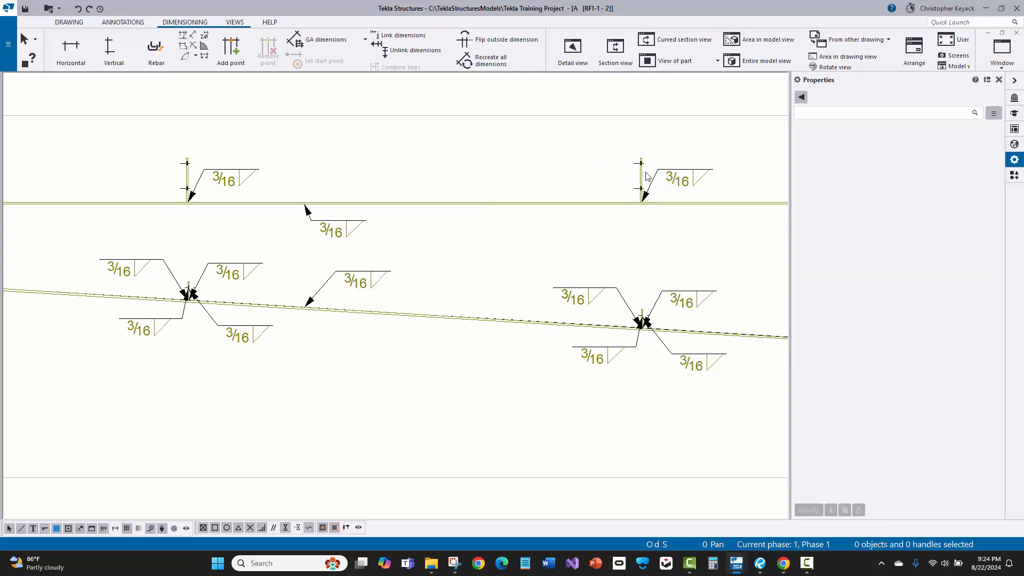
Step: Try deleting the weld mark at the second clip on the straight flange, and undo the deletion
left_click(694, 175)
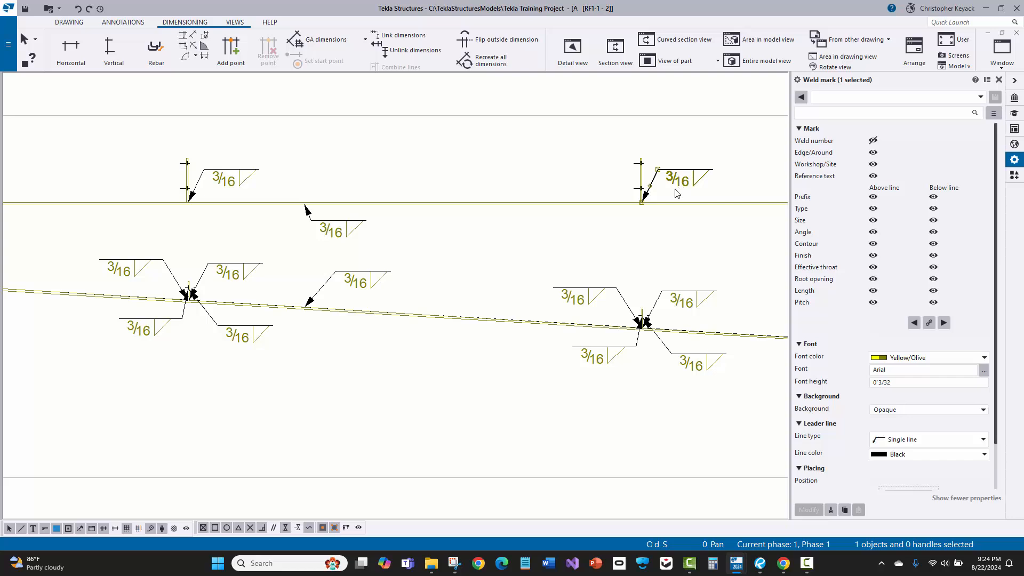
key("Delete")
key("ctrl+z")
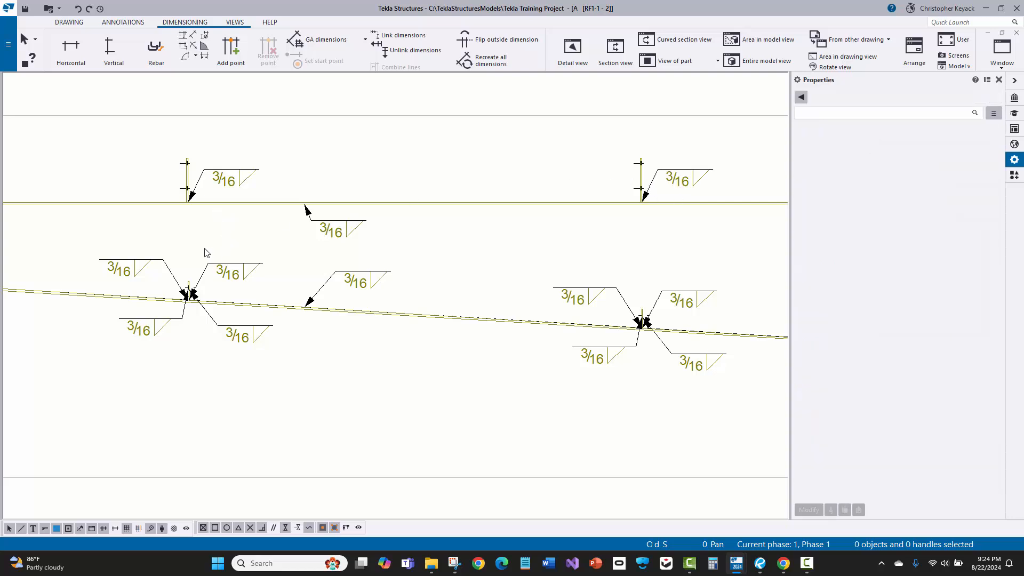
Step: At the first clip on the tapered flange, move the two weld marks below the flange above the upper pair, one on each side
middle_click_drag(228, 242, 332, 217)
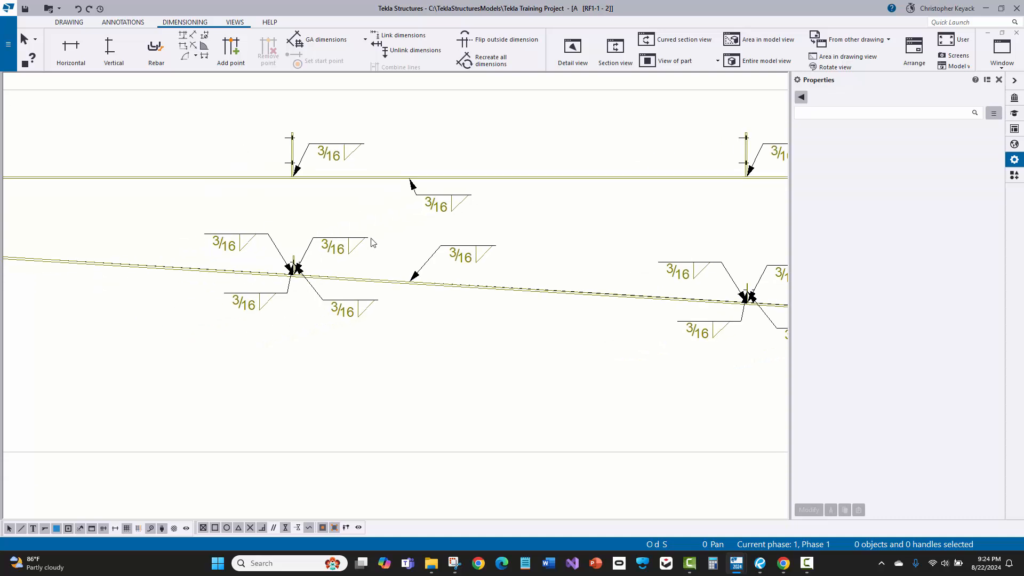
scroll(270, 246, "up", 3)
scroll(283, 256, "up", 3)
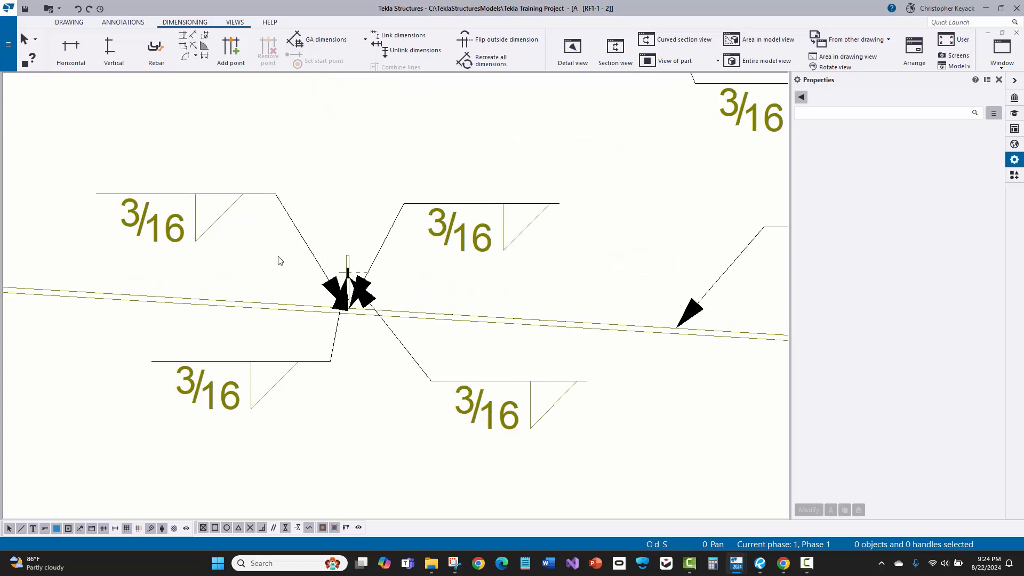
left_click(197, 222)
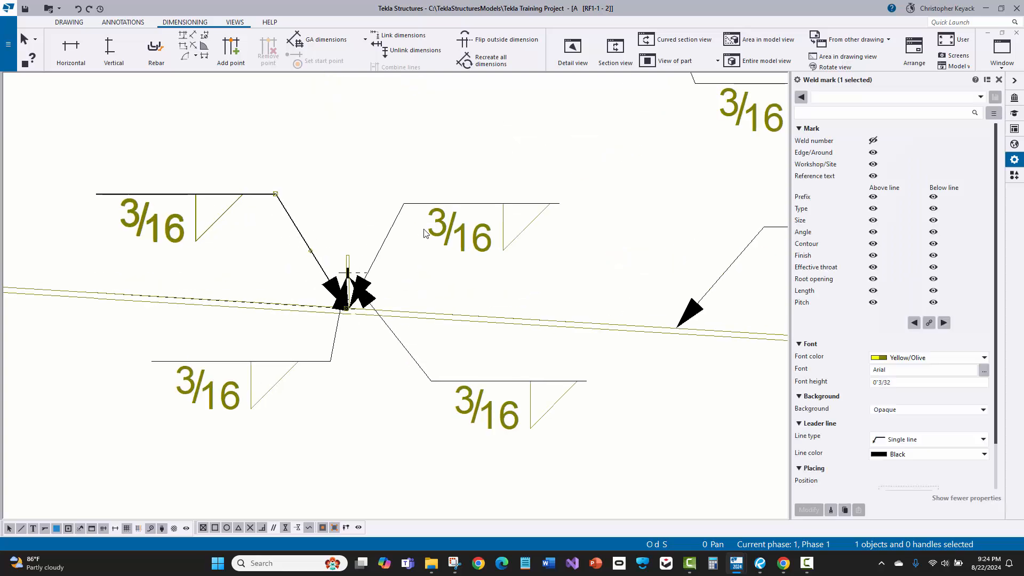
left_click(252, 364)
left_click_drag(251, 365, 355, 122)
left_click(483, 404)
left_click_drag(484, 404, 304, 131)
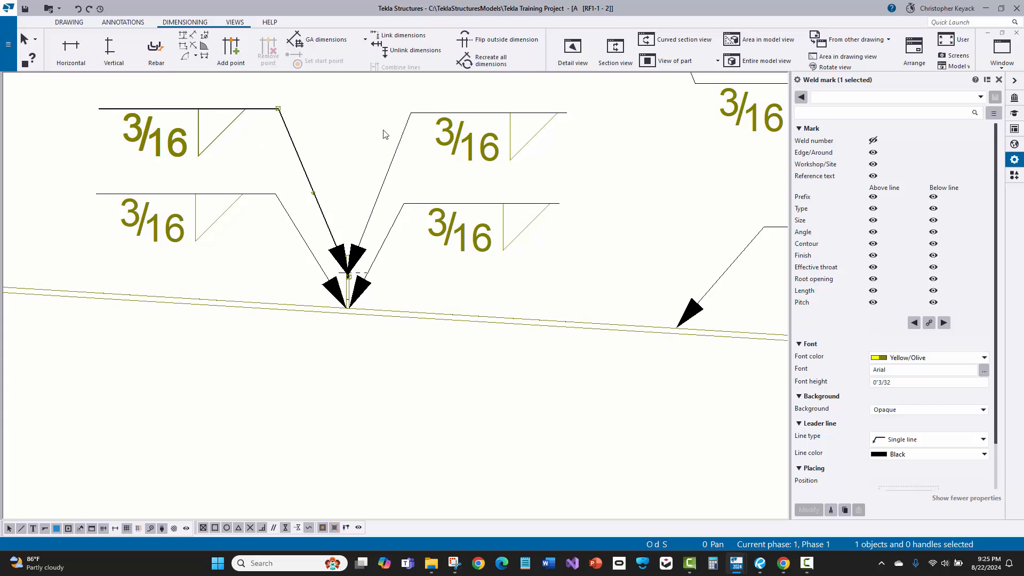
Step: Merge the two upper 3/16 weld marks at the clip into one mark and bend its second leader line out to the right
left_click(462, 136, "ctrl")
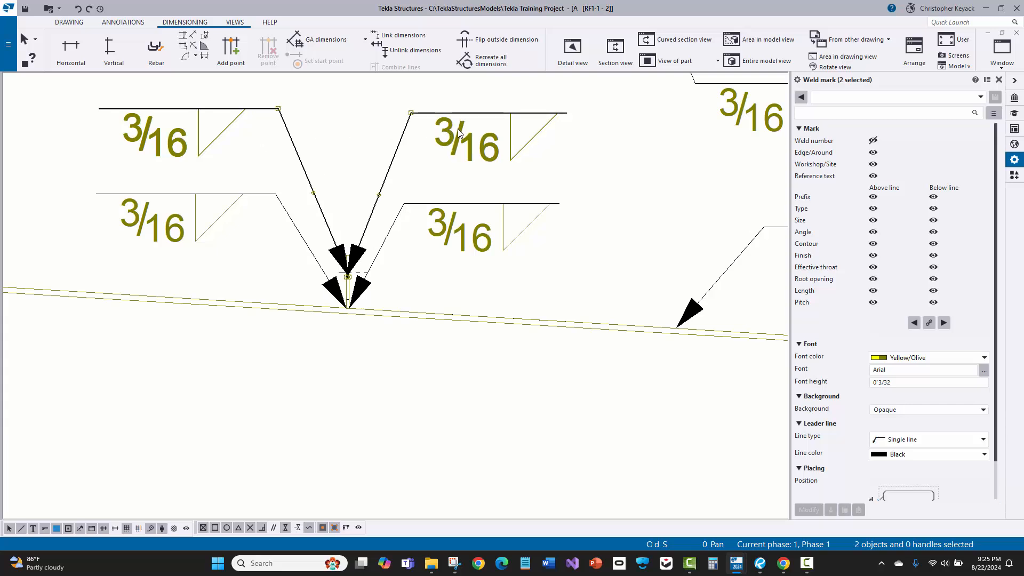
right_click(457, 130)
left_click(482, 177)
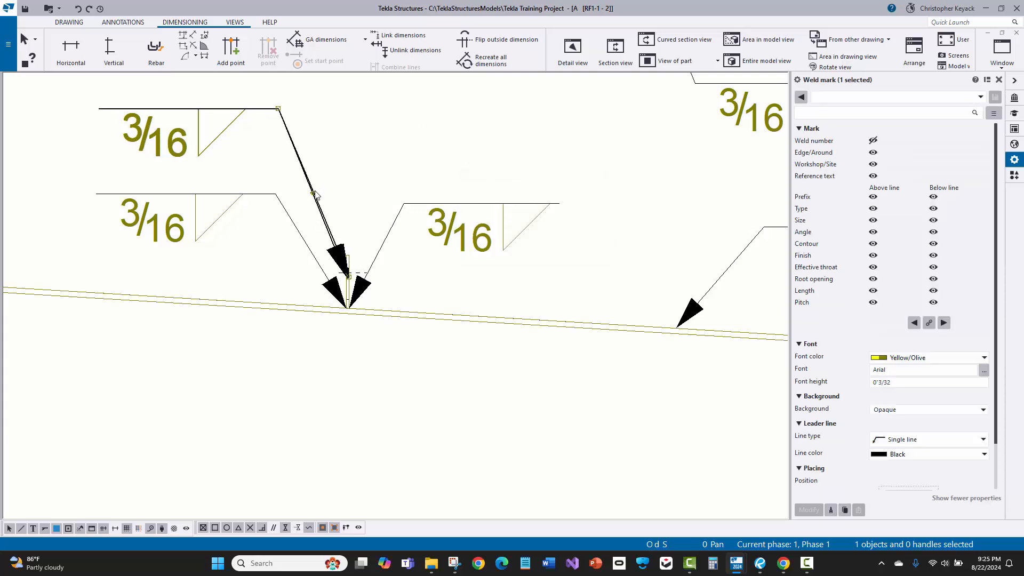
left_click_drag(315, 196, 417, 142)
Step: Shift the remaining 3/16 weld mark right of the clip farther away from the merged mark's leader lines
left_click(445, 163)
left_click_drag(458, 234, 497, 247)
left_click(502, 163)
Step: Move the two 3/16 weld marks below the sloped flange at the next clip up above the existing pair
scroll(471, 201, "down", 2)
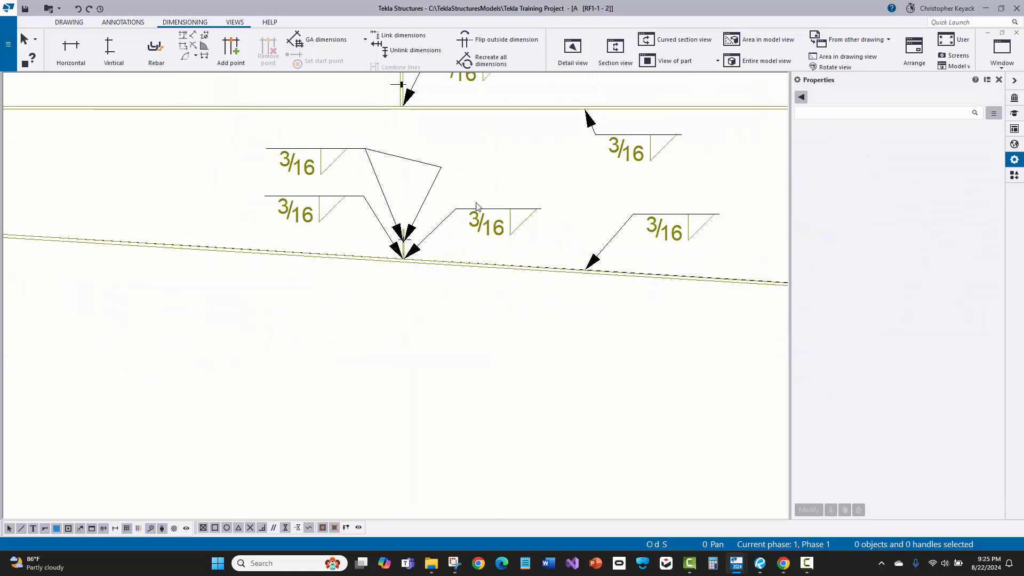
middle_click_drag(501, 229, 414, 242)
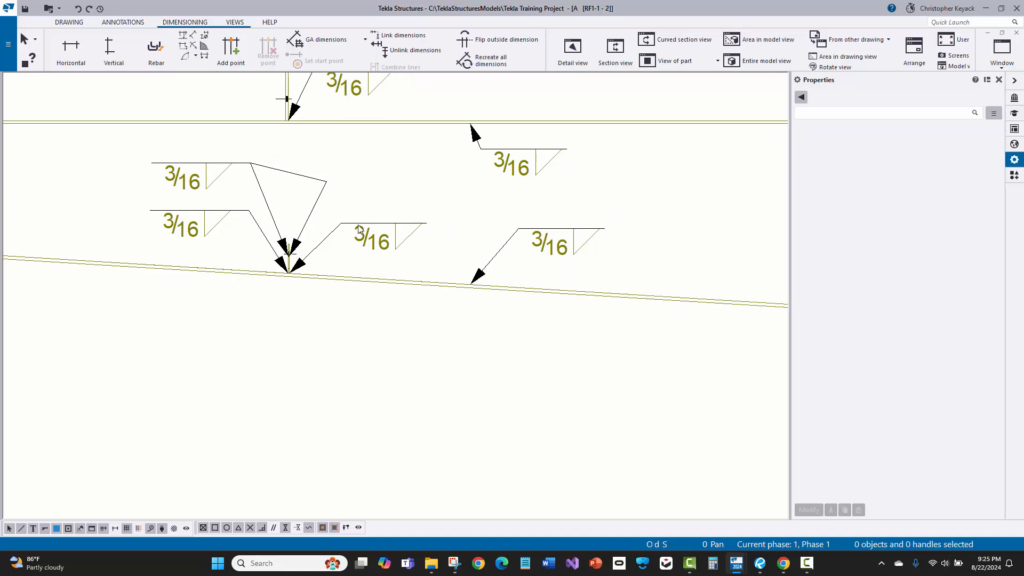
scroll(347, 224, "down", 2)
middle_click_drag(514, 259, 335, 271)
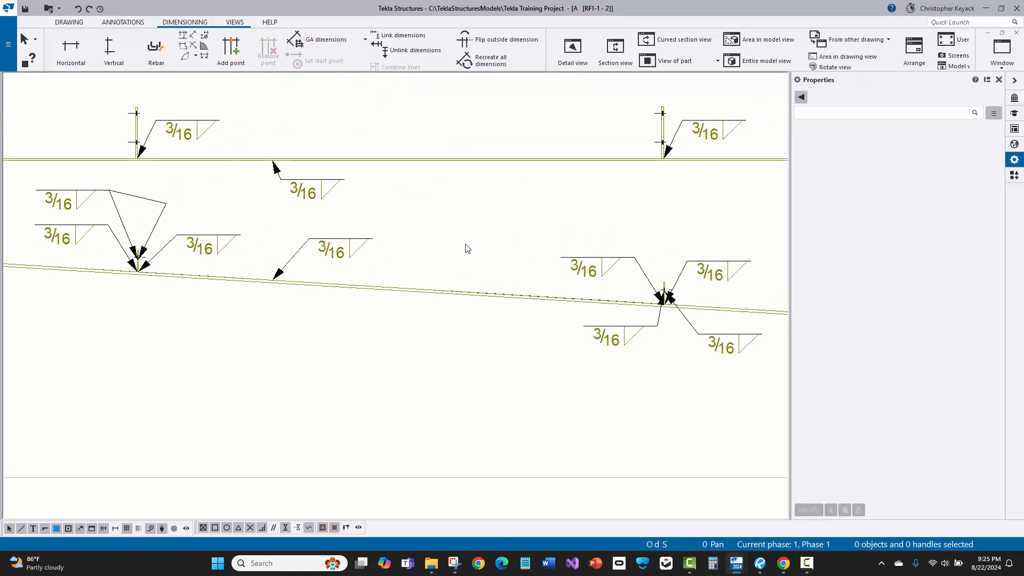
middle_click_drag(484, 250, 311, 266)
middle_click_drag(514, 304, 424, 284)
scroll(427, 281, "down", 2)
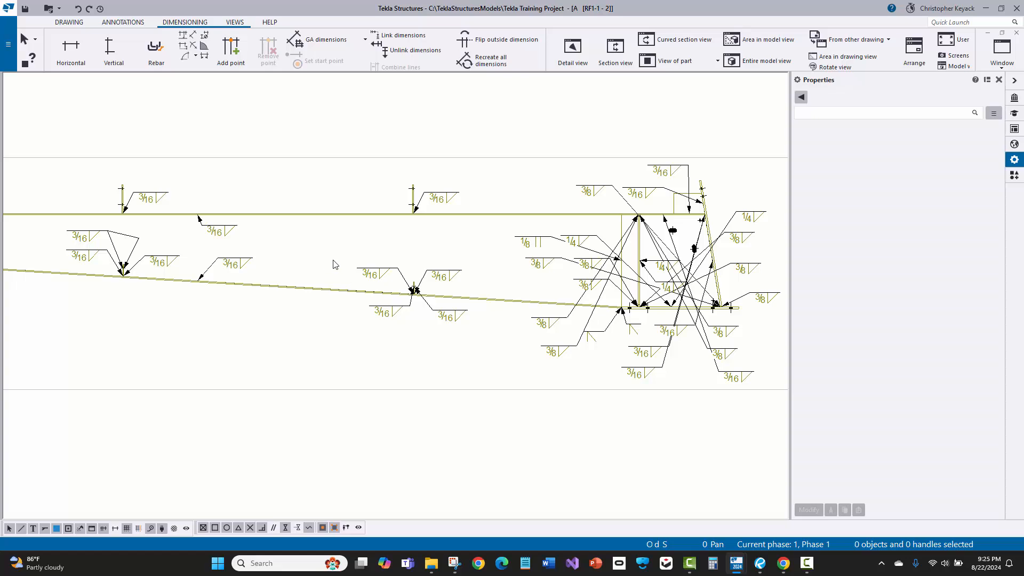
scroll(382, 279, "up", 1)
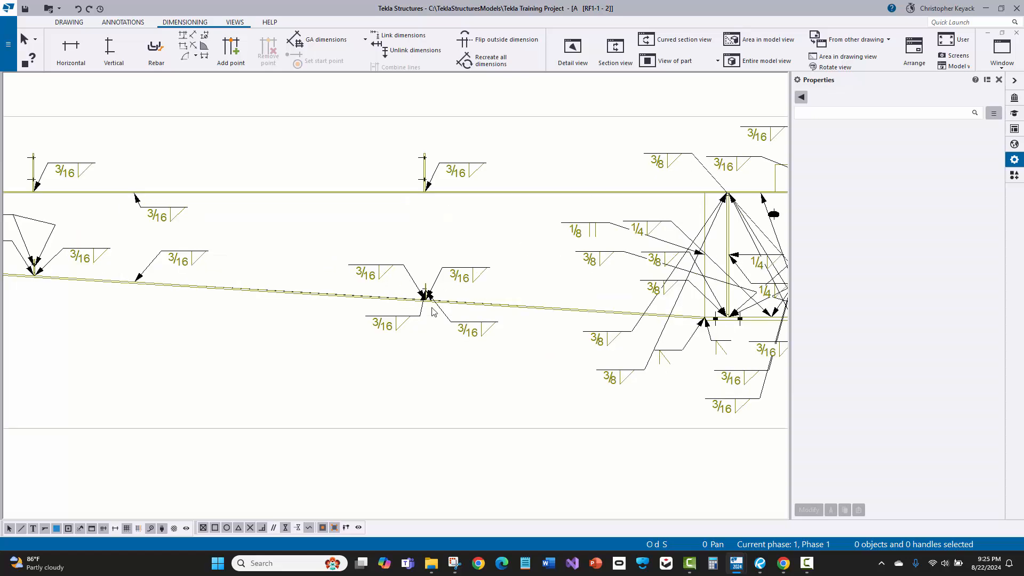
scroll(434, 298, "up", 3)
scroll(434, 306, "down", 1)
left_click(493, 358)
left_click_drag(492, 353, 497, 222)
left_click(378, 346)
left_click_drag(364, 338, 338, 215)
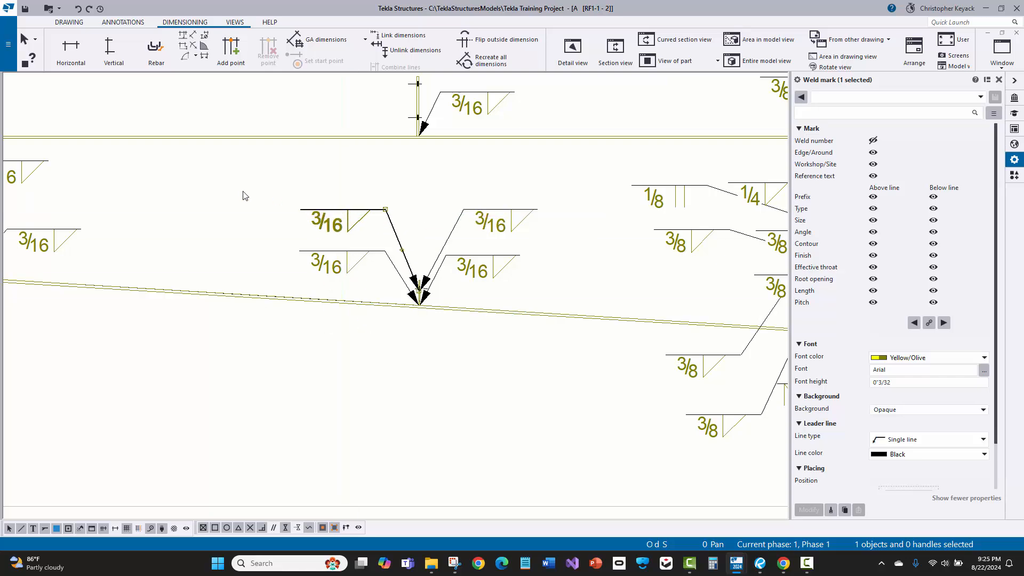
left_click(245, 194)
Step: Examine the crowded weld marks at the deep end of the assembly, including the 1/8 mark and its leader line
scroll(289, 246, "down", 2)
mouse_move(555, 283)
middle_mouse_down()
mouse_move(410, 304)
mouse_move(267, 296)
middle_mouse_up()
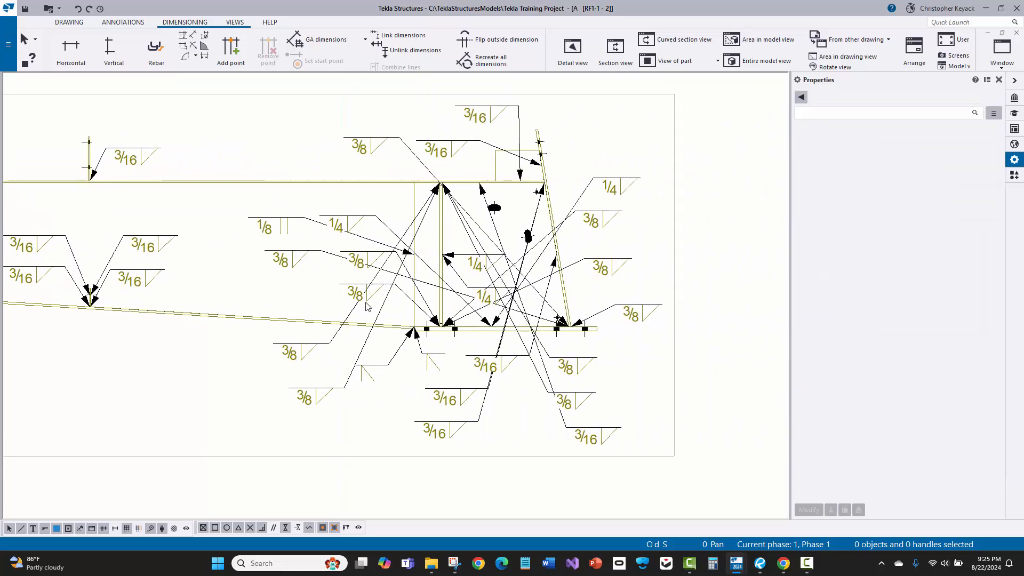
scroll(459, 314, "up", 1)
left_click(256, 207)
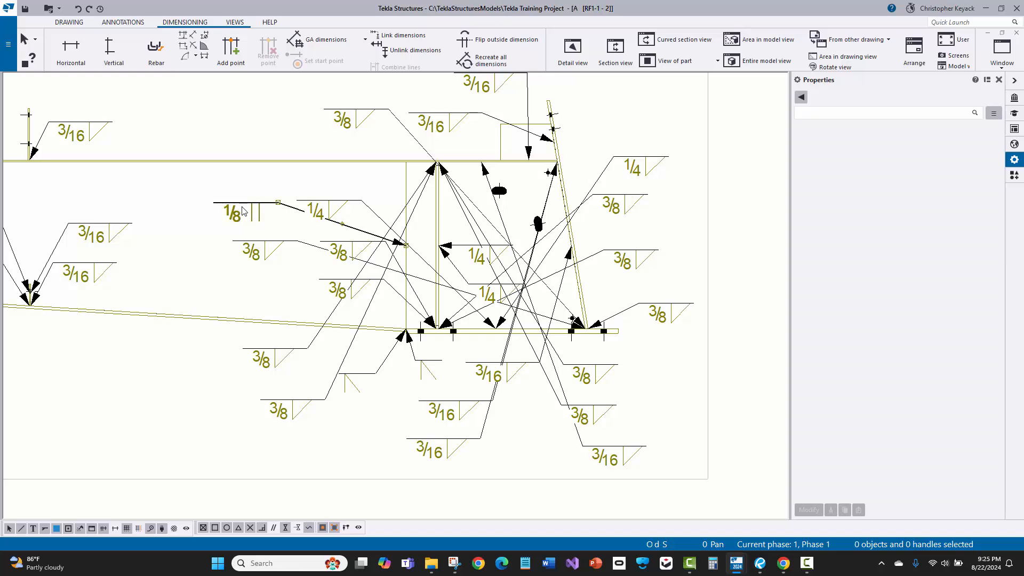
scroll(257, 208, "up", 1)
scroll(313, 228, "down", 1)
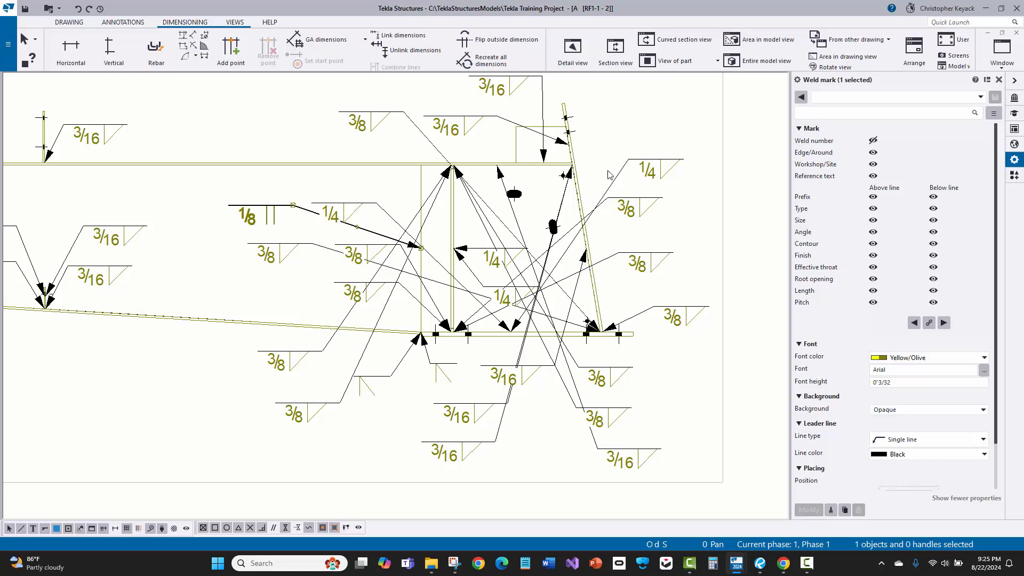
middle_click_drag(576, 189, 582, 215)
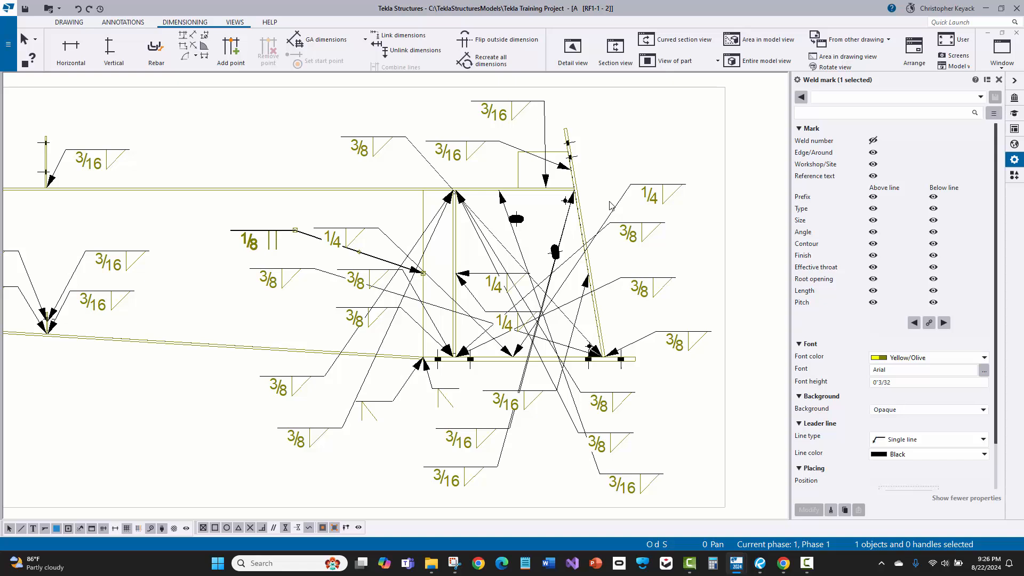
left_click(655, 147)
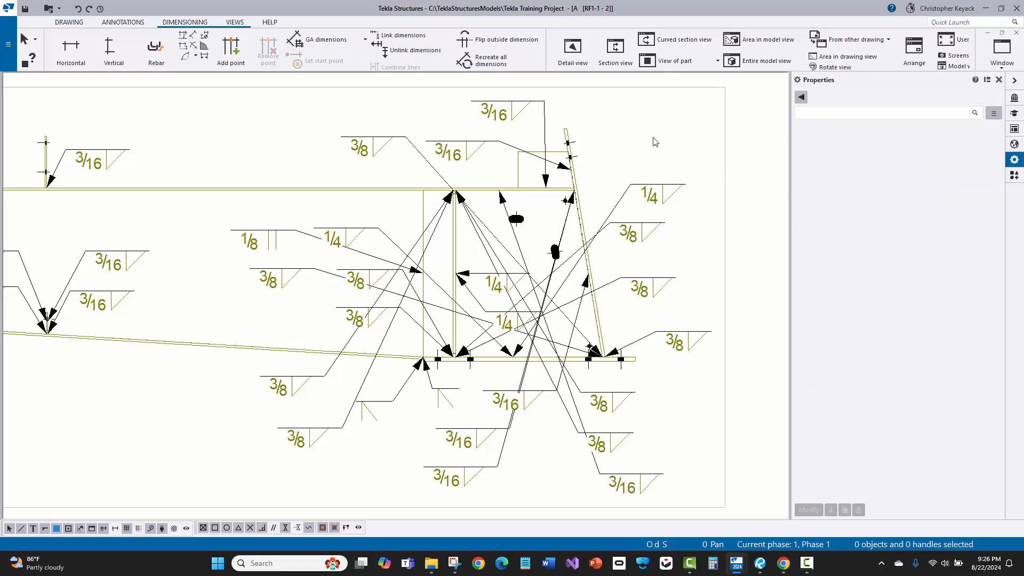
scroll(643, 150, "down", 1)
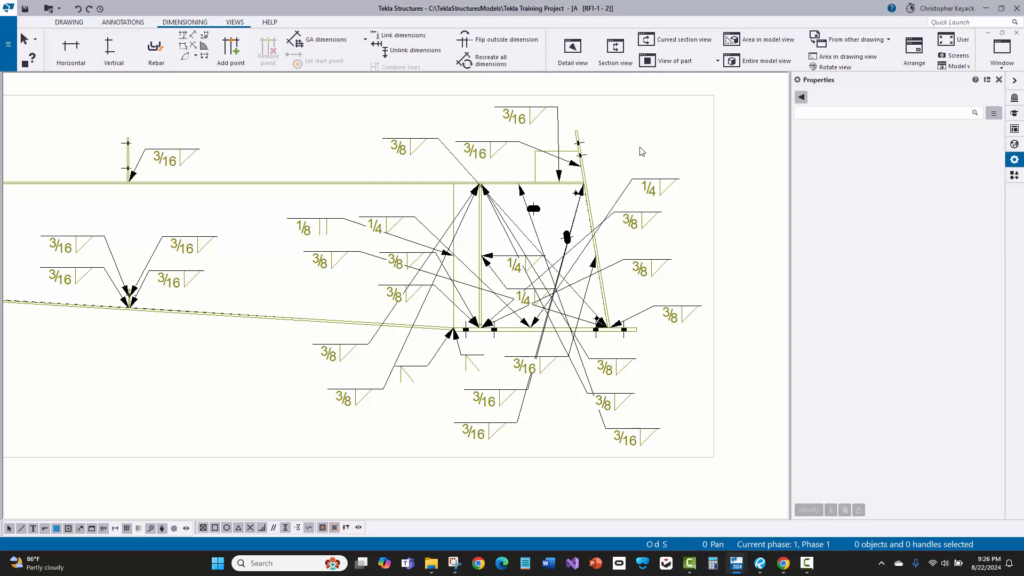
scroll(635, 152, "down", 1)
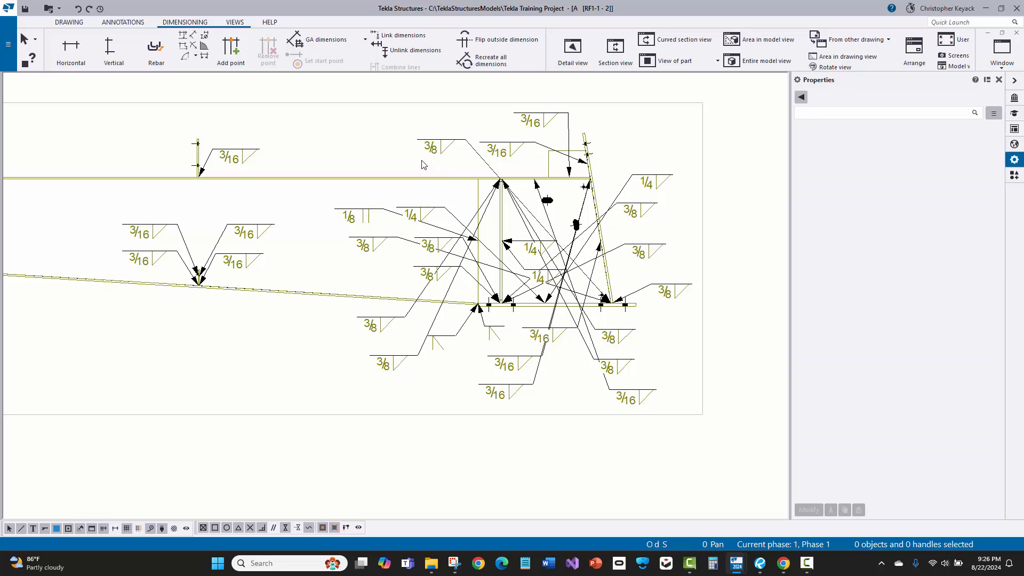
middle_click_drag(424, 165, 471, 197)
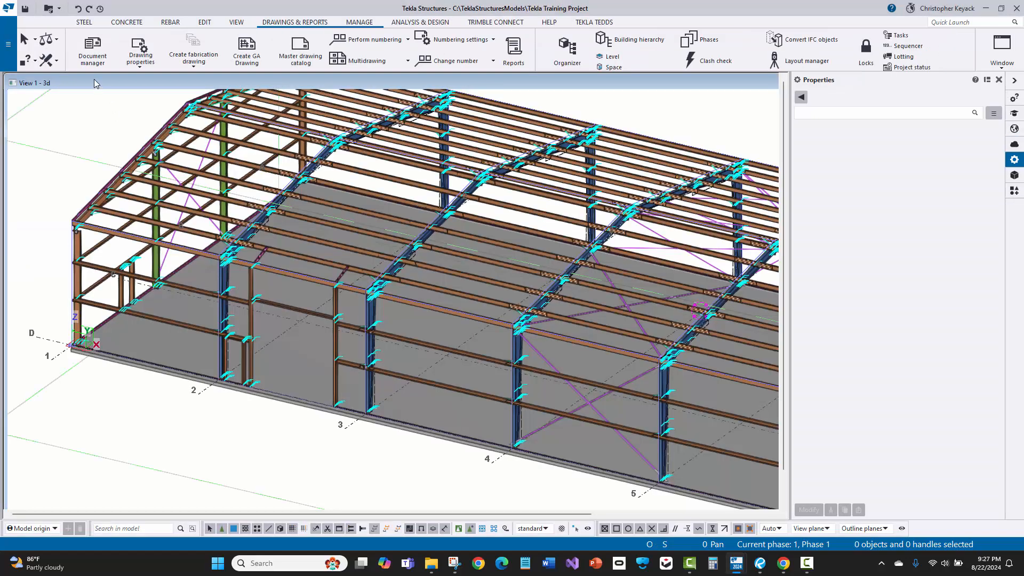
Step: Open the document manager, select the parts of drawing [RF1-1] 3-PLATE ASSEMBLY in the model, and minimize the manager
left_click(88, 58)
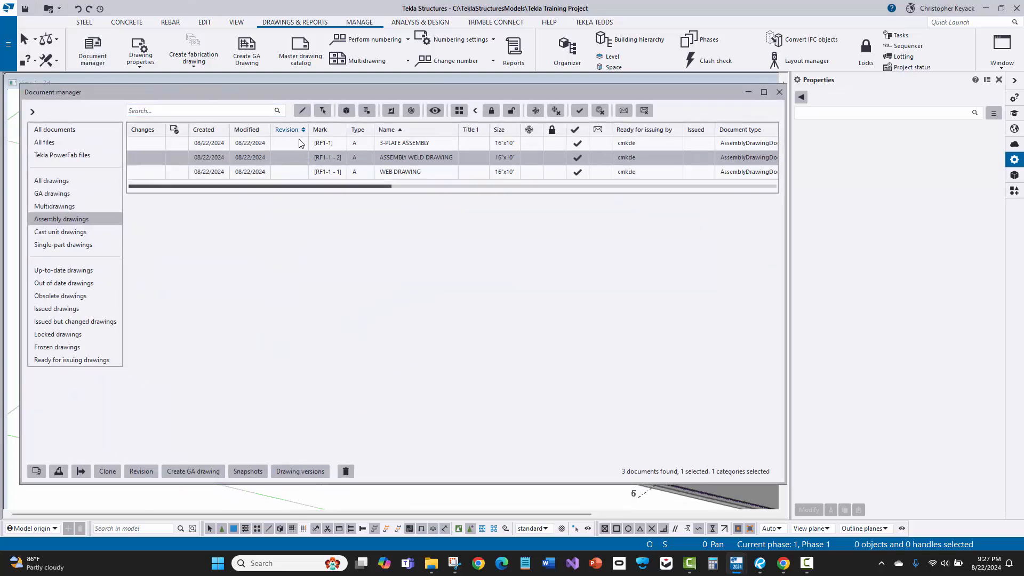
left_click(303, 143)
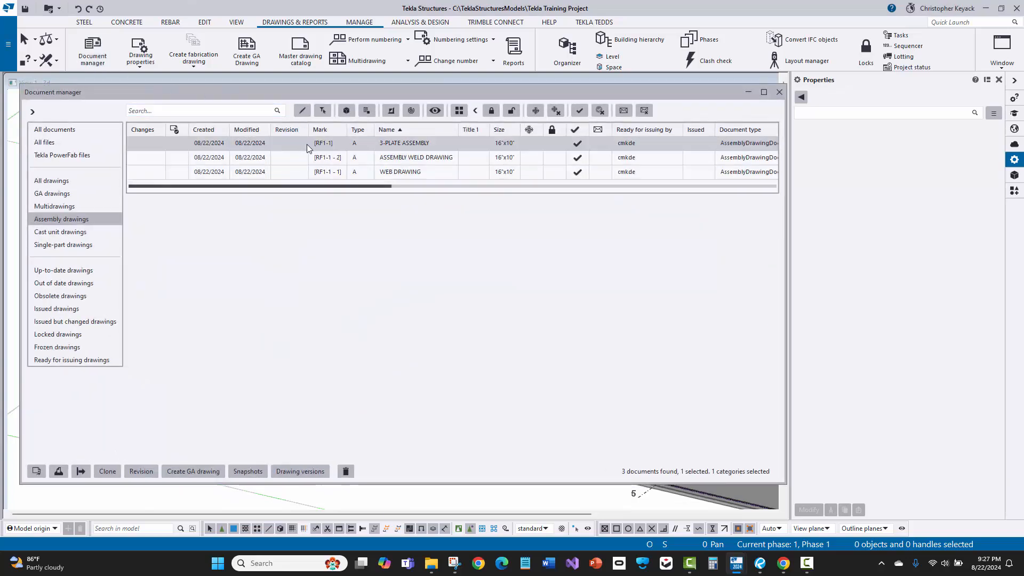
left_click(346, 111)
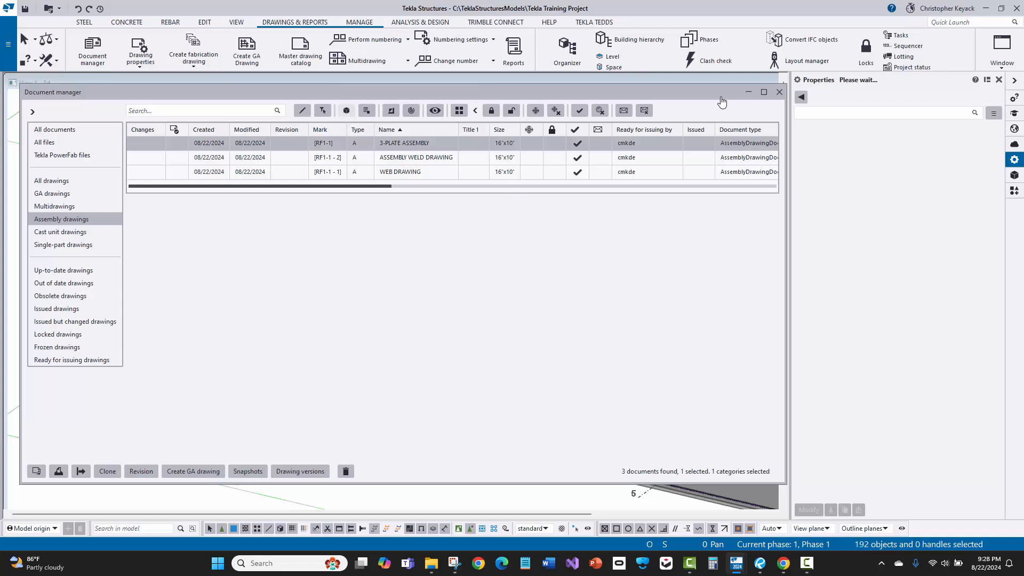
left_click(748, 92)
Step: Examine the selected RF1-1 parts throughout the 3D building model, clear the selection, and inspect the frames again
middle_click_drag(493, 263, 325, 268)
scroll(317, 268, "down", 3)
scroll(315, 267, "down", 1)
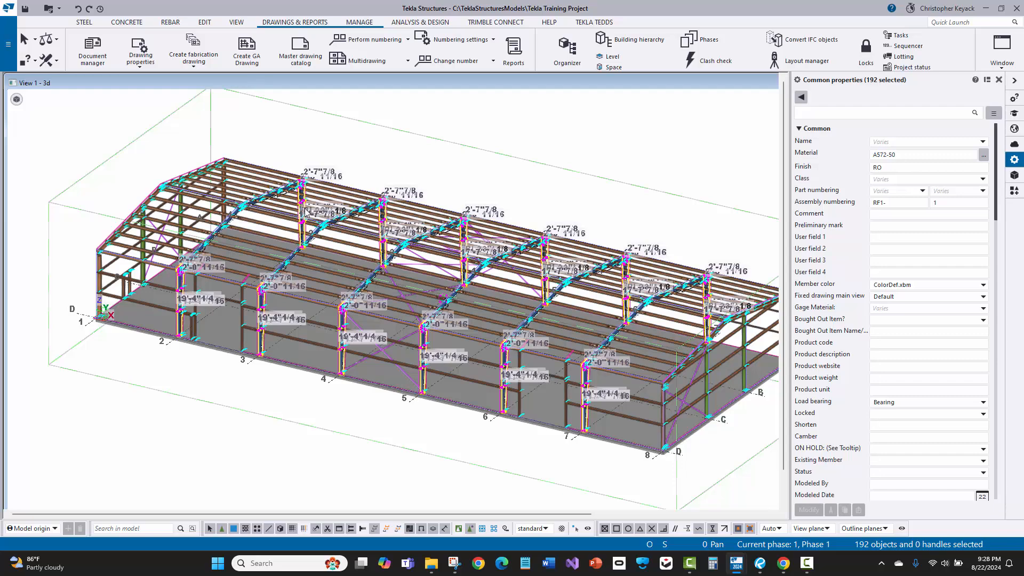
scroll(311, 238, "up", 1)
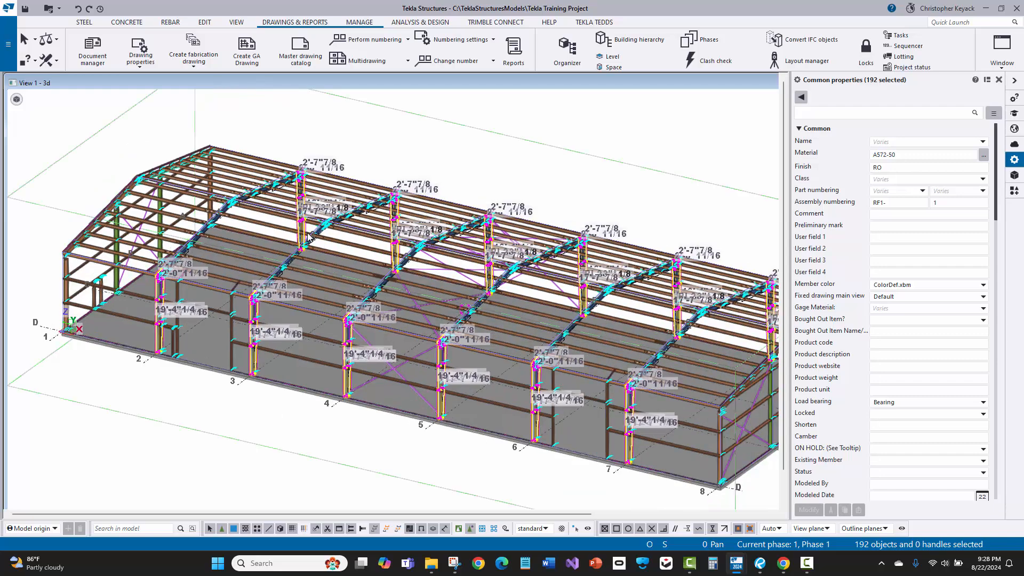
middle_click_drag(374, 245, 347, 229)
middle_click_drag(517, 272, 521, 416, "ctrl")
scroll(522, 416, "up", 2)
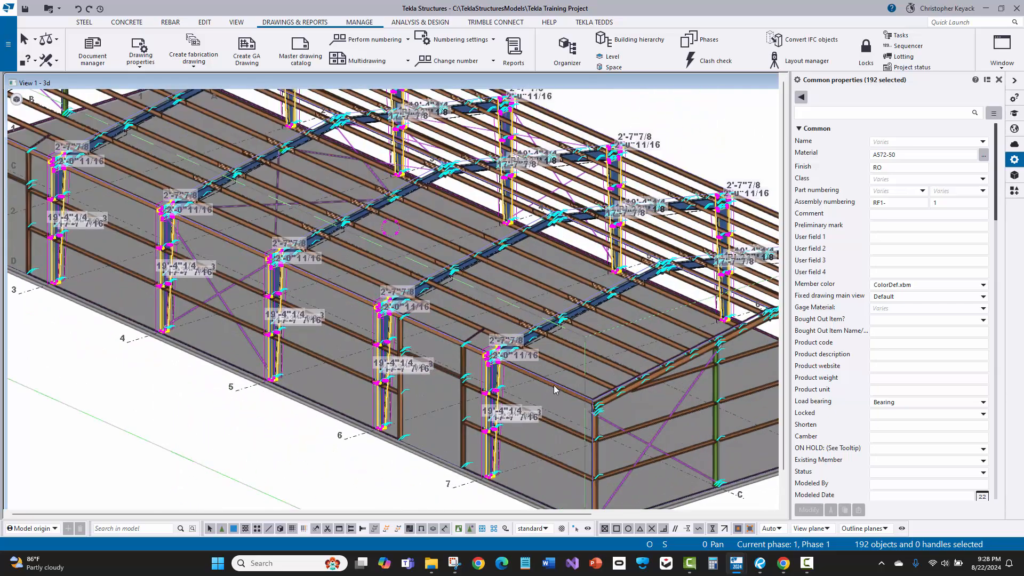
scroll(490, 335, "down", 2)
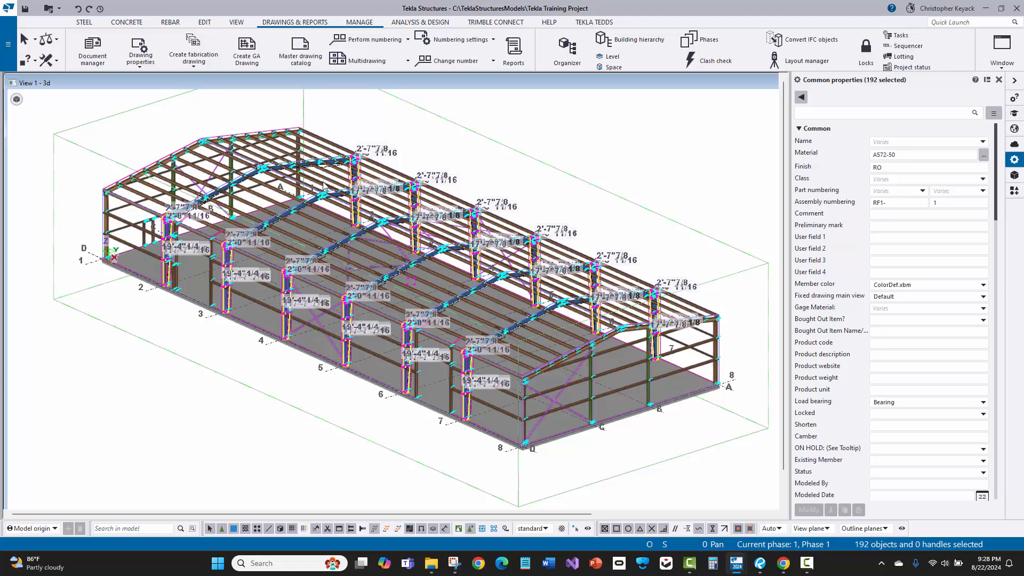
left_click(462, 160)
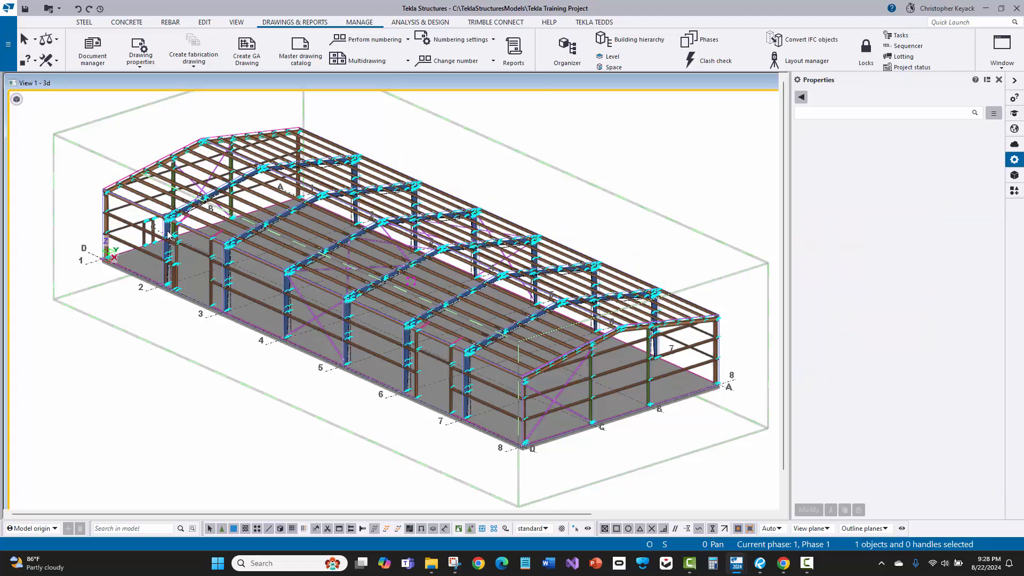
scroll(156, 195, "up", 1)
scroll(156, 195, "up", 2)
scroll(214, 220, "down", 3)
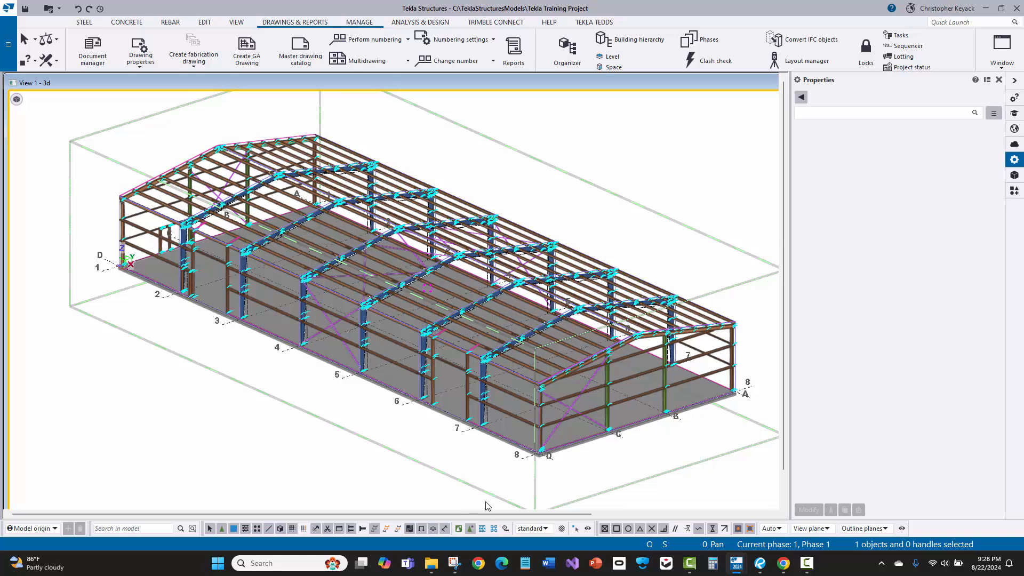
Step: Set the active selection filter to MBS_Shop Drawings
left_click(550, 529)
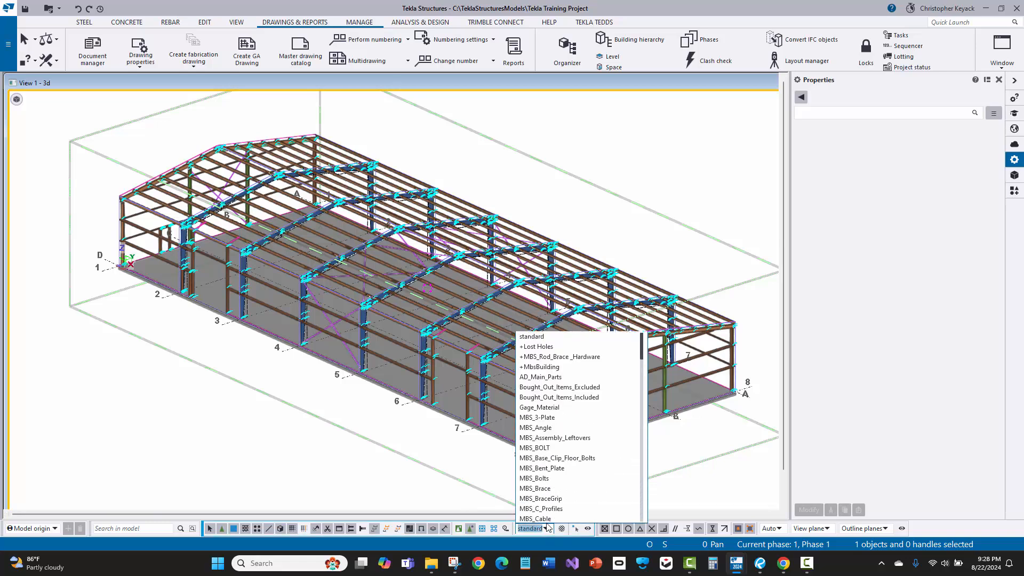
scroll(585, 447, "down", 6)
scroll(585, 447, "down", 10)
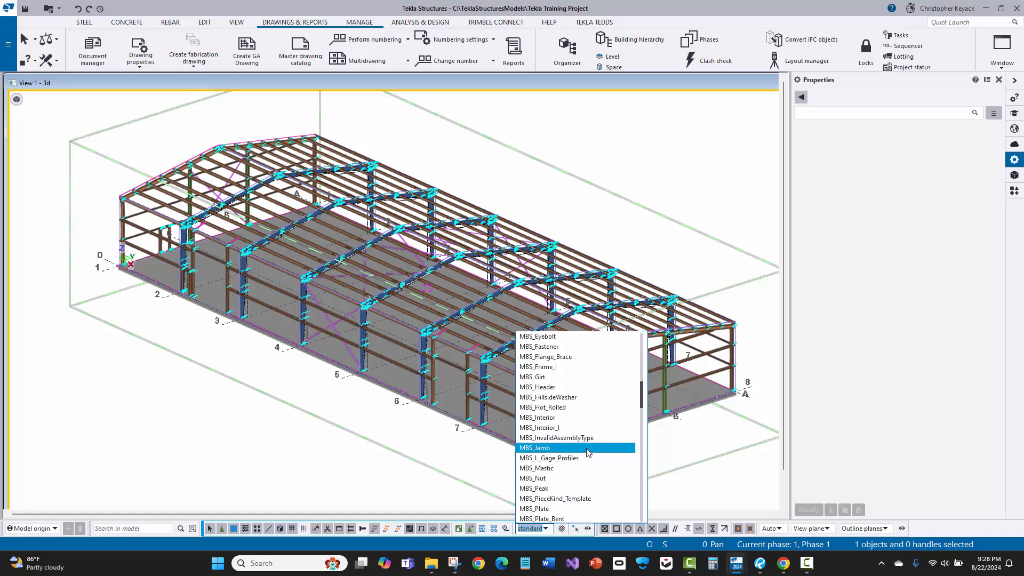
scroll(594, 450, "down", 5)
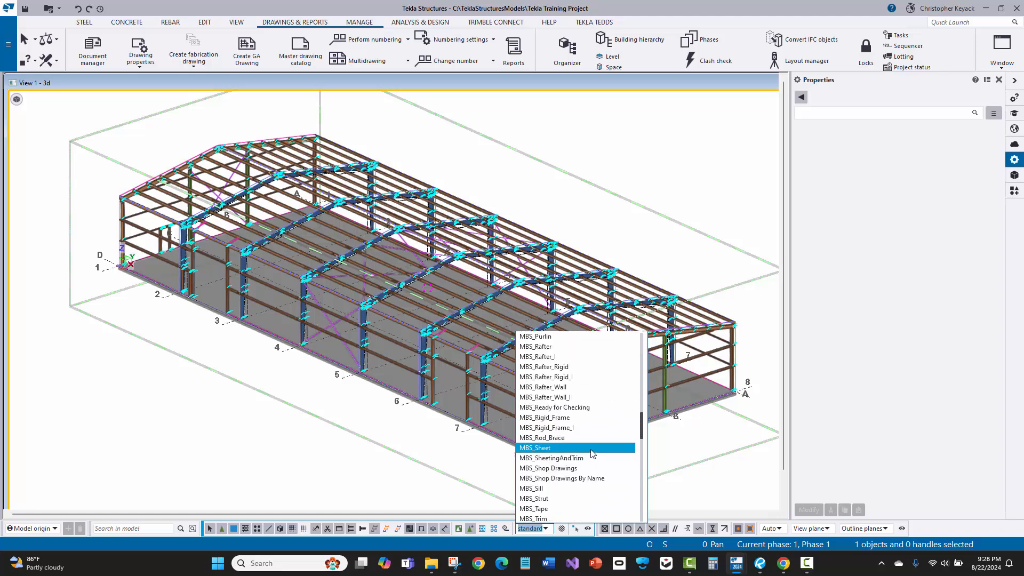
scroll(592, 455, "down", 2)
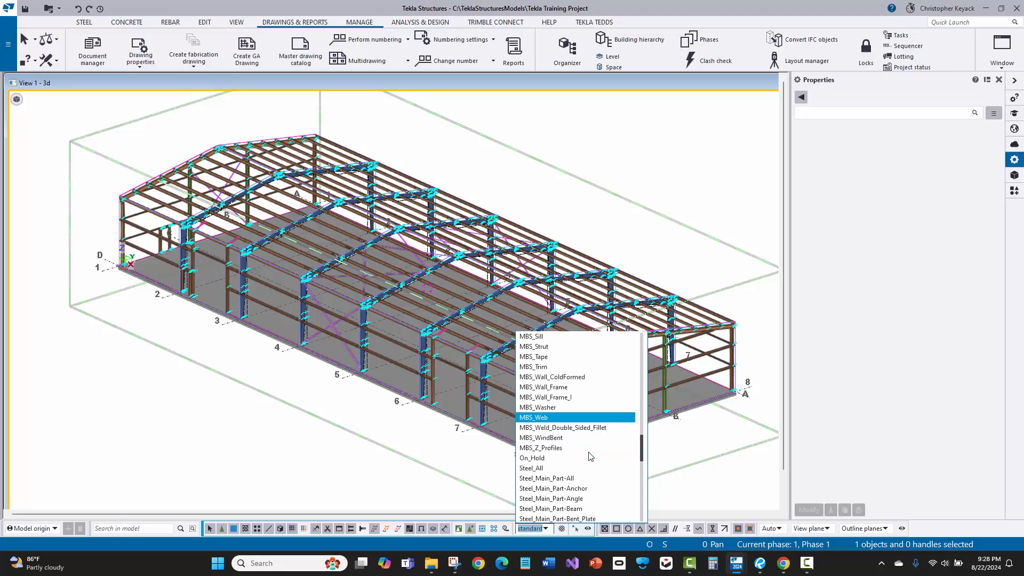
scroll(593, 435, "up", 1)
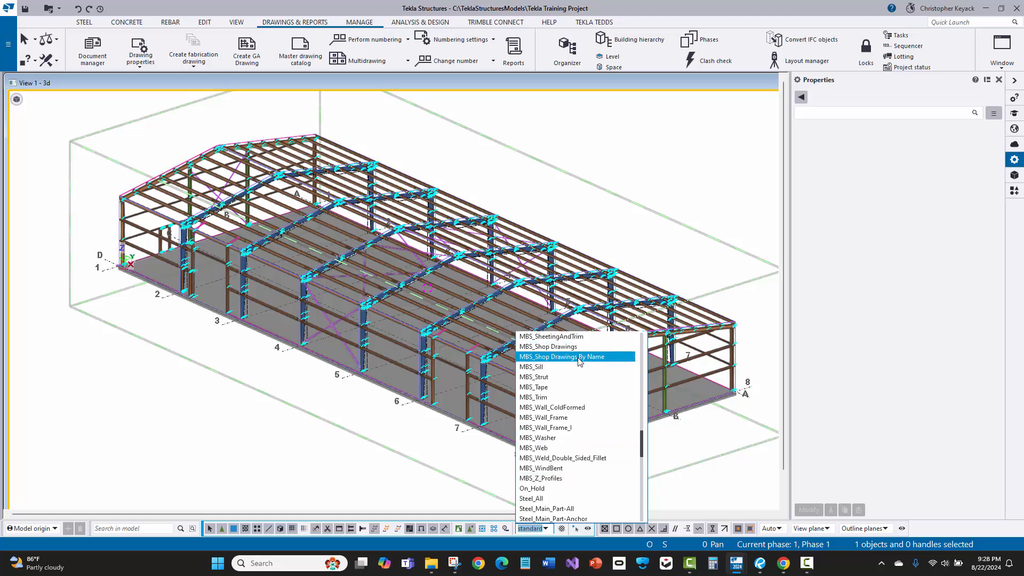
left_click(554, 346)
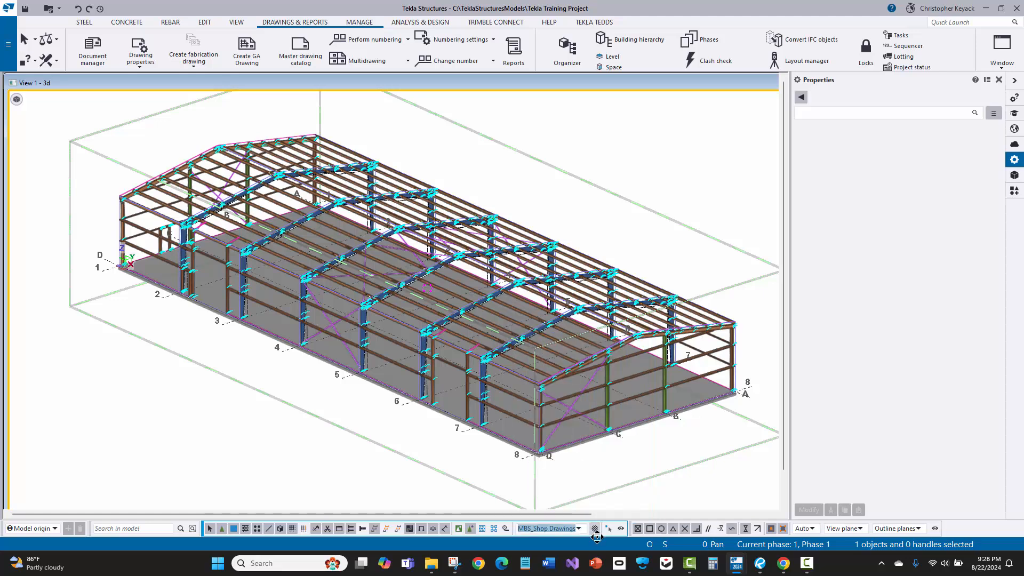
Step: Open the selection filter settings, load MBS_Shop Drawings By Name, and review its assembly name rules
left_click(595, 528)
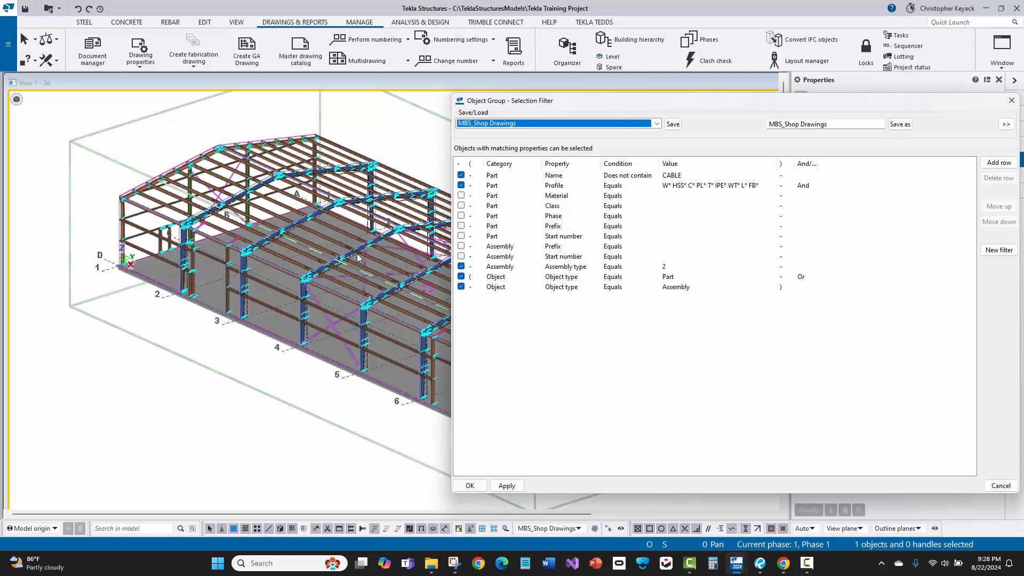
left_click(656, 124)
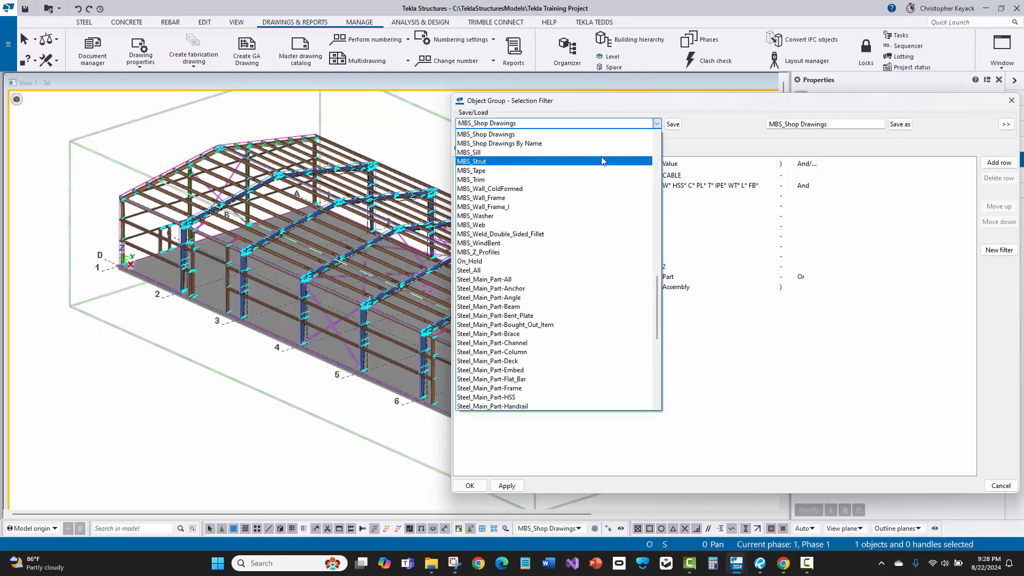
left_click(572, 143)
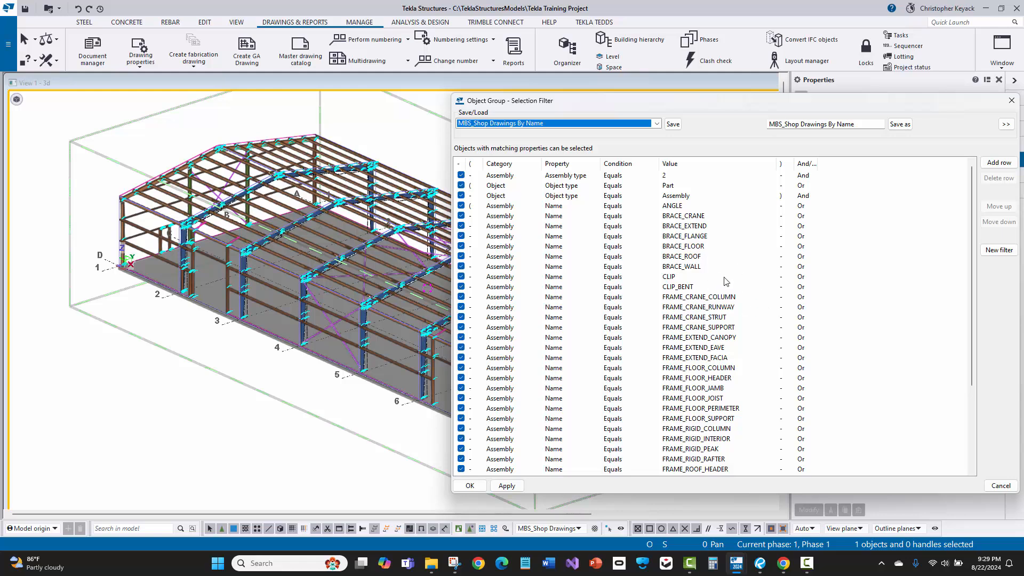
left_click(708, 312)
scroll(704, 317, "down", 2)
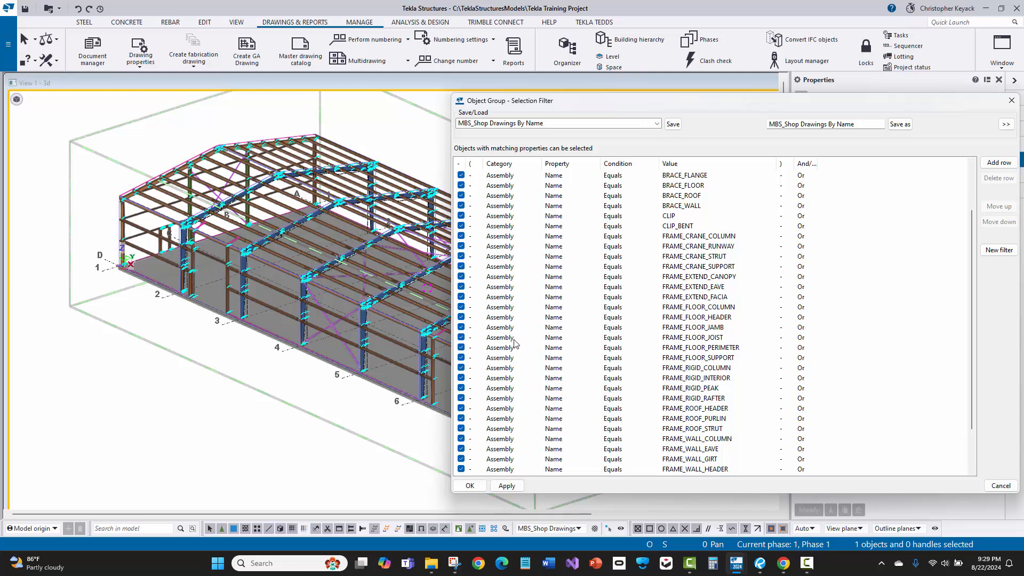
Step: Turn off the BRACE_WALL rule in the MBS_Shop Drawings By Name filter, apply the change, and close the filter settings
scroll(533, 327, "up", 1)
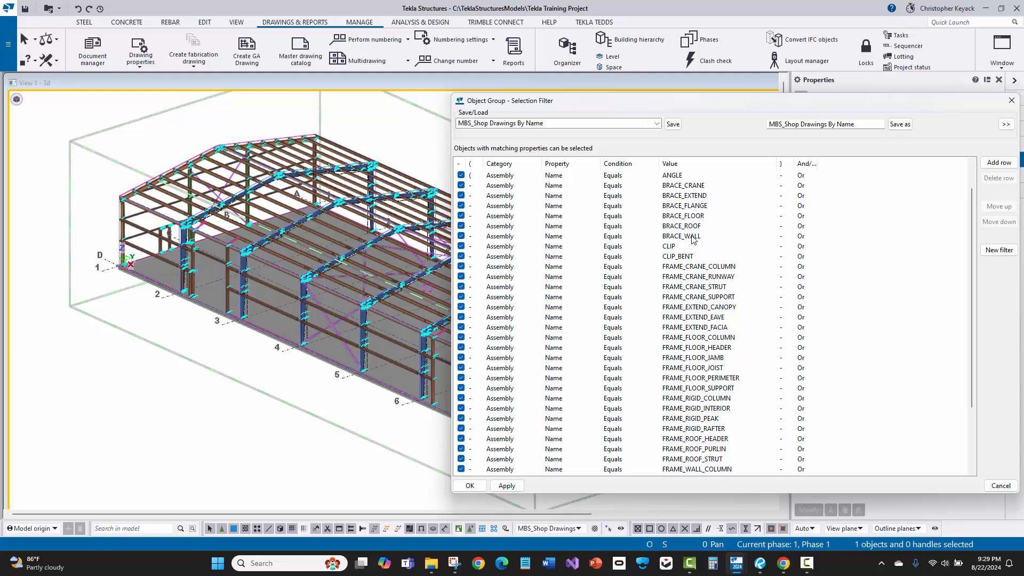
left_click(462, 236)
left_click(467, 225)
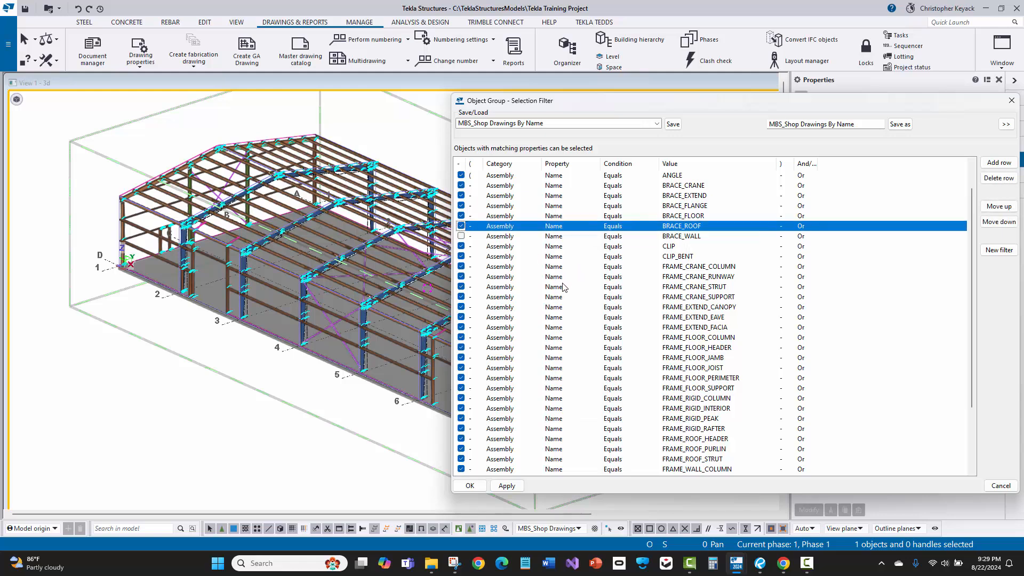
left_click(507, 486)
left_click(481, 488)
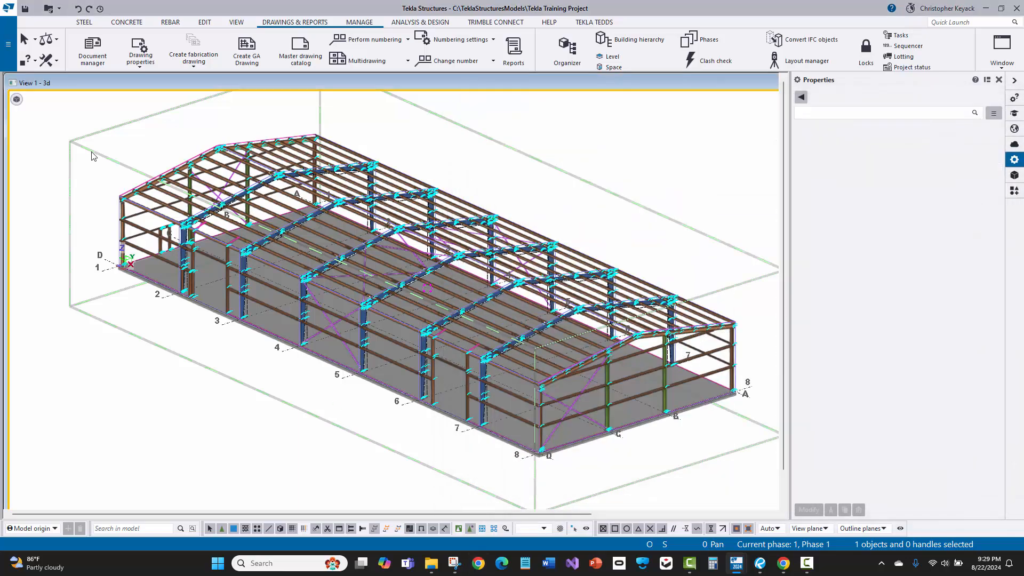
Step: Select the whole building through the modified filter and examine which end wall, girt and jamb members are highlighted
left_click_drag(67, 115, 776, 474)
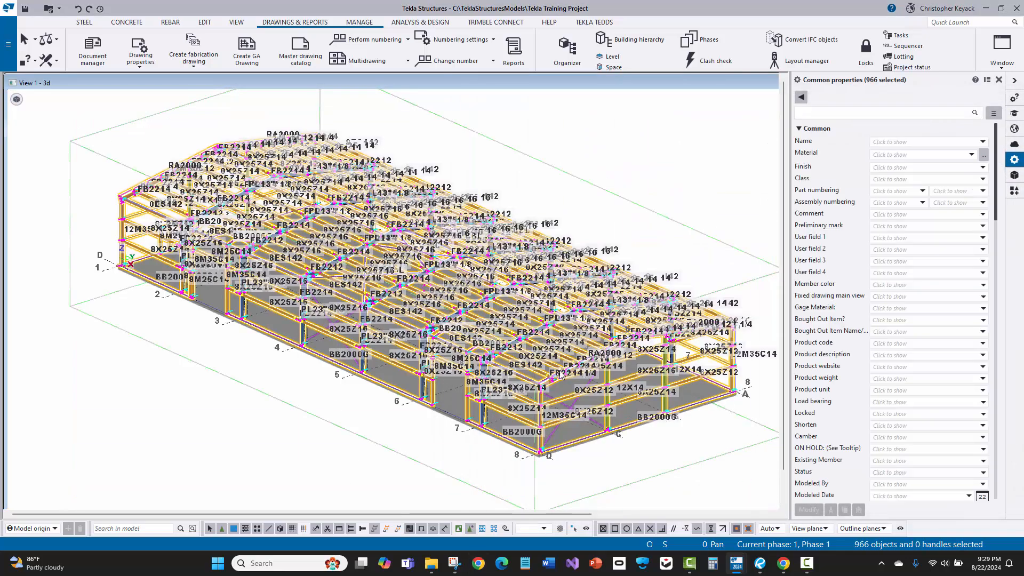
scroll(586, 409, "up", 5)
scroll(586, 409, "up", 3)
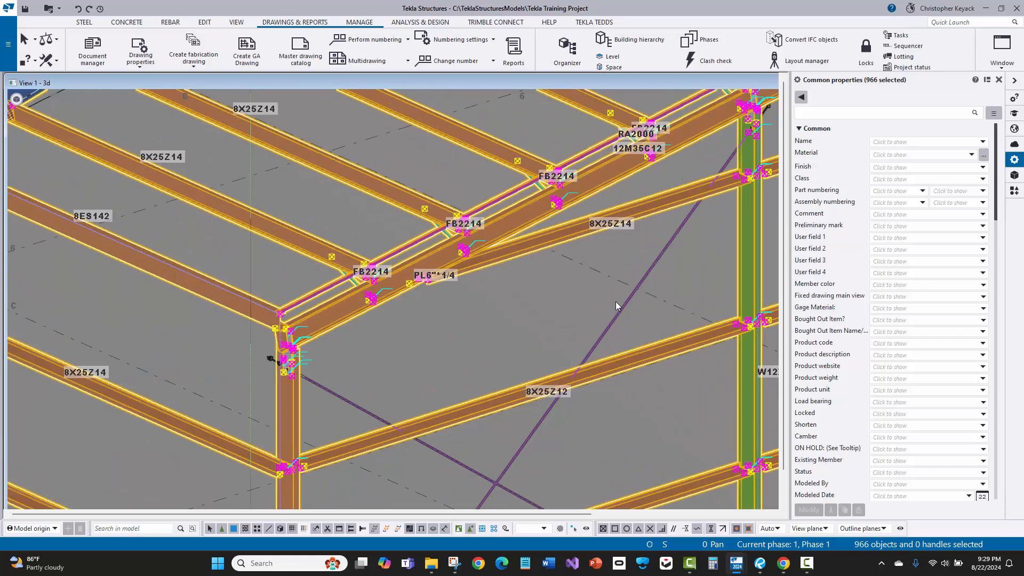
scroll(615, 301, "down", 5)
scroll(261, 347, "down", 3)
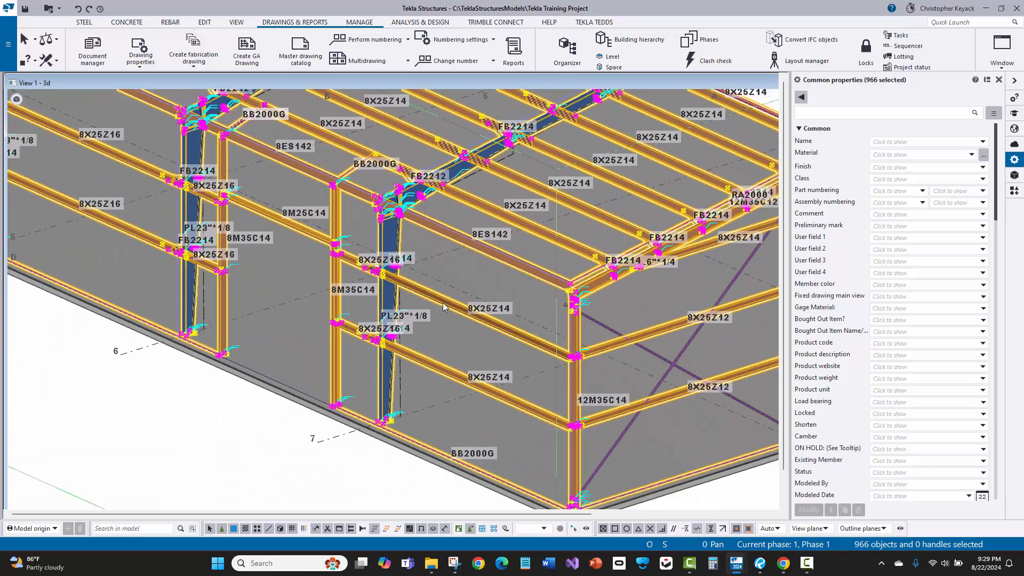
scroll(352, 262, "up", 10)
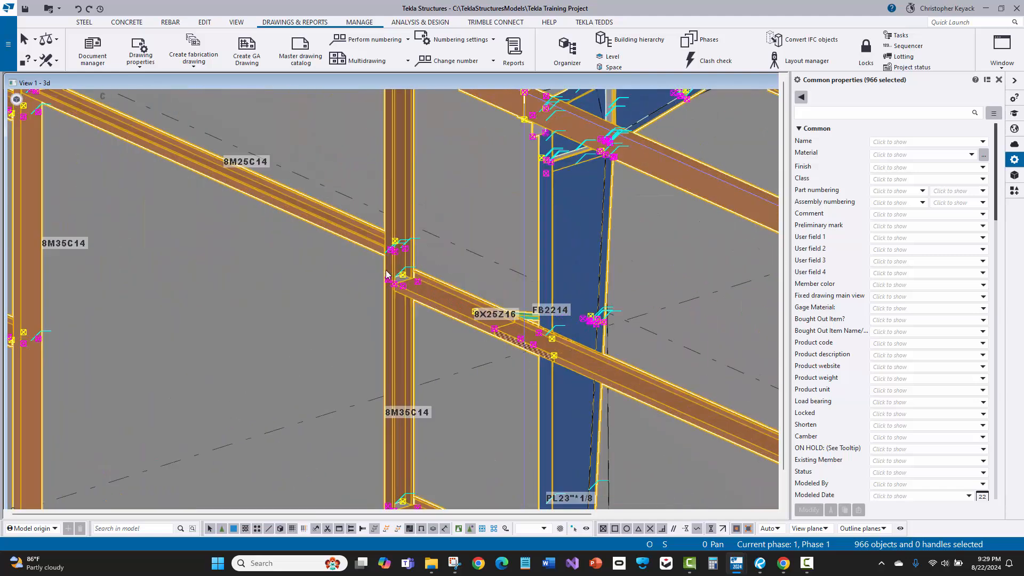
scroll(419, 261, "down", 2)
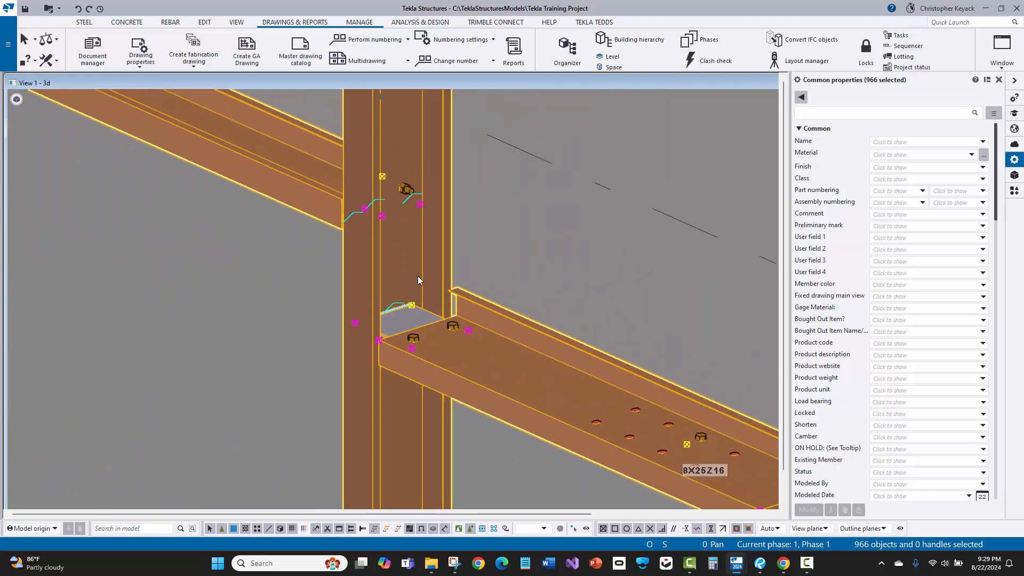
scroll(372, 301, "down", 3)
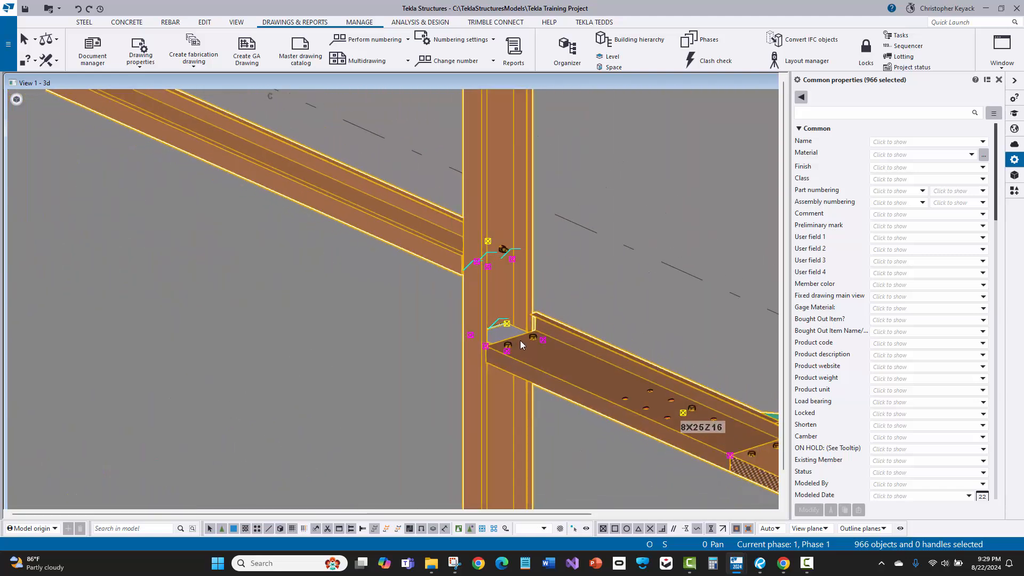
scroll(501, 283, "up", 1)
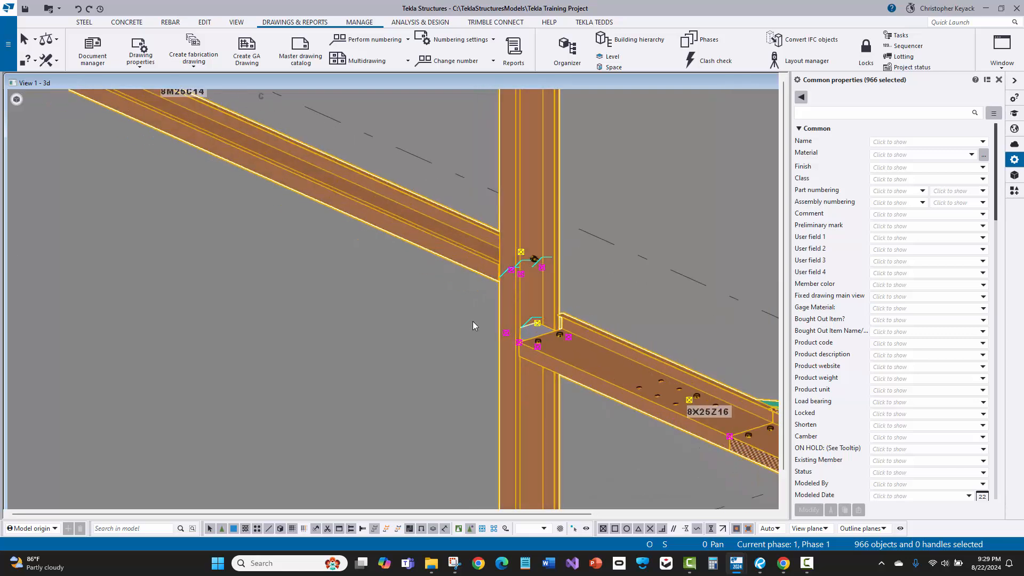
Step: Clear the building selection, inspect the 8M35C14 wall jamb between grids 6 and 7, and deselect it
left_click(473, 321)
left_click(510, 313)
scroll(426, 322, "down", 5)
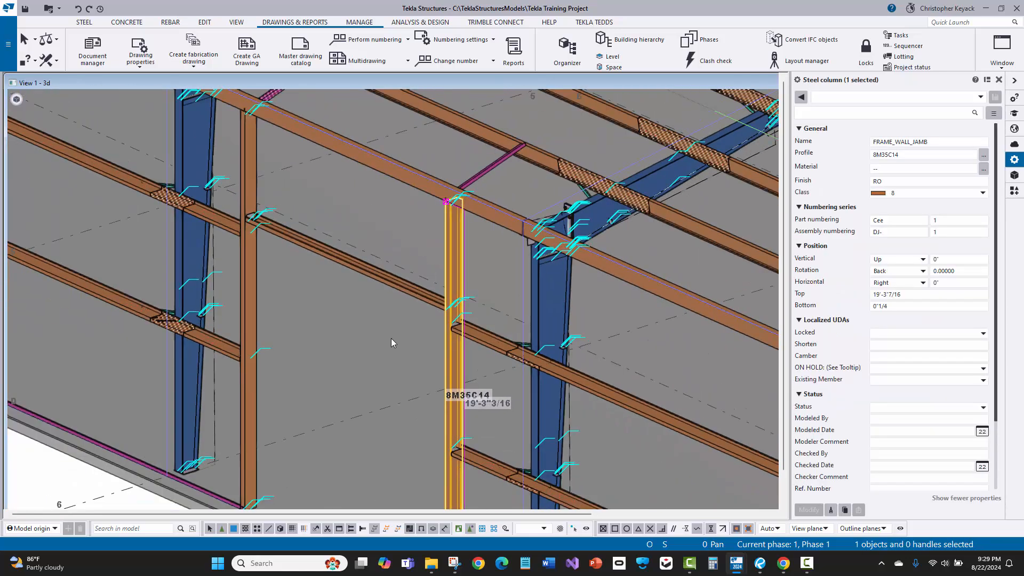
left_click(593, 350)
middle_click_drag(460, 296, 426, 297)
scroll(469, 300, "down", 6)
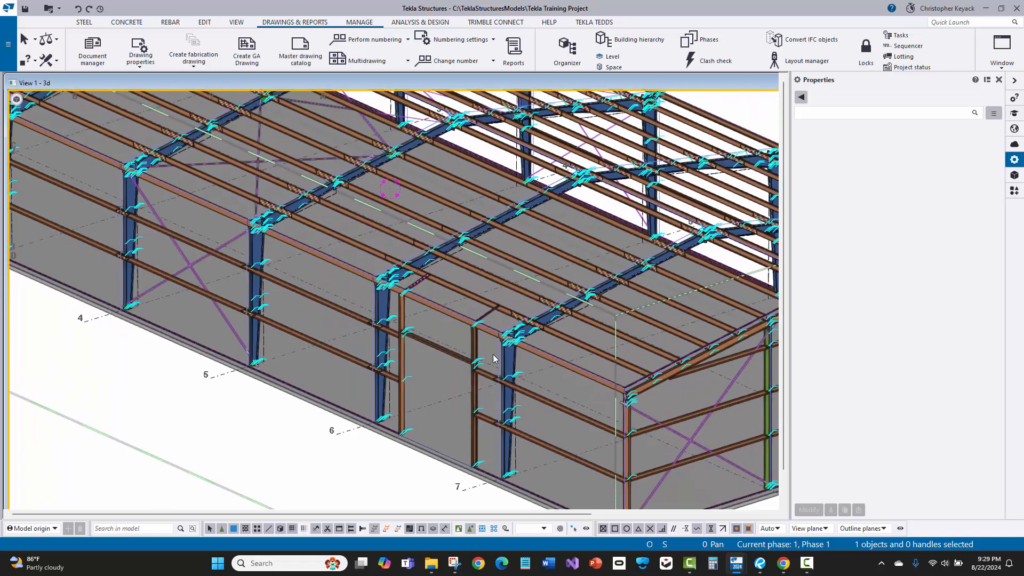
scroll(494, 356, "down", 4)
middle_click_drag(401, 294, 371, 312)
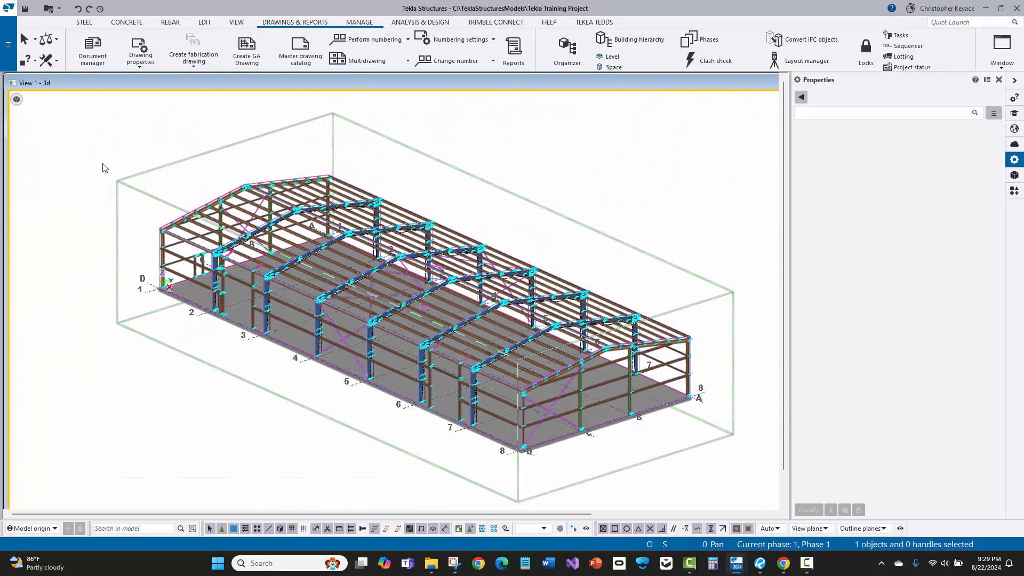
Step: Set the active selection filter to standard
left_click(544, 528)
scroll(549, 394, "up", 9)
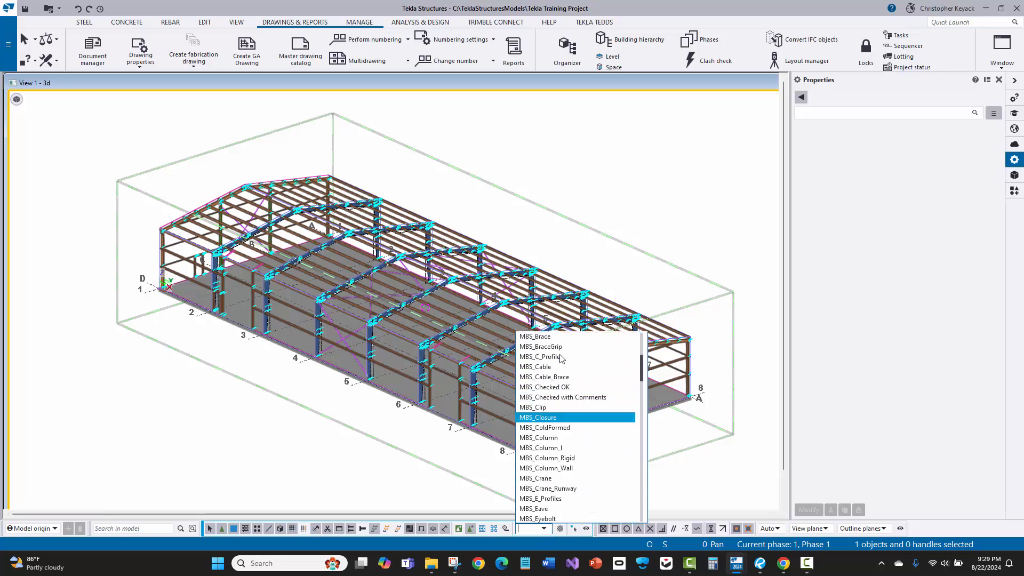
left_click(532, 336)
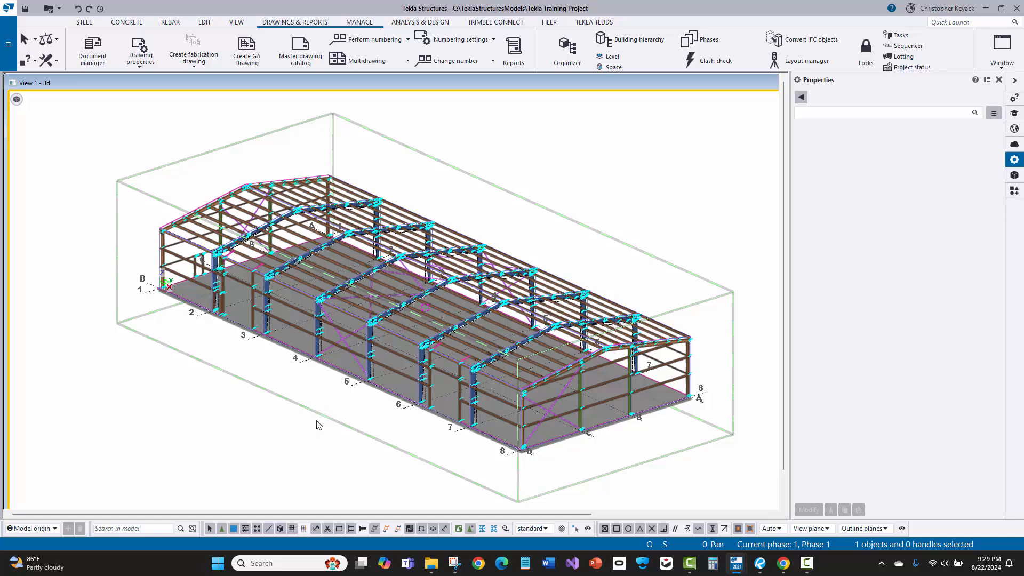
Step: Create drawings for all parts using MBS Assembly Drawings (Reverse) from the master drawing catalog
left_click(283, 49)
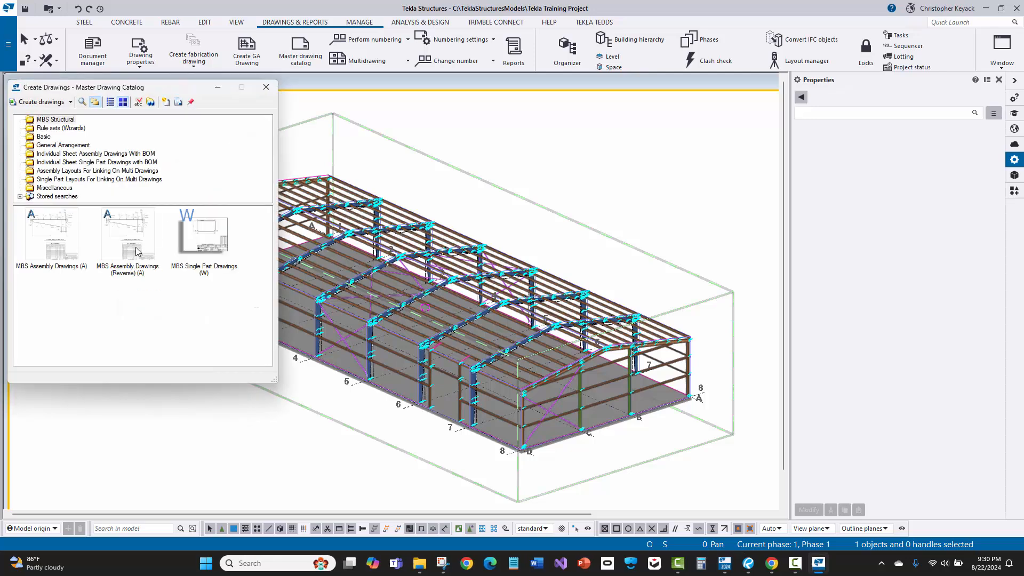
left_click(136, 251)
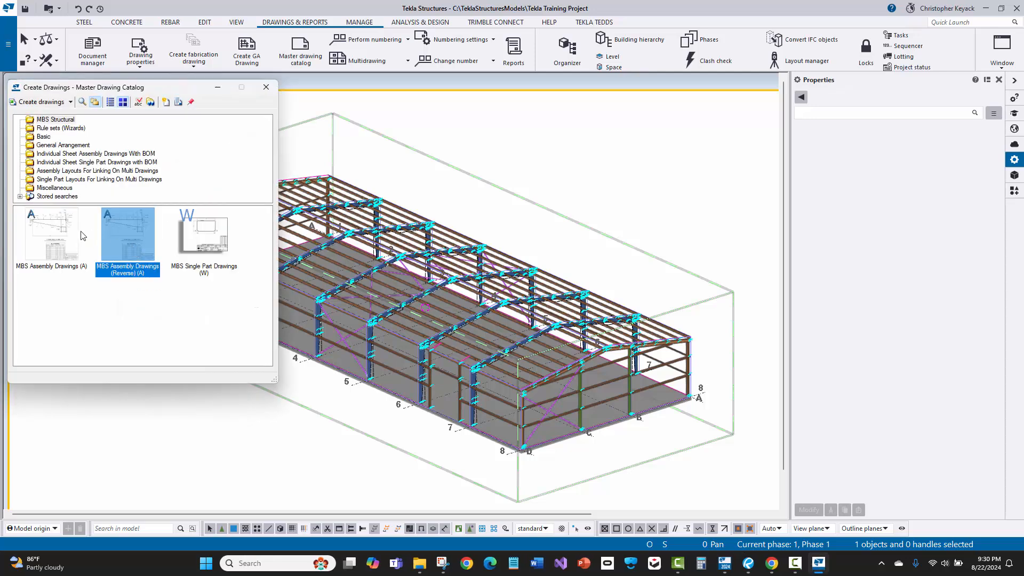
right_click(125, 227)
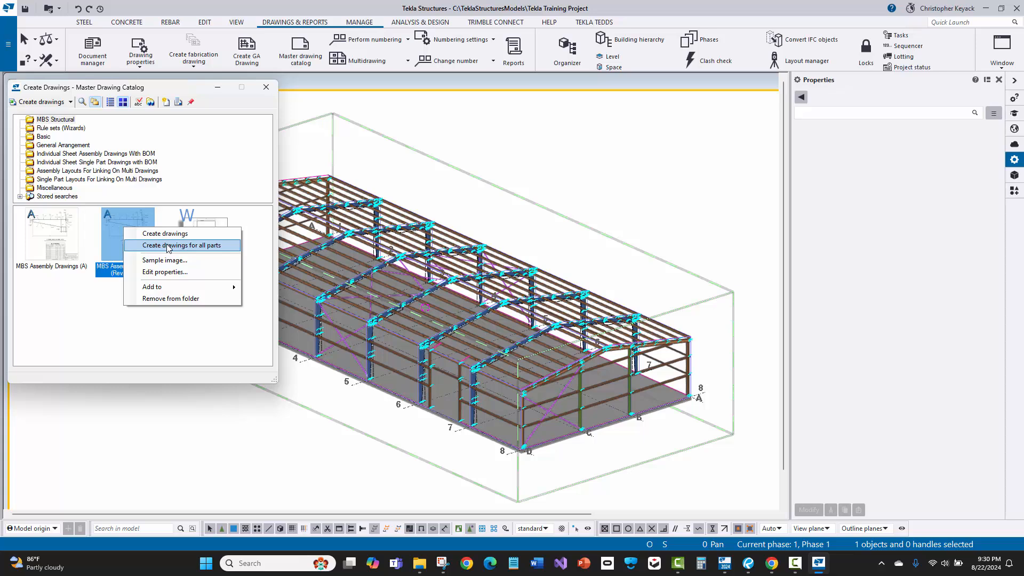
left_click(170, 246)
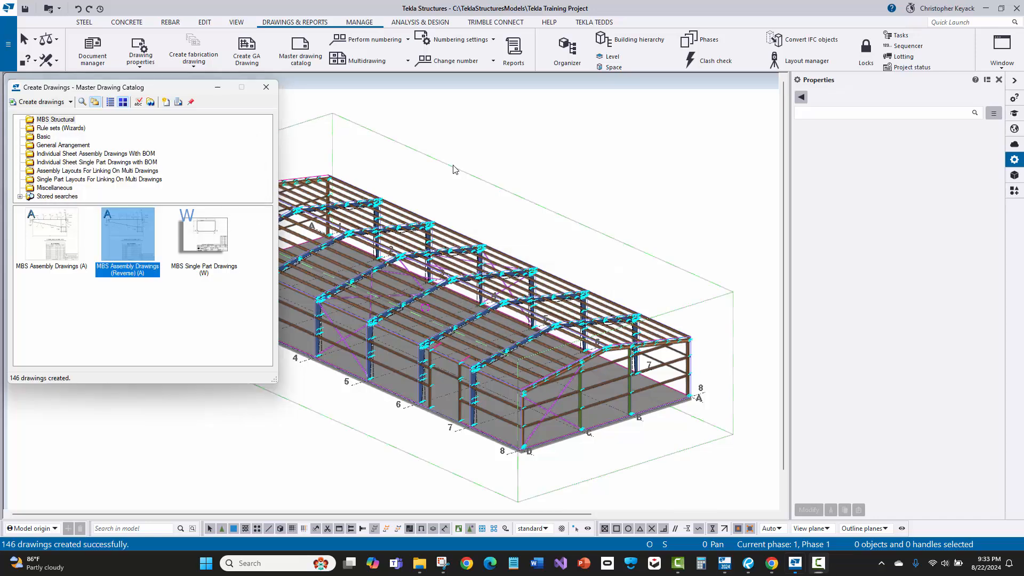
Step: Close the drawing catalog, sort the document manager's assembly drawings by mark, and open clip assembly drawing [AK241] for review
left_click(266, 87)
left_click(89, 58)
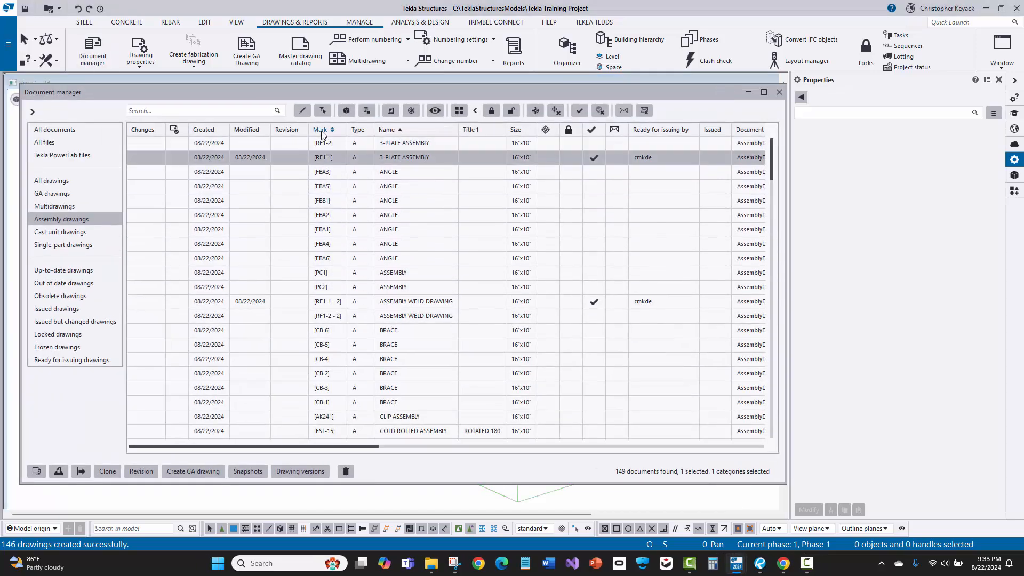
left_click(376, 174)
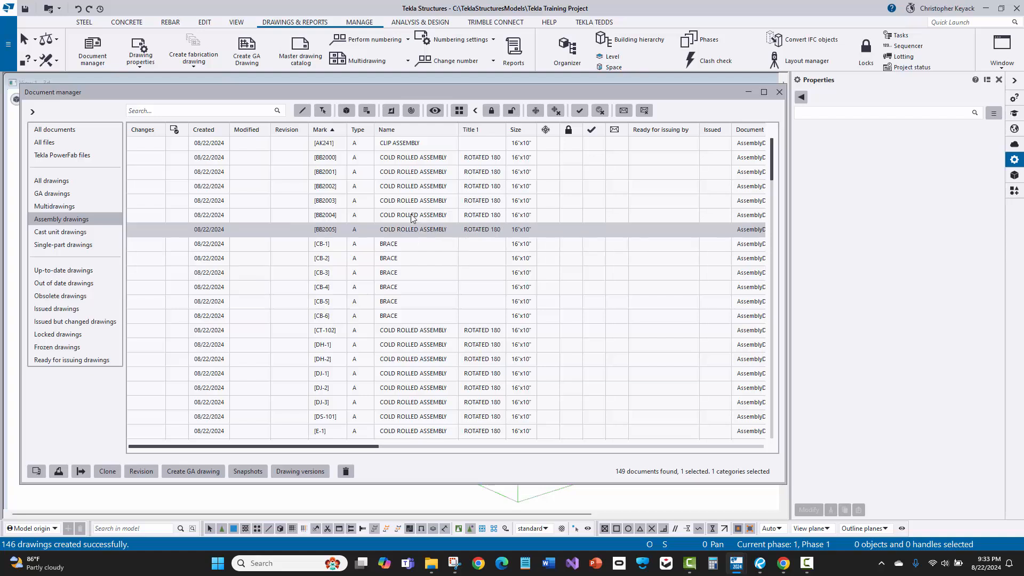
double_click(412, 142)
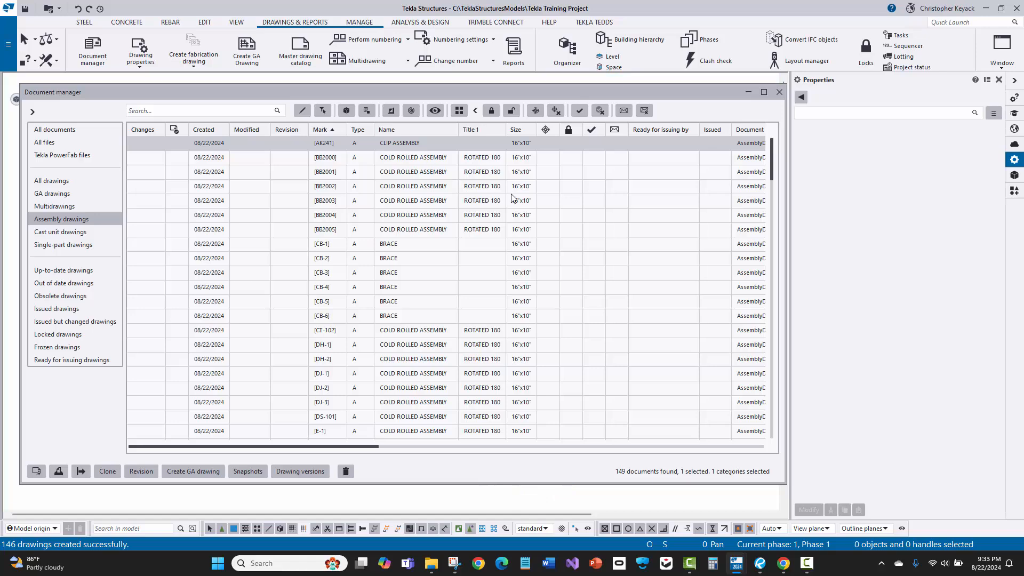
left_click(779, 92)
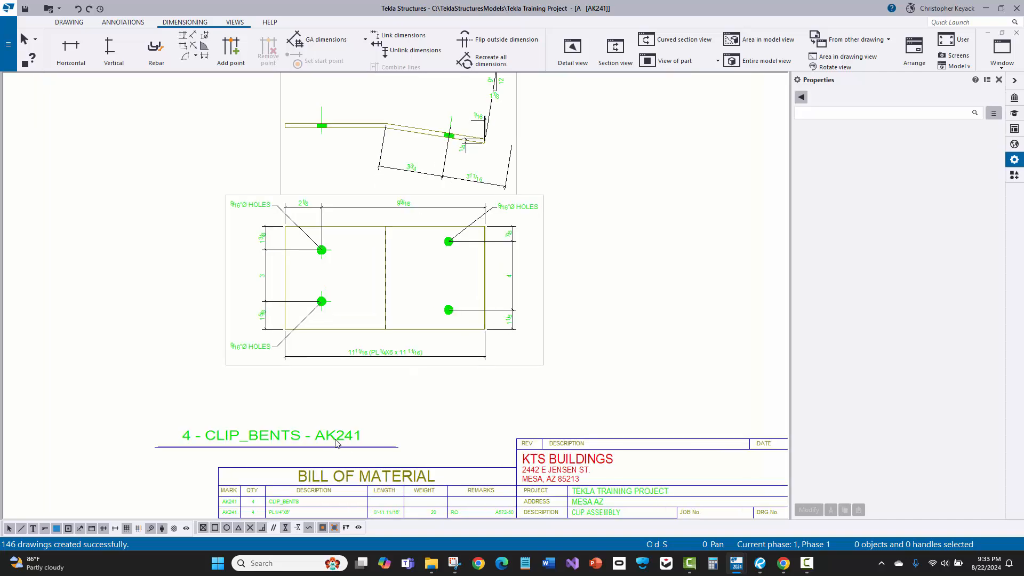
Step: Close the open AK241 drawing and delete it from the document manager
left_click(1009, 47)
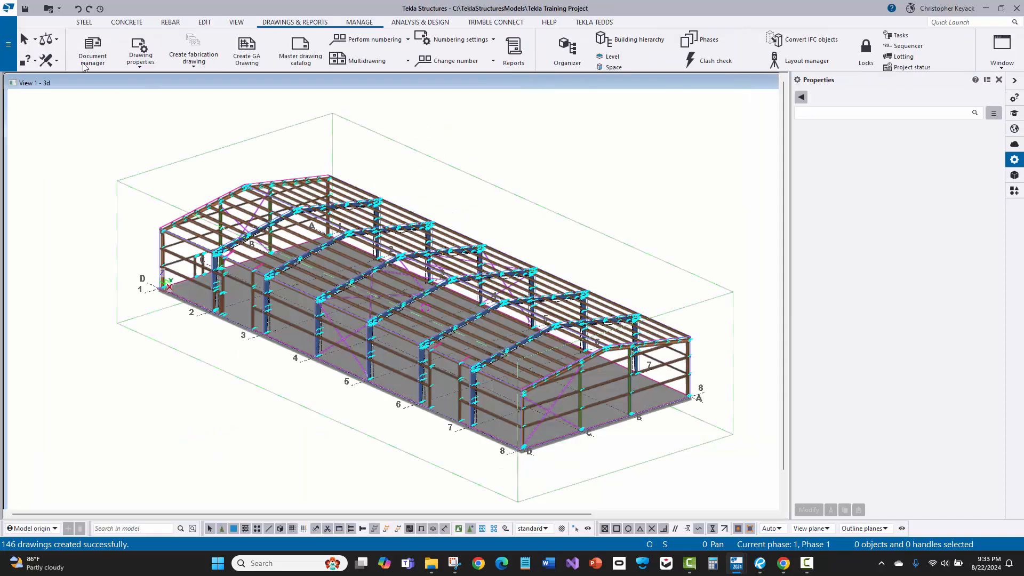
left_click(92, 53)
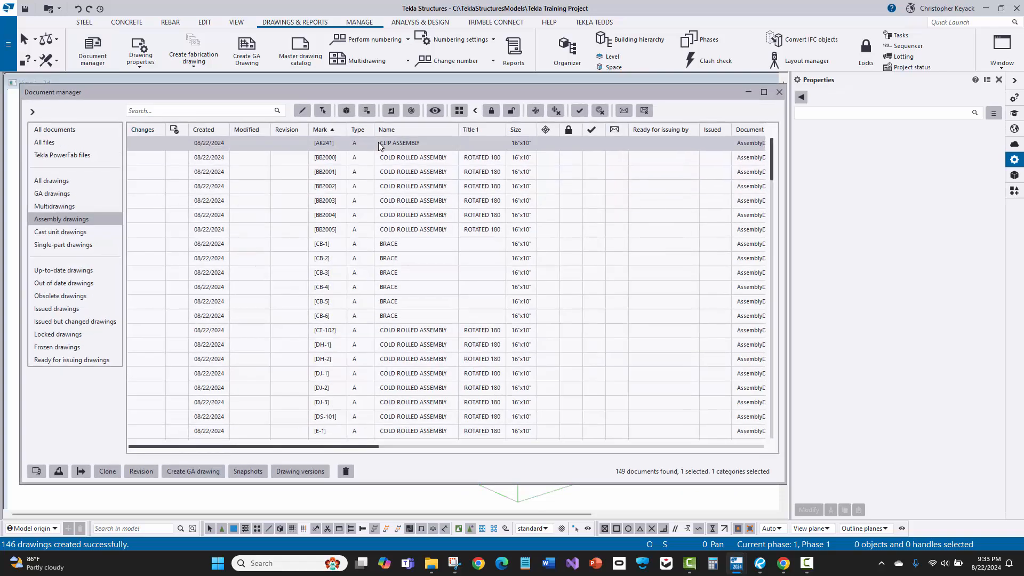
right_click(380, 145)
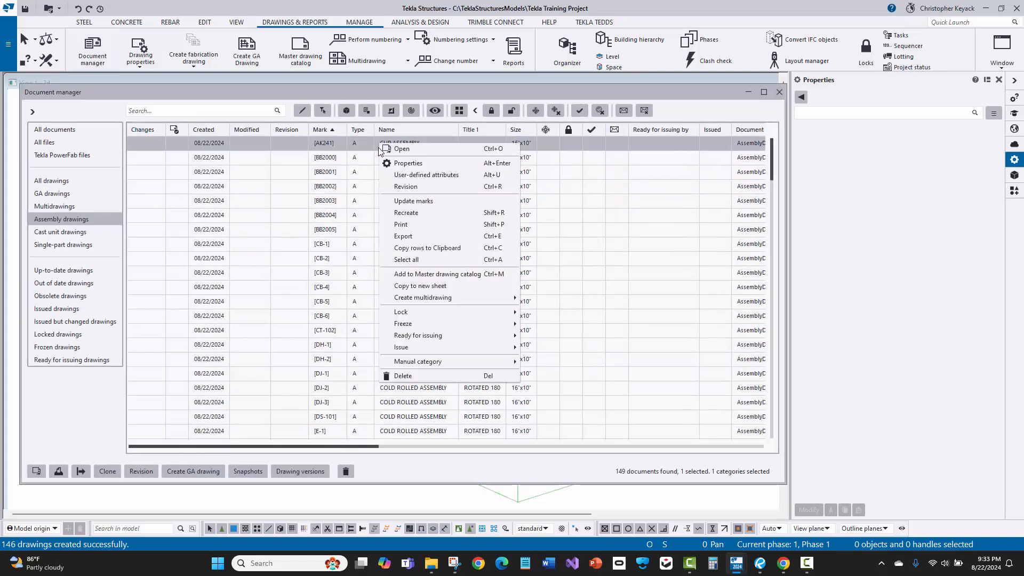
left_click(405, 375)
left_click(482, 293)
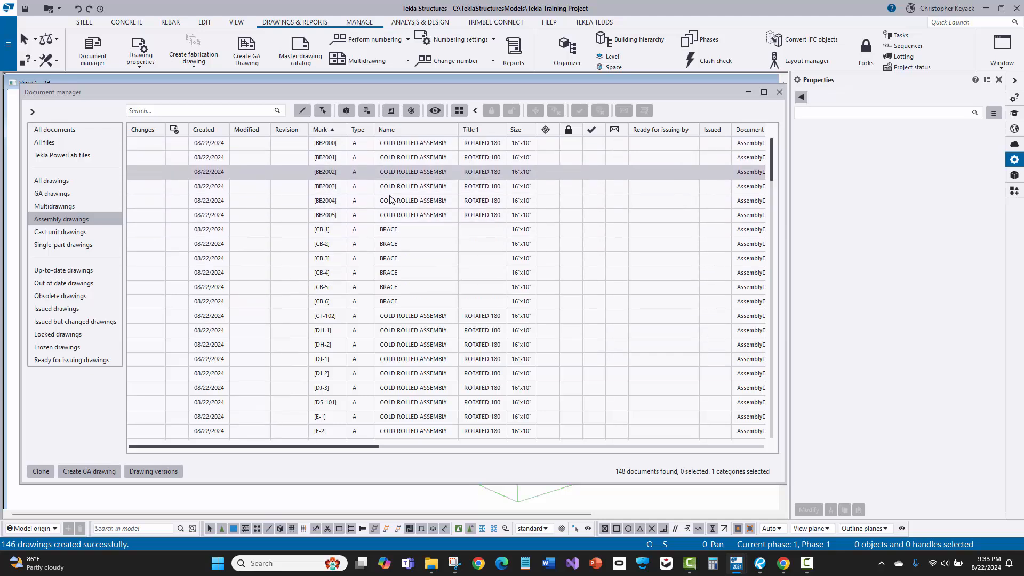
Step: Open cold rolled assembly drawing [BB2000], minimize the document manager, and examine its punch codes, section A-A and bill of material
left_click(401, 145)
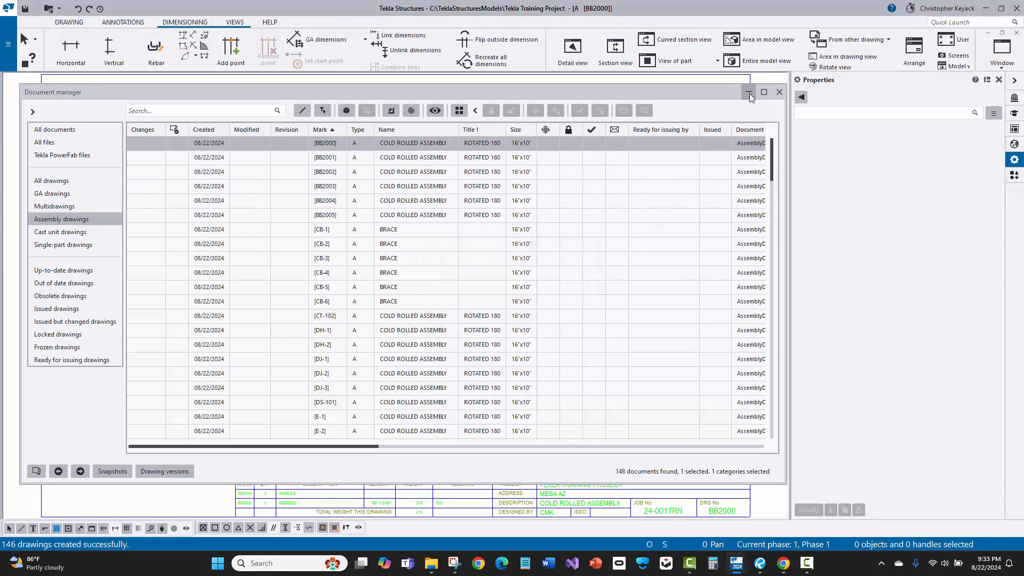
left_click(750, 93)
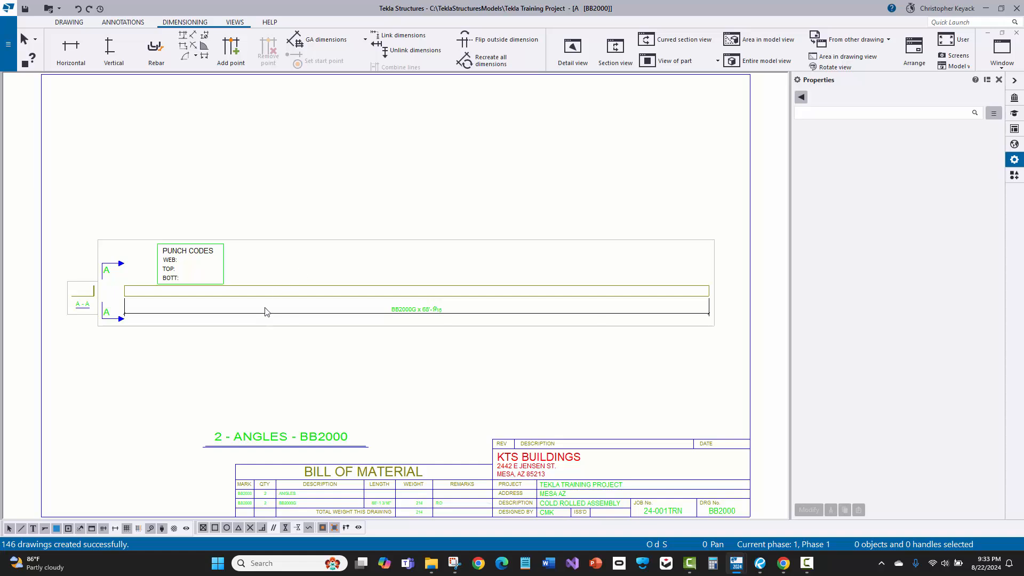
scroll(81, 297, "up", 2)
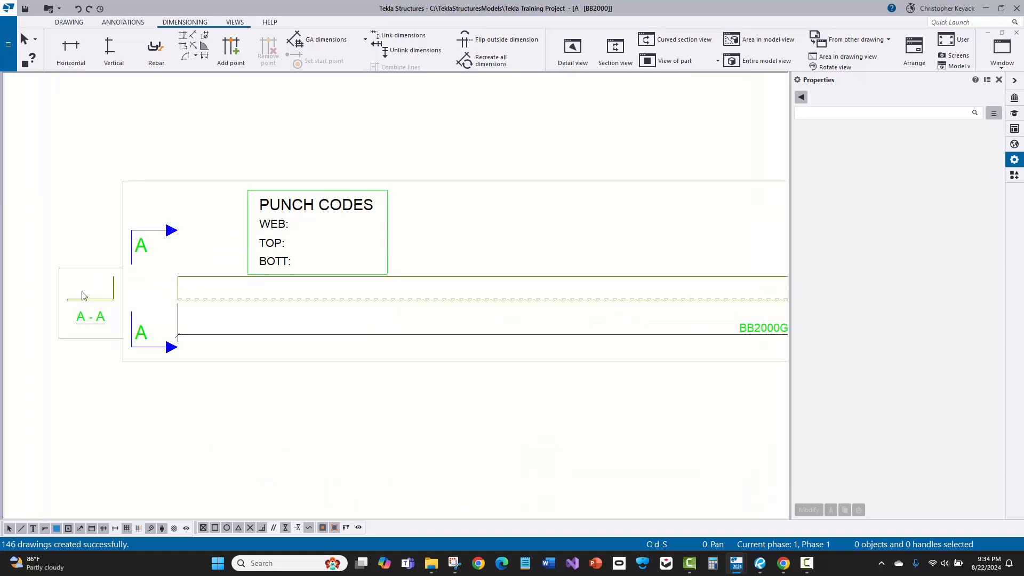
scroll(181, 308, "down", 2)
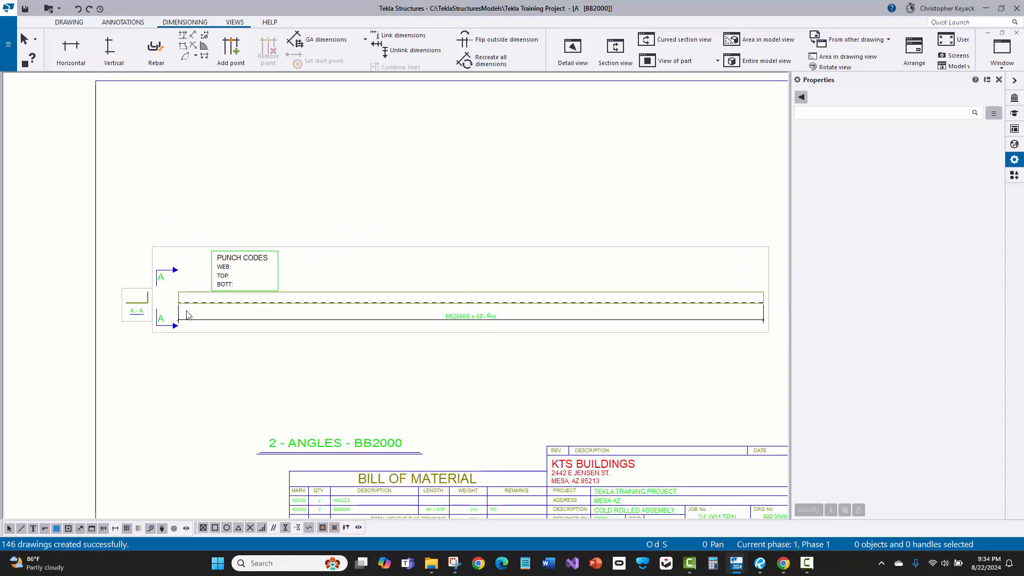
middle_click_drag(245, 322, 205, 274)
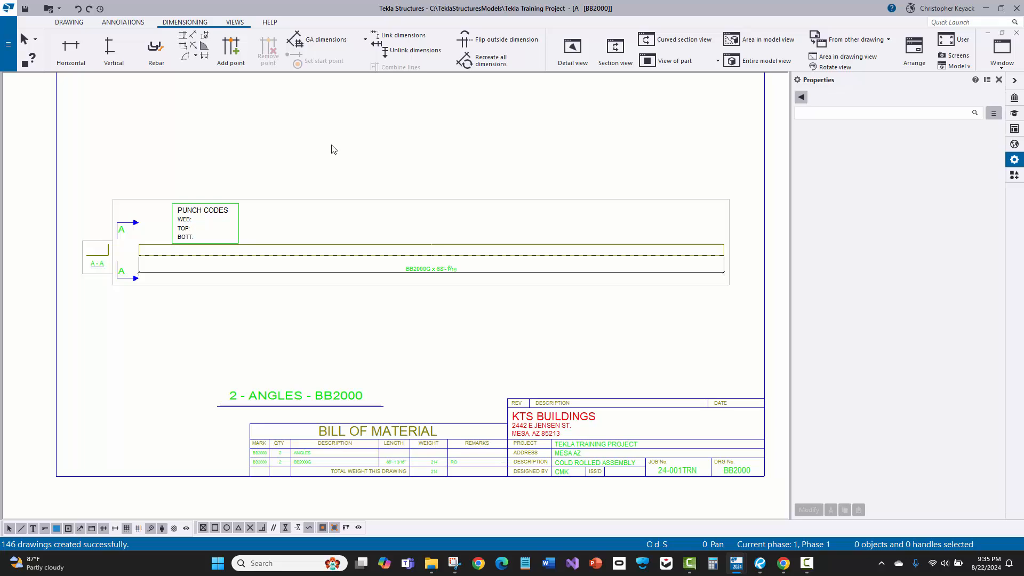
Step: Return from the BB2000 drawing to the document manager and delete cold rolled assembly drawings [BB2000] through [BB2005]
left_click(992, 53)
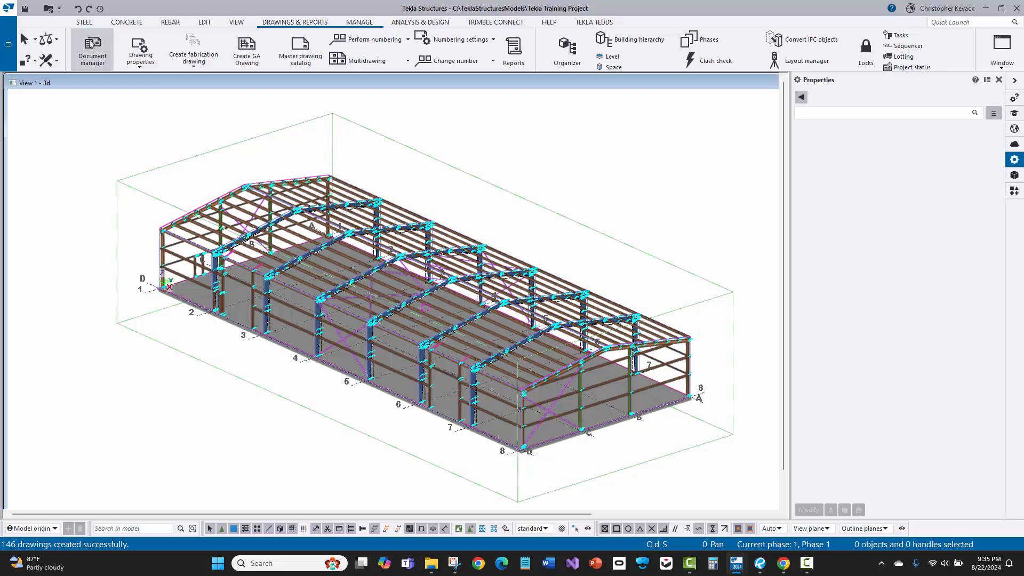
left_click(91, 43)
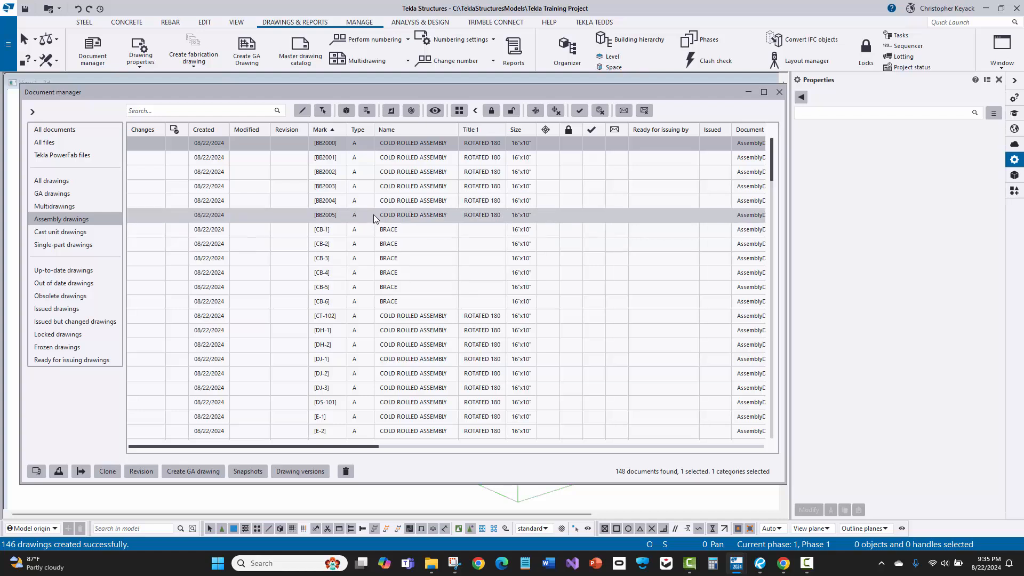
left_click(392, 171, "shift")
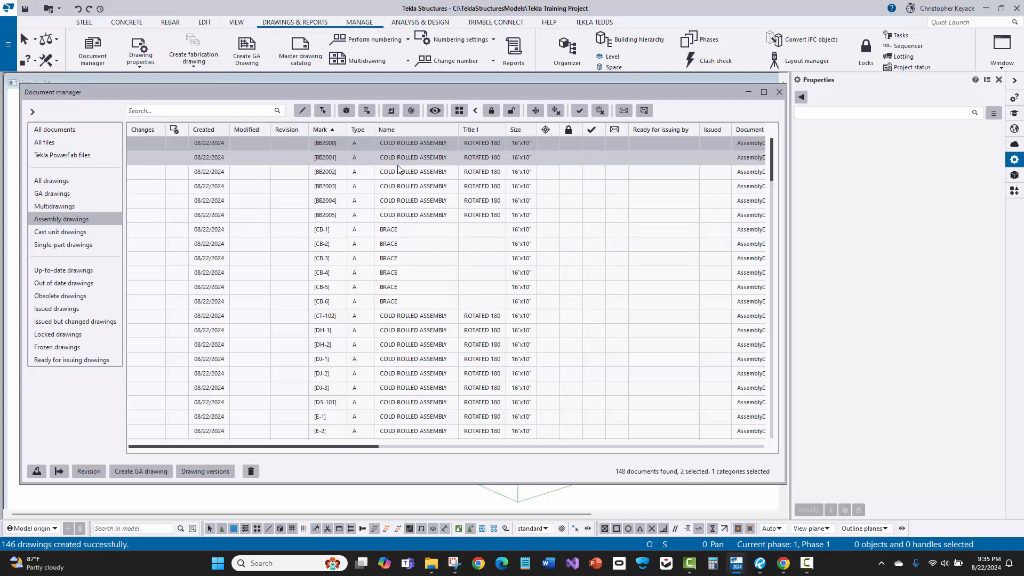
left_click(401, 185, "shift")
left_click(401, 199, "shift")
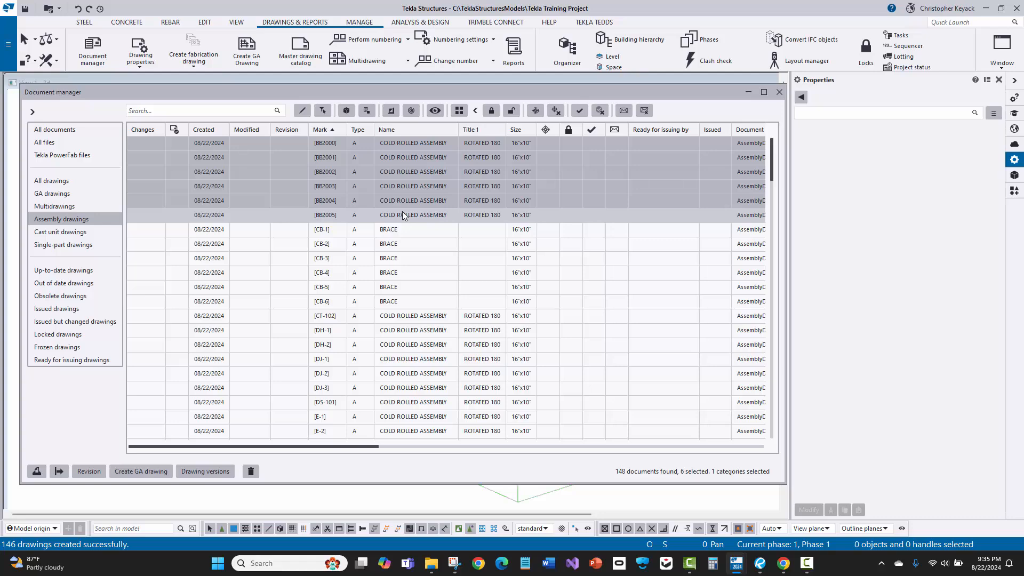
left_click(403, 212, "shift")
key("Delete")
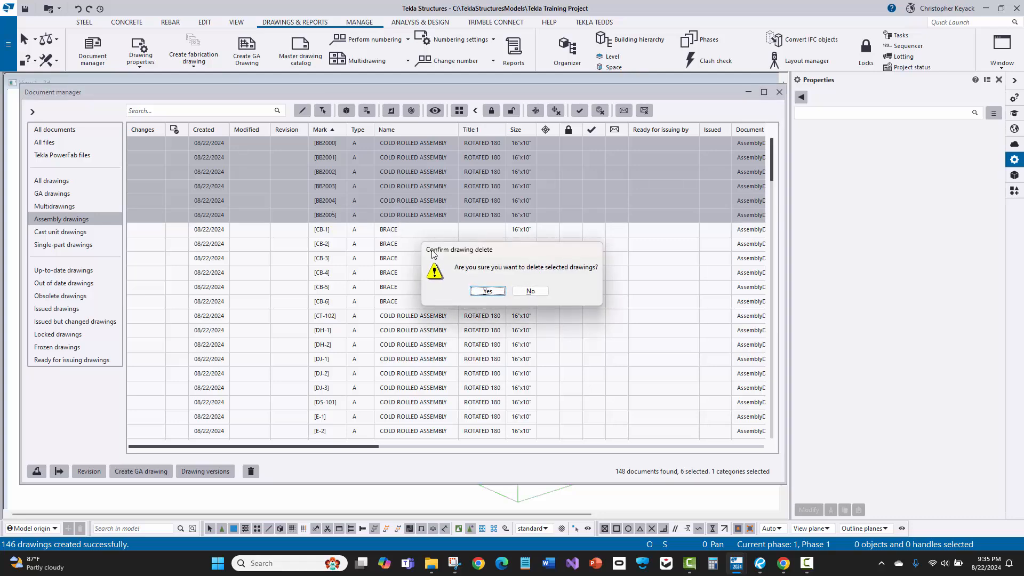
left_click(483, 292)
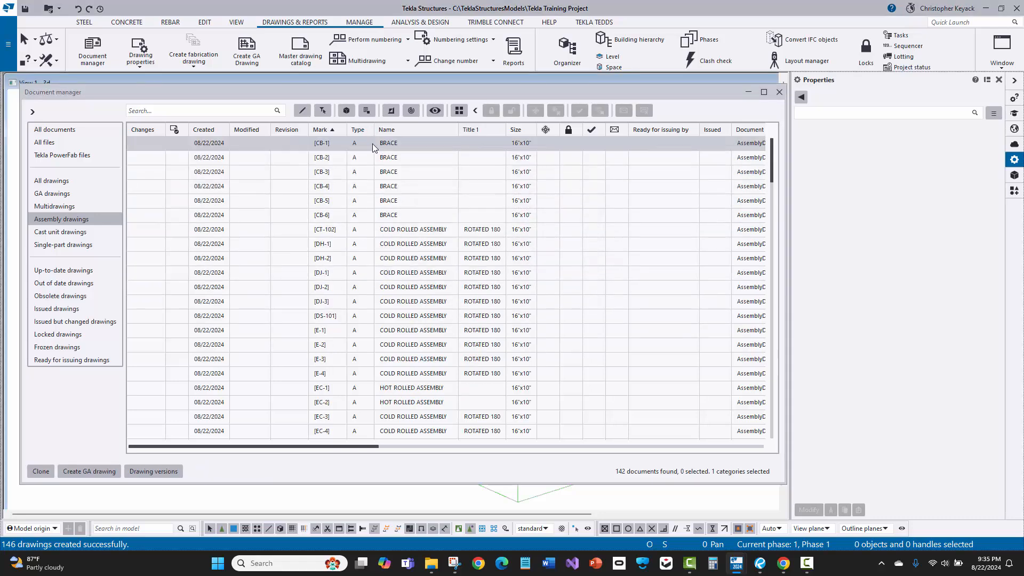
Step: Open brace assembly drawing [CB-1], review its layout and bill of material, and close it
left_click(326, 146)
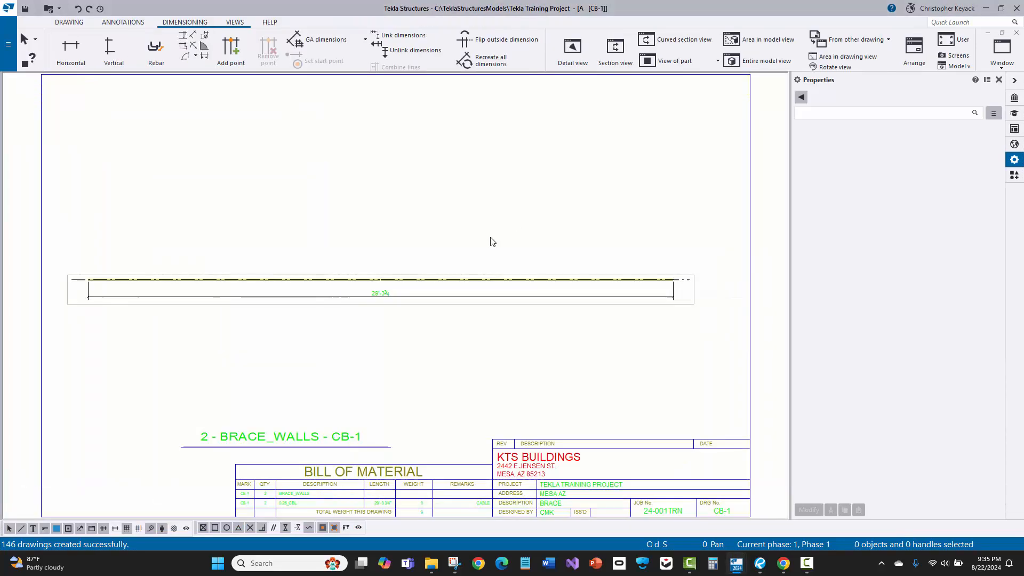
middle_click_drag(565, 299, 609, 287)
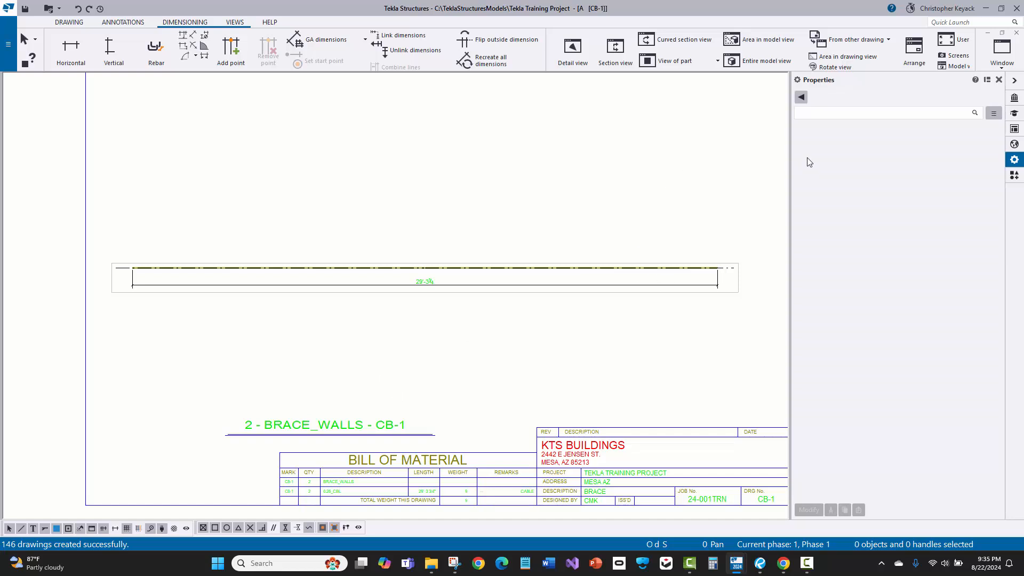
left_click(1017, 33)
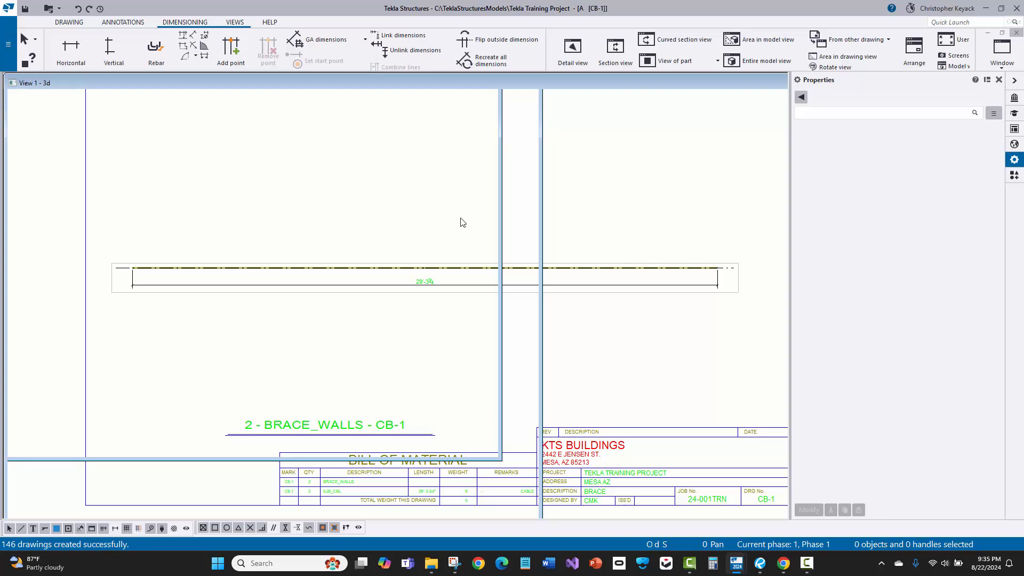
Step: Reopen the document manager and delete brace drawings [CB-1] through [CB-6]
left_click(93, 51)
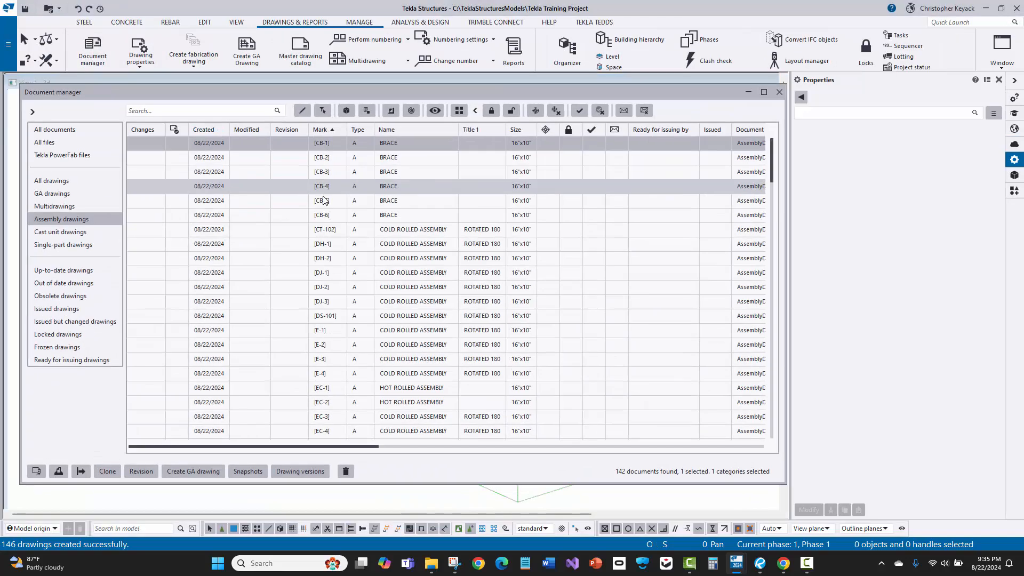
left_click(400, 212, "shift")
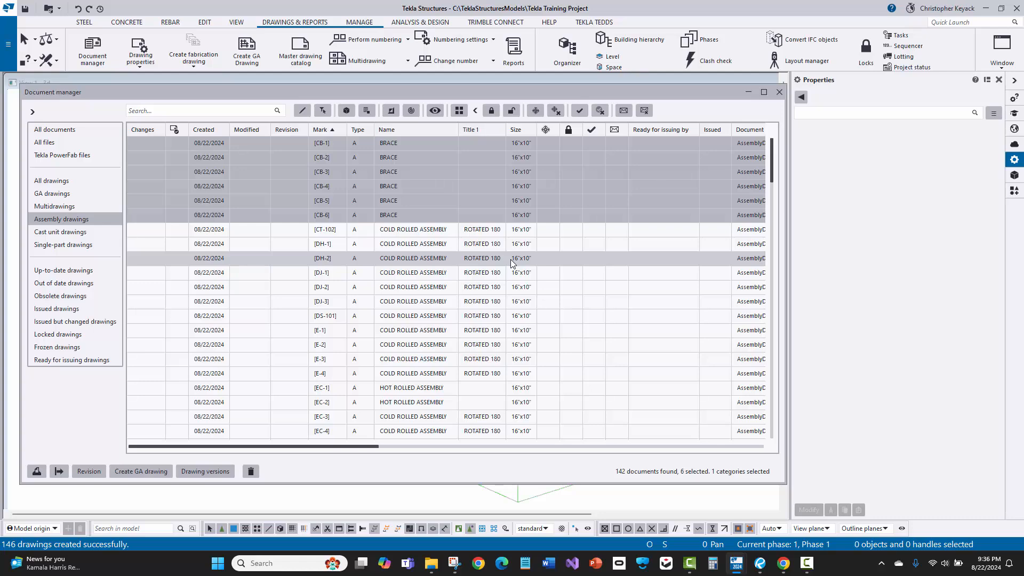
key("F12")
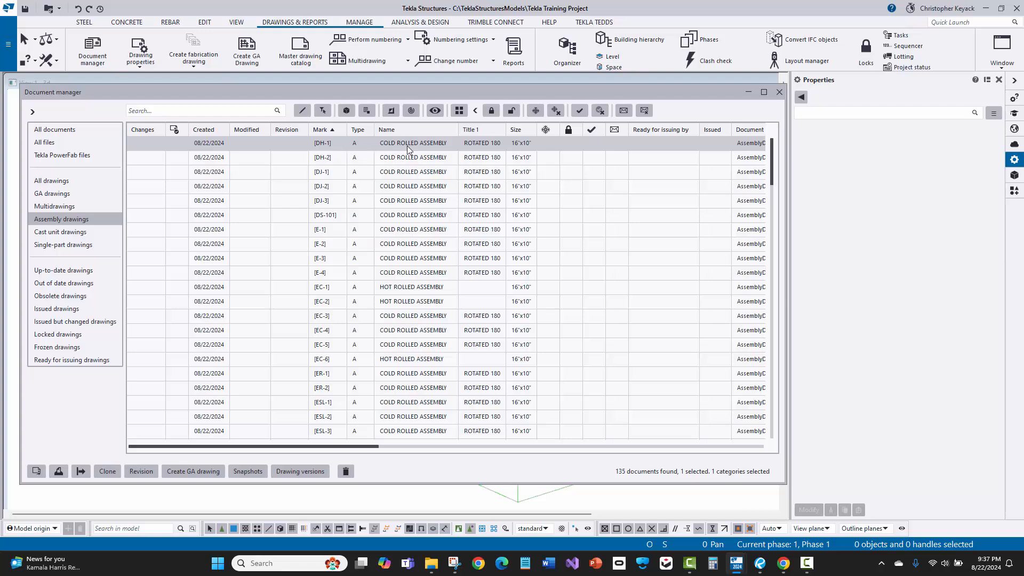
Step: Open cold rolled assembly drawing [DH-1], minimize the document manager, and examine the header's front view and punch codes
double_click(411, 150)
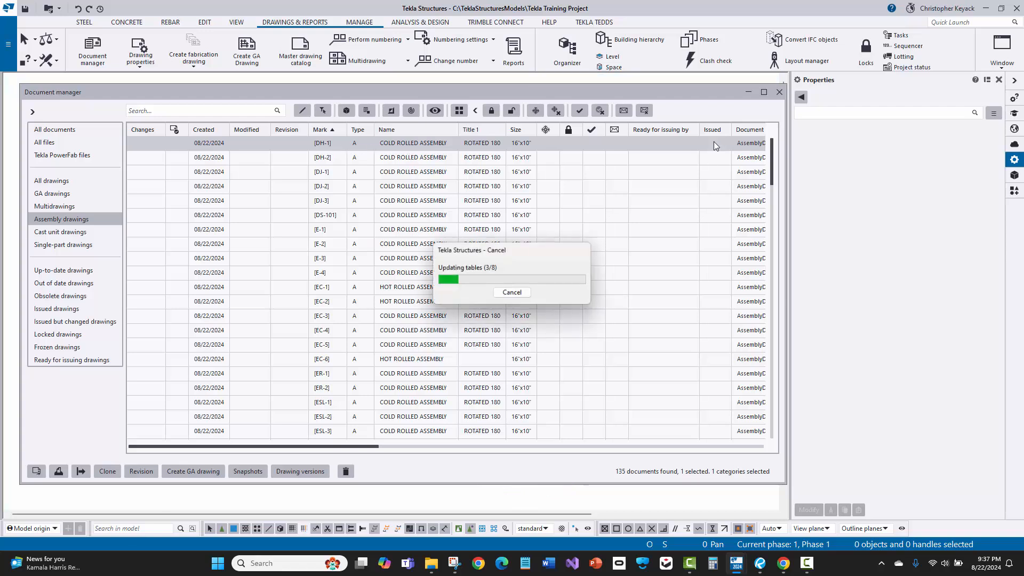
left_click(747, 94)
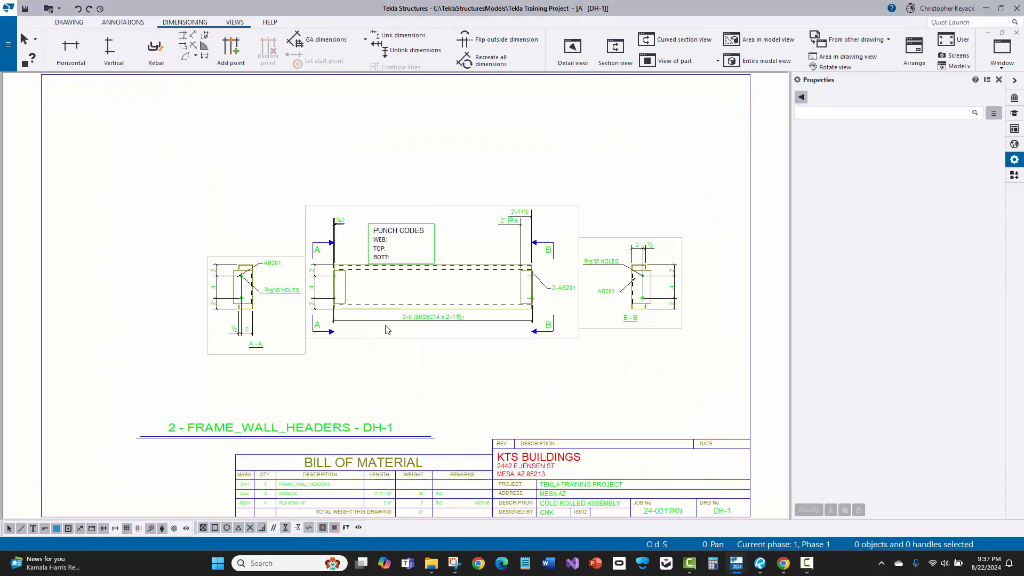
scroll(387, 325, "up", 1)
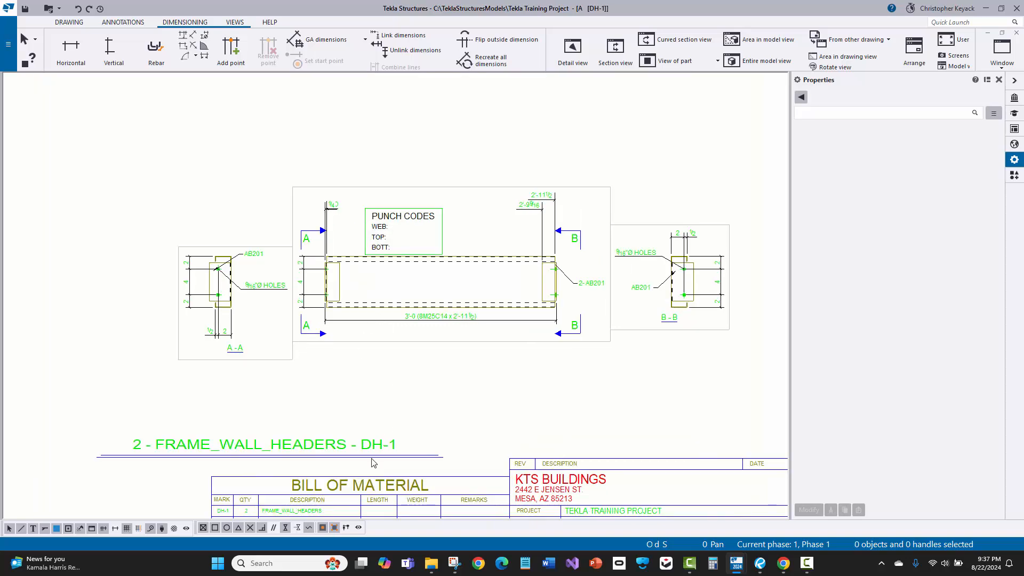
scroll(371, 299, "up", 1)
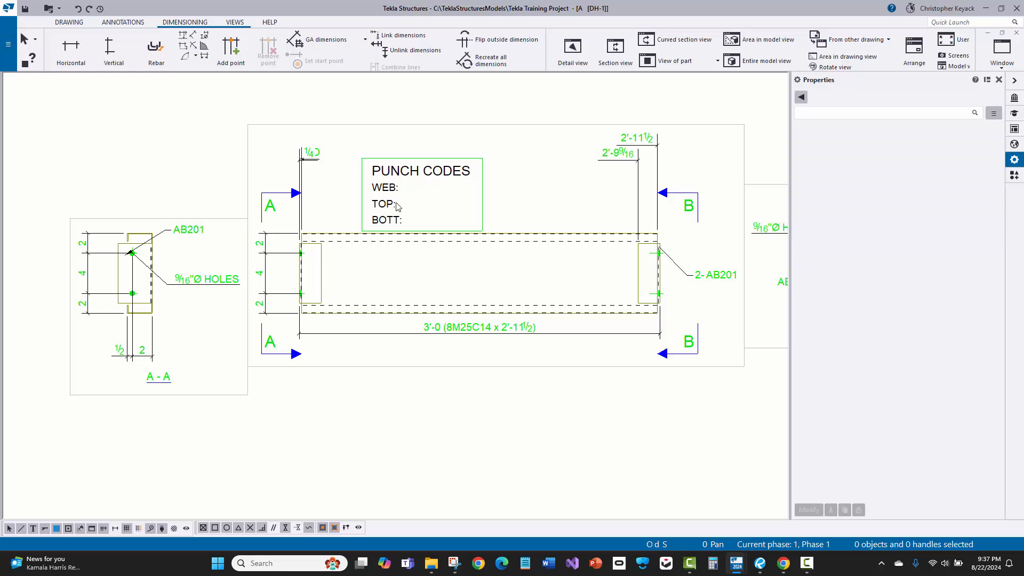
left_click(399, 182)
left_click(334, 206)
middle_click_drag(233, 240, 281, 232)
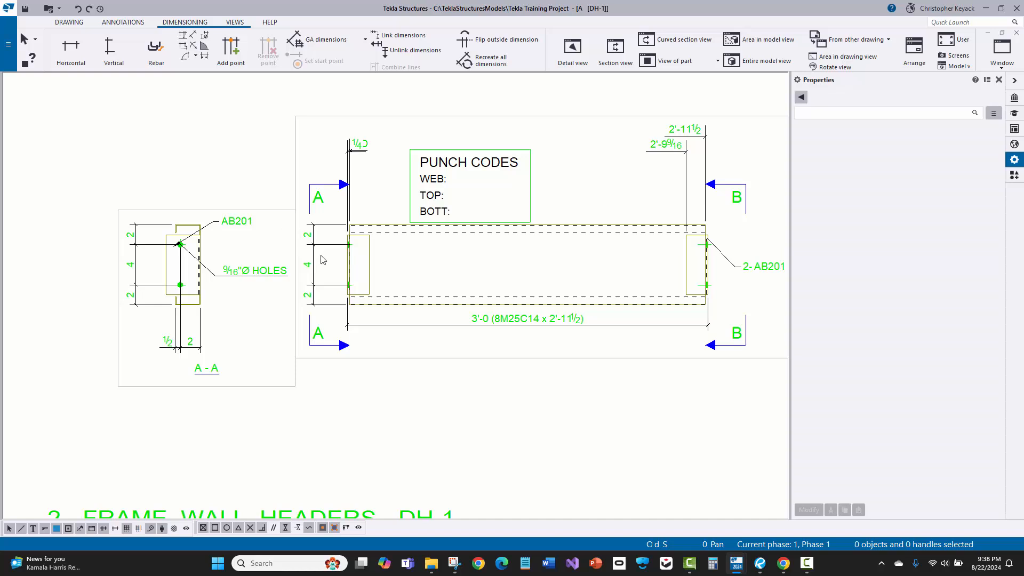
middle_click_drag(325, 263, 350, 273)
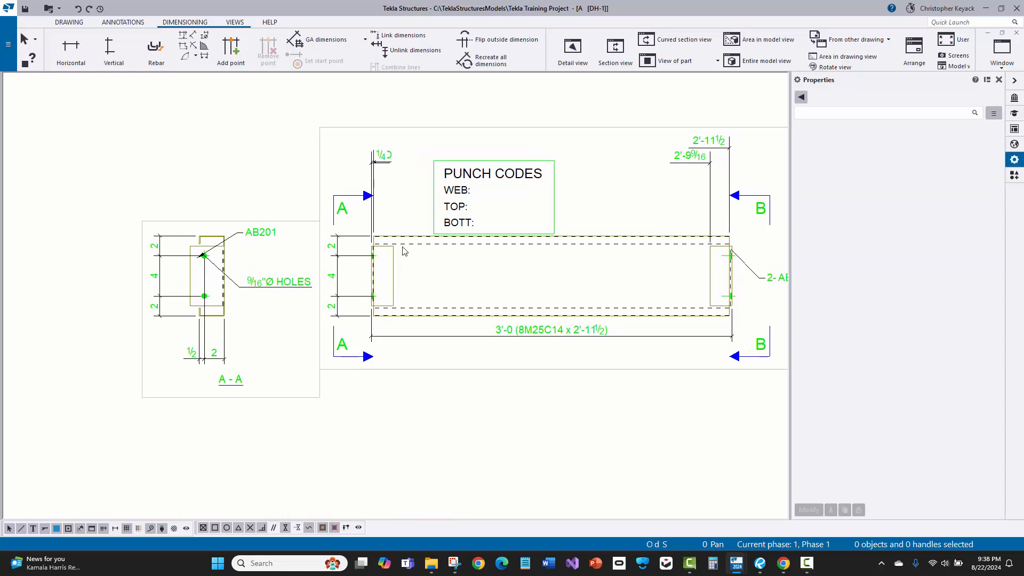
Step: Select the AB201 clip in section A-A and examine its outline and hidden lines against the front view
scroll(383, 261, "up", 1)
scroll(178, 256, "up", 1)
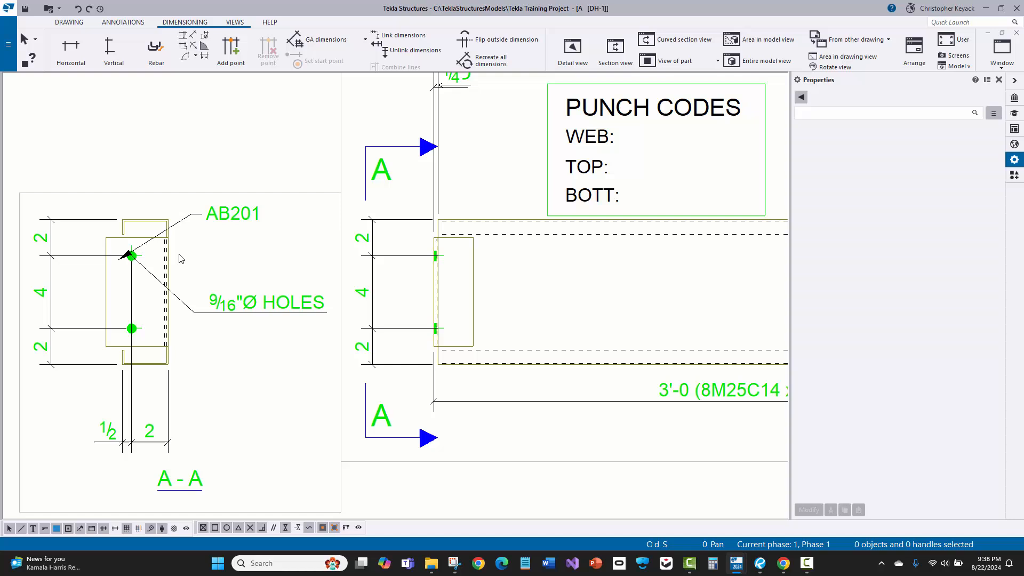
left_click(134, 238)
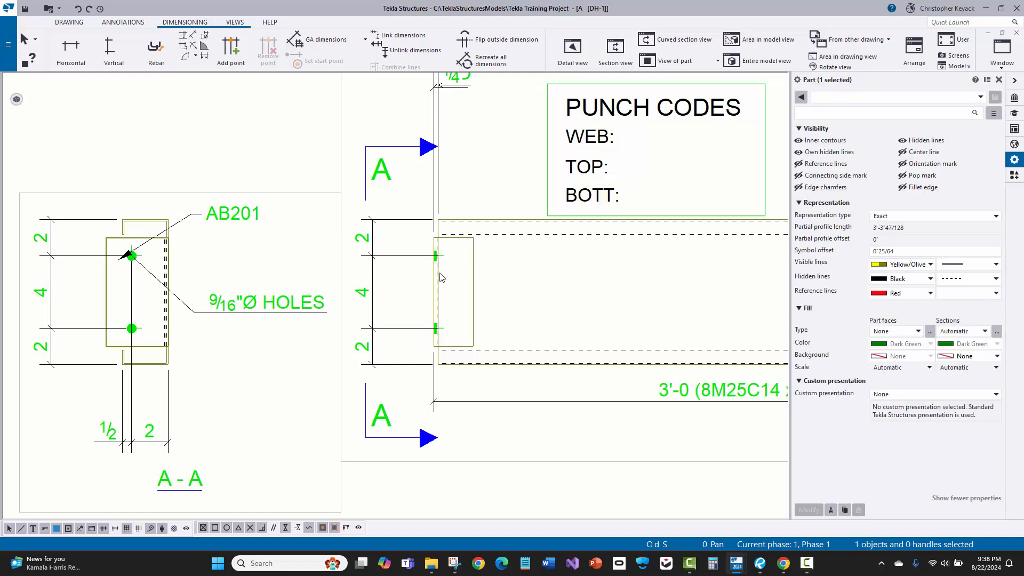
scroll(154, 241, "up", 2)
middle_click_drag(179, 242, 226, 227)
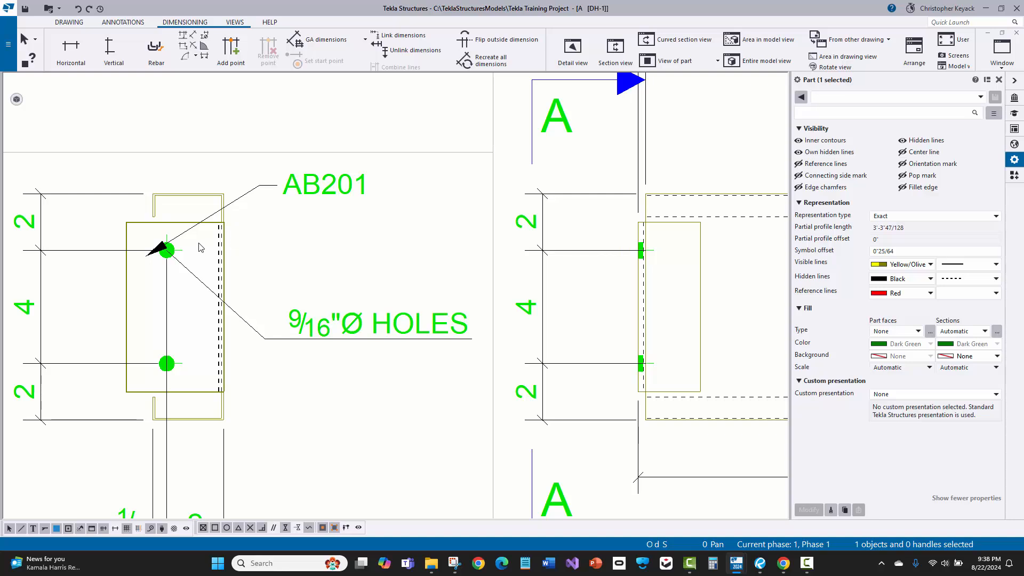
scroll(192, 280, "down", 3)
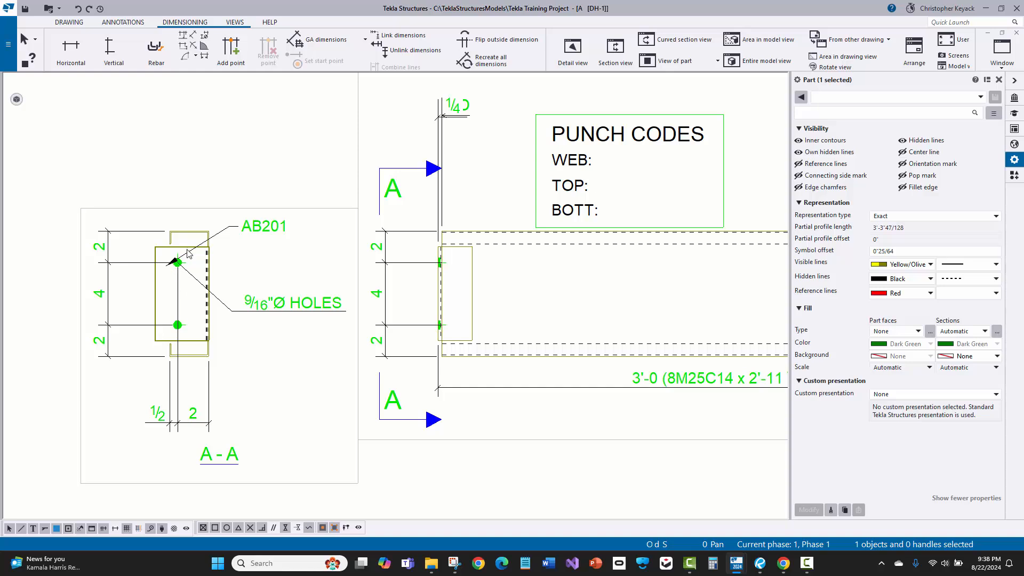
scroll(182, 288, "down", 2)
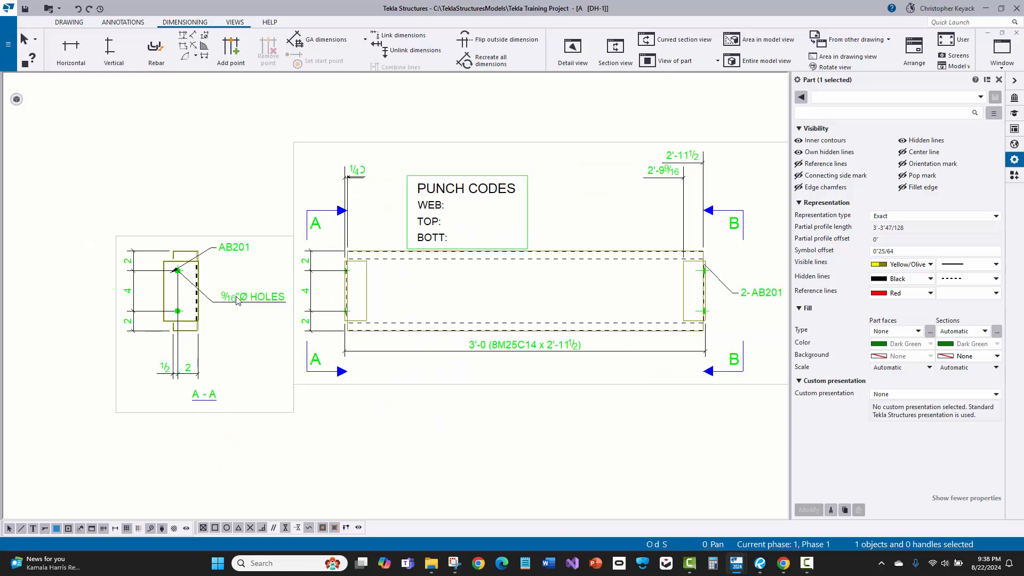
Step: Change the visible line type of both AB201 end clips in the DH-1 front view to dashed
left_click(303, 297)
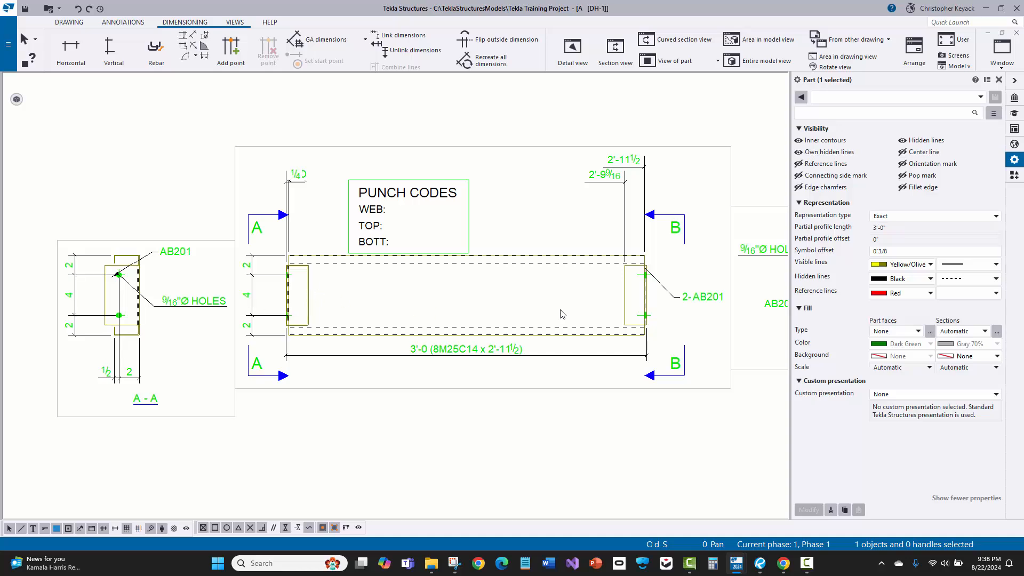
left_click(596, 296, "ctrl")
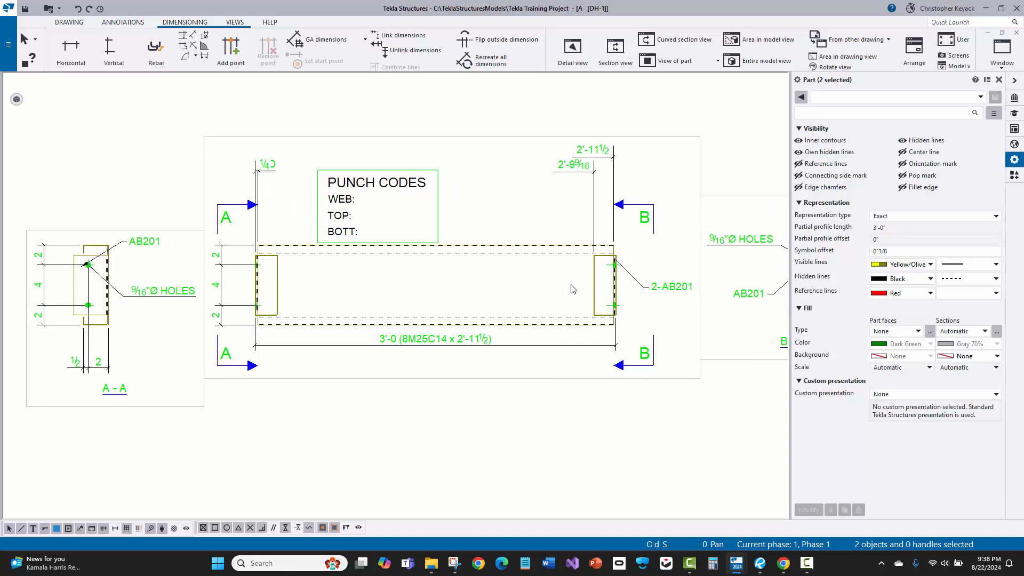
scroll(115, 266, "up", 2)
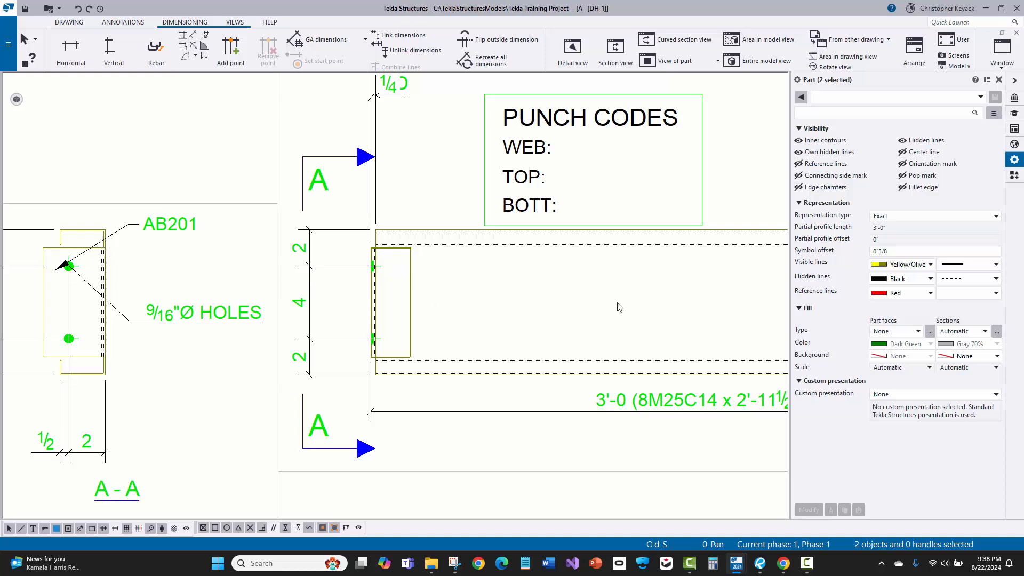
left_click(967, 267)
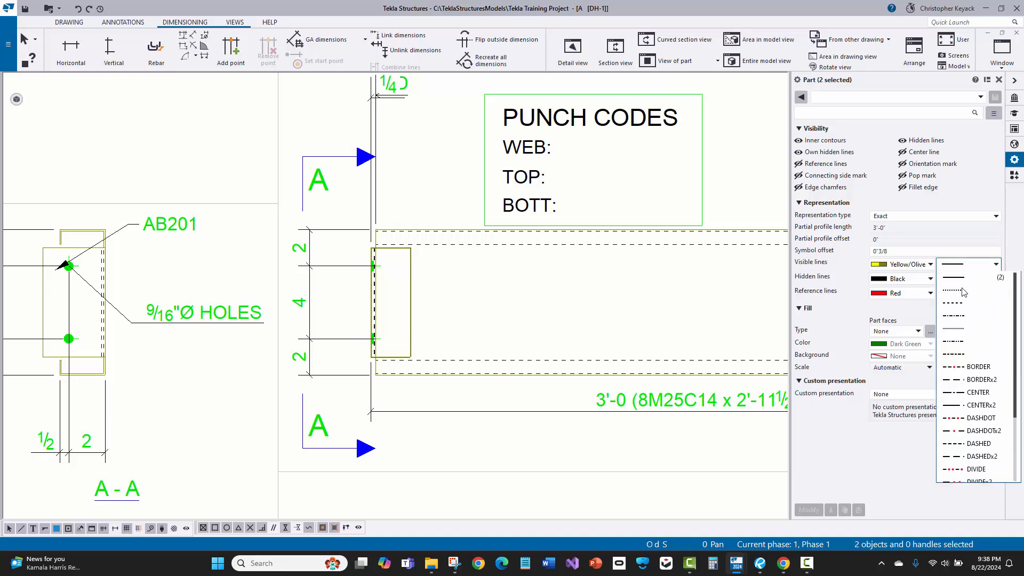
left_click(963, 291)
left_click(809, 509)
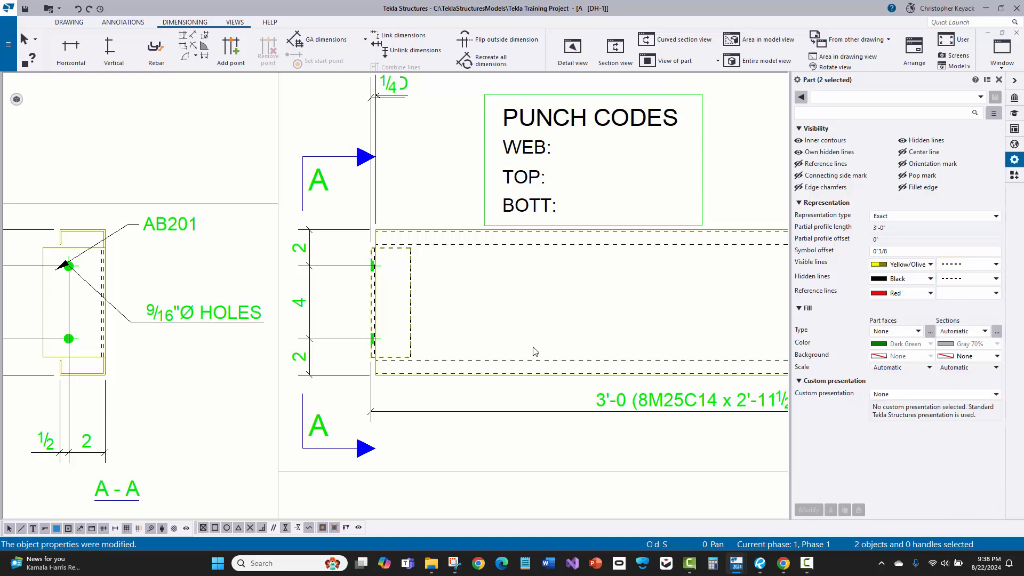
scroll(535, 351, "down", 3)
left_click(558, 288)
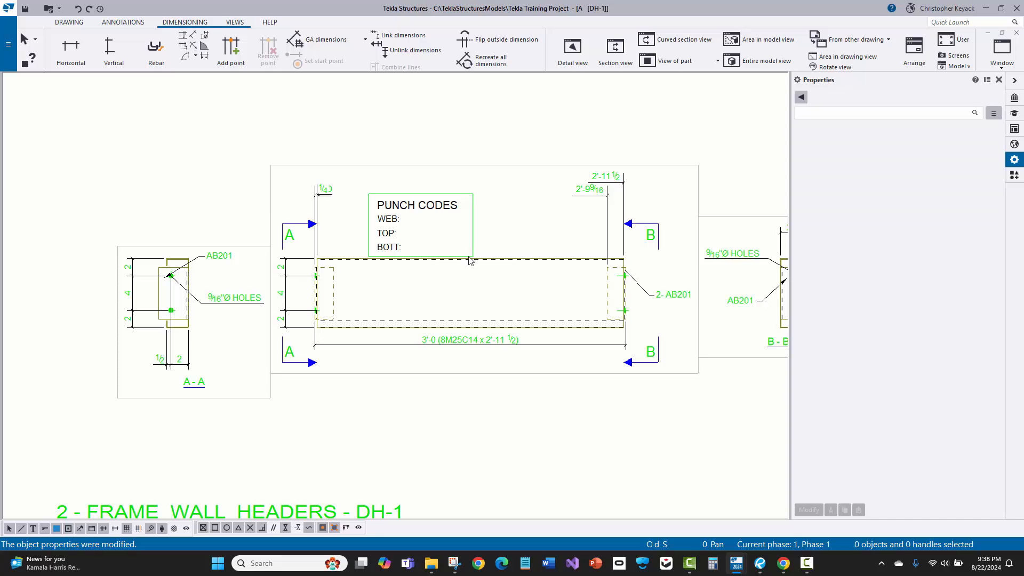
Step: Compare the AB201 clip in section A-A with the dashed end clips and inspect the front view's end dimensions
scroll(245, 308, "up", 2)
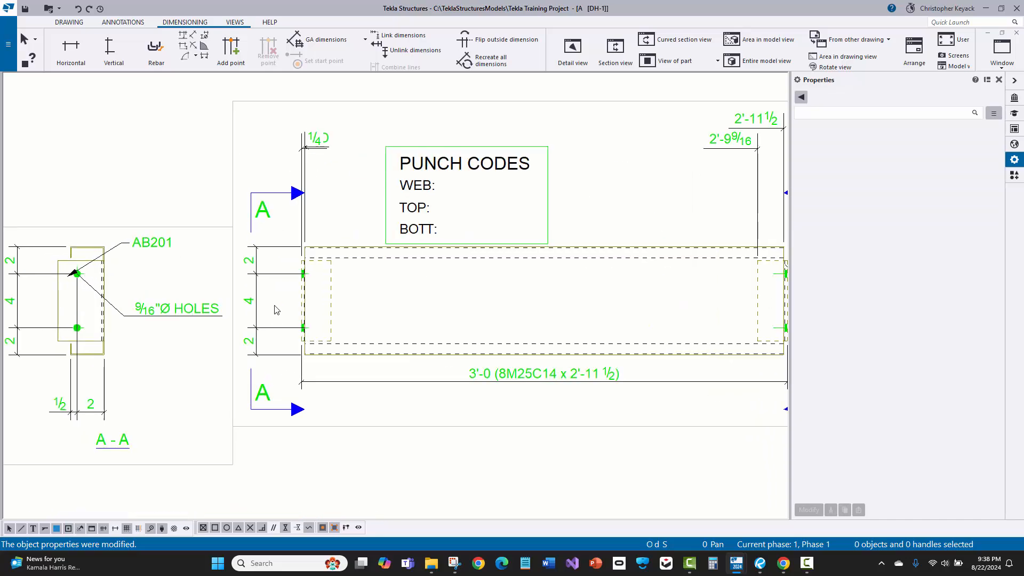
middle_click_drag(275, 306, 341, 290)
scroll(146, 245, "up", 2)
left_click(163, 245)
scroll(165, 244, "up", 2)
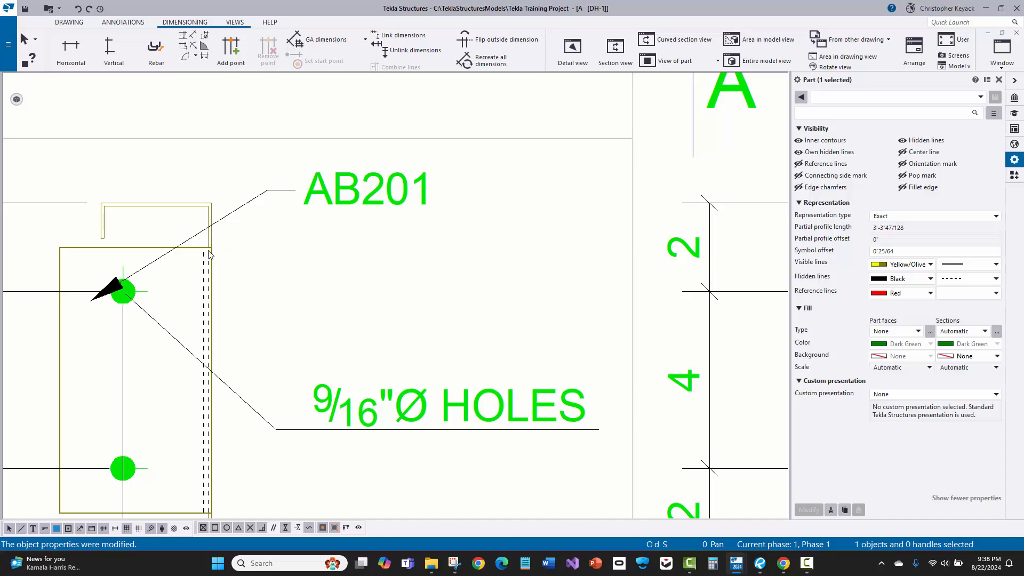
scroll(203, 251, "down", 2)
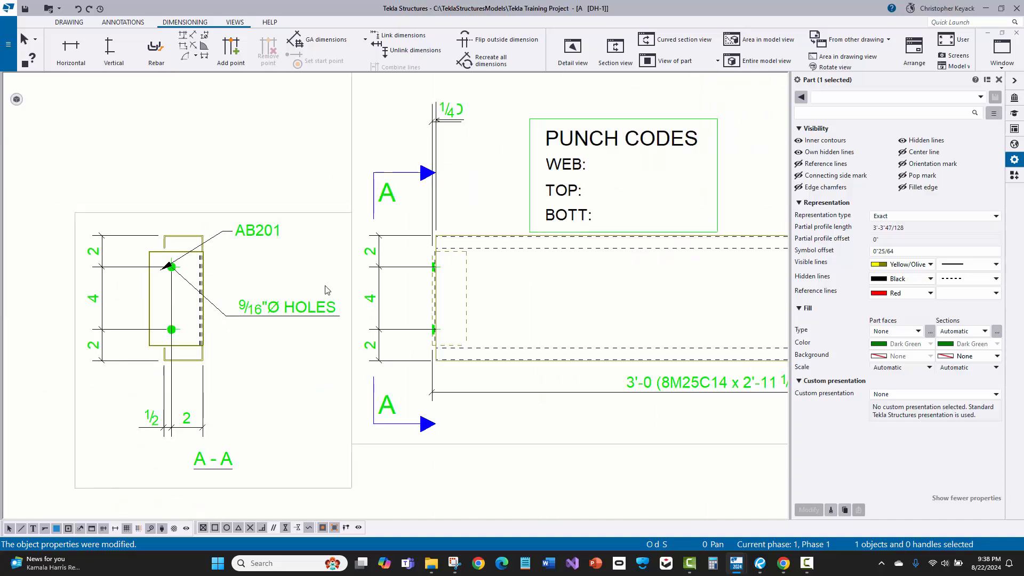
scroll(486, 269, "down", 3)
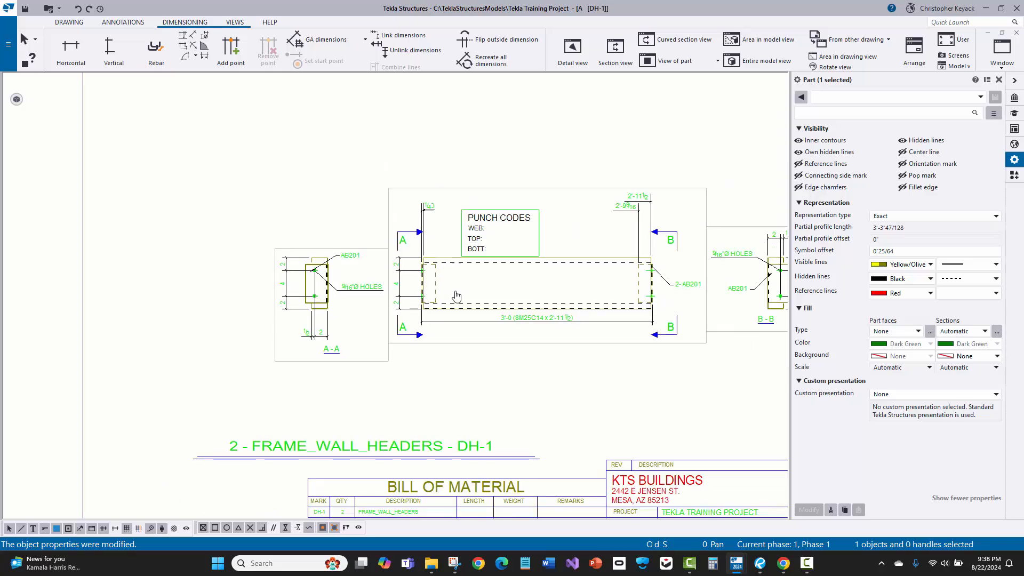
left_click(304, 219)
middle_click_drag(403, 296, 369, 306)
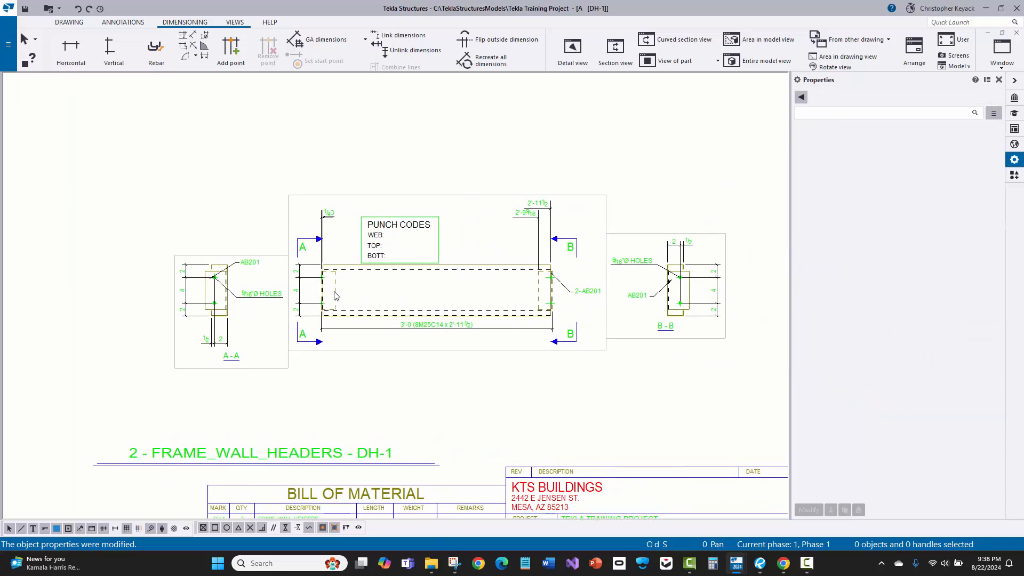
scroll(331, 227, "up", 2)
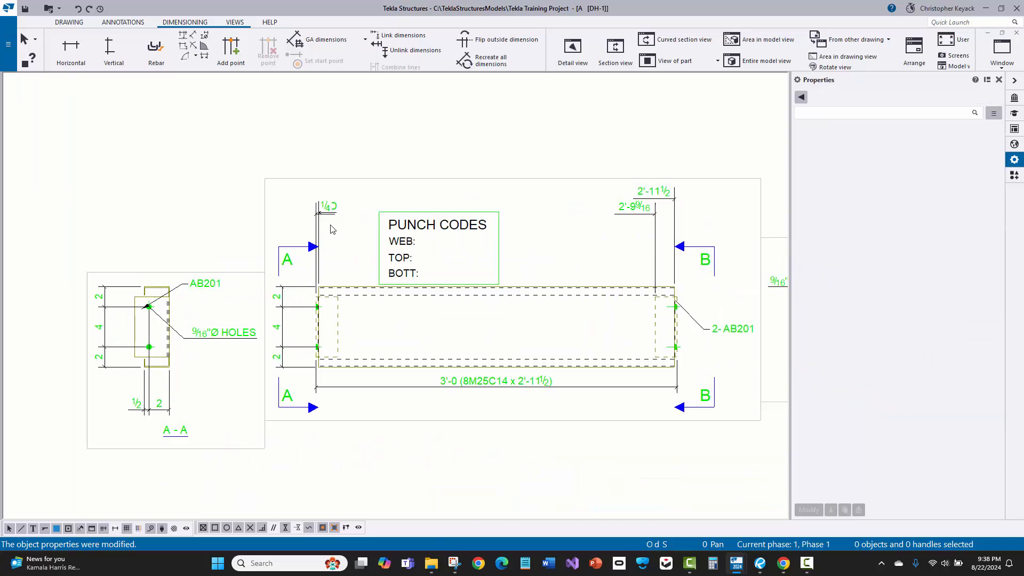
Step: Limit selection to dimensions and move the 1/4 dimension at the section A end of the DH-1 front view below the RD mark
left_click(114, 528)
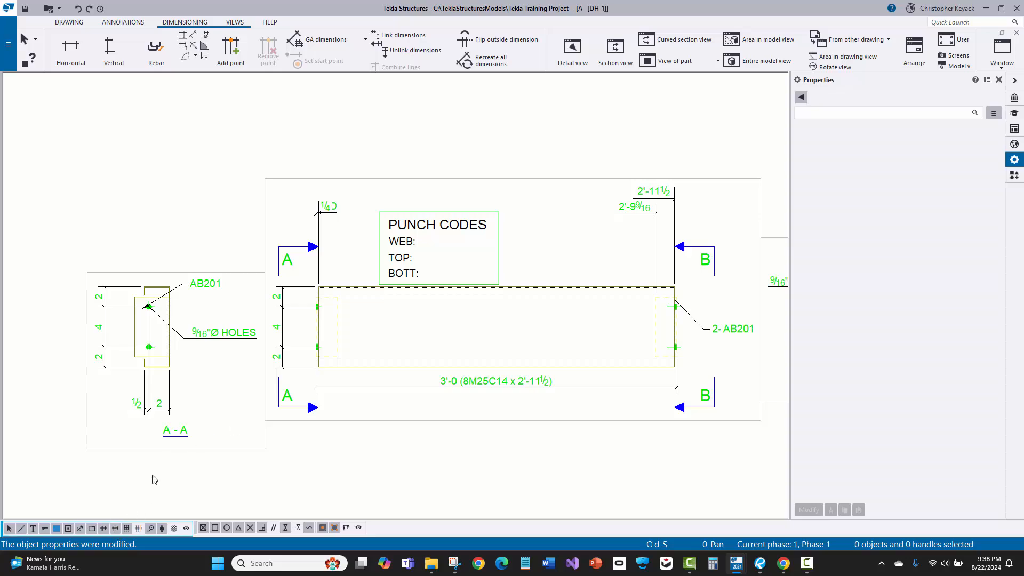
scroll(325, 200, "up", 2)
left_click(324, 197)
left_click_drag(334, 182, 333, 209)
left_click(292, 215)
scroll(328, 246, "down", 3)
middle_click_drag(457, 266, 385, 239)
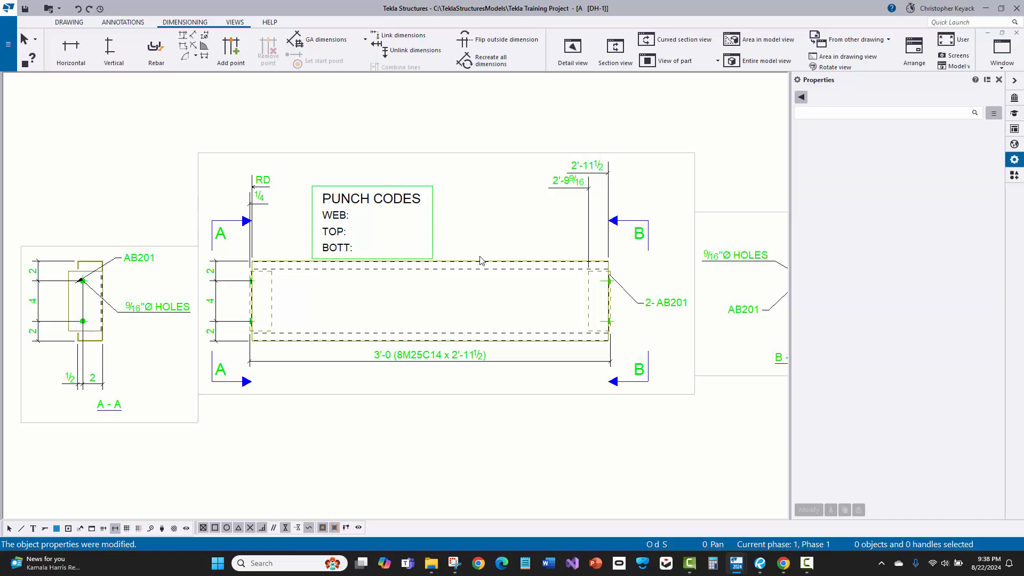
Step: Add a horizontal dimension above the section B end of the front view, from the header's end to the AB201 clip's outer edge
scroll(607, 258, "up", 2)
scroll(611, 258, "up", 1)
left_click(70, 48)
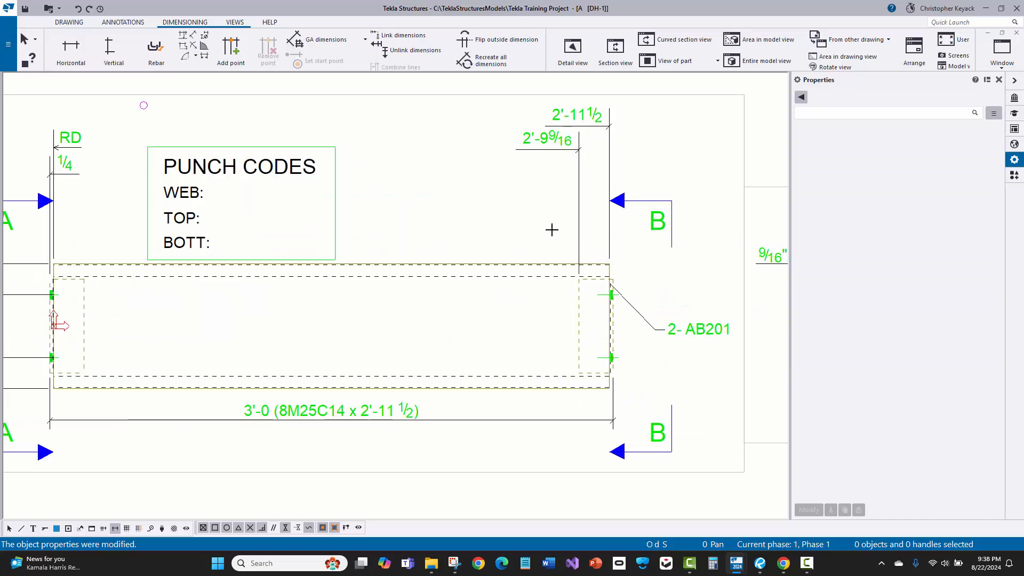
scroll(583, 251, "up", 4)
scroll(583, 251, "up", 1)
left_click(598, 265)
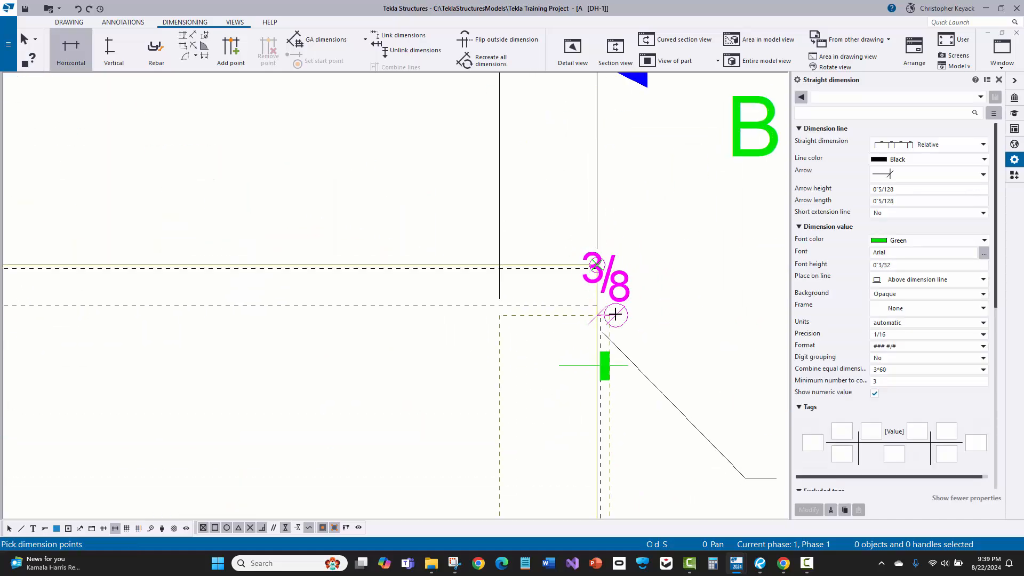
left_click(609, 316)
scroll(610, 317, "down", 2)
middle_click(578, 144)
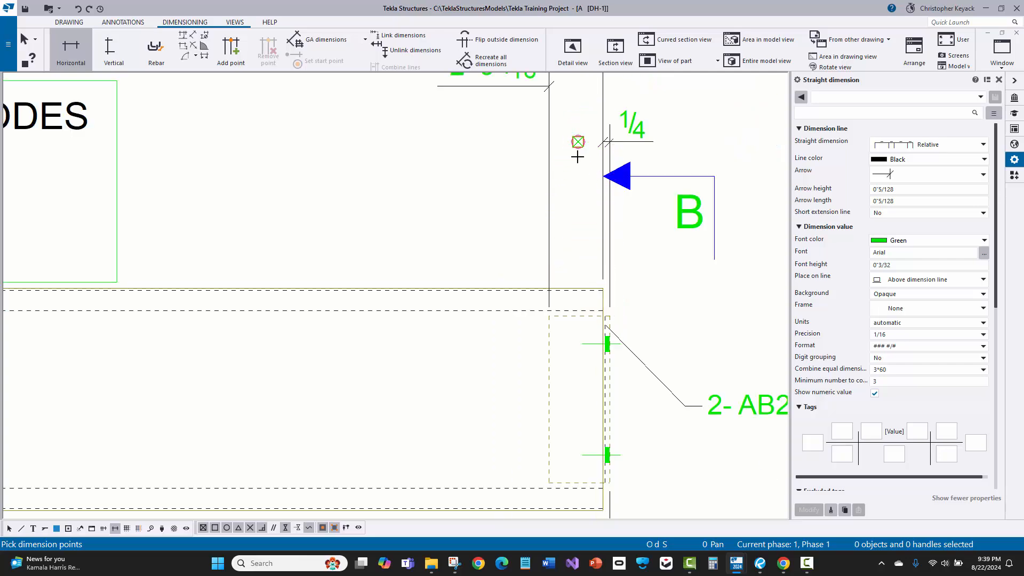
scroll(566, 187, "down", 3)
right_click(446, 198)
left_click(488, 199)
Step: Move the front view's overall length dimension farther below the header, clear of the section marks
left_click(421, 342)
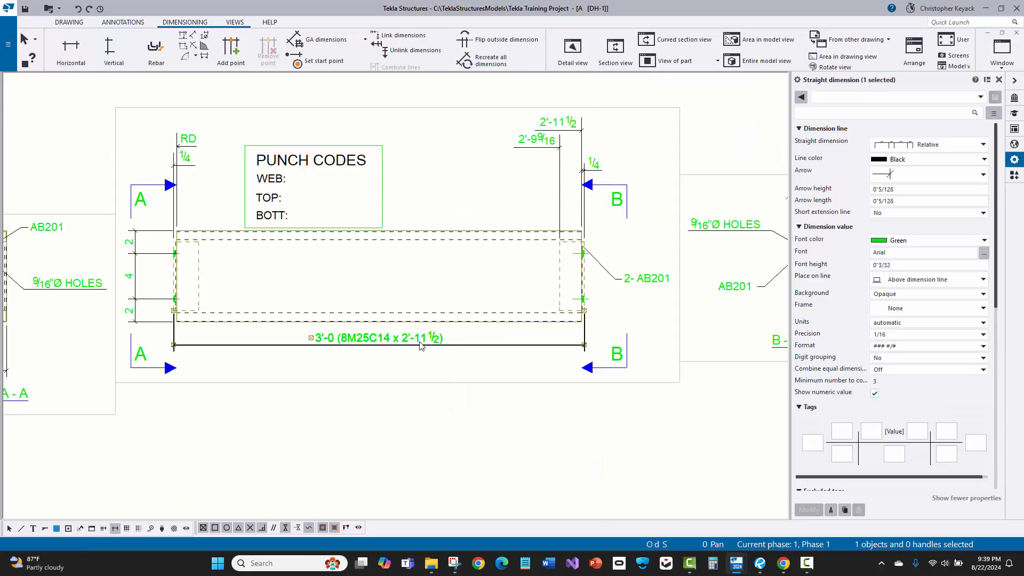
left_click_drag(421, 343, 442, 404)
left_click(425, 355)
left_click(402, 382)
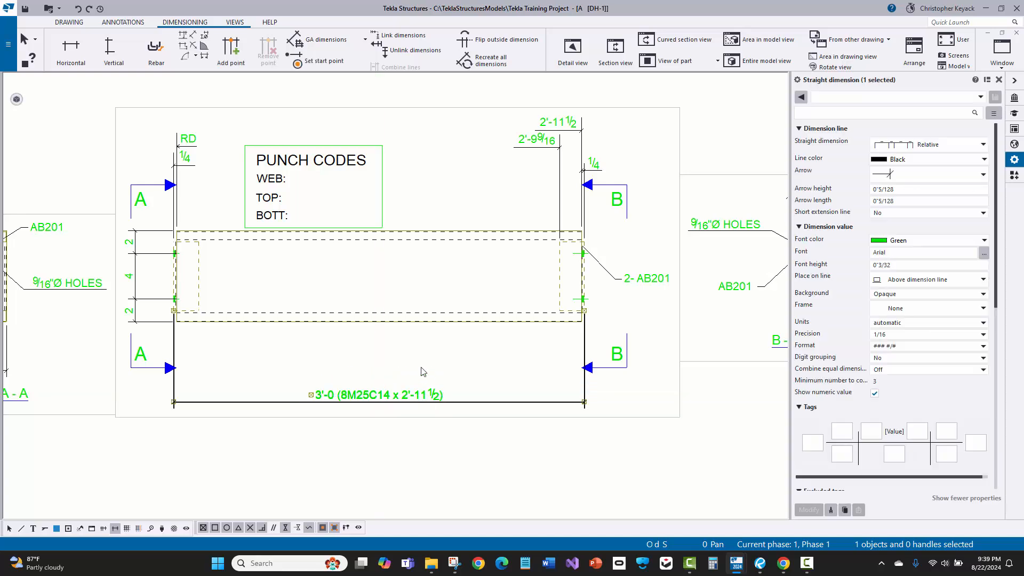
left_click(421, 368)
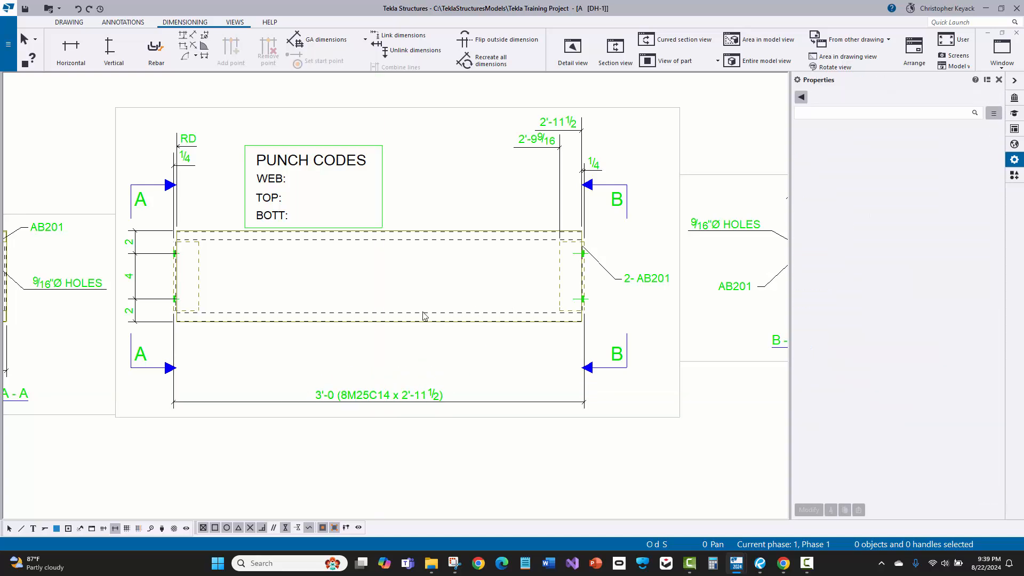
Step: Delete the 1/2 dimension above the AB201 clip in section B-B
scroll(401, 320, "down", 2)
scroll(632, 276, "up", 3)
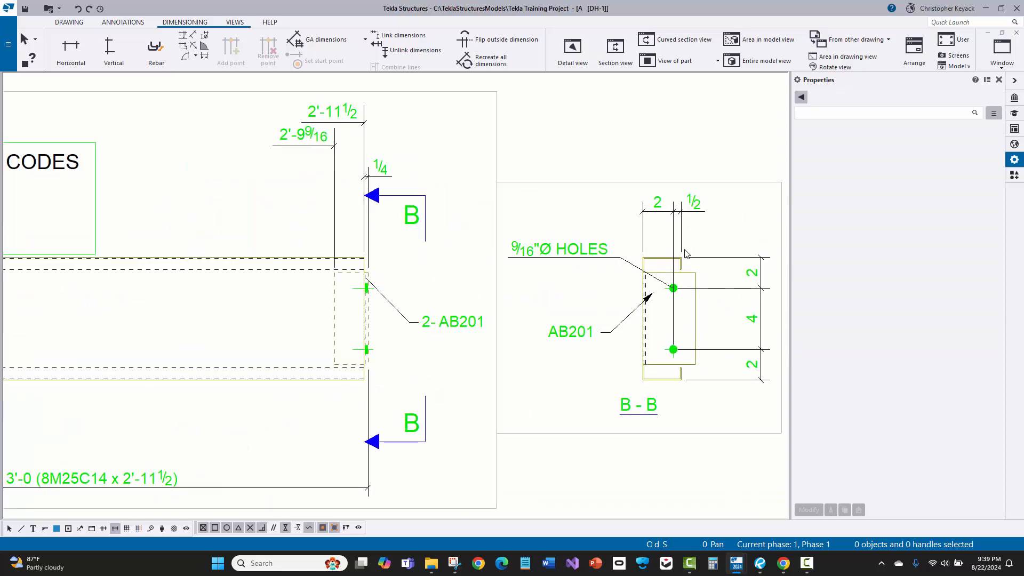
right_click(638, 191)
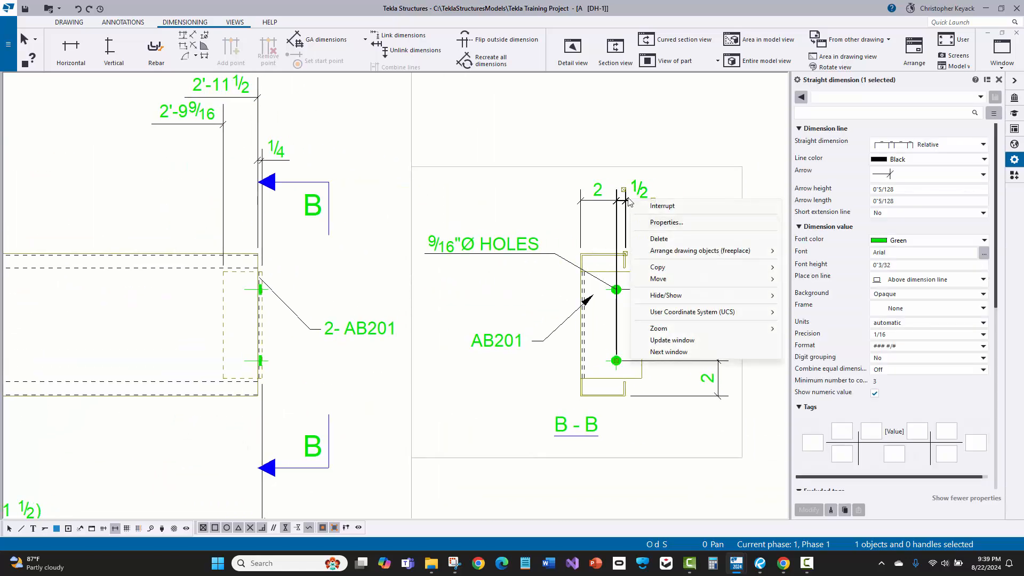
key("Escape")
key("Delete")
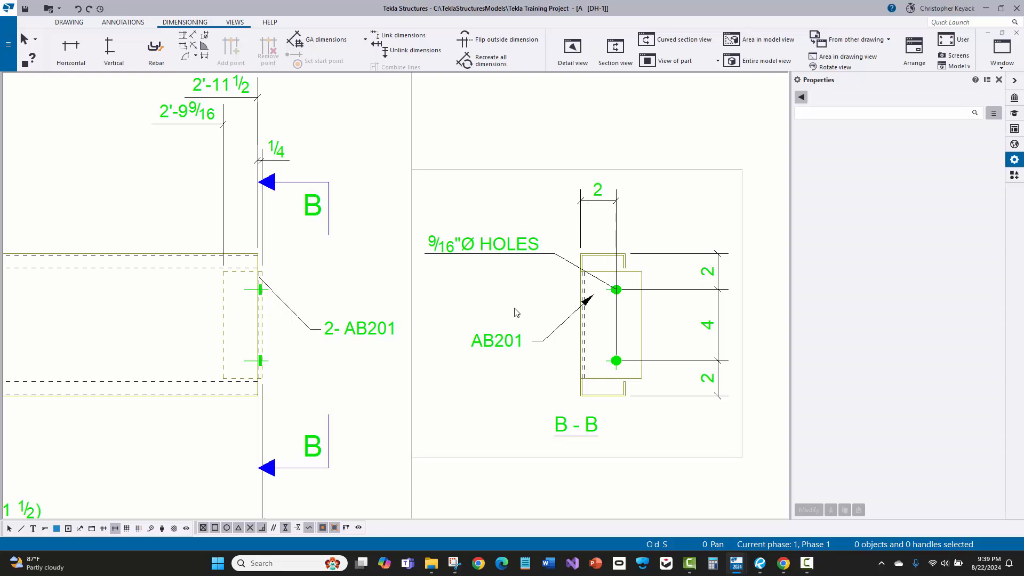
Step: Examine section B-B's clip, holes and remaining dimensions, and review the whole DH-1 sheet layout
scroll(569, 267, "up", 3)
scroll(584, 276, "down", 1)
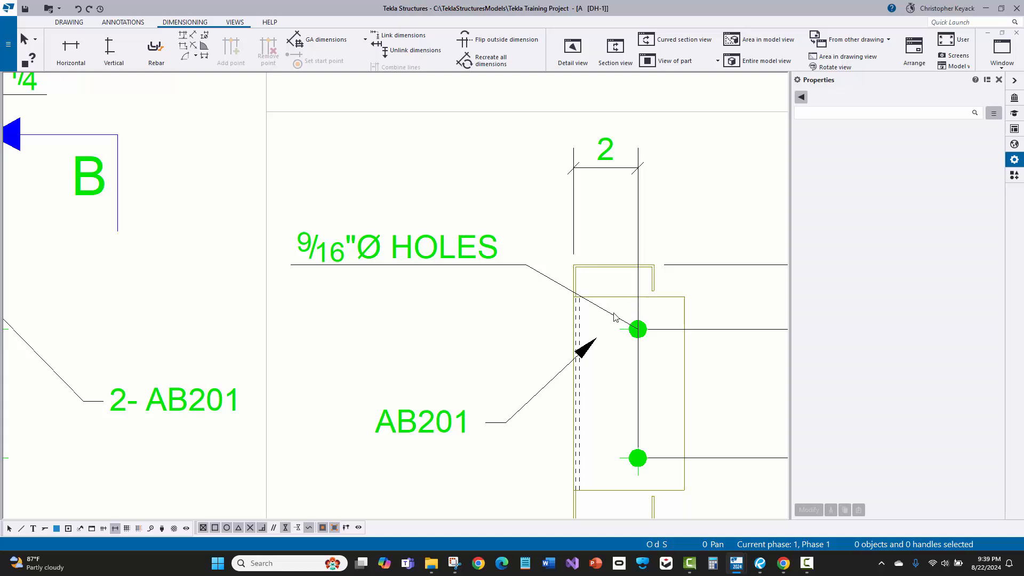
scroll(601, 297, "down", 2)
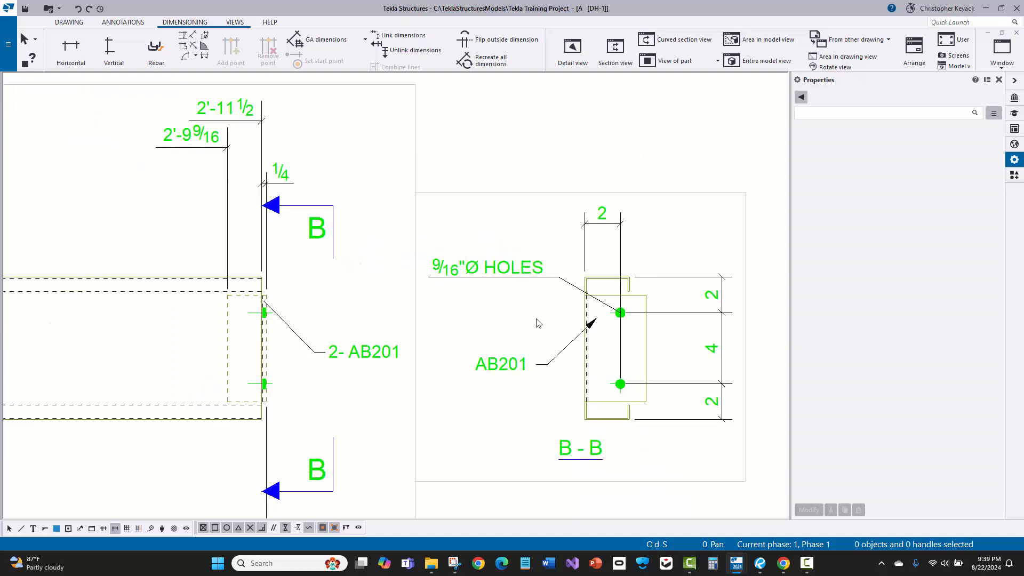
scroll(544, 326, "down", 2)
scroll(571, 312, "up", 3)
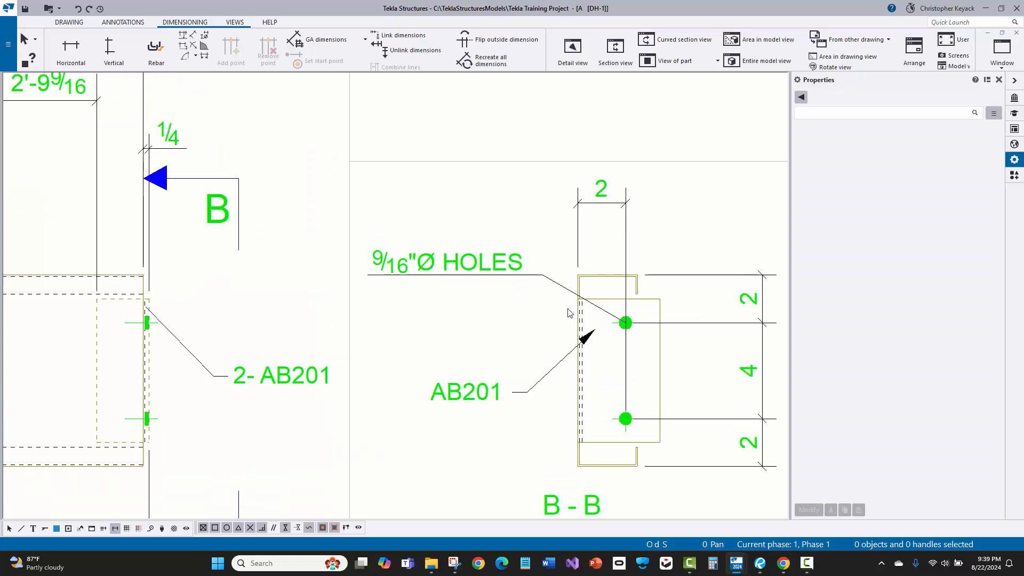
scroll(533, 323, "down", 2)
scroll(520, 326, "down", 4)
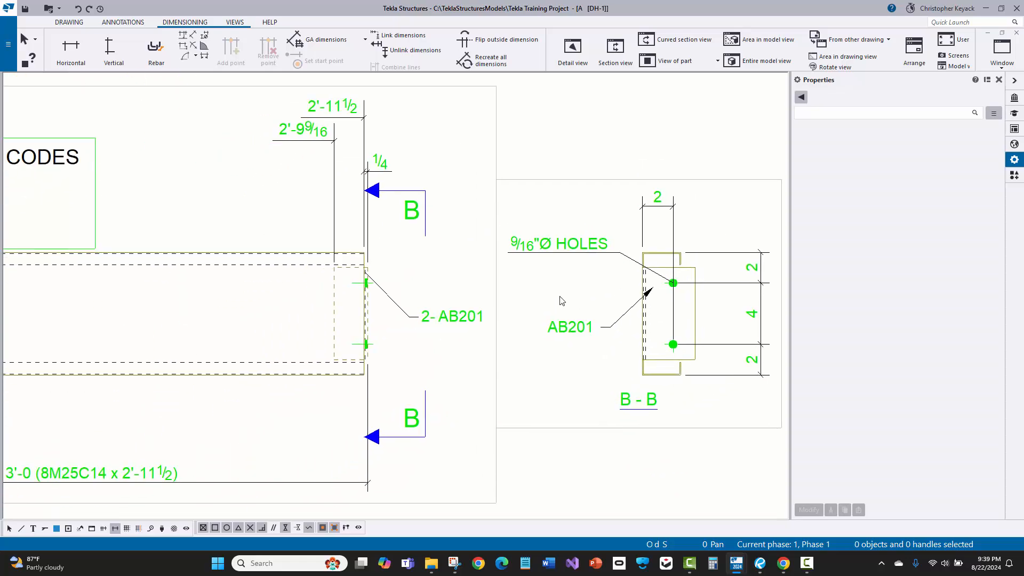
middle_click_drag(416, 317, 516, 311)
scroll(480, 308, "down", 3)
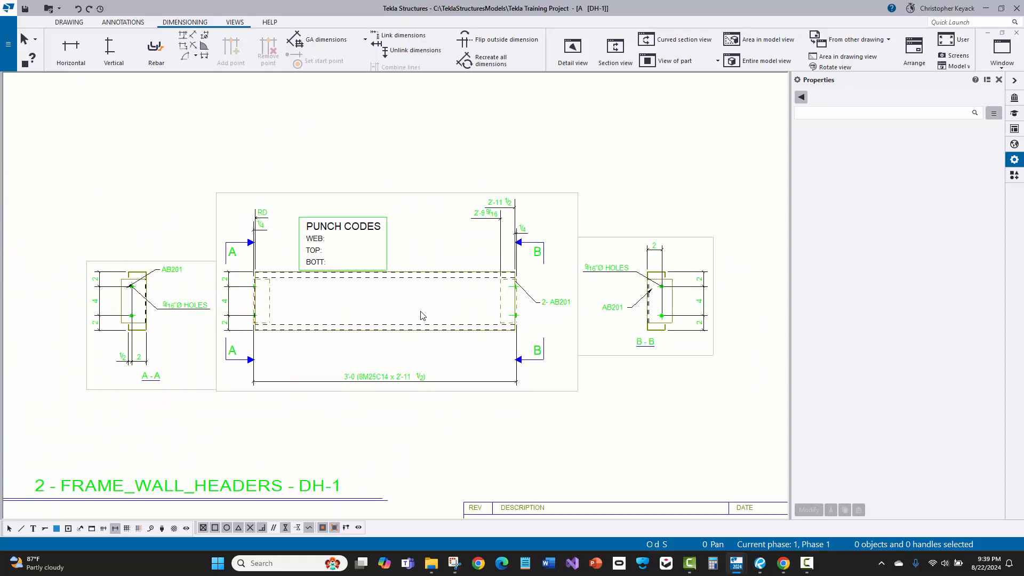
scroll(280, 352, "down", 1)
scroll(352, 357, "down", 1)
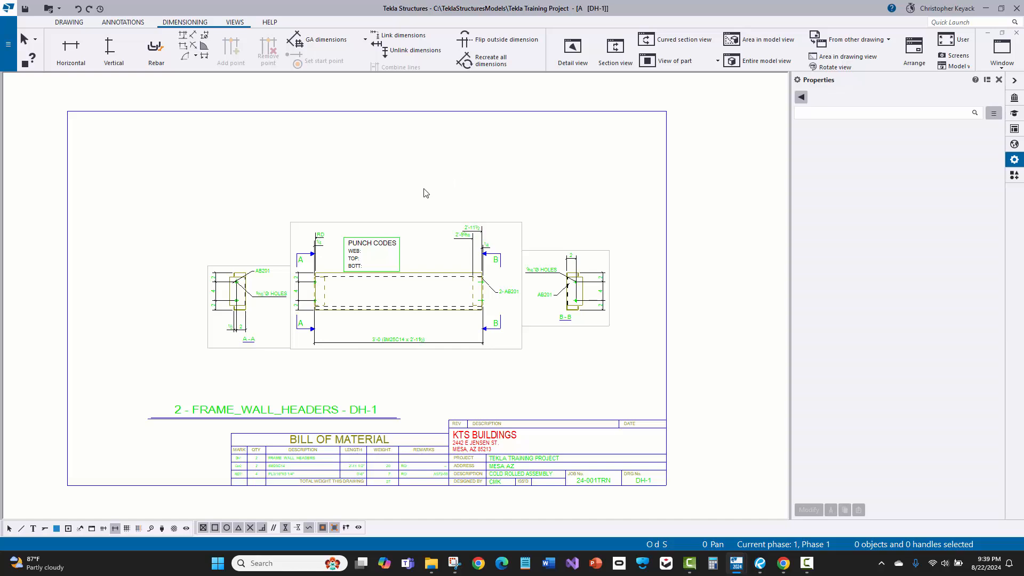
scroll(379, 320, "up", 1)
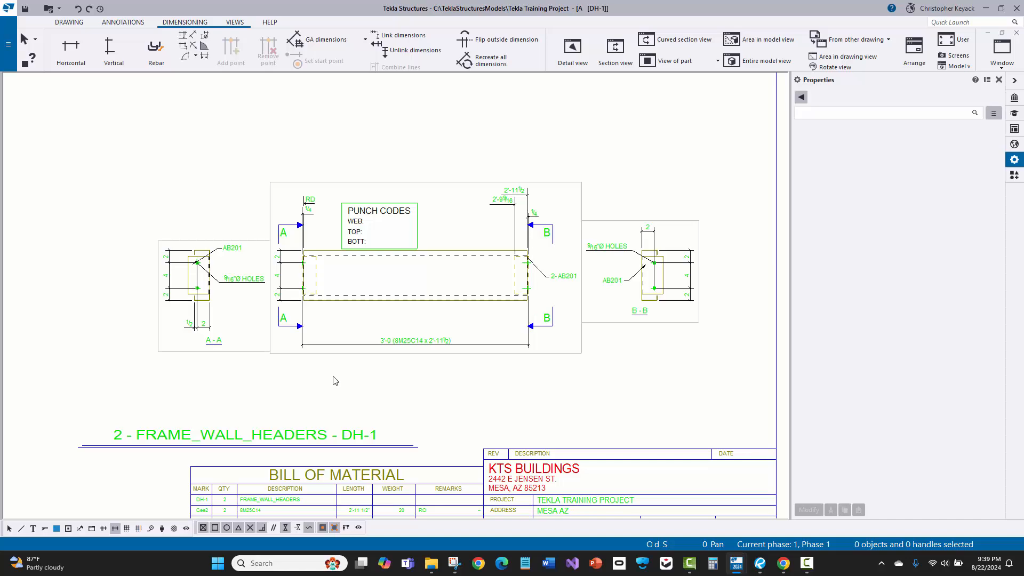
Step: Try removing the 2'-9 9/16 running dimension from the front view and check the remaining end dimensions
scroll(498, 221, "up", 2)
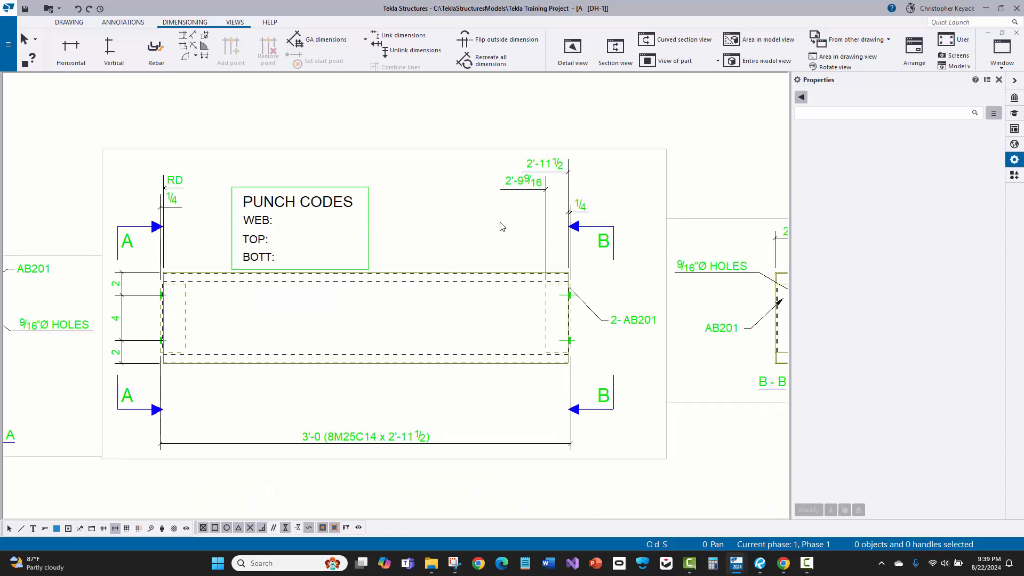
left_click(523, 188)
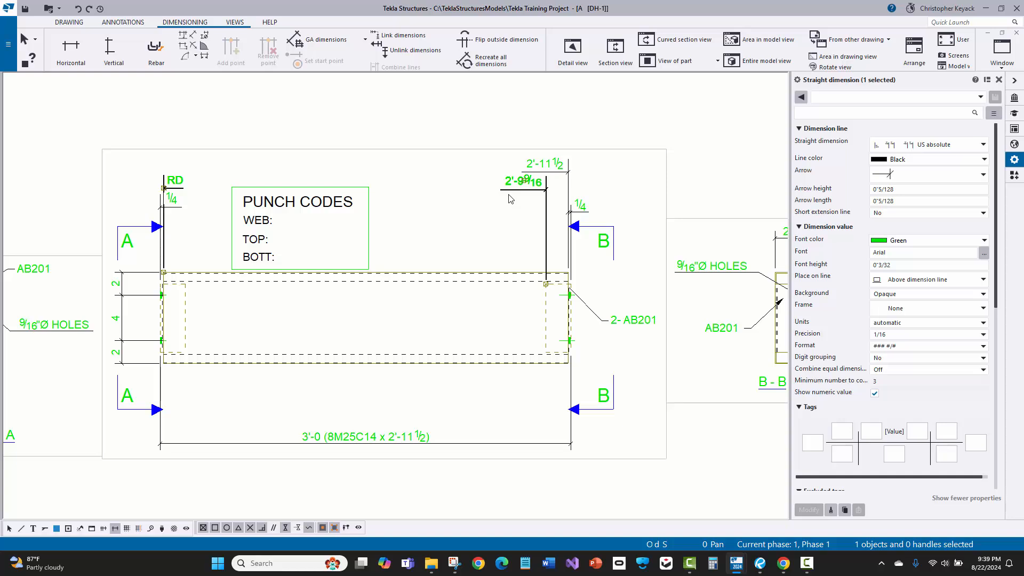
key("Delete")
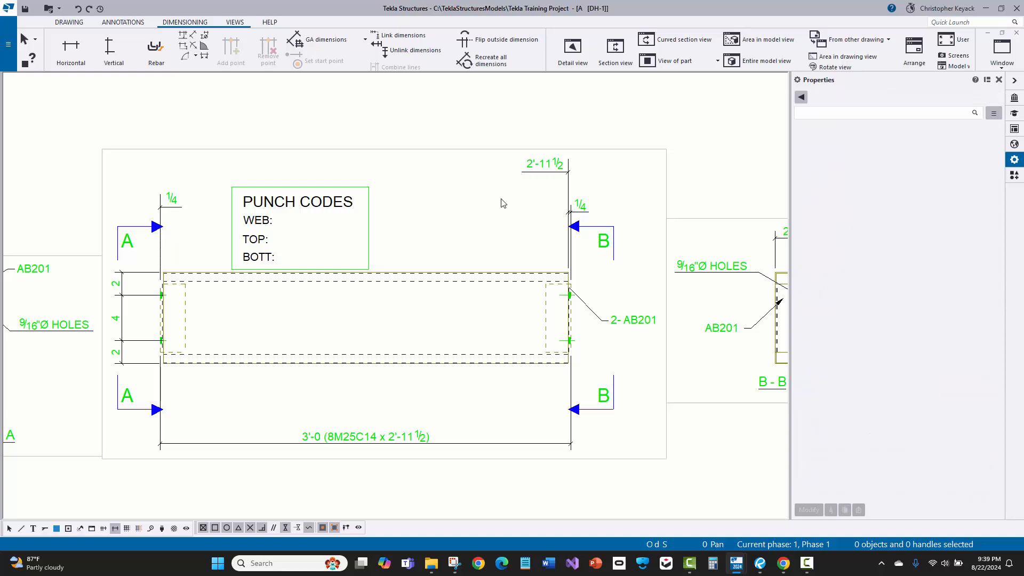
left_click(530, 173)
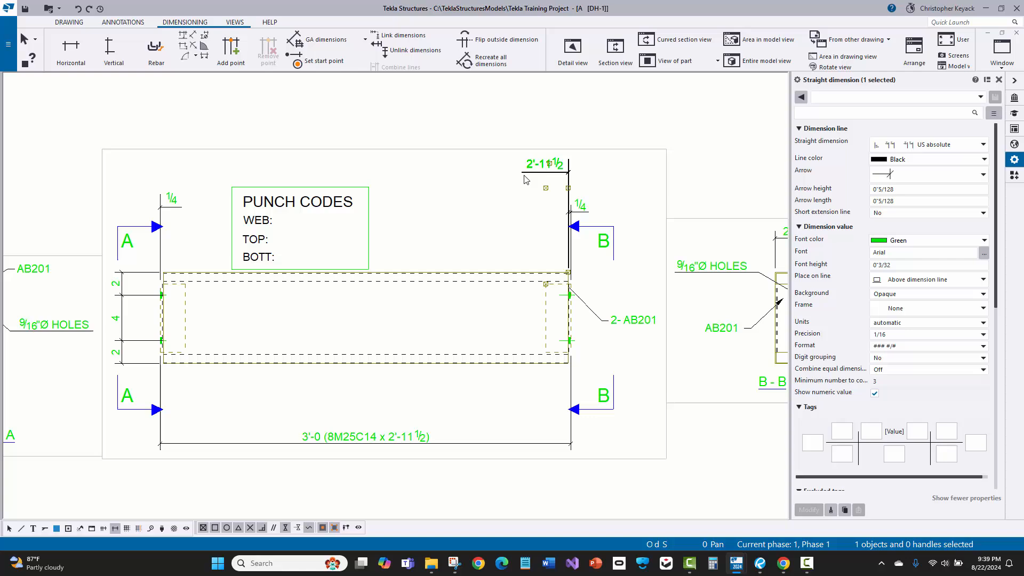
left_click(405, 403)
scroll(247, 236, "down", 2)
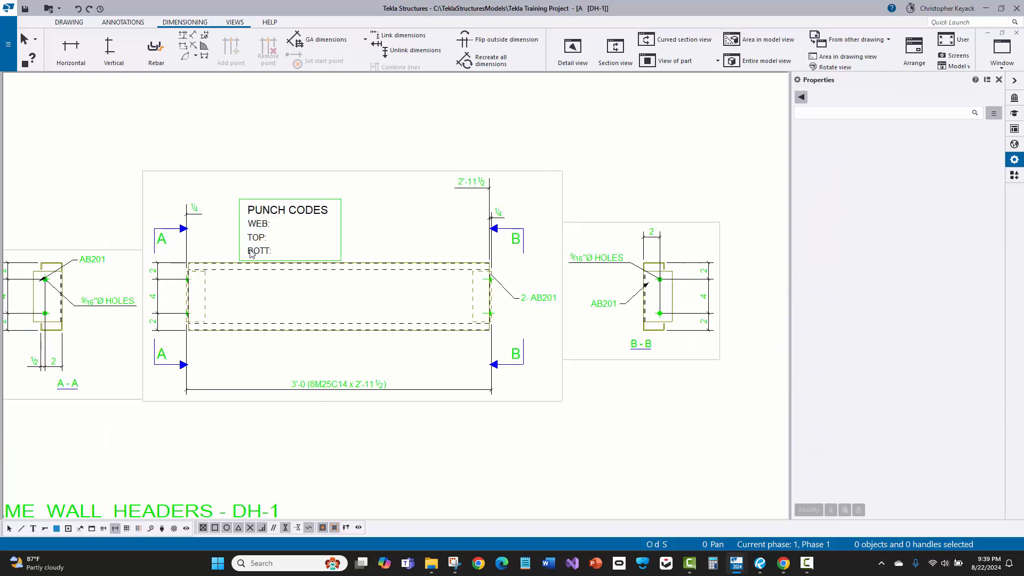
scroll(195, 201, "up", 2)
scroll(227, 295, "down", 2)
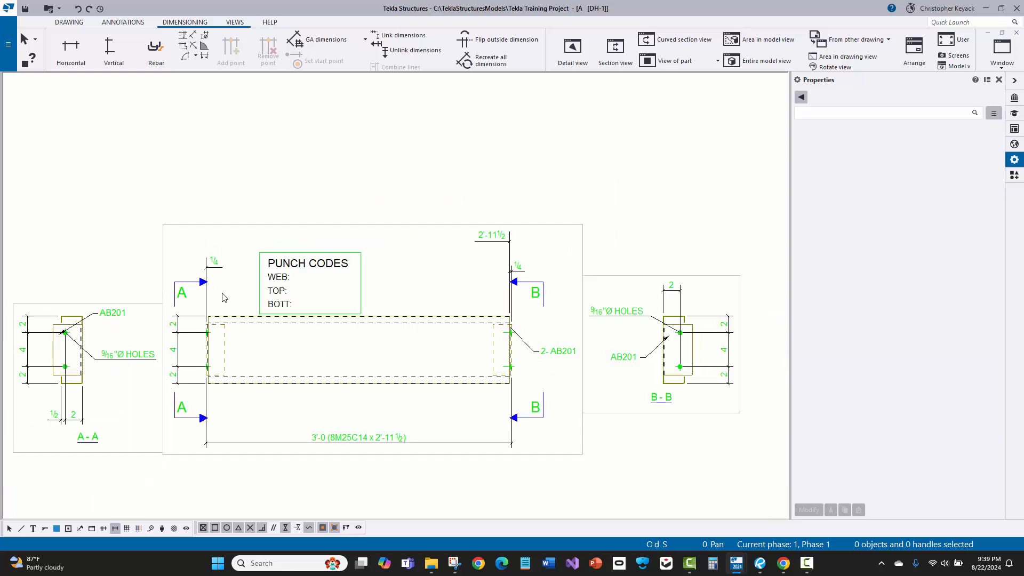
Step: Undo the deletion of the front view's running dimension
key("ctrl+z")
middle_click_drag(258, 276, 306, 245)
scroll(306, 245, "down", 1)
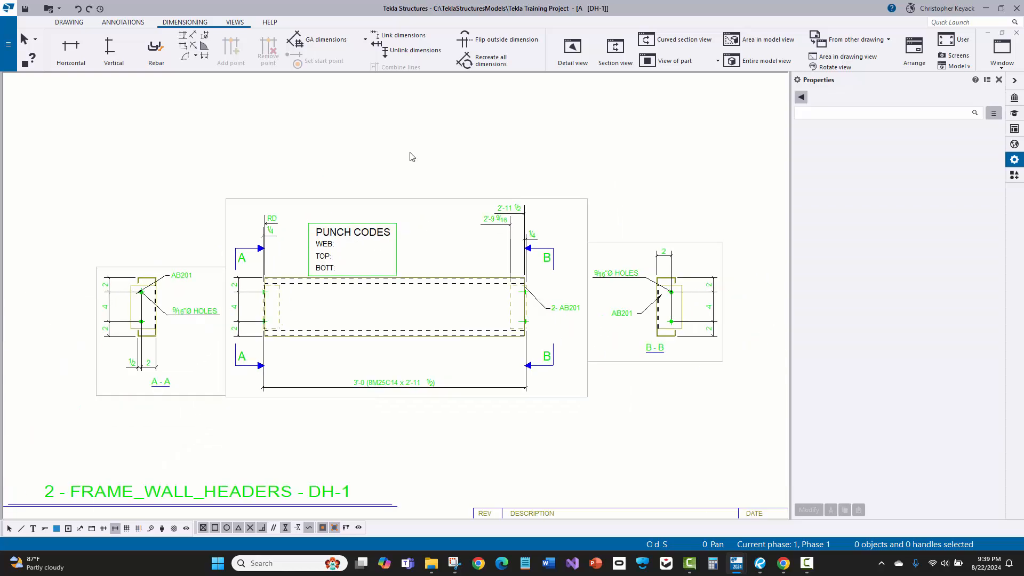
Step: Close the DH-1 drawing, keeping its changes and marking it ready for issuing
left_click(1016, 32)
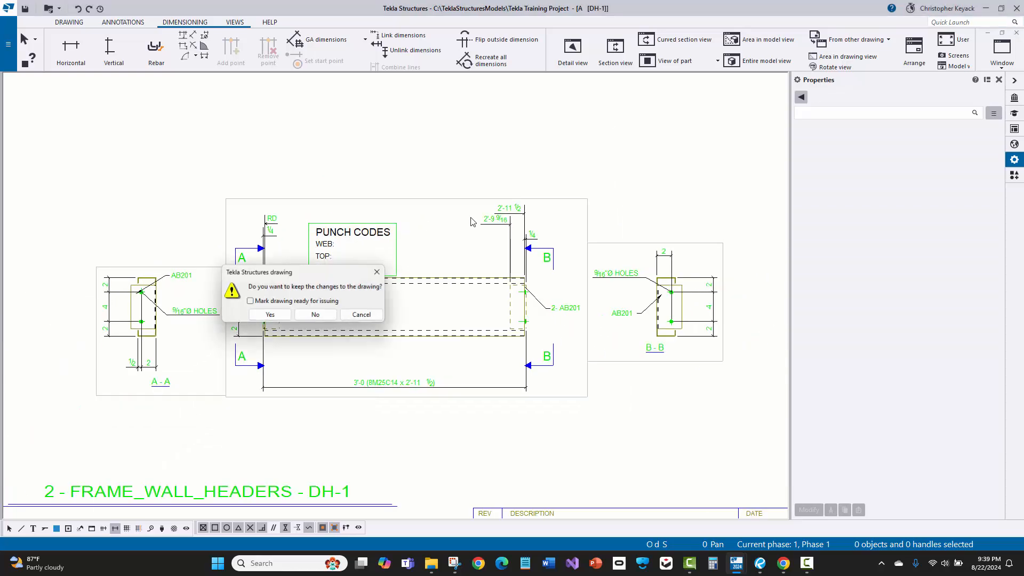
left_click(255, 300)
left_click(261, 315)
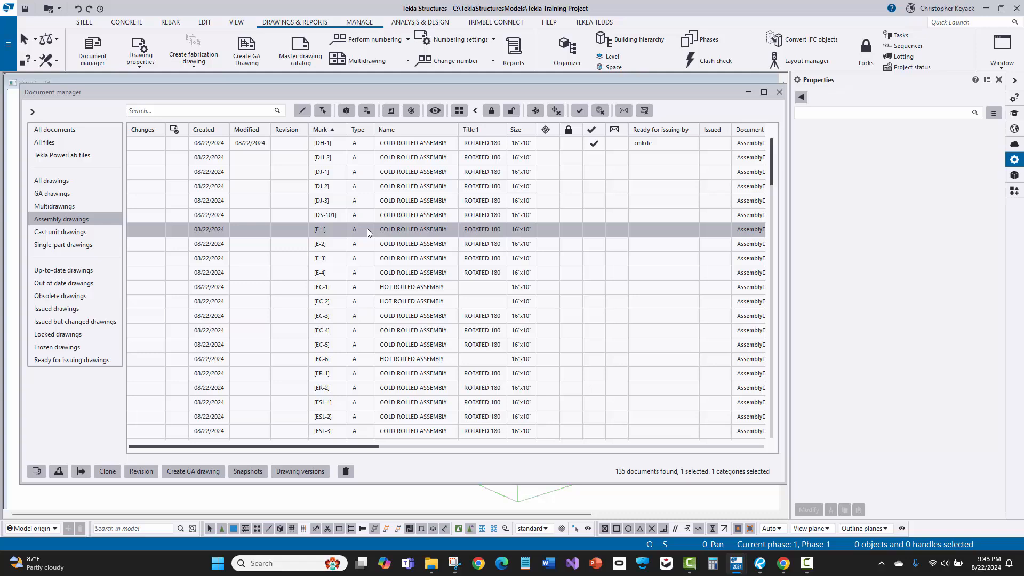
Step: Open cold rolled assembly drawing [E-1] and examine the eave member's views and punch codes
double_click(367, 231)
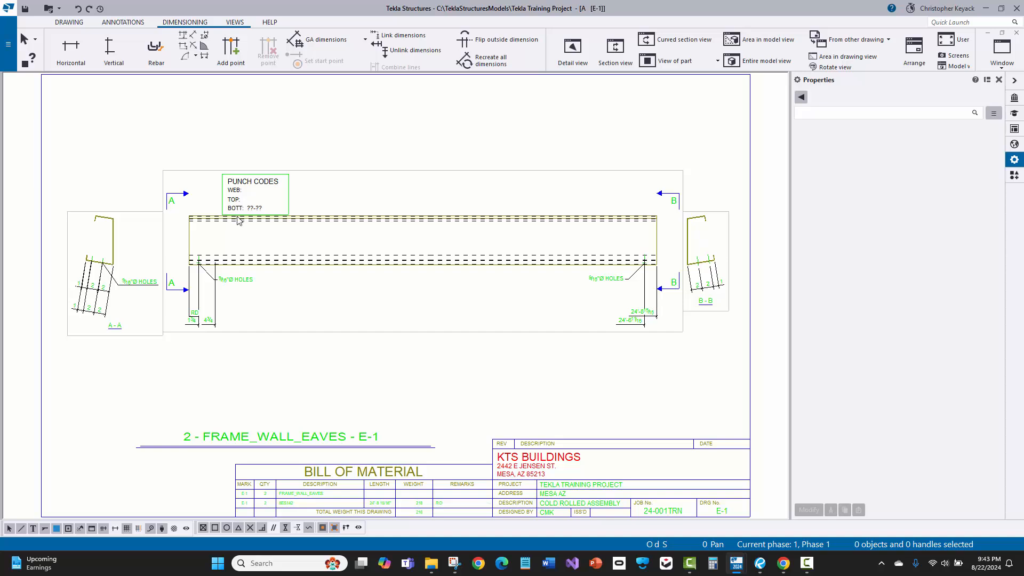
scroll(248, 215, "up", 1)
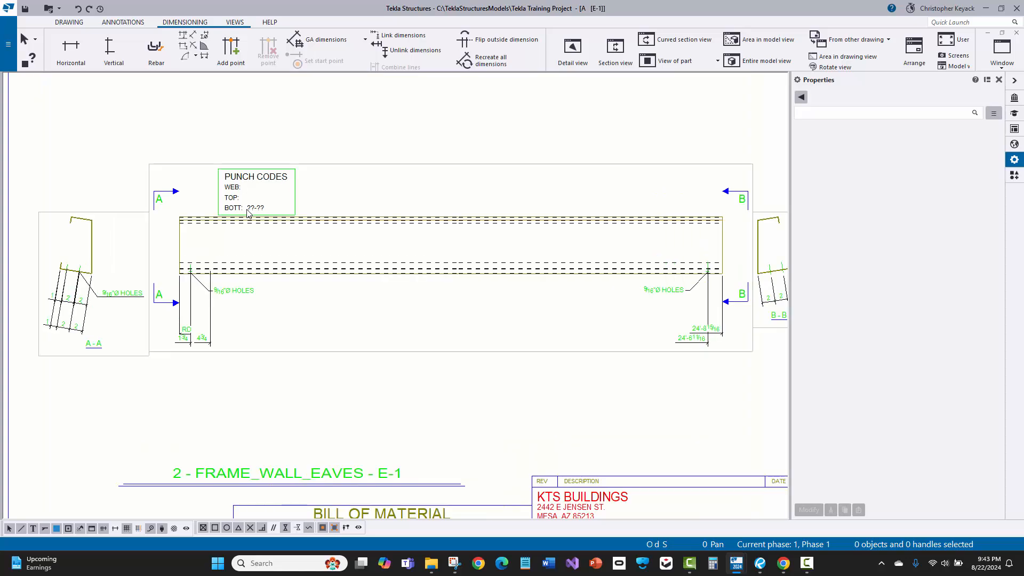
scroll(249, 215, "down", 1)
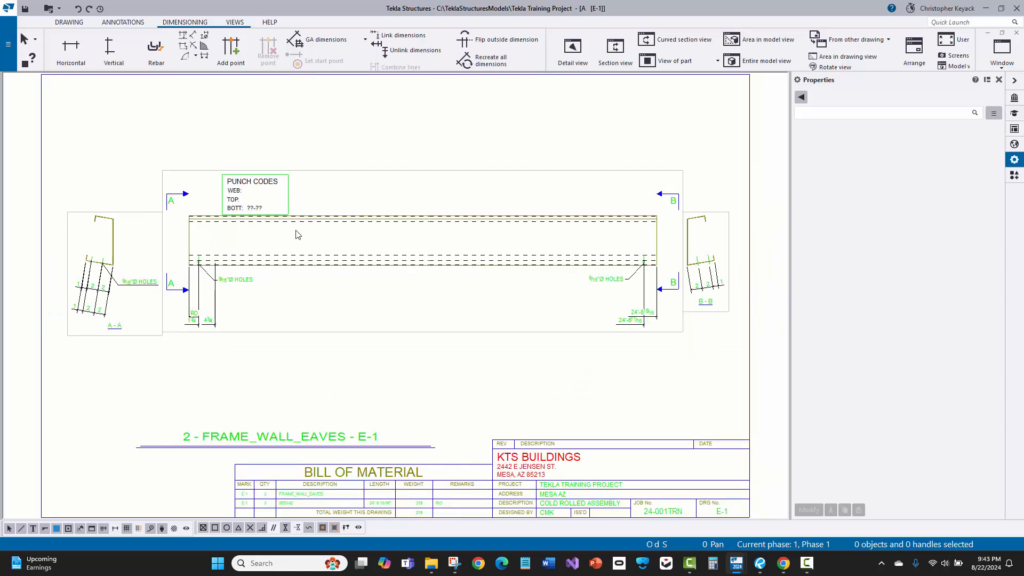
Step: Try recreating the E-1 drawing with the BOM-Cold_Rolled assembly drawing properties, and undo the re-creation
double_click(380, 138)
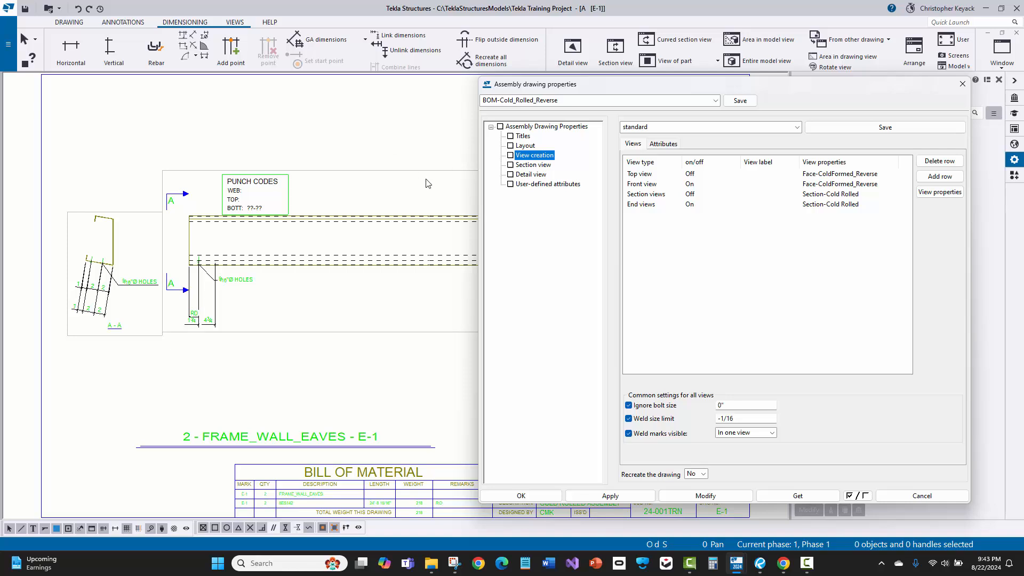
left_click(717, 102)
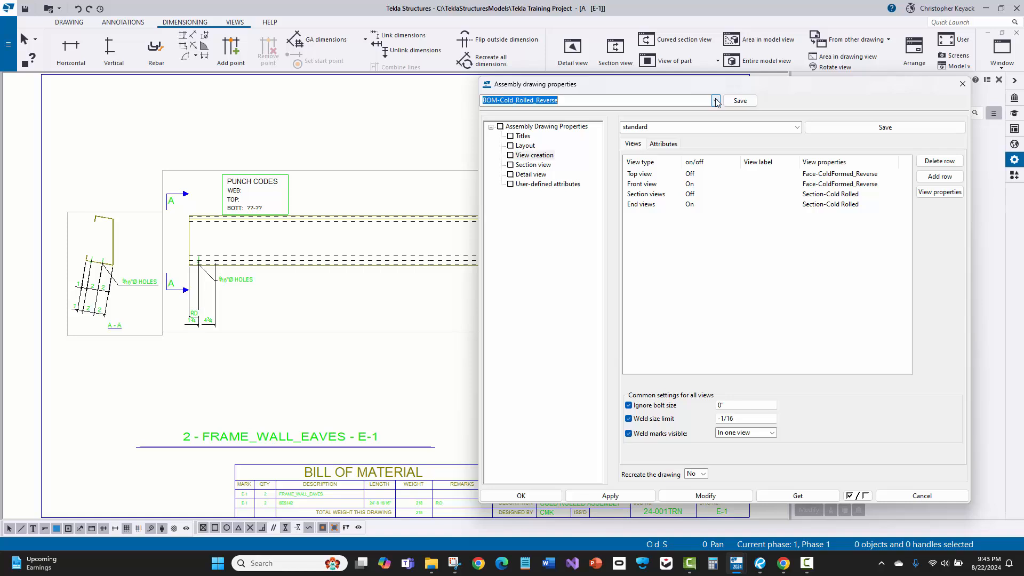
scroll(653, 145, "up", 1)
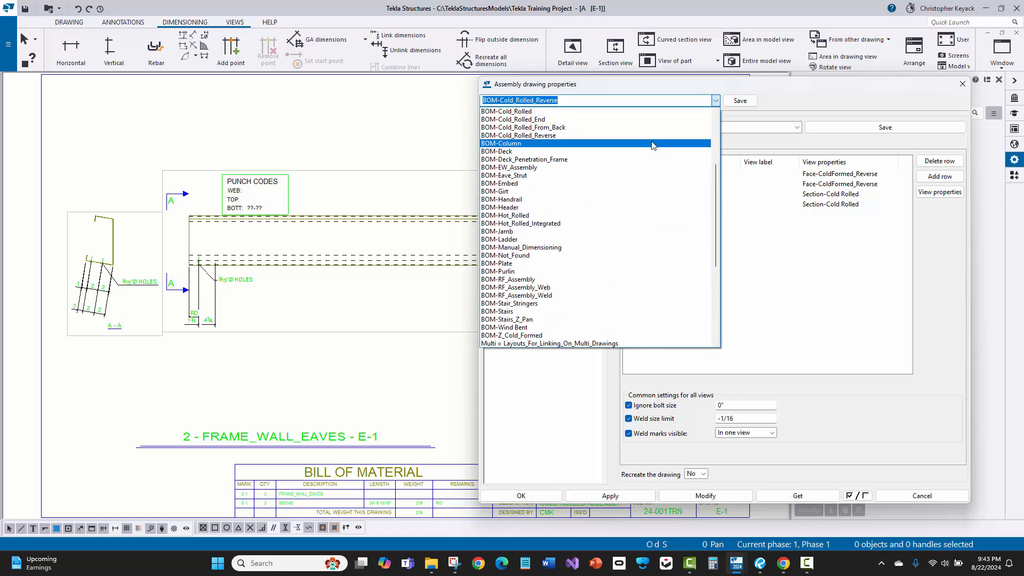
left_click(564, 113)
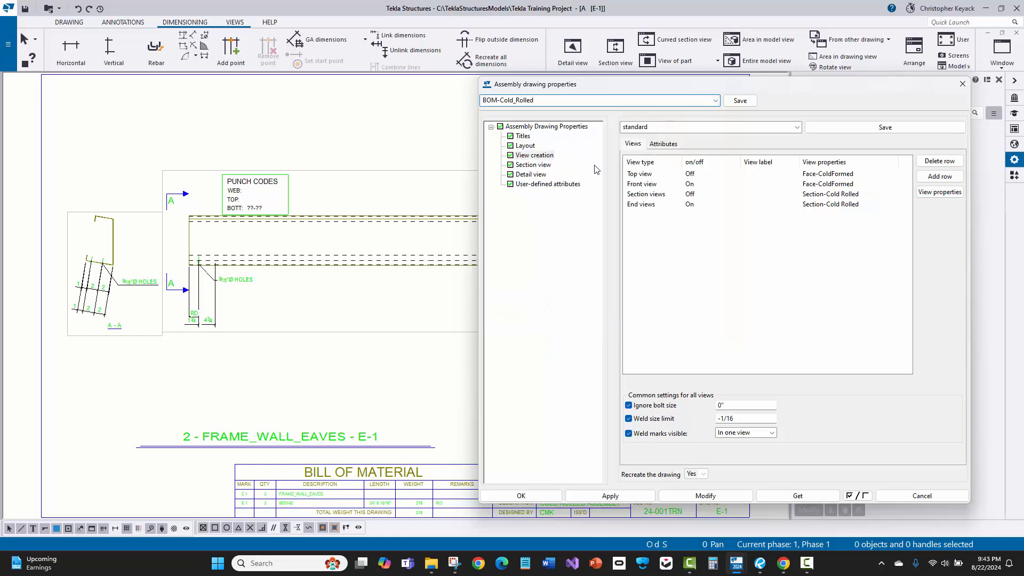
left_click(677, 496)
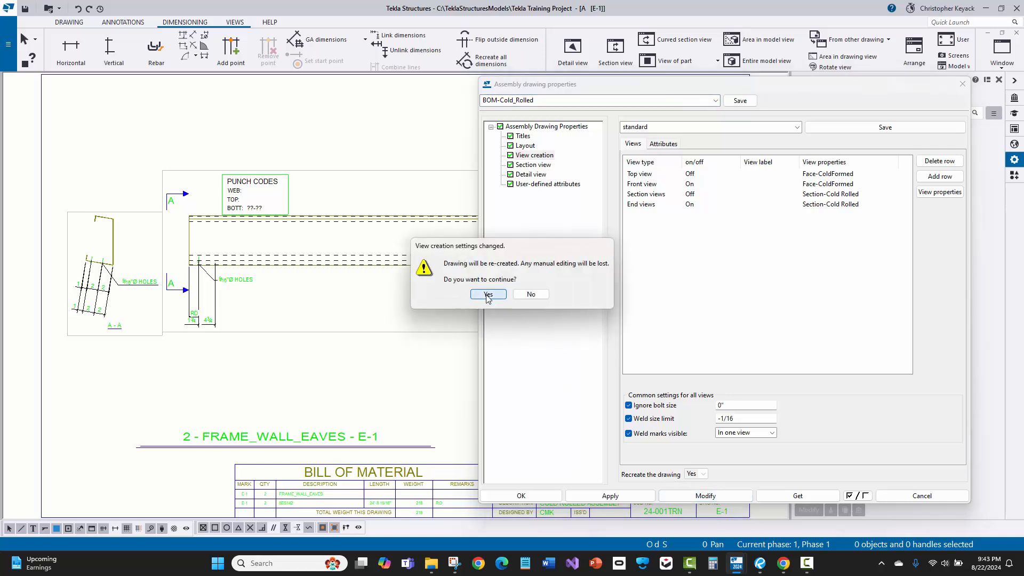
left_click(487, 295)
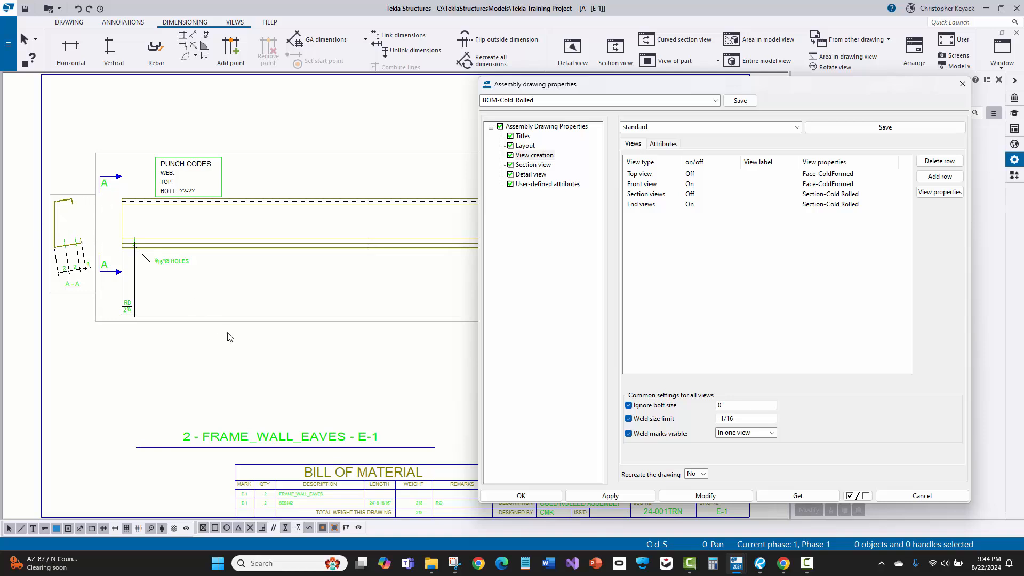
left_click(245, 354)
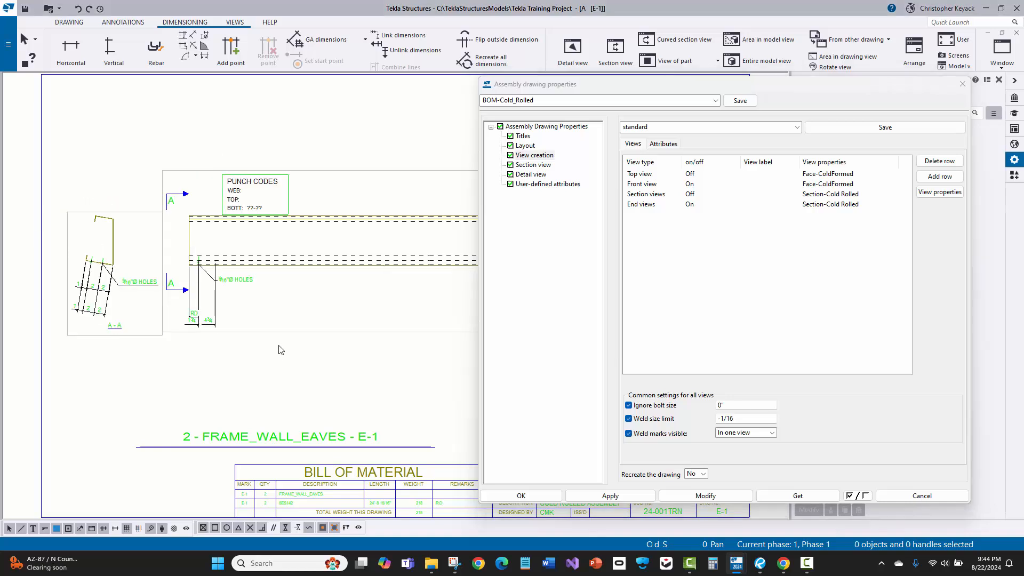
Step: Examine the coordinate system and view settings in the assembly drawing properties against the drawing, and cancel without applying anything
left_click(662, 144)
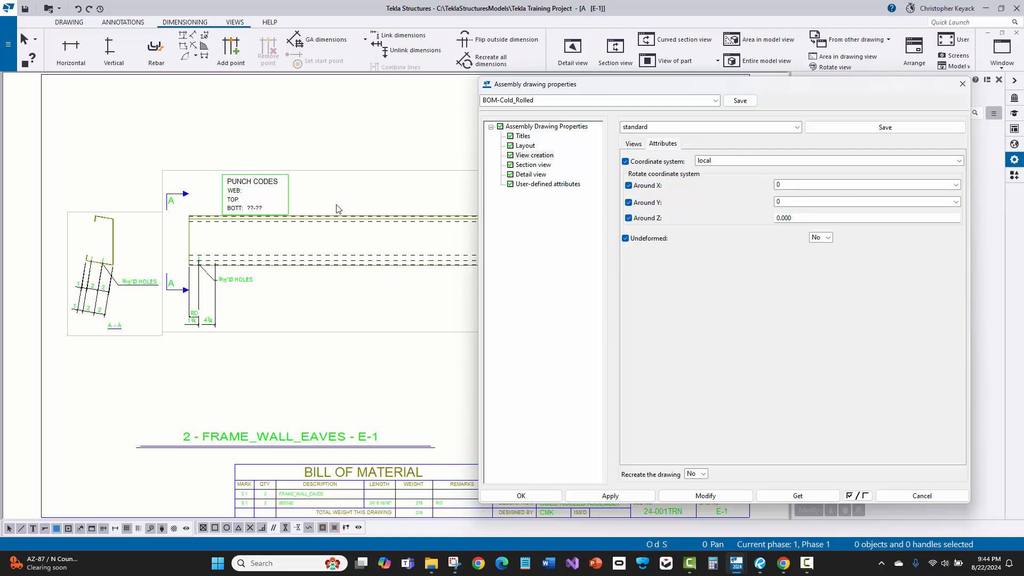
scroll(243, 199, "down", 2)
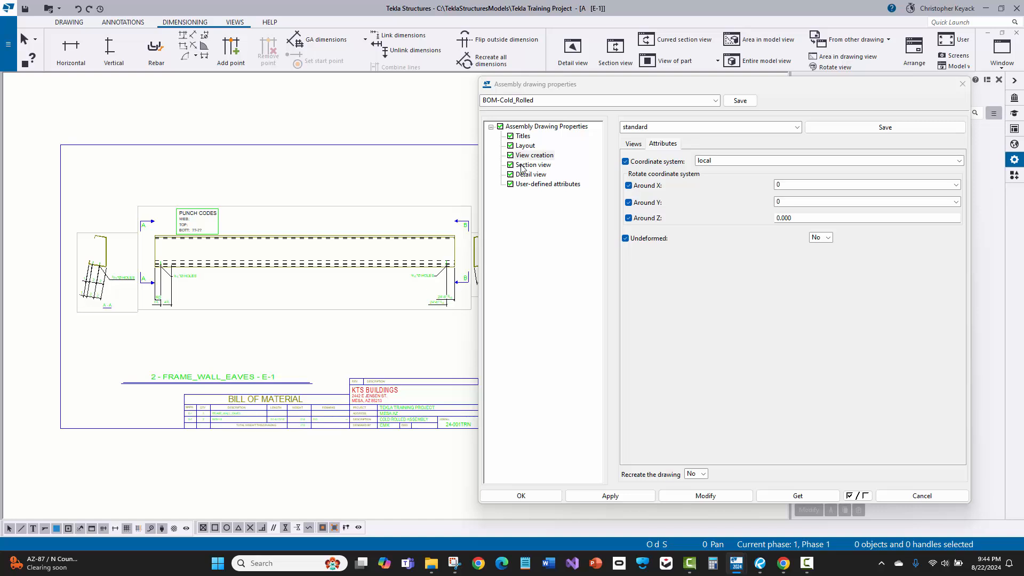
left_click(327, 211)
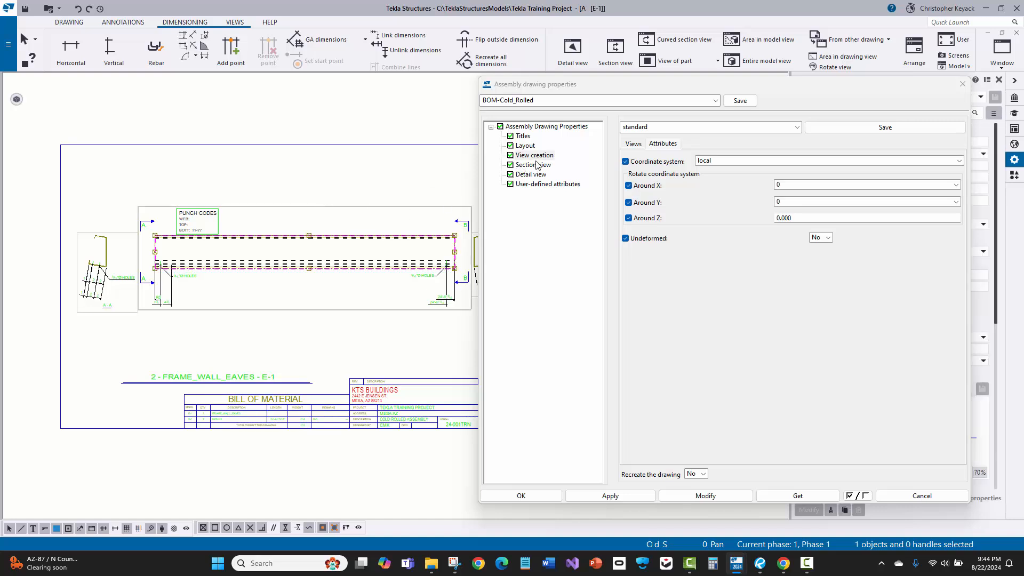
left_click(634, 144)
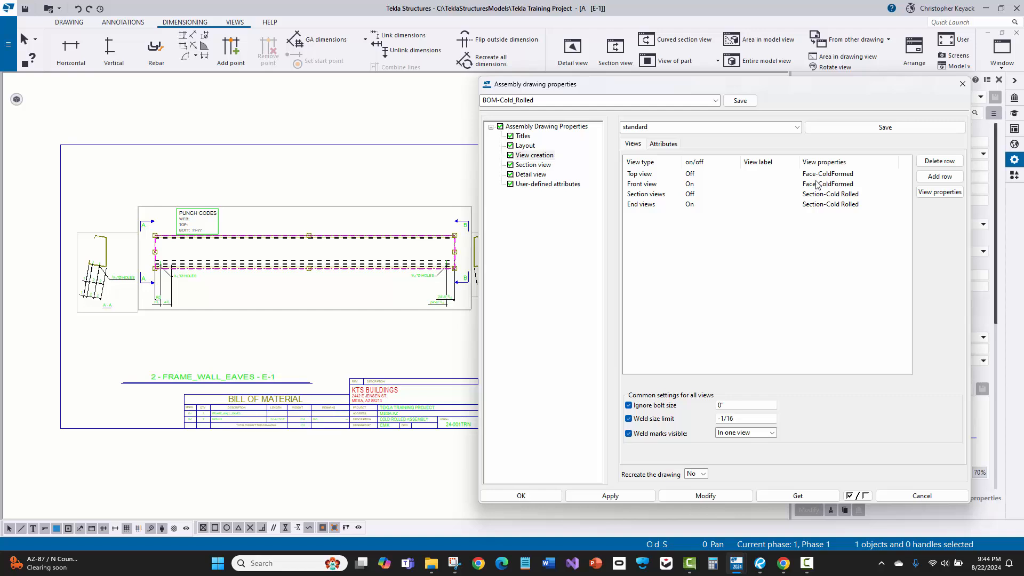
left_click(838, 174)
left_click(840, 175)
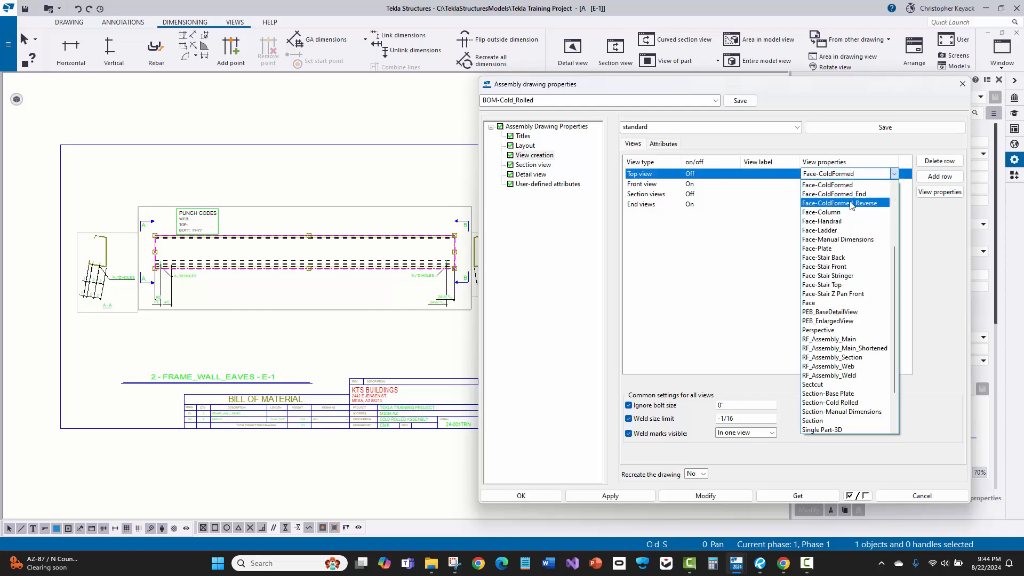
left_click(846, 185)
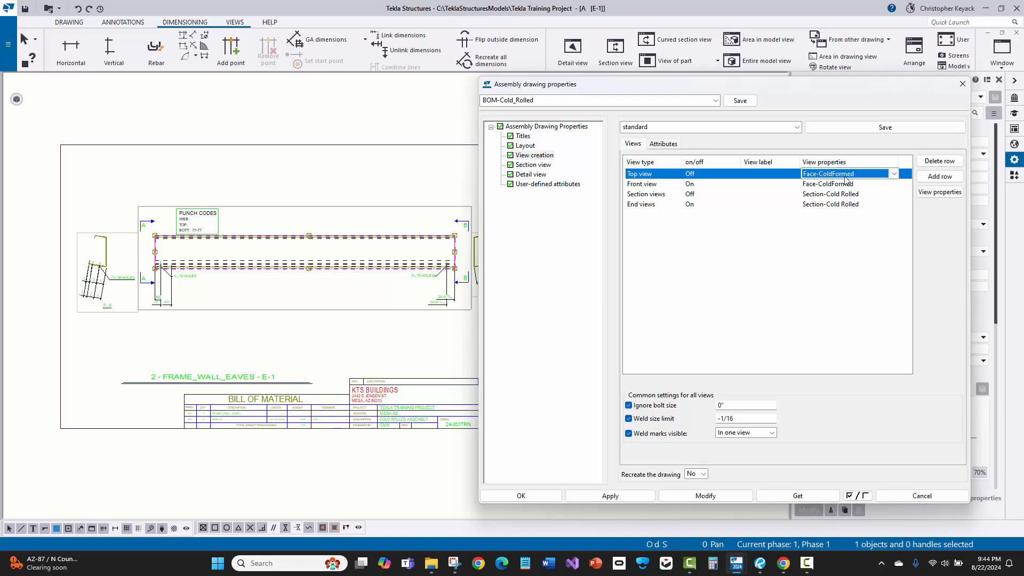
scroll(194, 213, "up", 4)
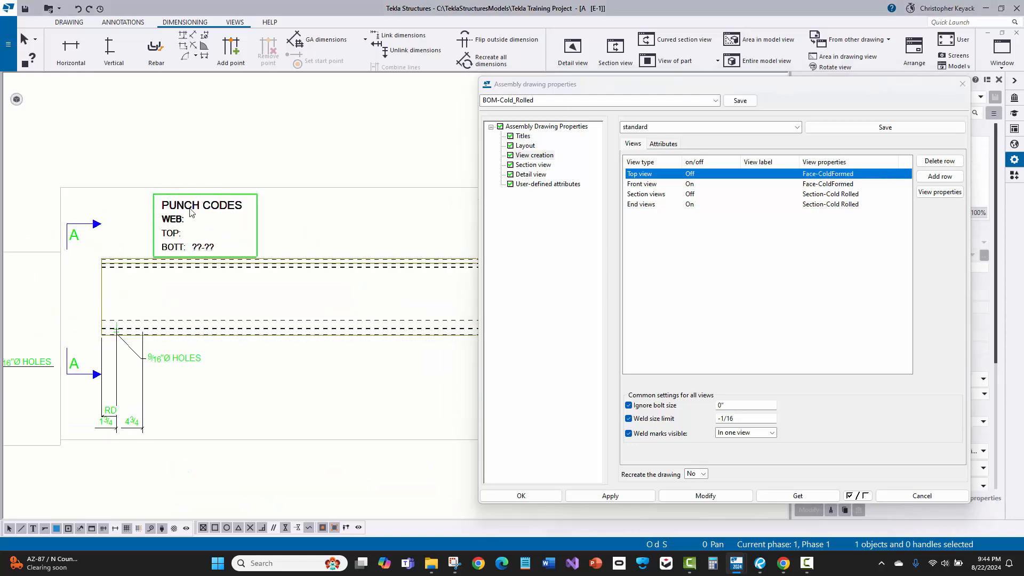
scroll(193, 211, "down", 1)
scroll(202, 215, "down", 1)
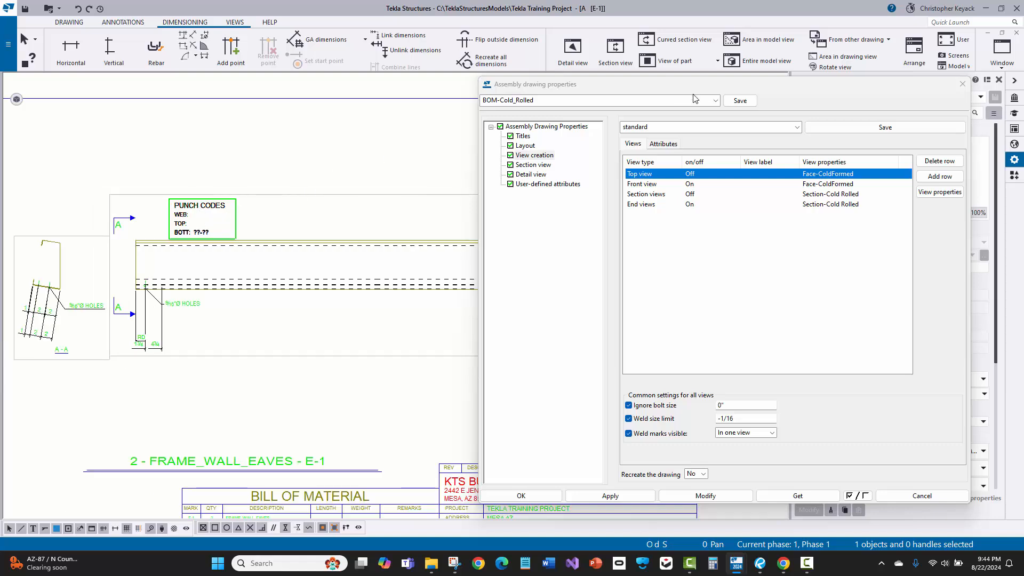
left_click(715, 101)
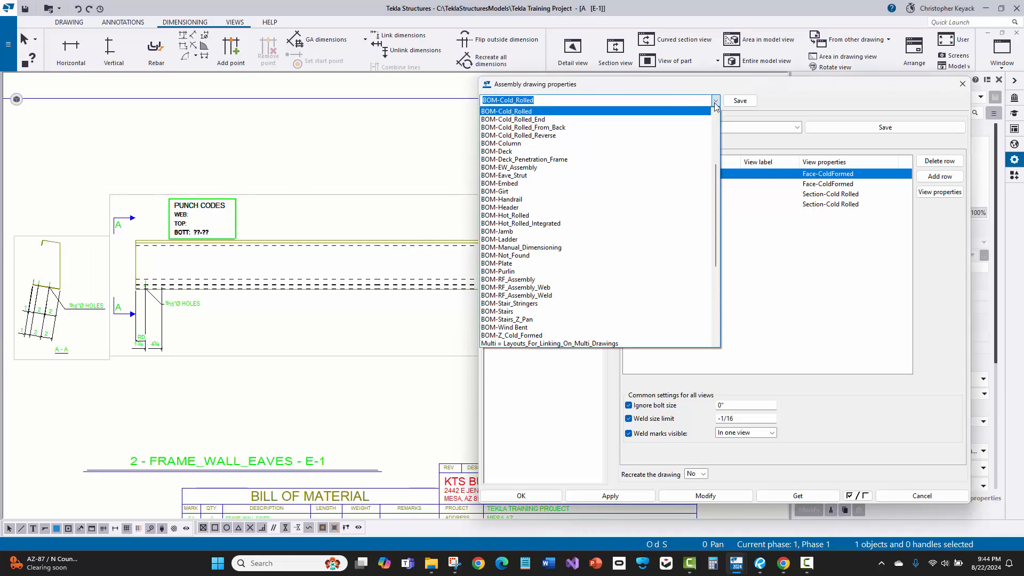
left_click(715, 101)
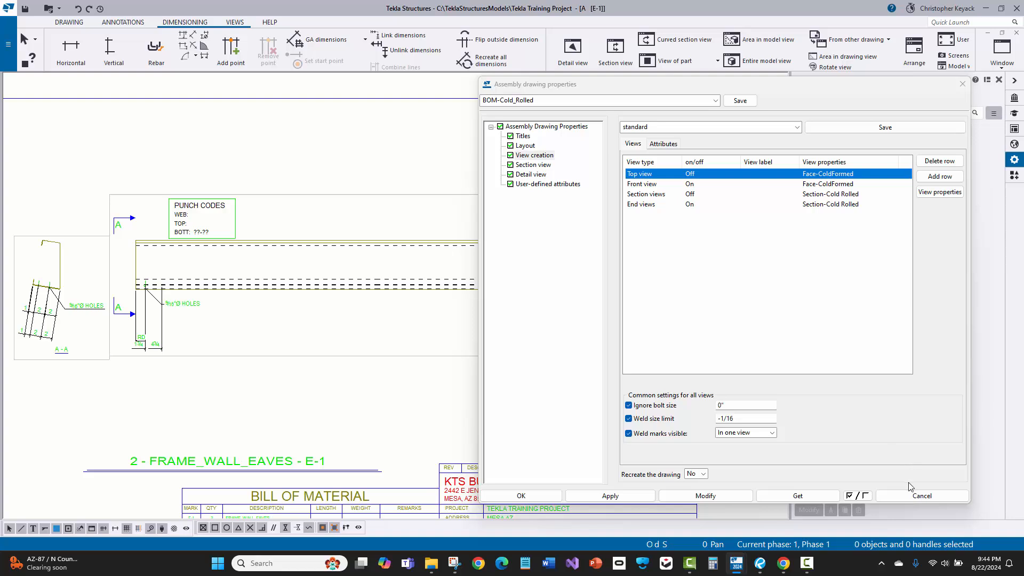
left_click(922, 496)
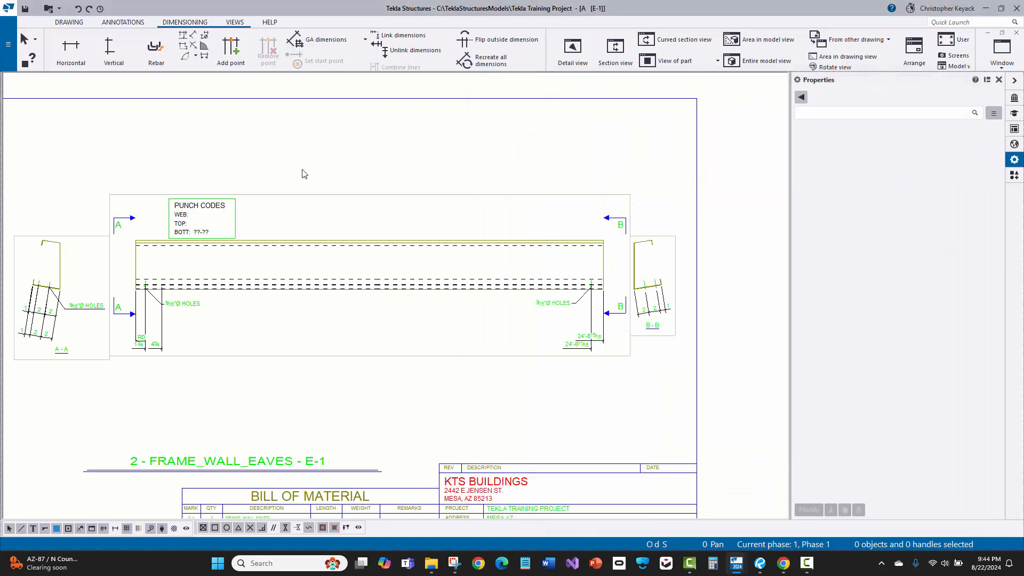
Step: Delete the lower duplicate dimension line from section A-A of the eave member
middle_click_drag(327, 166, 386, 205)
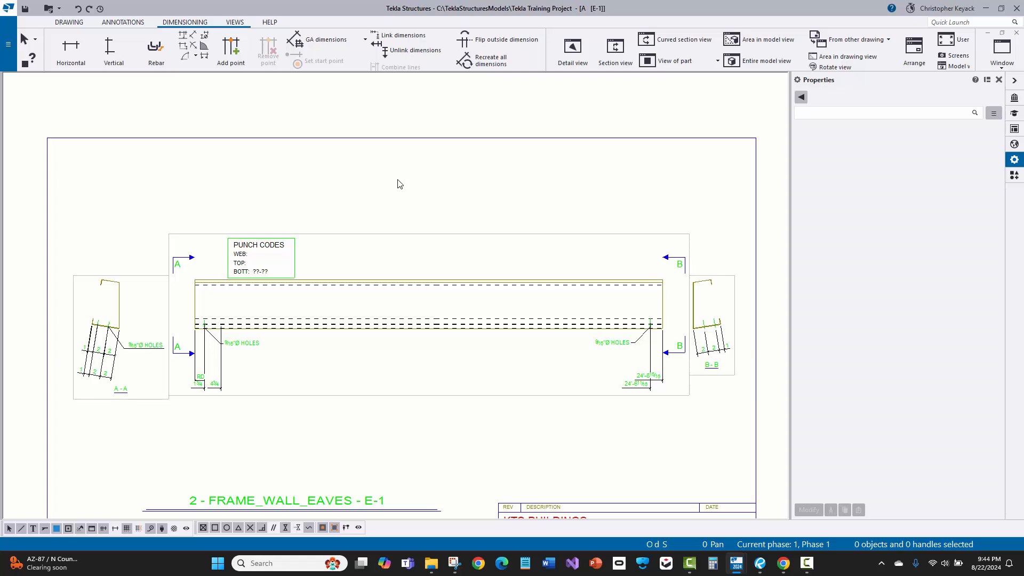
scroll(106, 350, "up", 4)
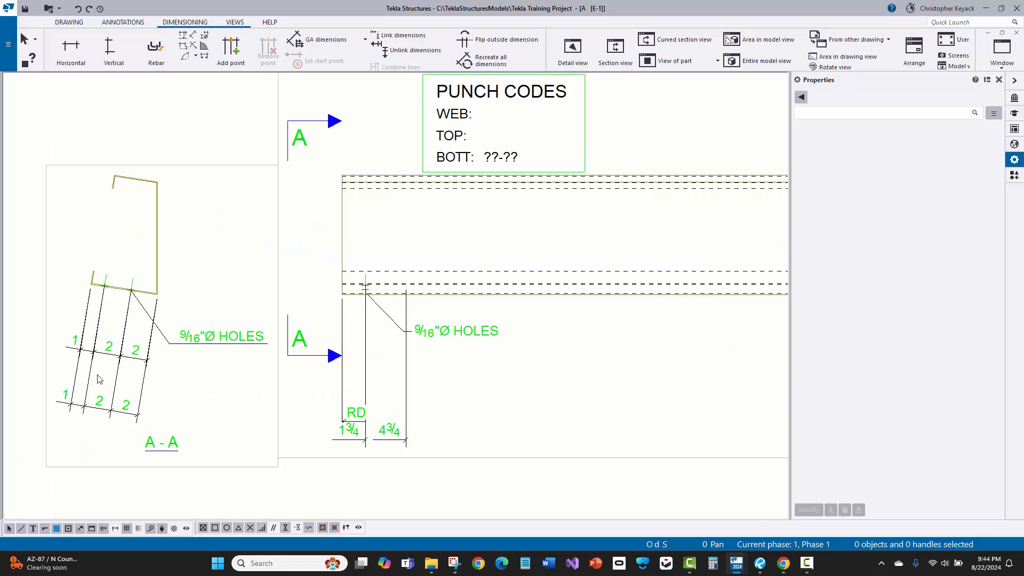
left_click(96, 399)
middle_click_drag(133, 368, 196, 356)
key("Delete")
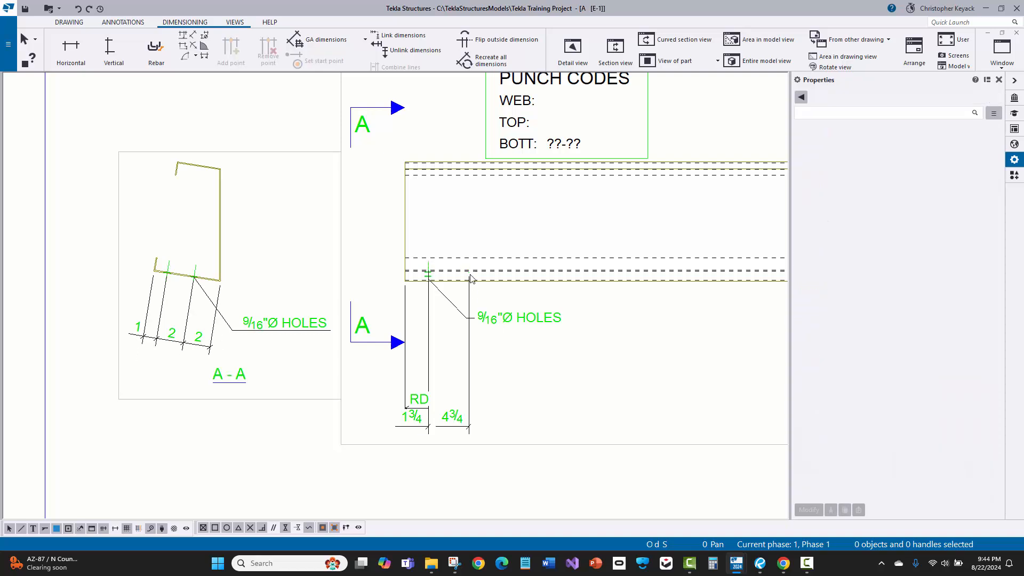
Step: Remove the outer lip point from section A-A's dimension so the 1 inch segment is dropped
right_click(146, 340)
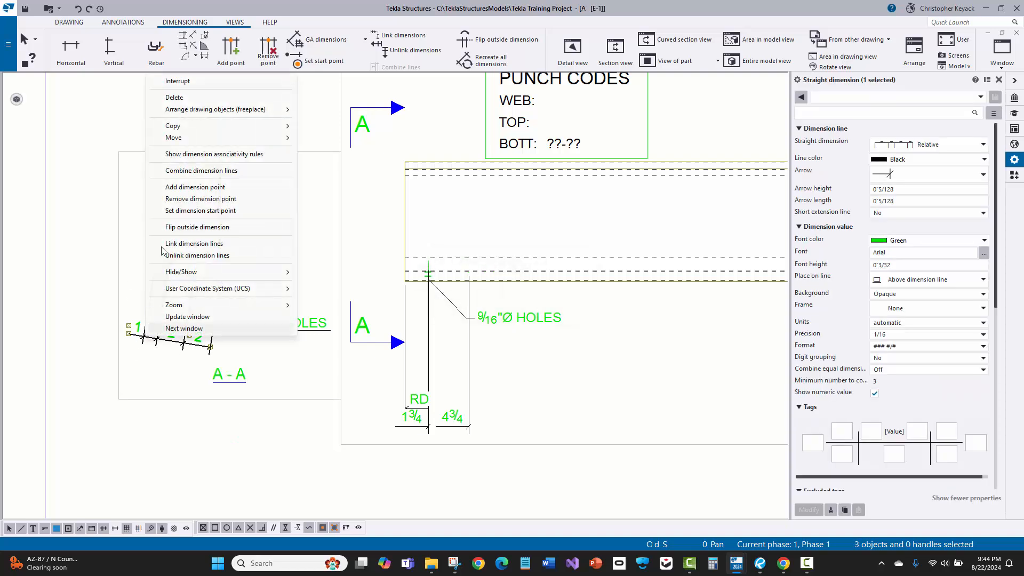
left_click(183, 208)
left_click(132, 329)
right_click(123, 252)
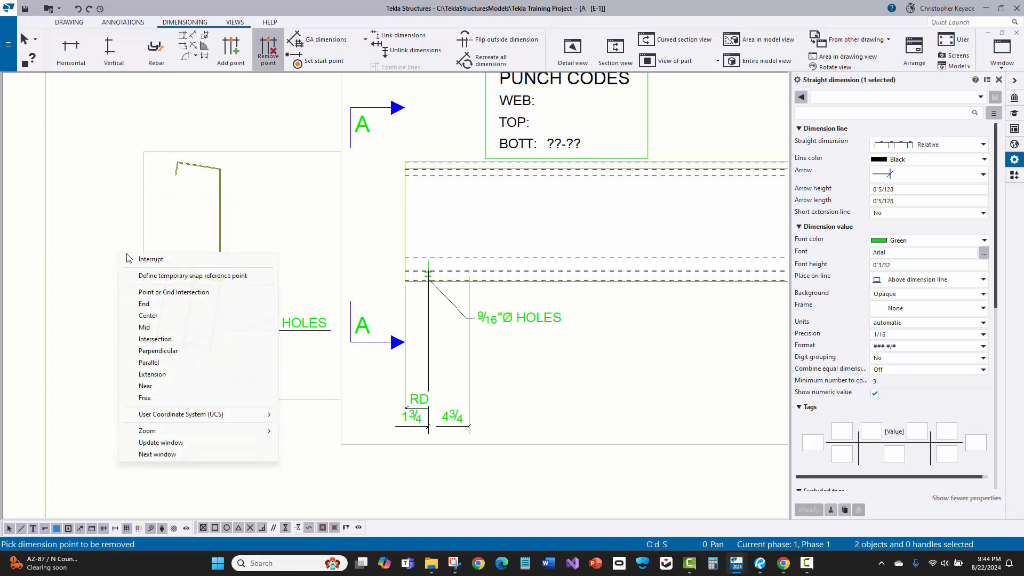
left_click(136, 260)
scroll(199, 322, "down", 2)
scroll(198, 323, "down", 3)
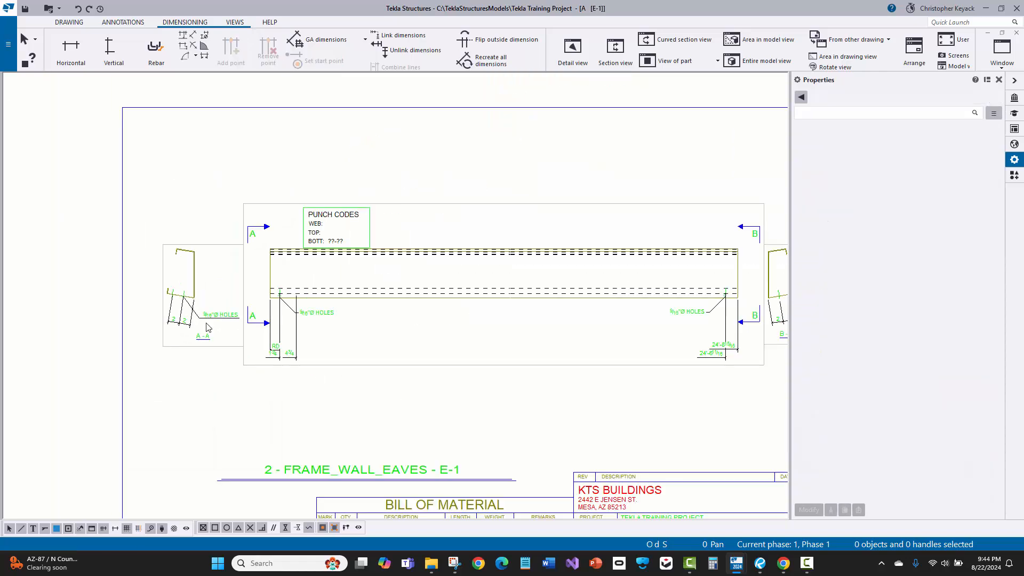
Step: Remove the outer lip point from section B-B's dimension so the 1 inch segment is dropped
scroll(619, 301, "up", 5)
right_click(680, 343)
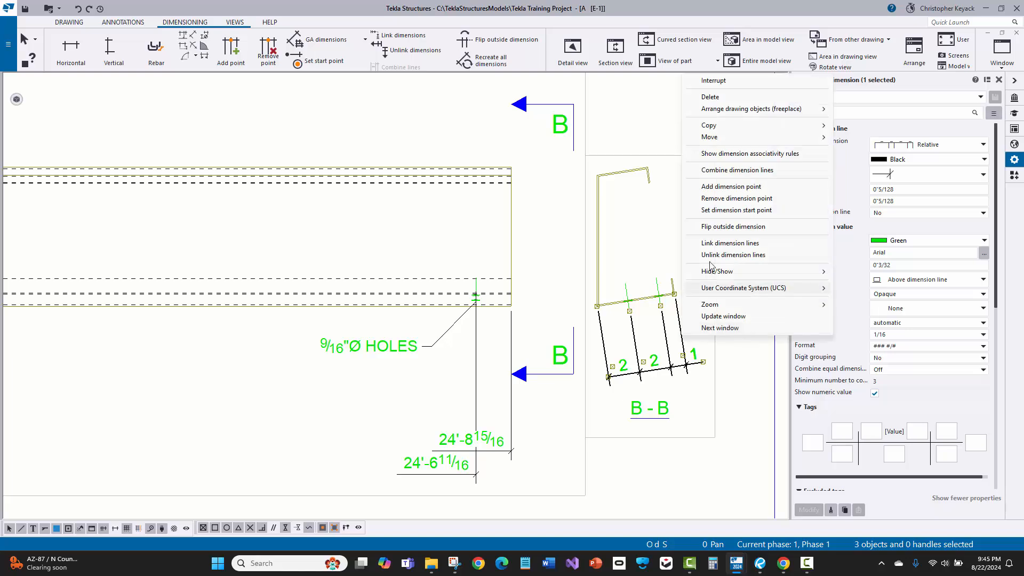
left_click(725, 199)
left_click(675, 295)
right_click(688, 239)
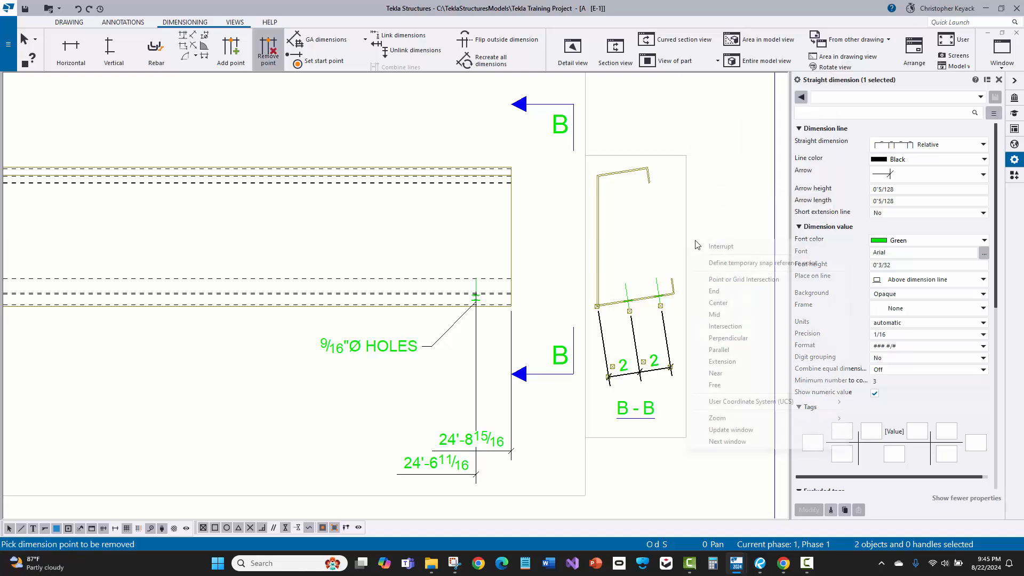
left_click(701, 247)
scroll(625, 288, "down", 2)
scroll(624, 288, "down", 3)
scroll(521, 284, "down", 1)
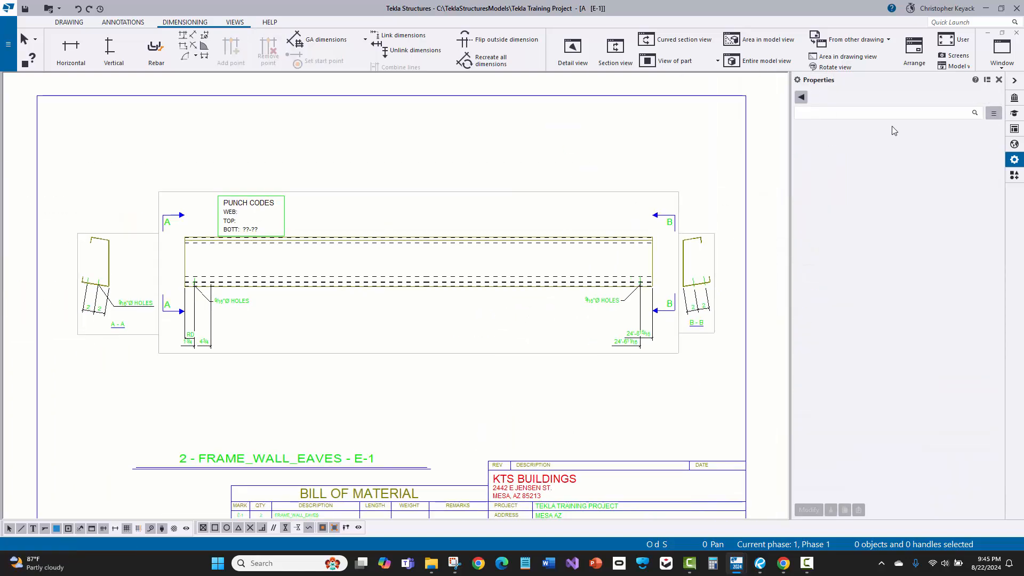
Step: Close the E-1 drawing, keeping its changes and marking it ready for issuing
left_click(1017, 33)
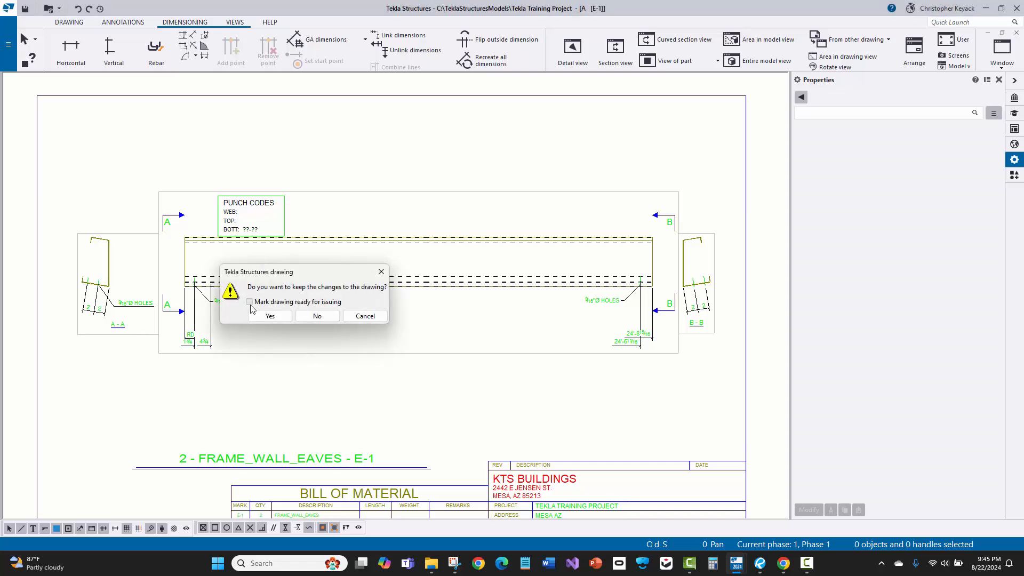
left_click(249, 301)
left_click(270, 316)
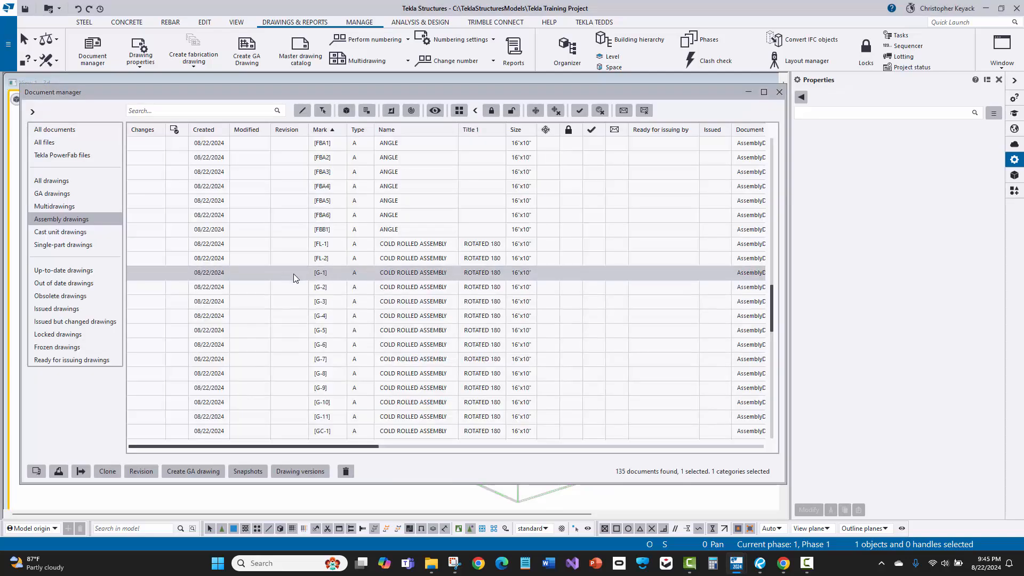
Step: Open cold rolled assembly drawing [G-1] and move the girt's profile and overall length dimension below the other front view dimensions
double_click(295, 274)
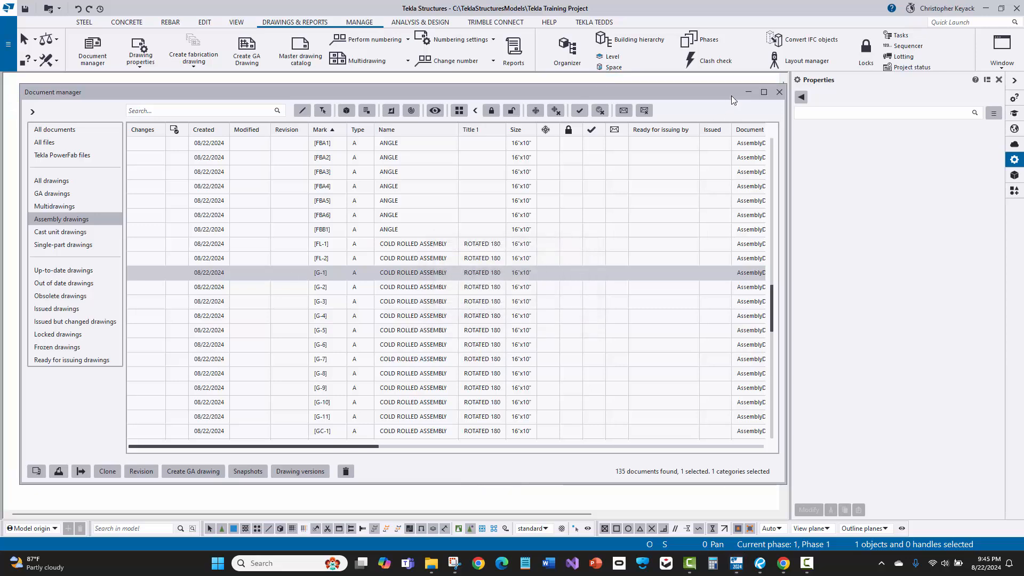
left_click(748, 93)
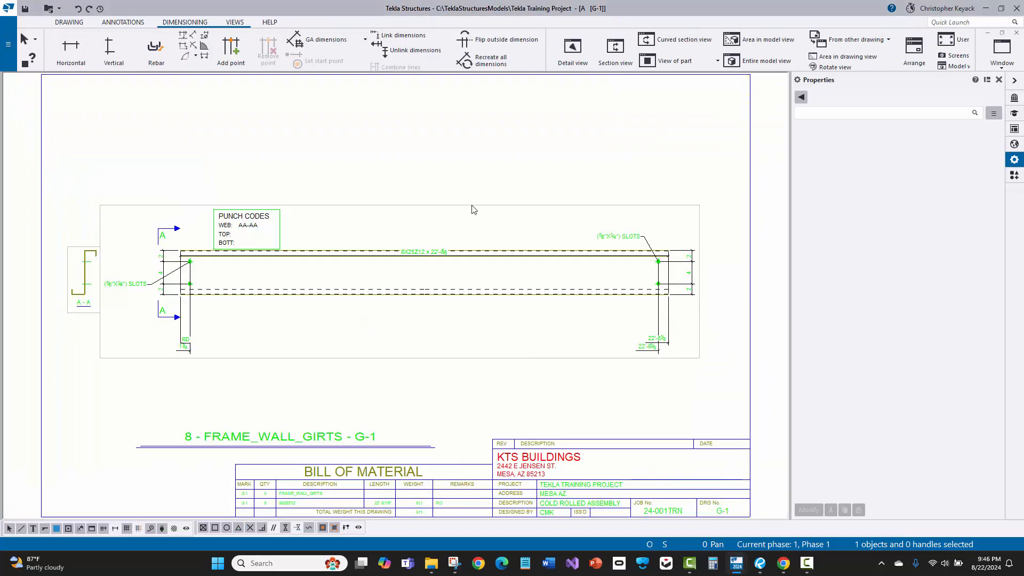
left_click(424, 252)
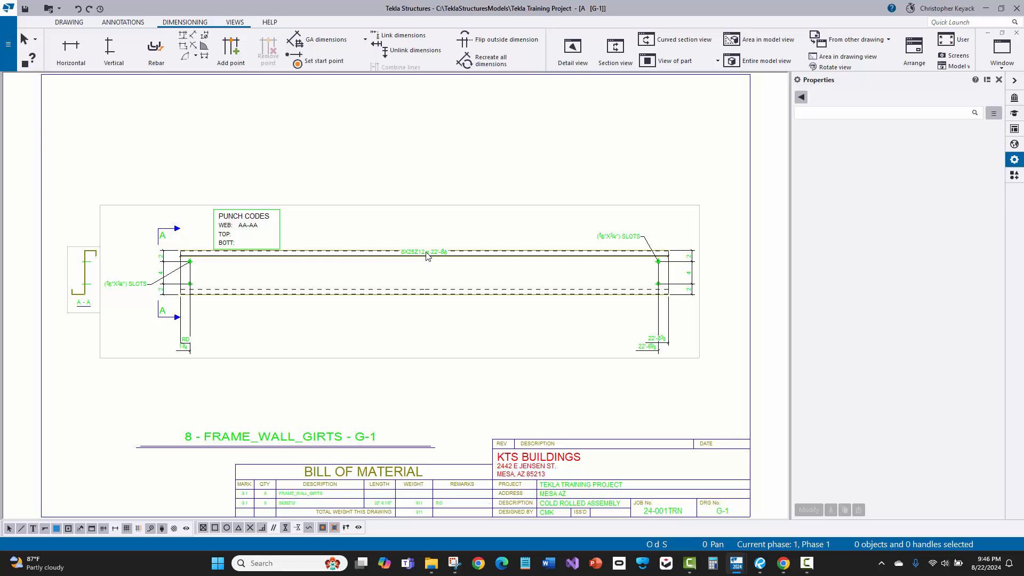
left_click_drag(434, 270, 433, 391)
left_click(192, 178)
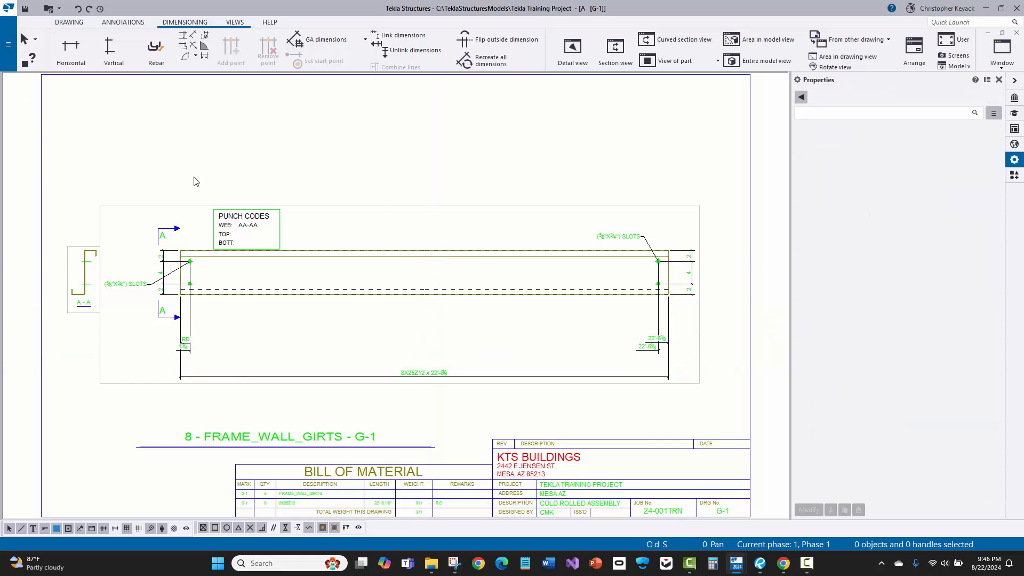
Step: Examine the girt's front view and section A-A, and the saved presets in the assembly drawing properties, leaving the properties without applying changes
scroll(257, 232, "up", 2)
scroll(257, 233, "down", 2)
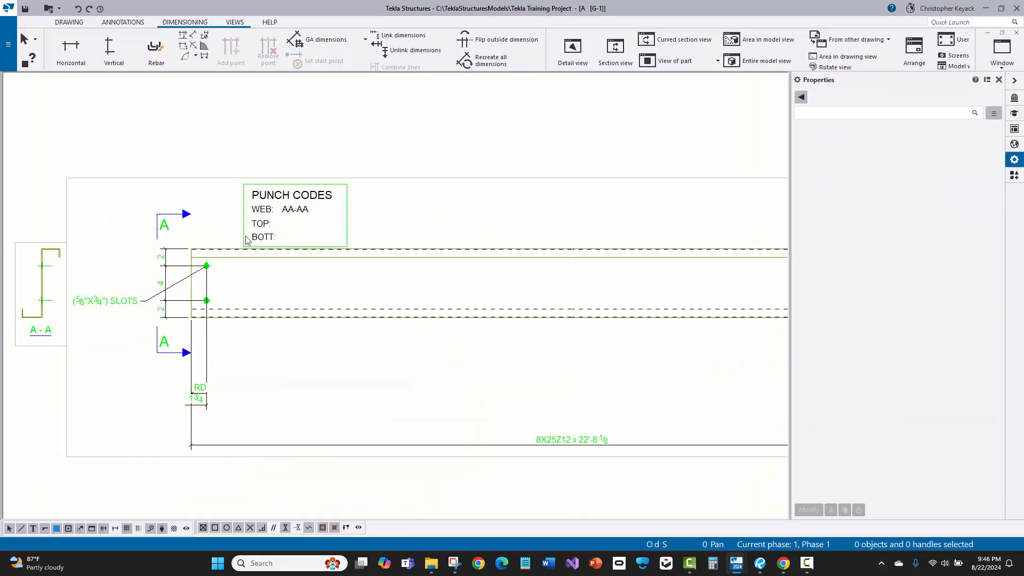
scroll(118, 284, "down", 1)
scroll(119, 285, "up", 3)
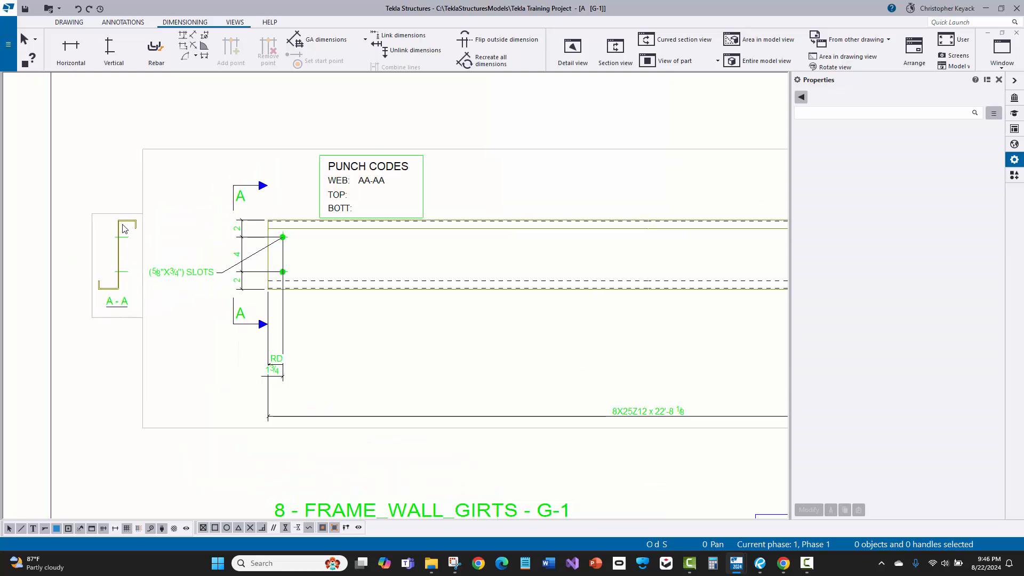
double_click(187, 192)
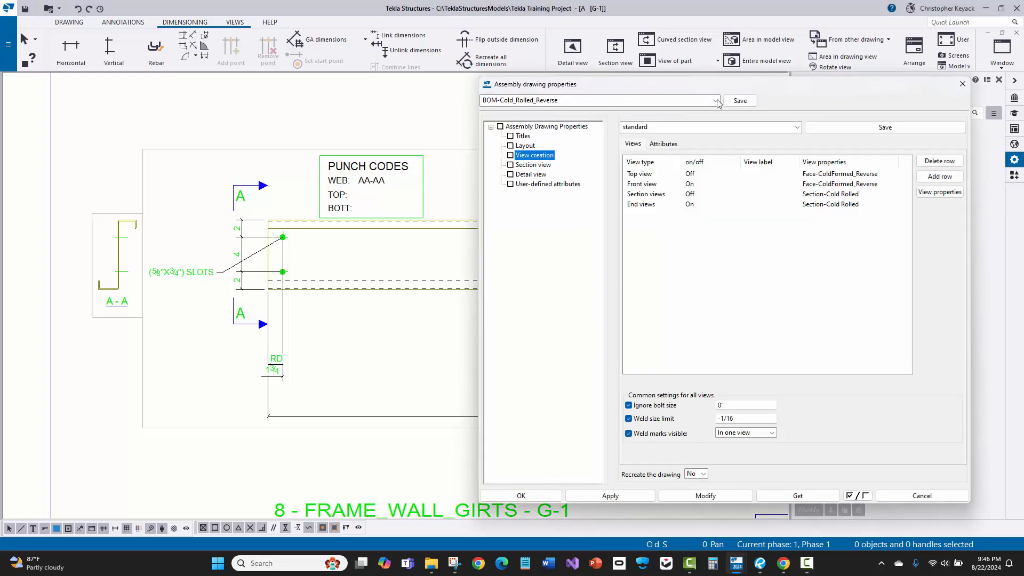
left_click(716, 101)
scroll(689, 121, "up", 2)
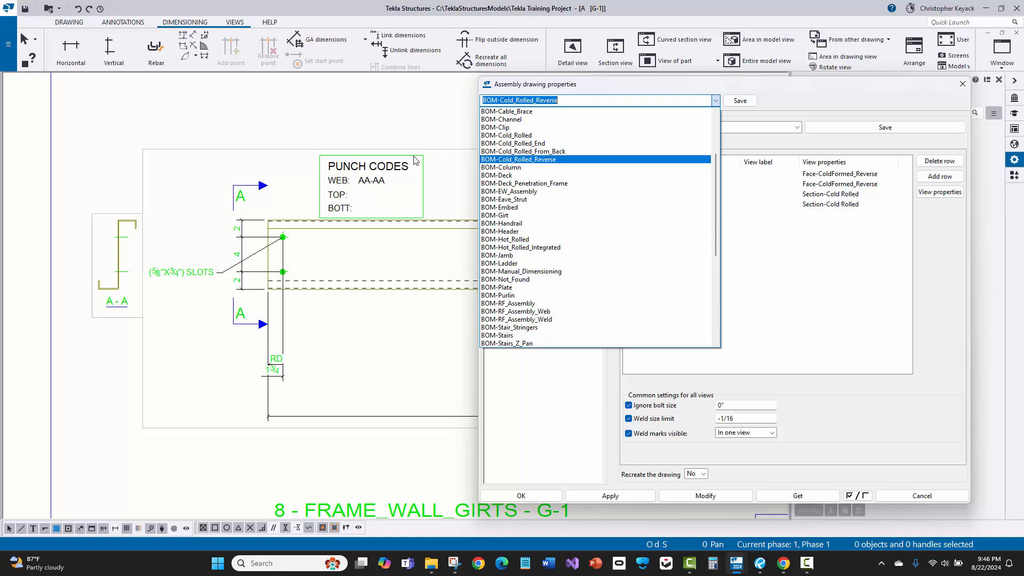
left_click(325, 260)
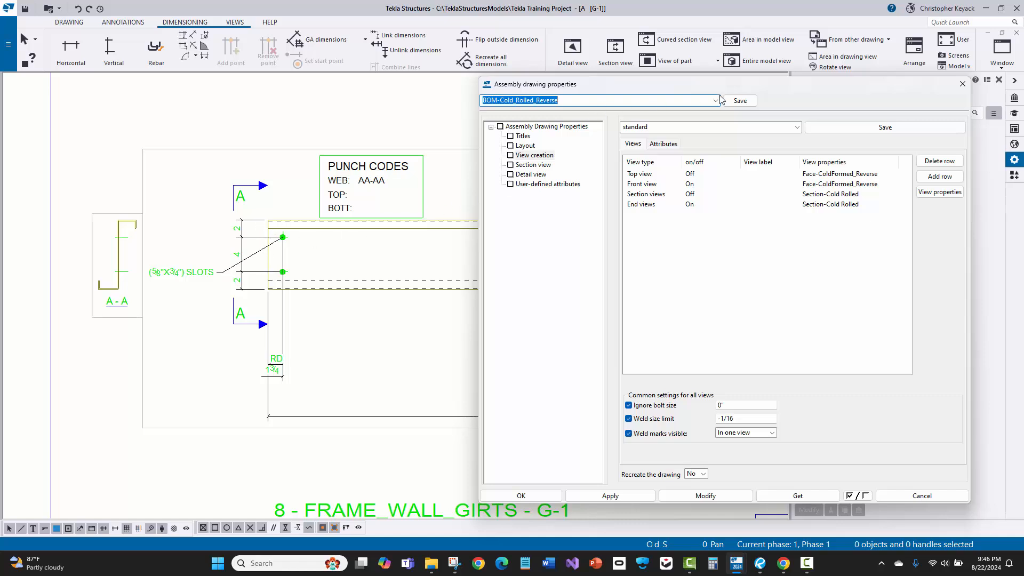
left_click(919, 495)
Step: Close the G-1 drawing, keeping its changes and marking it ready for issuing
scroll(379, 354, "down", 4)
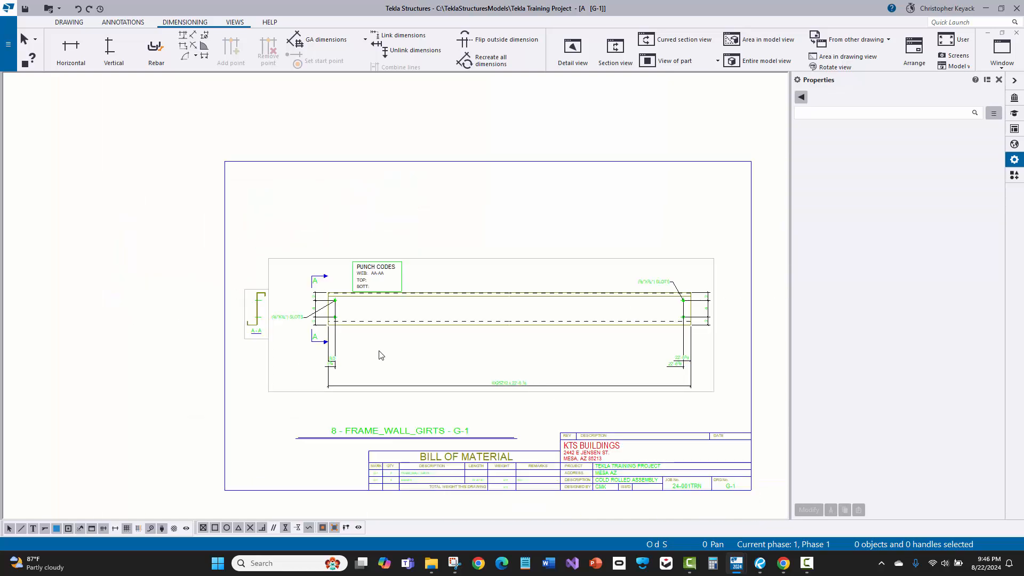
left_click(1016, 35)
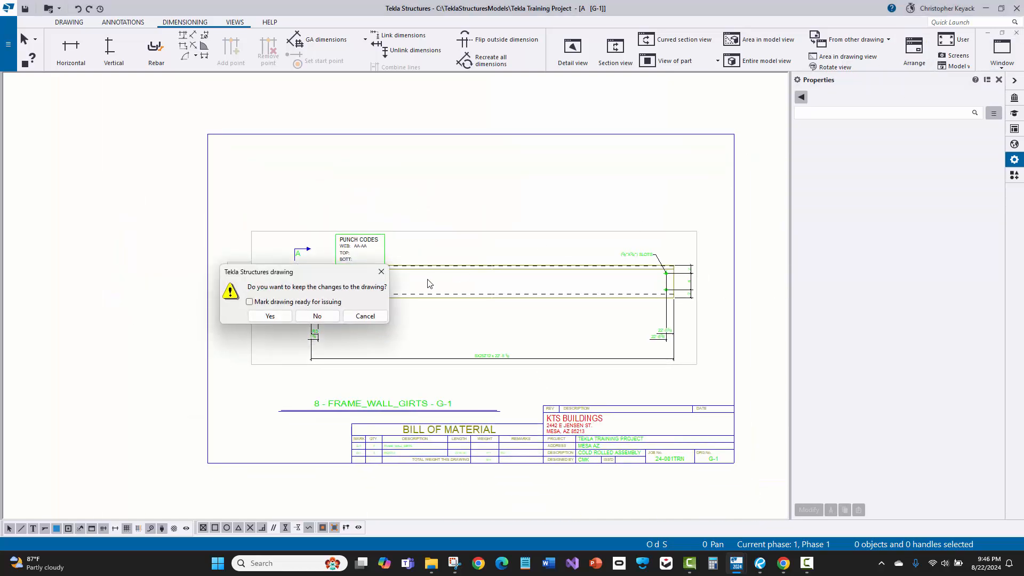
left_click(270, 316)
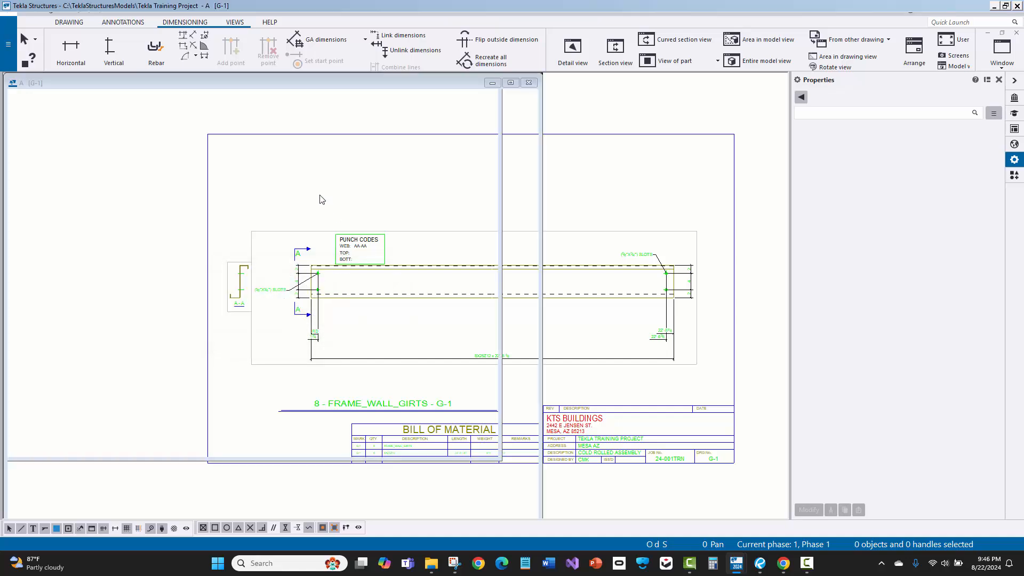
Step: Open cold rolled assembly drawing [P-1] from the document manager and minimize the document list
left_click(92, 48)
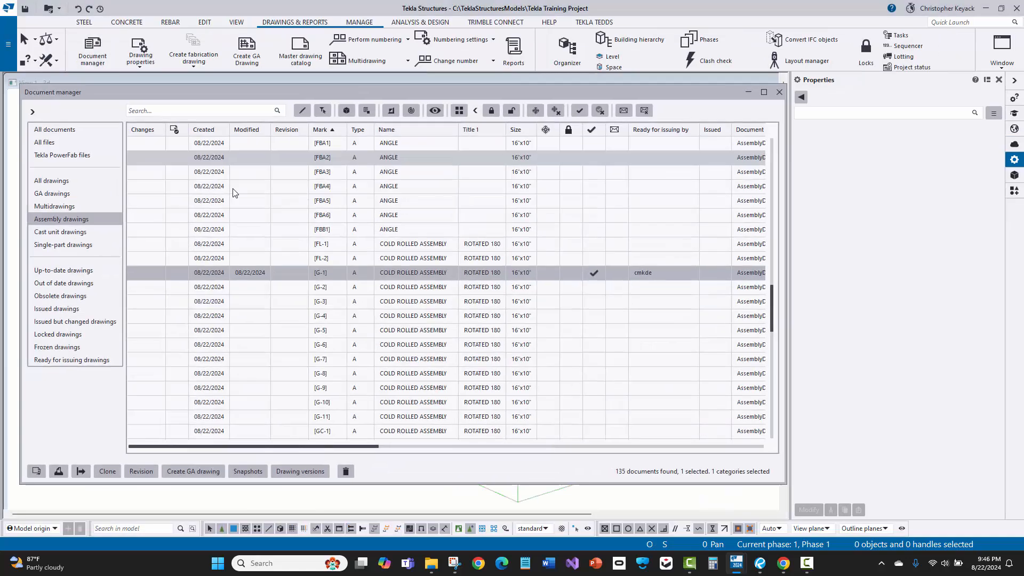
scroll(361, 360, "down", 6)
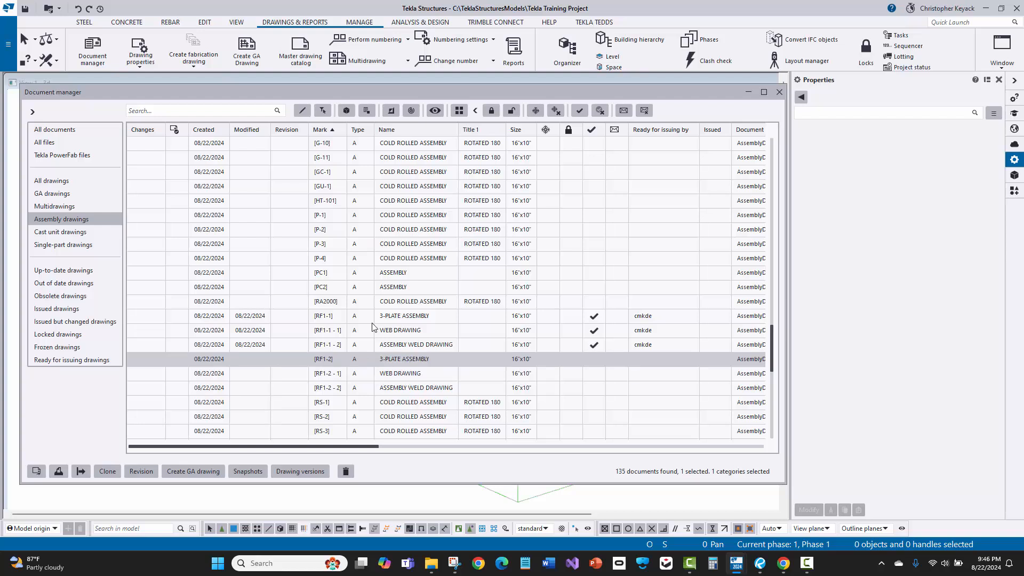
double_click(344, 217)
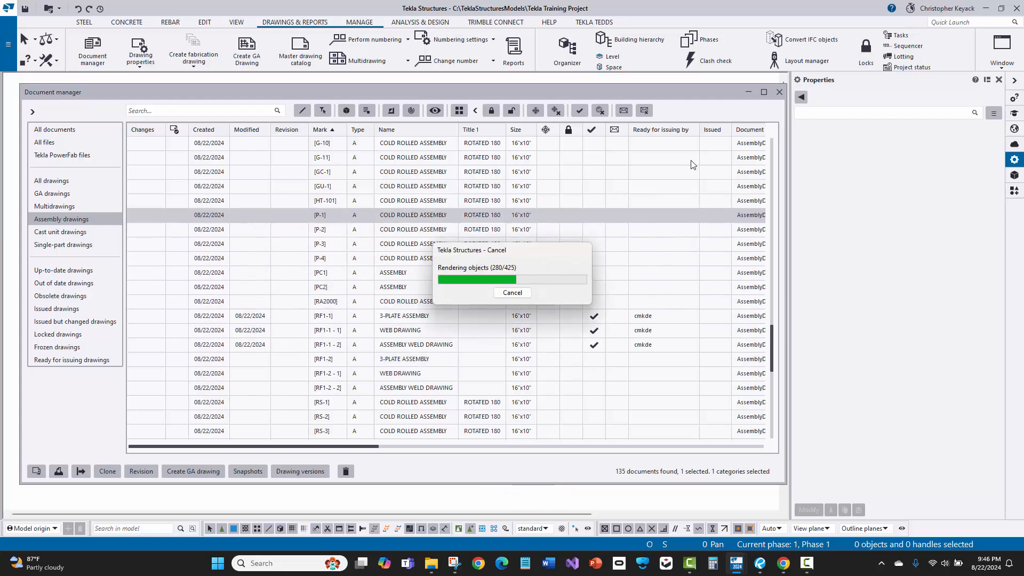
left_click(748, 92)
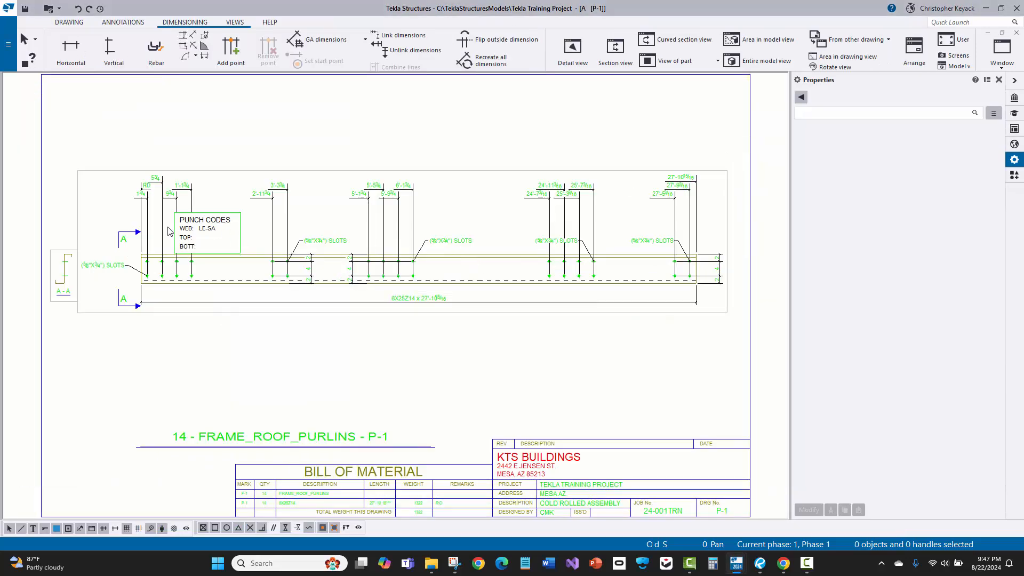
Step: Examine the roof purlin's front view on P-1, checking the punch codes, hole dimensions and slot notes
scroll(171, 231, "up", 2)
middle_click_drag(312, 220, 368, 222)
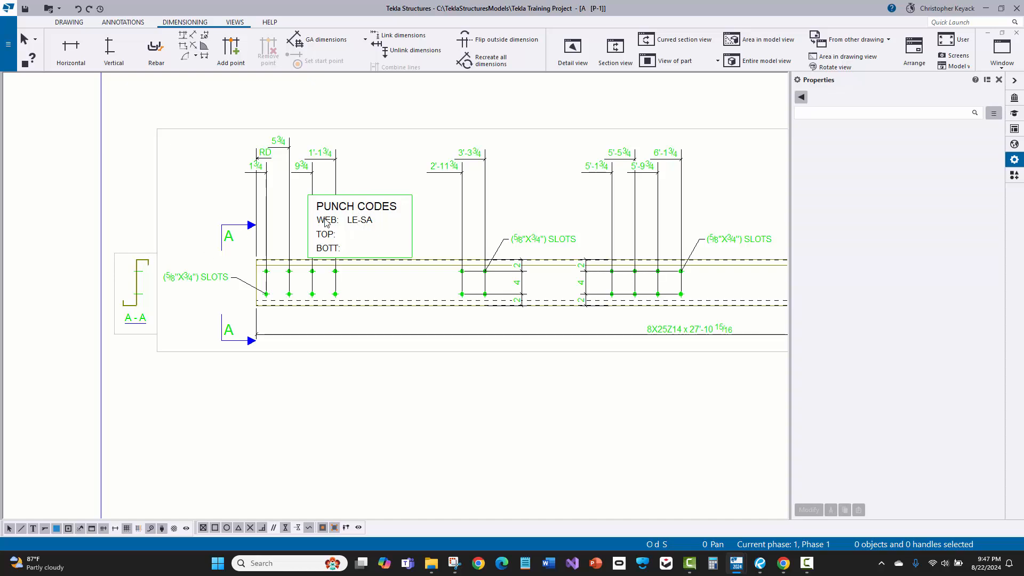
scroll(331, 224, "up", 1)
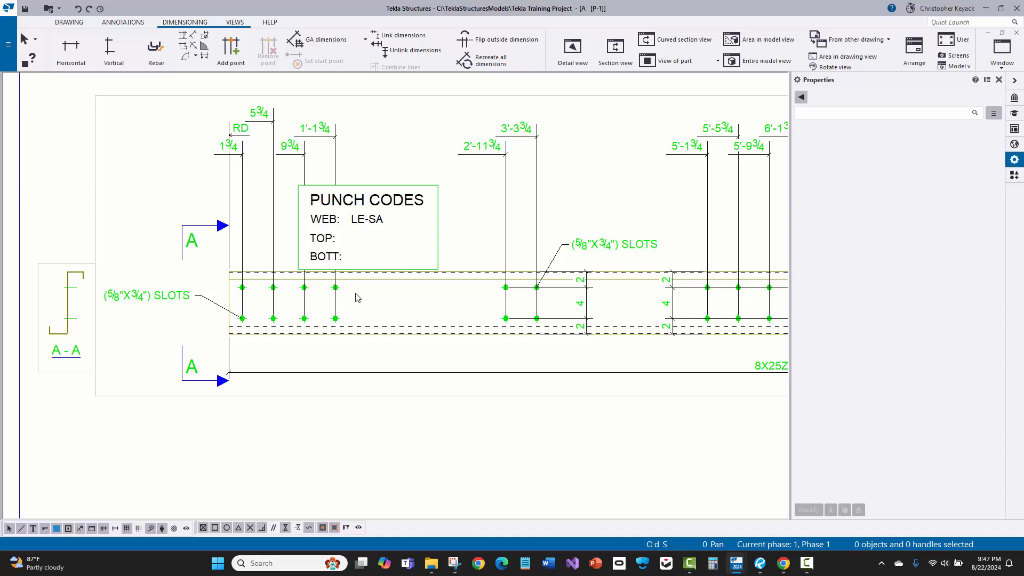
scroll(347, 312, "down", 4)
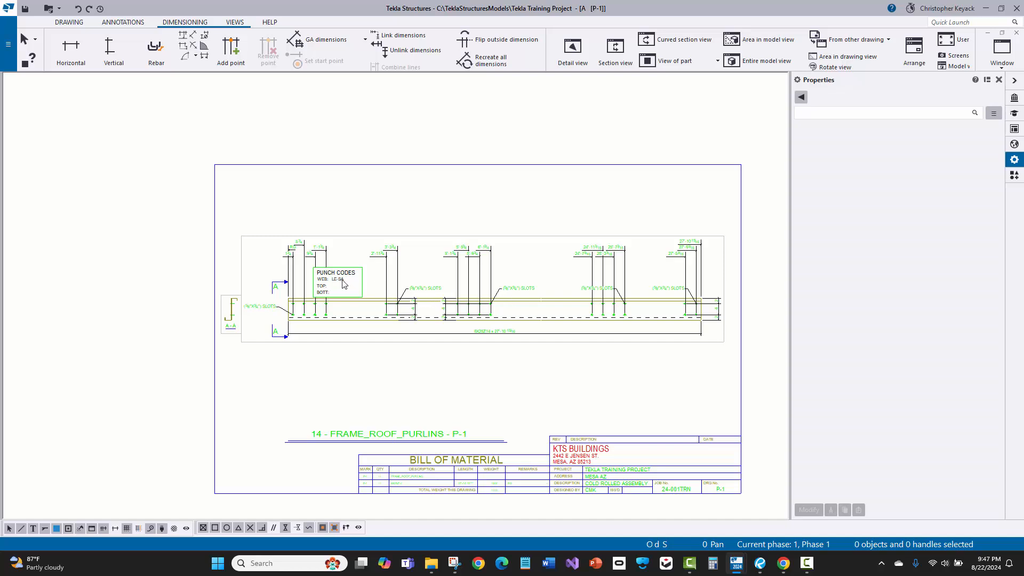
scroll(350, 286, "up", 3)
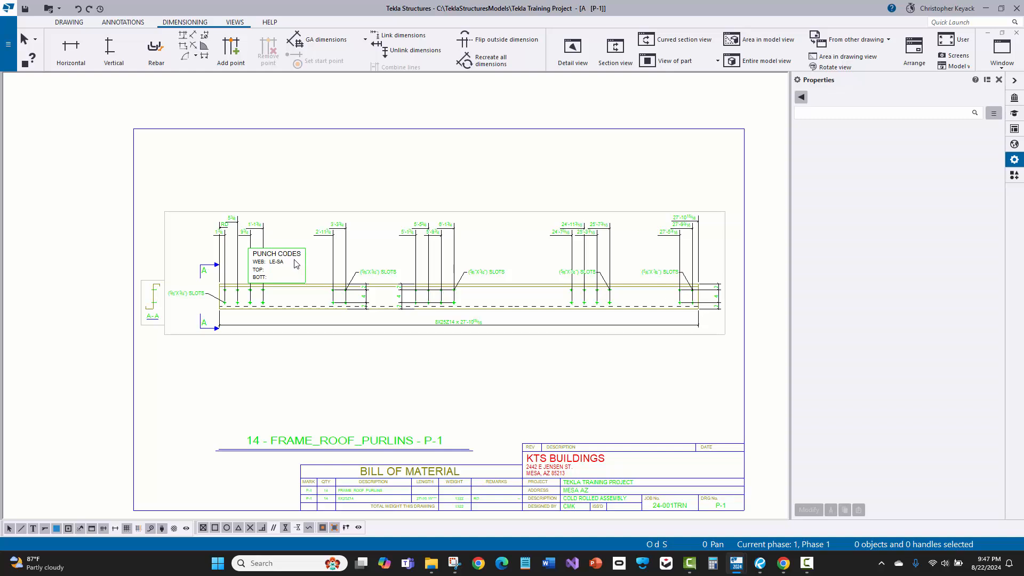
scroll(292, 266, "up", 1)
middle_click_drag(332, 274, 283, 263)
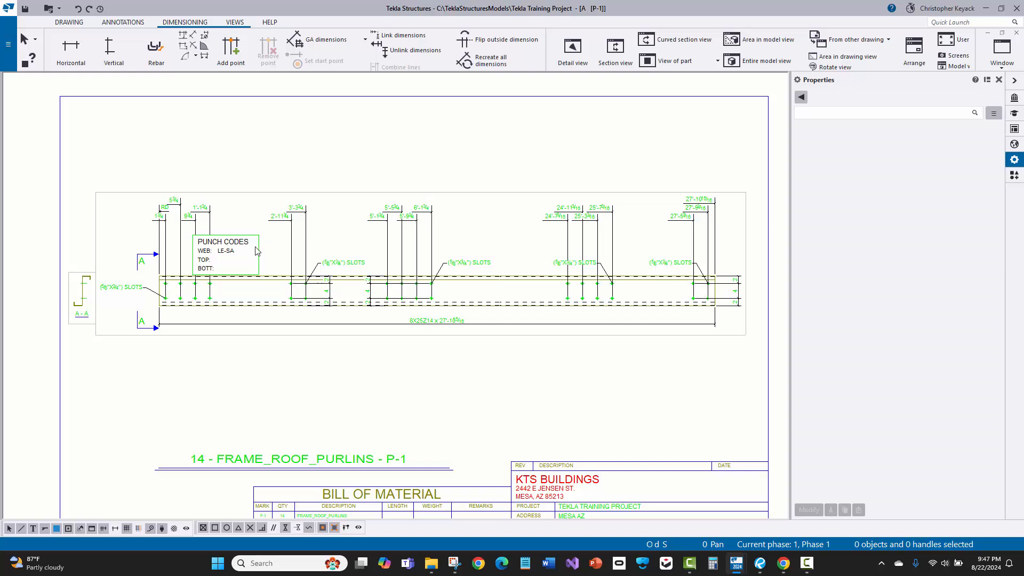
Step: Move the slots note of the 24'-7 3/16 to 25'-7 3/16 hole group clear of the dimension lines, beyond the group's last hole
scroll(257, 250, "up", 5)
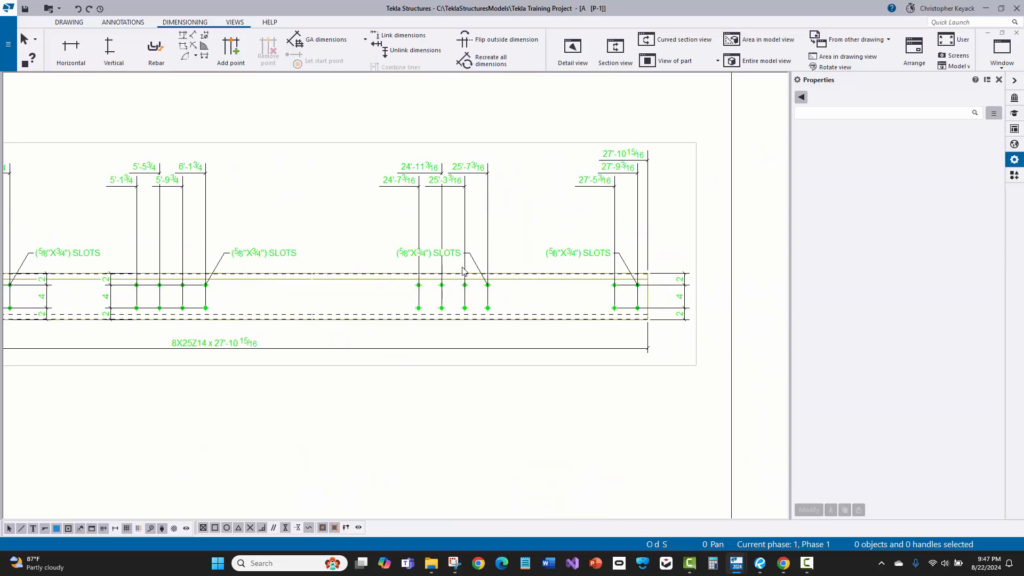
scroll(463, 271, "up", 2)
left_click(416, 243)
mouse_move(574, 207)
left_mouse_down()
mouse_move(407, 234)
mouse_move(591, 195)
mouse_move(575, 215)
left_mouse_up()
key("Escape")
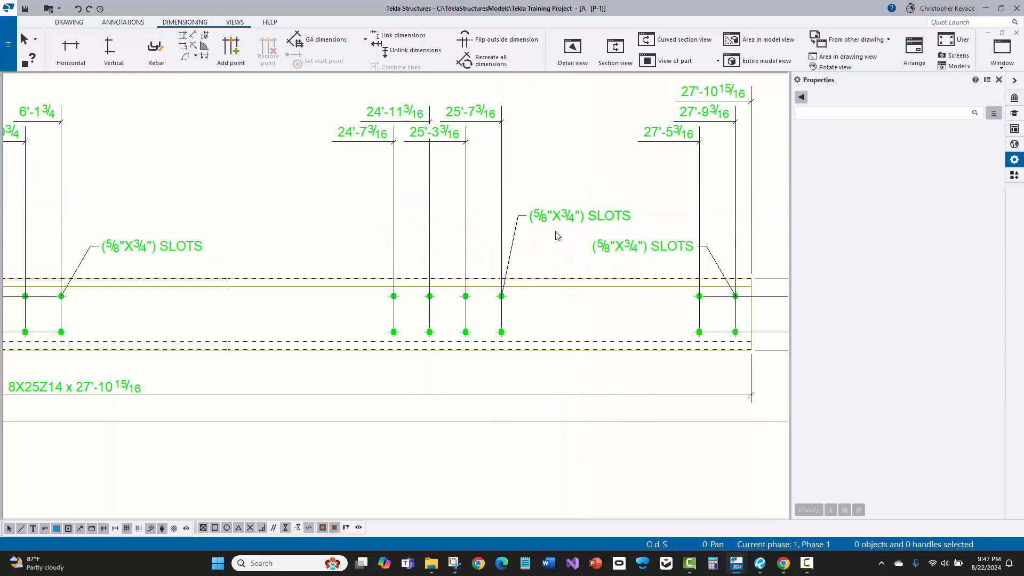
Step: Close the P-1 drawing, keeping its changes and marking it ready for issuing
scroll(561, 249, "down", 2)
scroll(427, 251, "down", 4)
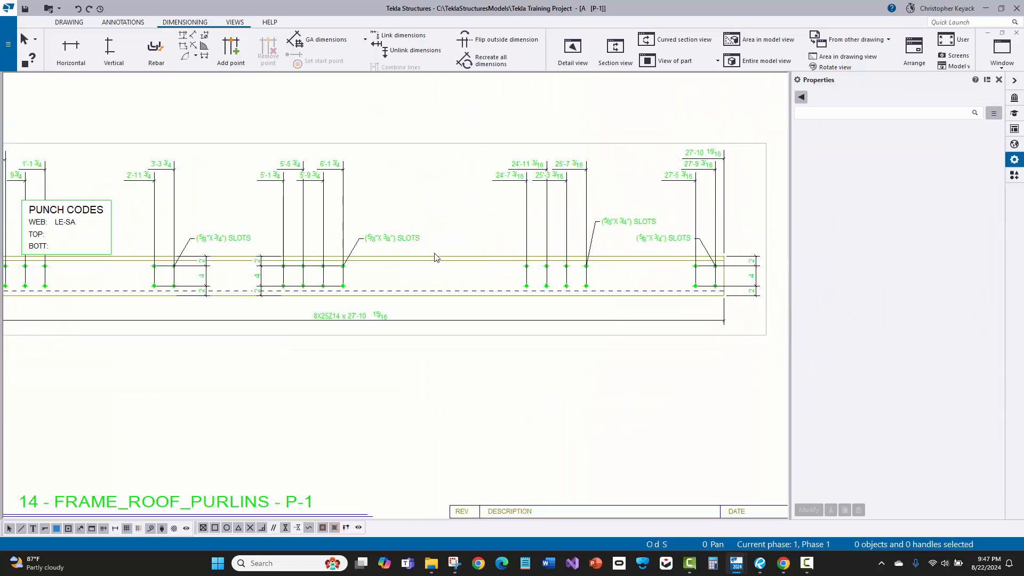
middle_click_drag(432, 257, 470, 236)
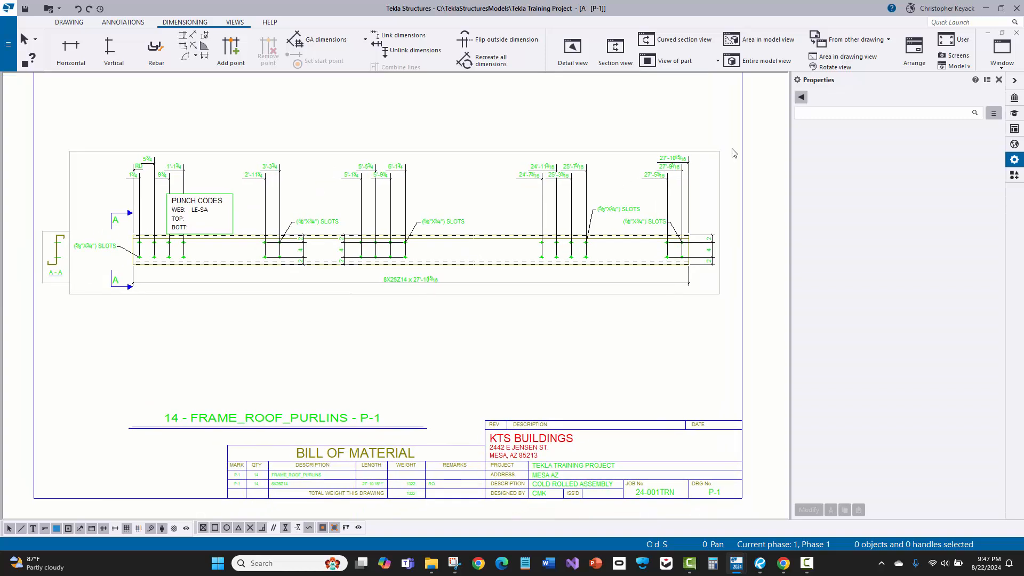
left_click(1015, 33)
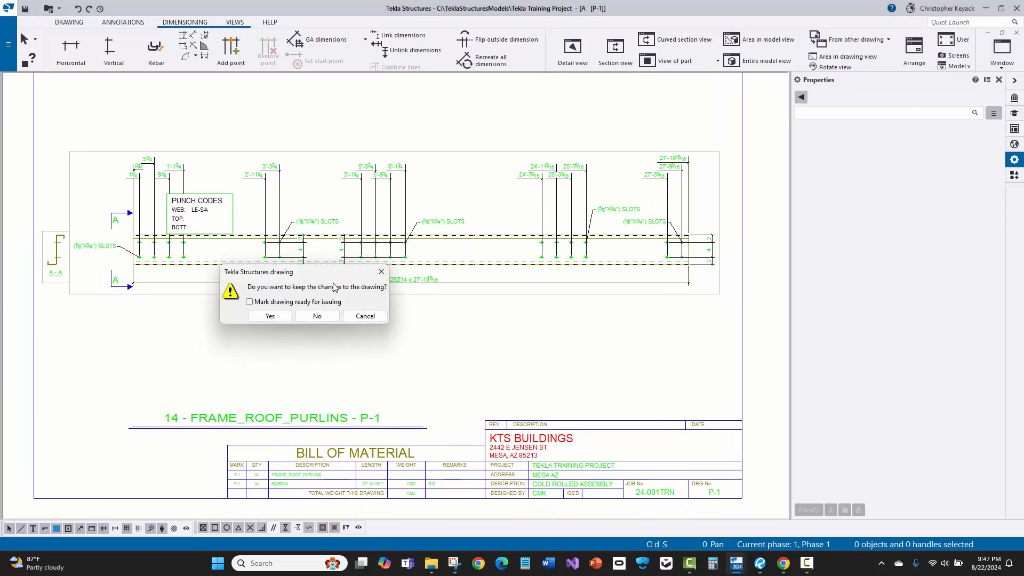
left_click(299, 304)
left_click(270, 315)
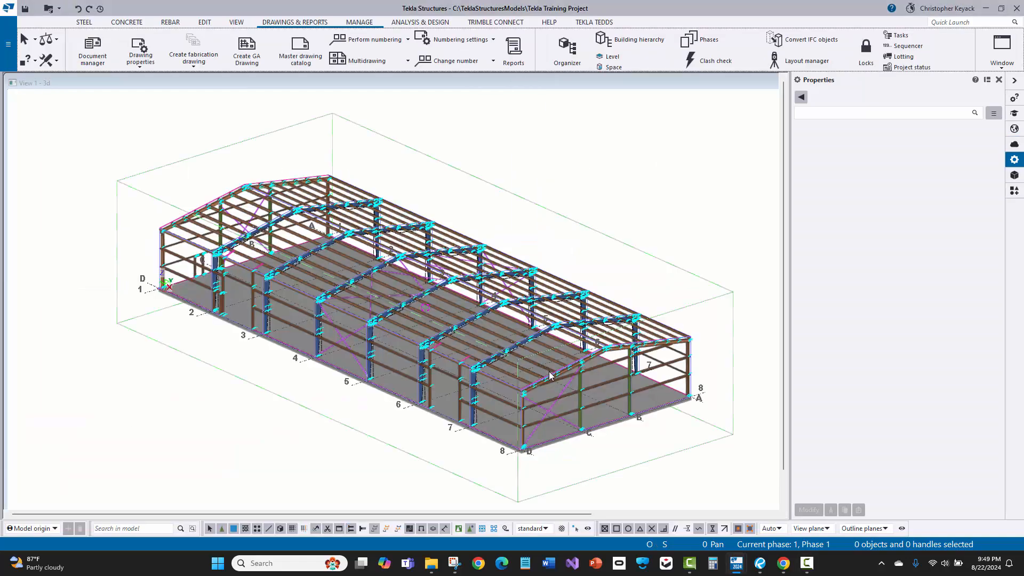
Step: Select the green W12X14 end wall column nearest the building corner at grid 8-D in the 3D model
scroll(550, 375, "up", 4)
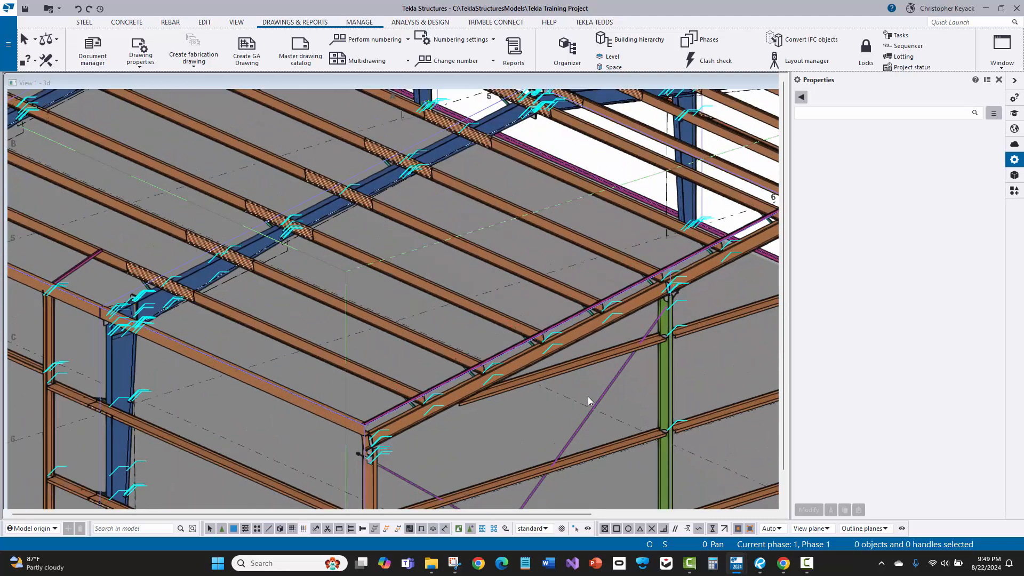
middle_click_drag(587, 396, 574, 360)
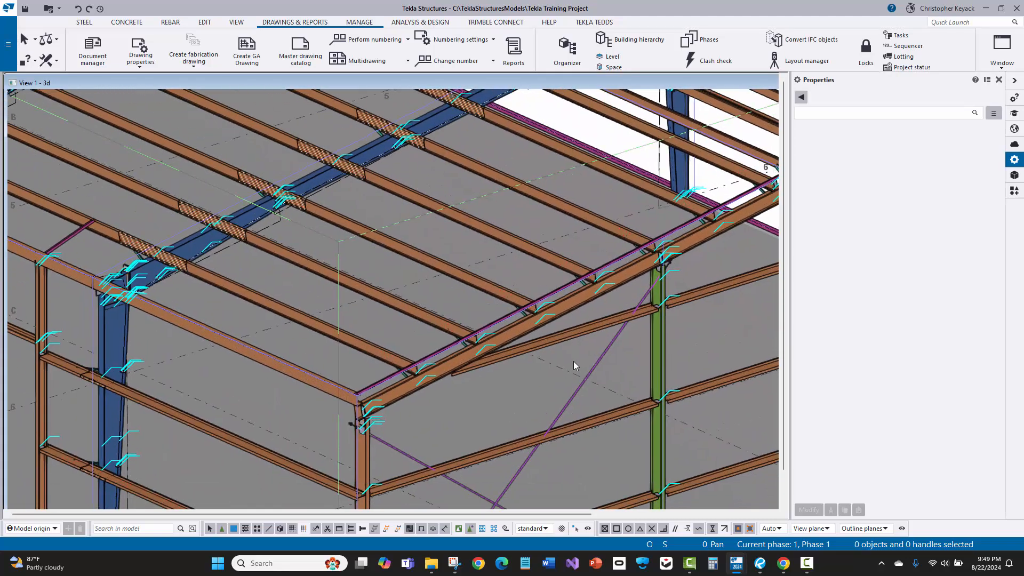
left_click(522, 338)
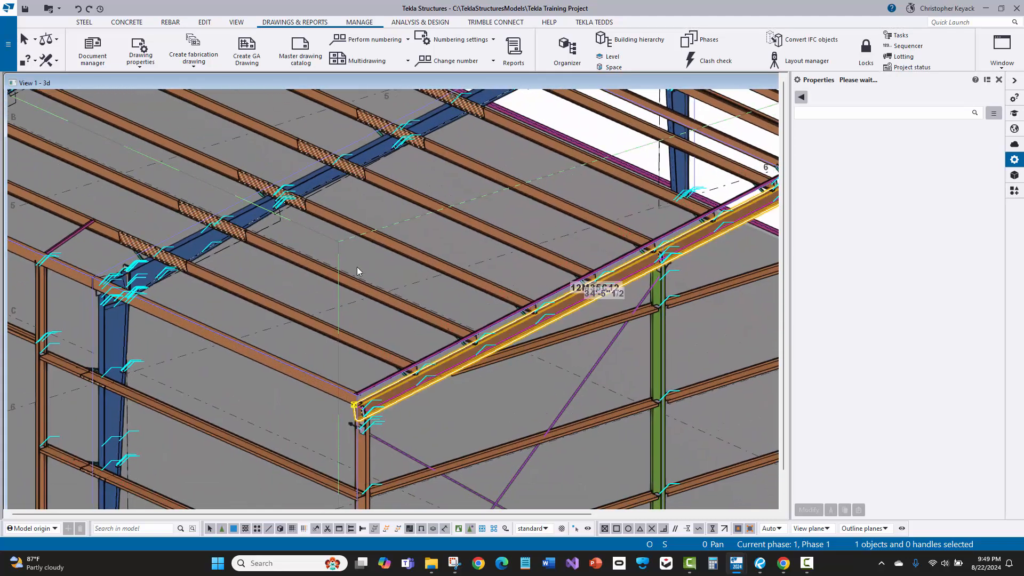
left_click(319, 184)
scroll(321, 172, "up", 1)
left_click(271, 166)
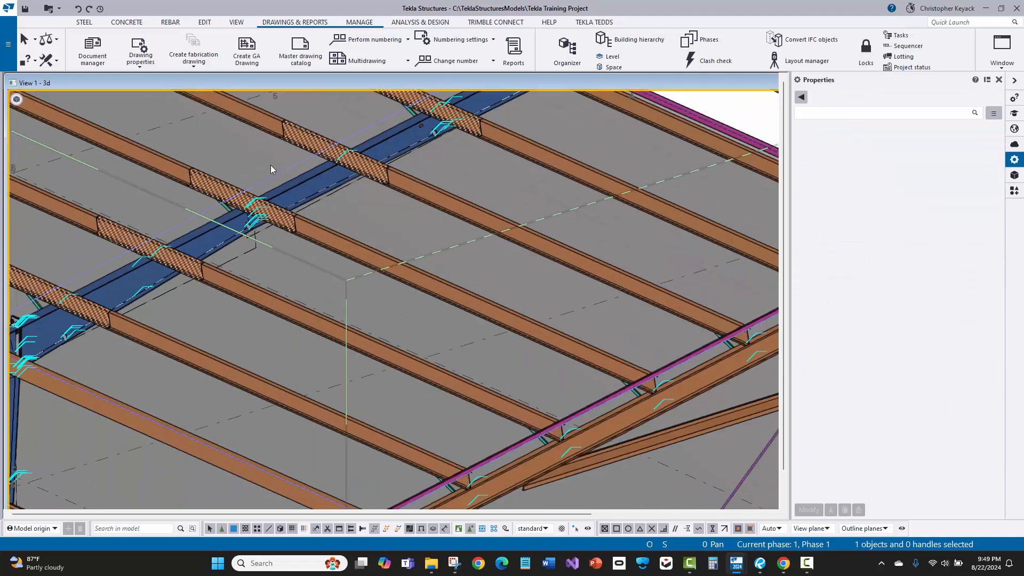
scroll(270, 167, "down", 1)
scroll(620, 328, "up", 2)
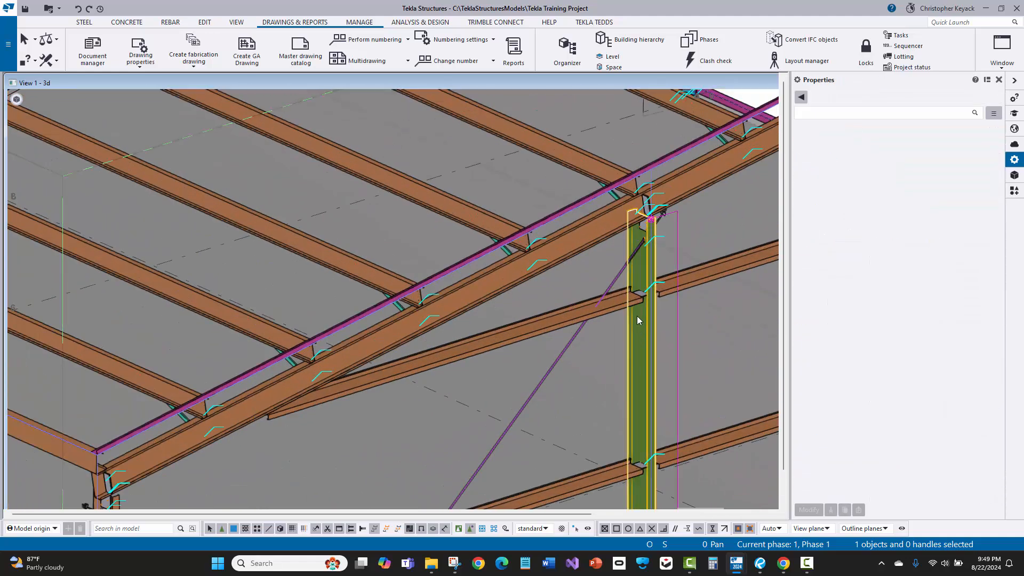
left_click(637, 316)
left_click(584, 267)
scroll(586, 275, "down", 2)
middle_click_drag(615, 334, 542, 270)
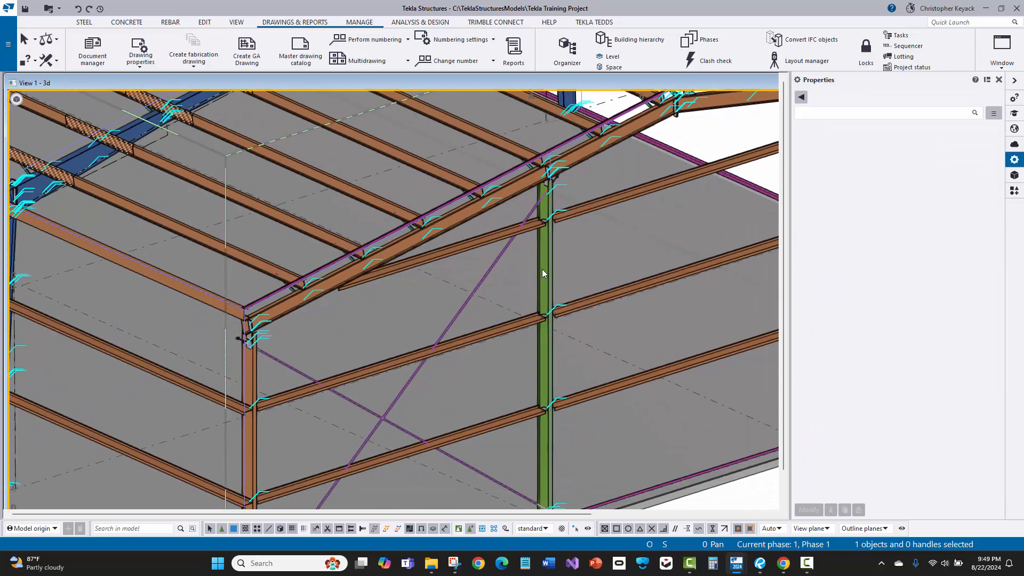
left_click(539, 272)
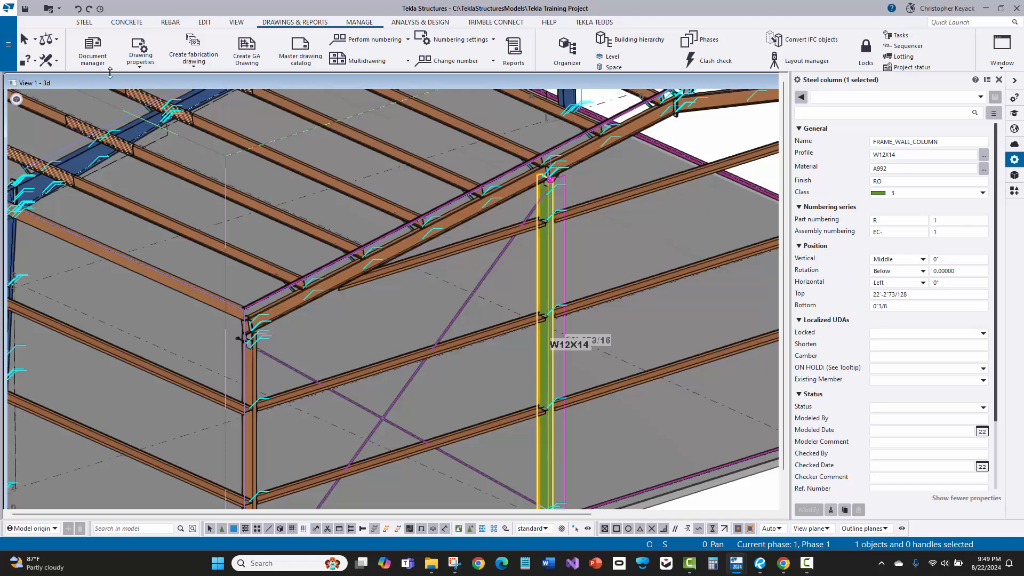
Step: Filter the document list to drawings containing the selected column and open hot rolled assembly drawing [EC-1]
left_click(92, 51)
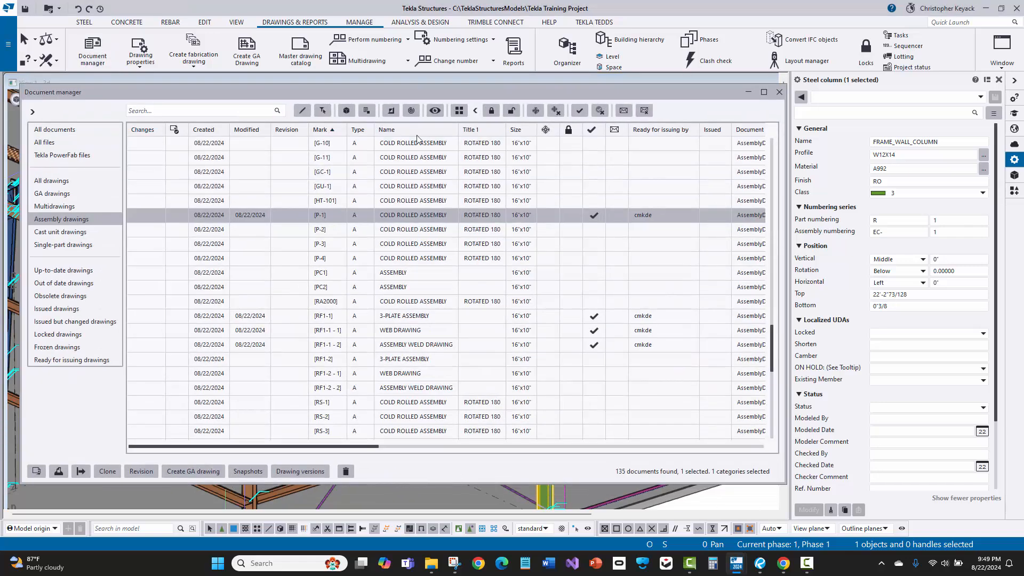
left_click_drag(687, 97, 665, 130)
left_click_drag(352, 128, 392, 103)
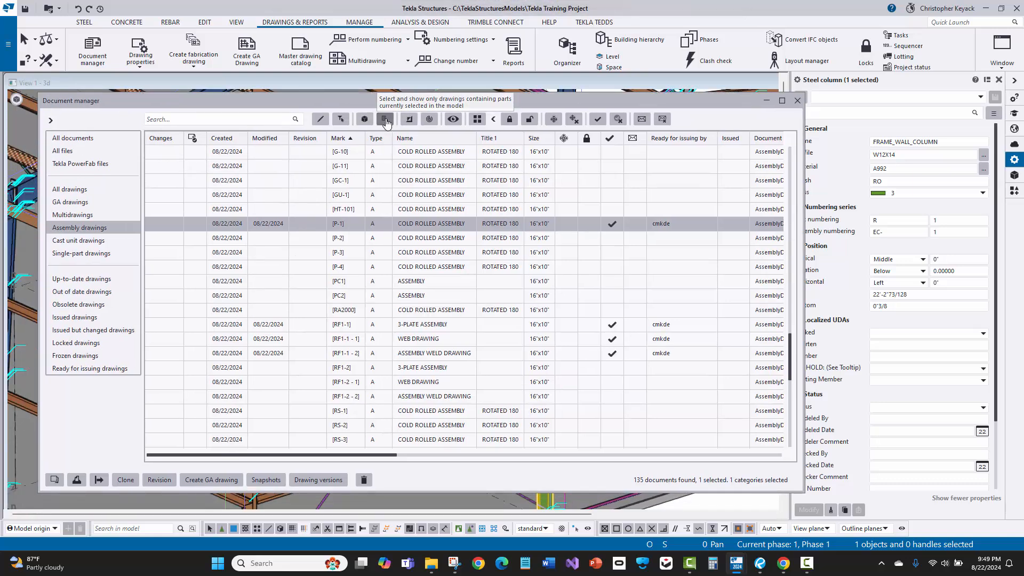
left_click(386, 120)
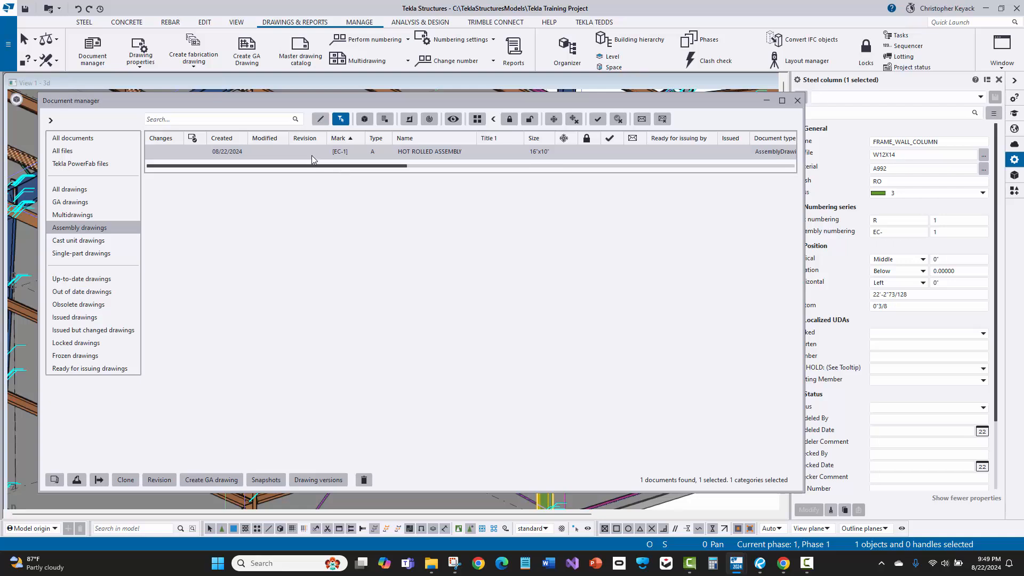
double_click(353, 152)
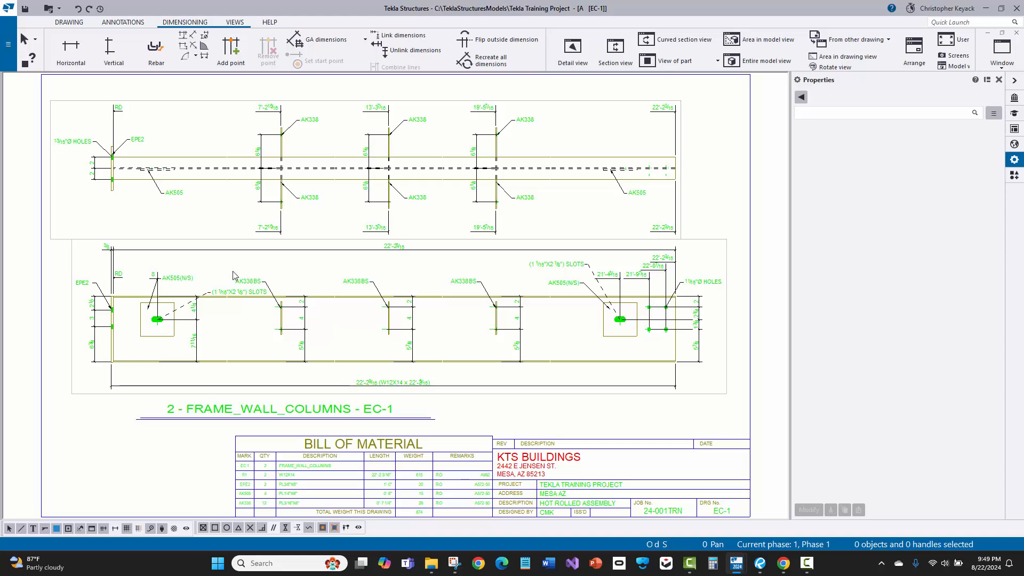
scroll(161, 182, "up", 1)
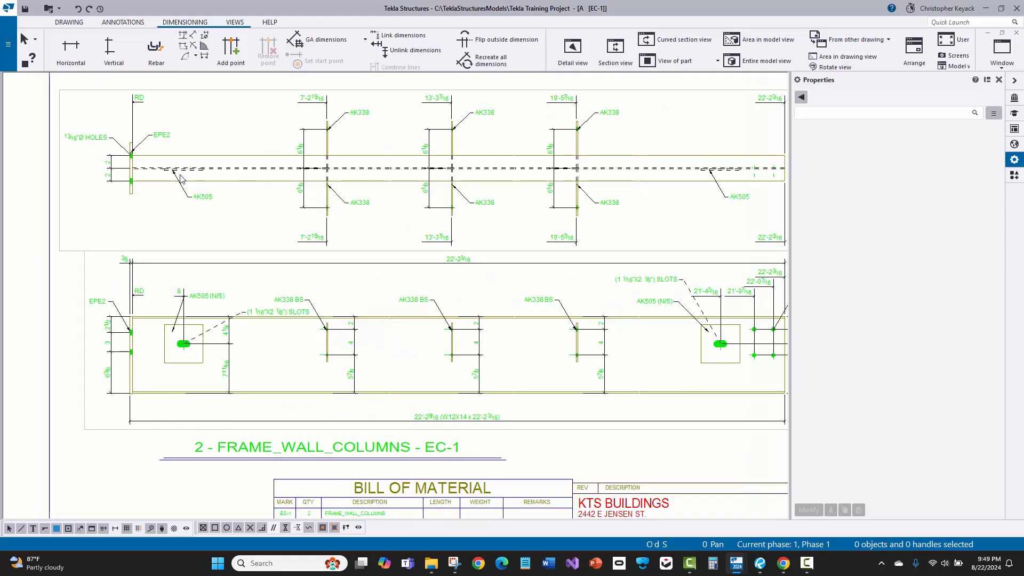
Step: Move the AK505 (N/S) mark and the slots note at the column's EPE2 end clear of the 8 and 4 1/4 dimensions in the front view
middle_click_drag(167, 167, 160, 172)
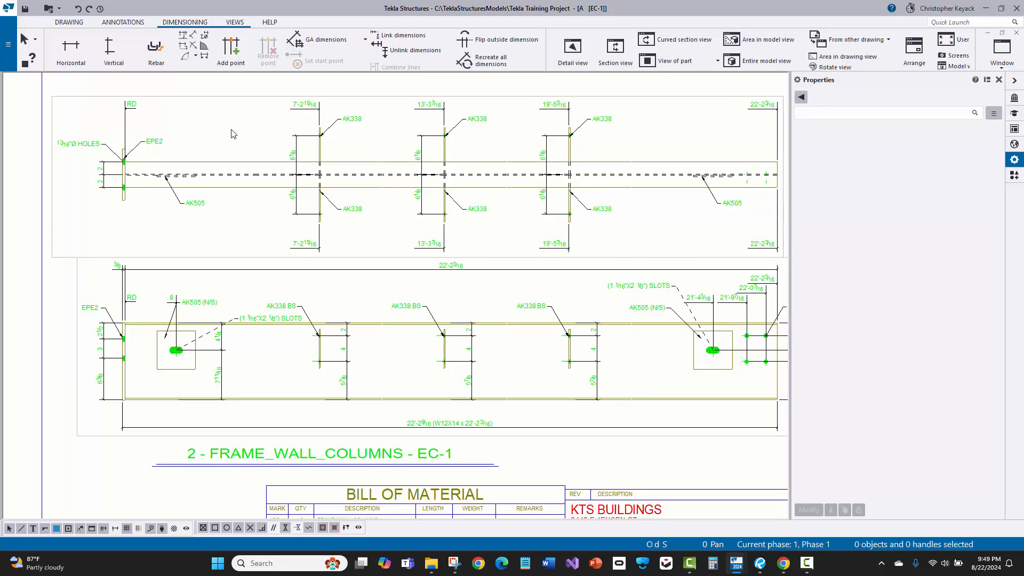
middle_click_drag(230, 133, 202, 143)
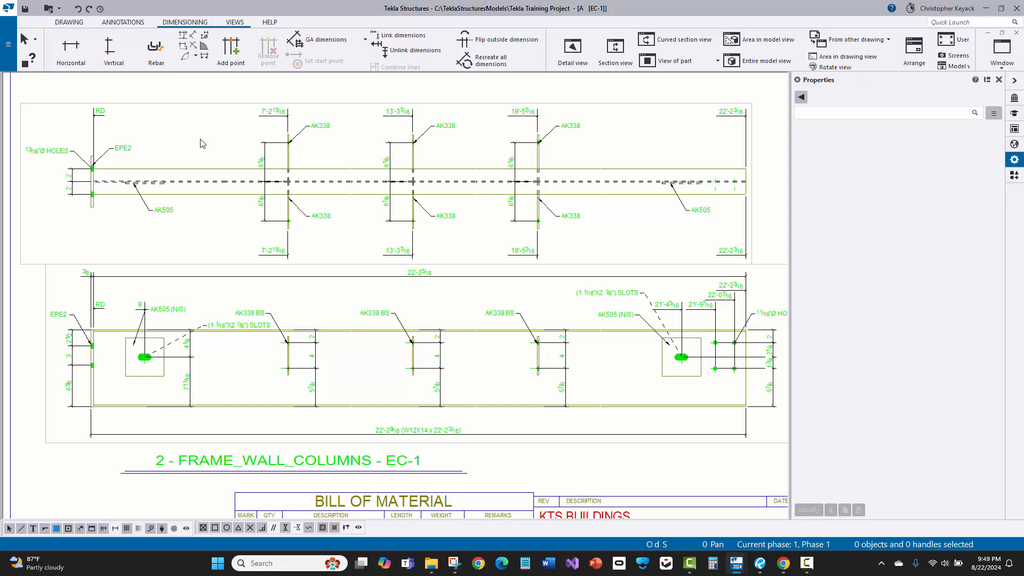
scroll(79, 322, "up", 2)
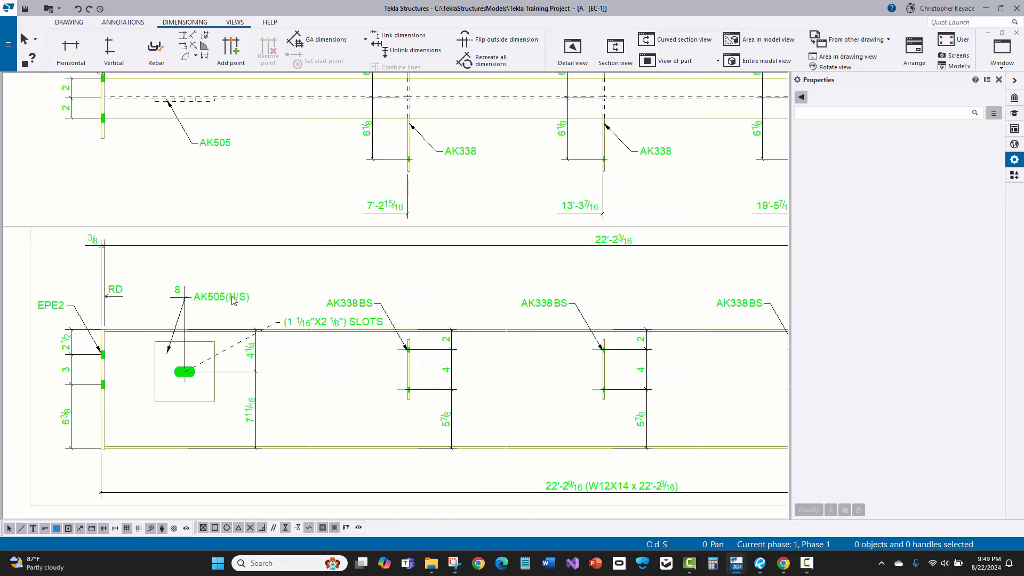
left_click(212, 268)
left_click_drag(212, 268, 208, 264)
left_click_drag(313, 323, 291, 277)
left_click(285, 313)
Step: Move the (1 1/16"X2 1/8") SLOTS note at the column's four-hole end slightly farther from the 21'-4 3/16 dimension
scroll(285, 313, "down", 1)
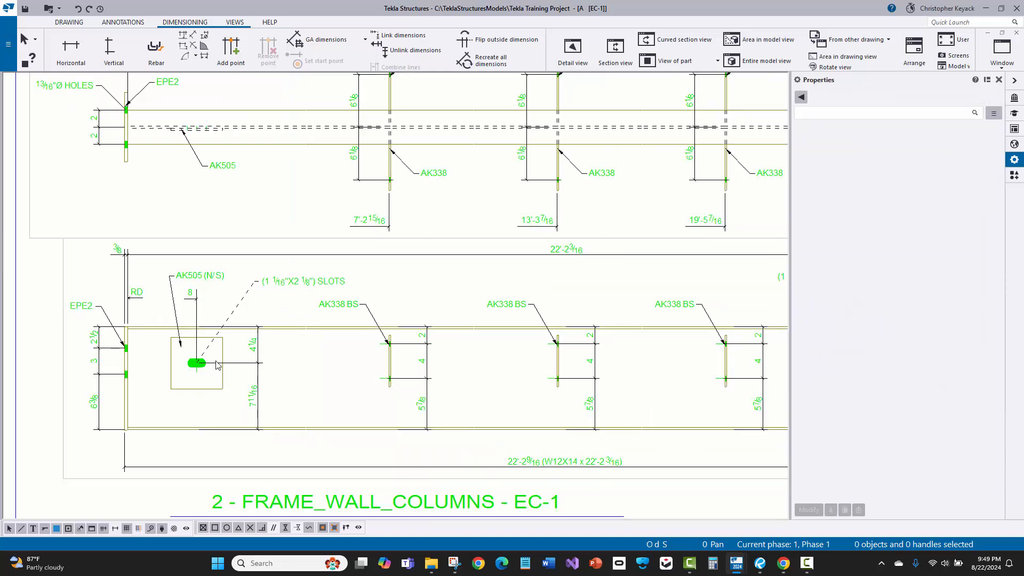
scroll(235, 367, "down", 1)
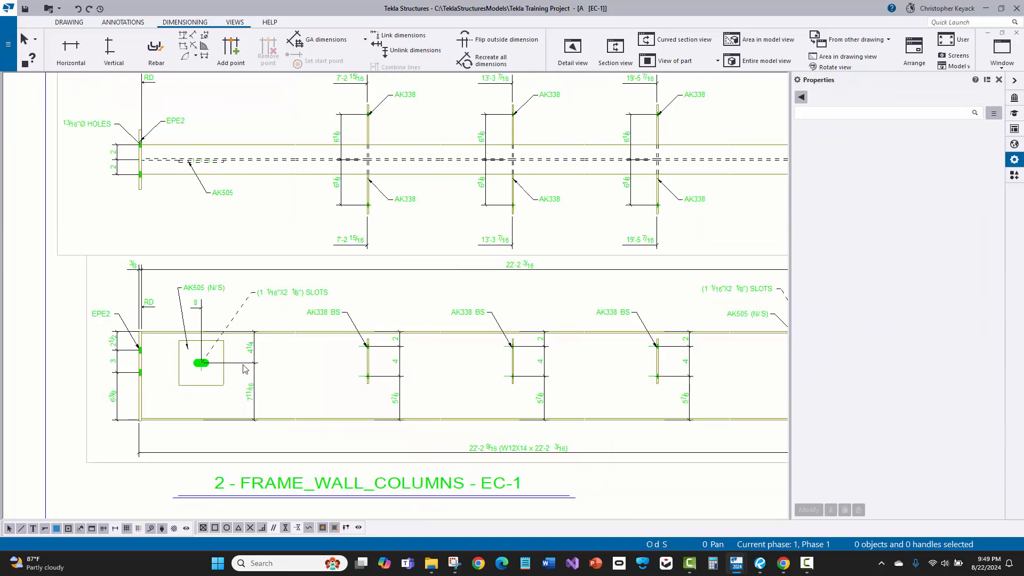
scroll(282, 347, "down", 1)
scroll(283, 347, "down", 1)
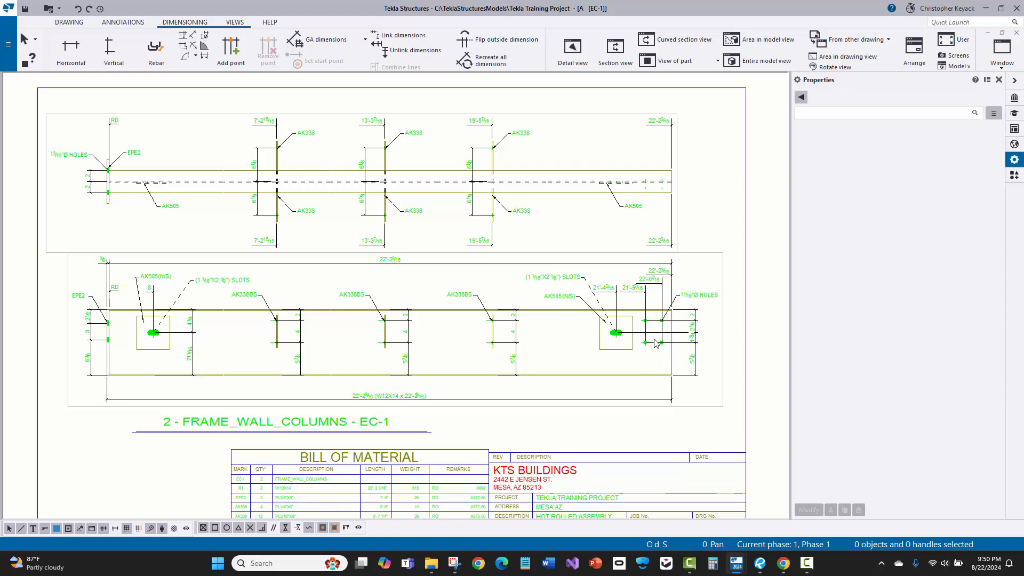
scroll(491, 358, "up", 2)
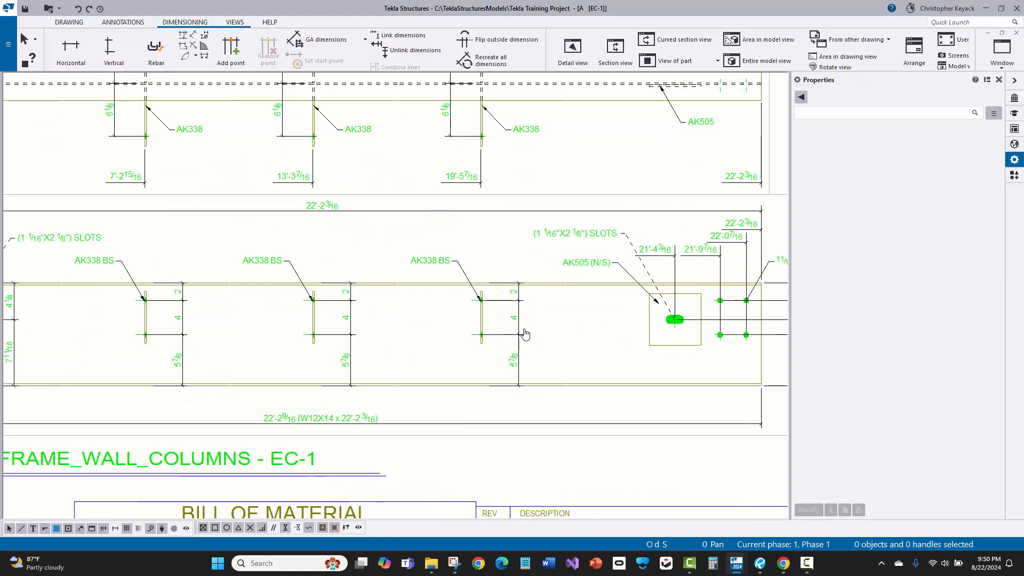
scroll(536, 339, "down", 1)
scroll(580, 265, "up", 1)
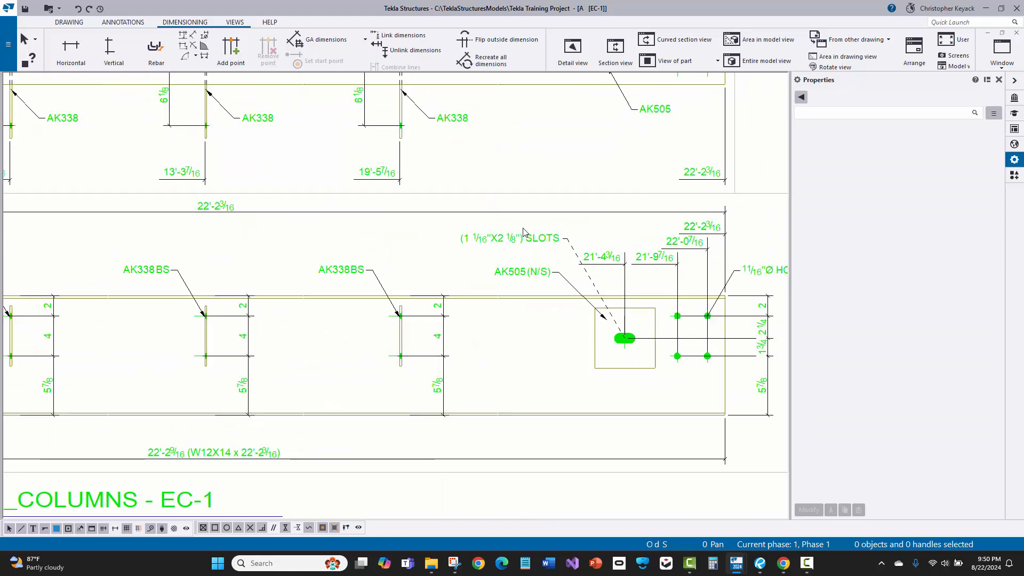
left_click(525, 233)
left_click(412, 271)
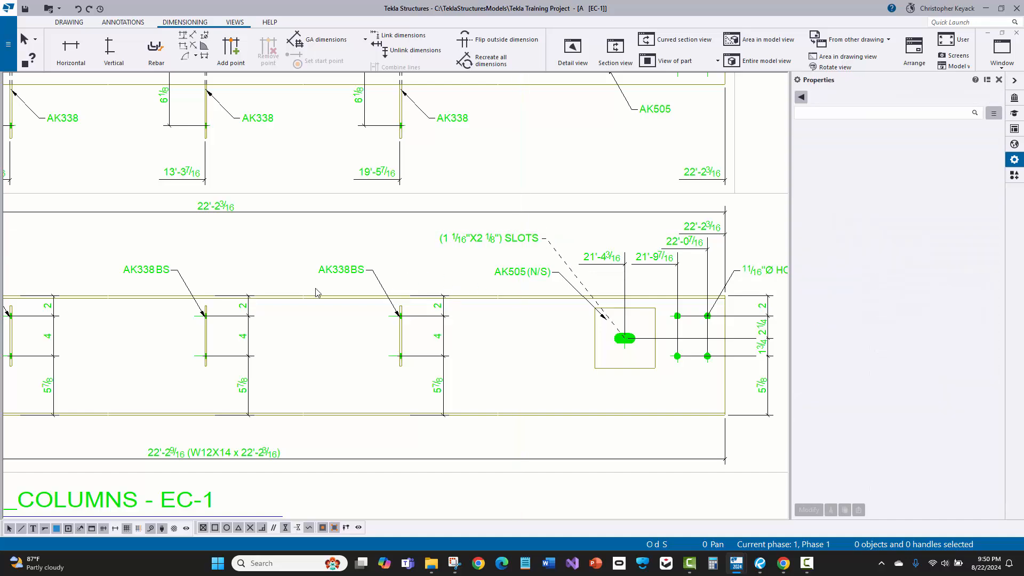
Step: Examine the small breaks in the column's flange lines in the front view and the overall sheet layout
scroll(499, 284, "up", 1)
scroll(493, 313, "down", 2)
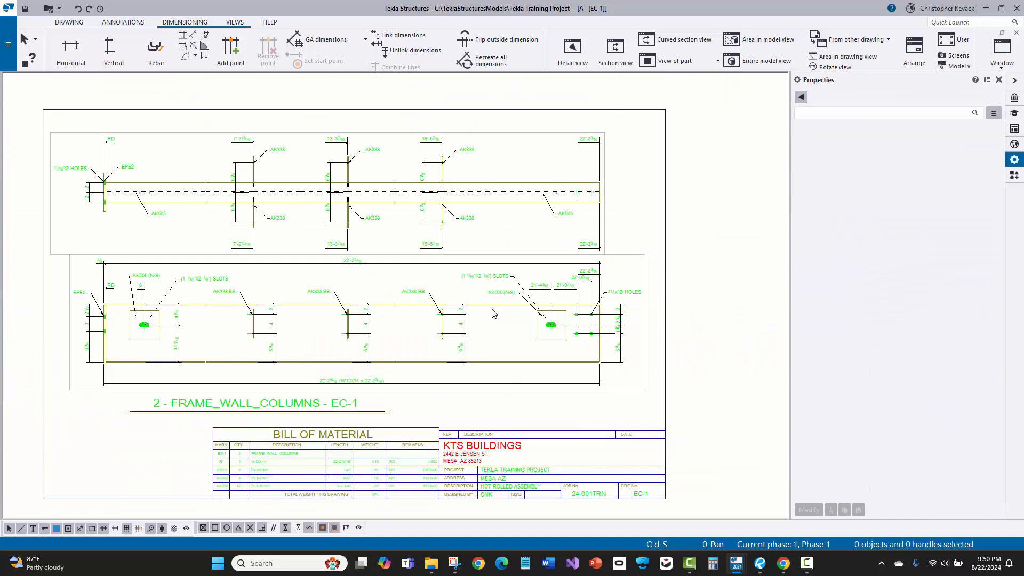
scroll(493, 305, "up", 5)
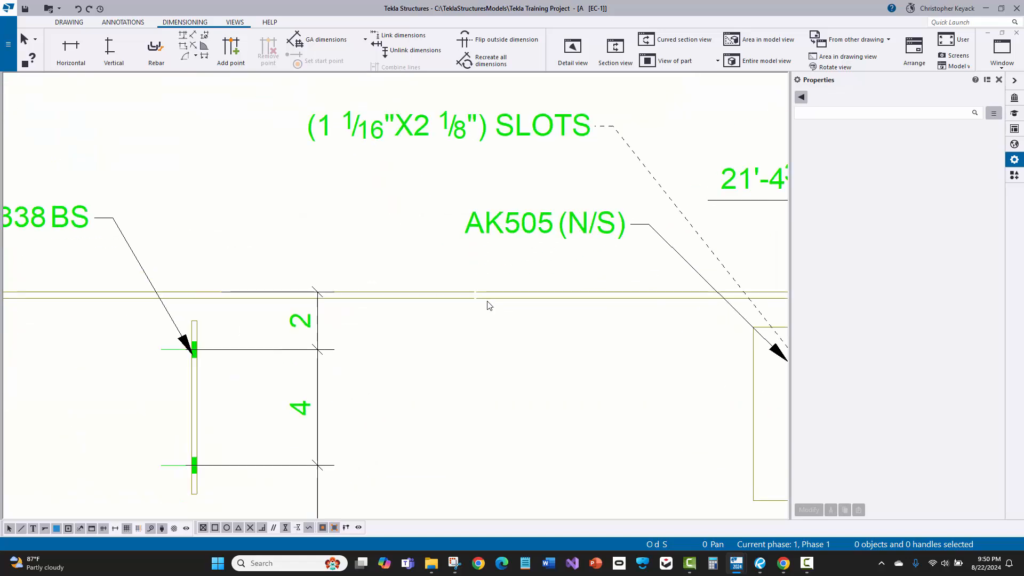
scroll(476, 300, "down", 1)
scroll(477, 296, "up", 4)
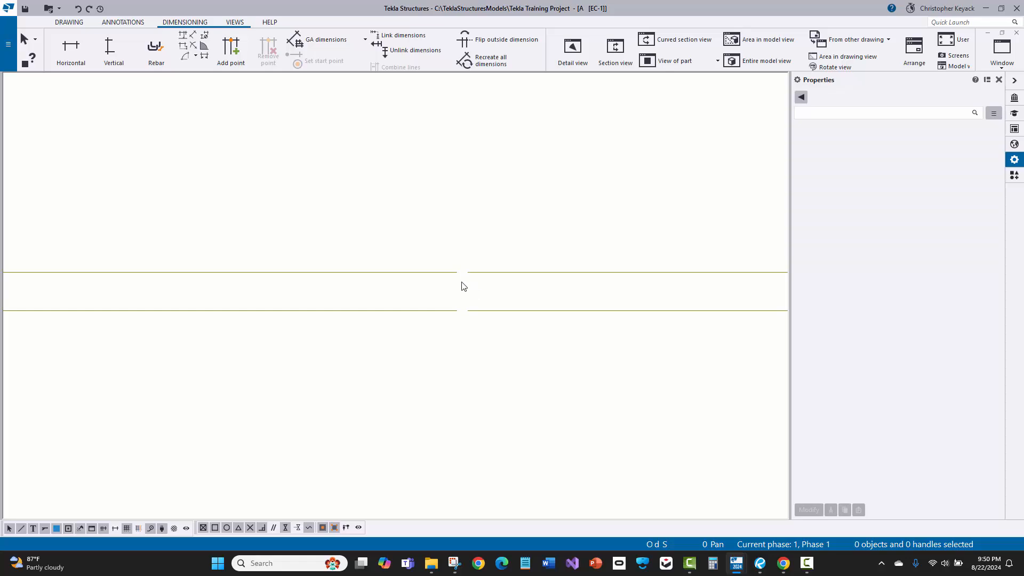
scroll(461, 299, "down", 10)
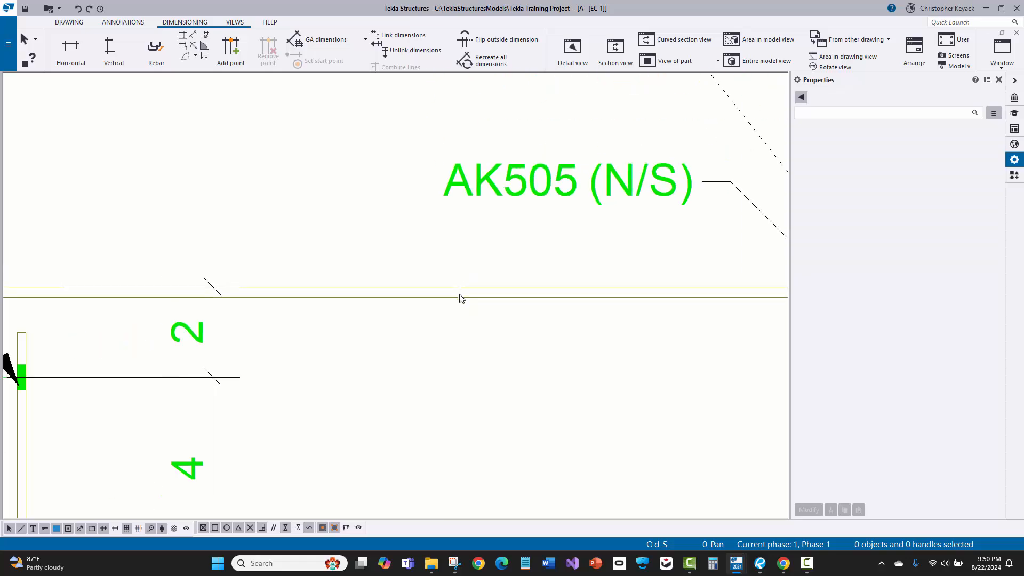
scroll(329, 256, "up", 3)
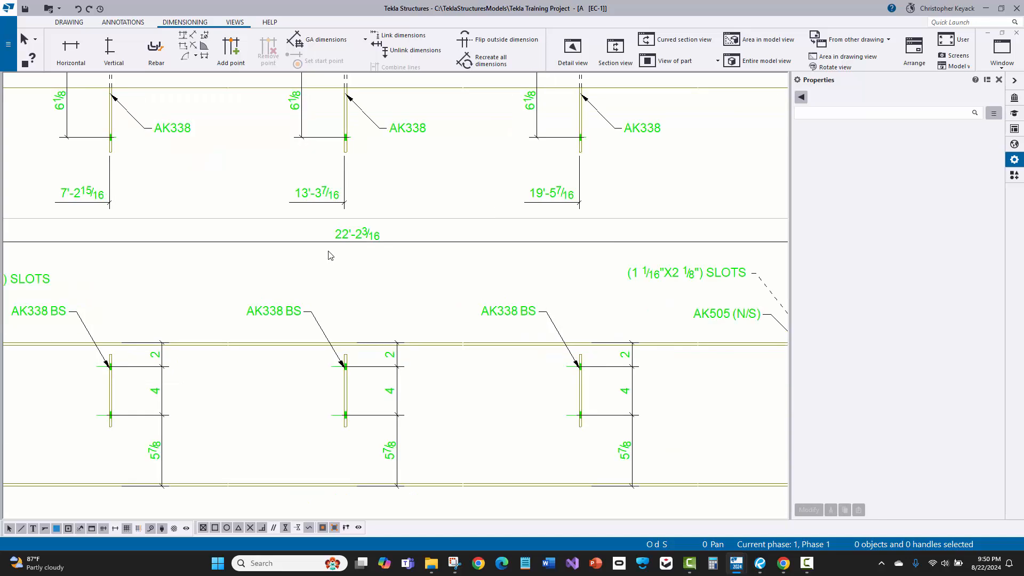
scroll(329, 256, "down", 5)
scroll(361, 261, "up", 3)
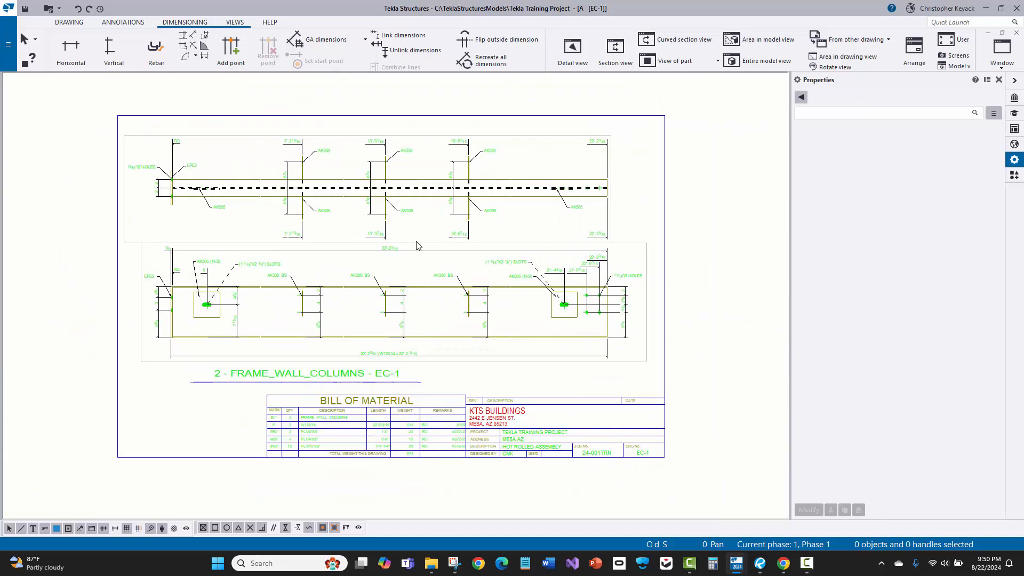
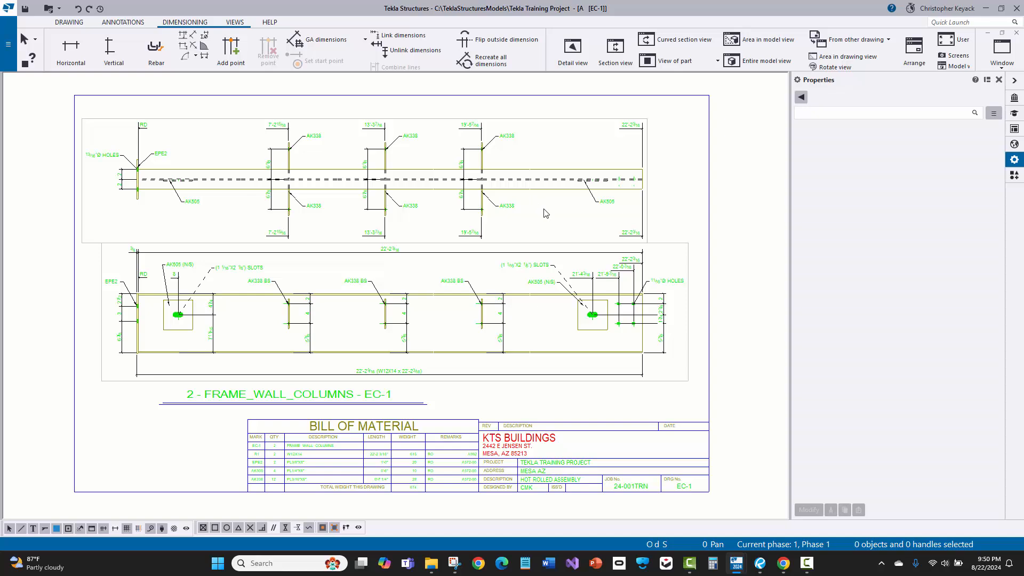
Step: Apply the saved BOM-Hot_Rolled assembly drawing settings to the EC-1 drawing and close its properties
double_click(240, 225)
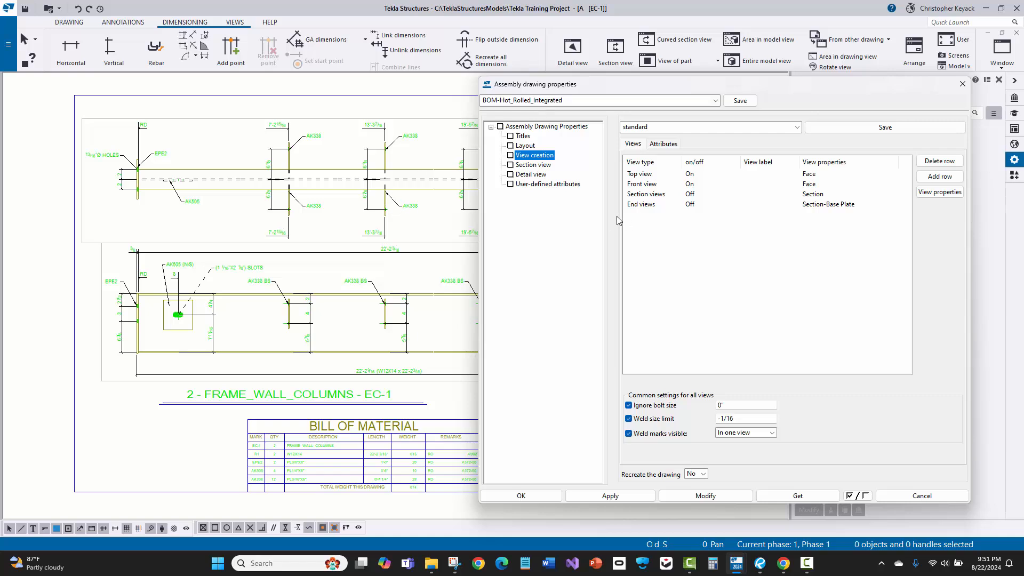
scroll(132, 154, "up", 2)
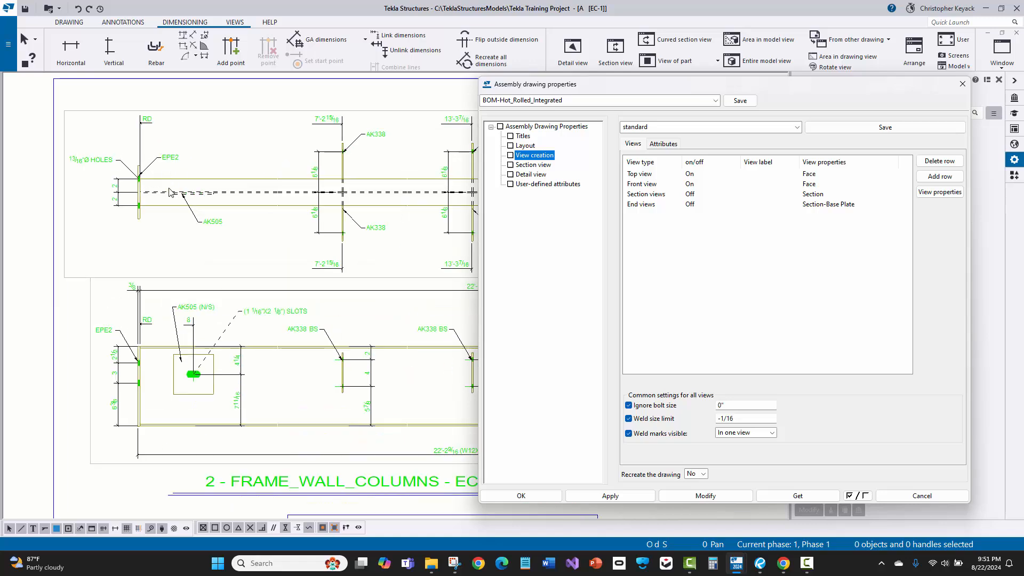
scroll(190, 196, "down", 2)
scroll(339, 208, "down", 3)
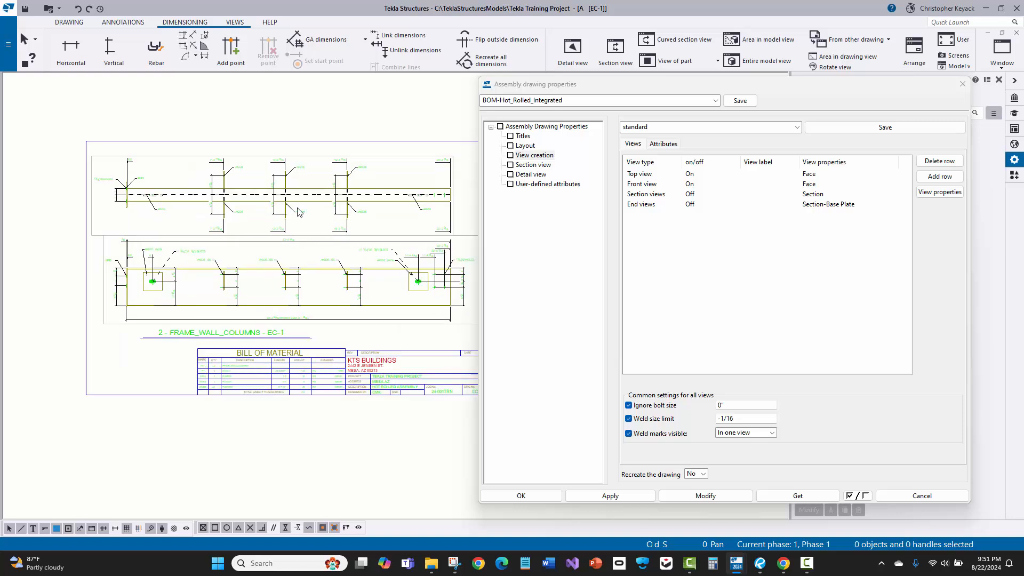
left_click(715, 100)
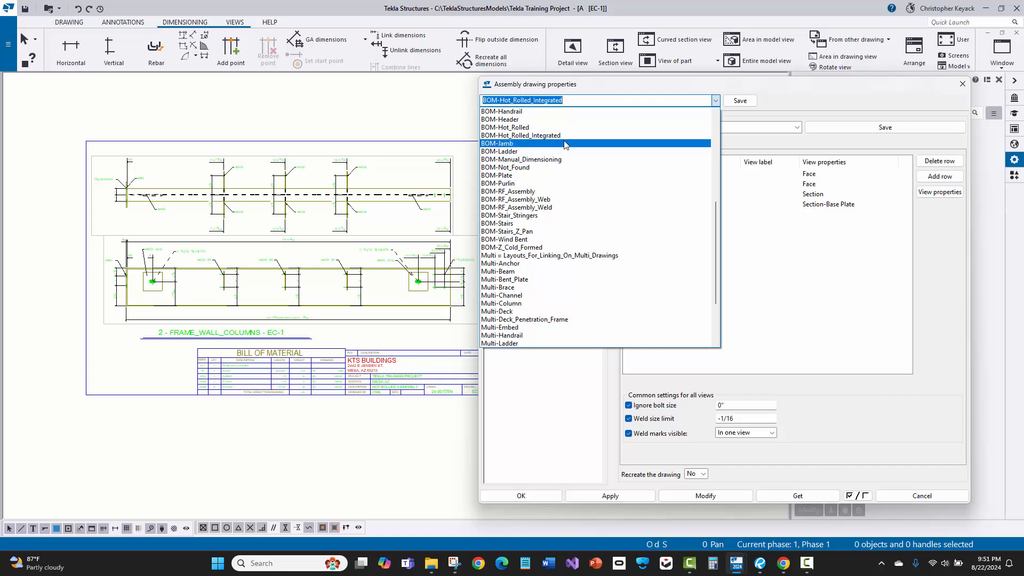
scroll(556, 155, "up", 1)
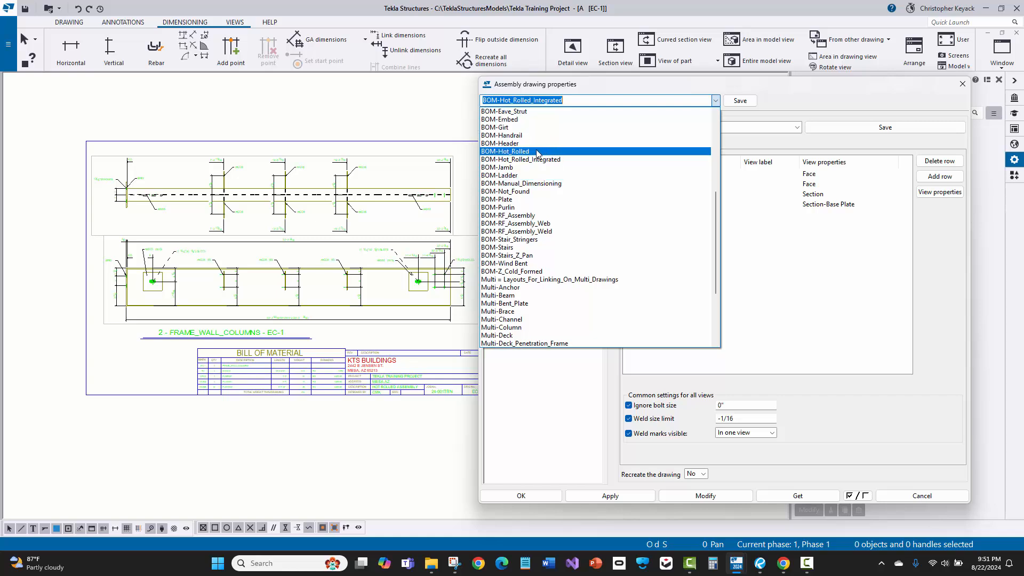
left_click(536, 152)
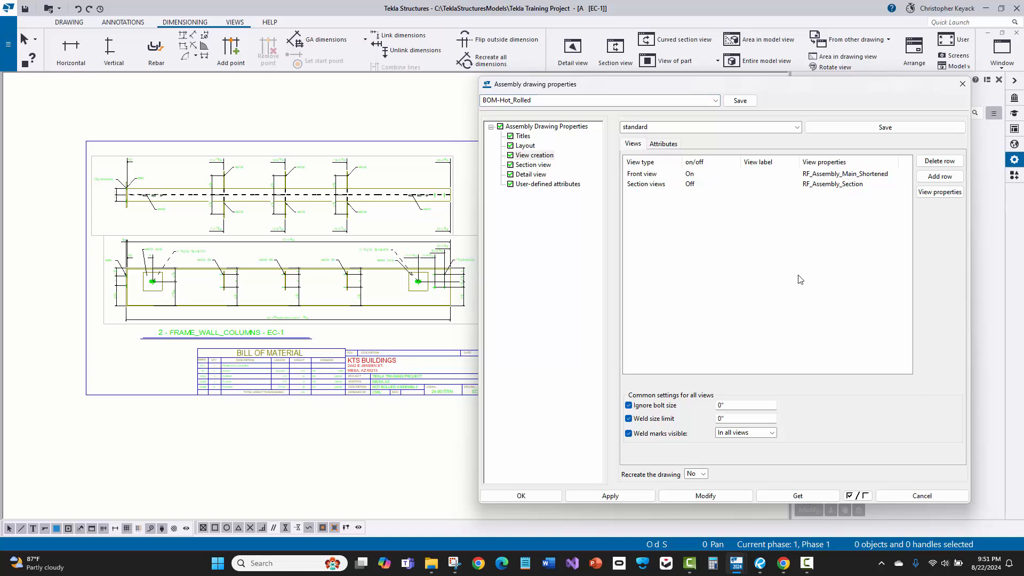
left_click(708, 499)
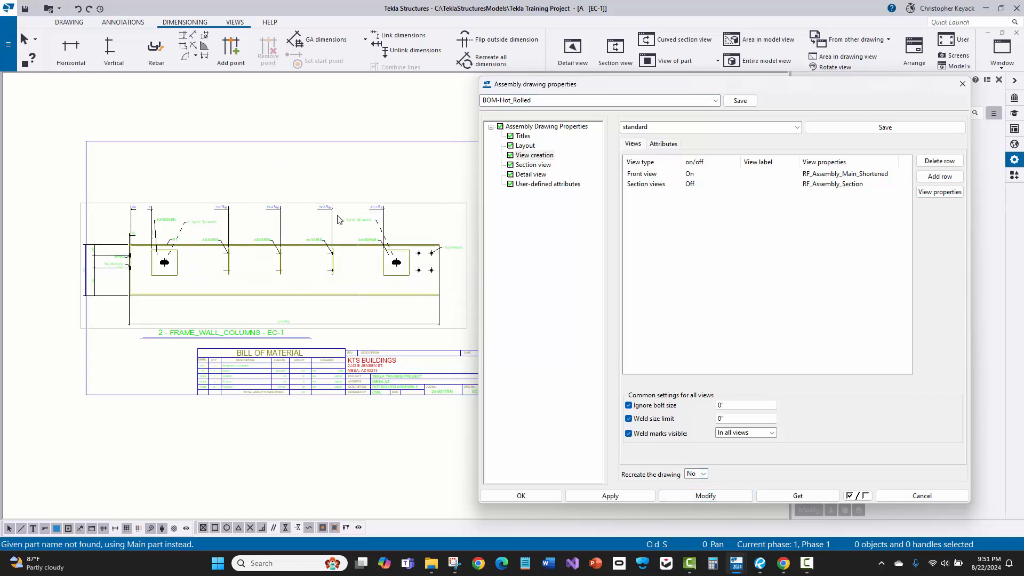
left_click(520, 495)
Step: Examine the front view's dimensions and marks, especially around the AK505 plate and the 11/16" holes at the column's end
scroll(354, 270, "up", 3)
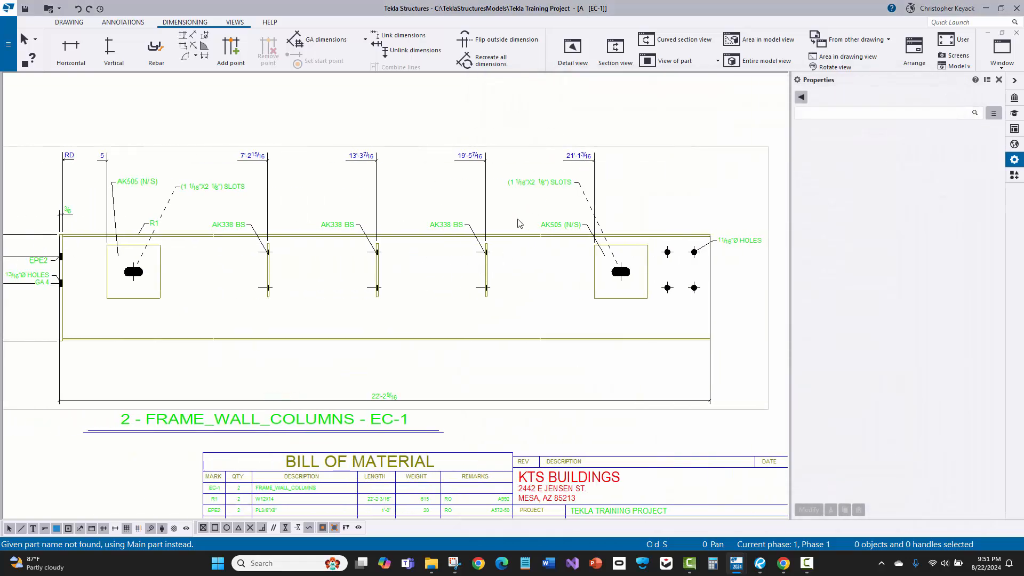
scroll(564, 218, "down", 2)
scroll(647, 254, "up", 1)
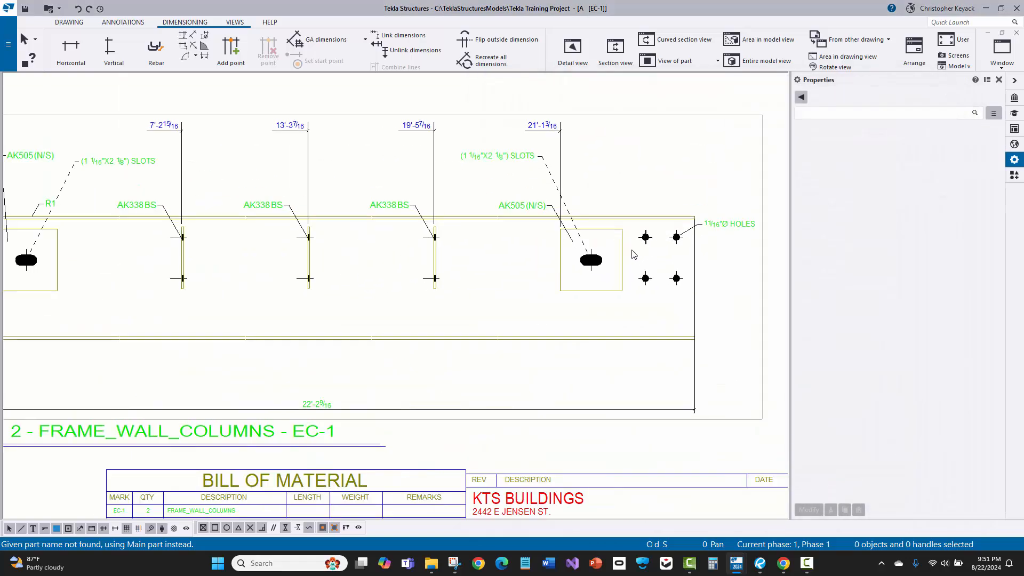
left_click(634, 255)
left_click(608, 306)
scroll(624, 288, "down", 2)
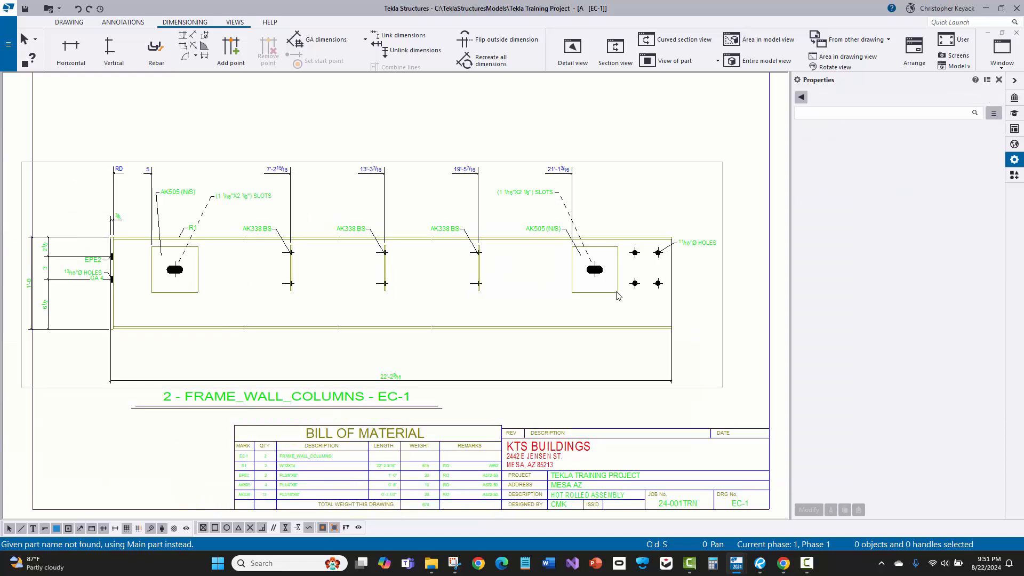
left_click(692, 214)
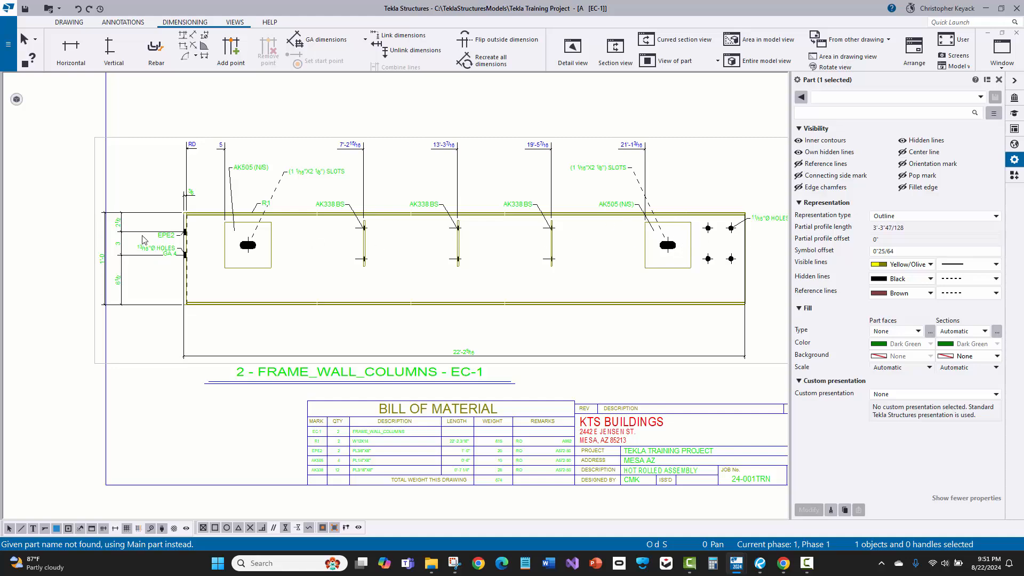
Step: Move the EPE2 mark above the end plate dimensions and the 13/16" holes GA 4 mark below the holes
scroll(143, 238, "up", 3)
left_click(180, 244)
left_click_drag(180, 244, 143, 185)
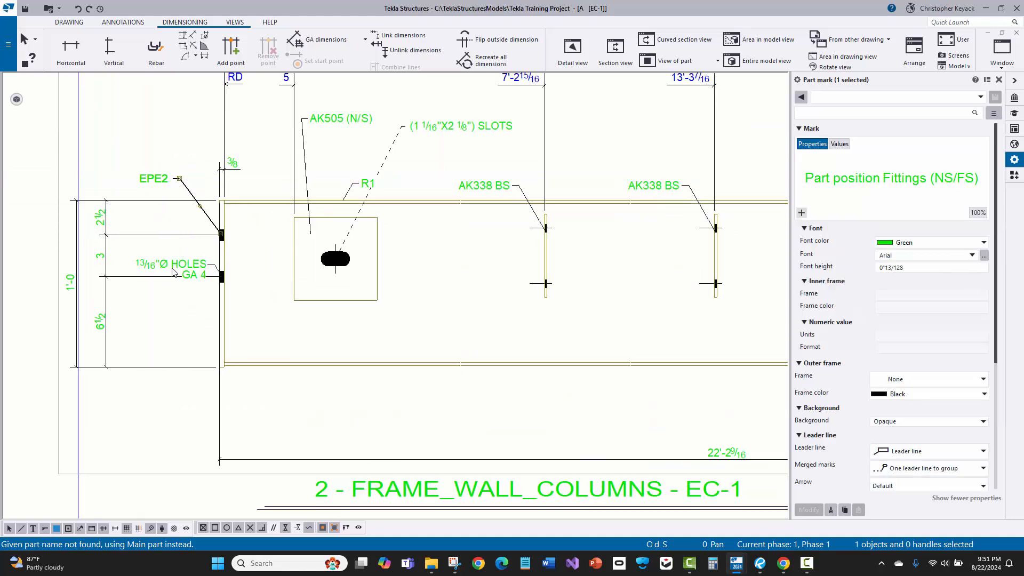
left_click(170, 265)
left_click_drag(170, 265, 155, 310)
scroll(138, 292, "down", 5)
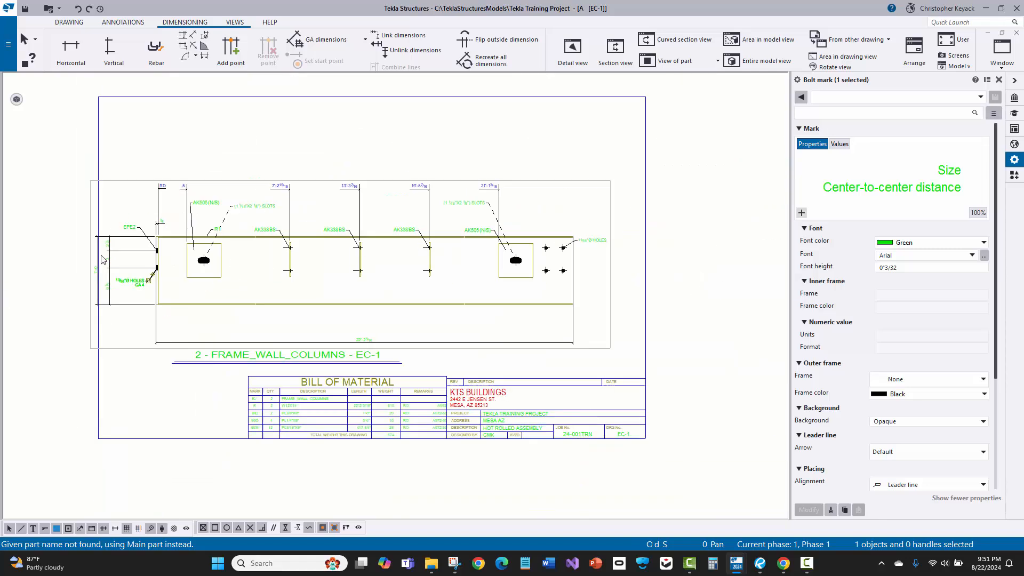
Step: Arrange the drawing views on the sheet and undo the changes back to the BOM-Hot_Rolled_Integrated layout
right_click(570, 142)
left_click(597, 178)
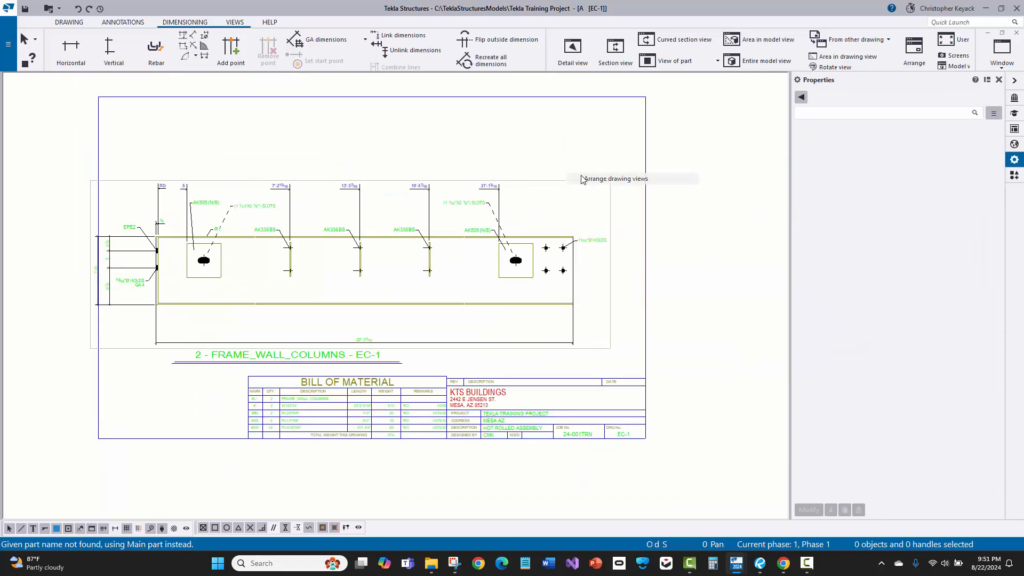
scroll(89, 137, "up", 2)
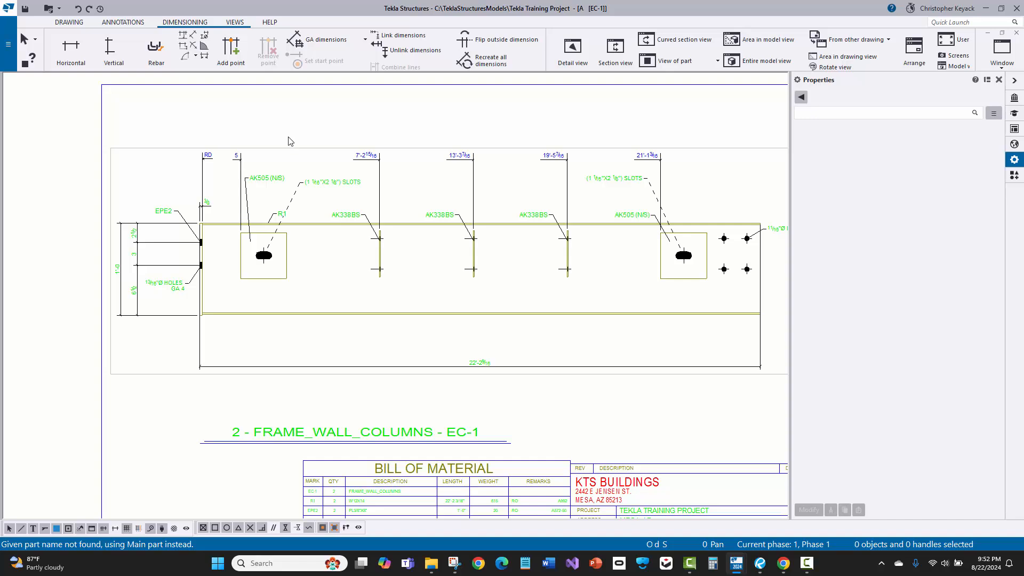
scroll(315, 181, "down", 2)
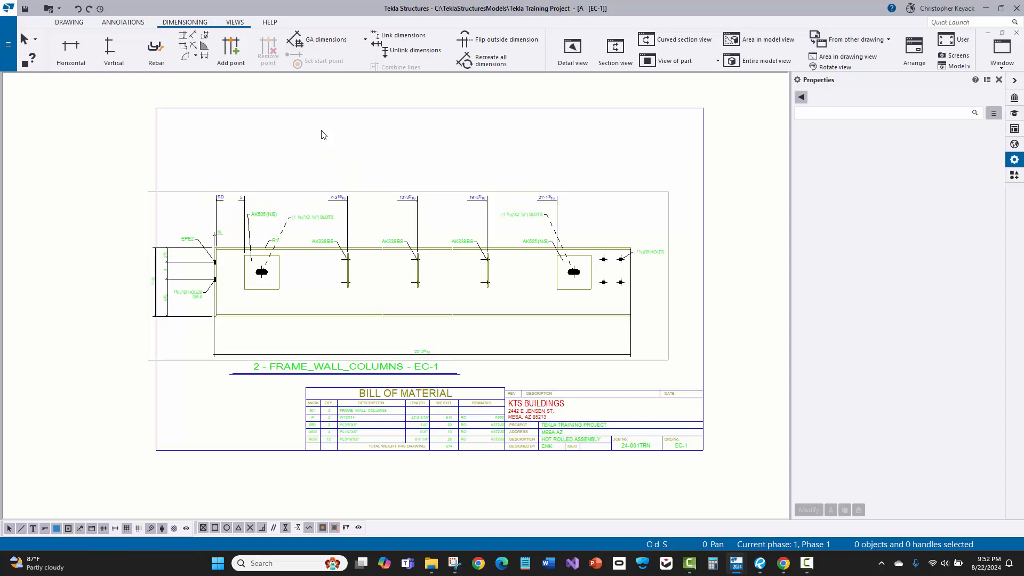
key("ctrl+z")
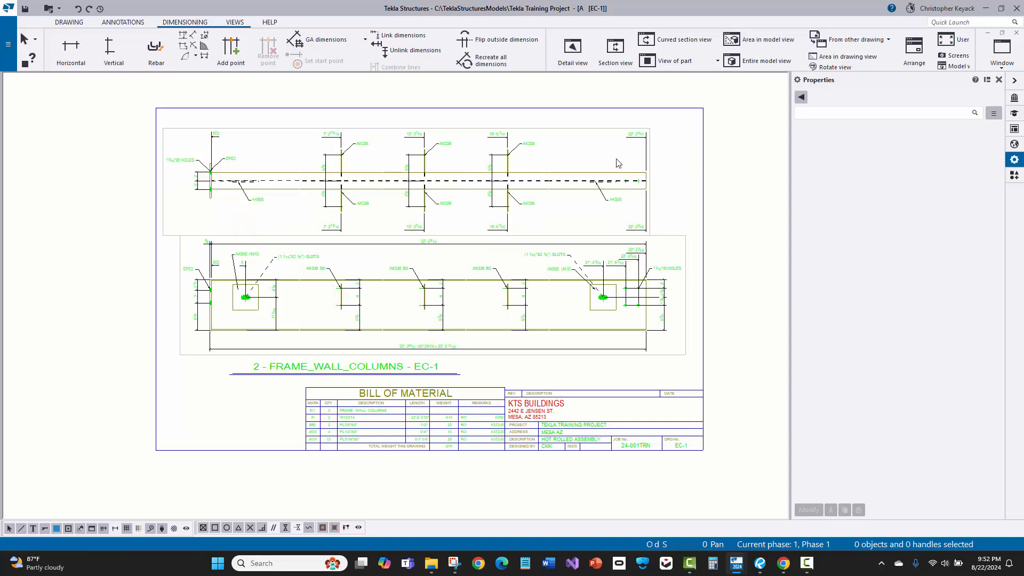
double_click(664, 149)
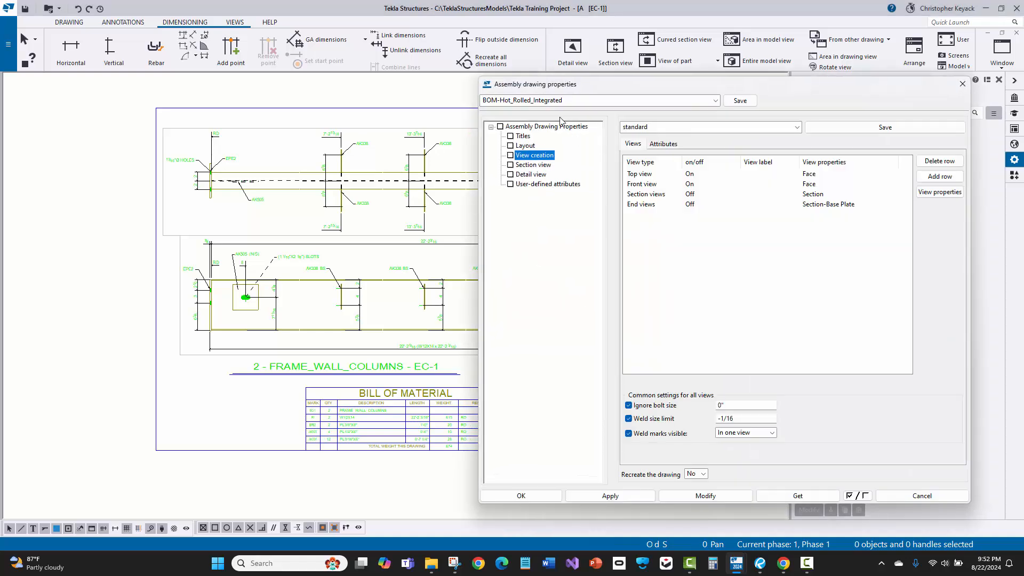
left_click(715, 101)
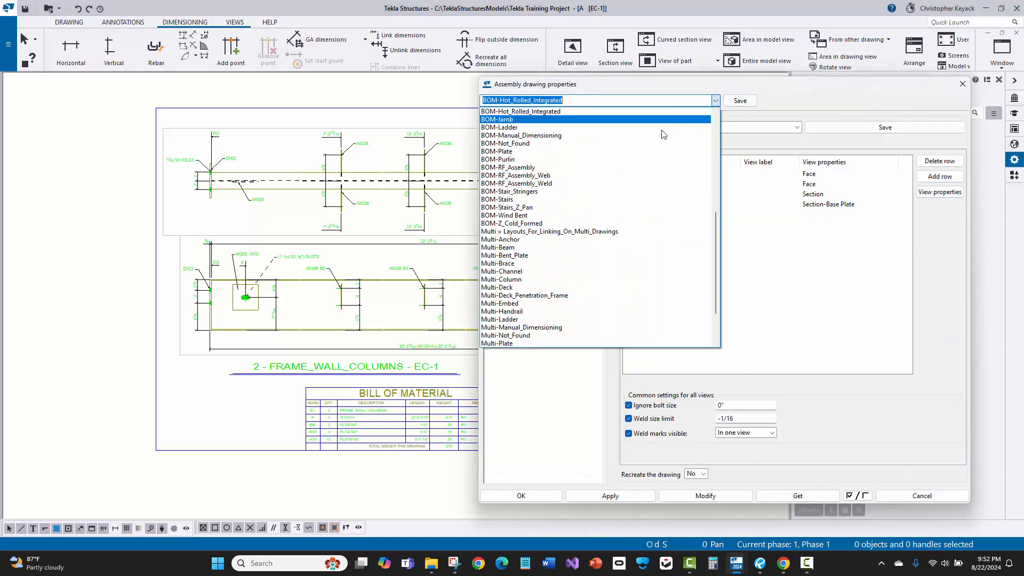
scroll(664, 134, "up", 1)
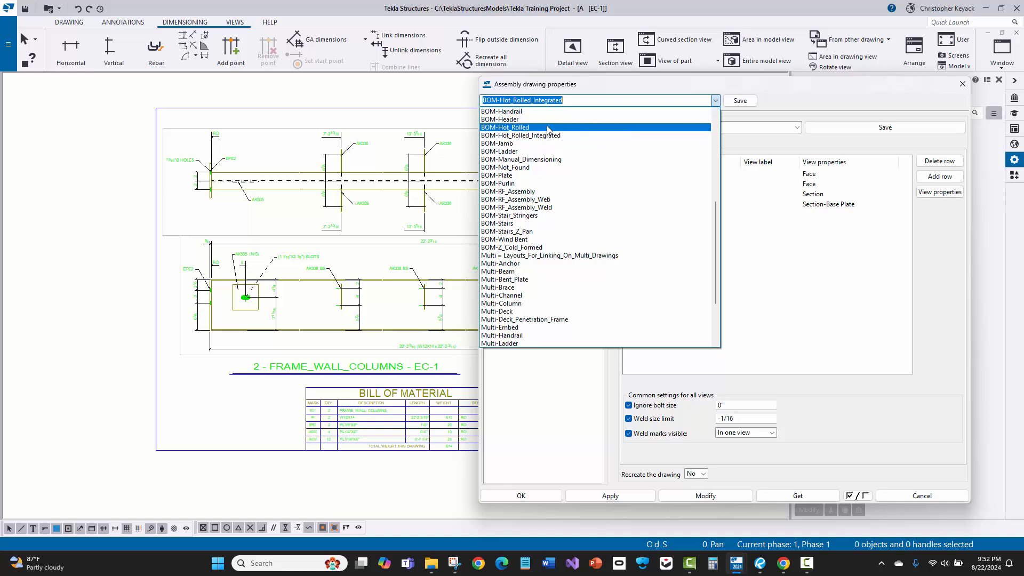
left_click(715, 101)
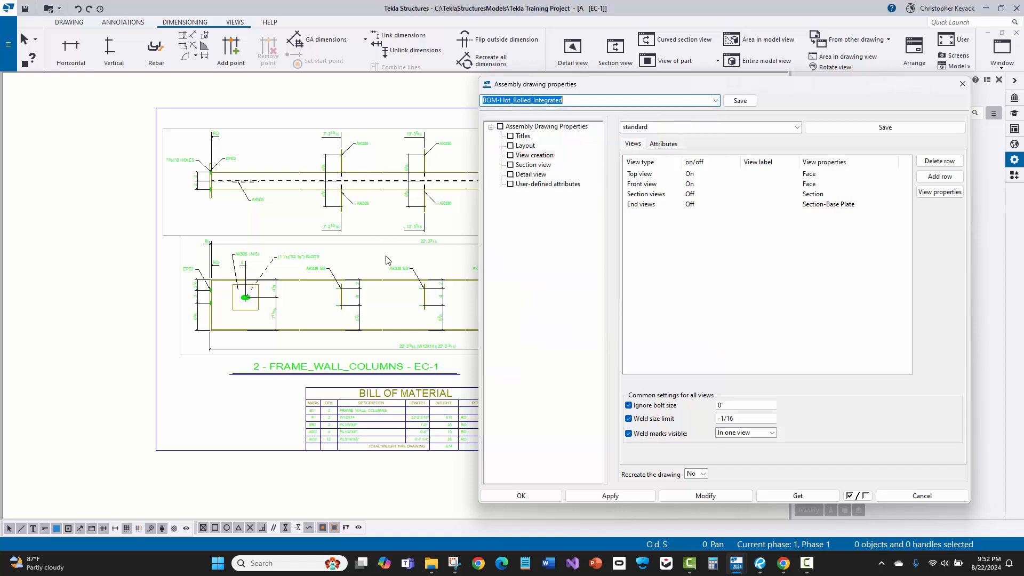
left_click(906, 499)
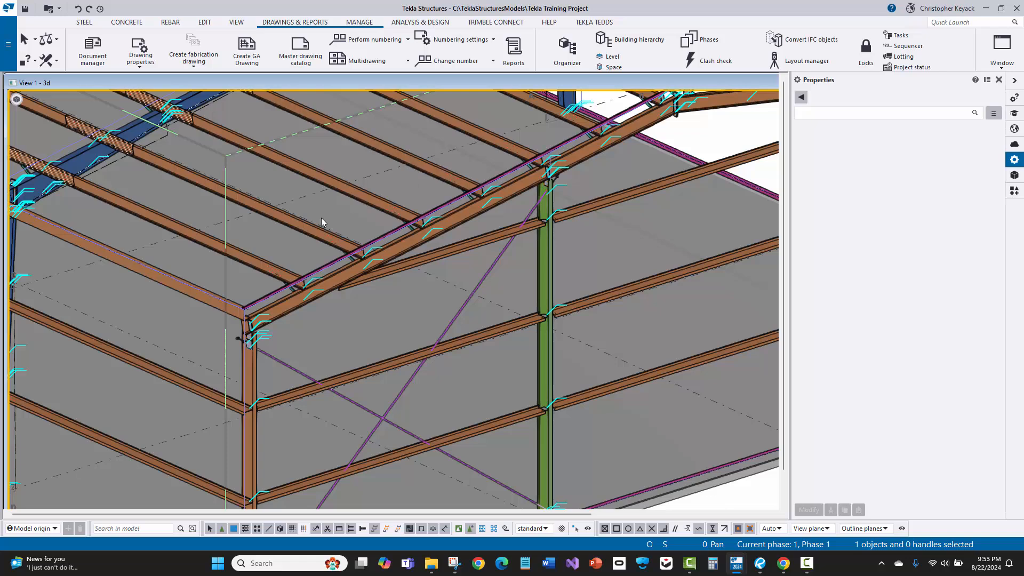
Step: Select the FRAME_WALL_RAFTER beam in the model, filter the assembly drawings by that selection, and open its drawing
scroll(269, 310, "up", 5)
left_click(268, 335)
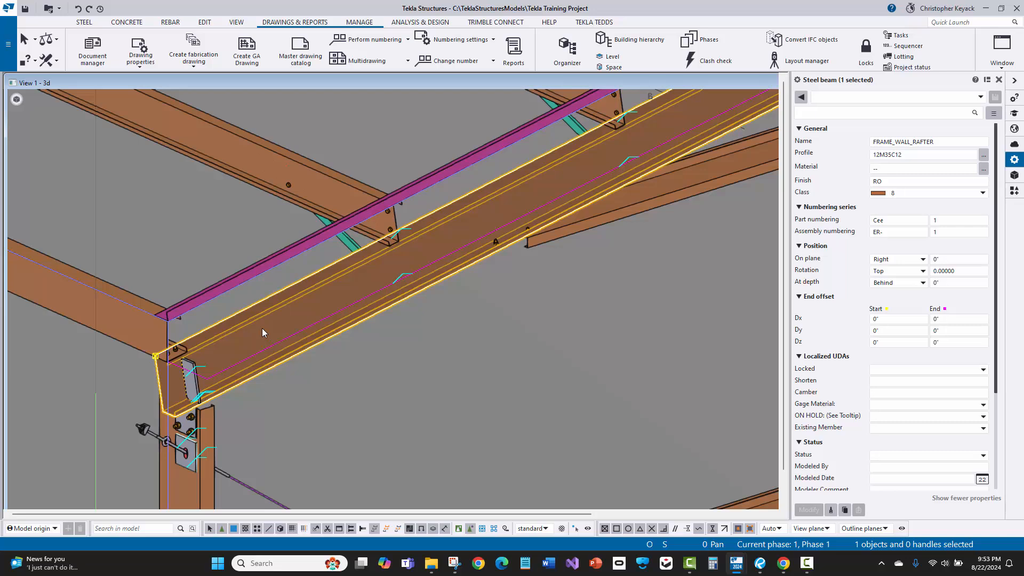
left_click(92, 51)
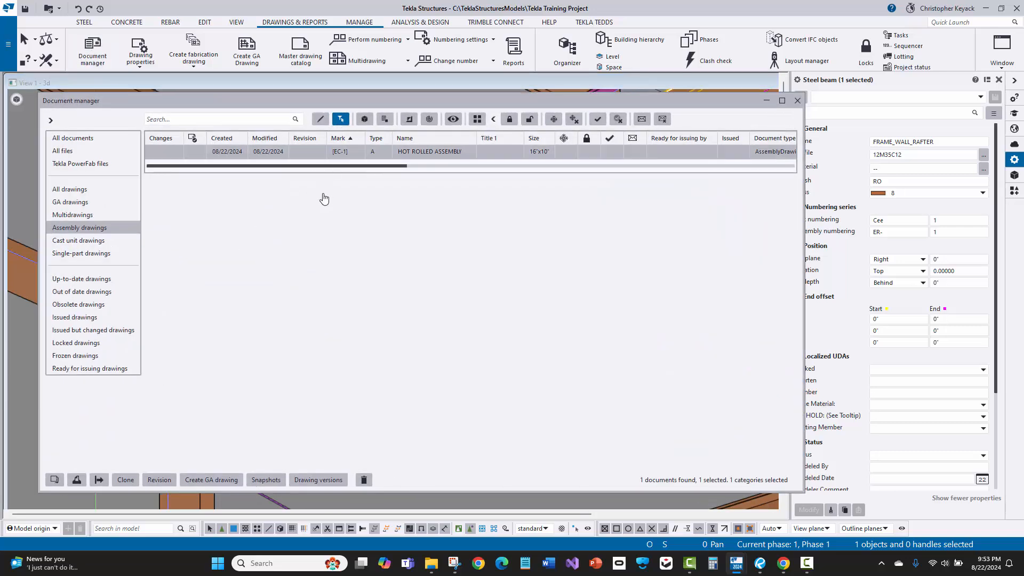
left_click(340, 119)
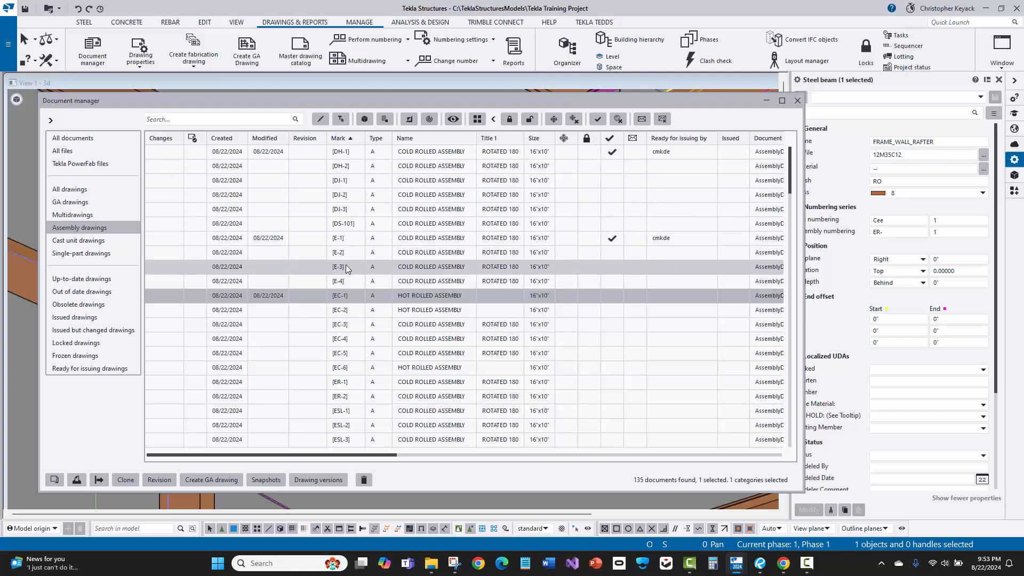
left_click_drag(332, 101, 339, 128)
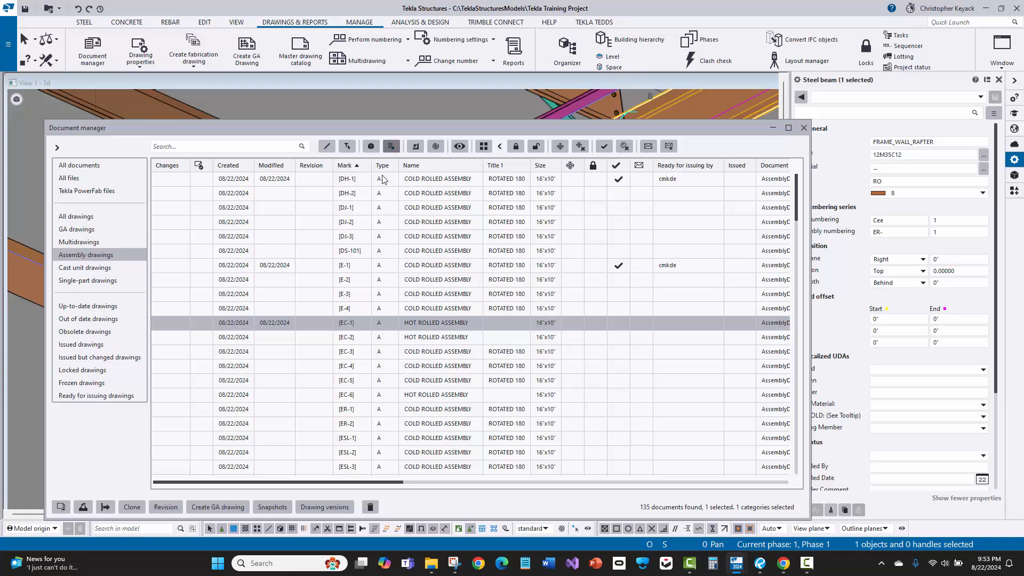
left_click(347, 147)
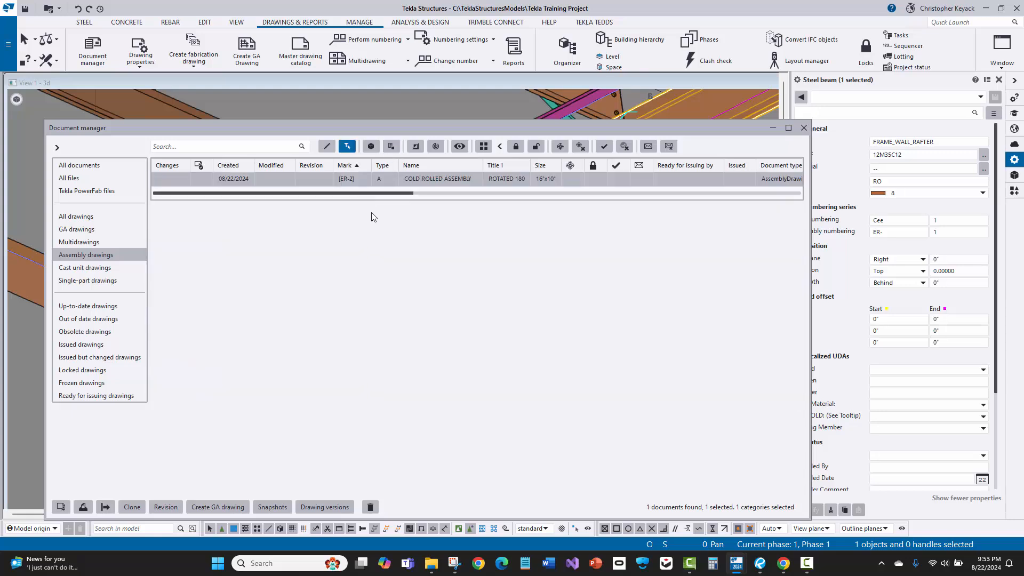
double_click(443, 180)
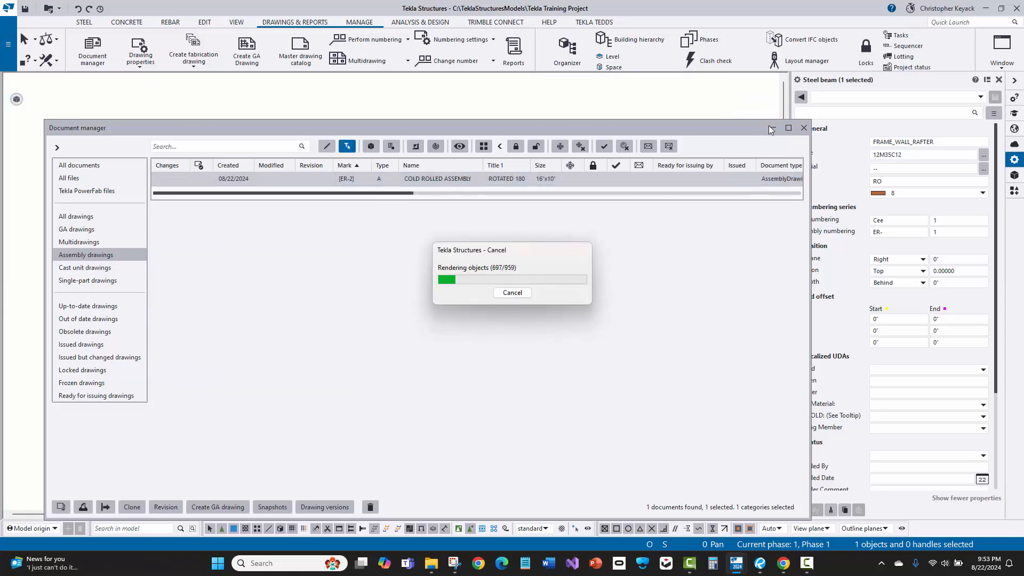
left_click(772, 129)
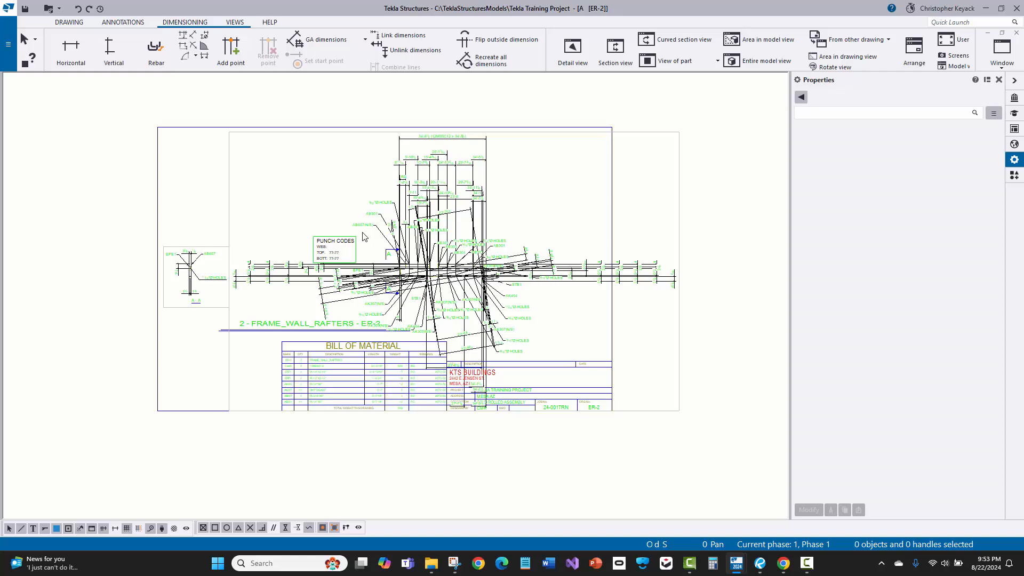
Step: Examine the crowded dimensions, part marks and hole marks across the ER-2 rafter's front view and its place on the sheet
scroll(390, 278, "up", 2)
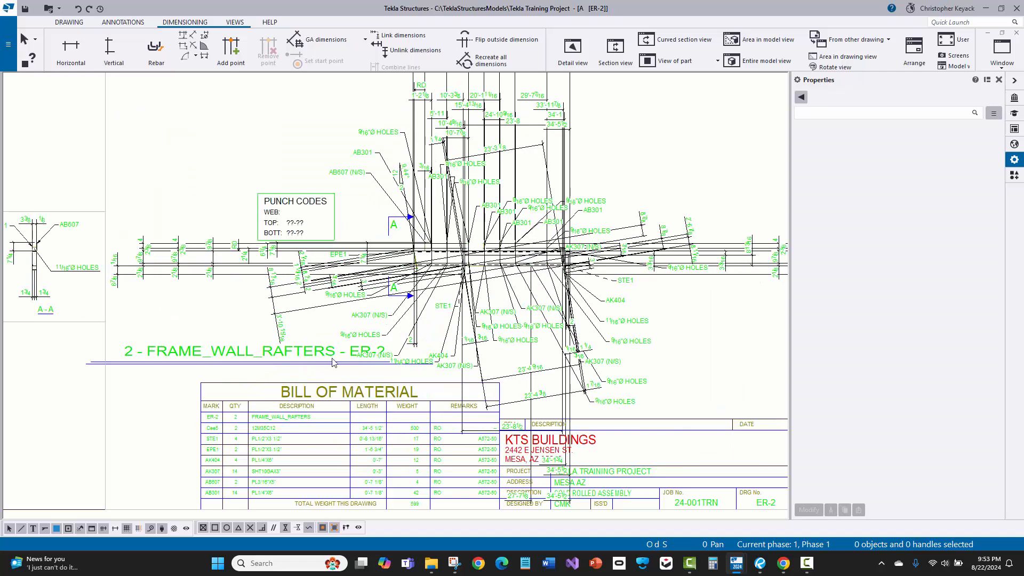
scroll(331, 431, "down", 1)
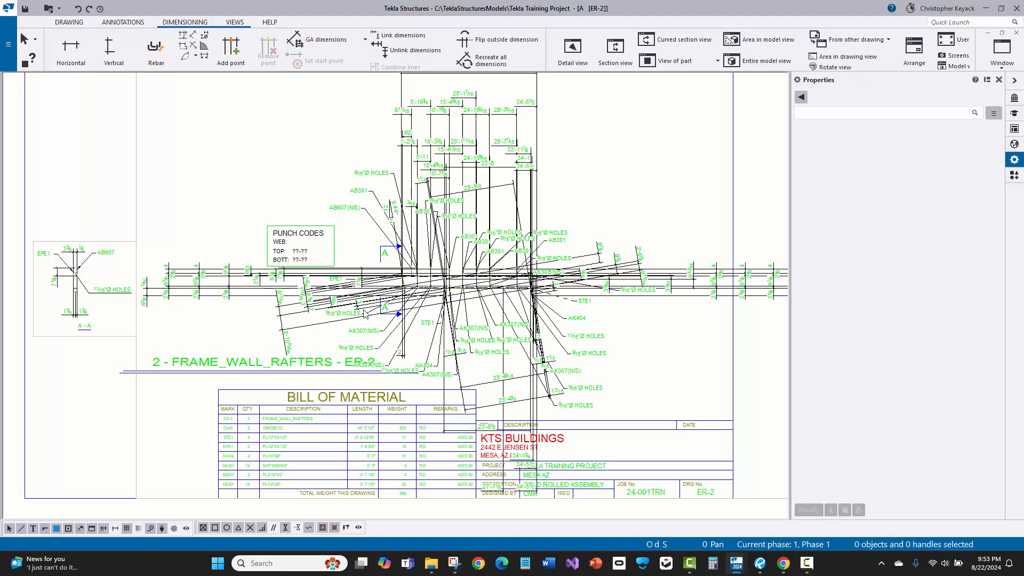
scroll(365, 313, "up", 1)
scroll(564, 283, "up", 2)
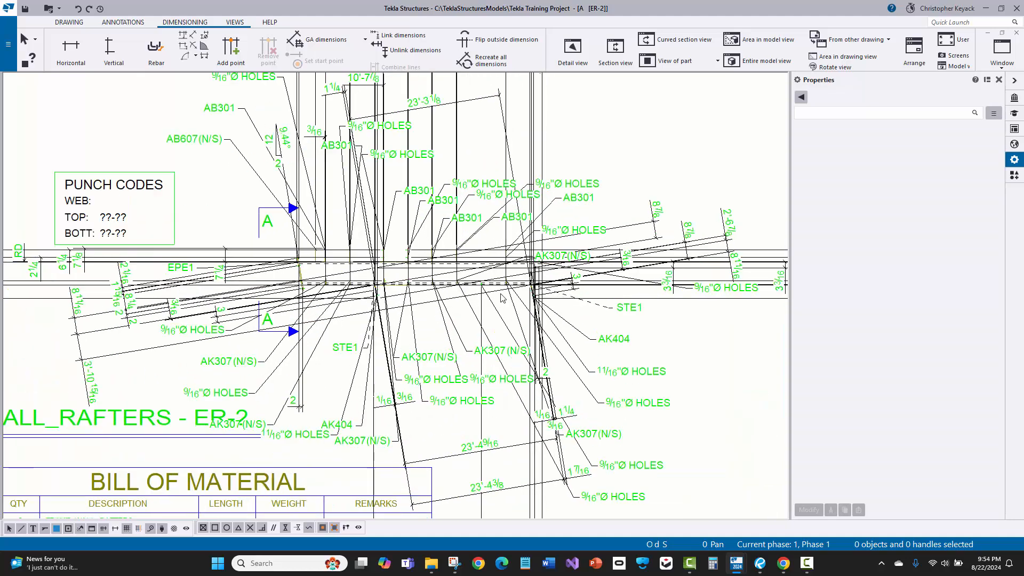
scroll(499, 303, "down", 2)
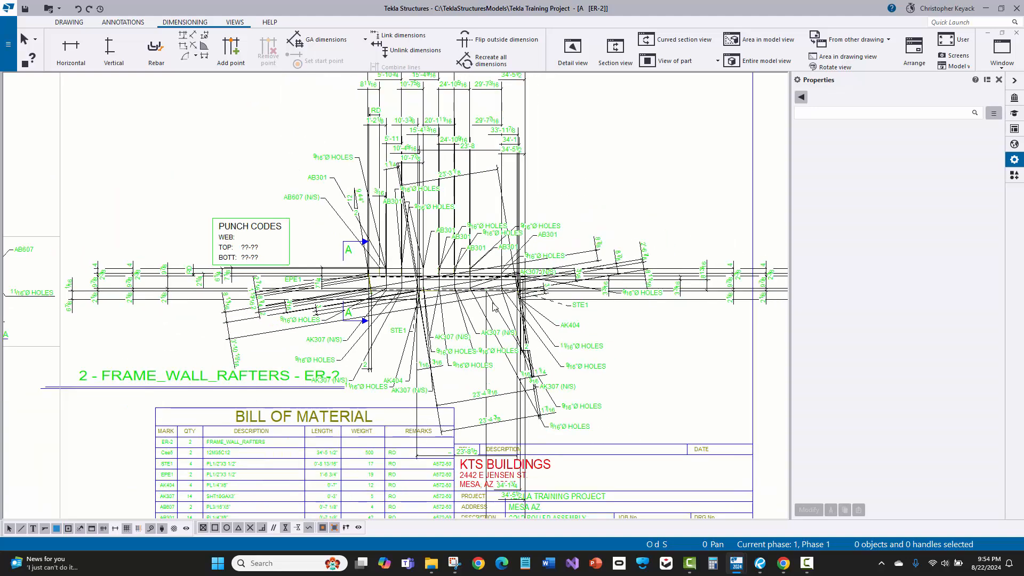
scroll(494, 307, "down", 1)
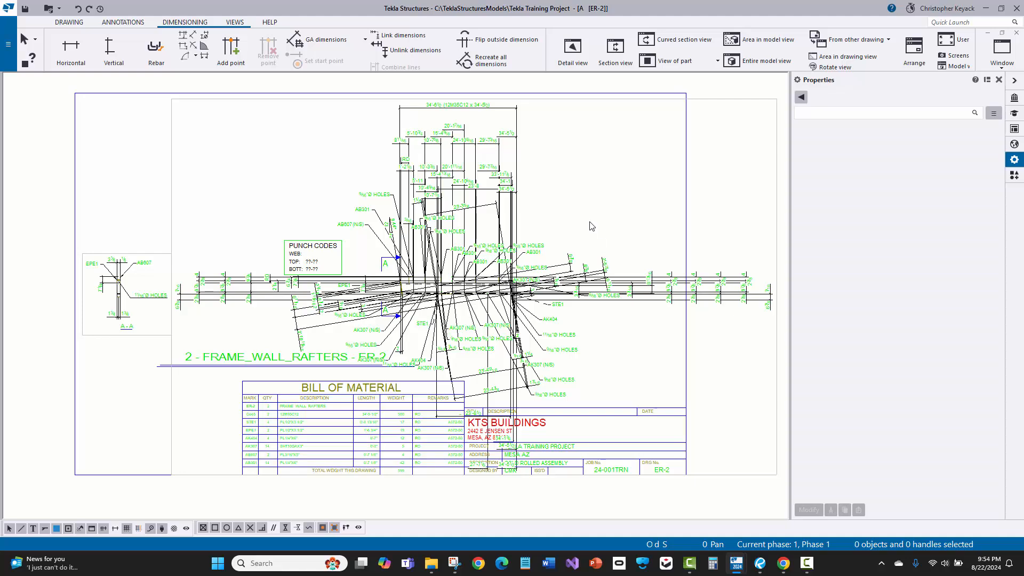
scroll(529, 437, "down", 2)
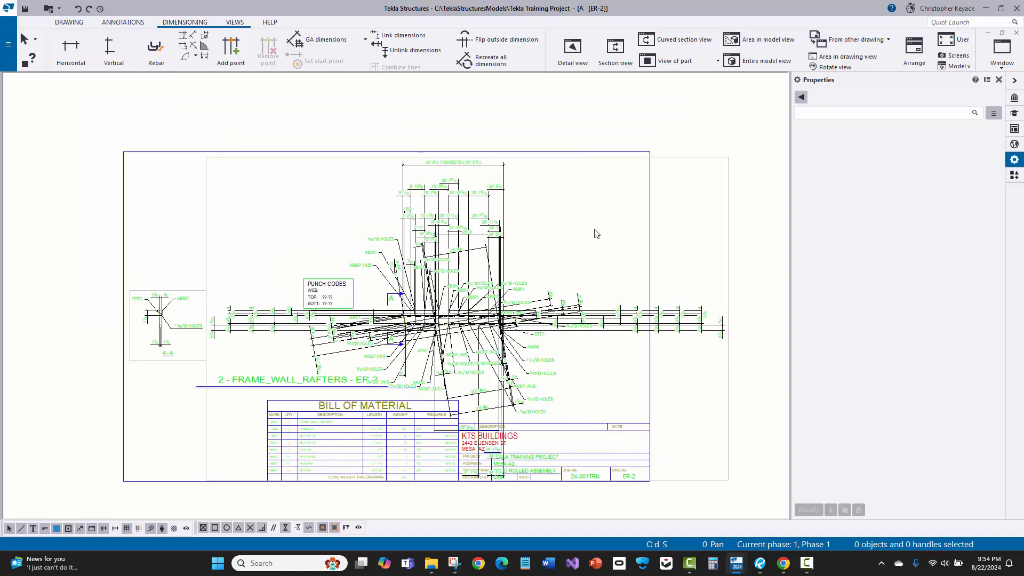
Step: Recreate the ER-2 drawing with the saved BOM-Hot_Rolled assembly drawing settings, accepting the loss of manual edits, and close its properties
double_click(597, 233)
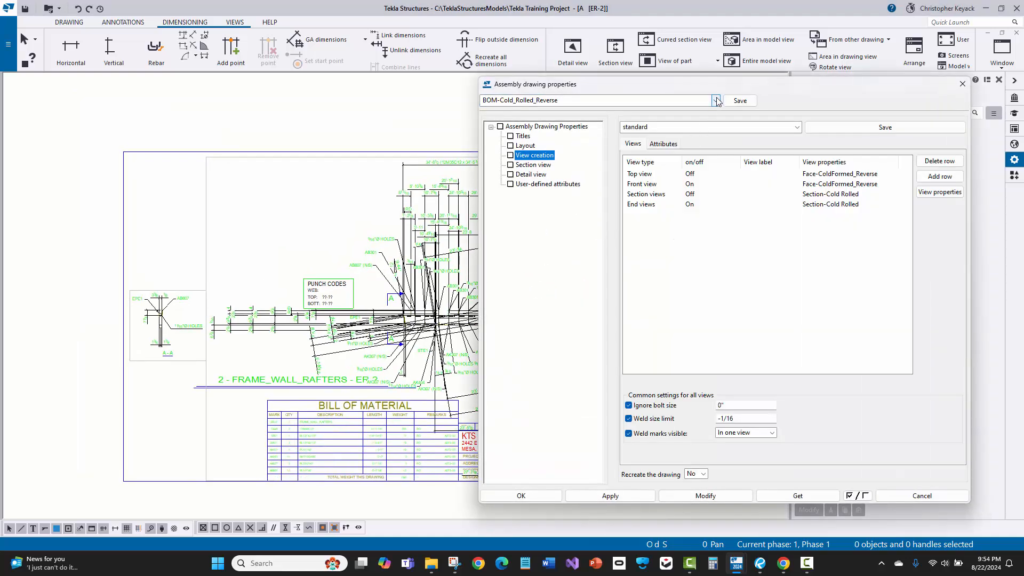
left_click(717, 101)
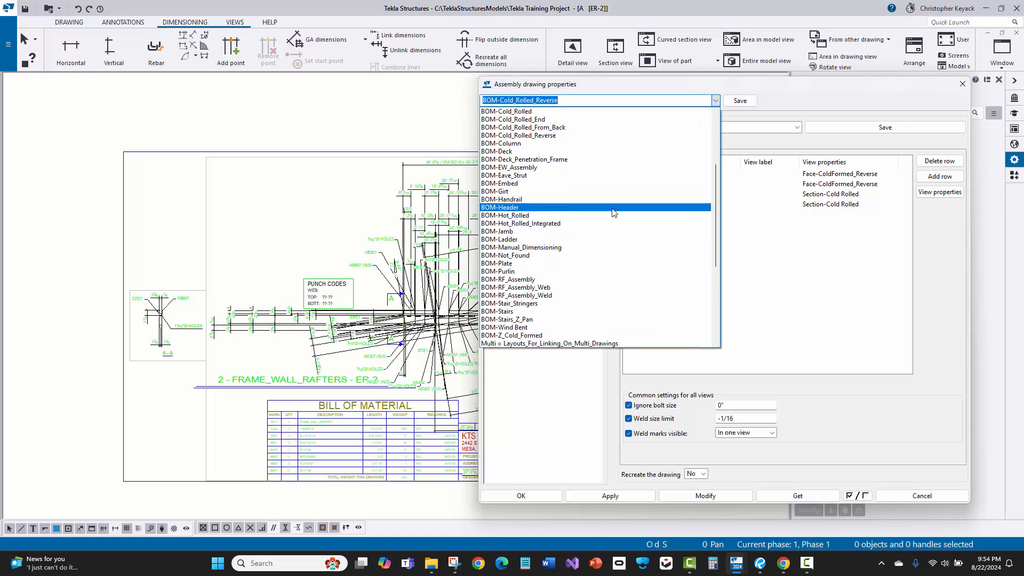
scroll(612, 213, "up", 1)
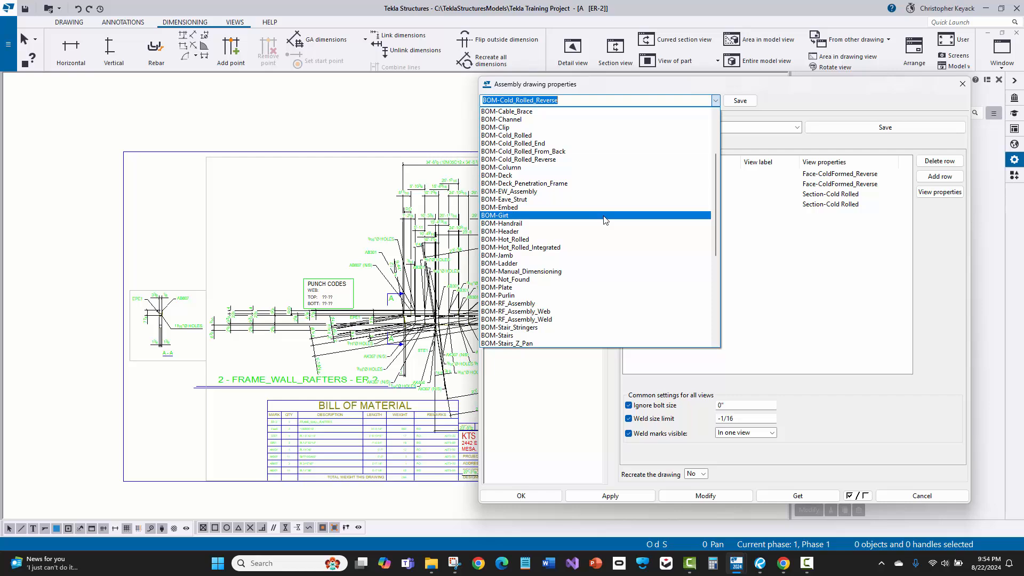
scroll(604, 222, "down", 3)
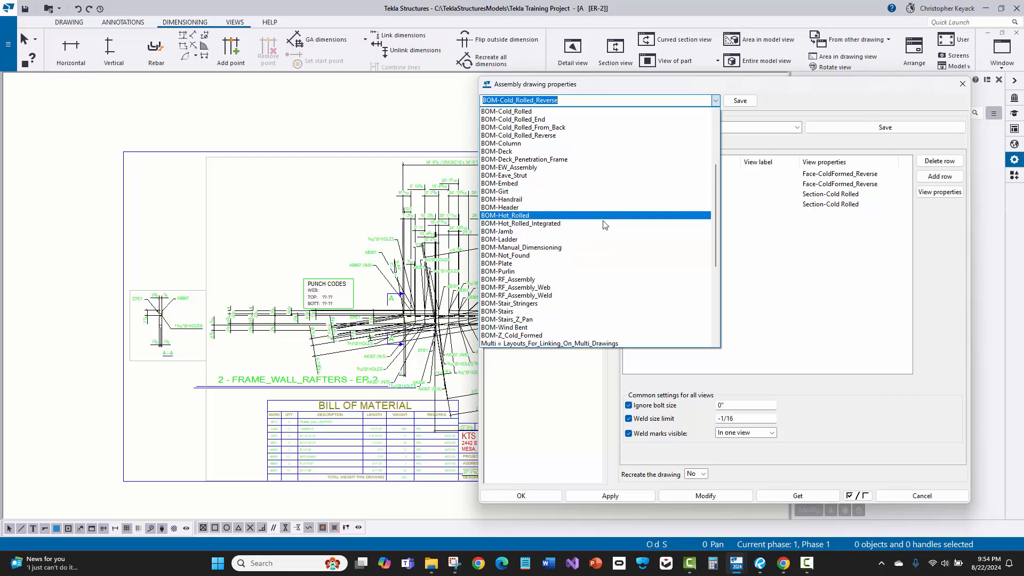
scroll(605, 226, "up", 3)
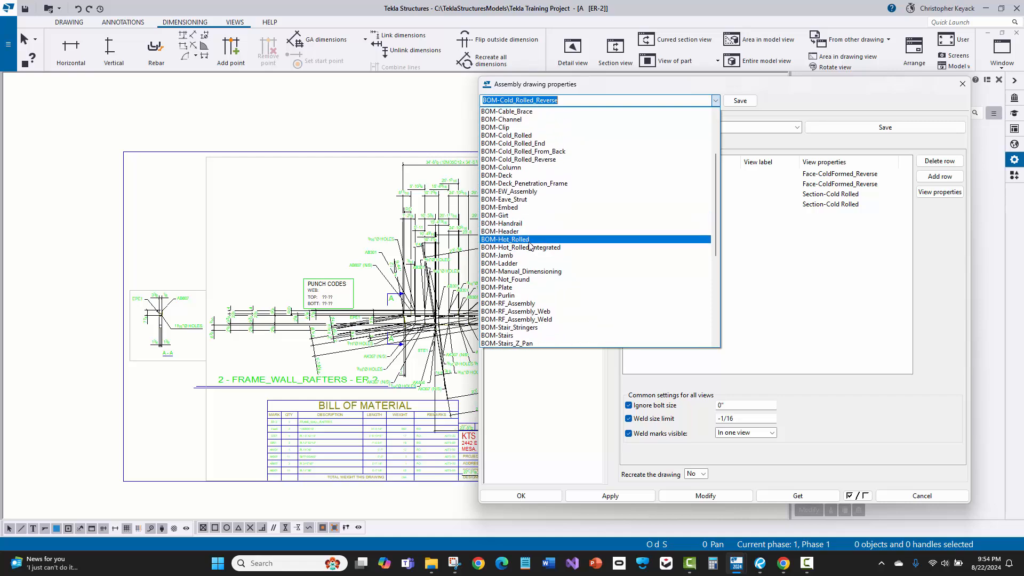
left_click(589, 239)
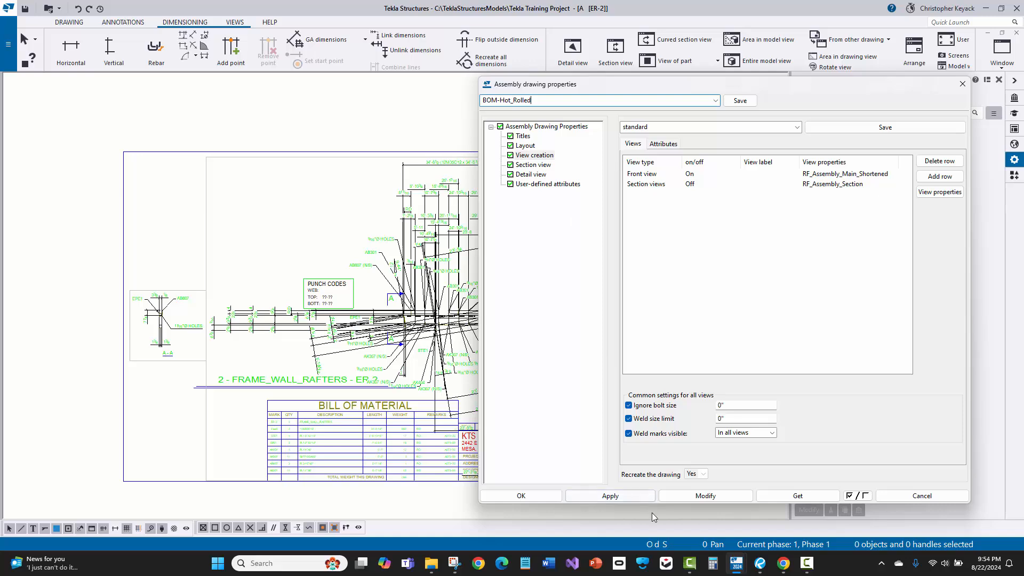
left_click(704, 495)
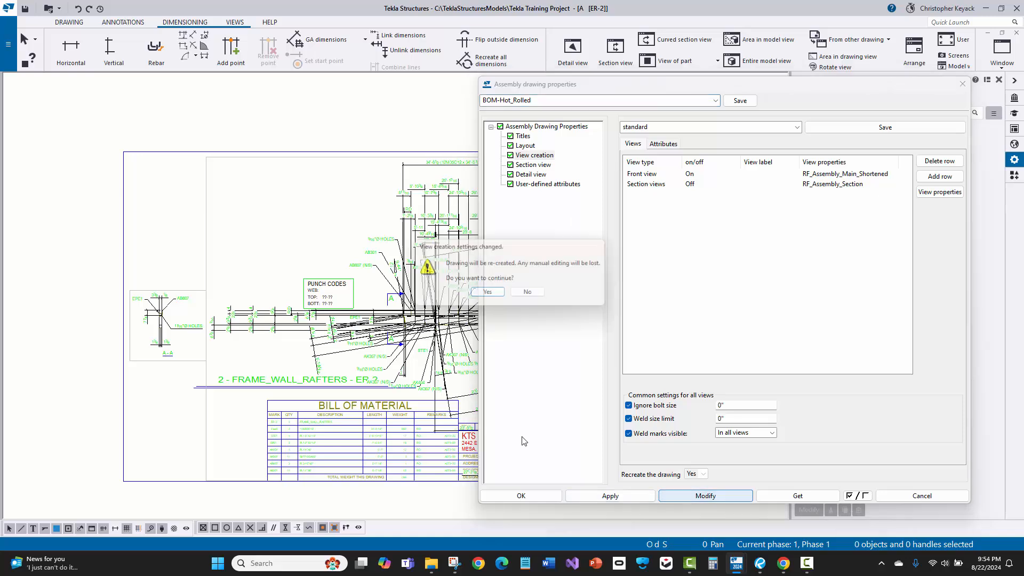
left_click(488, 293)
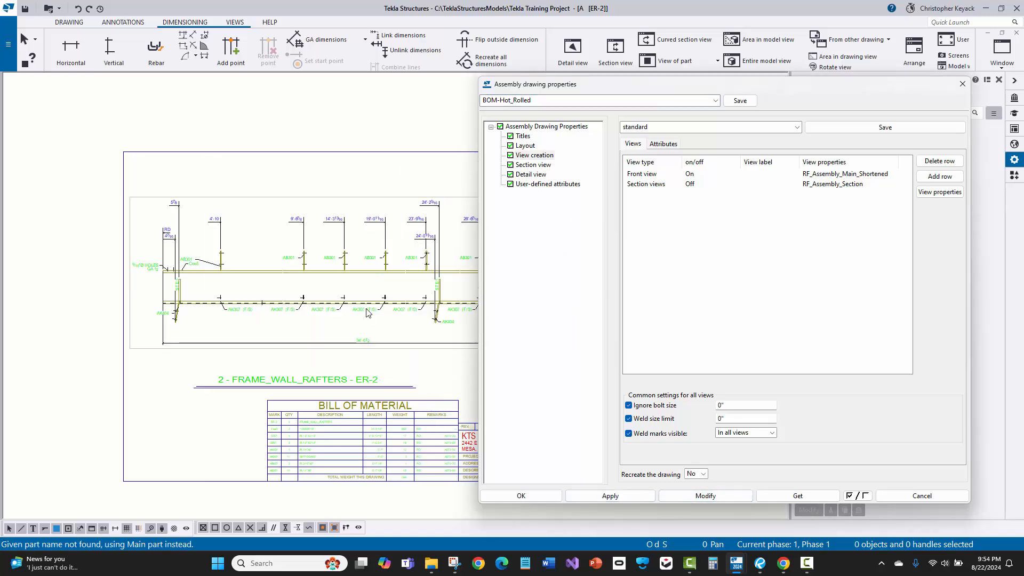
scroll(243, 276, "up", 1)
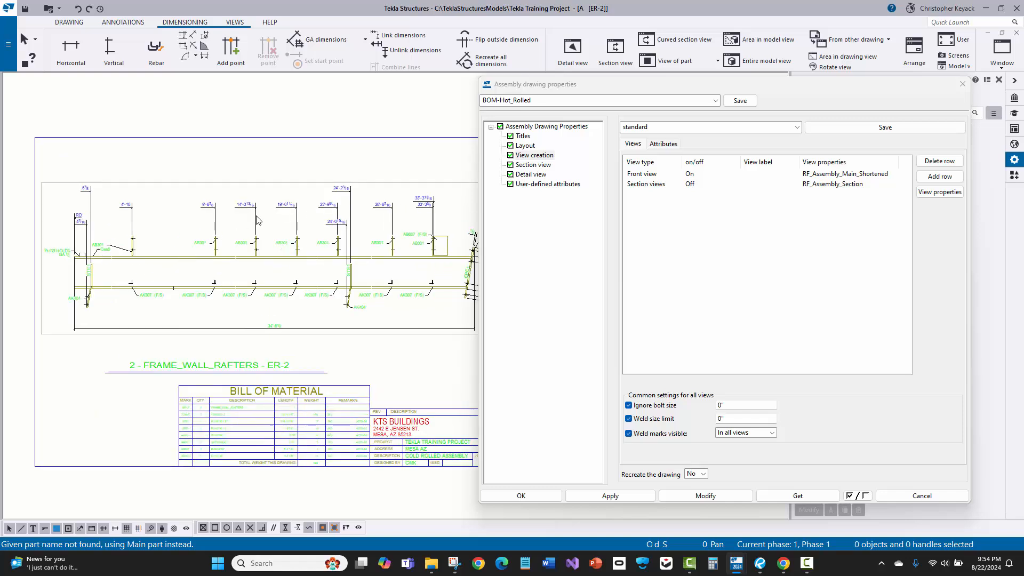
scroll(257, 219, "up", 1)
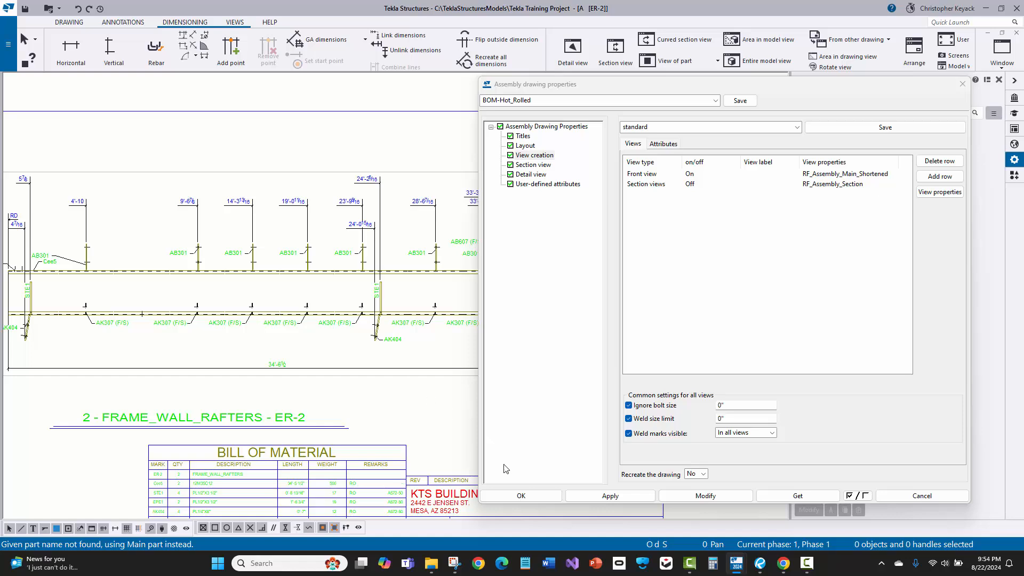
left_click(520, 496)
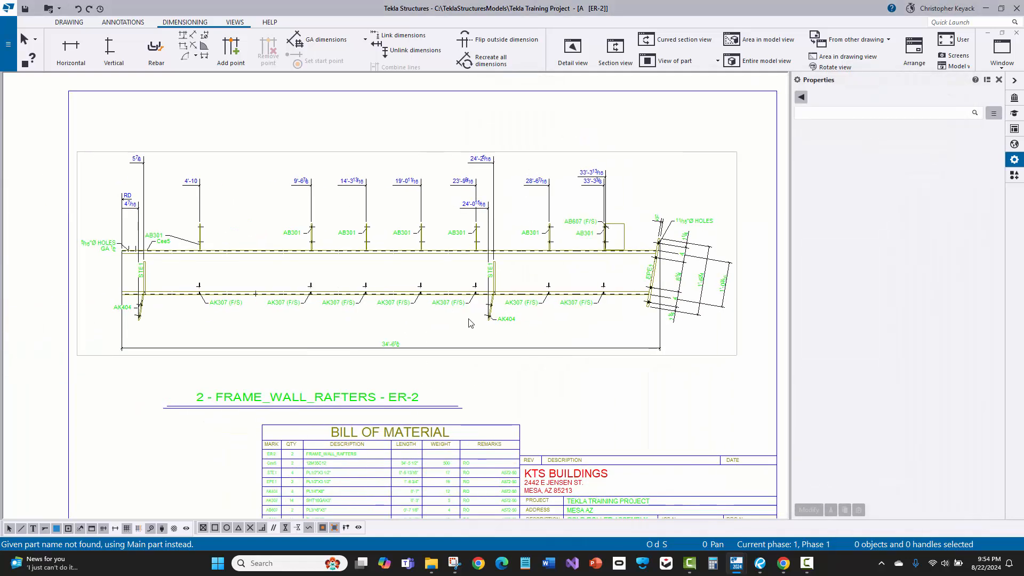
Step: Rename the ER-2 drawing to COLD ROLLED RAFTER in its titles and apply the change
double_click(446, 149)
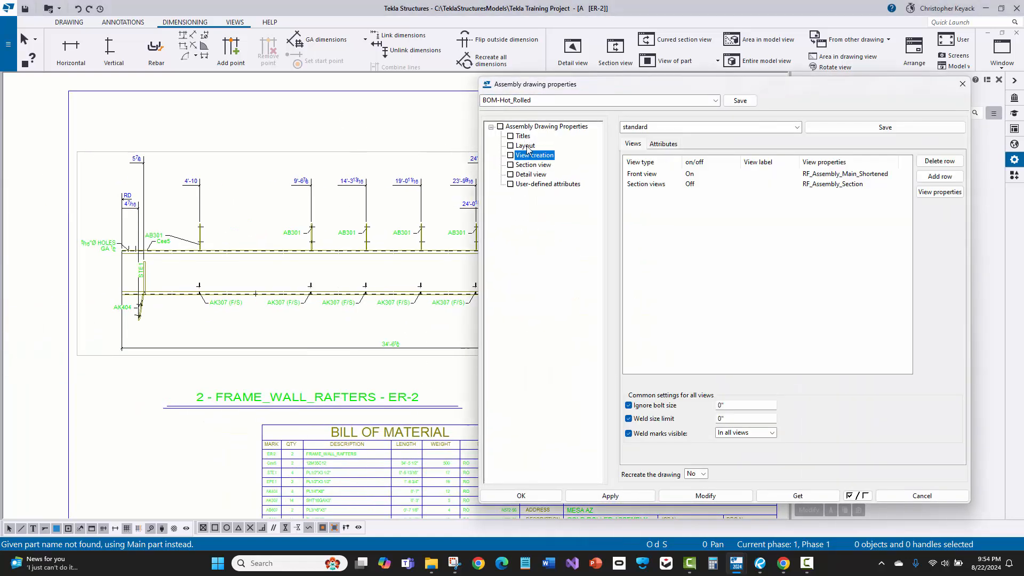
left_click(522, 136)
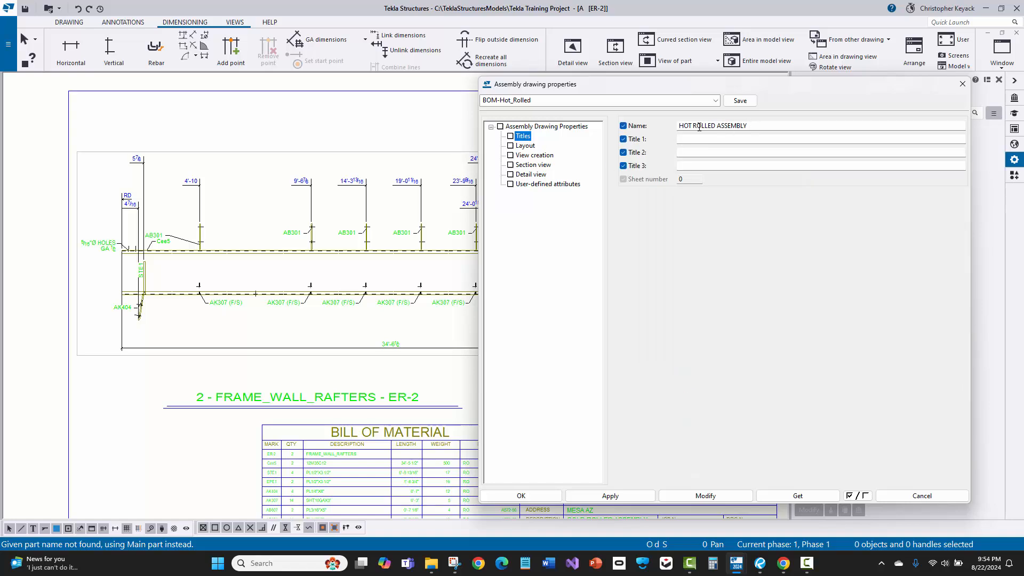
left_click(755, 126)
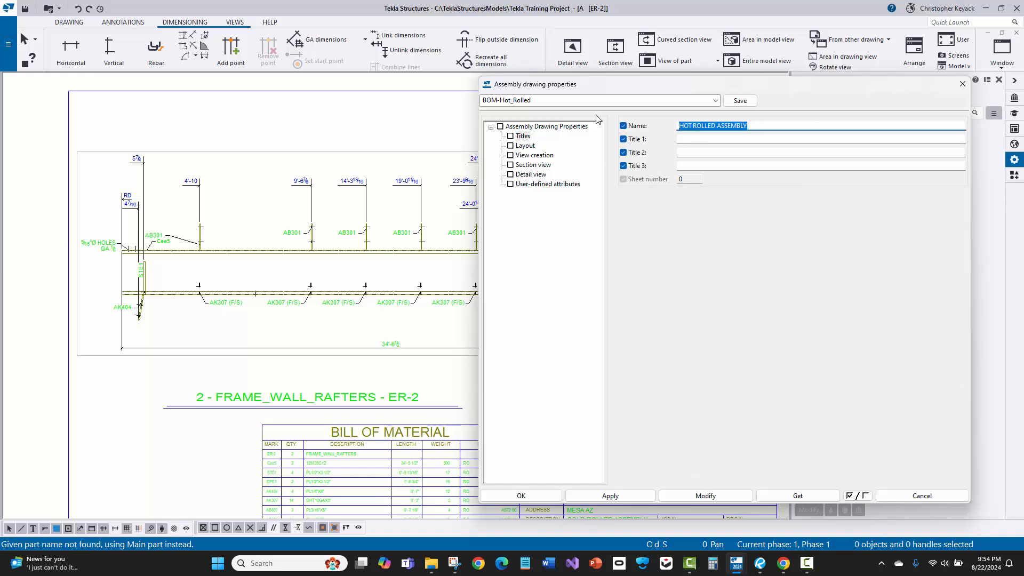
type("COLD ROLLED RAFTER")
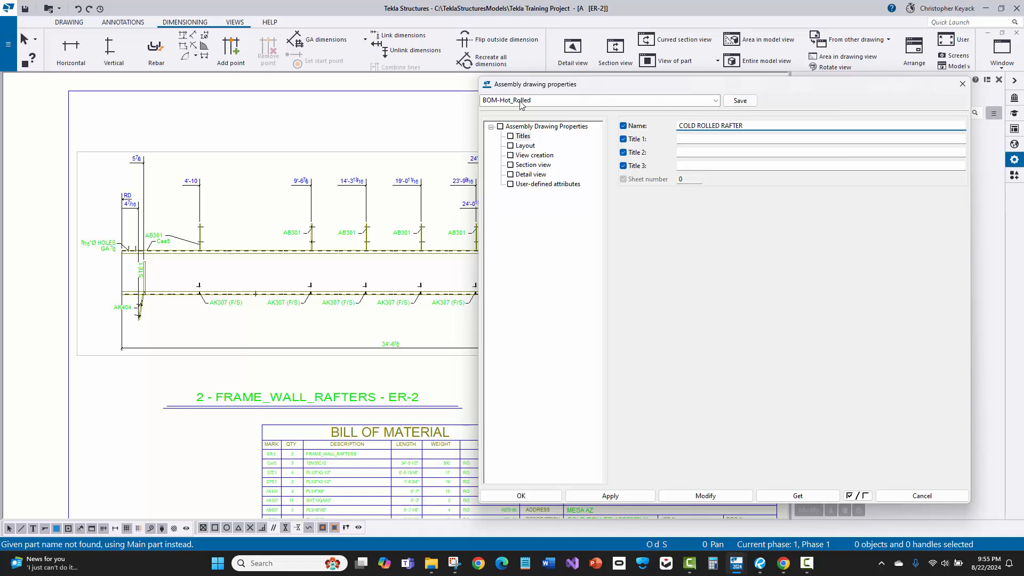
left_click(694, 496)
left_click(491, 491)
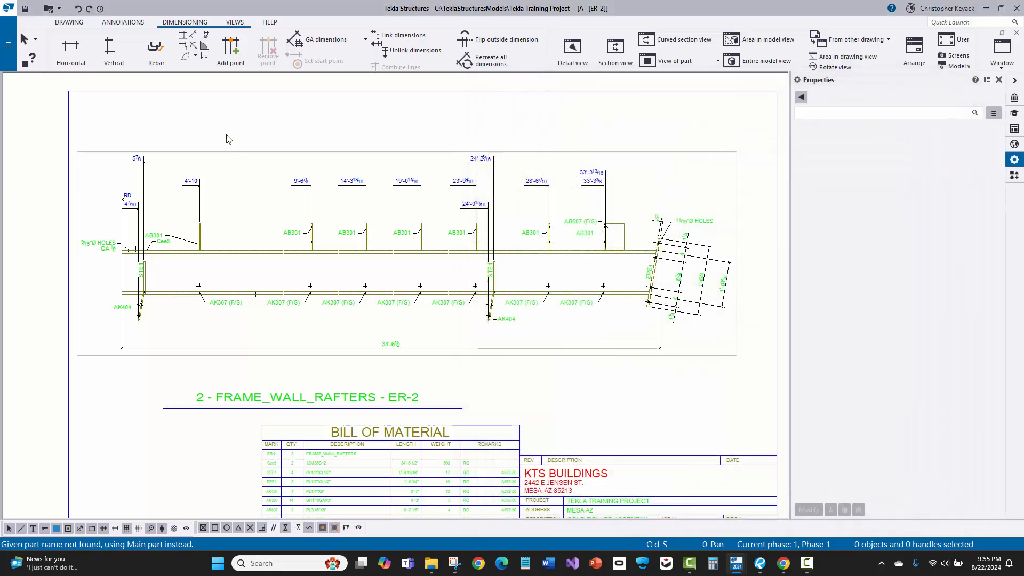
Step: Move the AB301 part mark near the ER-2 rafter's left end up and away from the Cee5 mark
scroll(80, 261, "up", 5)
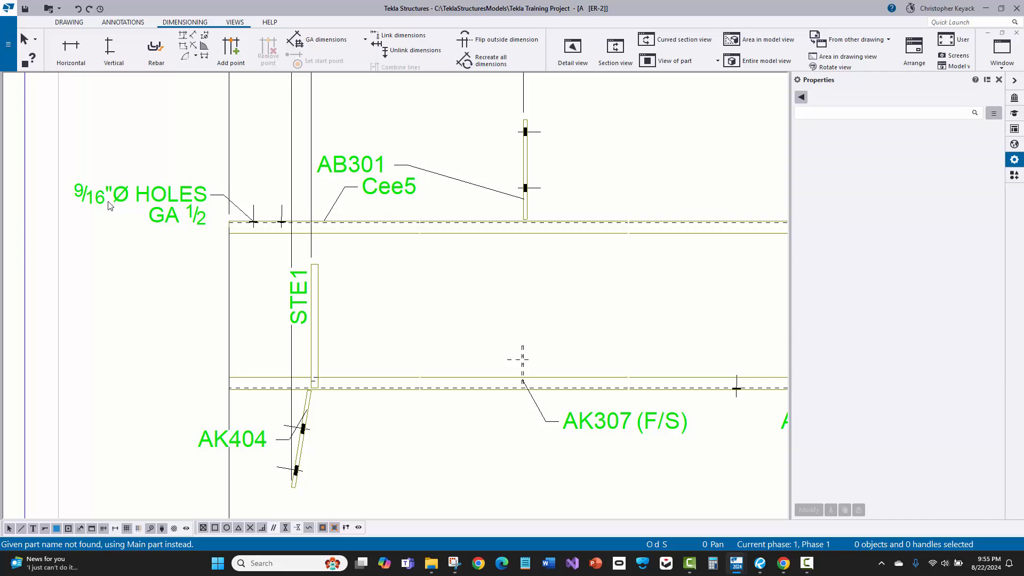
scroll(113, 208, "down", 3)
left_click(306, 214)
left_click_drag(338, 186, 339, 186)
left_click(152, 187)
scroll(216, 237, "up", 2)
scroll(213, 246, "down", 5)
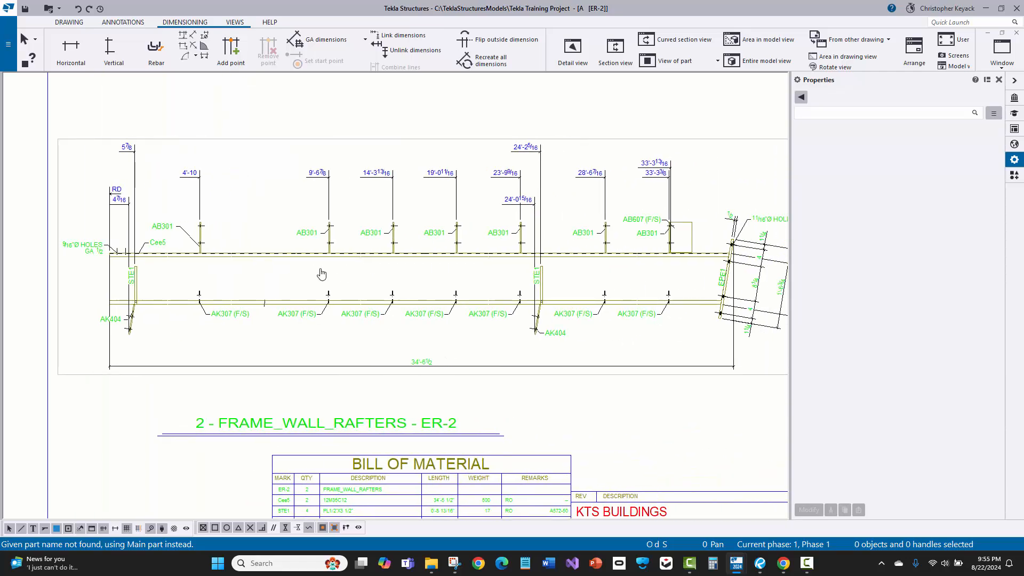
Step: Dimension the two 9/16" top-flange holes horizontally from the rafter's left end and place the dimension line above the hole note
scroll(211, 267, "up", 4)
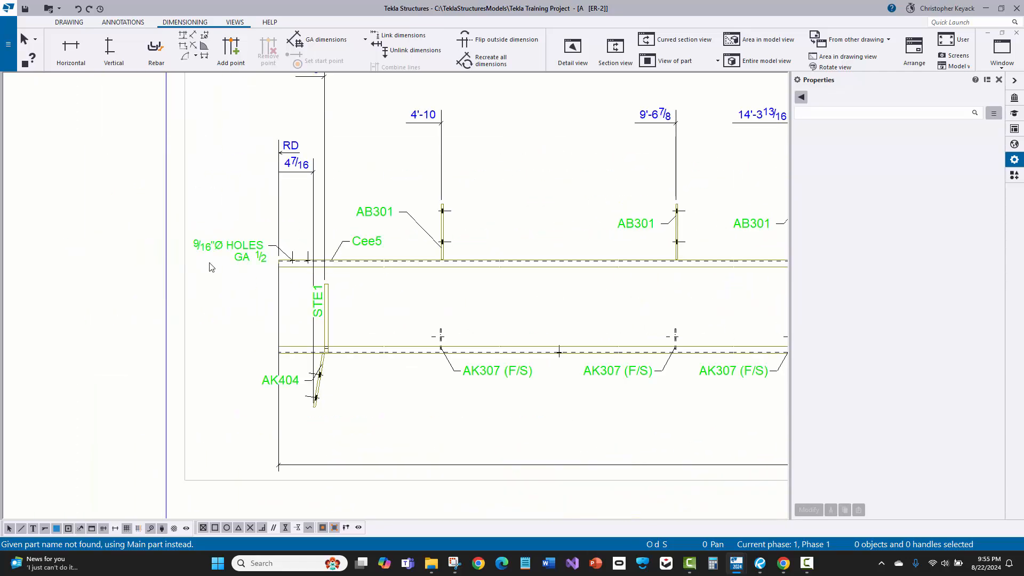
left_click(80, 49)
scroll(291, 246, "up", 2)
left_click(321, 268)
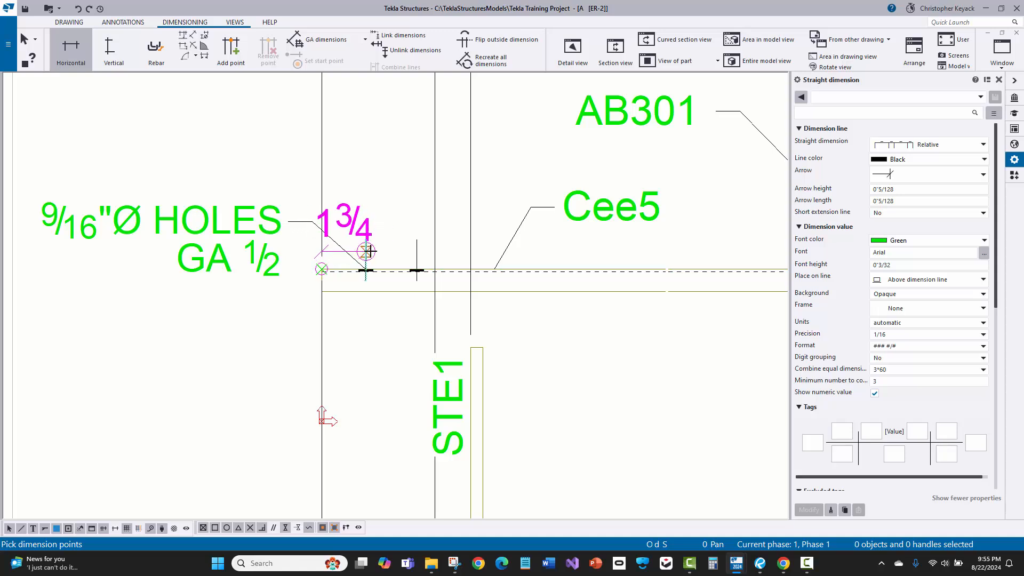
left_click(366, 270)
left_click(423, 269)
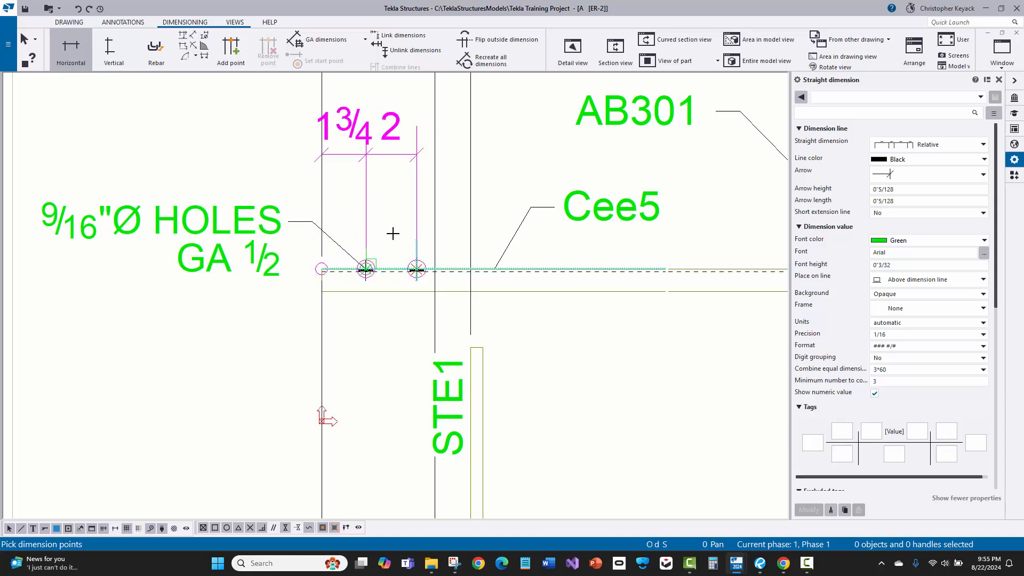
middle_click(379, 267)
scroll(320, 171, "down", 3)
left_click(331, 204)
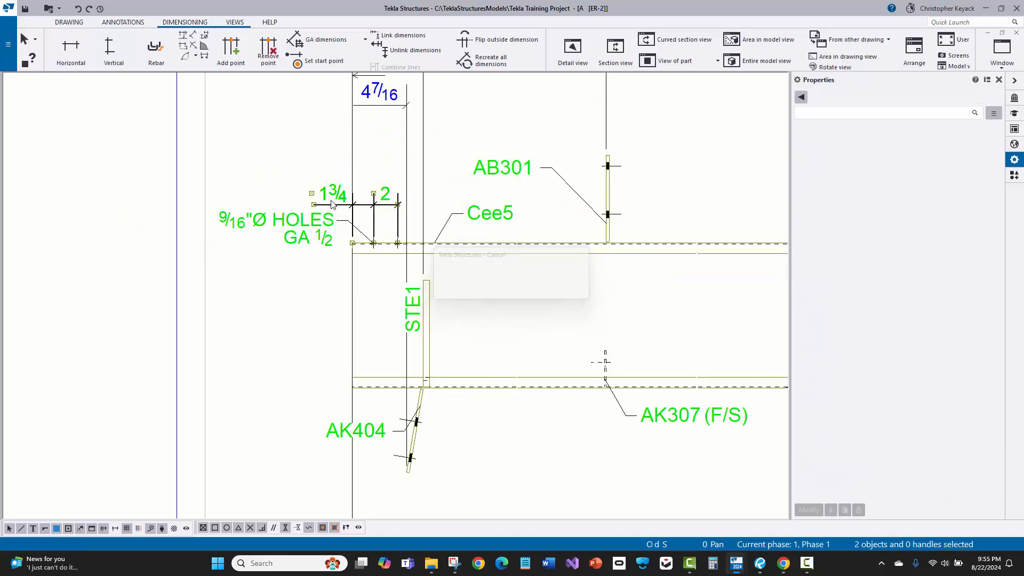
left_click_drag(331, 205, 331, 175)
Step: Copy the US absolute format of the 4 7/16 dimension to the flange-hole dimensions and move them down beneath it
middle_click_drag(407, 105, 396, 229)
left_click(397, 229)
left_click(370, 220)
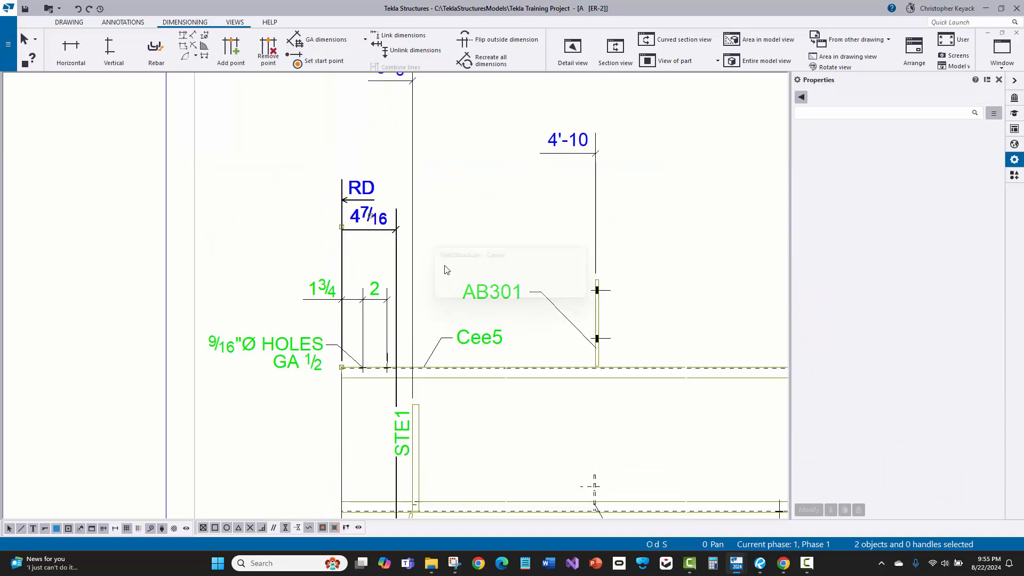
left_click(831, 511)
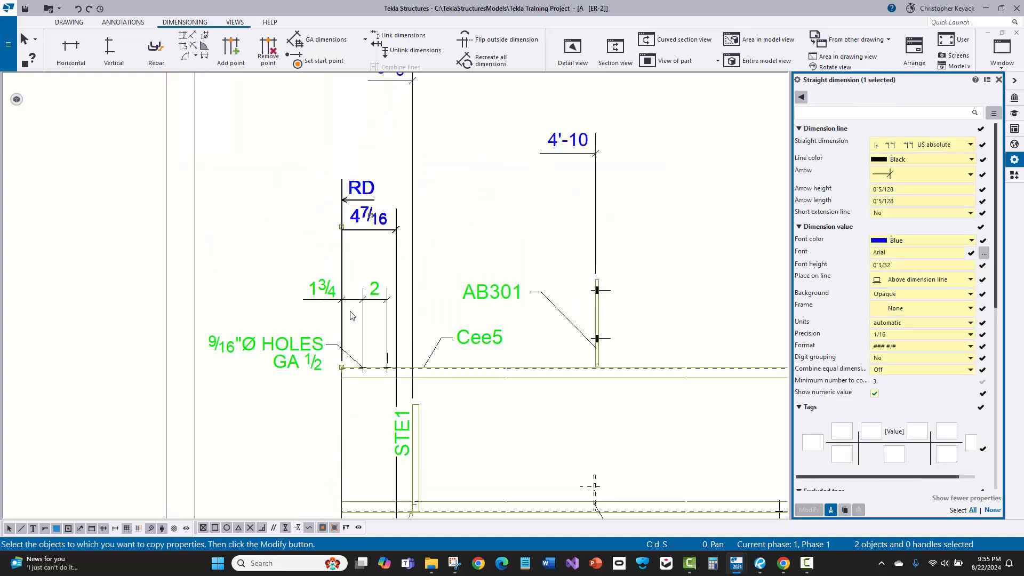
left_click(809, 510)
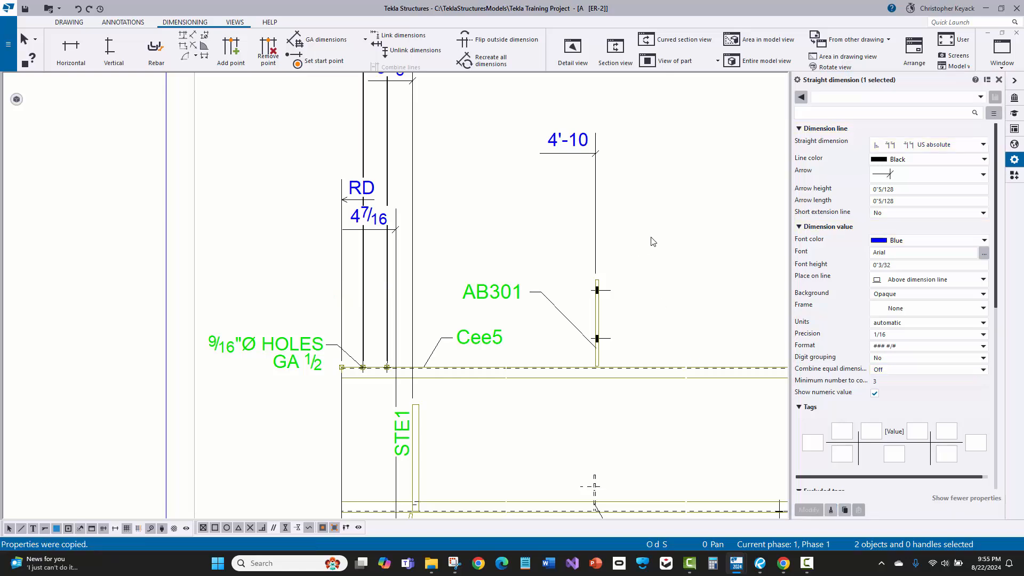
scroll(653, 272, "down", 2)
left_click_drag(456, 152, 419, 327)
left_click(368, 306)
Step: Add a horizontal absolute dimension from the rafter's left end to the hole in the bottom flange
scroll(225, 257, "down", 3)
middle_click_drag(699, 378, 485, 338)
scroll(485, 338, "up", 2)
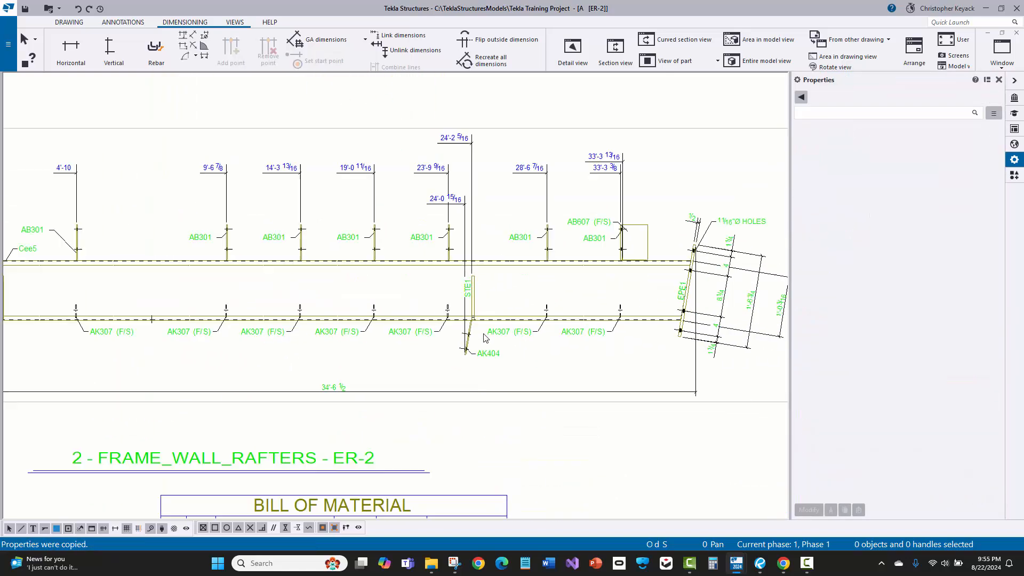
mouse_move(568, 308)
middle_mouse_down()
mouse_move(496, 299)
mouse_move(658, 254)
mouse_move(761, 261)
middle_mouse_up()
middle_click_drag(169, 261, 409, 301)
scroll(394, 309, "up", 2)
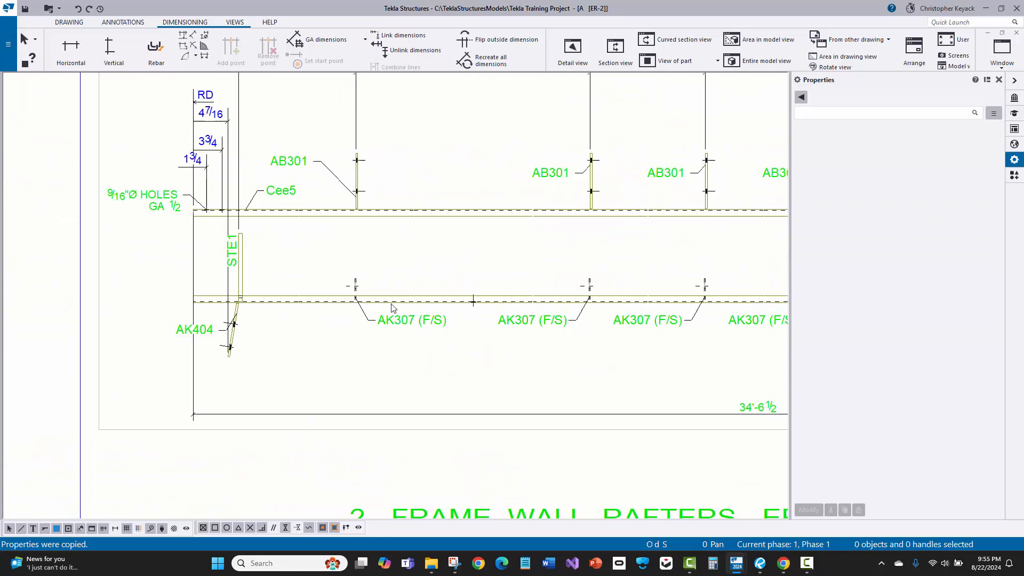
left_click(71, 48)
scroll(152, 298, "up", 4)
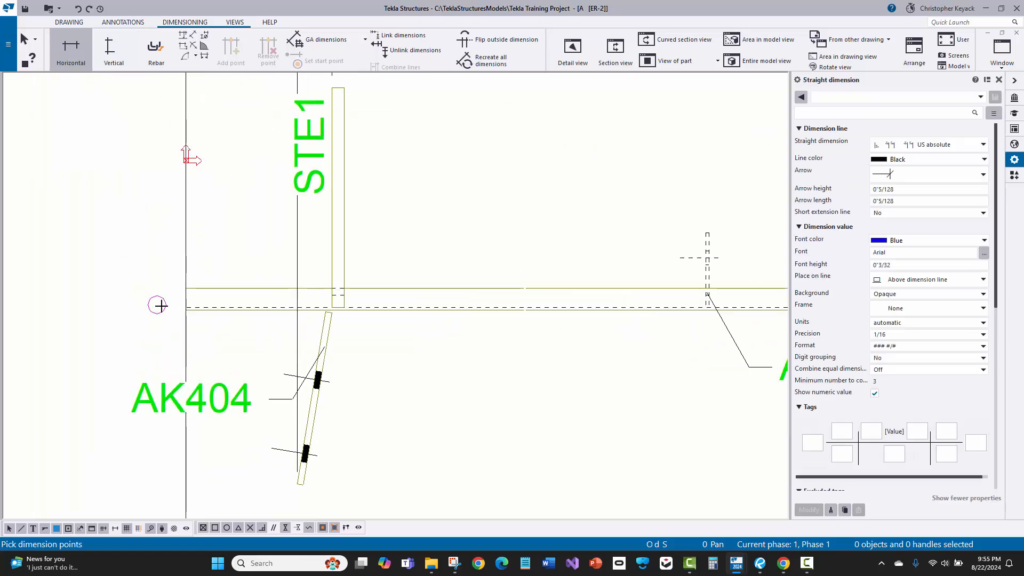
left_click(187, 310)
scroll(242, 344, "down", 3)
middle_click_drag(503, 348, 359, 290)
scroll(542, 293, "up", 2)
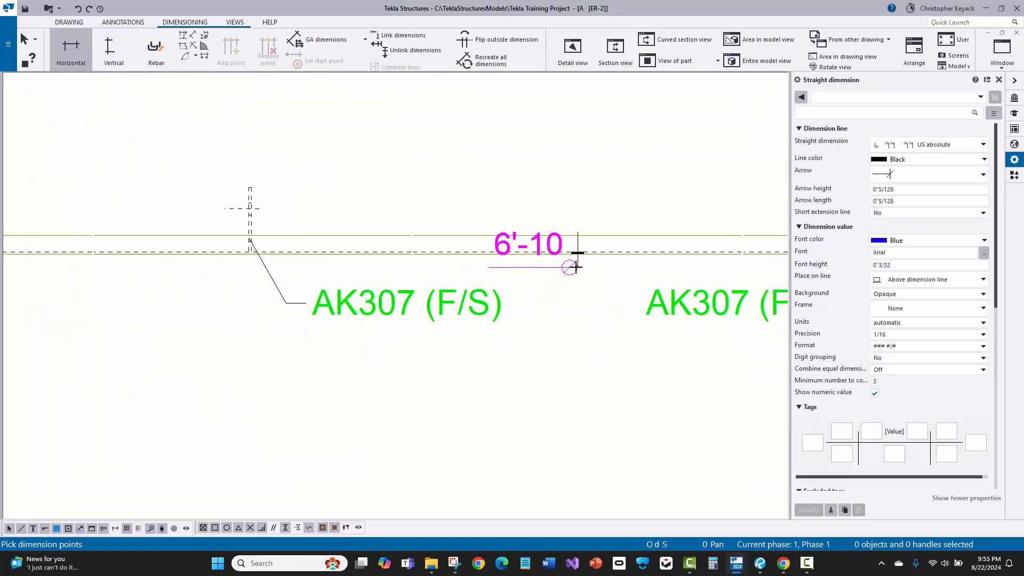
scroll(527, 400, "down", 2)
scroll(515, 286, "down", 2)
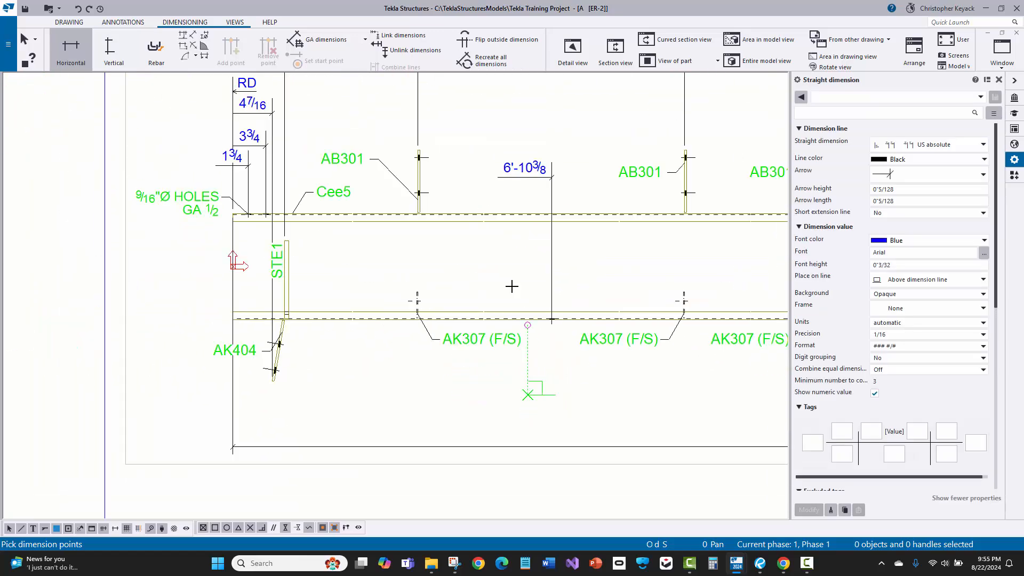
Step: End the dimension command and move the bottom-flange hole dimension below the rafter
right_click(506, 148)
left_click(534, 155)
left_click_drag(535, 164, 502, 377)
left_click(408, 275)
scroll(397, 283, "down", 1)
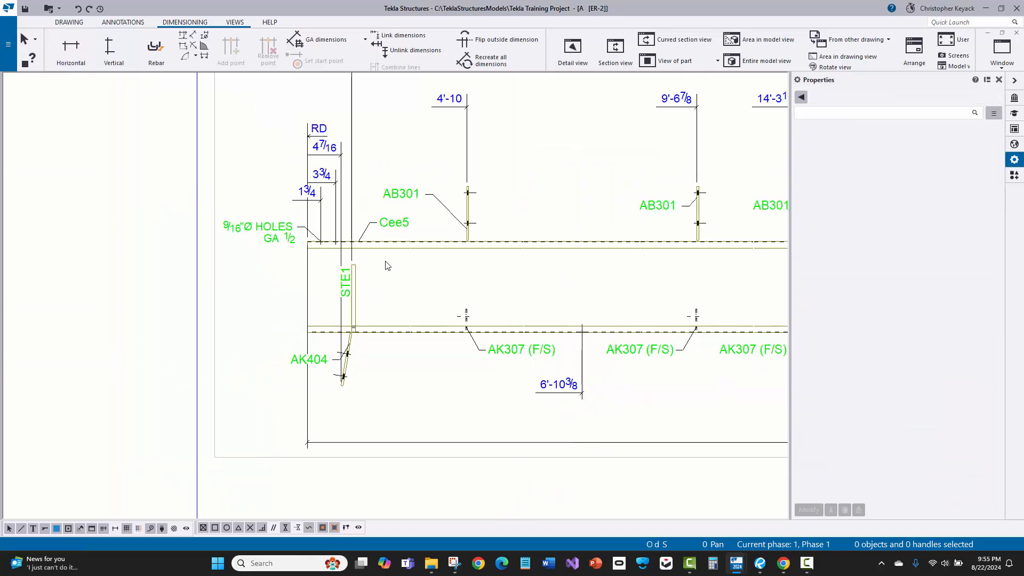
Step: Reattach the left AK404 plate's dimension from the plate's lower tip to its upper corner at the bottom flange
scroll(365, 254, "down", 1)
scroll(332, 225, "up", 2)
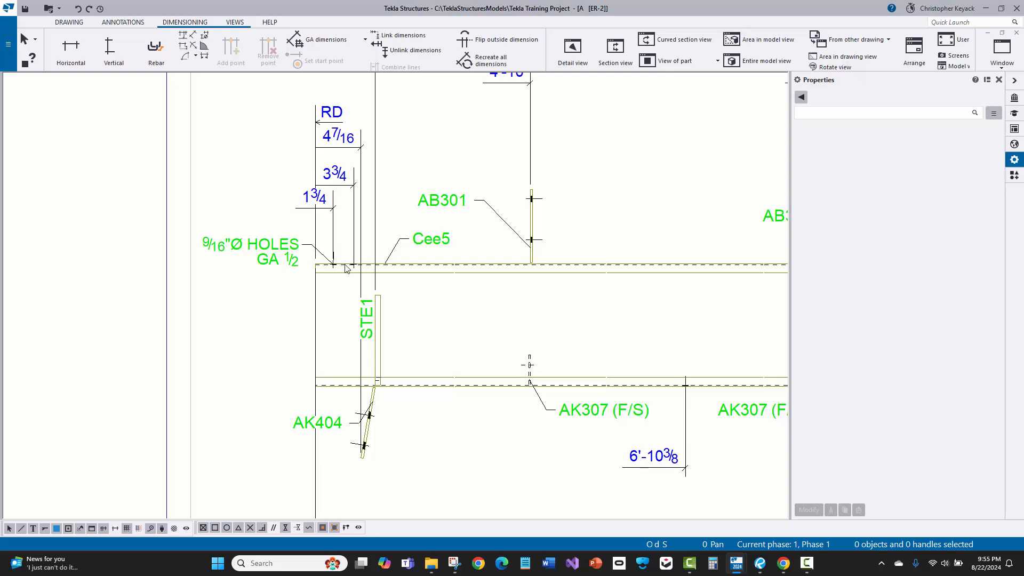
left_click(353, 143)
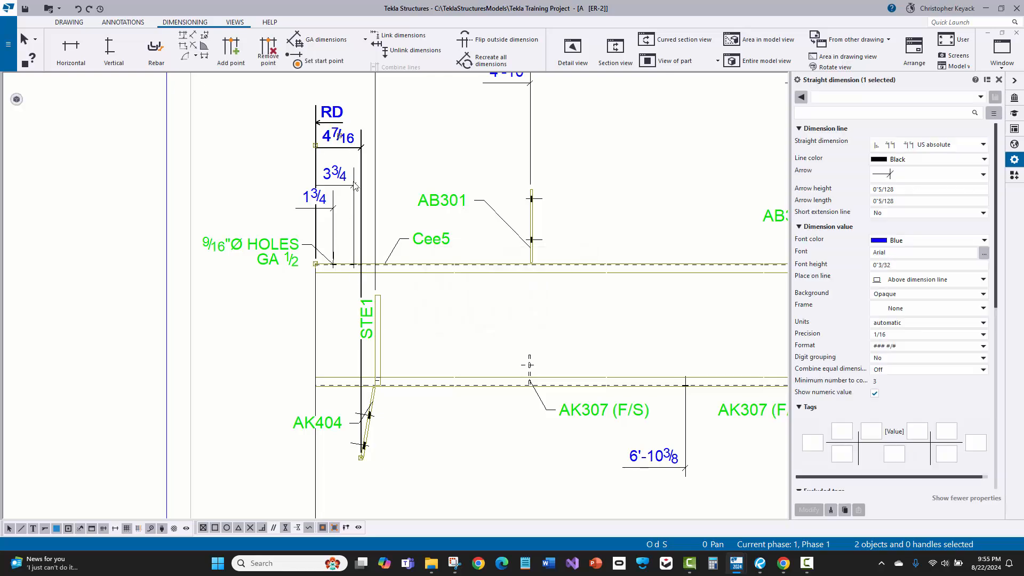
left_click(403, 422)
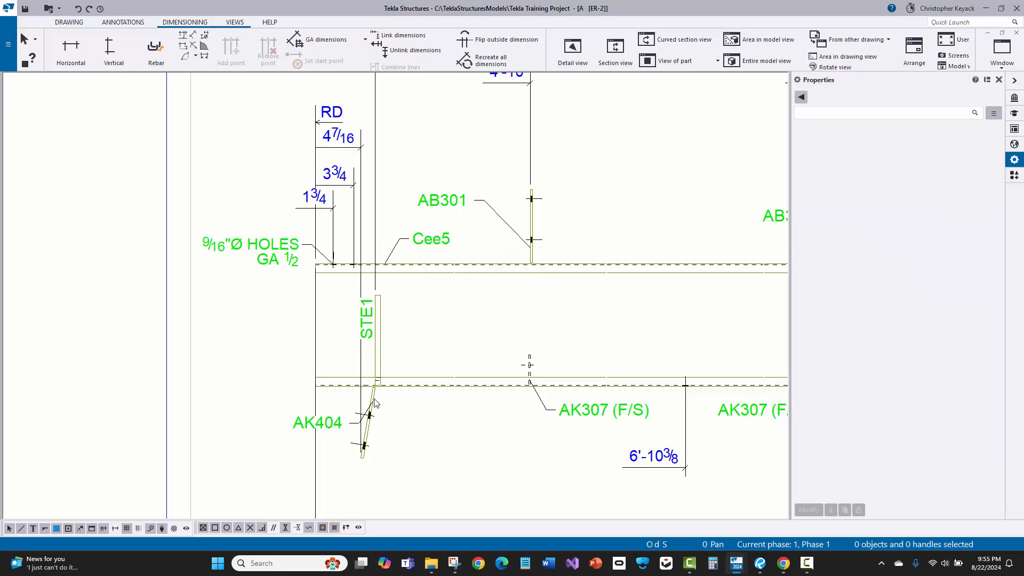
left_click(344, 148)
scroll(361, 454, "up", 1)
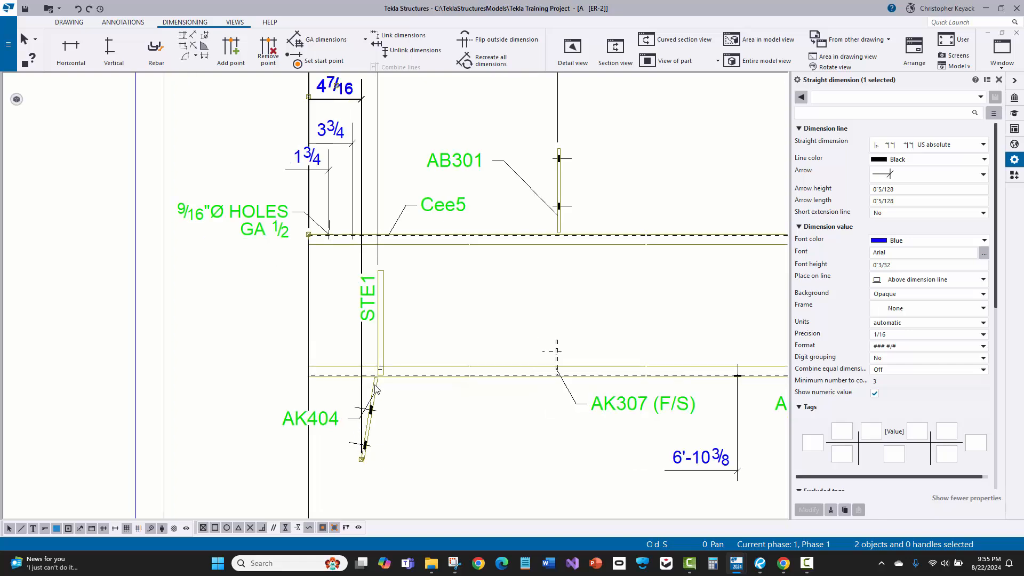
scroll(375, 387, "up", 3)
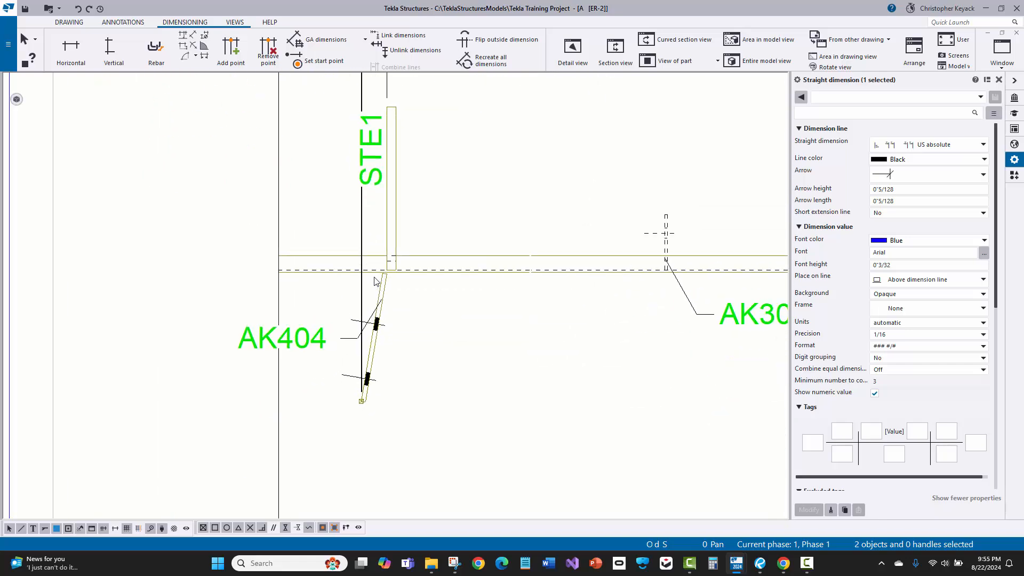
scroll(364, 405, "up", 3)
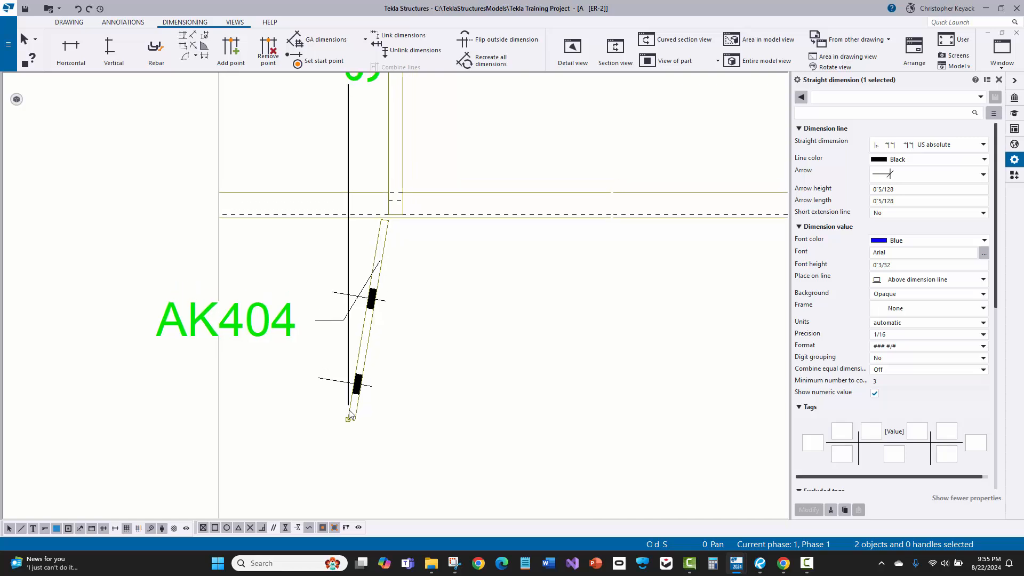
left_click(349, 421)
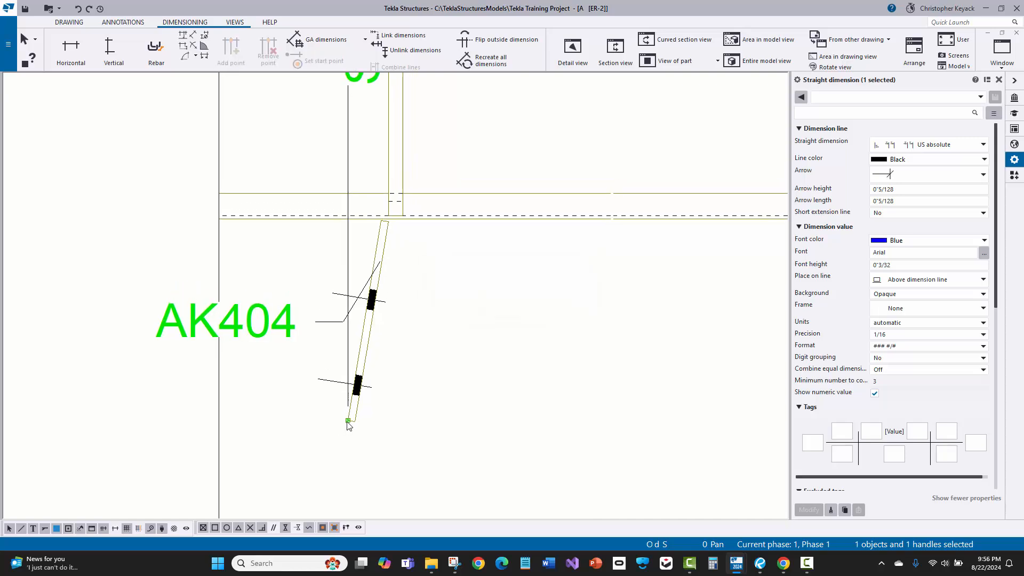
mouse_move(349, 421)
left_mouse_down()
mouse_move(355, 234)
mouse_move(376, 224)
left_mouse_up()
scroll(378, 219, "up", 3)
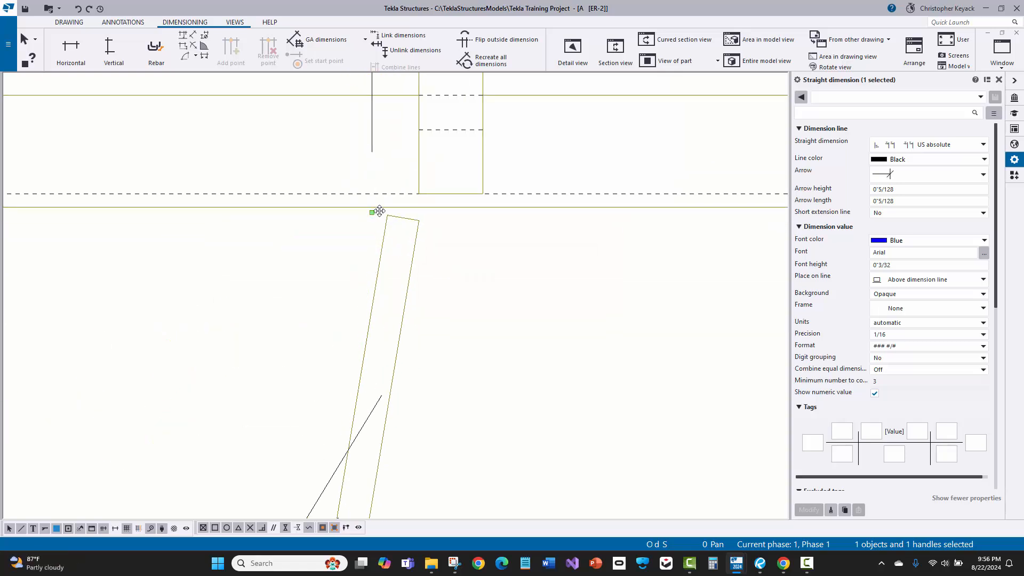
scroll(480, 343, "down", 5)
left_click(506, 289)
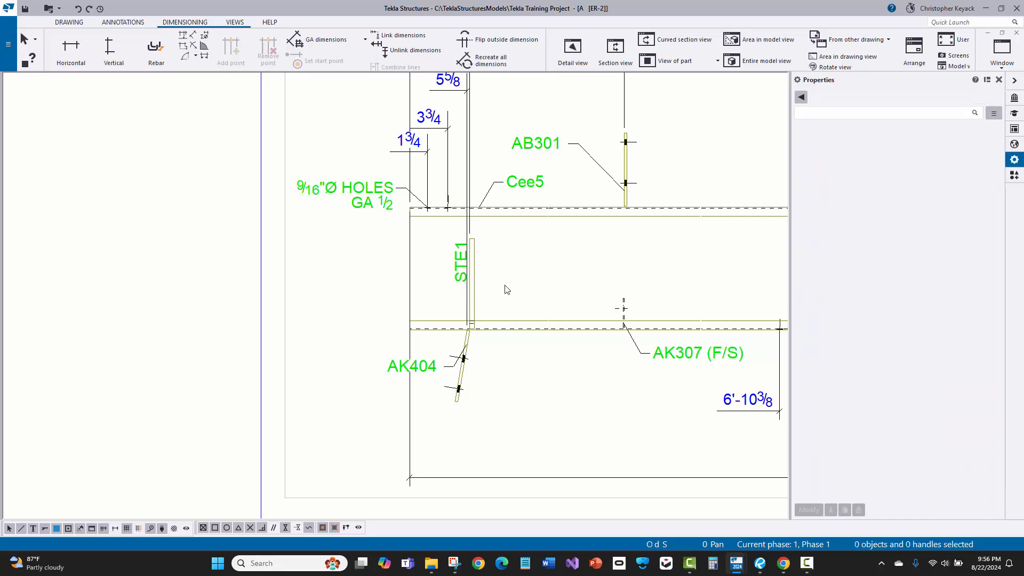
Step: Move the AK404 running dimensions from above the rafter to below its bottom flange
scroll(507, 290, "down", 1)
left_click(374, 141)
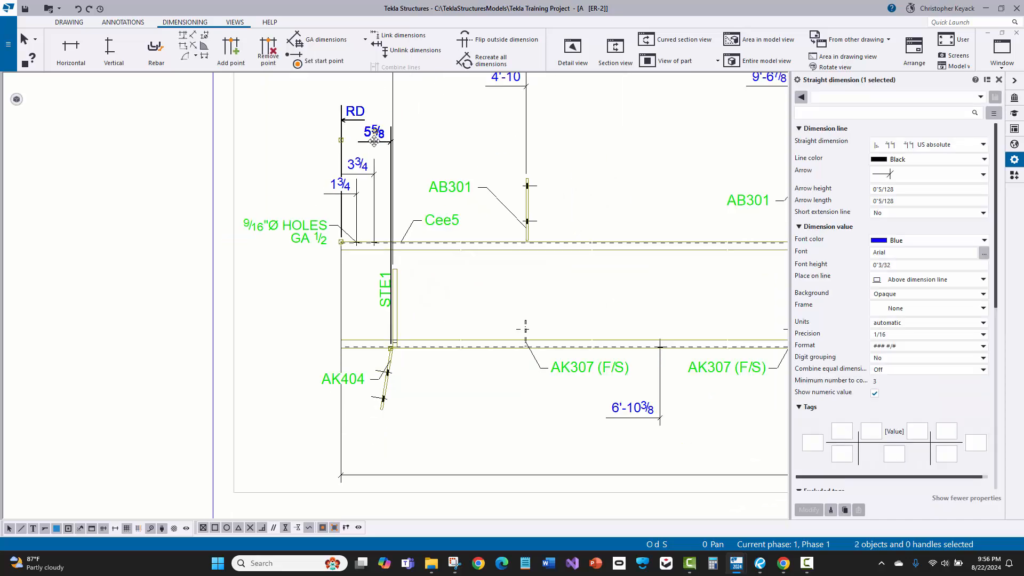
left_click_drag(374, 141, 314, 438)
left_click(229, 416)
Step: Reattach the second AK404 plate's running dimension from the plate's lower tip to its upper-left corner at the bottom flange
middle_click_drag(680, 420, 431, 382)
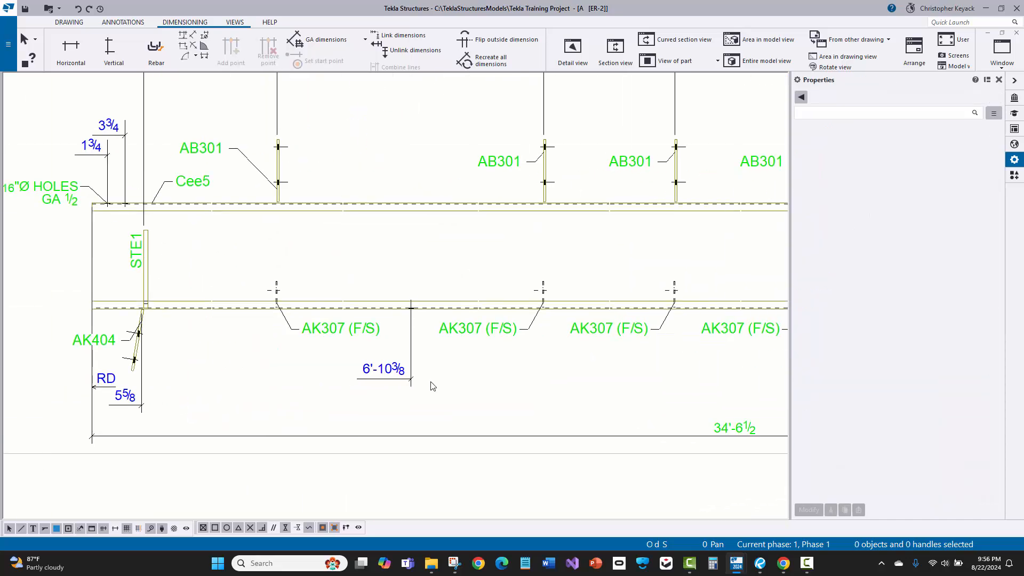
scroll(454, 385, "down", 3)
middle_click_drag(778, 383, 517, 357)
scroll(548, 355, "up", 4)
left_click(483, 389)
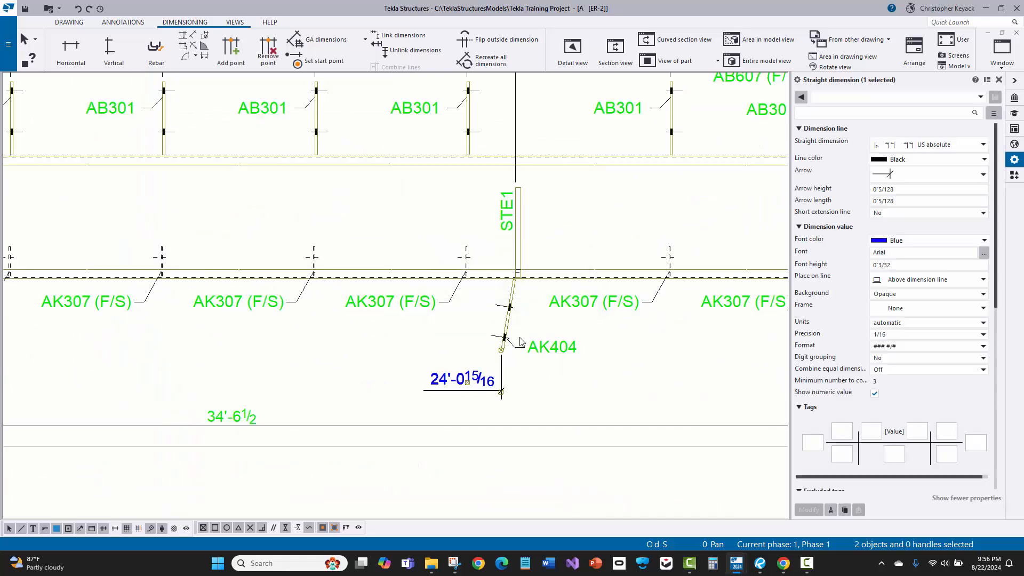
scroll(520, 342, "up", 3)
left_click_drag(483, 364, 510, 172)
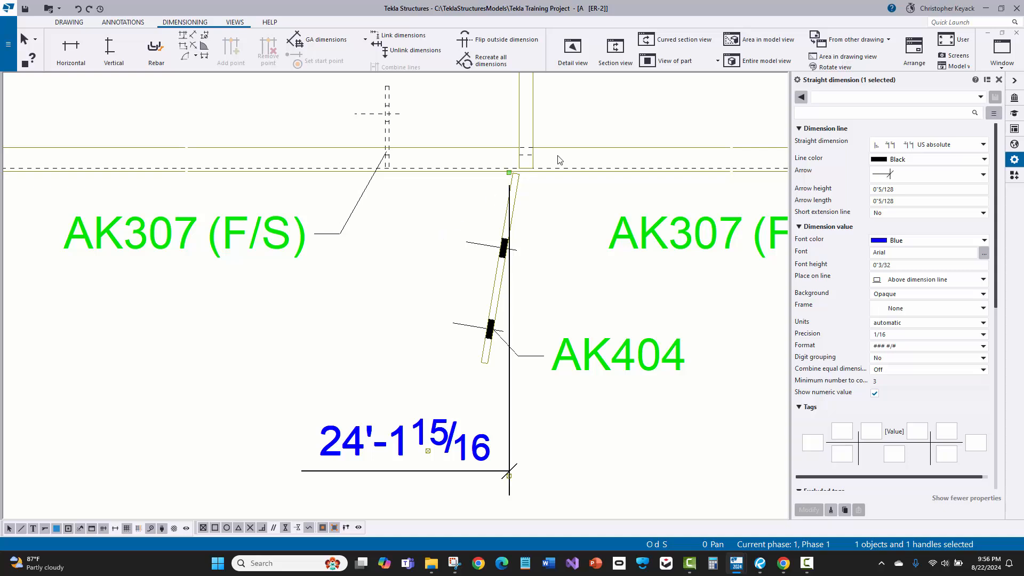
scroll(559, 160, "up", 3)
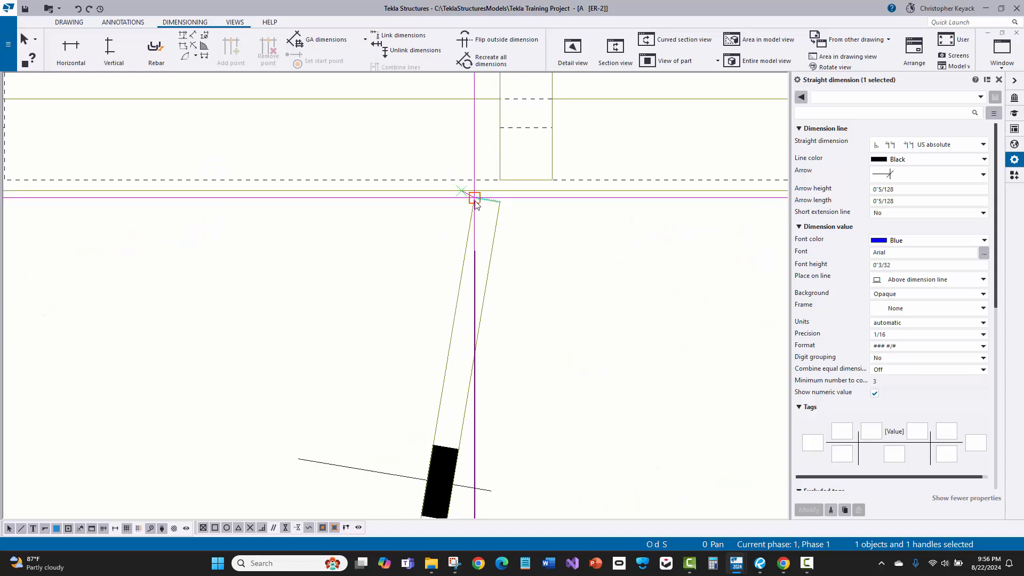
scroll(404, 261, "down", 2)
scroll(443, 230, "up", 2)
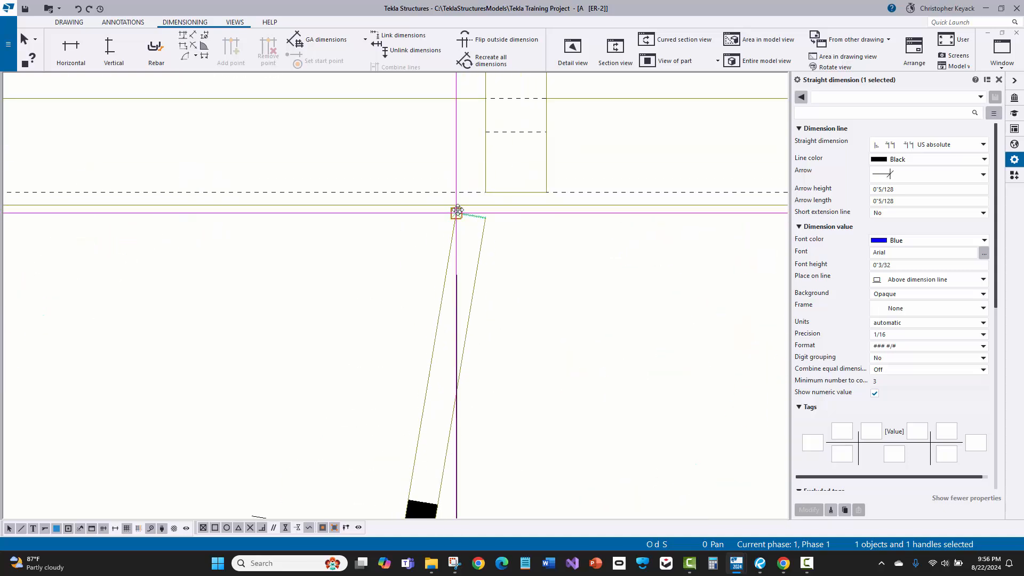
mouse_move(456, 219)
left_mouse_down()
mouse_move(378, 228)
mouse_move(456, 213)
left_mouse_up()
scroll(399, 264, "down", 2)
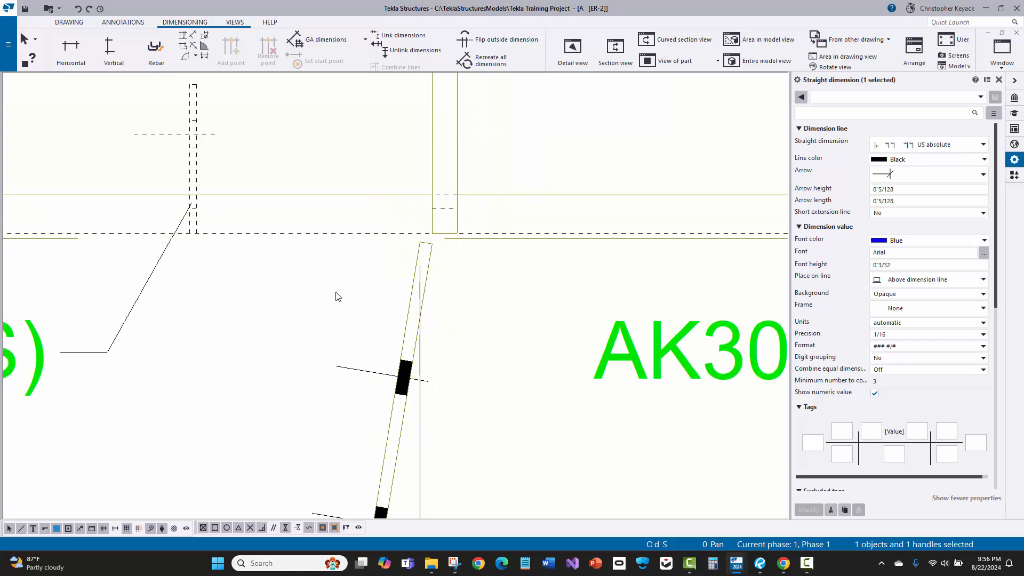
left_click(336, 297)
Step: Reattach the lower point of the 1'-0 3/16 flange dimension at end plate EPE1 to the plate's topmost hole
scroll(336, 301, "down", 5)
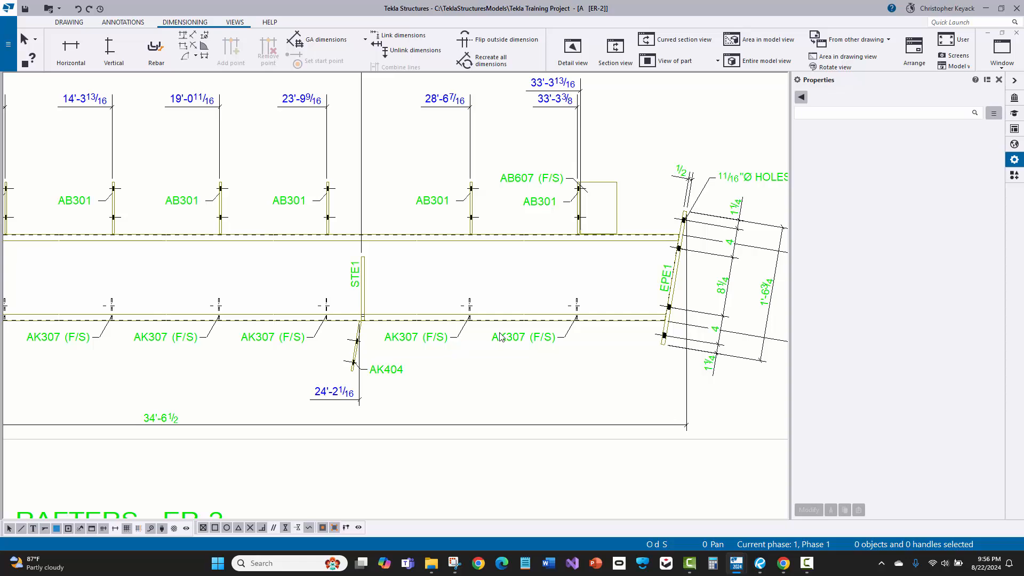
scroll(581, 224, "up", 3)
left_click(597, 267)
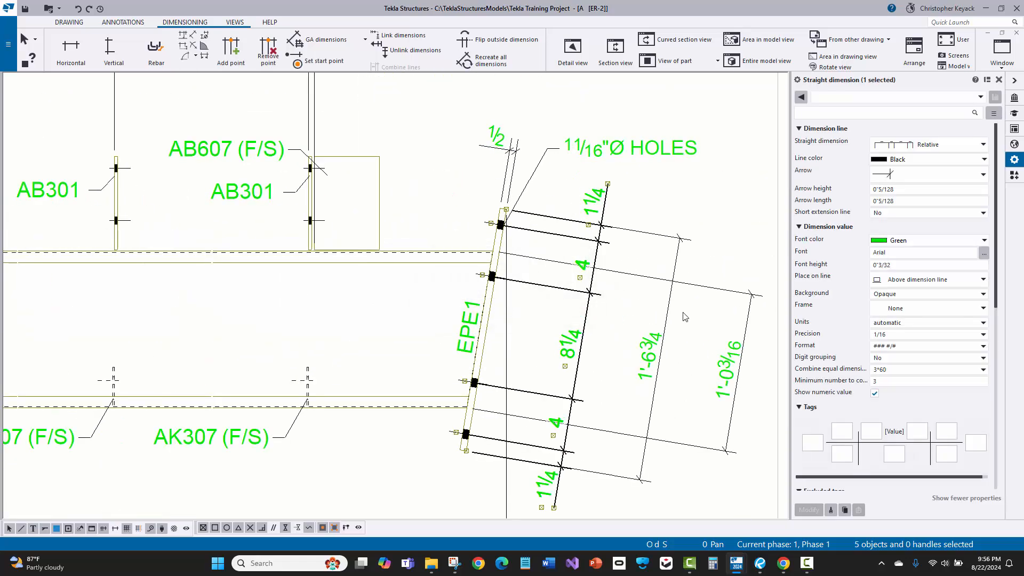
middle_click_drag(477, 408, 376, 409)
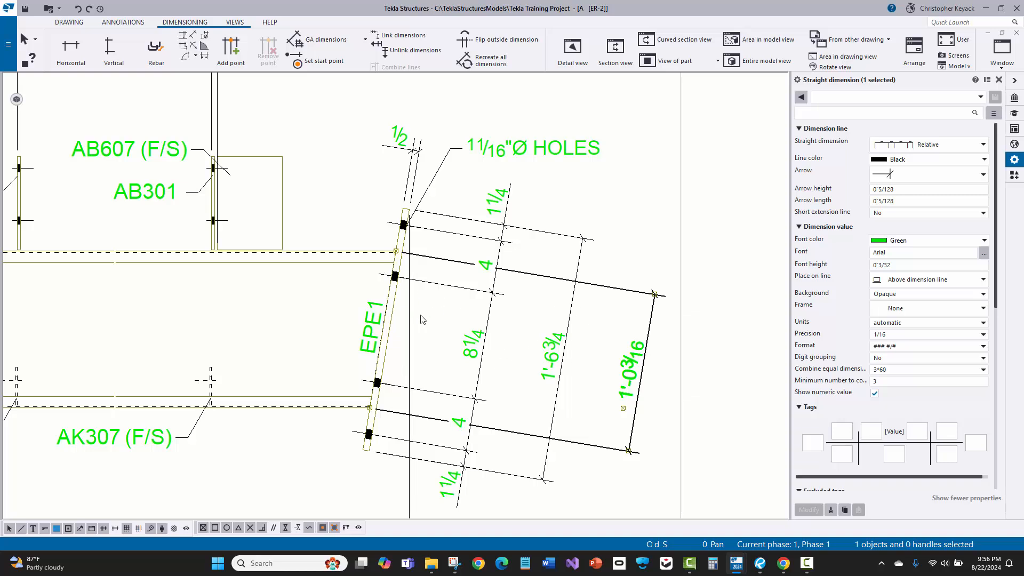
left_click_drag(370, 407, 388, 223)
left_click(450, 270)
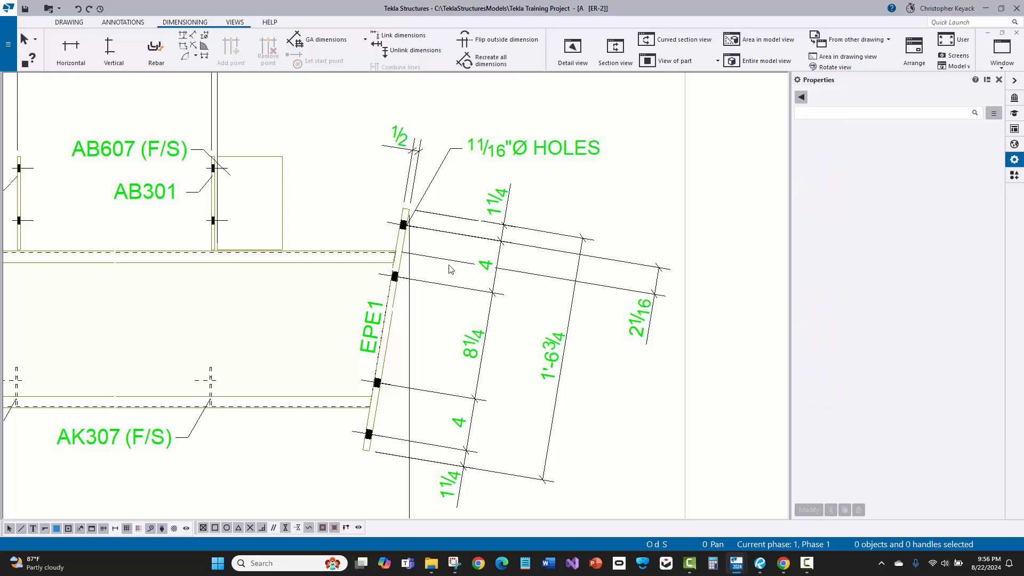
Step: Move the dimension between the top flange and EPE1's topmost hole to the rafter side of the end plate
left_click_drag(654, 321, 314, 277)
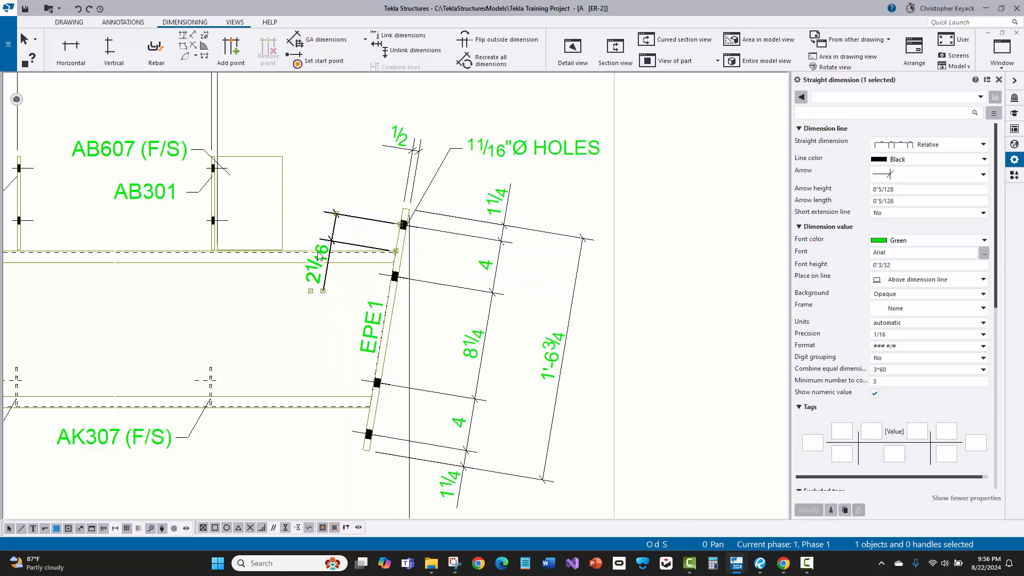
right_click(321, 261)
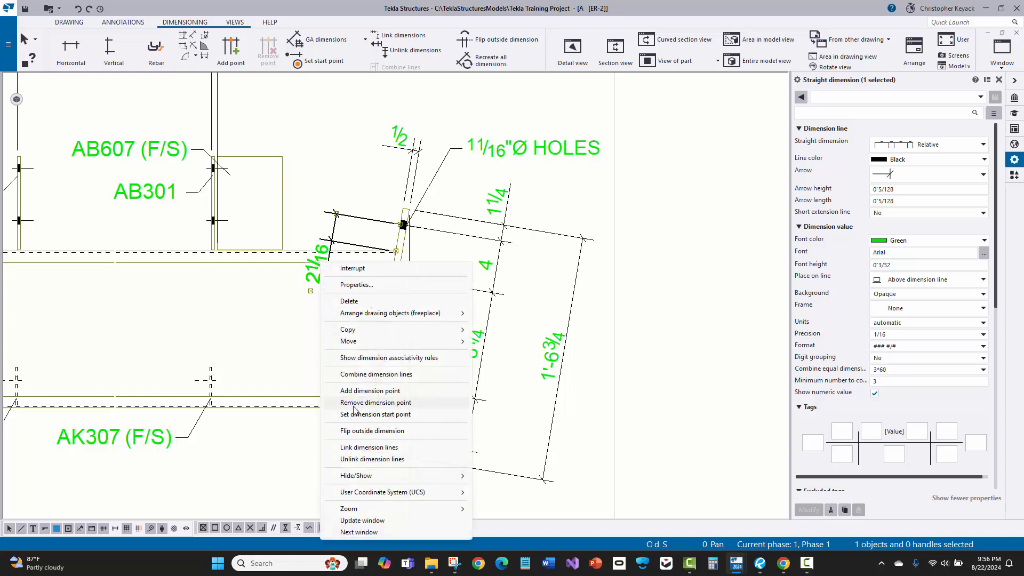
Step: Flip the outside 2 1/16 dimension near the top of end plate EPE1 to the other side of its extension line
left_click(354, 431)
left_click(300, 163)
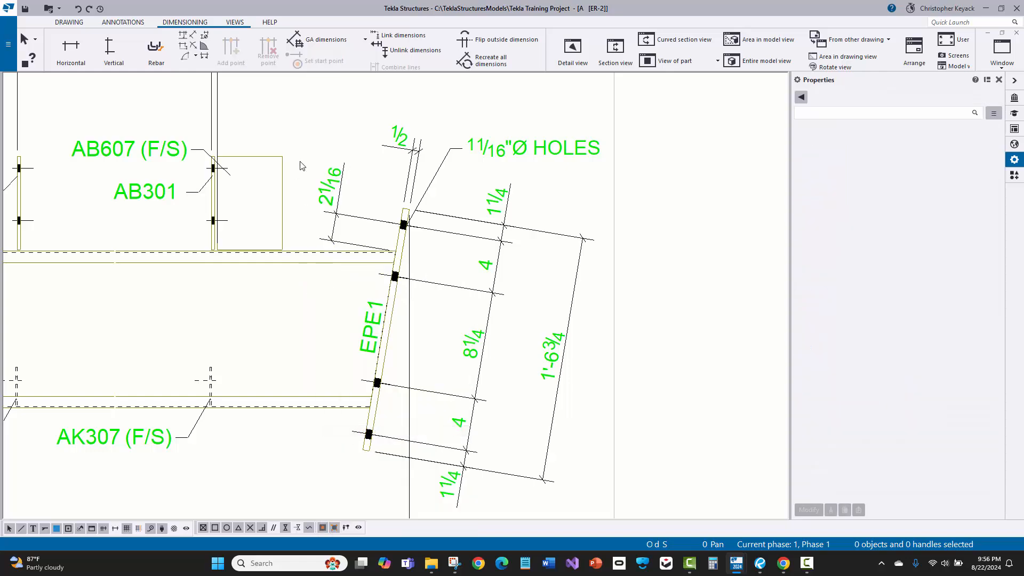
scroll(405, 171, "down", 3)
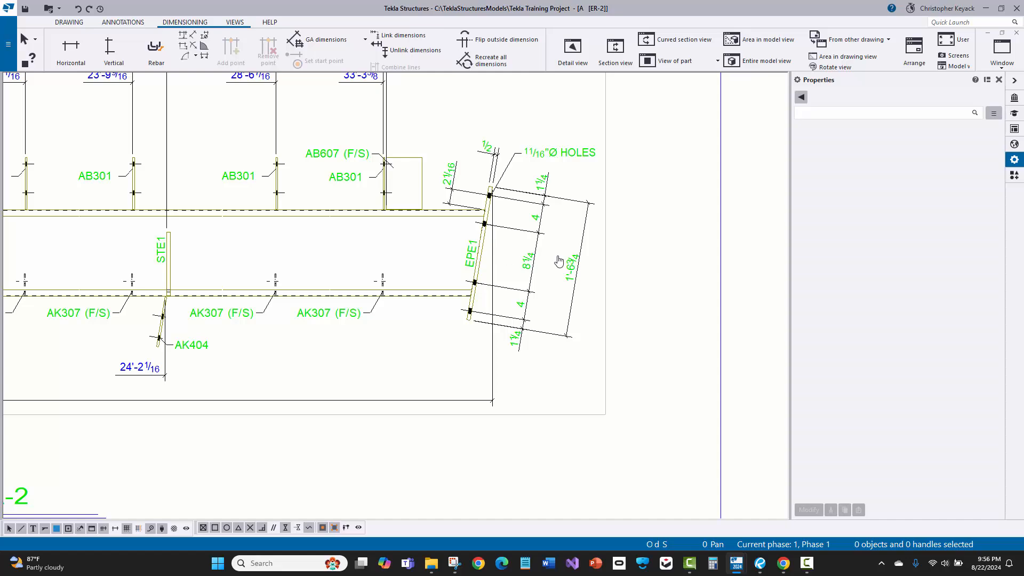
scroll(555, 257, "down", 2)
Step: Try to remove the surplus dimension point near plate AB607 from the absolute dimension line above the rafter, and undo it
scroll(491, 194, "up", 4)
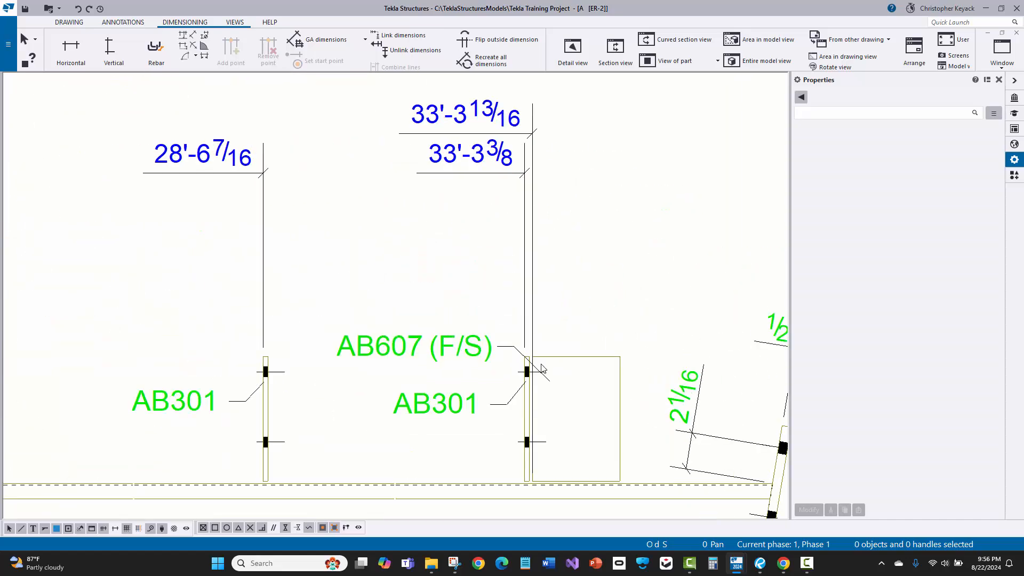
scroll(531, 376, "up", 2)
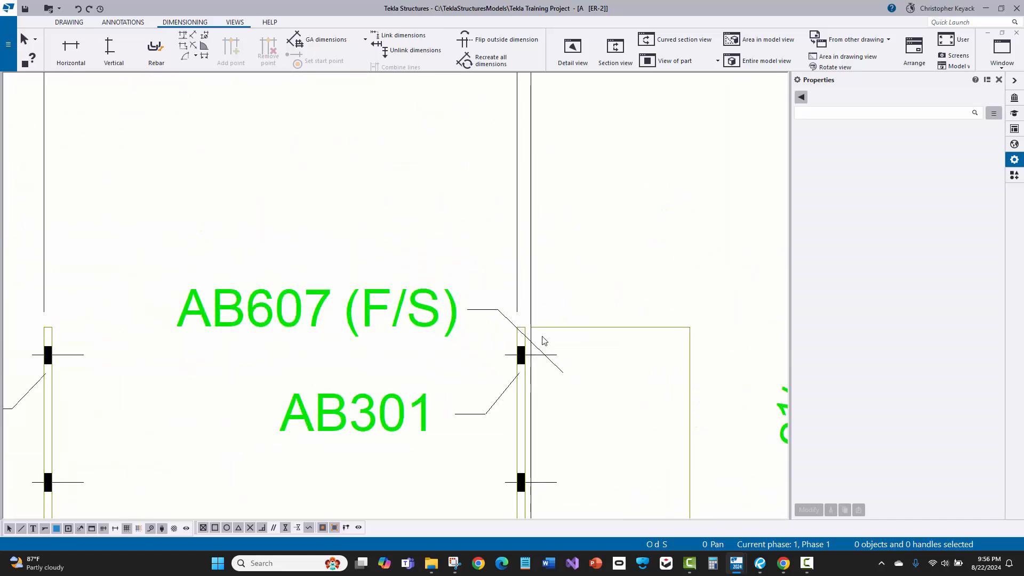
scroll(536, 341, "down", 2)
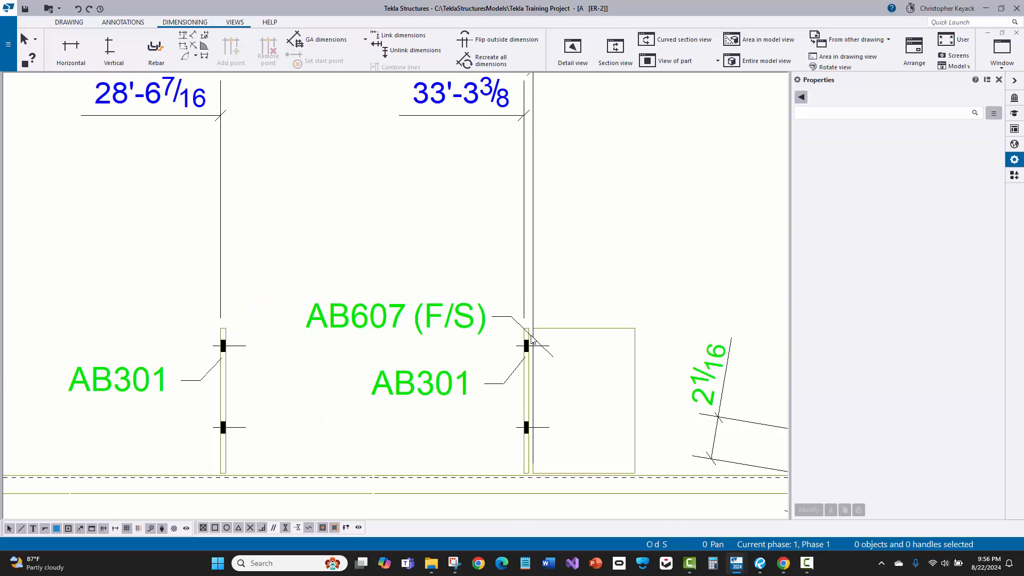
scroll(531, 336, "down", 1)
middle_click_drag(450, 108, 429, 162)
left_click(435, 153)
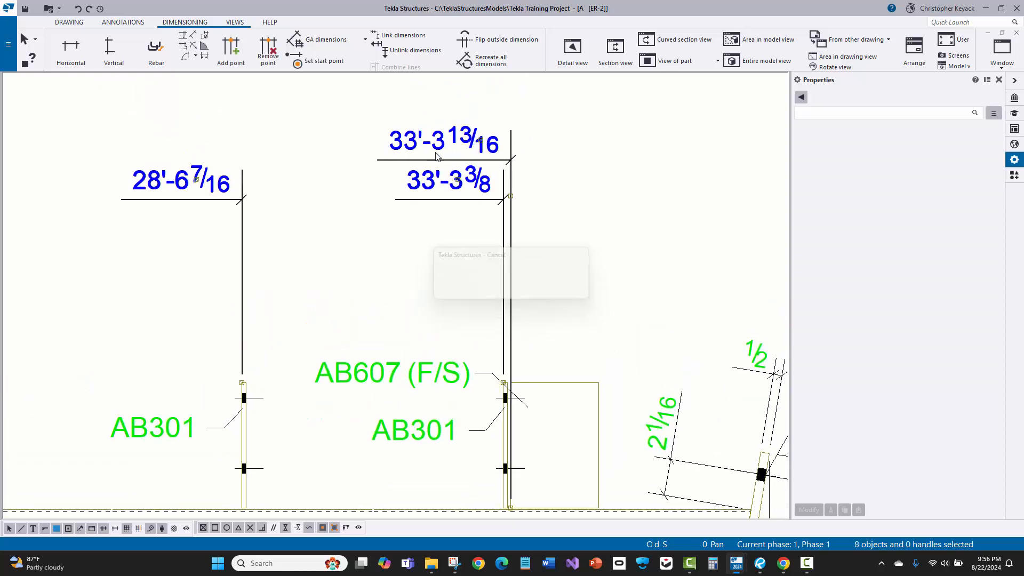
right_click(451, 140)
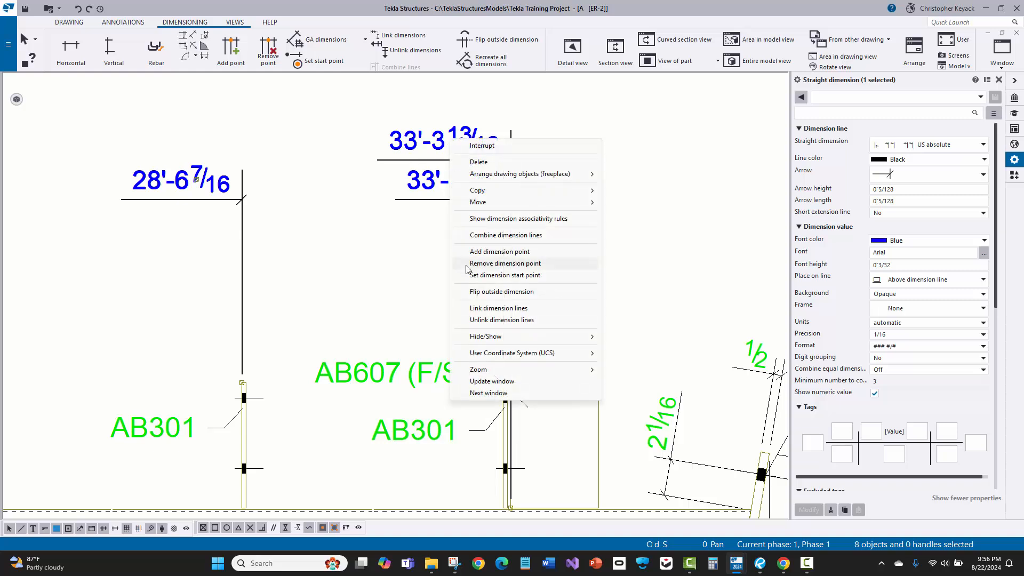
left_click(468, 265)
left_click(454, 137)
right_click(362, 160)
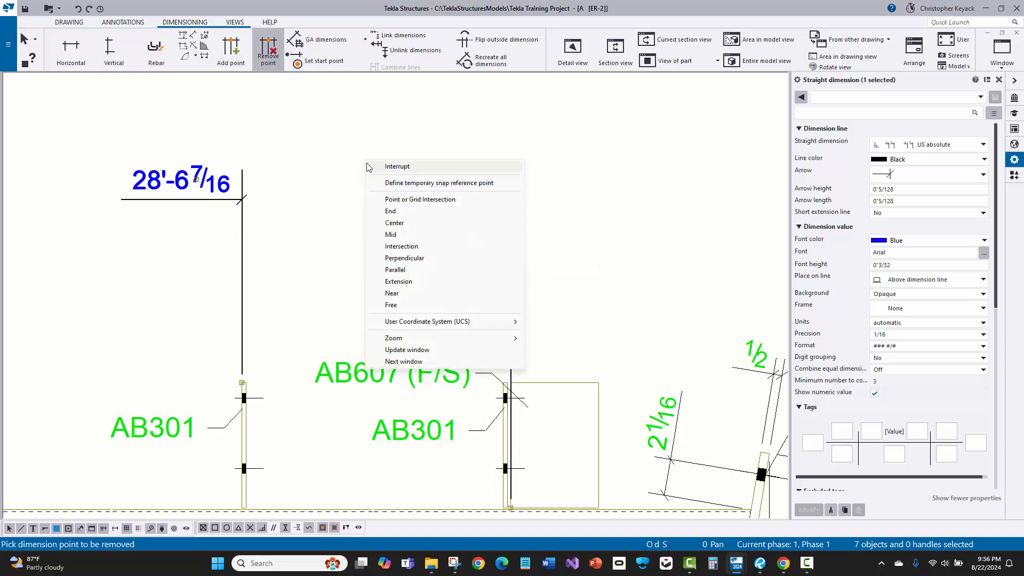
left_click(384, 165)
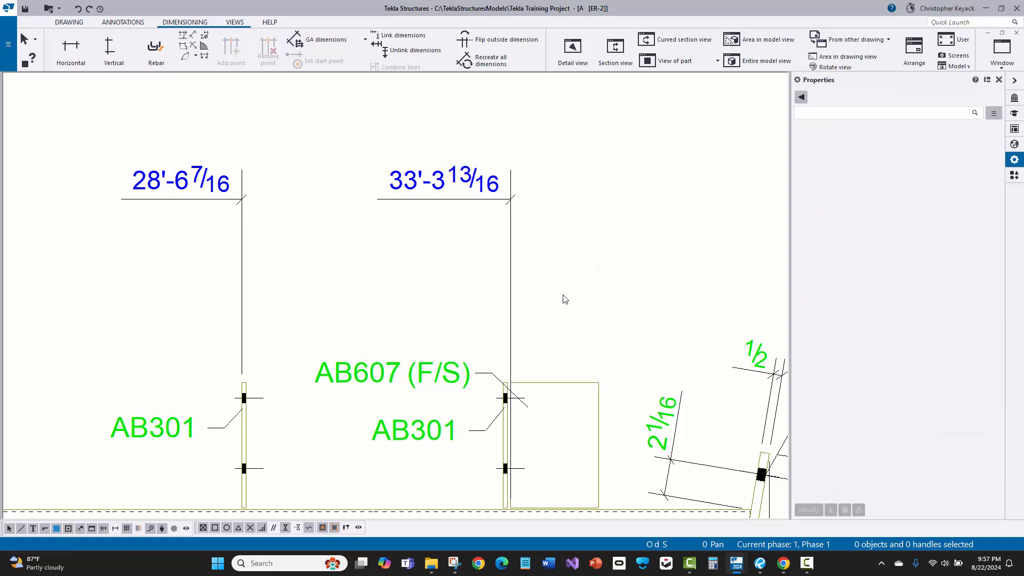
key("ctrl+z")
Step: Remove the 33'-3 13/16 point at the near edge of plate AB607 from the absolute dimension line
left_click(482, 157)
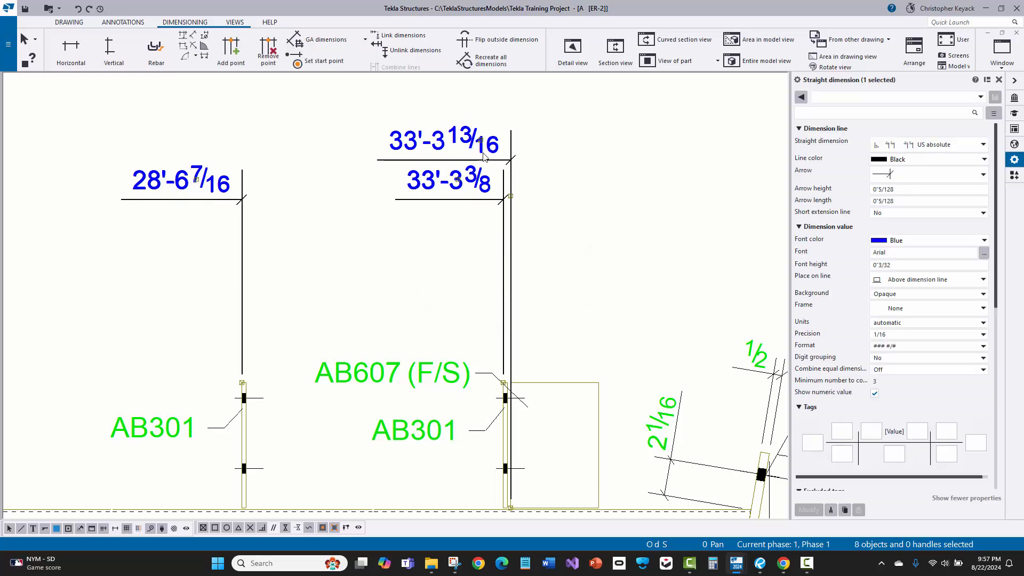
right_click(484, 153)
left_click(528, 277)
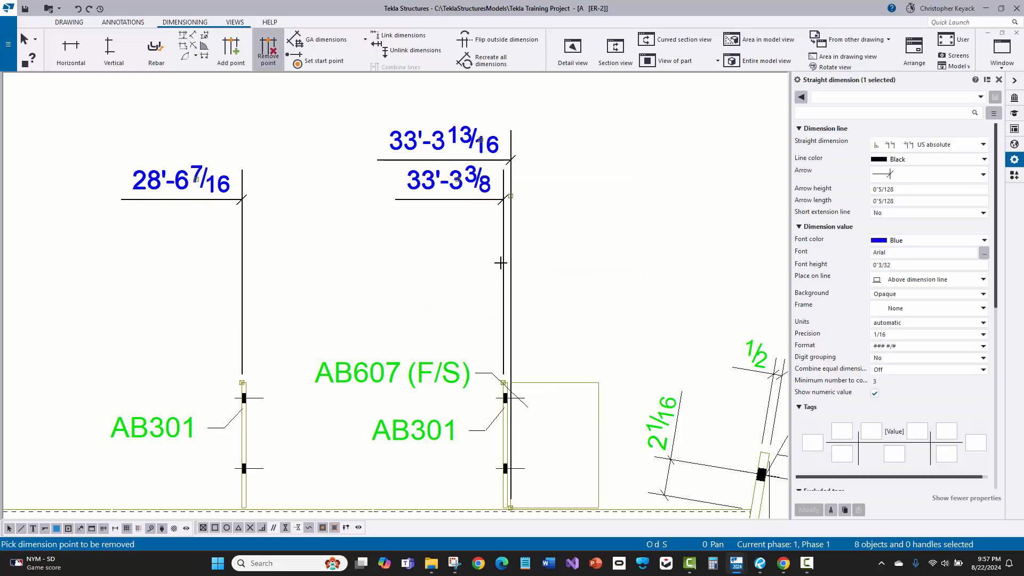
left_click(511, 272)
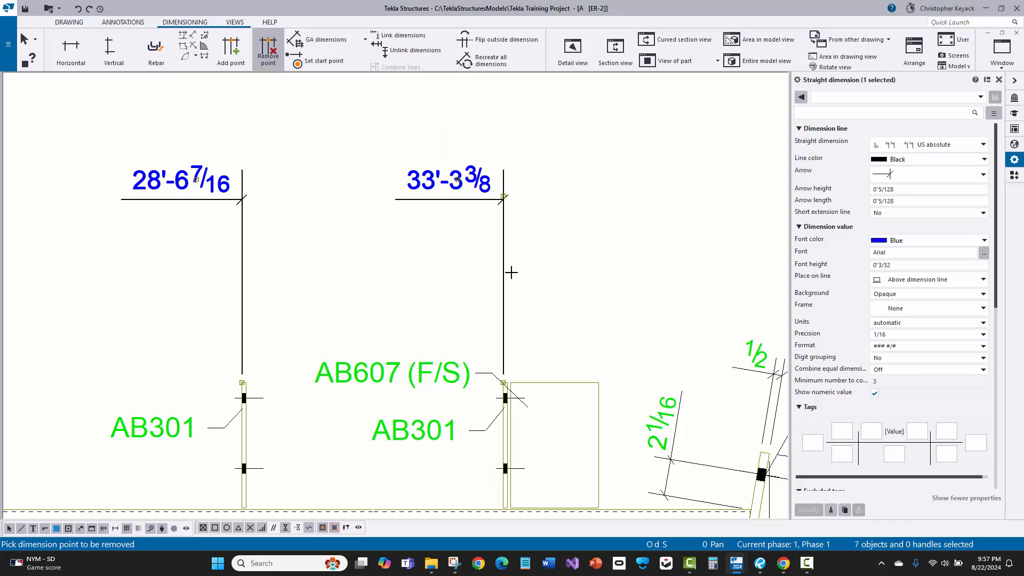
right_click(548, 243)
left_click(570, 248)
left_click(585, 217)
scroll(468, 247, "down", 2)
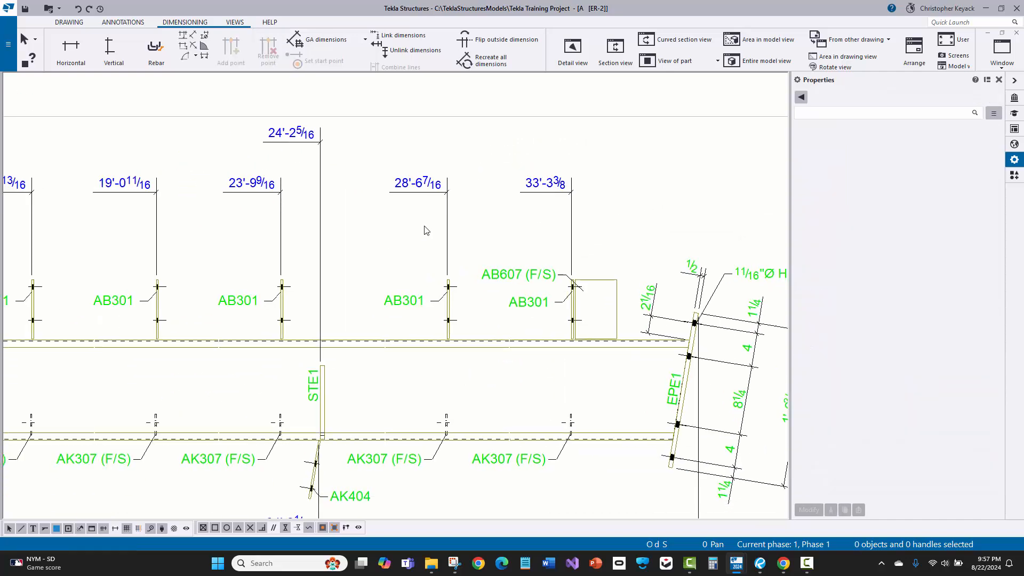
Step: Try adding a dimension point at the upper outer corner of plate AB607 to the absolute dimension line
right_click(430, 182)
left_click(479, 293)
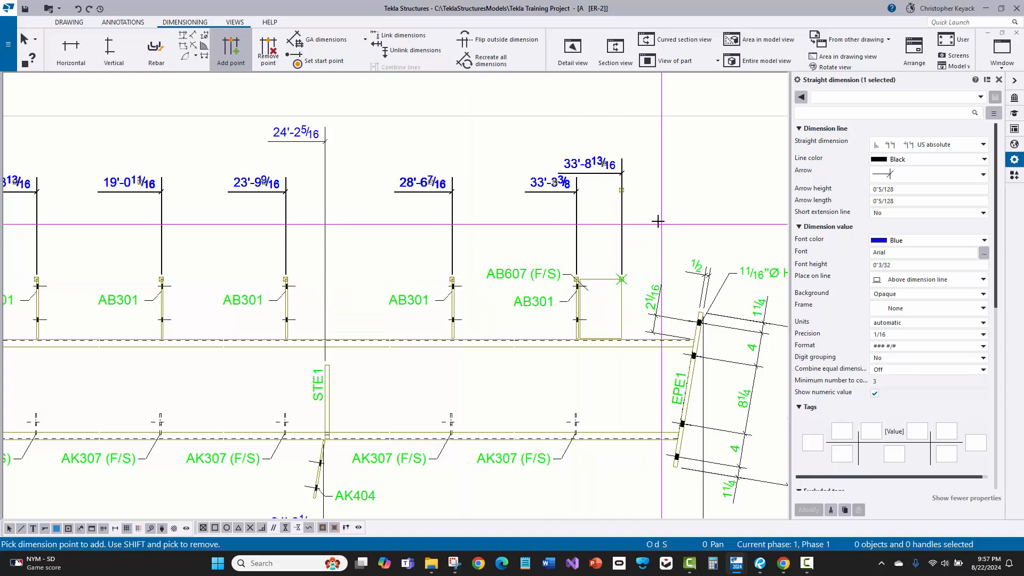
right_click(789, 220)
left_click(816, 226)
Step: Examine the dimensions and part marks along the whole ER-2 rafter, including the overall sheet layout
mouse_move(329, 208)
middle_mouse_down()
mouse_move(352, 185)
mouse_move(464, 160)
middle_mouse_up()
scroll(464, 160, "down", 2)
left_click(455, 132)
middle_click_drag(268, 204, 464, 195)
left_click(292, 185)
scroll(270, 201, "down", 3)
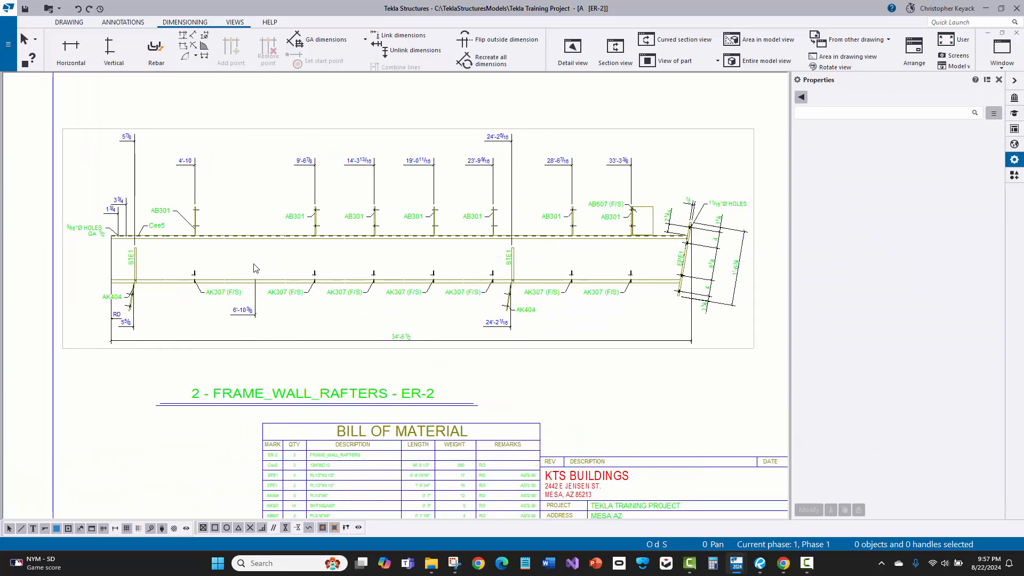
scroll(187, 245, "up", 2)
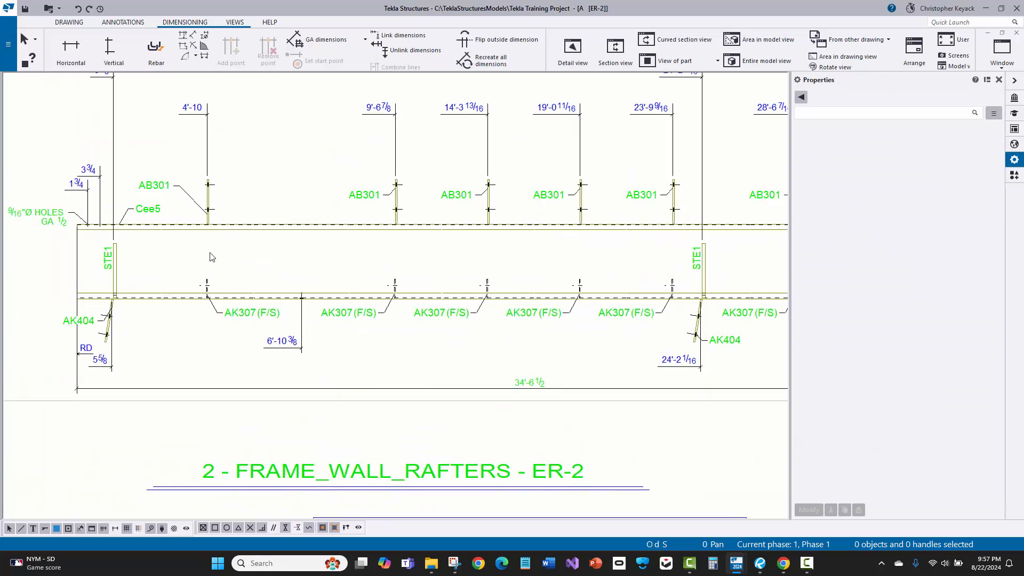
scroll(212, 258, "down", 3)
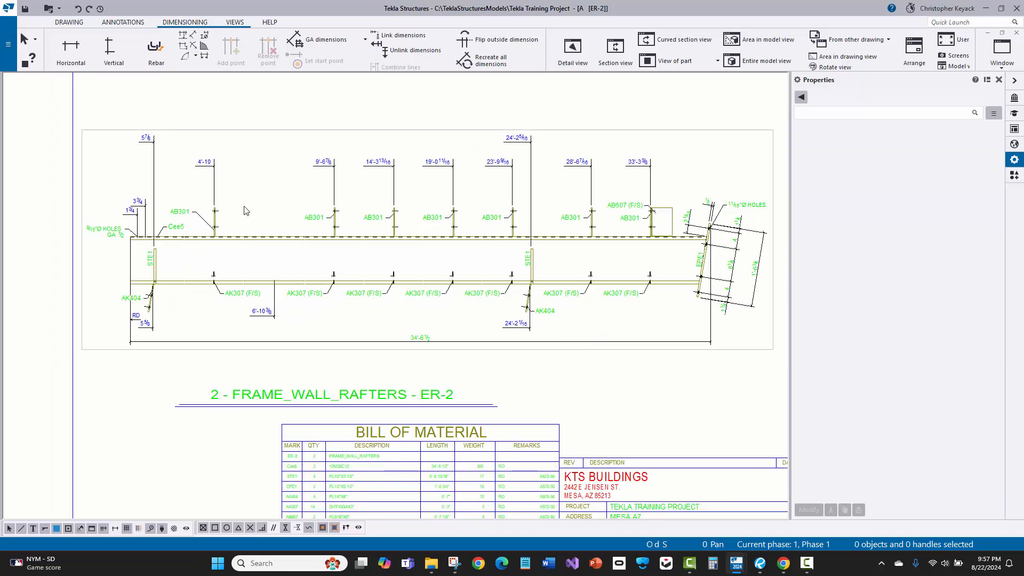
scroll(243, 213, "down", 1)
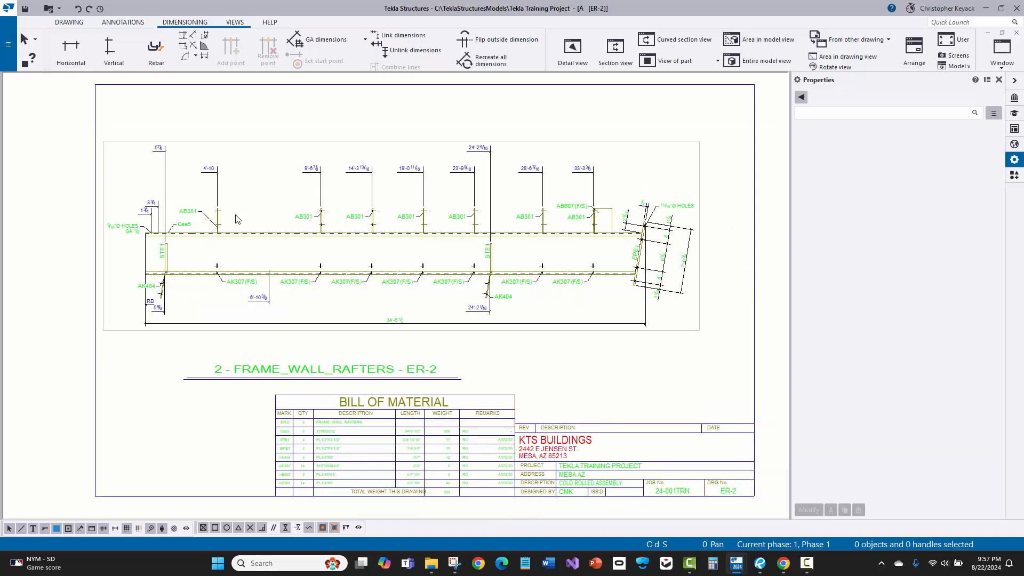
middle_click_drag(238, 216, 284, 218)
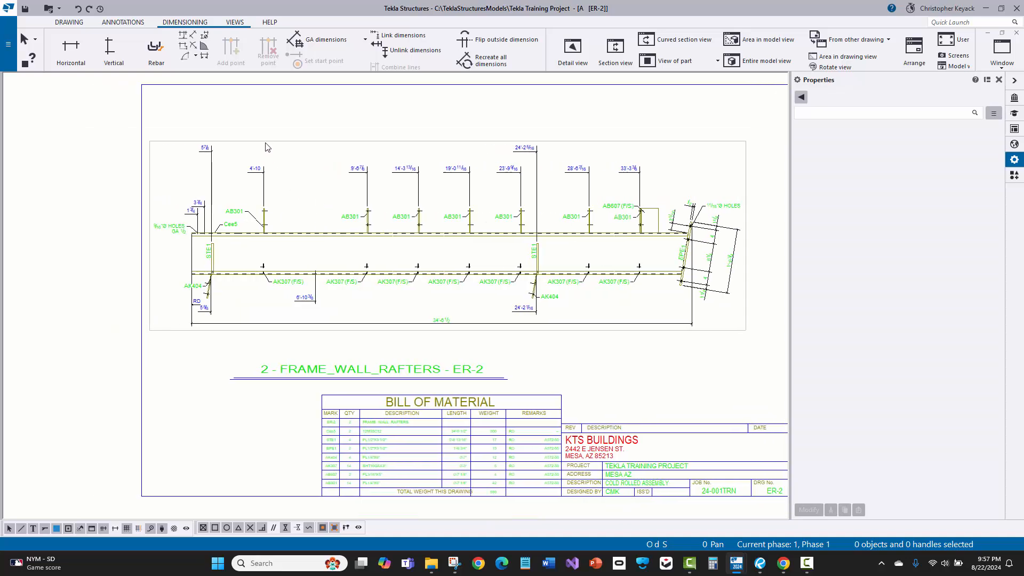
Step: Review the saved settings available in the assembly drawing properties and close them without changes
double_click(307, 121)
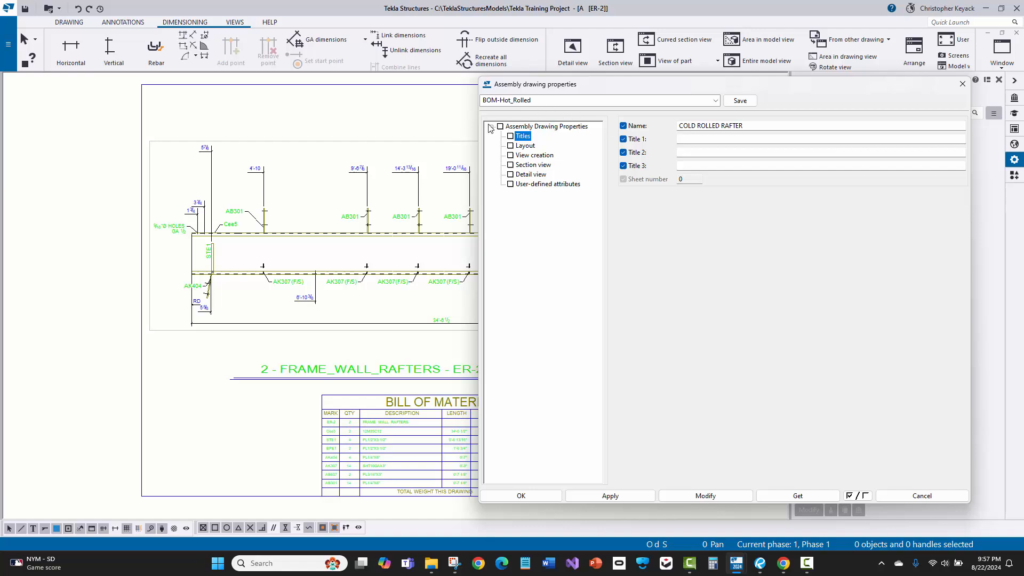
left_click(684, 100)
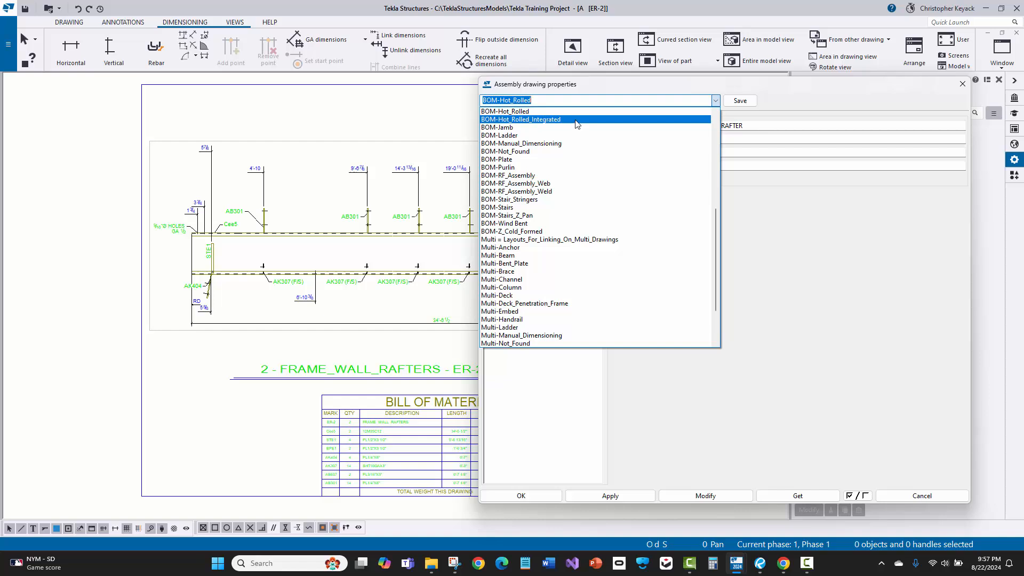
left_click(715, 100)
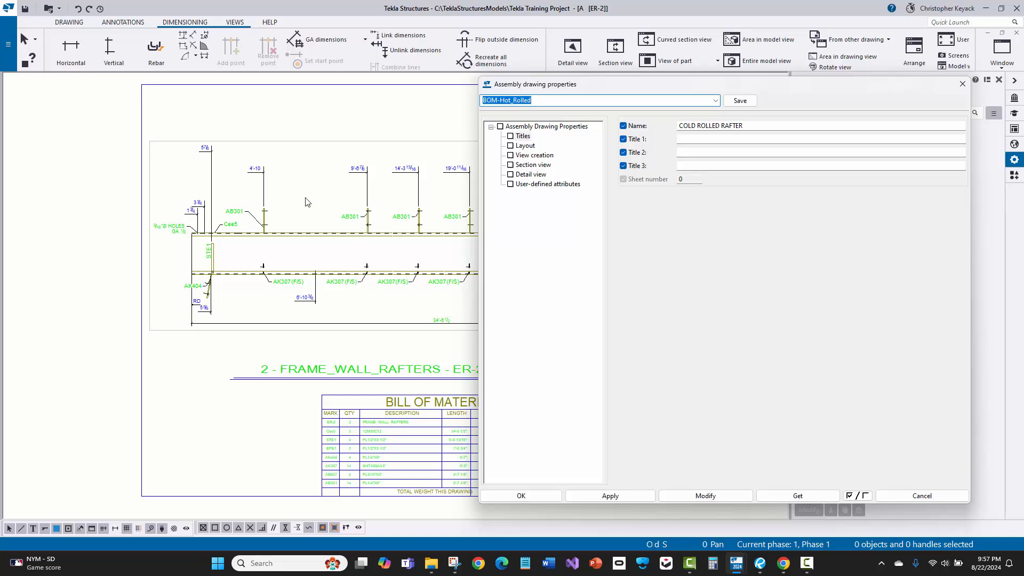
left_click(922, 495)
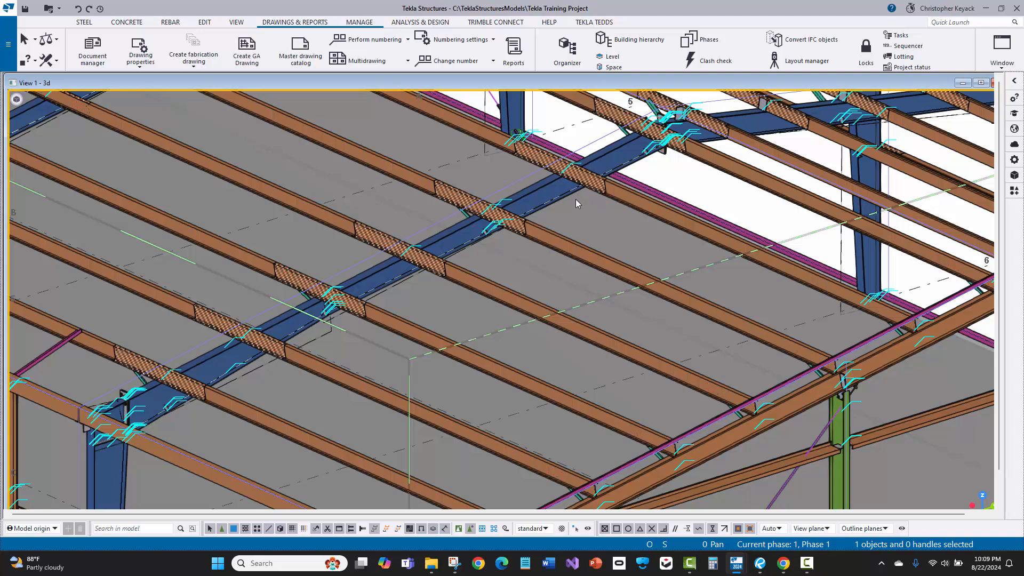
Step: Select the rigid frame rafter's upper web plate in the 3D model and filter the document manager to its drawings
left_click(544, 196)
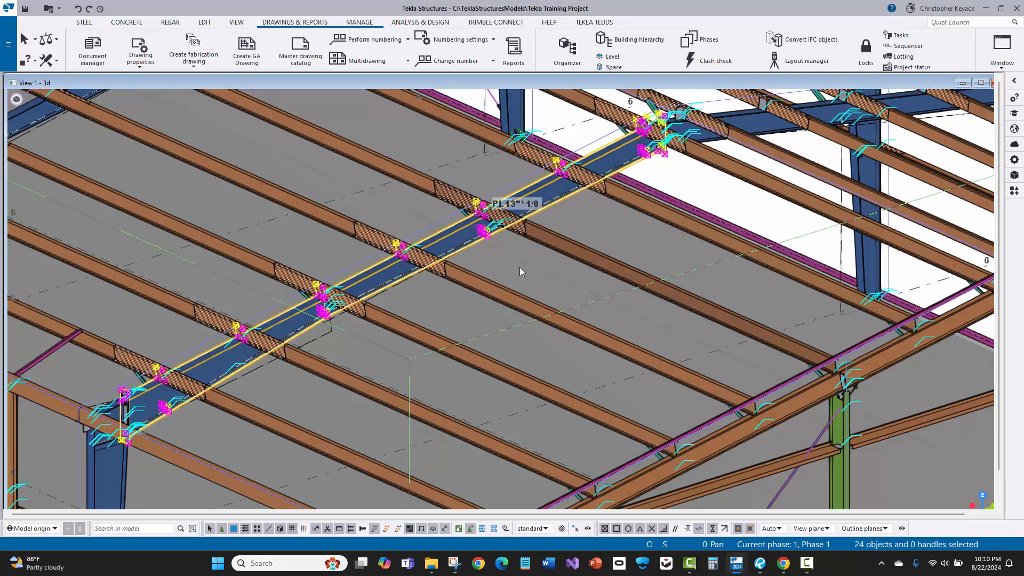
left_click(693, 175)
left_click(620, 157)
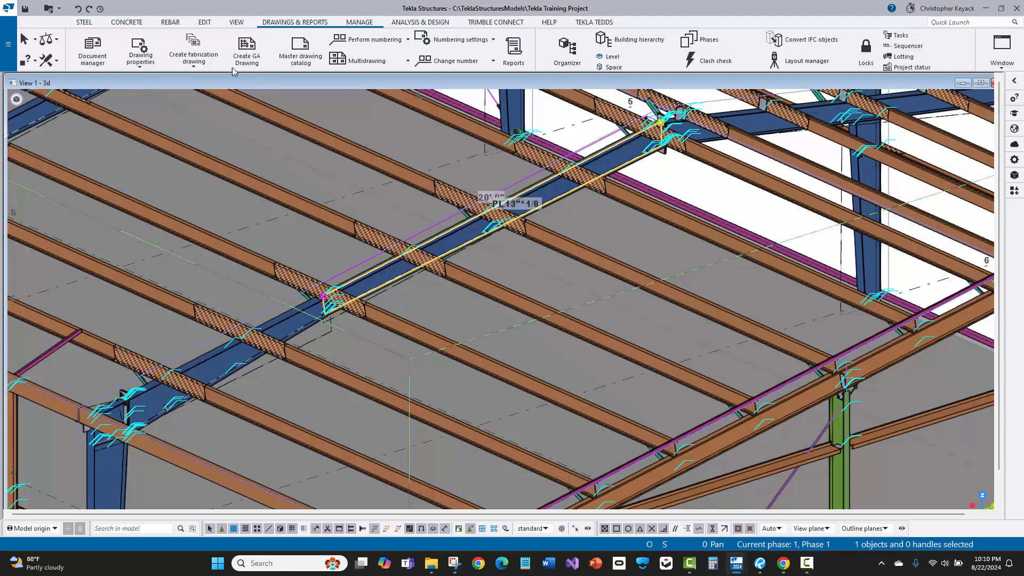
left_click(93, 50)
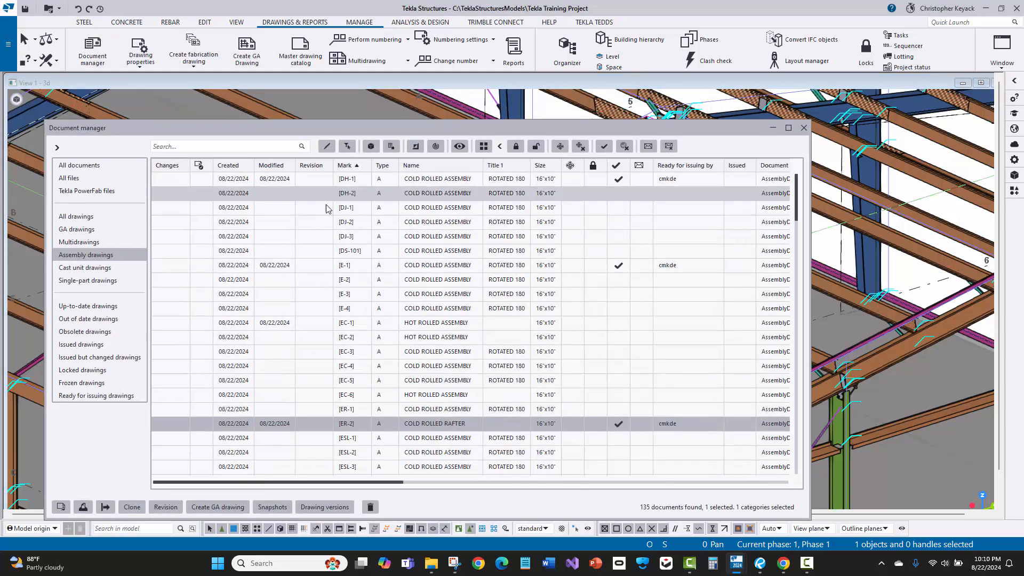
left_click(395, 146)
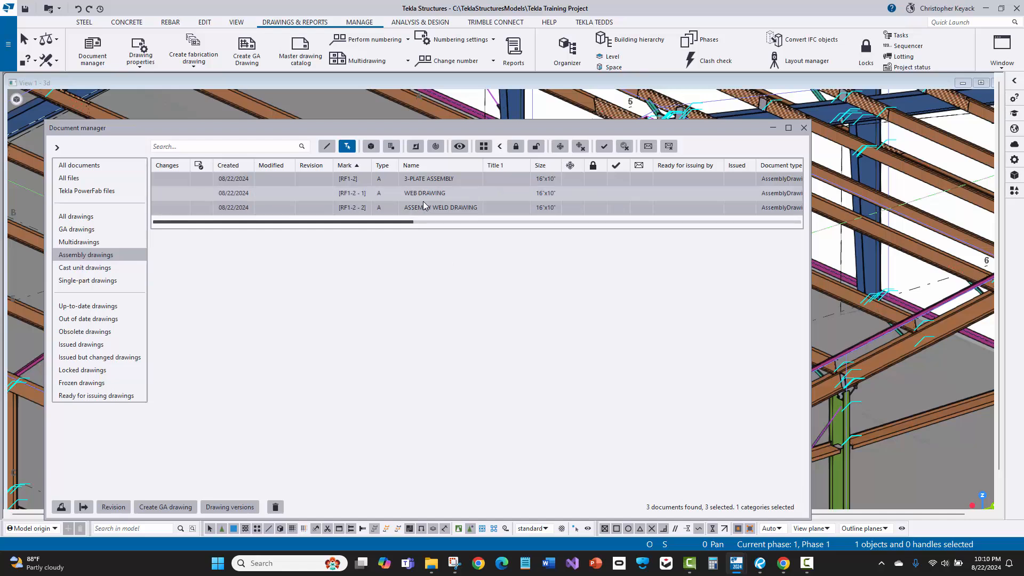
Step: Open the 3-PLATE ASSEMBLY drawing RF1-2 and minimize the document manager
left_click(452, 179)
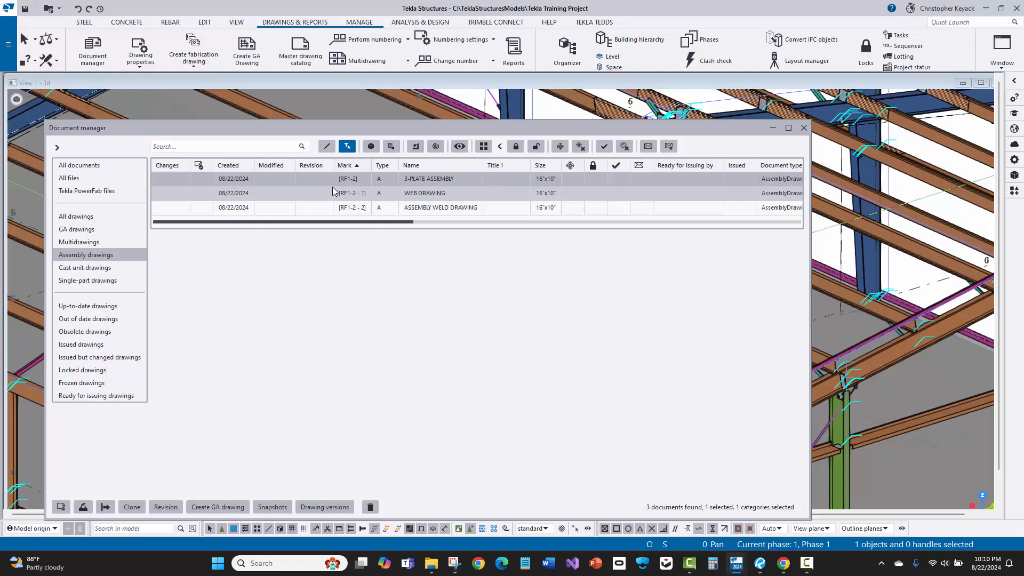
double_click(398, 182)
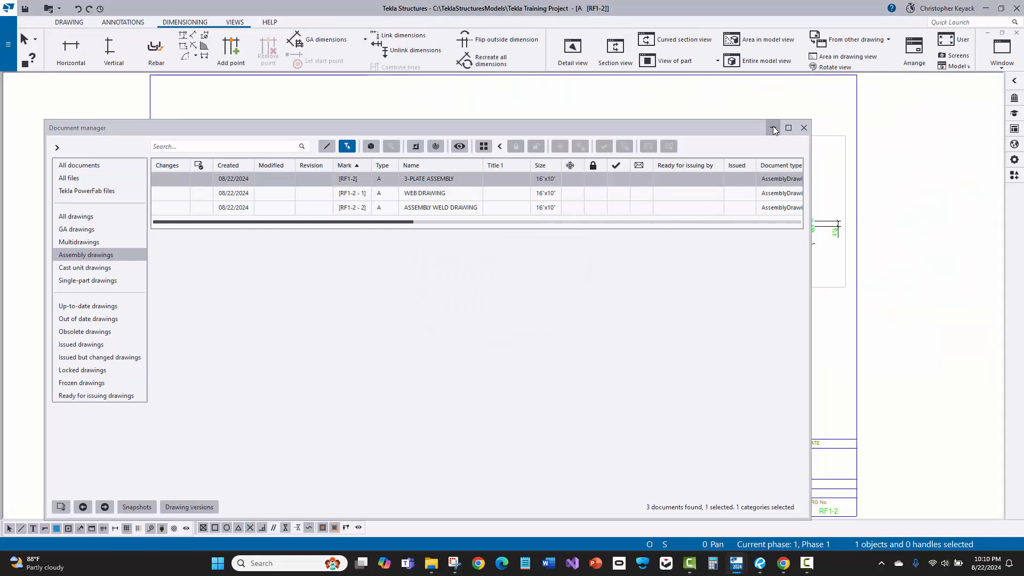
left_click(774, 128)
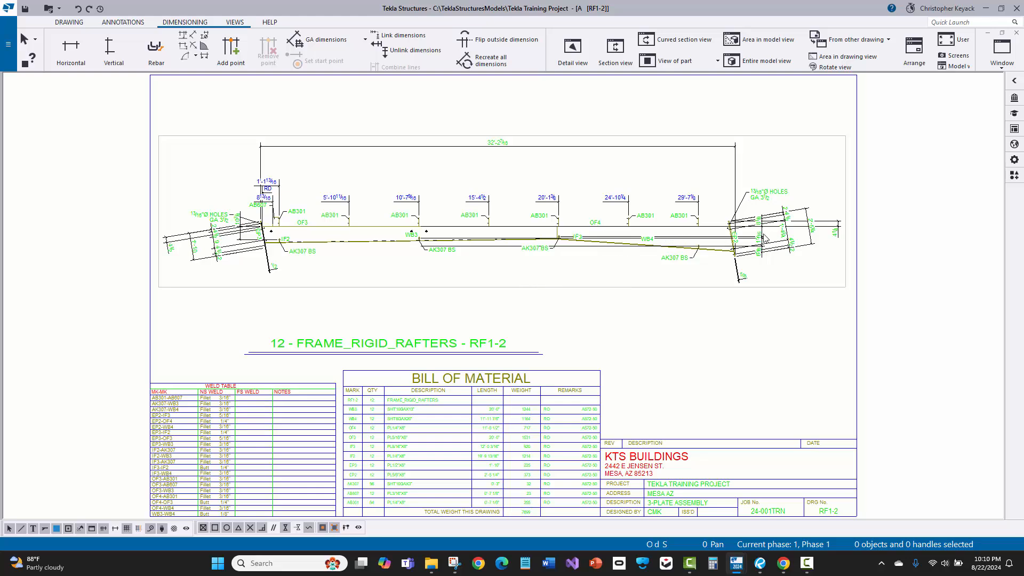
Step: Move the vertical web dimension line from end plate EP2 to beside the middle AK307 BS clip near mark IF3
scroll(765, 239, "up", 3)
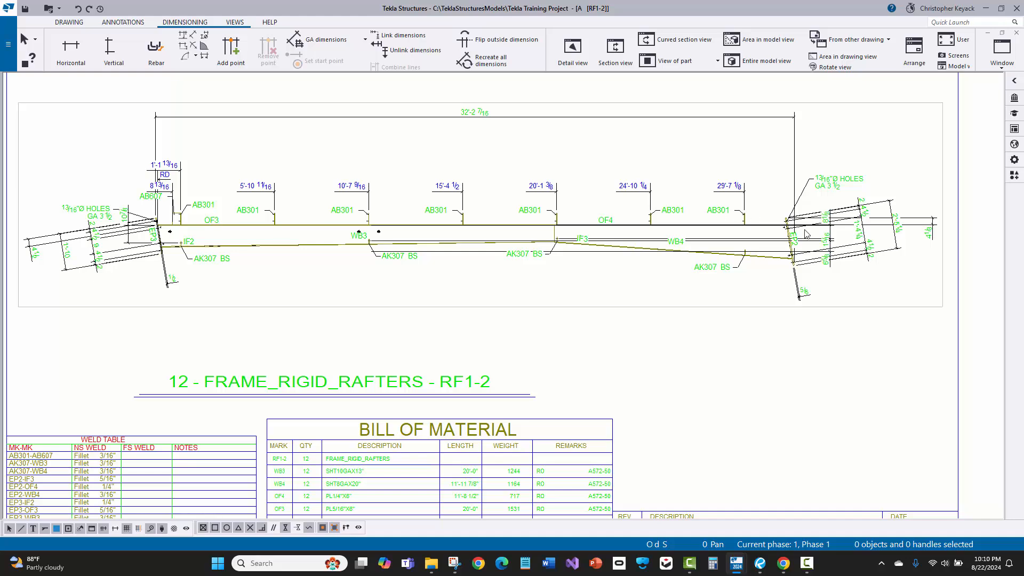
scroll(805, 234, "up", 1)
left_click(719, 247)
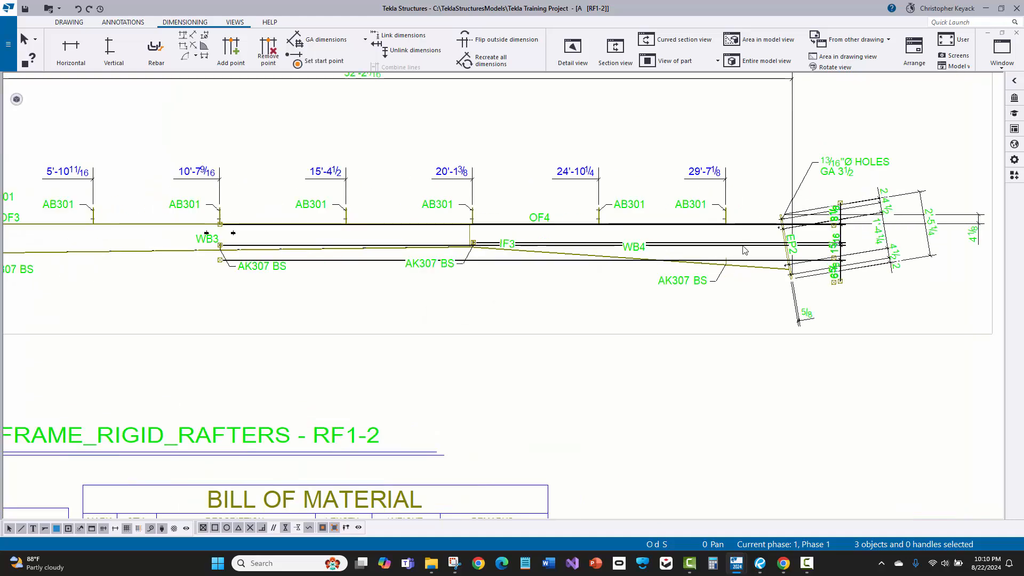
left_click_drag(749, 245, 442, 291)
scroll(494, 245, "up", 3)
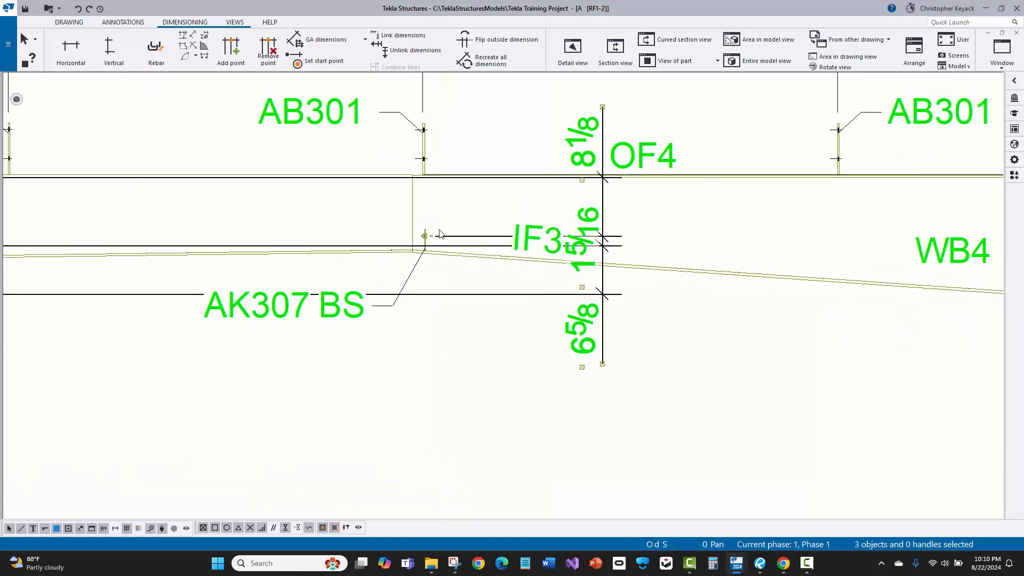
scroll(496, 256, "down", 2)
scroll(448, 248, "up", 2)
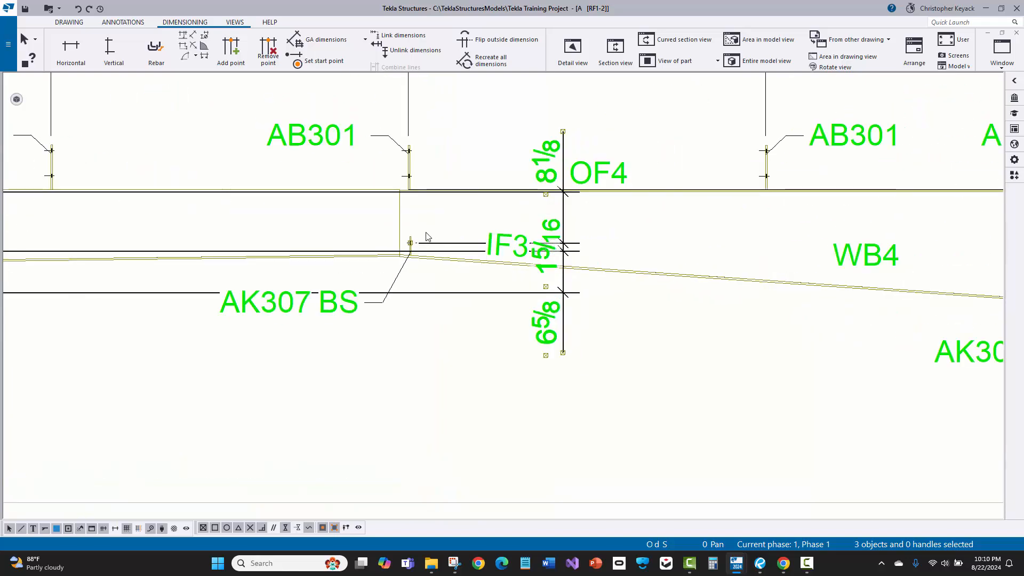
scroll(463, 277, "down", 2)
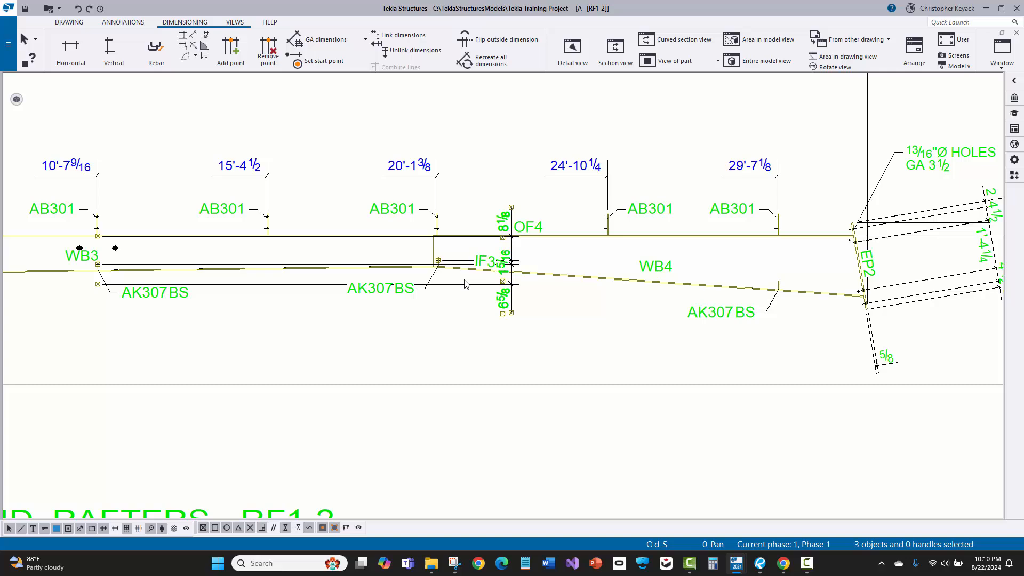
Step: Examine the vertical web dimension and its extension lines around the middle AK307 BS clip near mark IF3
left_click(455, 329)
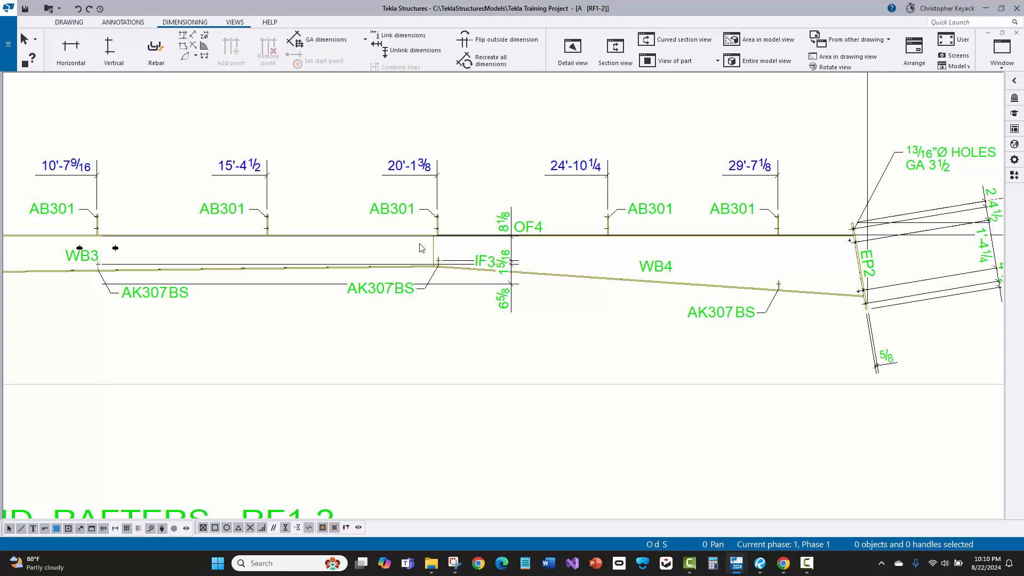
scroll(424, 244, "up", 2)
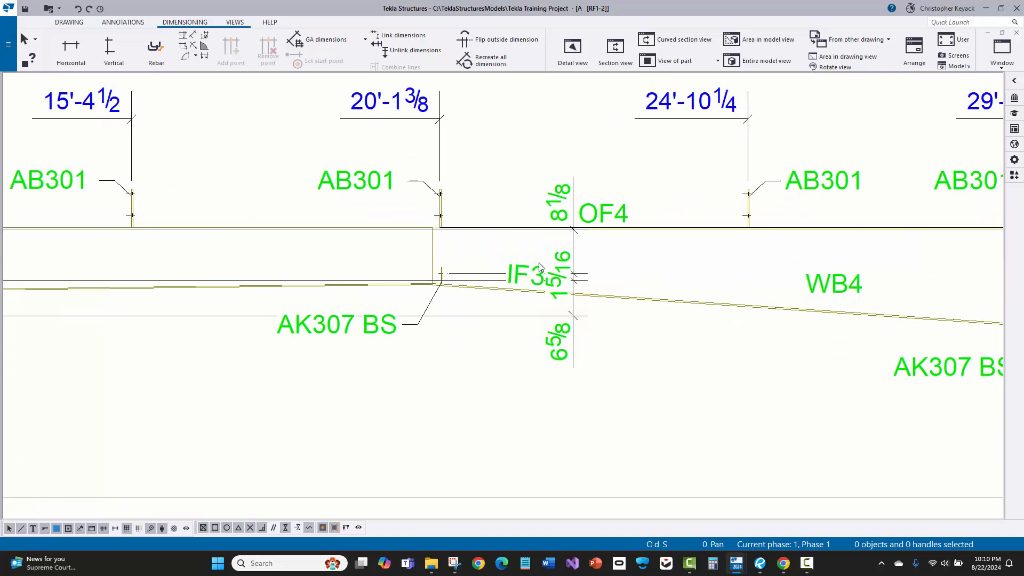
scroll(546, 247, "down", 2)
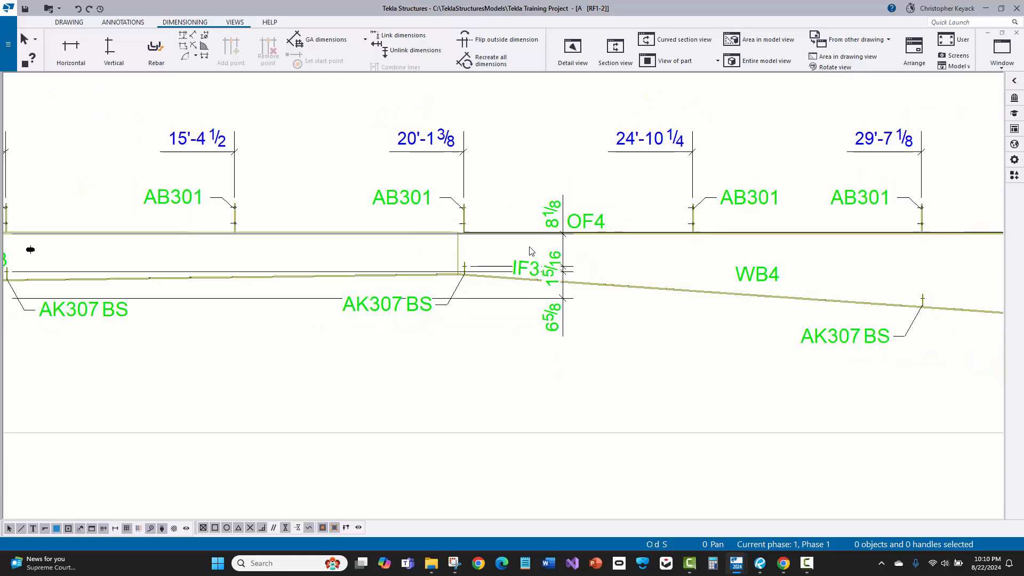
scroll(548, 247, "up", 1)
scroll(547, 243, "up", 1)
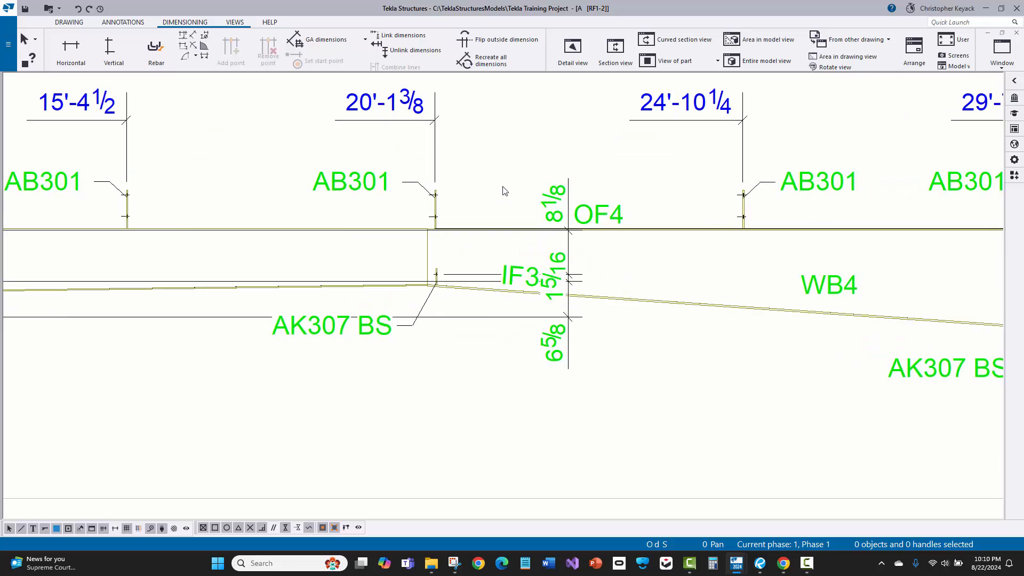
scroll(431, 231, "up", 3)
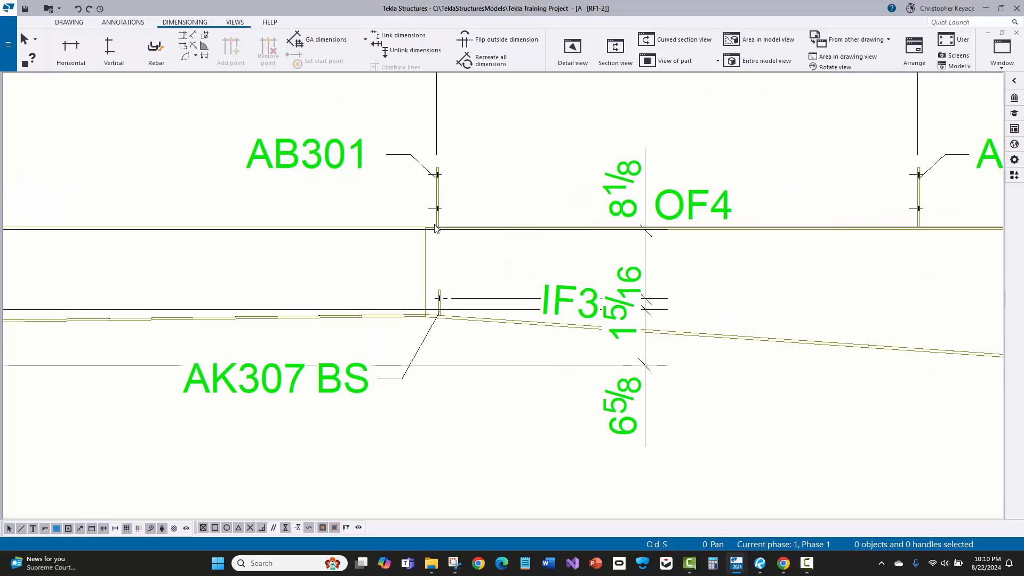
scroll(458, 228, "down", 10)
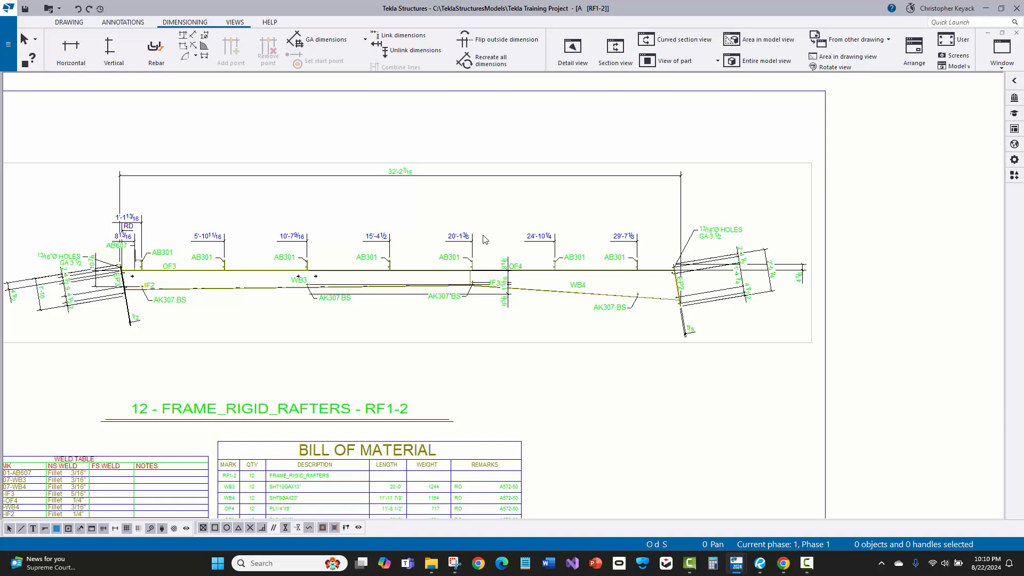
Step: Open the dimensioning rules of the front view's RF_Assembly_Main view properties from the assembly drawing properties
double_click(516, 208)
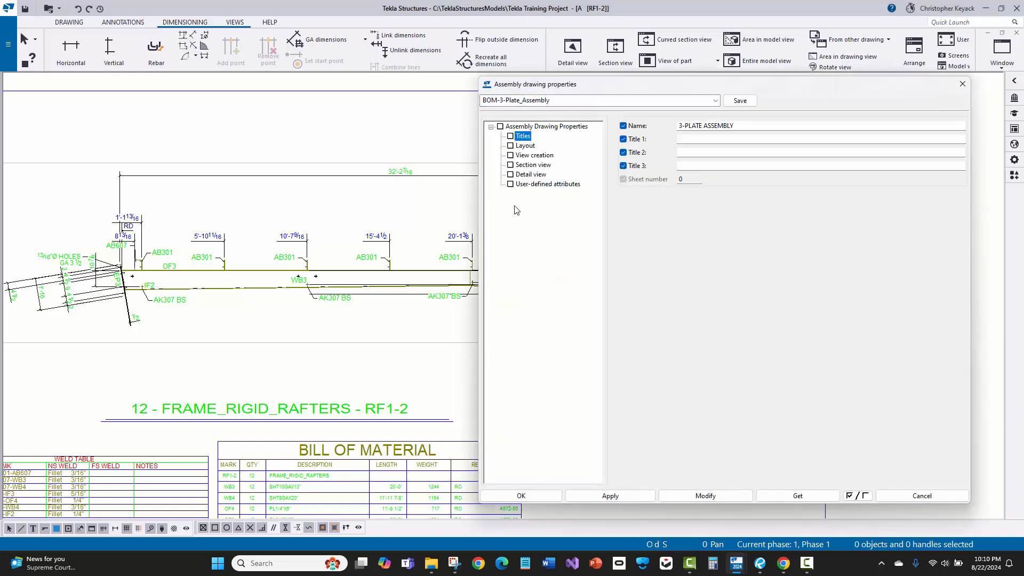
left_click(535, 155)
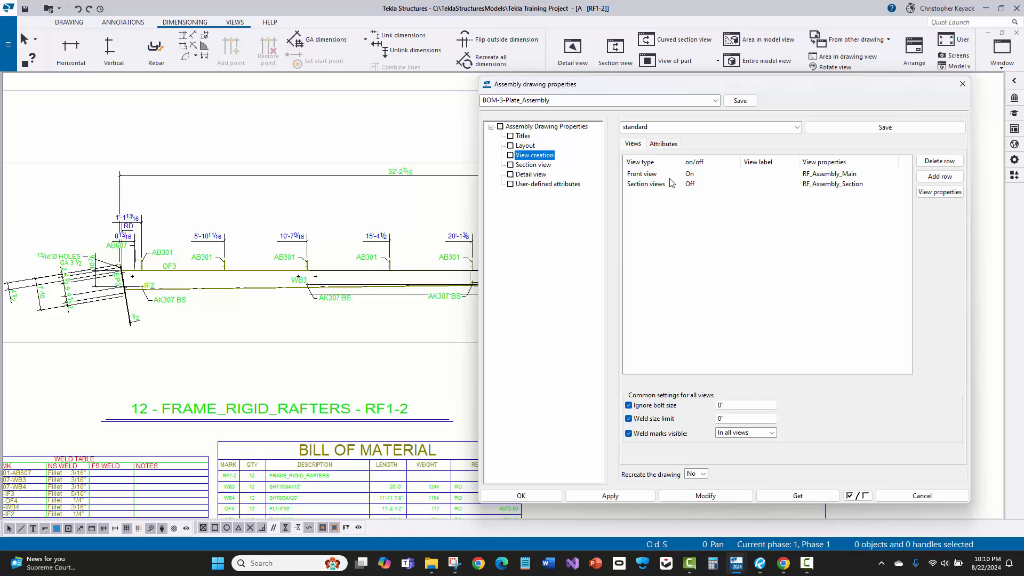
left_click(812, 176)
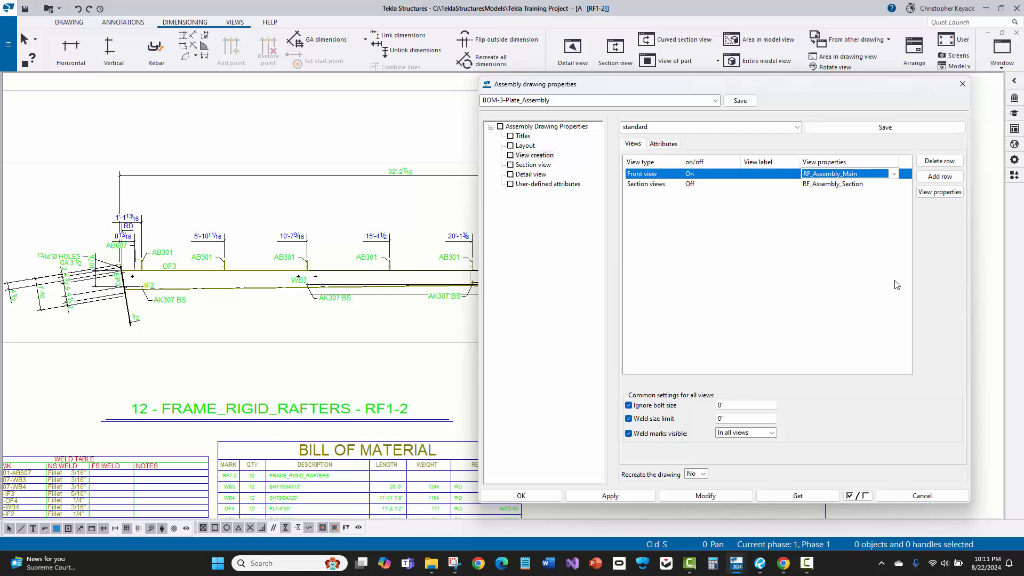
left_click(939, 194)
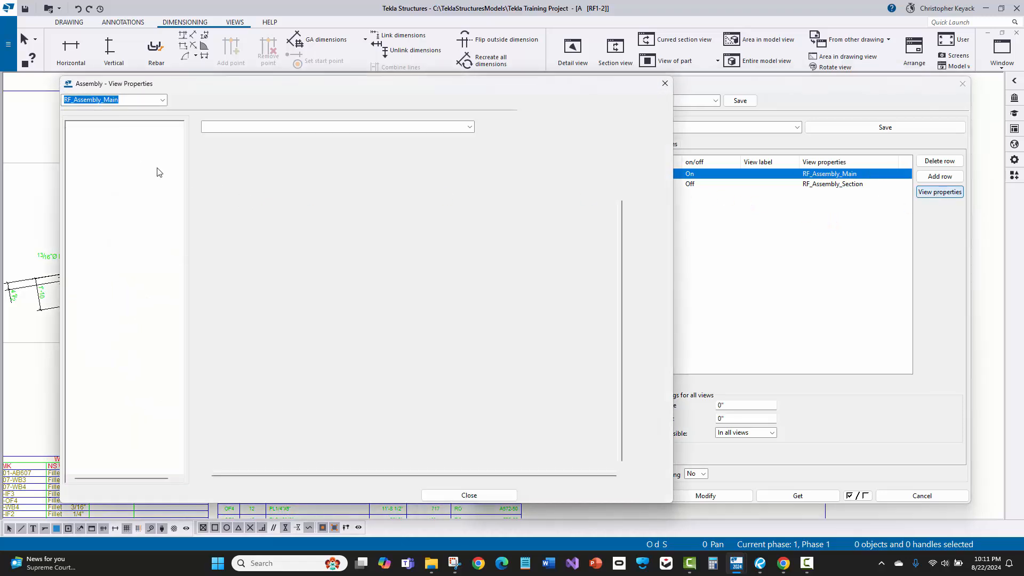
left_click(117, 146)
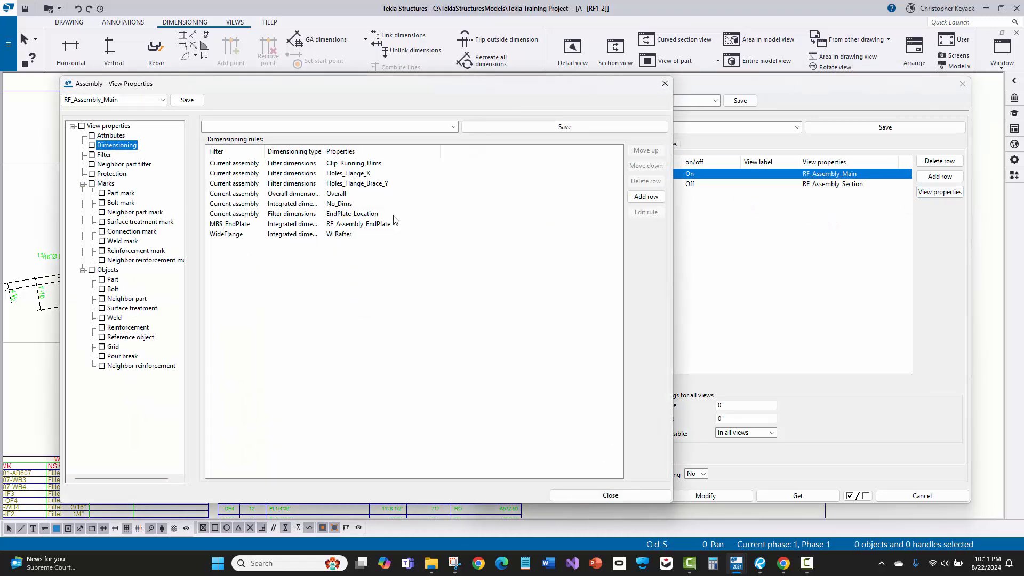
Step: Delete the Holes_Flange_Brace_Y dimensioning rule, save the RF_Assembly_Main view properties and close them
left_click(358, 186)
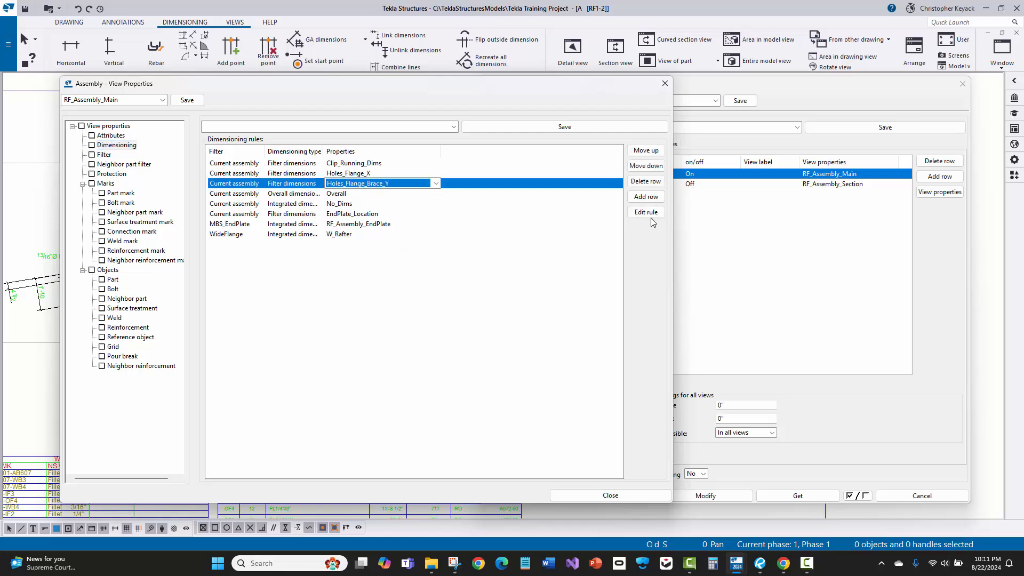
left_click(651, 181)
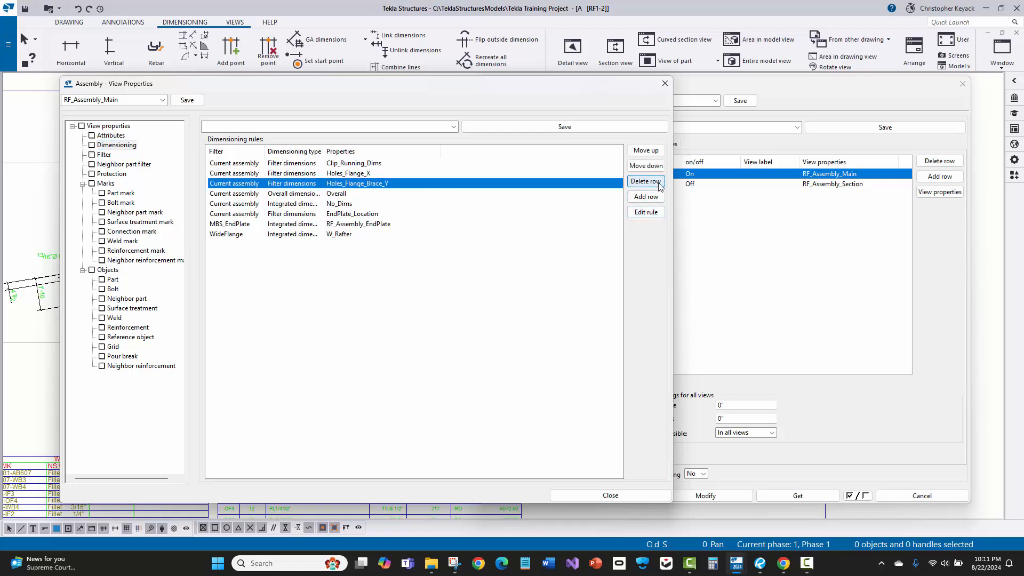
left_click(659, 184)
left_click(193, 102)
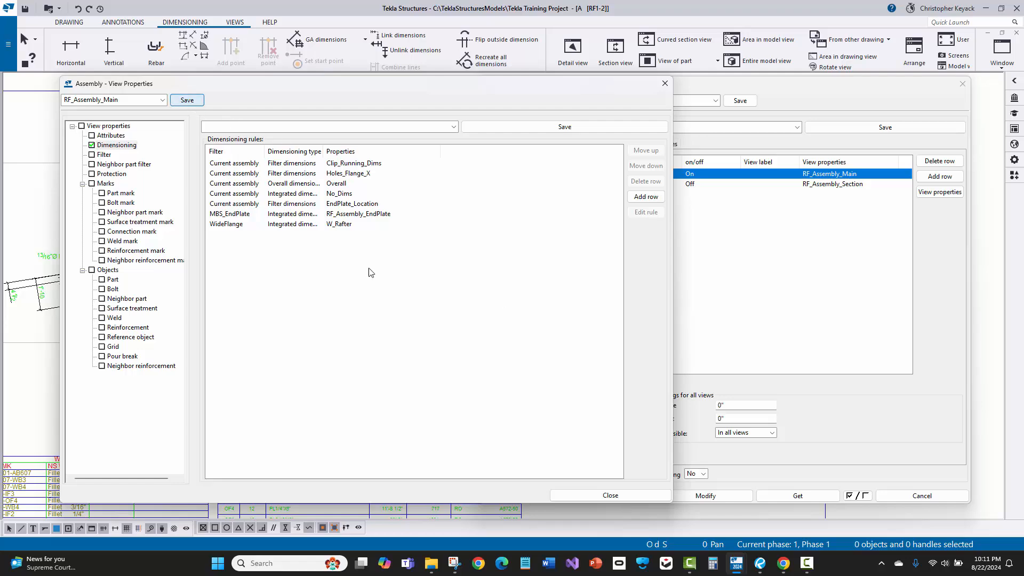
left_click(622, 496)
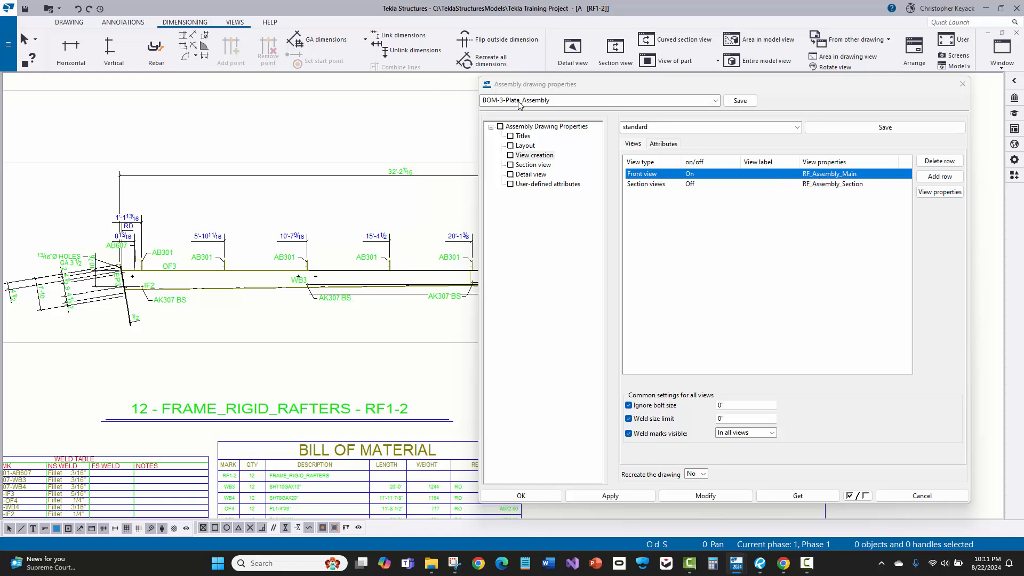
Step: Set Recreate the drawing to Yes, modify drawing RF1-2 with it and close the assembly drawing properties
left_click(700, 473)
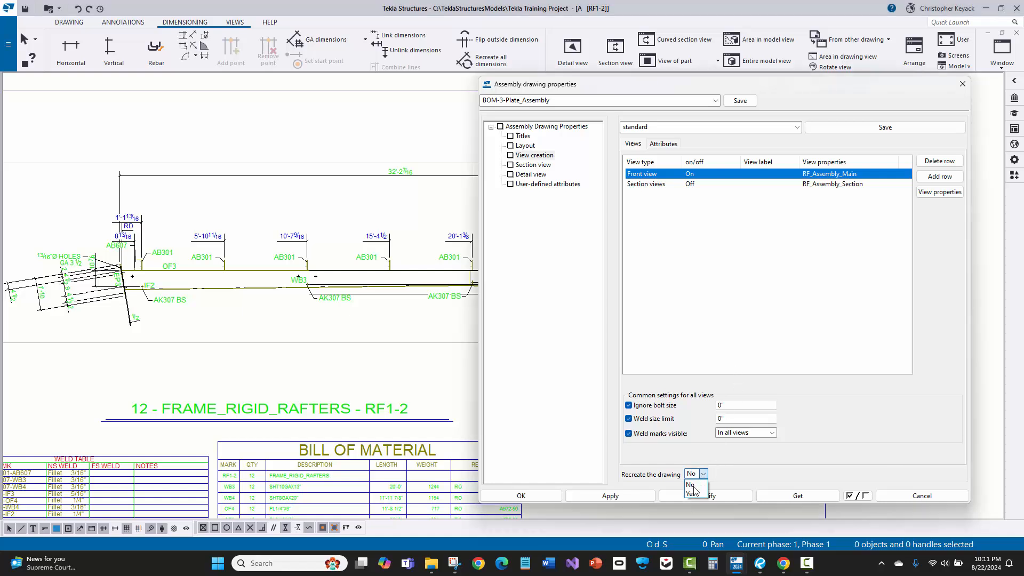
left_click(694, 491)
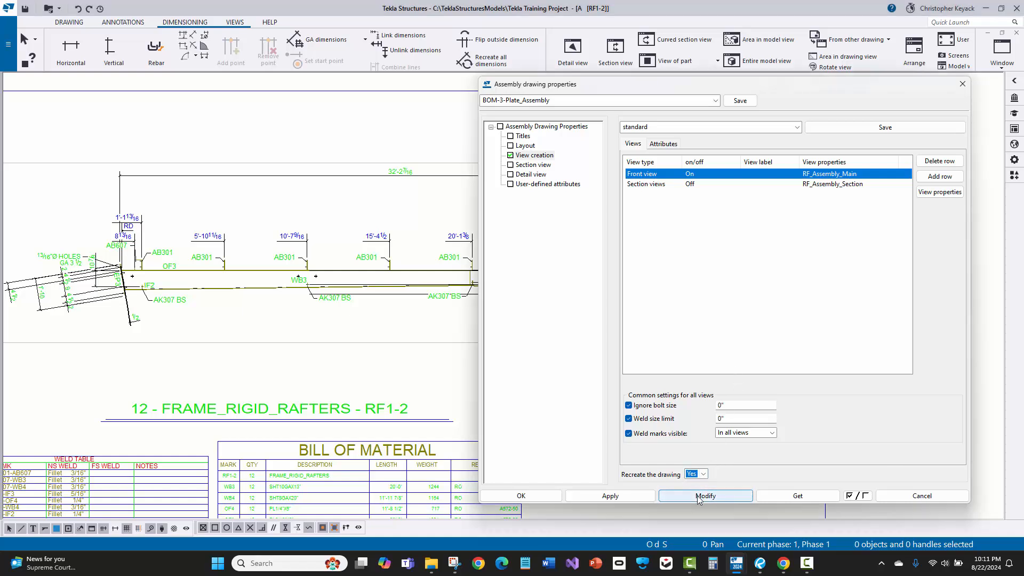
left_click(693, 496)
left_click(488, 294)
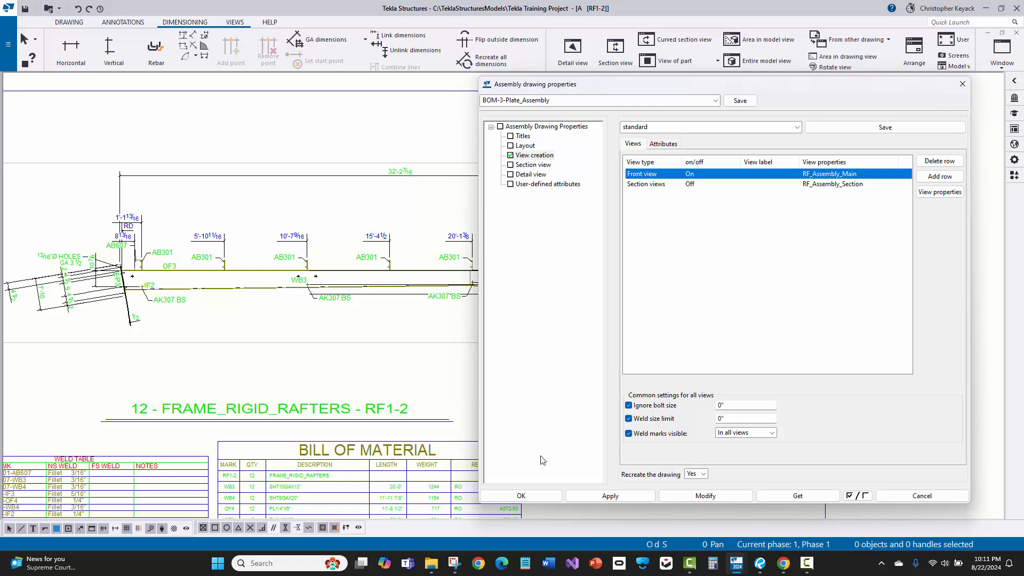
left_click(549, 495)
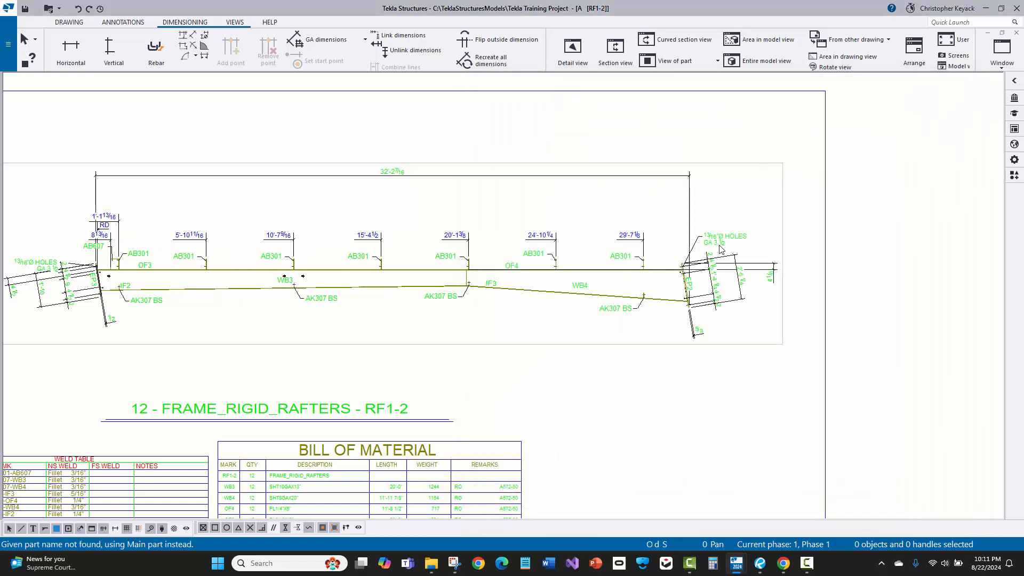
Step: Examine the regenerated dimensions and marks along the rafter, from end plate EP2 to end plate EP3
scroll(592, 266, "up", 1)
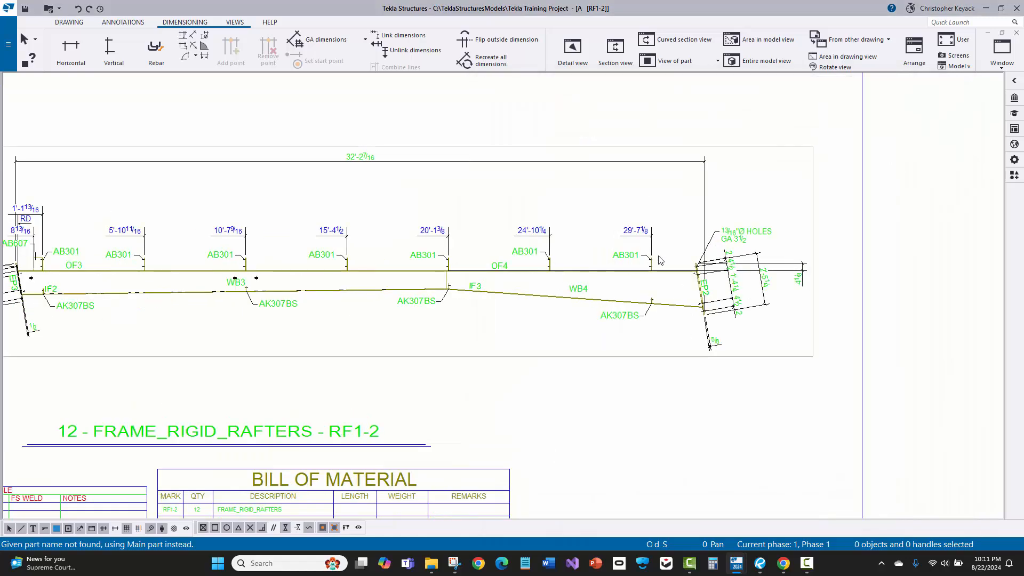
scroll(780, 275, "up", 2)
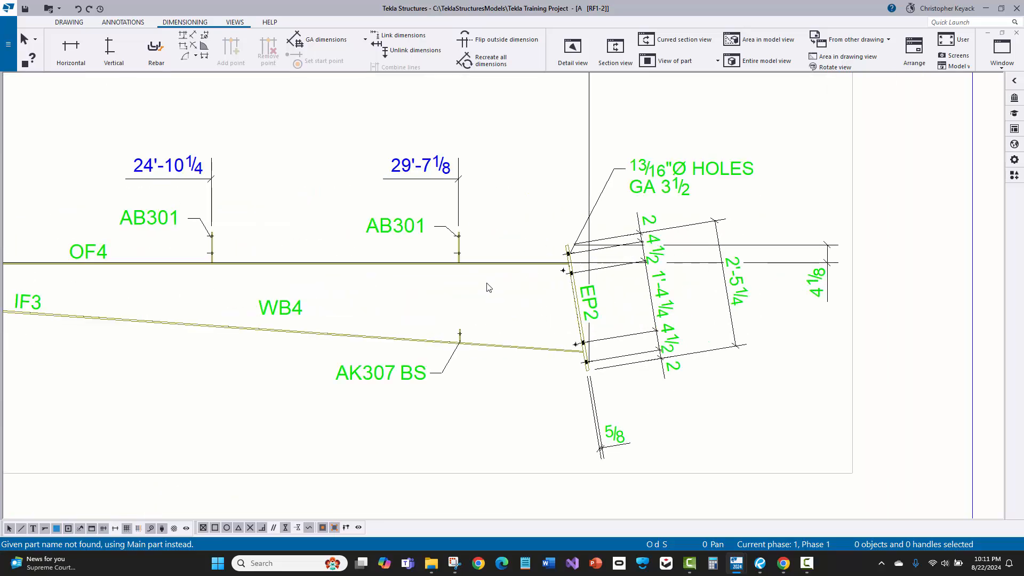
scroll(529, 291, "up", 2)
scroll(588, 270, "down", 5)
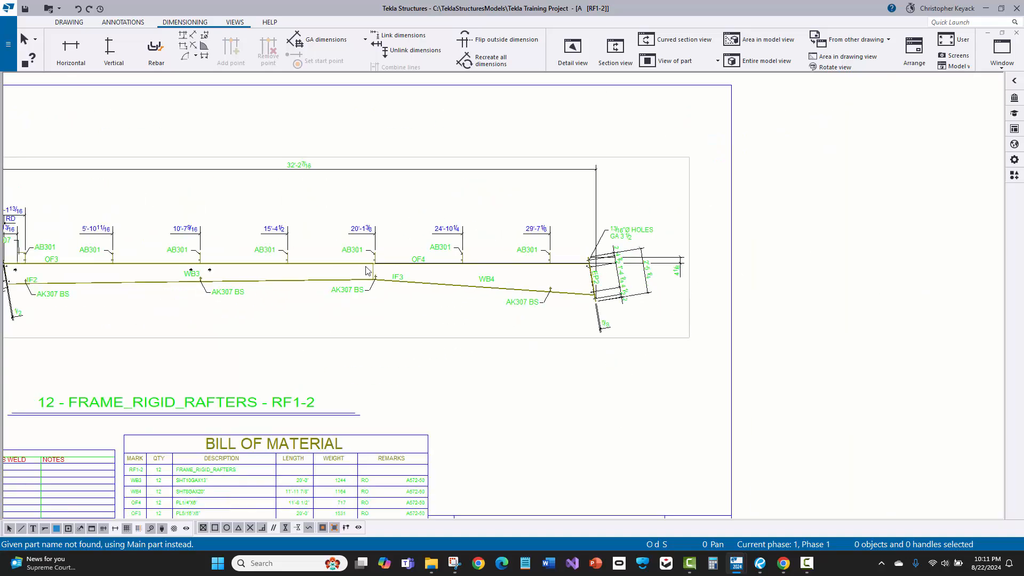
middle_click_drag(94, 251, 407, 249)
scroll(414, 258, "up", 3)
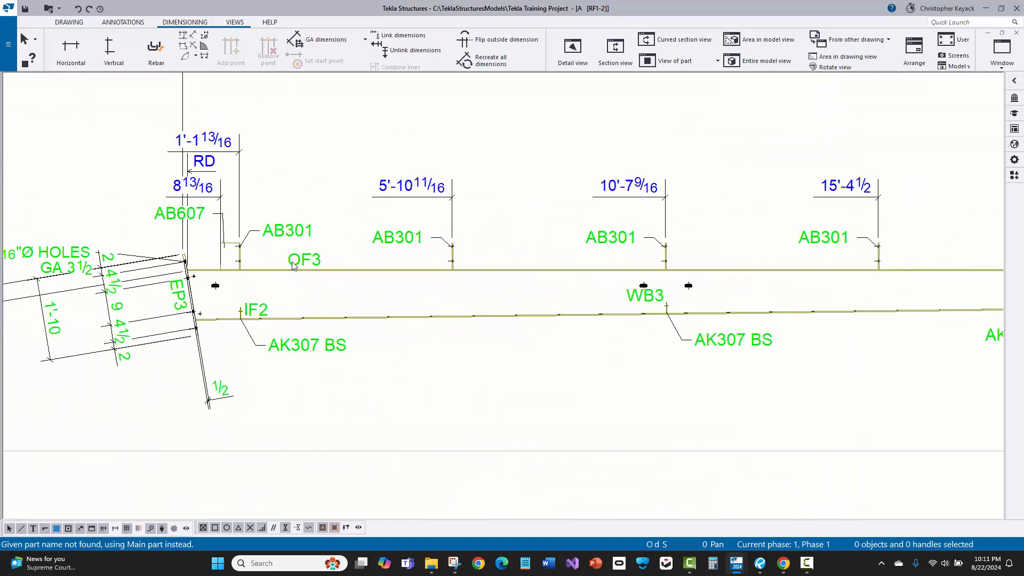
scroll(315, 266, "up", 3)
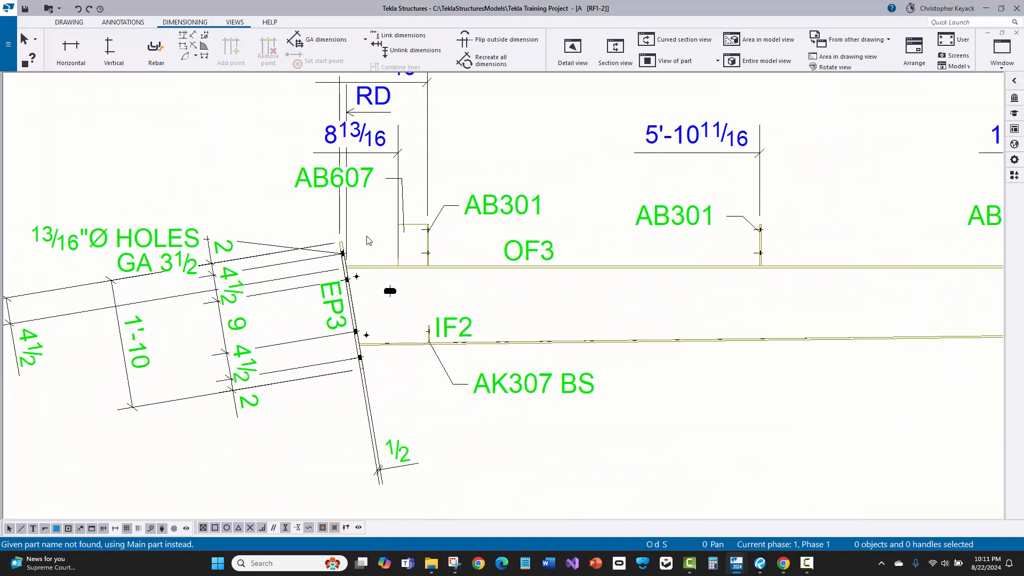
scroll(365, 256, "down", 1)
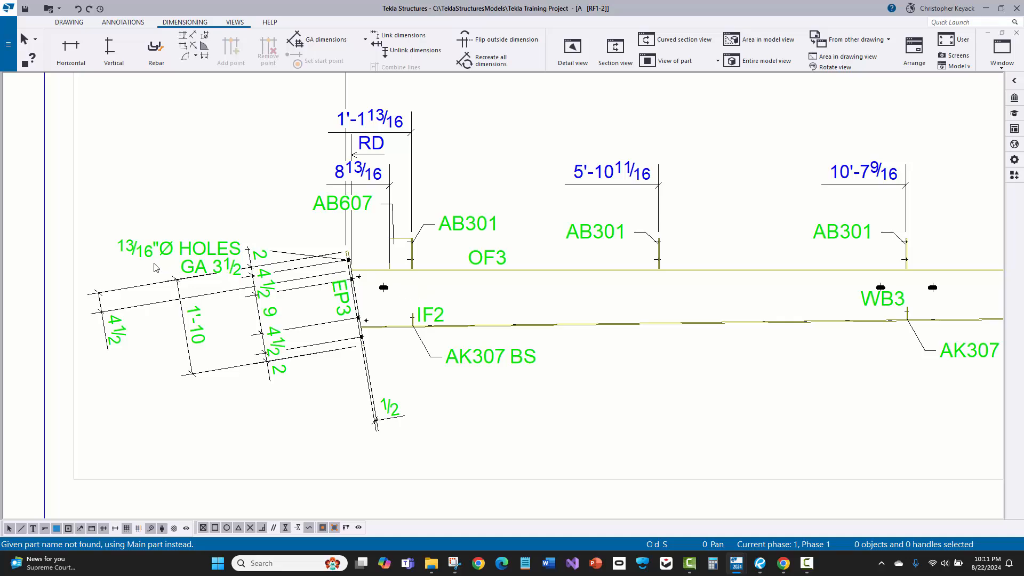
Step: Move the outermost 4 1/2 dimension of end plate EP3 to the plate's rafter side and flip its outside dimension text
left_click(124, 310)
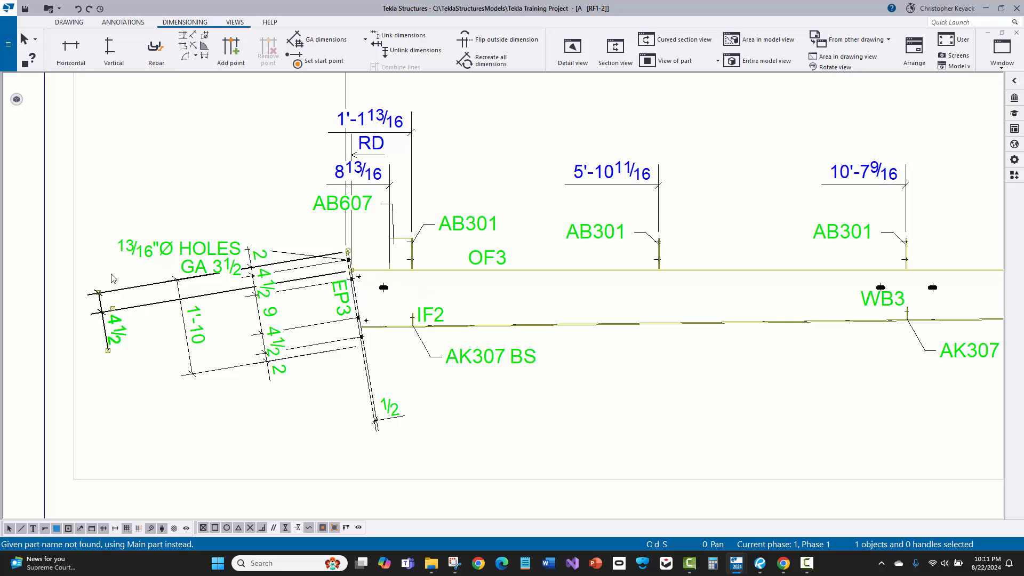
scroll(114, 276, "up", 2)
left_click_drag(136, 335, 563, 271)
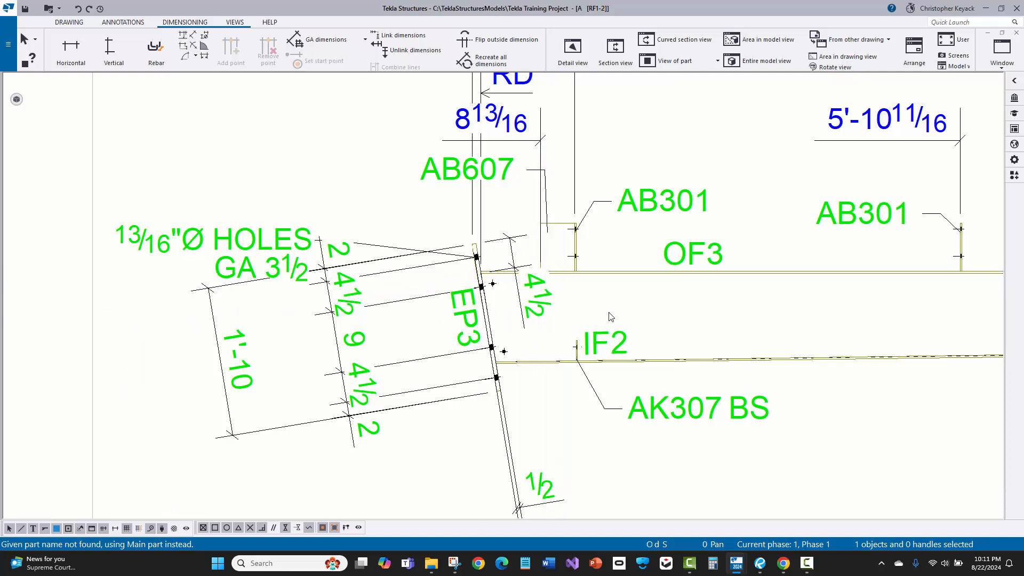
right_click(555, 291)
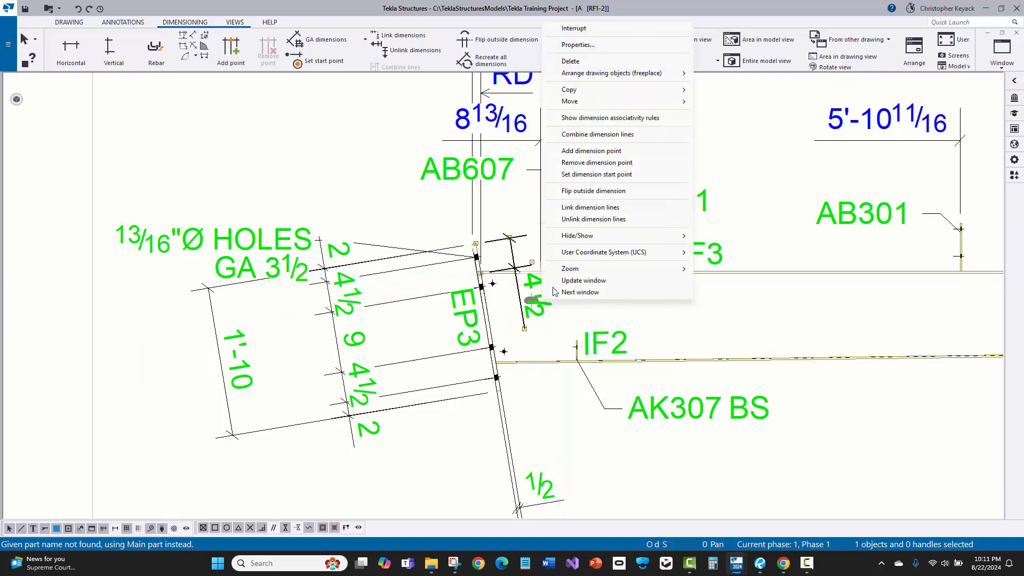
left_click(593, 191)
Step: Move the AB607 part mark clear of the end dimensions, to just above the first AB301 mark
left_click(437, 219)
middle_click_drag(423, 194, 414, 247)
left_click_drag(435, 220, 633, 173)
scroll(419, 183, "down", 3)
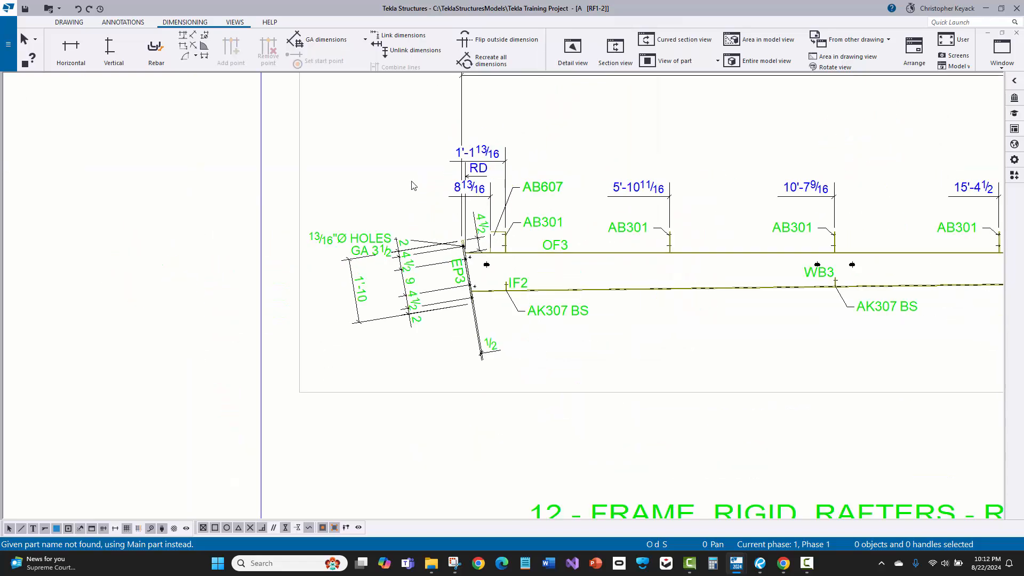
scroll(375, 253, "down", 2)
scroll(374, 253, "down", 1)
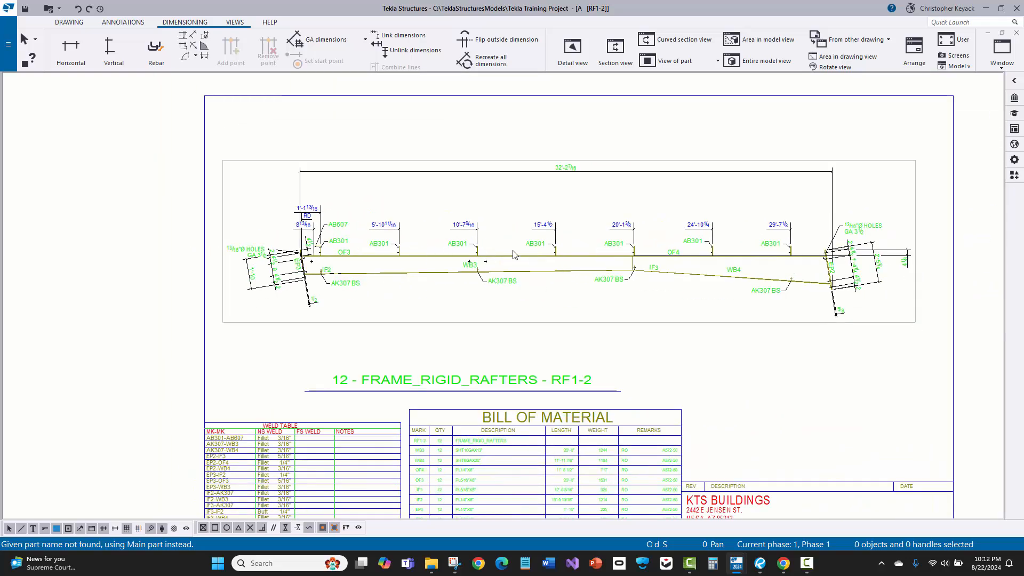
Step: Change the layout's drawing size to Assembly11x17 (16x10) and modify drawing RF1-2 to drop the weld table
middle_click_drag(514, 309, 482, 245)
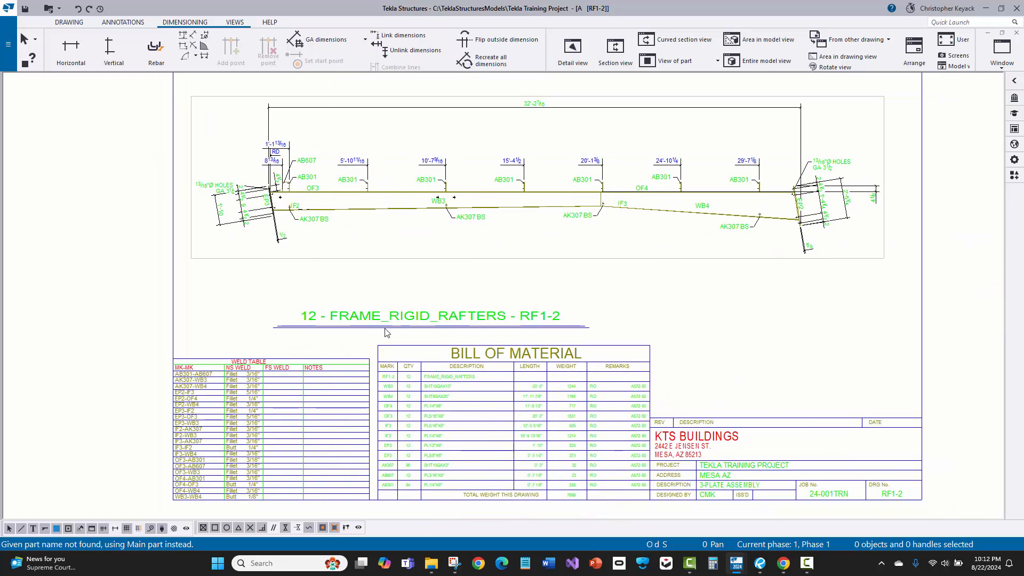
double_click(365, 288)
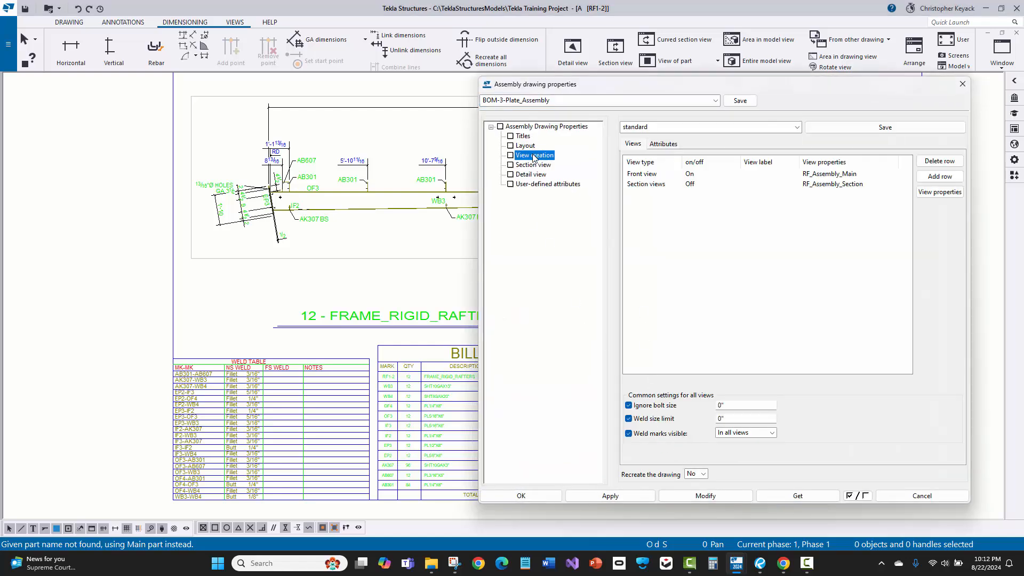
left_click(525, 146)
left_click(742, 226)
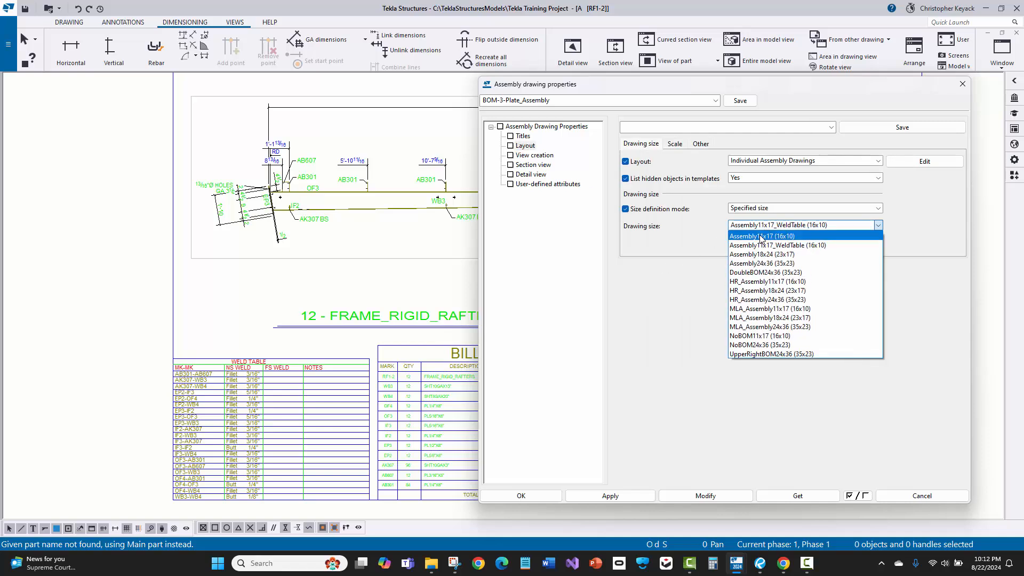
left_click(761, 237)
left_click(706, 495)
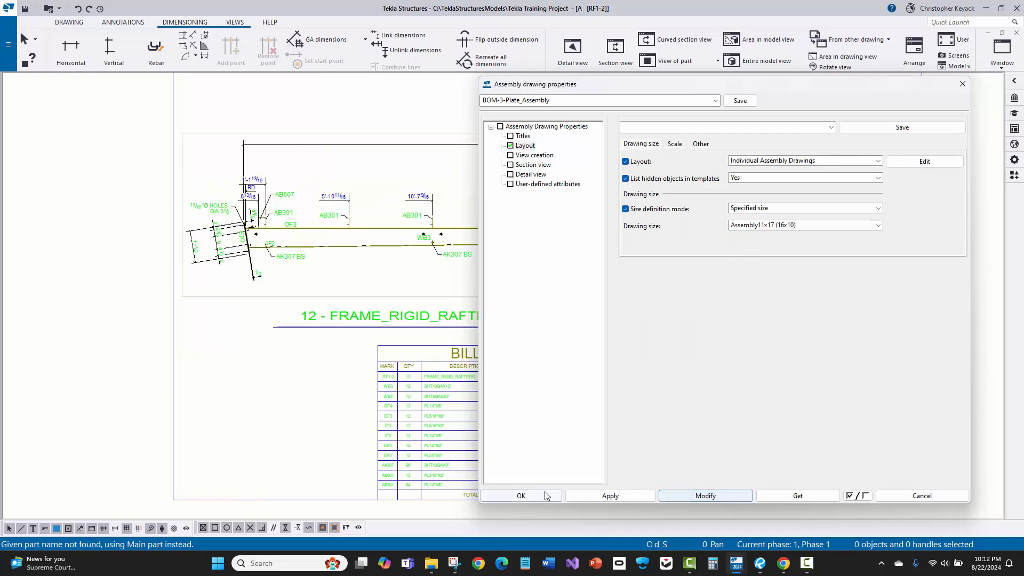
left_click(760, 227)
left_click(762, 236)
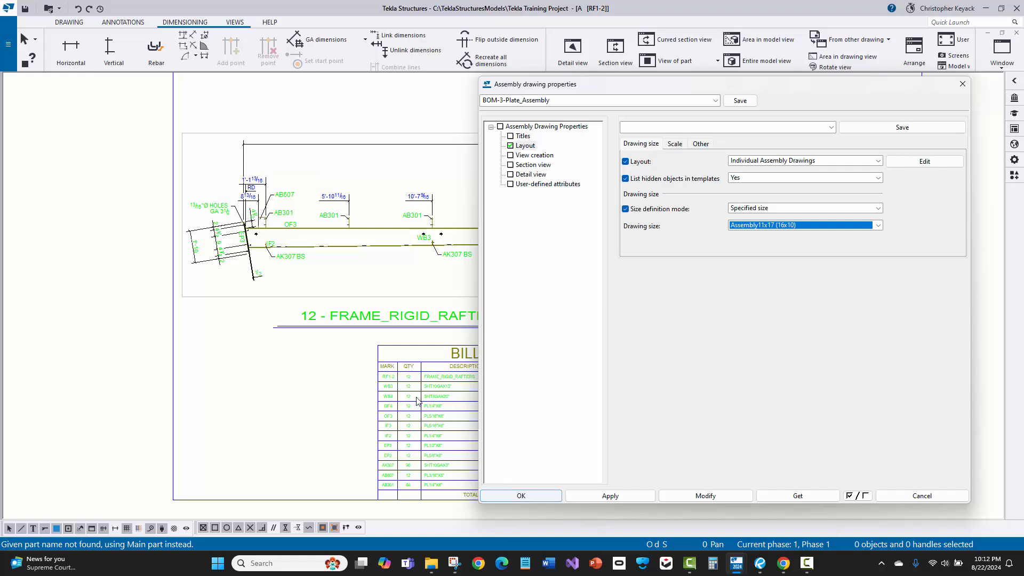
Step: Close the drawing properties and examine the rafter view's scale and fit on the resized sheet
left_click(514, 497)
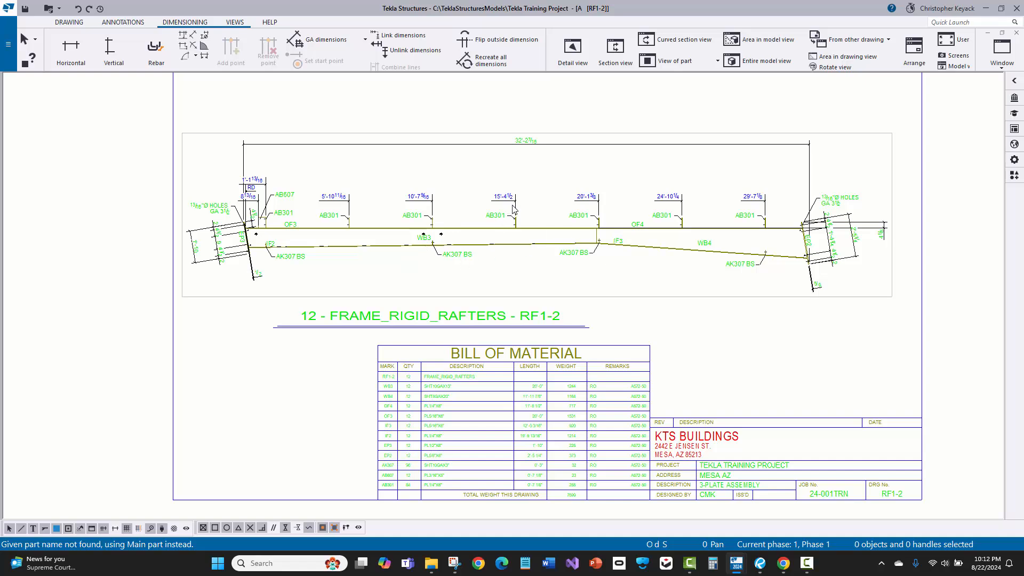
scroll(530, 141, "up", 1)
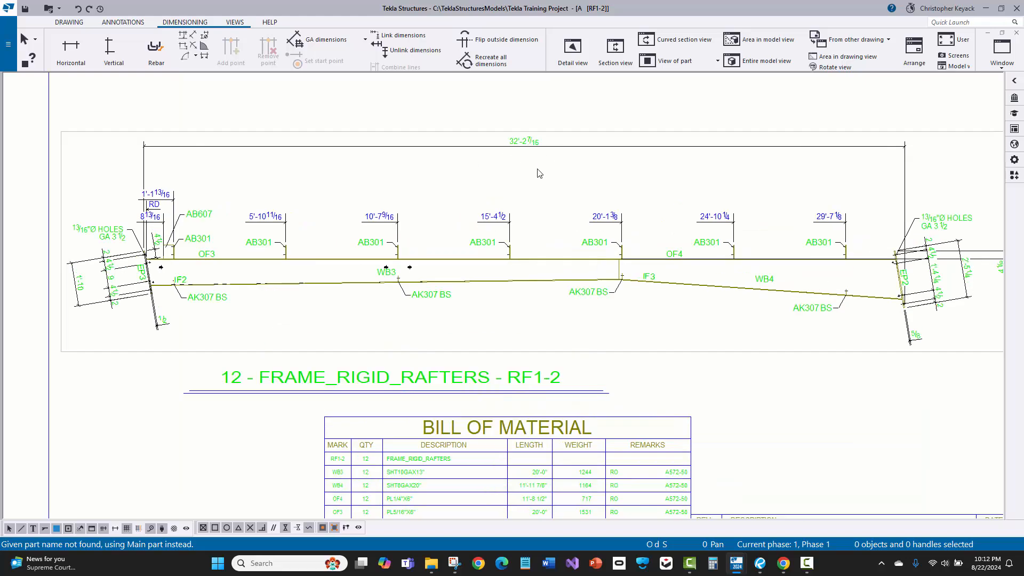
scroll(541, 164, "down", 1)
scroll(576, 208, "down", 1)
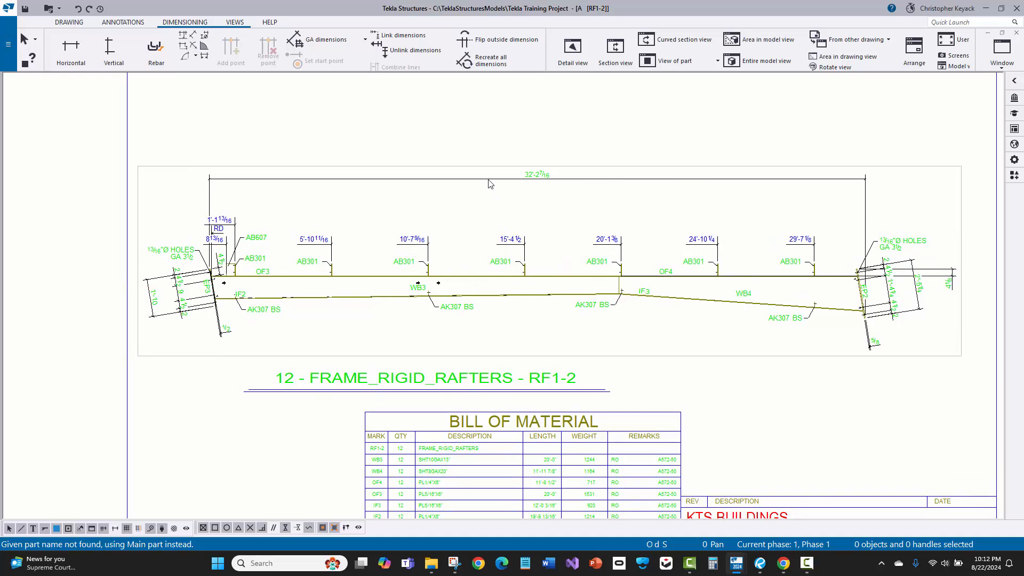
left_click(575, 167)
mouse_move(17, 101)
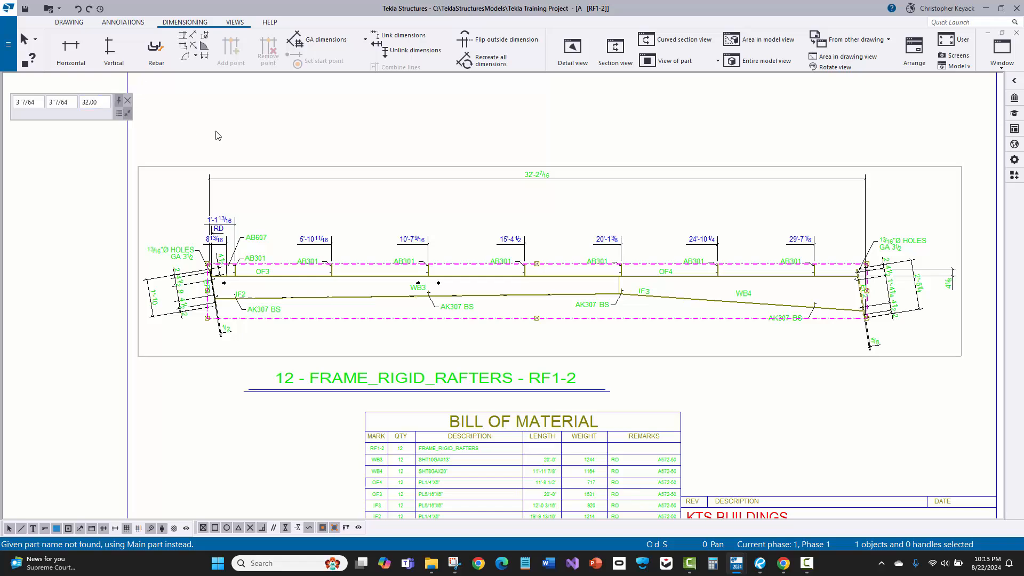
left_click(236, 119)
scroll(266, 198, "down", 2)
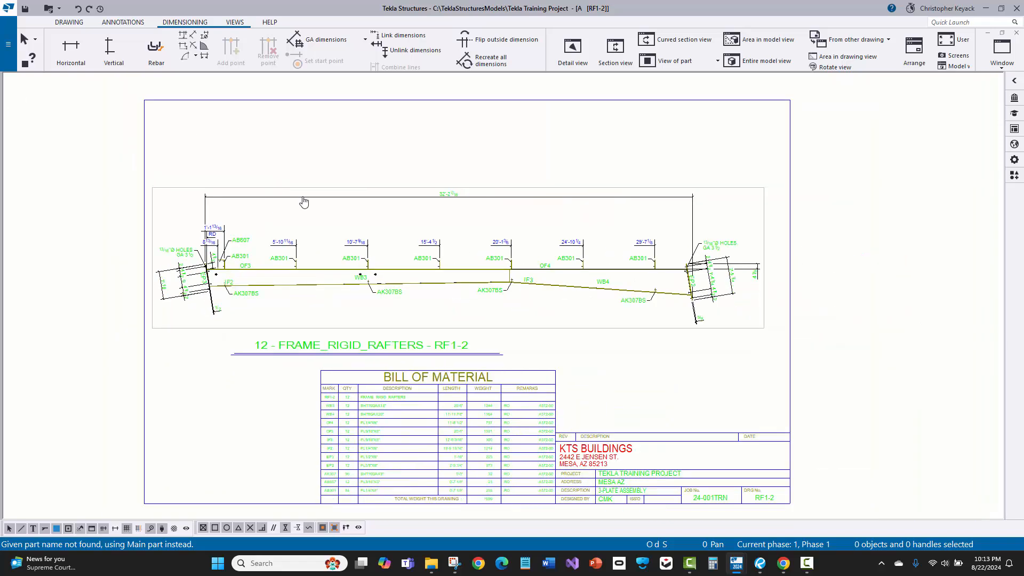
middle_click_drag(304, 202, 343, 186)
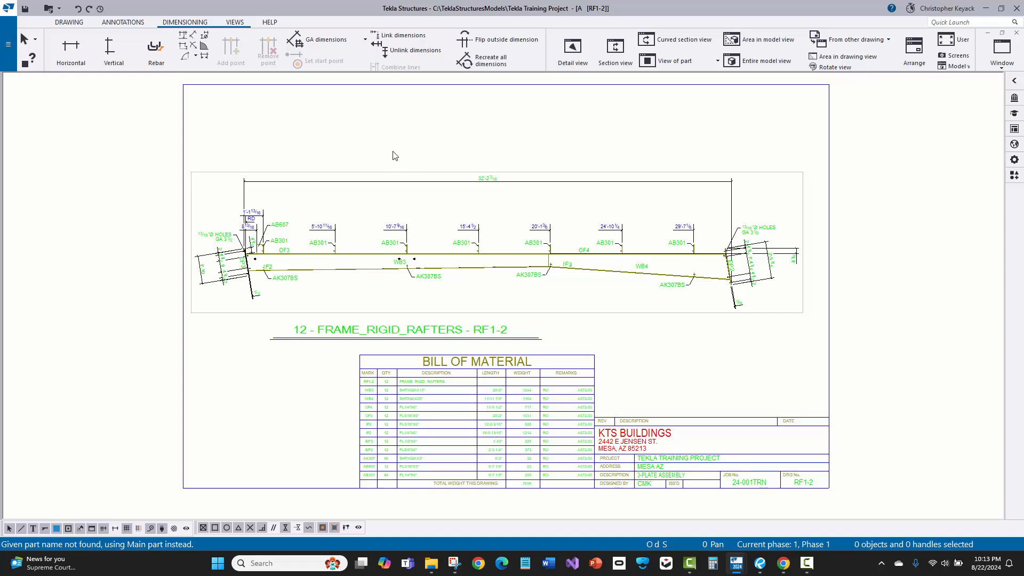
scroll(479, 236, "up", 1)
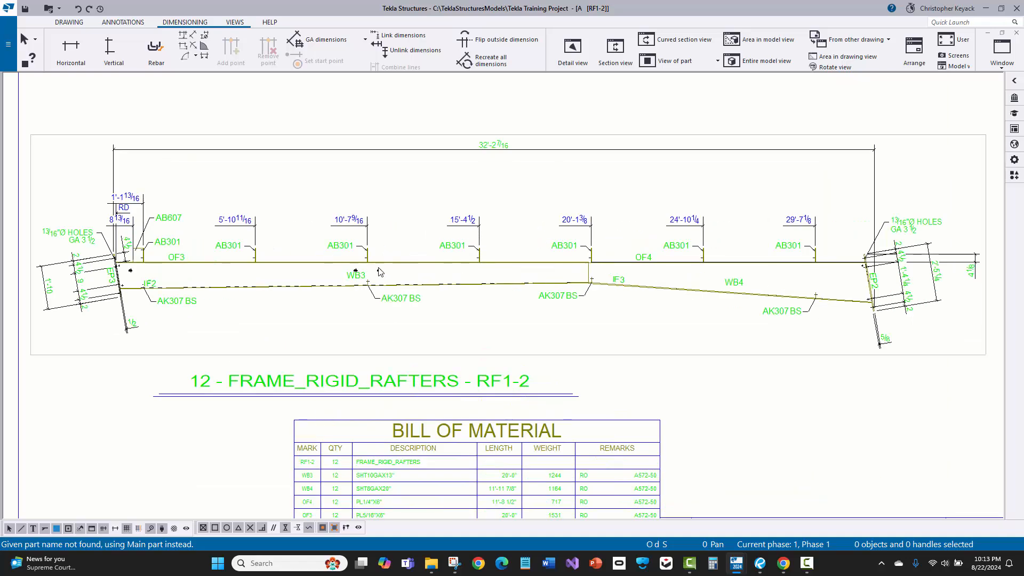
scroll(506, 284, "up", 1)
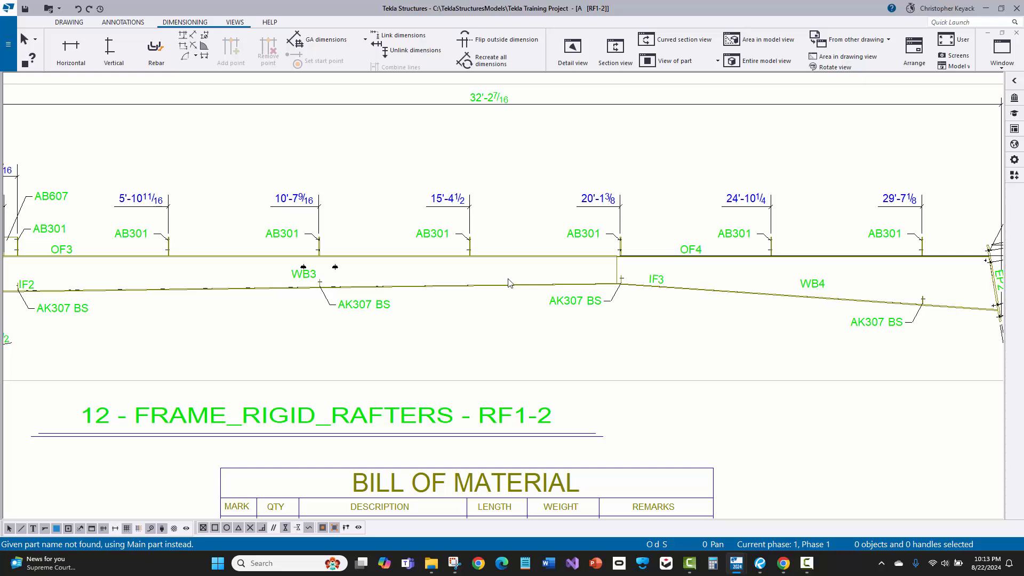
scroll(331, 264, "down", 2)
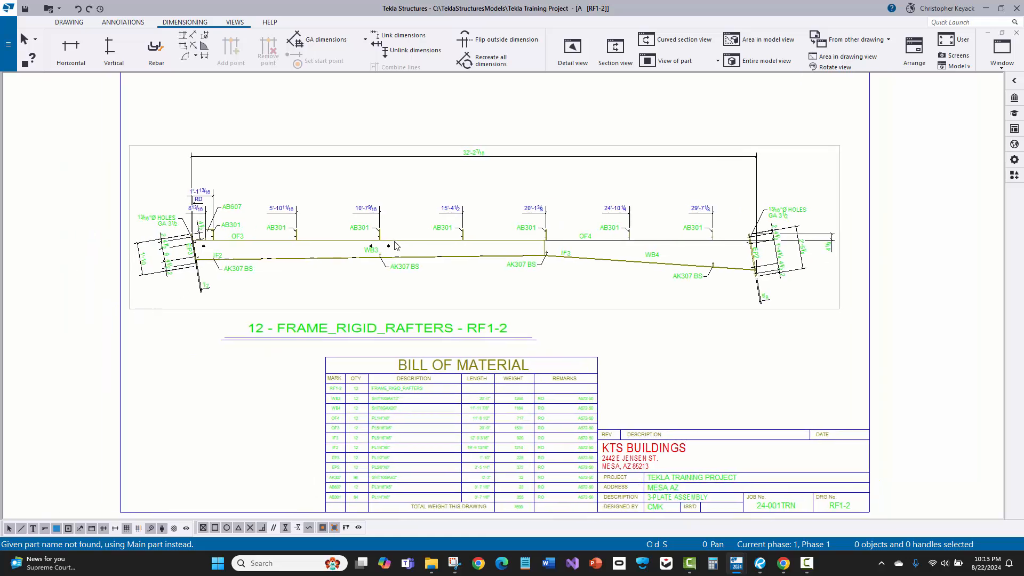
middle_click_drag(397, 245, 389, 274)
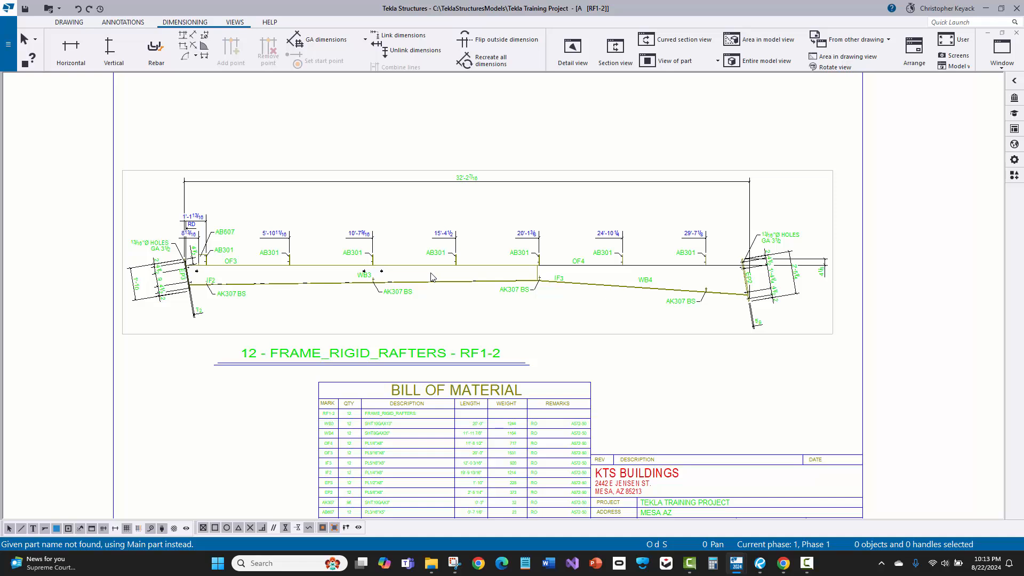
Step: Shorten the main rafter view by cutting parts only in the x direction with a minimum cut part length of 6
left_click(523, 172)
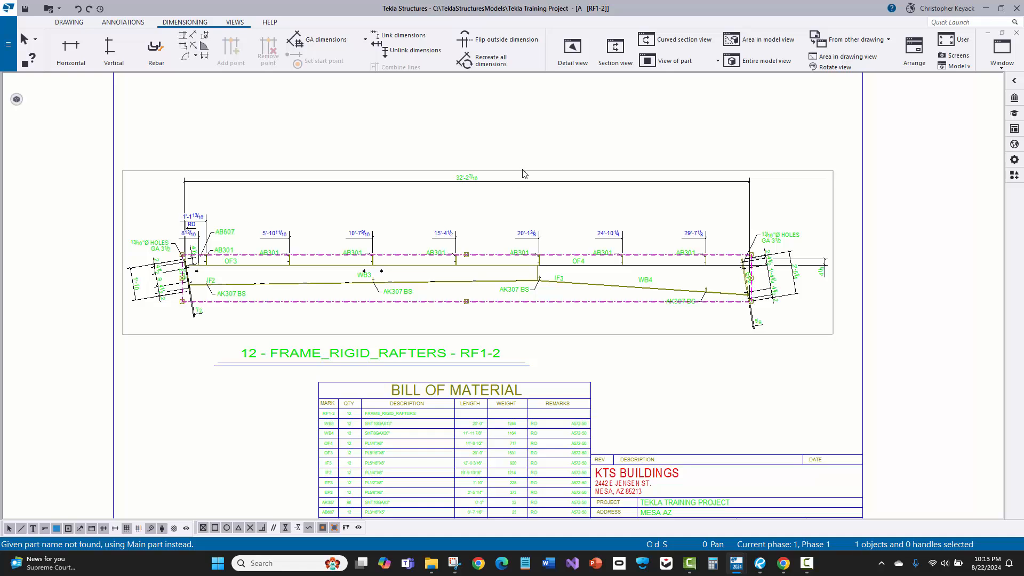
double_click(524, 173)
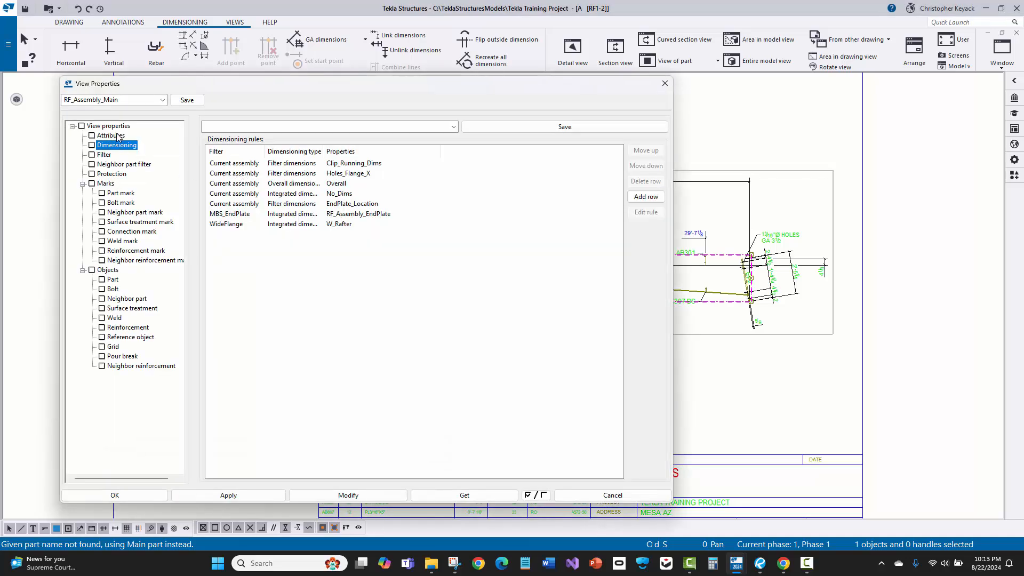
left_click(112, 136)
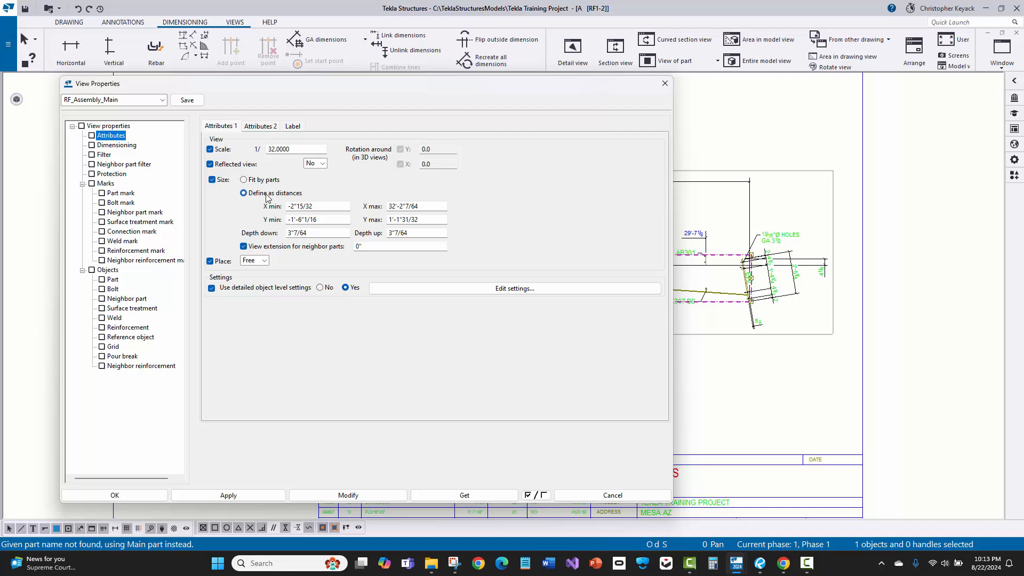
left_click(260, 126)
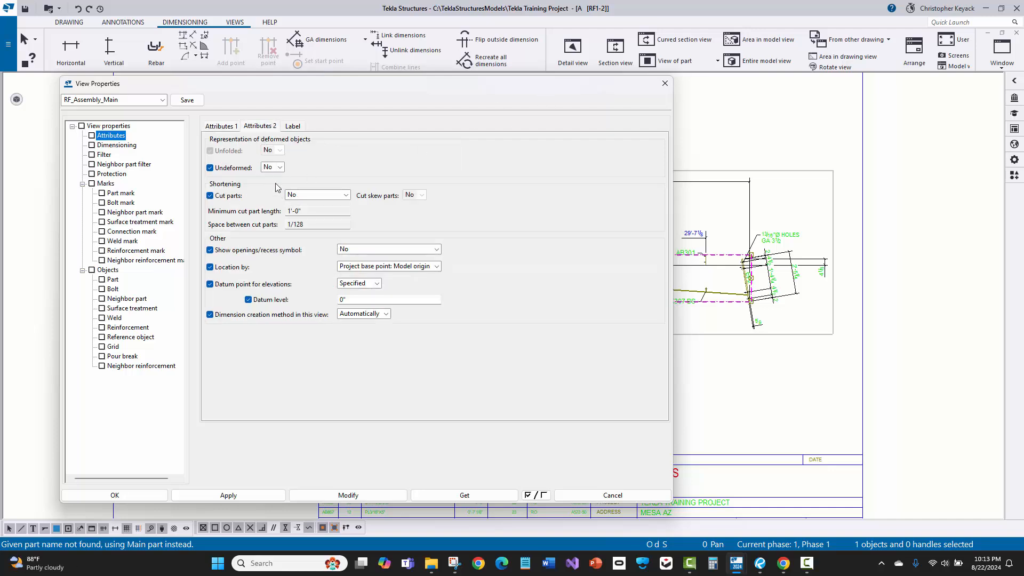
left_click(304, 196)
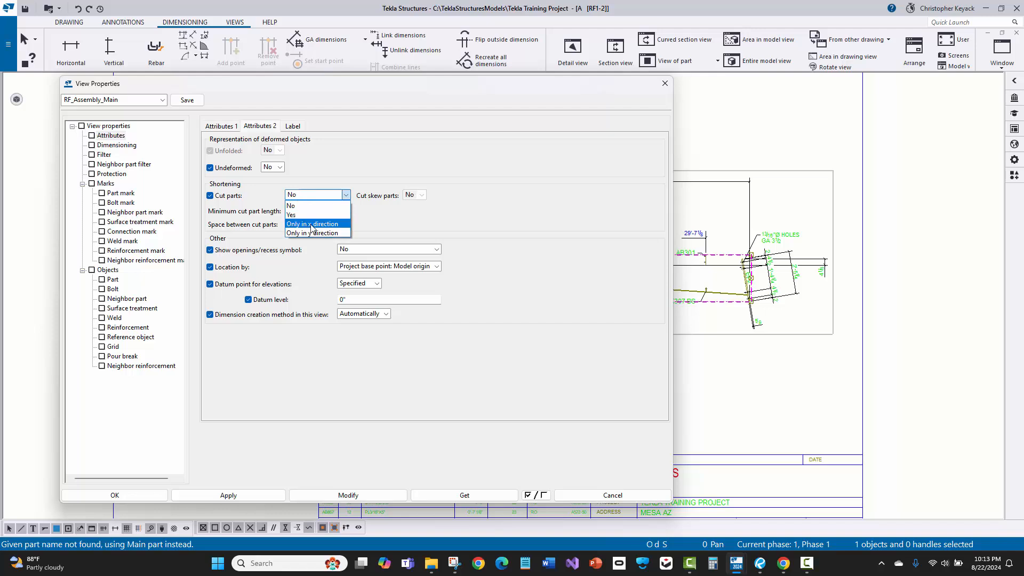
left_click(322, 224)
left_click_drag(318, 213, 253, 205)
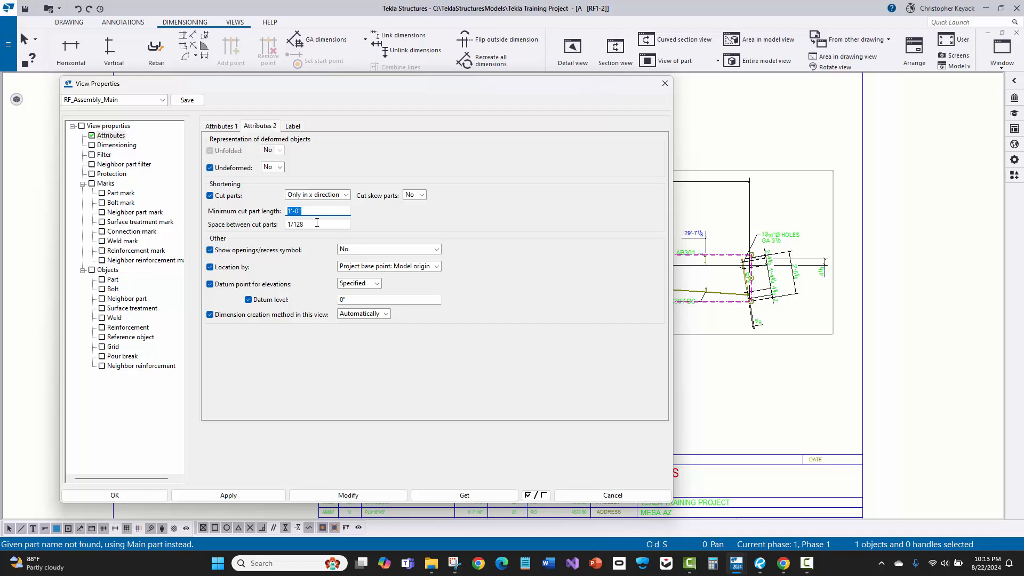
type("6")
left_click(347, 496)
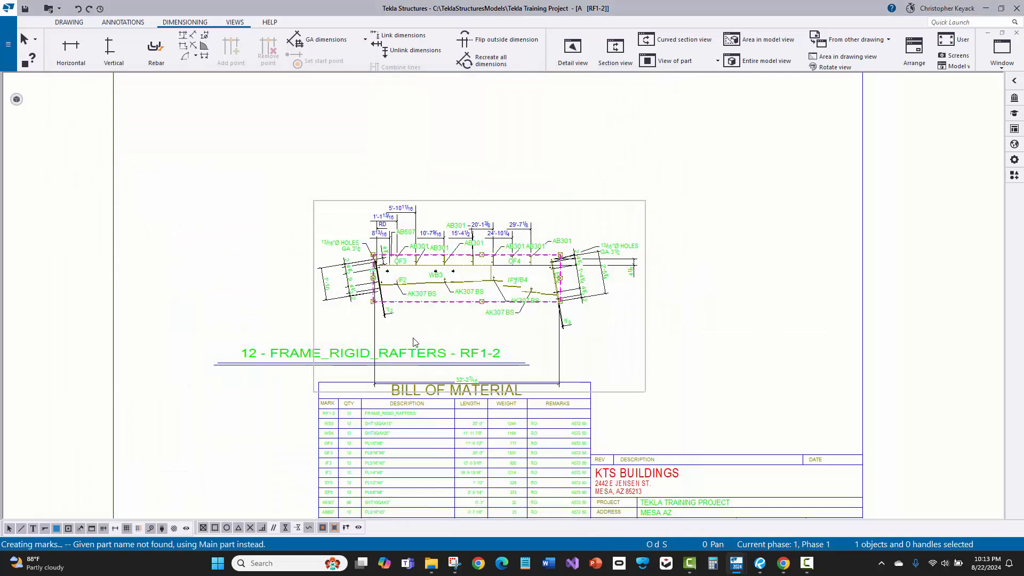
Step: Rearrange the drawing's views so the shortened rafter view clears the title and bill of material
scroll(521, 246, "up", 3)
scroll(522, 245, "down", 2)
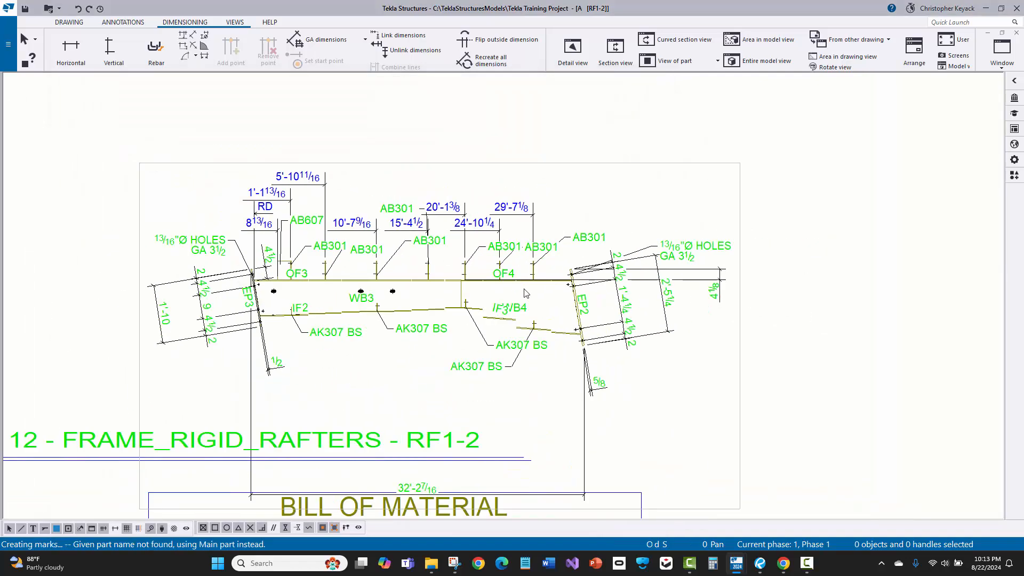
scroll(397, 283, "down", 1)
scroll(397, 283, "down", 2)
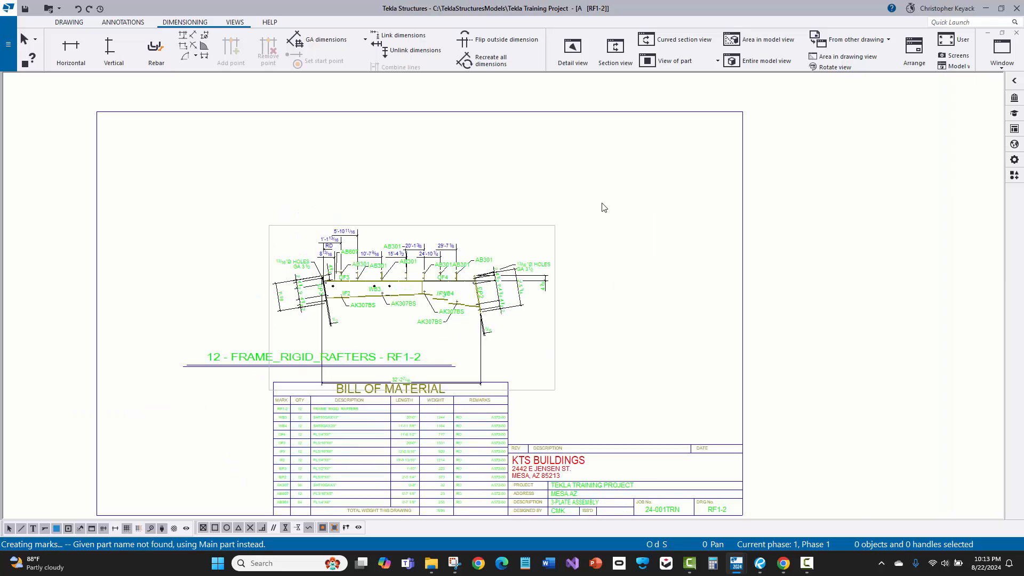
right_click(613, 221)
left_click(631, 255)
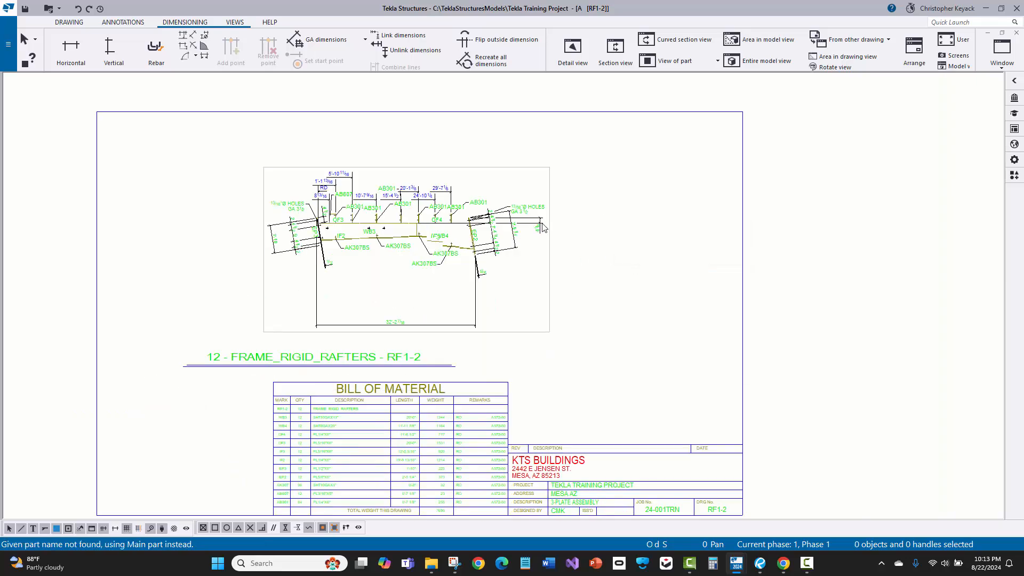
Step: Move the overall length dimension below the rafter up, closer to the parts
scroll(354, 202, "up", 2)
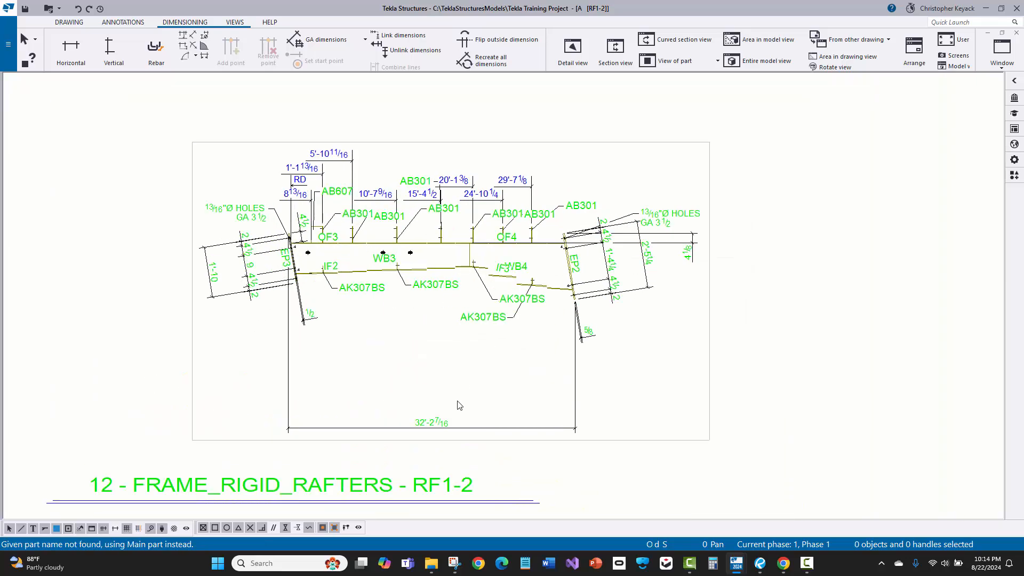
left_click(447, 428)
left_click_drag(455, 429, 462, 355)
scroll(577, 305, "down", 1)
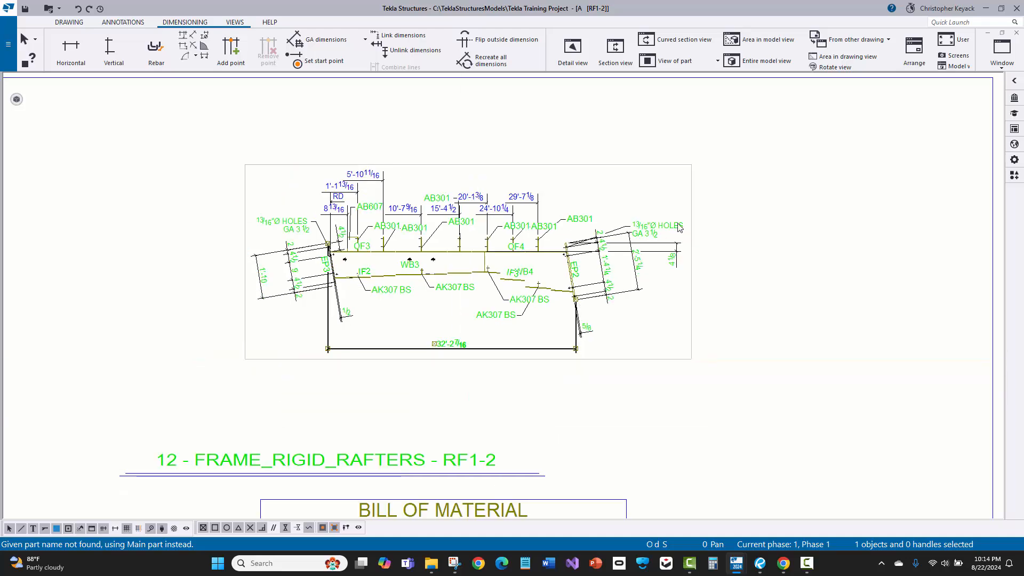
left_click(708, 208)
Step: Enlarge the rafter view, trying scale 16 before setting 12, and shift it to centre it horizontally within the sheet border
scroll(709, 212, "down", 1)
left_click(680, 179)
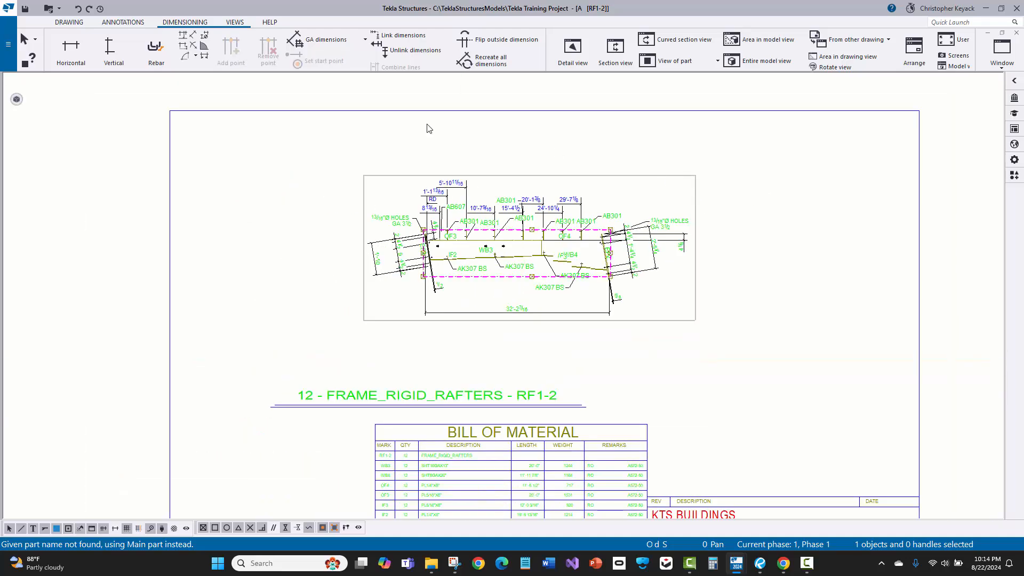
mouse_move(17, 99)
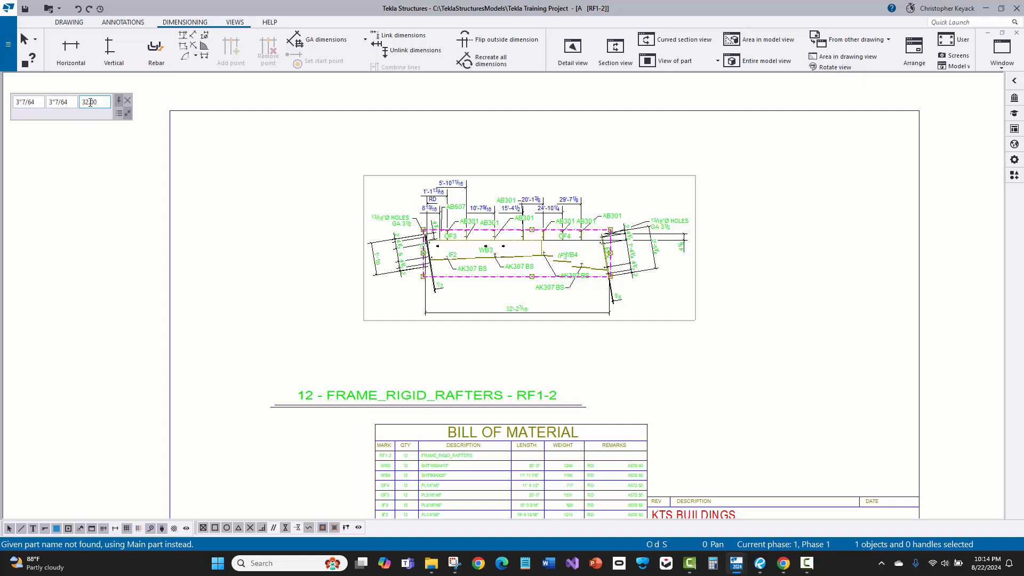
double_click(94, 103)
type("16")
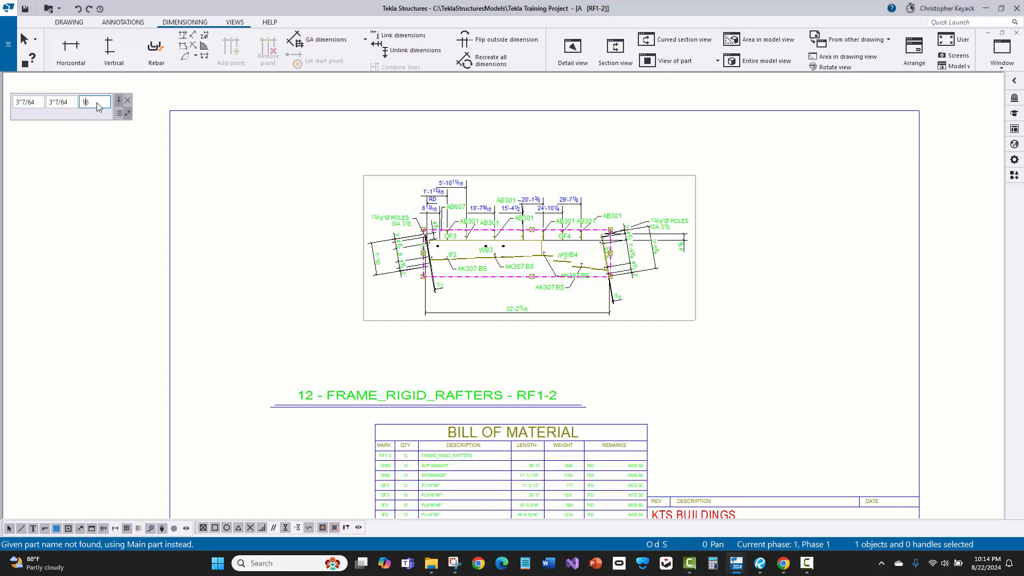
key("Return")
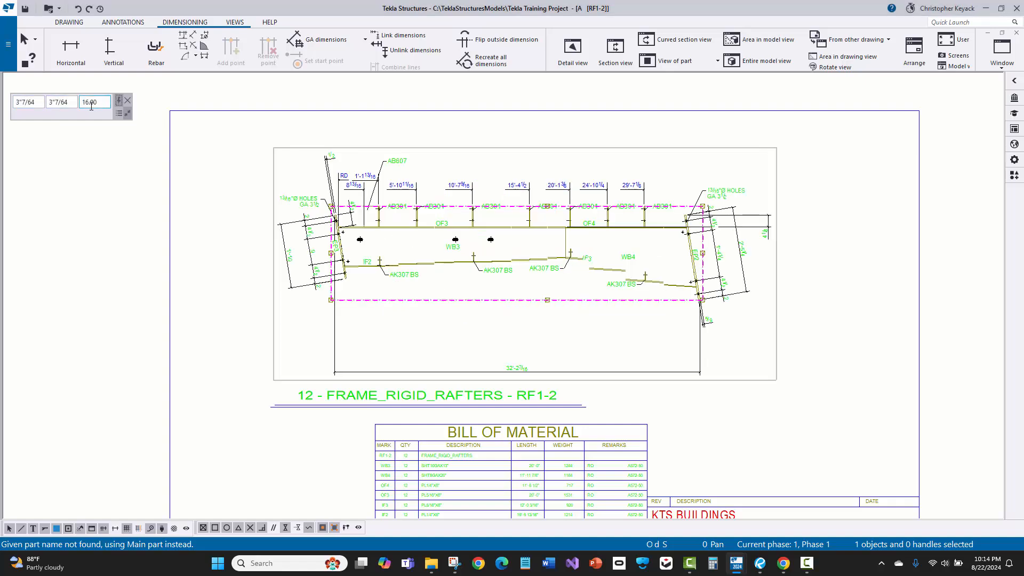
double_click(99, 105)
type("12")
key("Return")
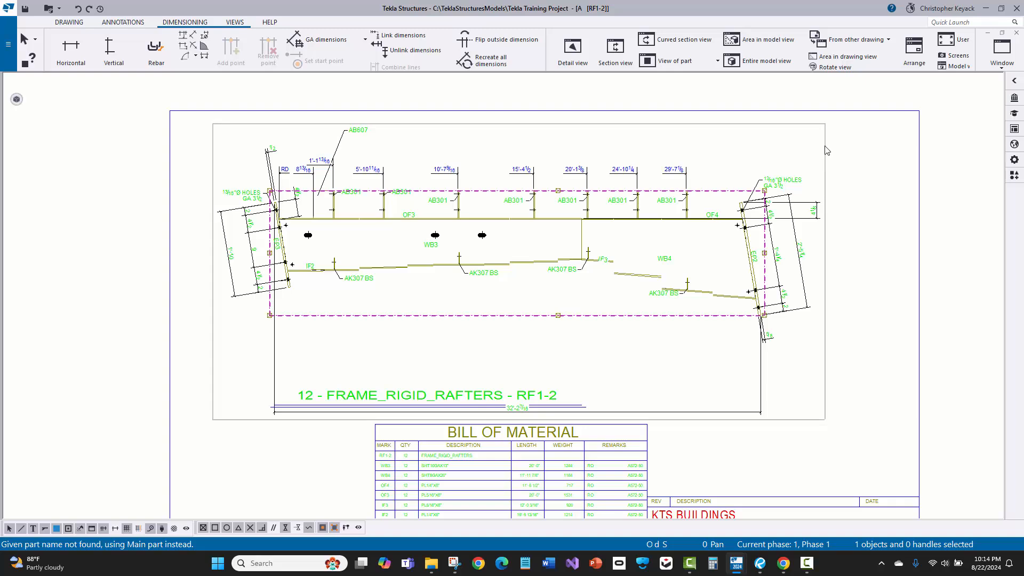
left_click_drag(827, 144, 849, 147)
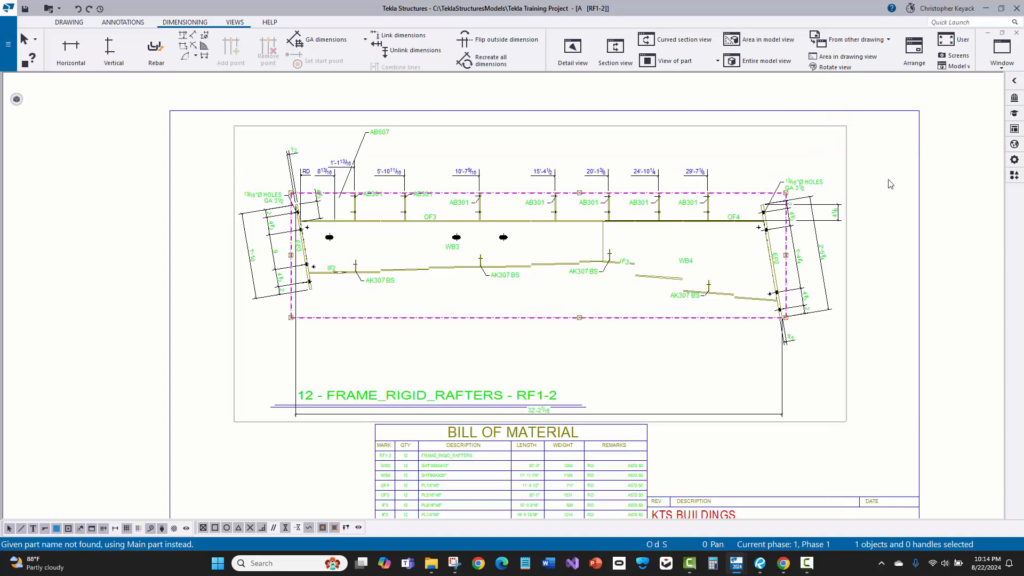
left_click(848, 194)
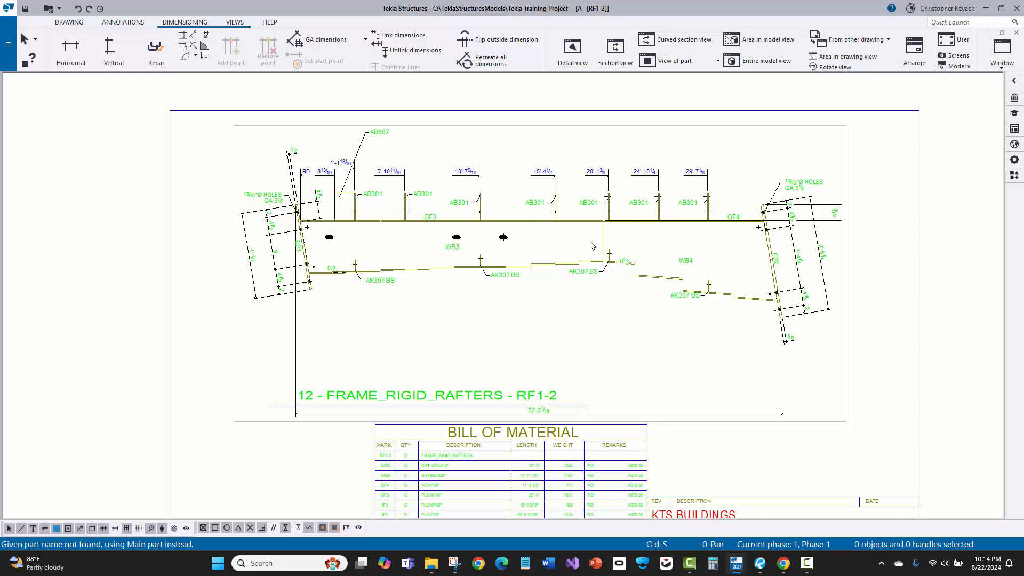
Step: Examine the part breaks along the shortened rafter's lower flange between end plates EP3 and EP2
scroll(455, 208, "up", 2)
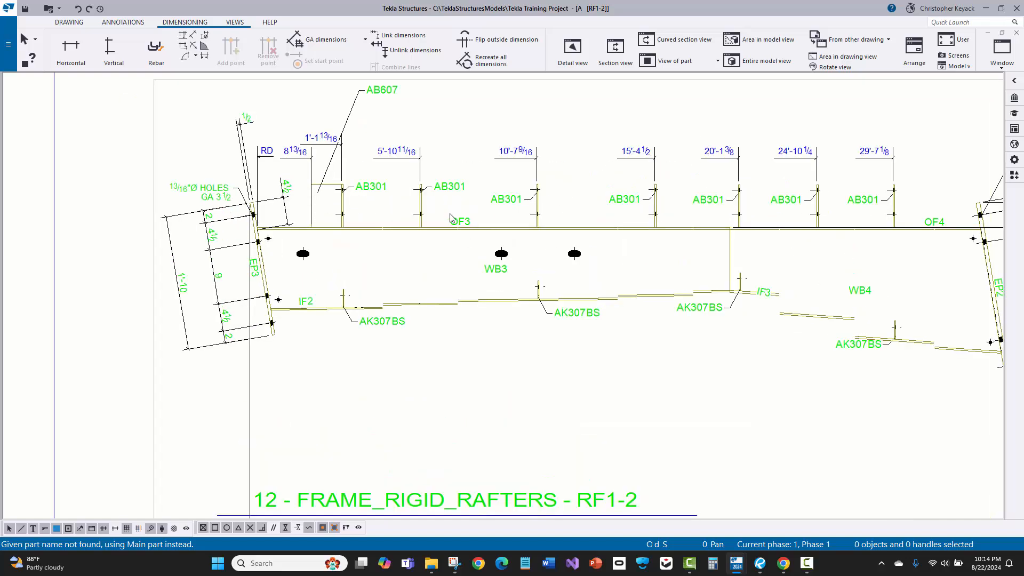
scroll(428, 222, "up", 2)
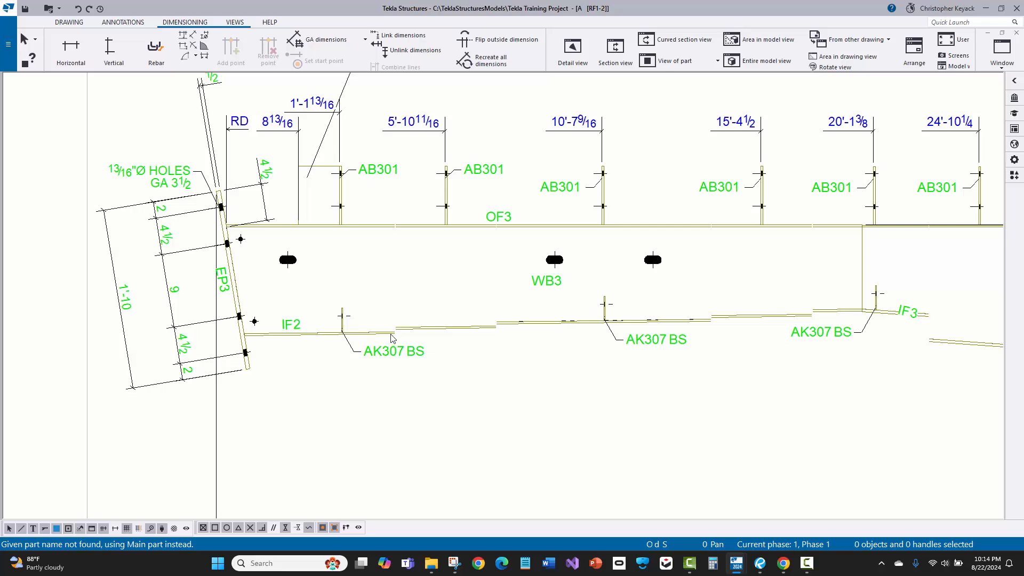
scroll(397, 336, "up", 1)
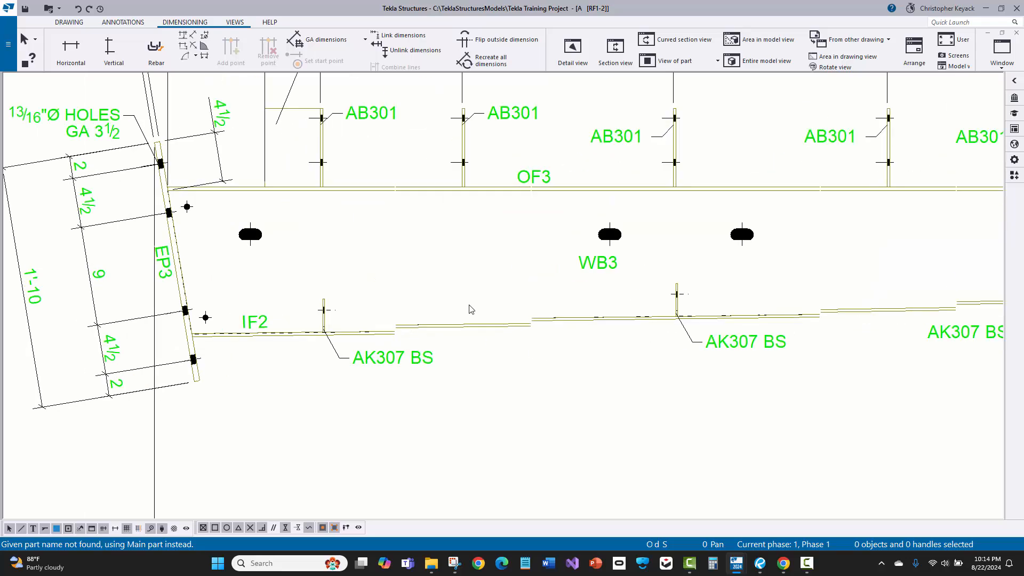
scroll(451, 297, "down", 3)
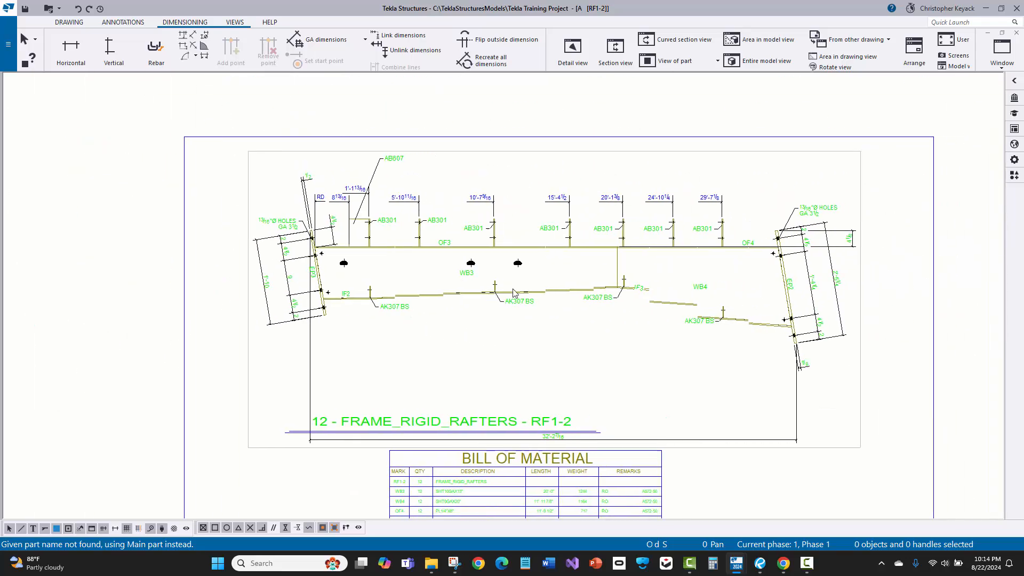
scroll(640, 298, "up", 1)
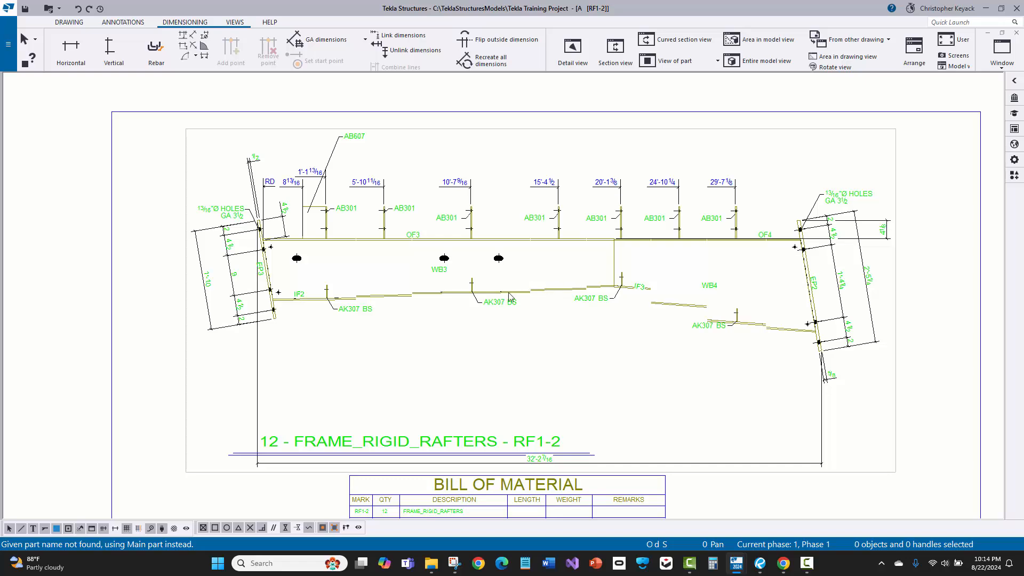
scroll(358, 295, "up", 1)
scroll(363, 291, "up", 2)
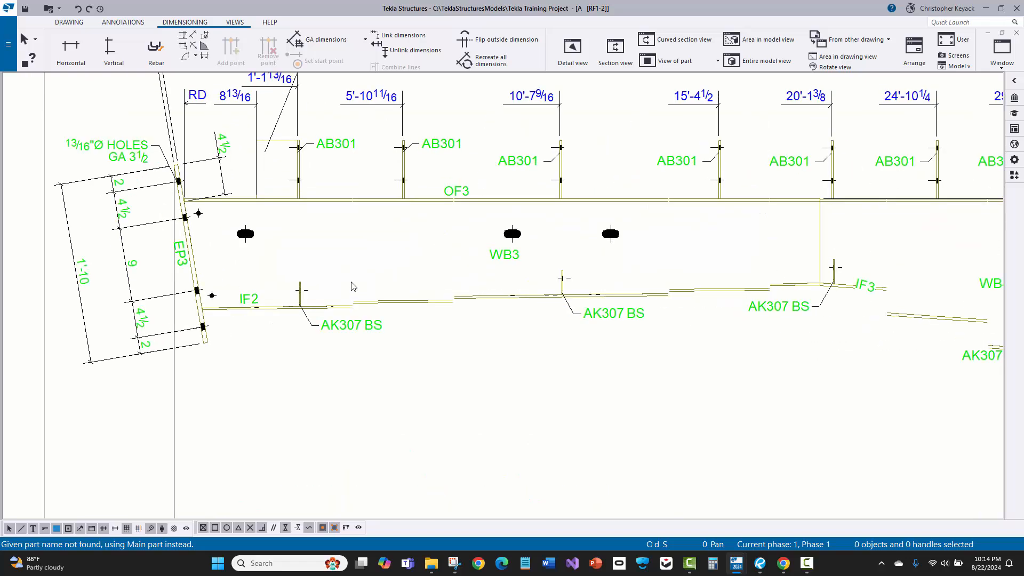
Step: Compare the offset flange segments between IF2 and the first AK307 BS clips with the full rafter view
scroll(355, 285, "down", 2)
scroll(349, 283, "up", 3)
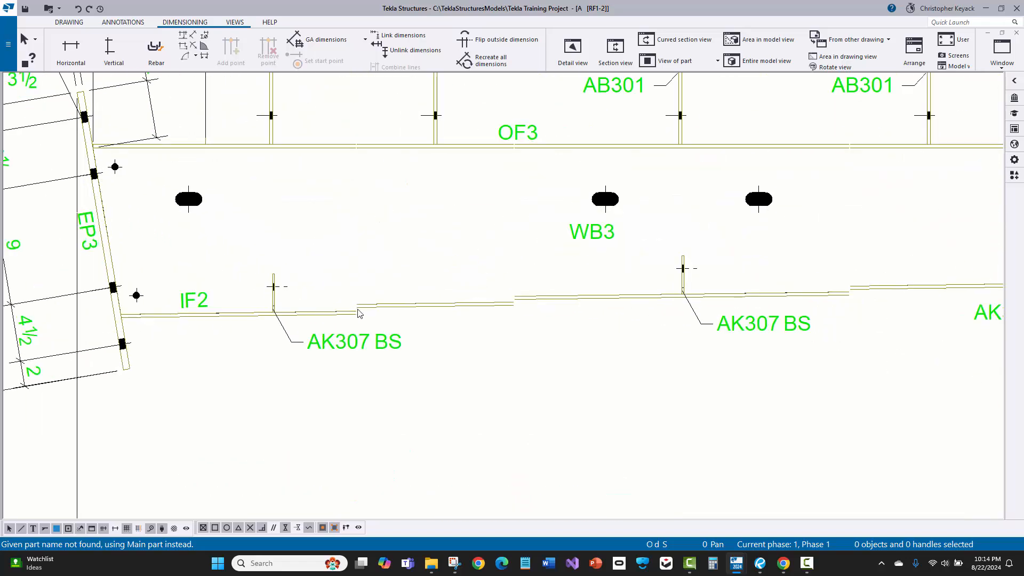
scroll(360, 307, "down", 2)
scroll(360, 304, "down", 2)
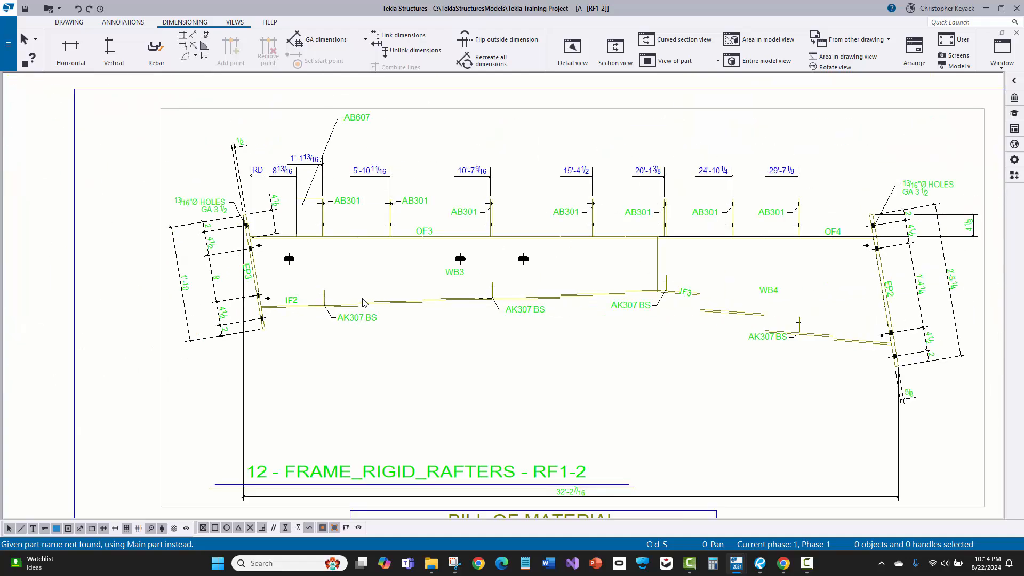
scroll(376, 293, "up", 5)
scroll(309, 293, "up", 2)
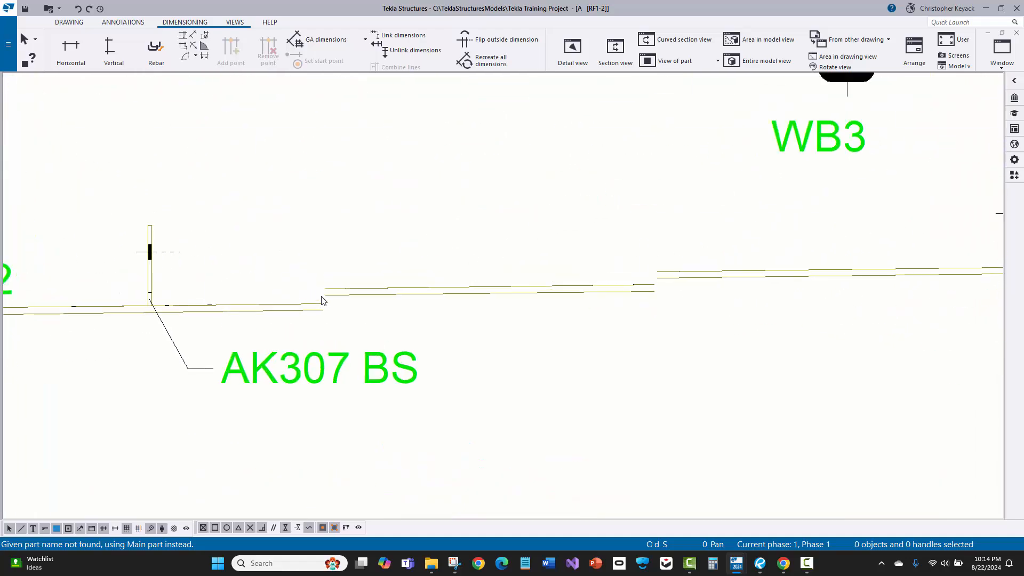
scroll(322, 299, "down", 4)
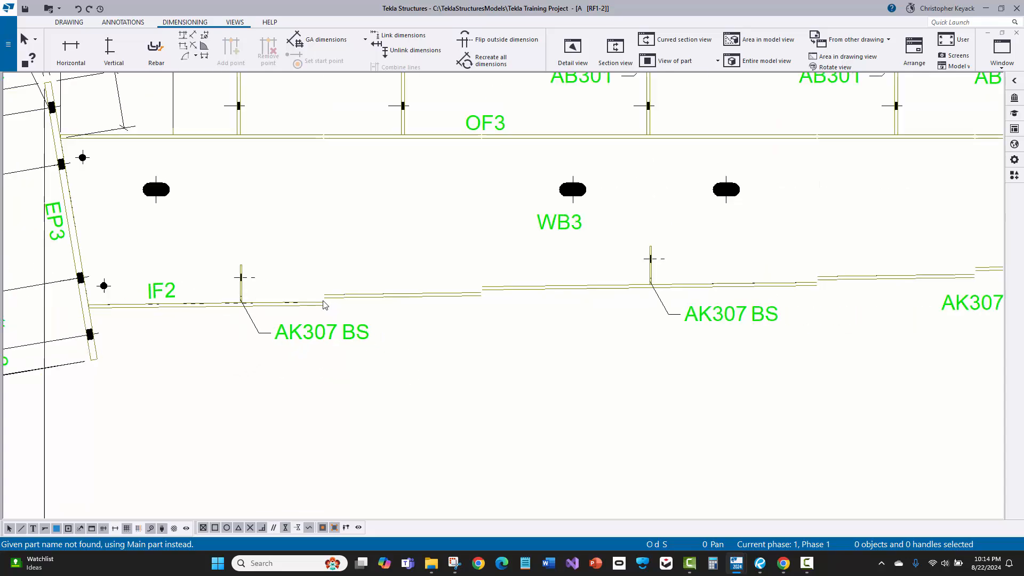
Step: Search the advanced options in all categories for SHORTENING
left_click(8, 44)
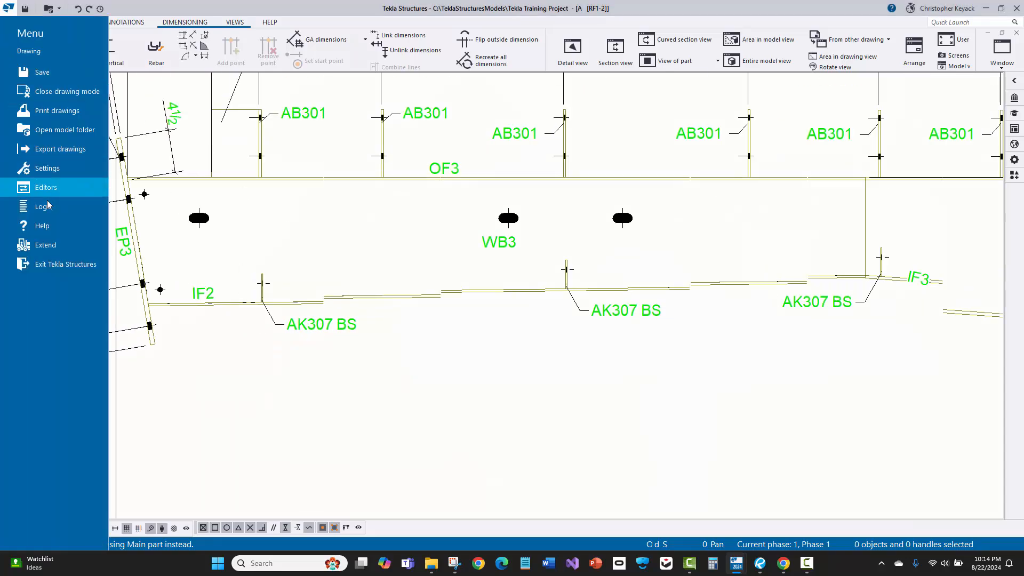
left_click(57, 169)
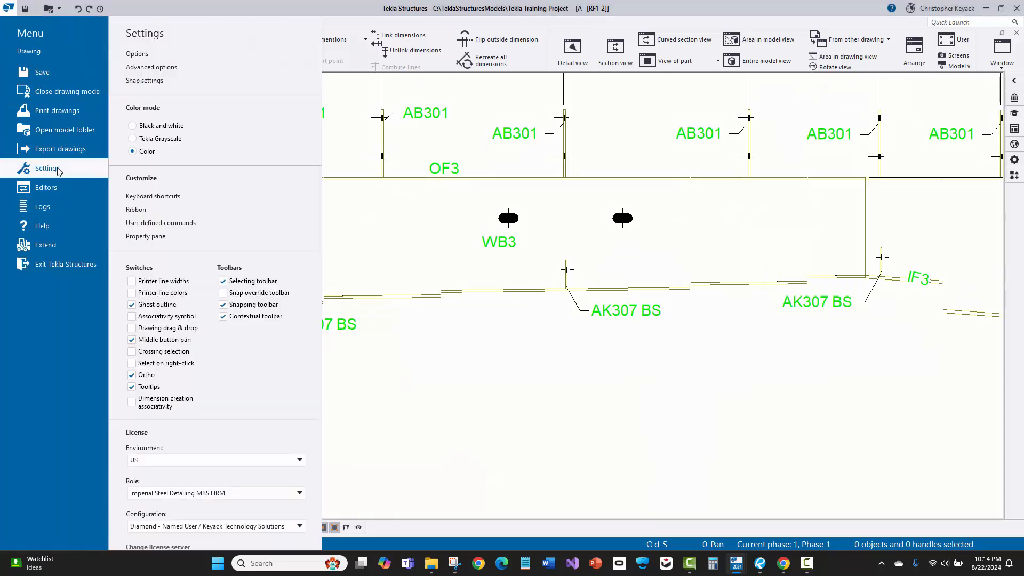
left_click(137, 67)
left_click(178, 95)
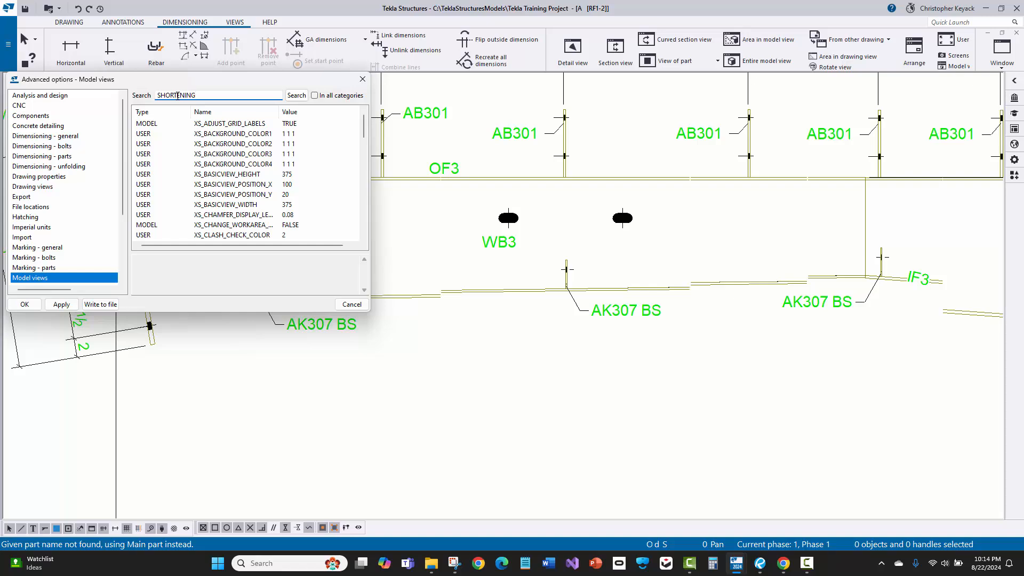
left_click(314, 95)
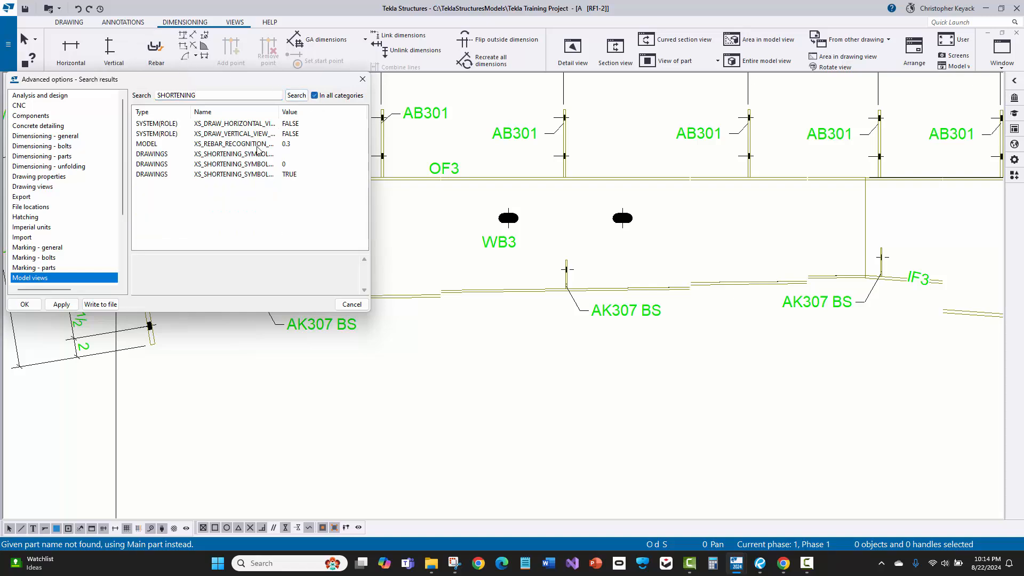
Step: Review the XS_SHORTENING_SYMBOL_WITH_ZIGZAG and XS_SHORTENING_SYMBOL_LINE_TYPE options, then close the advanced options without changing them
left_click_drag(281, 111, 323, 112)
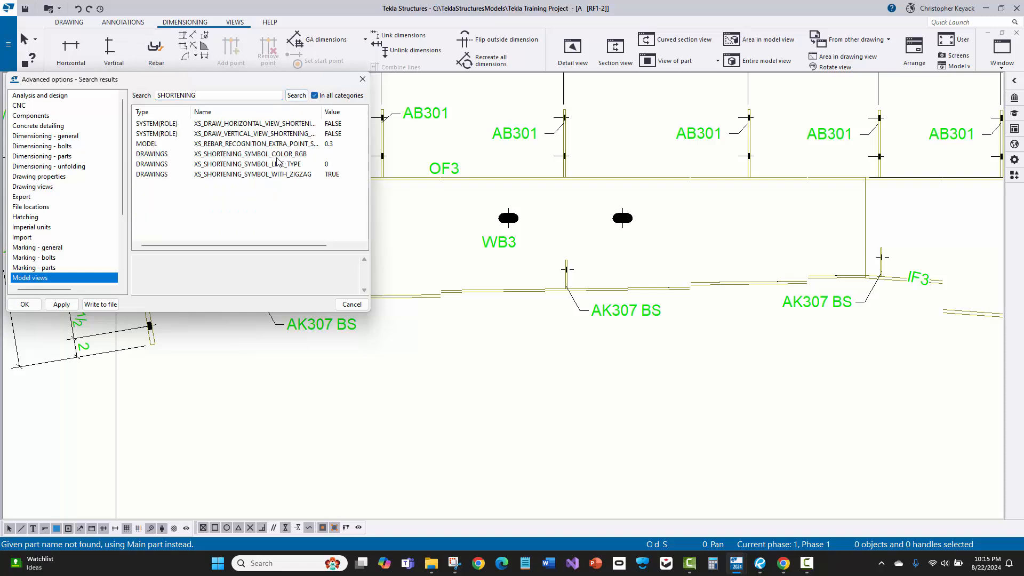
left_click(276, 176)
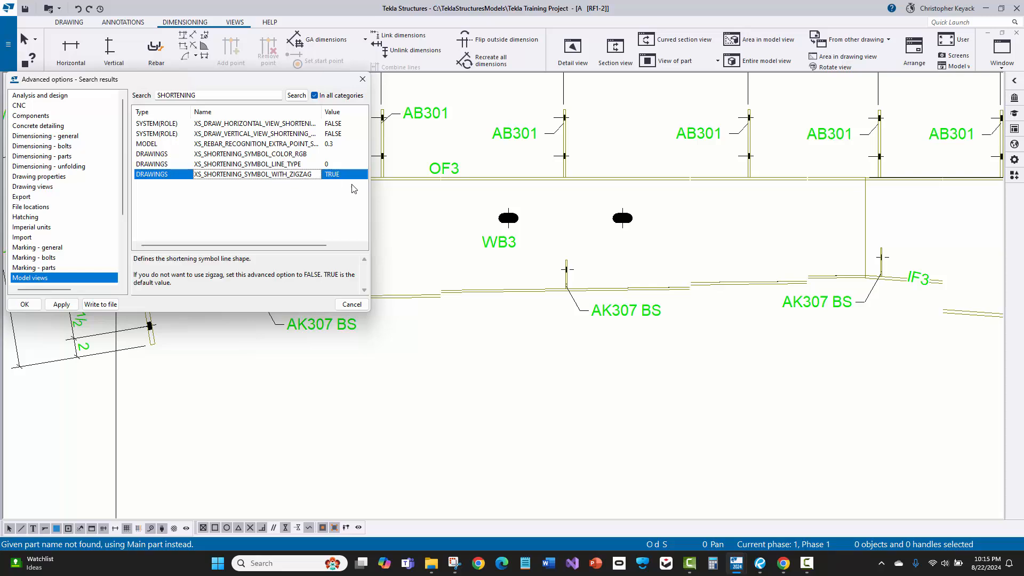
left_click(327, 164)
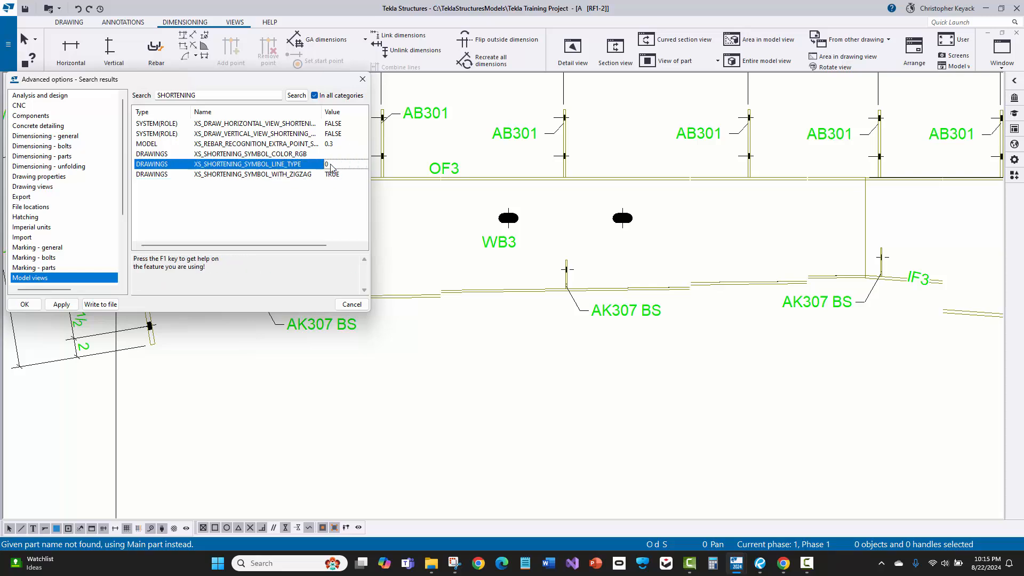
left_click(352, 305)
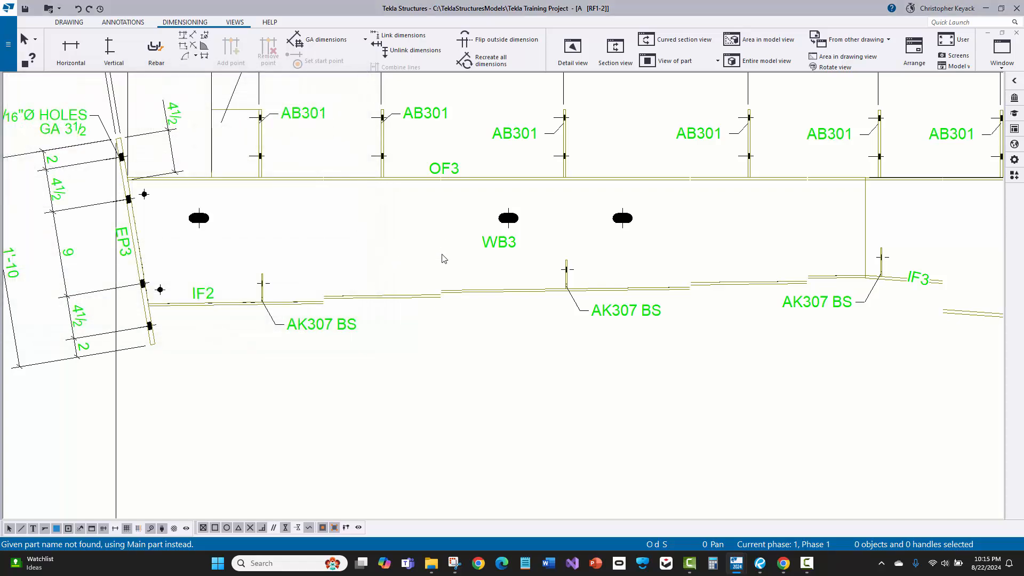
Step: Set the rafter view's minimum cut part length to 12 inches (1'-0")
scroll(407, 224, "down", 2)
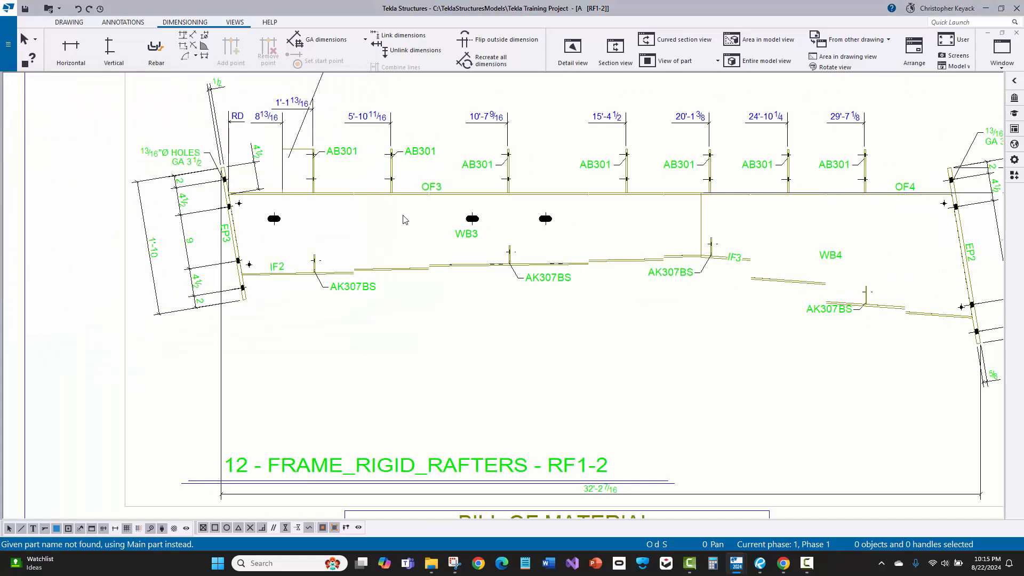
scroll(603, 263, "down", 4)
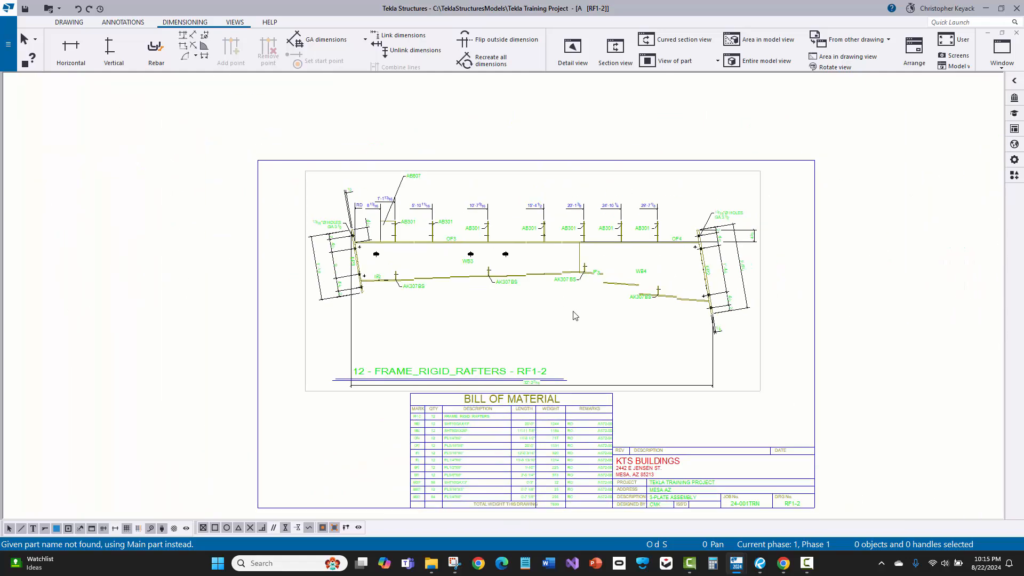
left_click(760, 292)
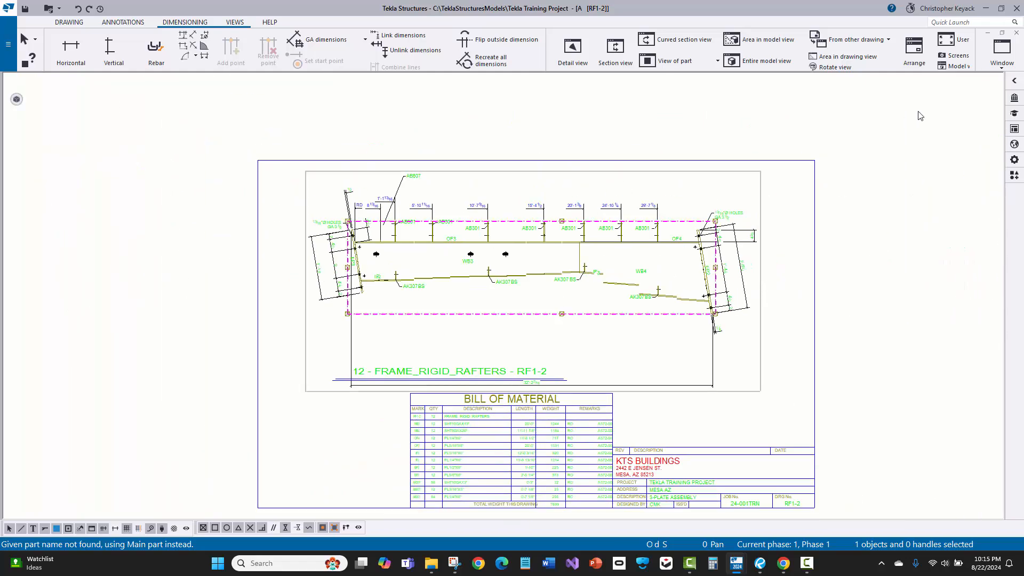
left_click(1015, 160)
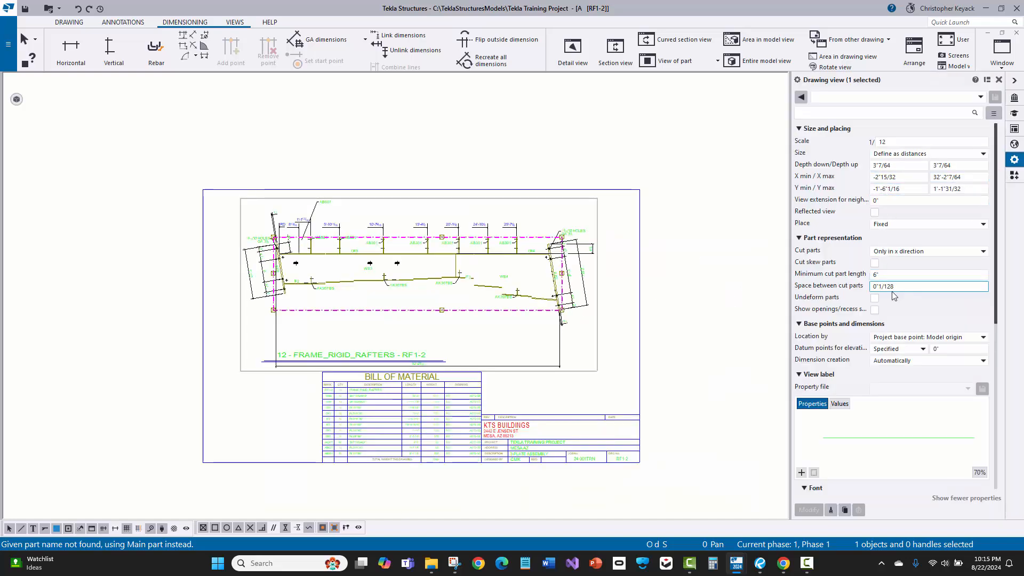
left_click(891, 256)
left_click(899, 257)
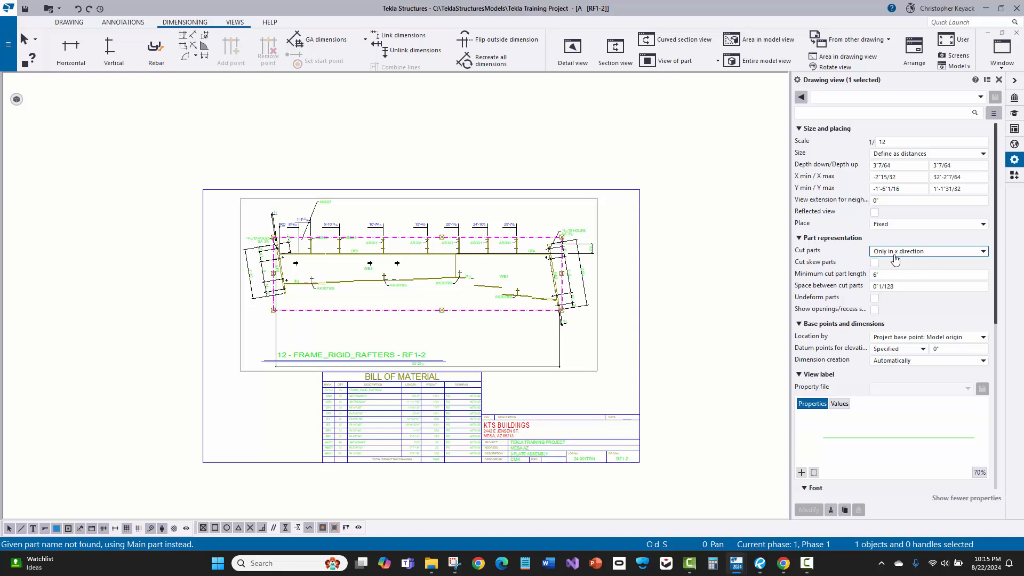
left_click(890, 274)
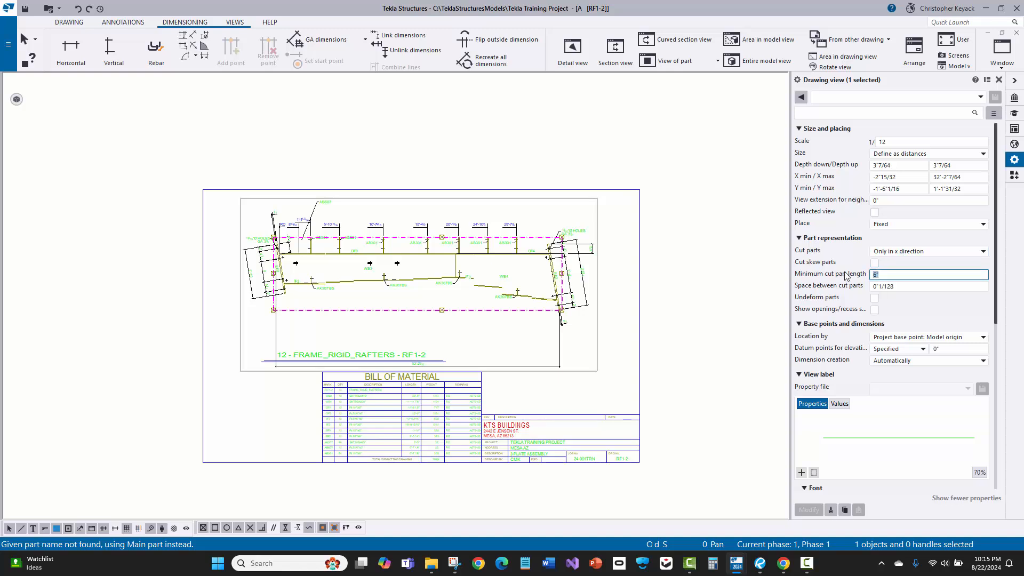
type("12")
key("Return")
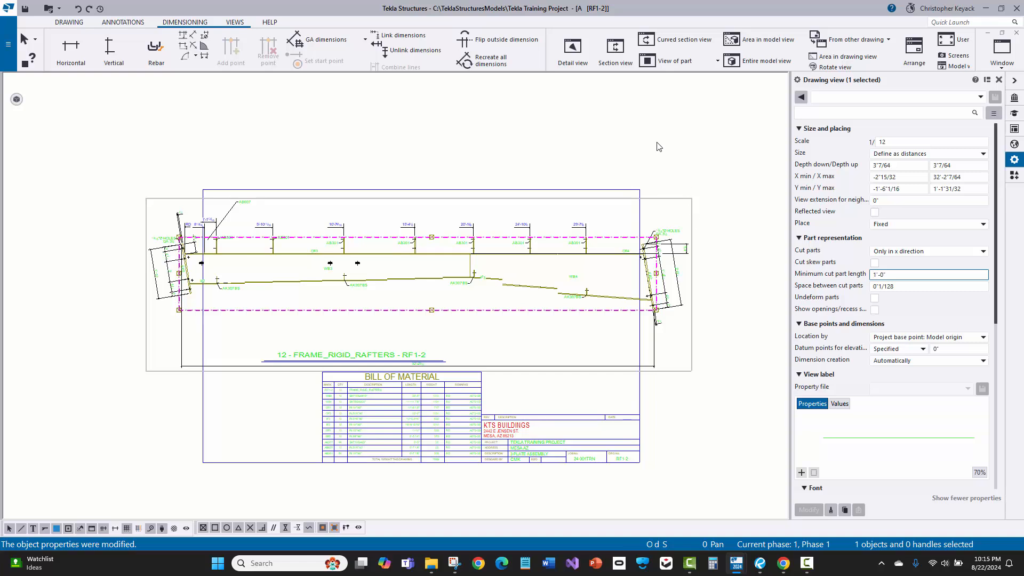
left_click(621, 183)
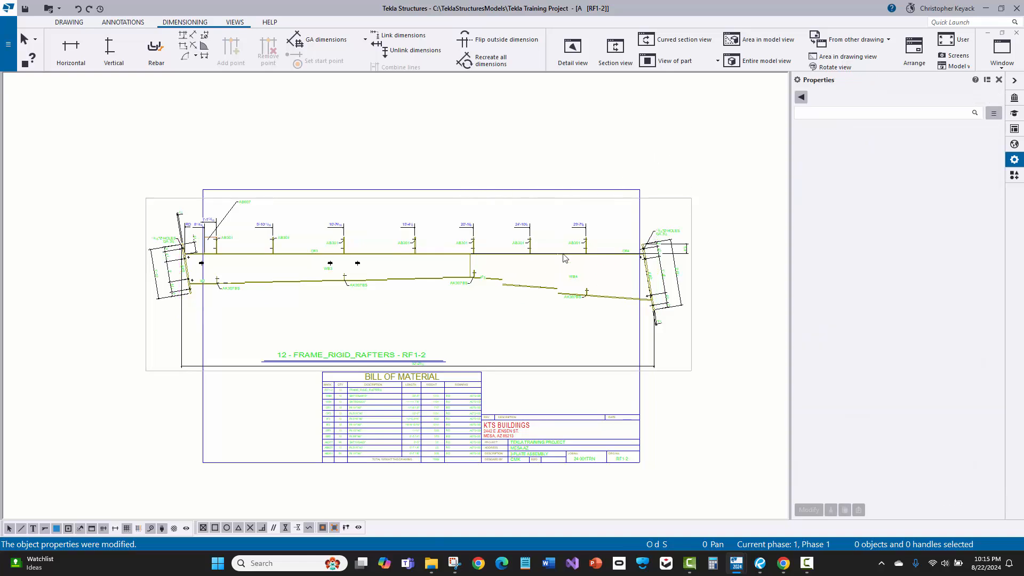
Step: Set the rafter view's scale to 16
left_click(319, 200)
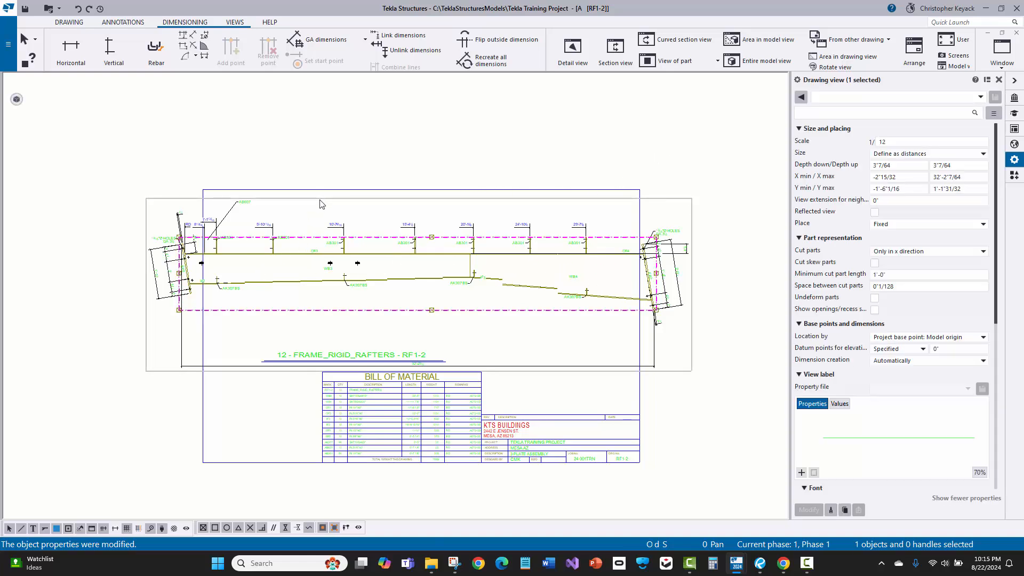
mouse_move(17, 99)
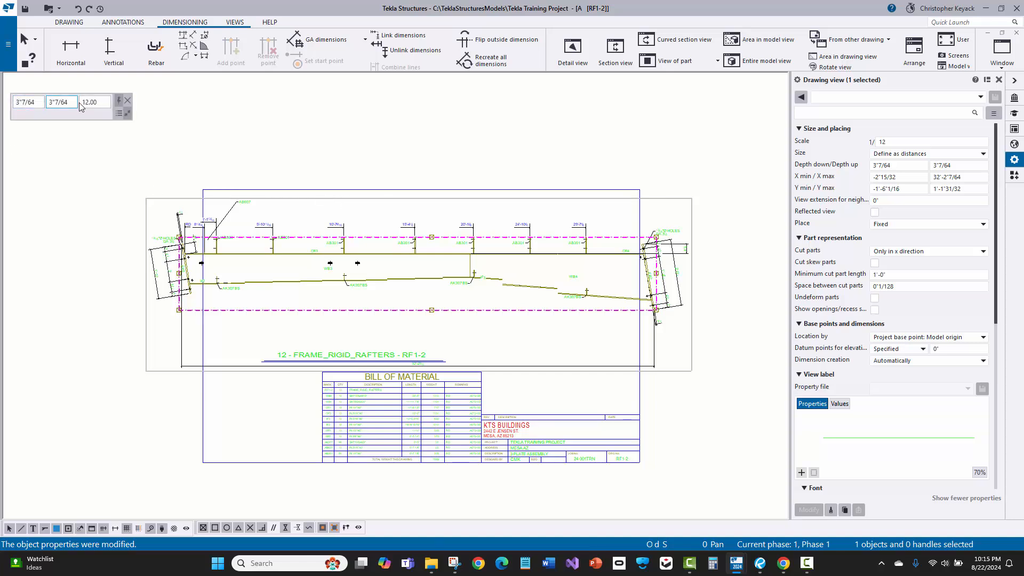
left_click(100, 102)
type("1")
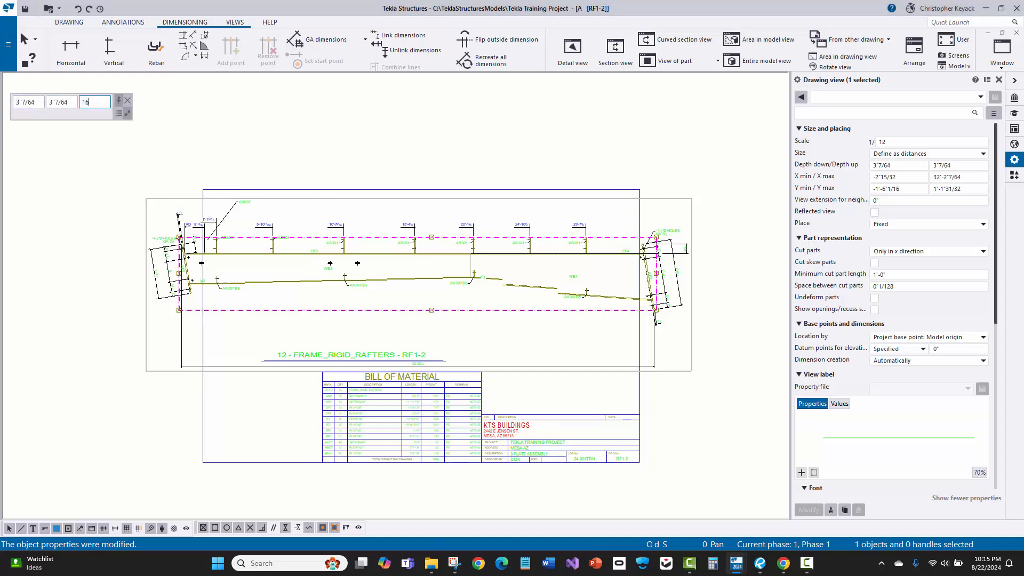
type("6")
key("Return")
left_click(532, 200)
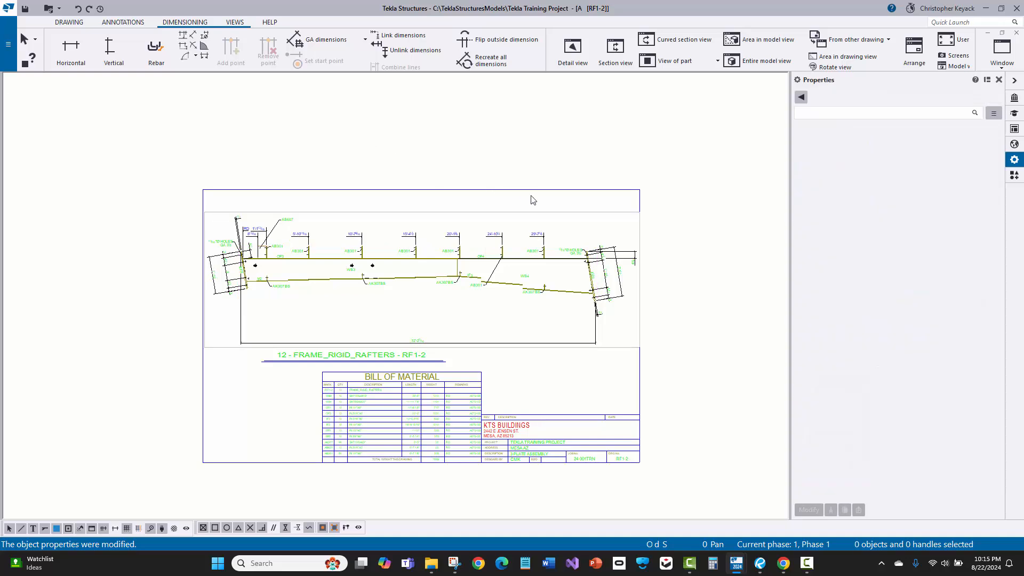
Step: Move the rafter view up slightly, closer to the upper edge of the sheet border
scroll(531, 195, "up", 1)
left_click_drag(559, 215, 559, 201)
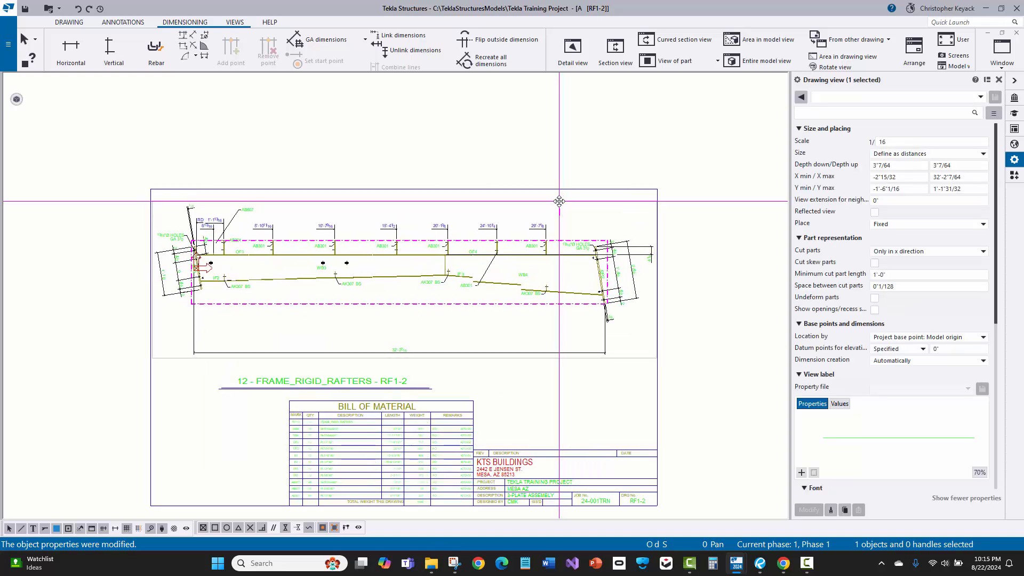
left_click(564, 165)
Step: Open the autoscale settings in the layout section of the assembly drawing properties
scroll(387, 209, "up", 4)
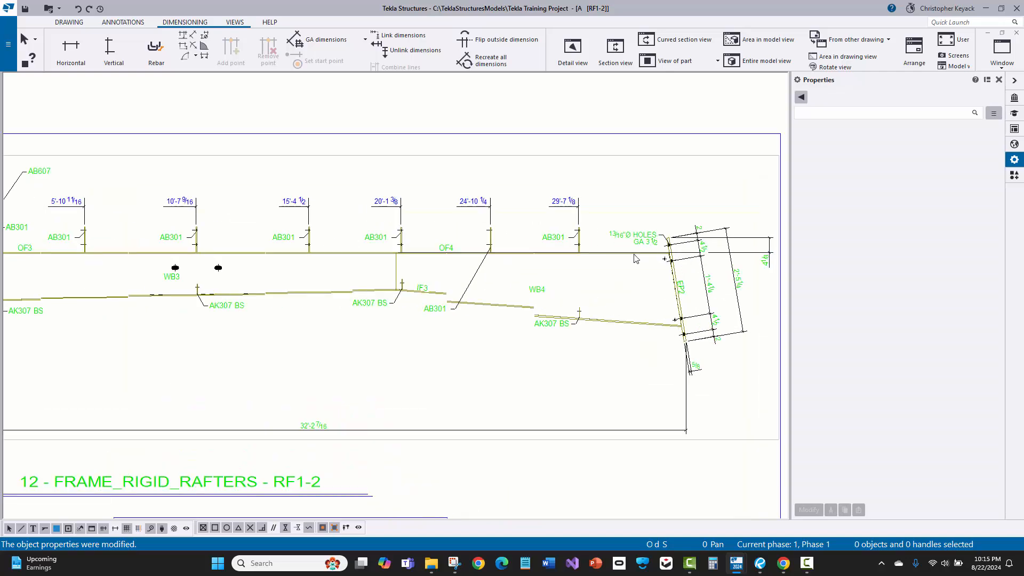
scroll(635, 259, "down", 3)
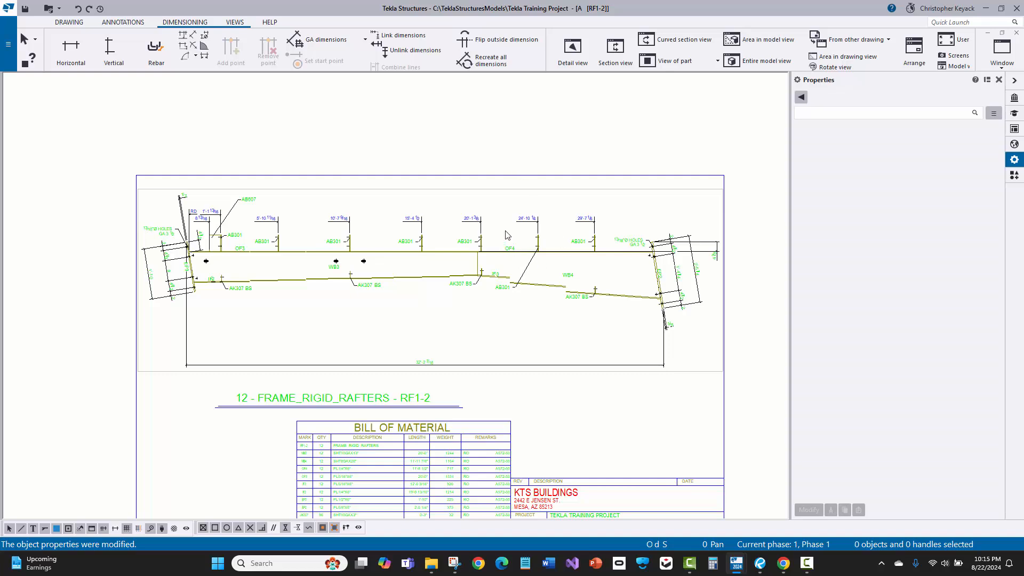
double_click(492, 147)
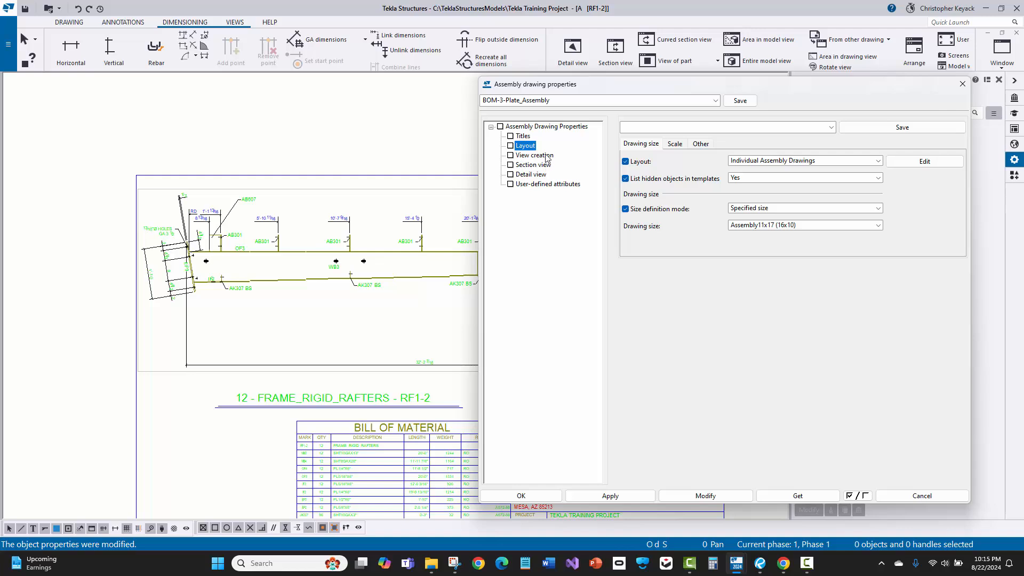
left_click(675, 145)
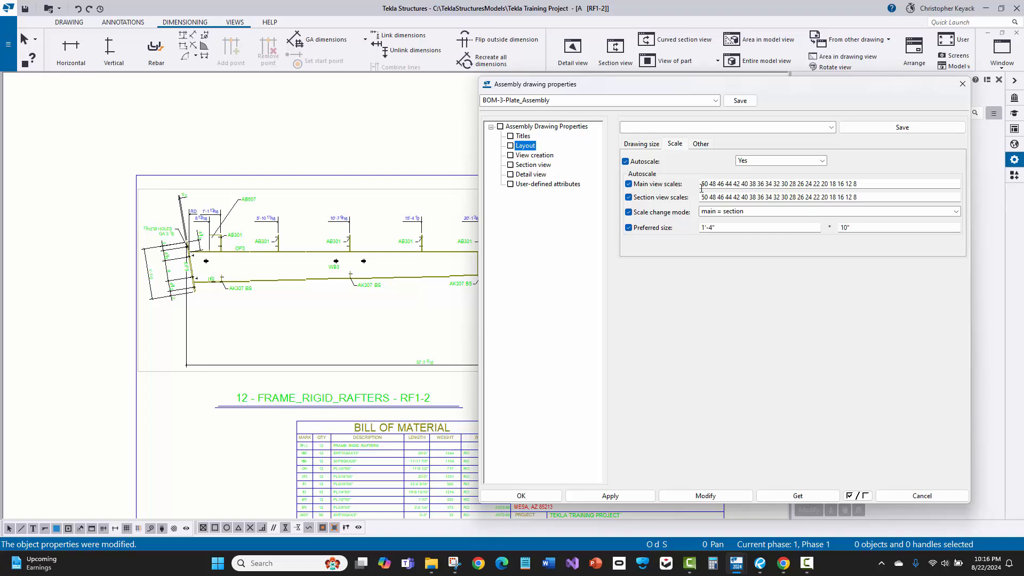
Step: Examine the dimensions and part marks around end plate EP3 and clips AB301 and AB607 for legibility at this scale
scroll(372, 251, "up", 5)
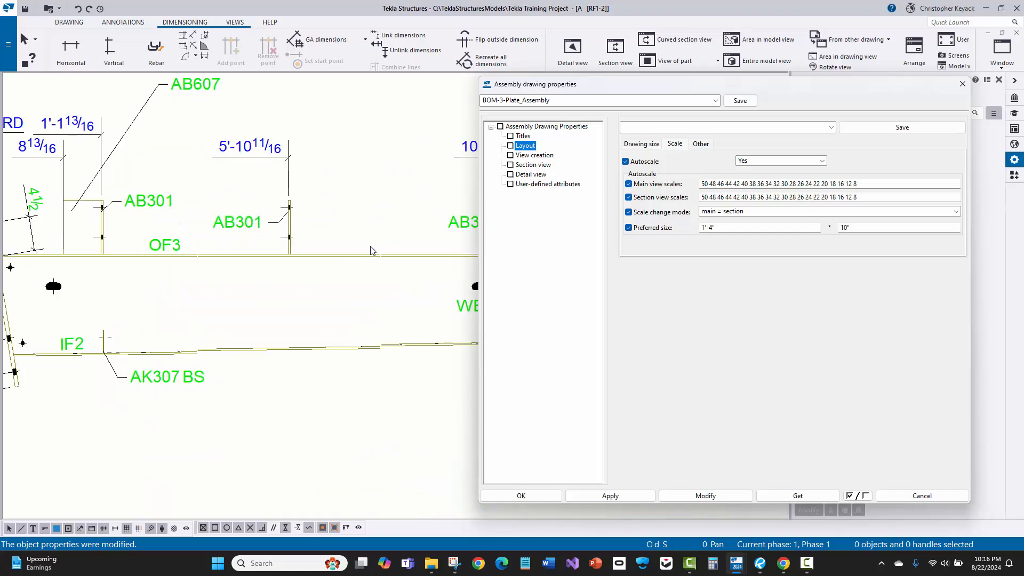
scroll(346, 260, "down", 5)
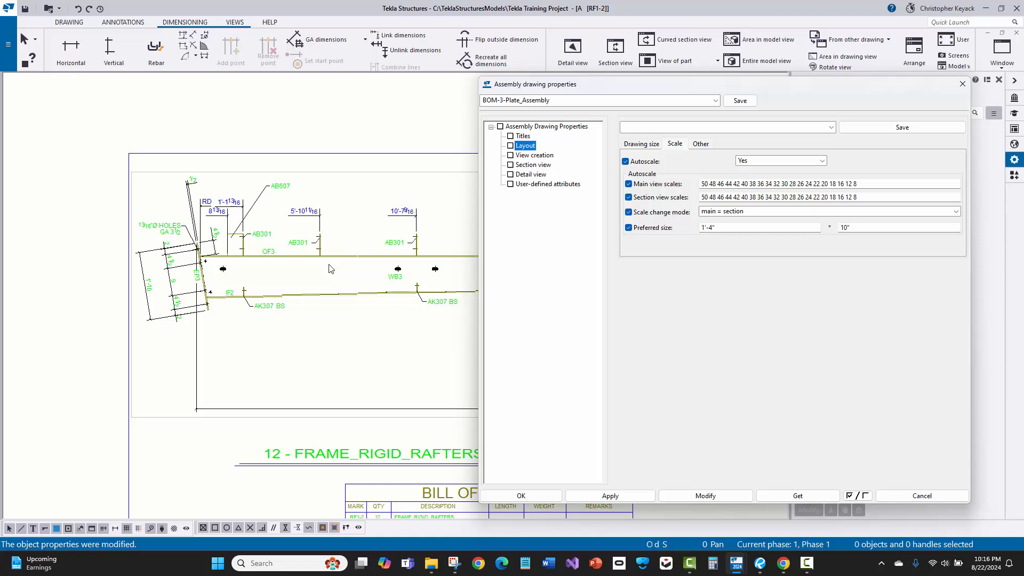
scroll(331, 266, "down", 1)
middle_click_drag(328, 266, 240, 220)
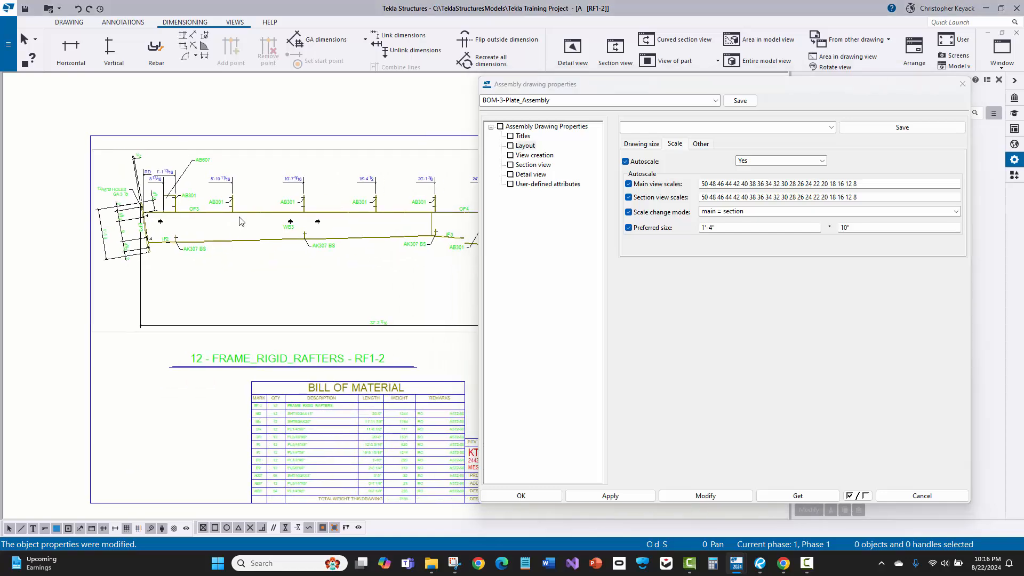
scroll(115, 200, "up", 5)
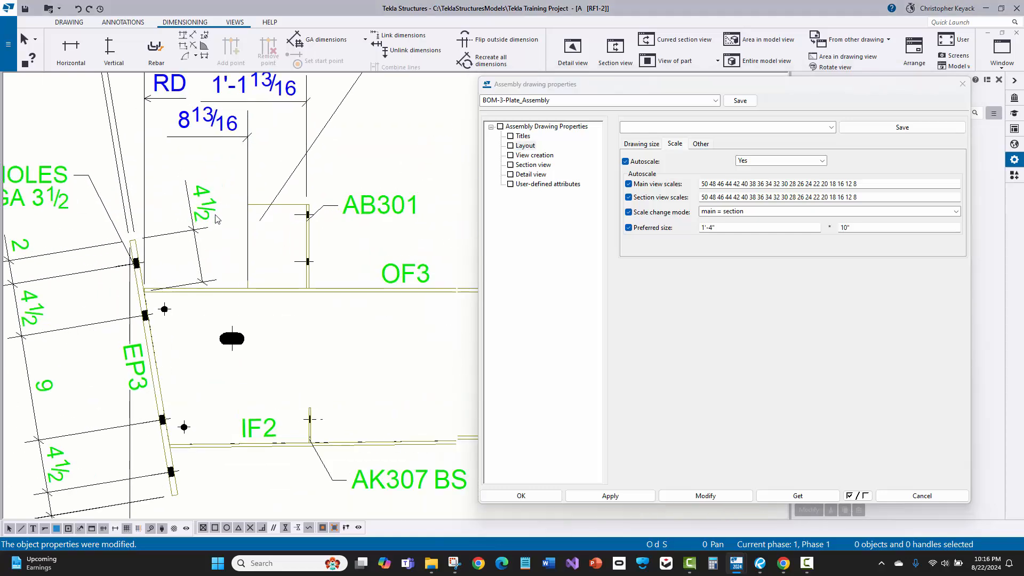
scroll(283, 250, "down", 1)
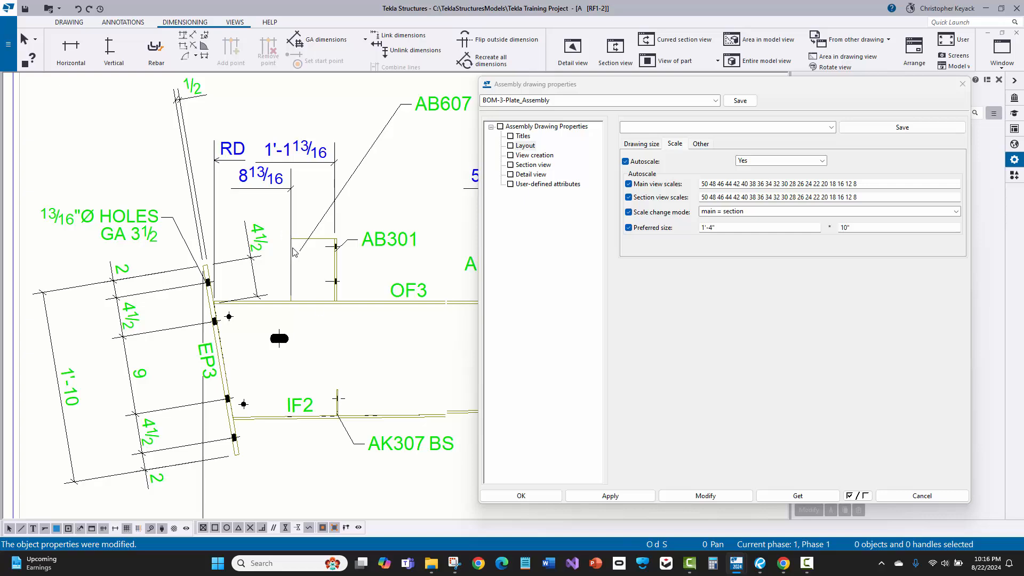
scroll(306, 293, "up", 1)
scroll(298, 266, "down", 4)
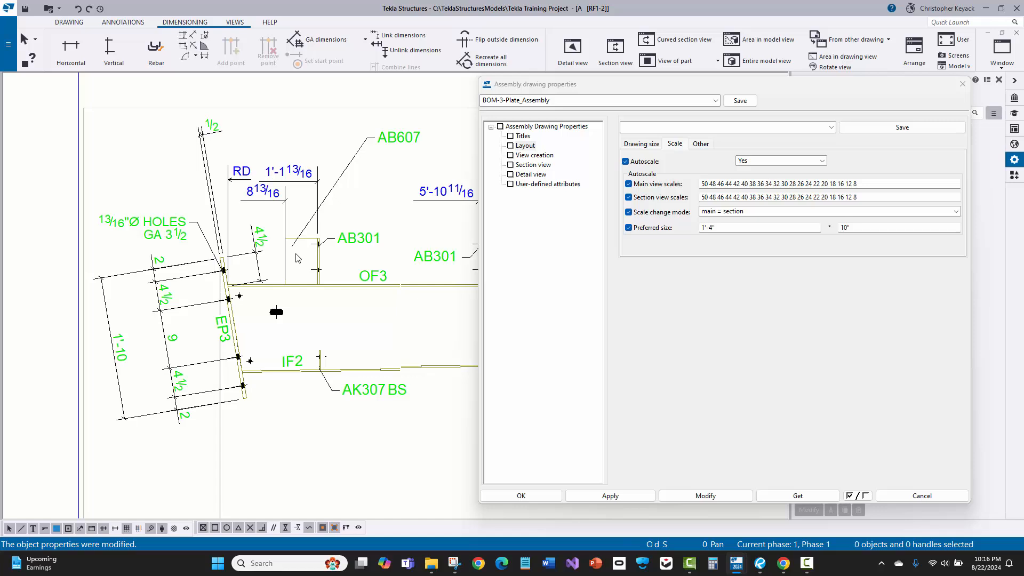
Step: Close the assembly drawing properties with the autoscale settings left as they are
scroll(296, 257, "down", 5)
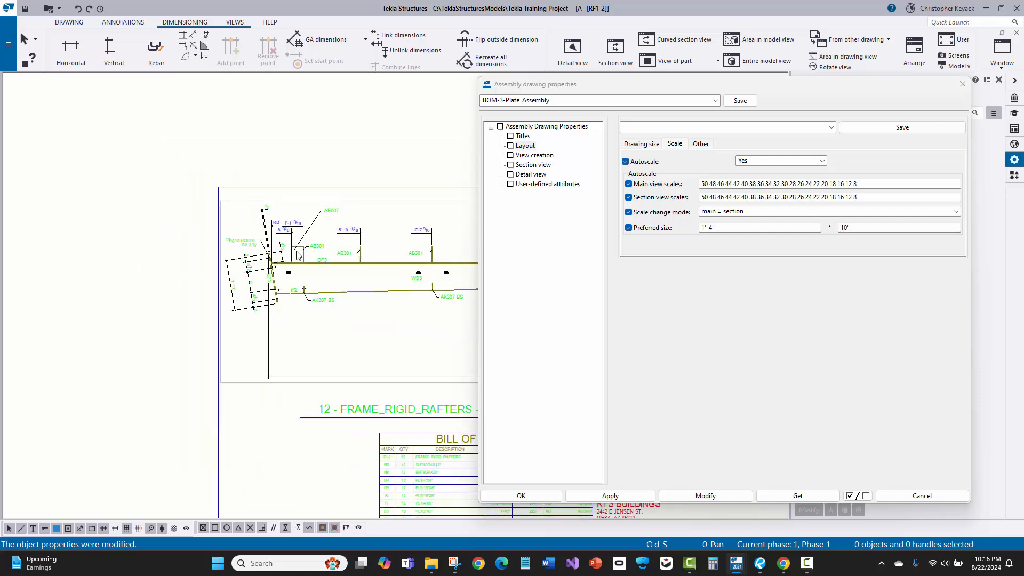
scroll(264, 247, "down", 2)
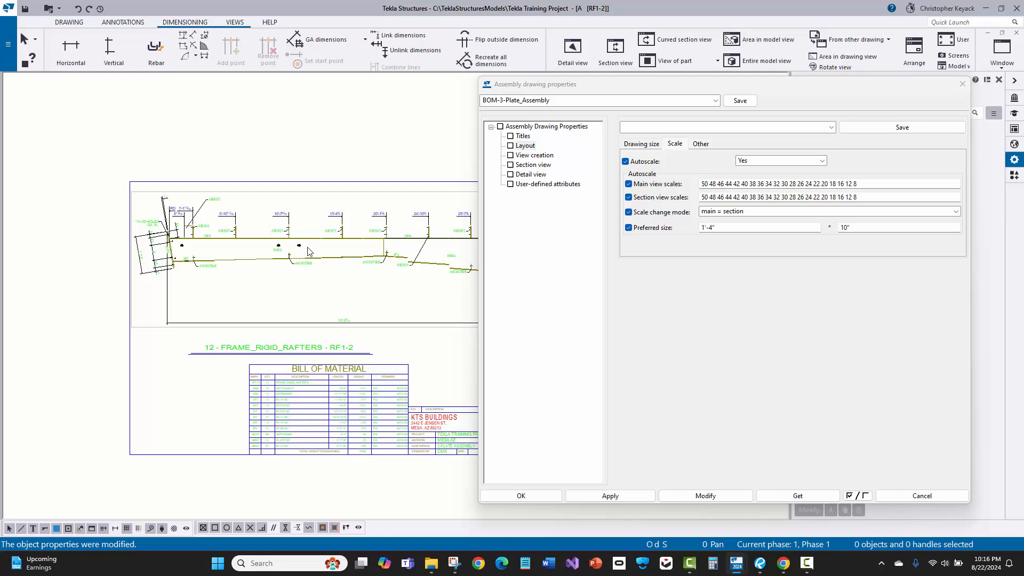
scroll(273, 249, "up", 1)
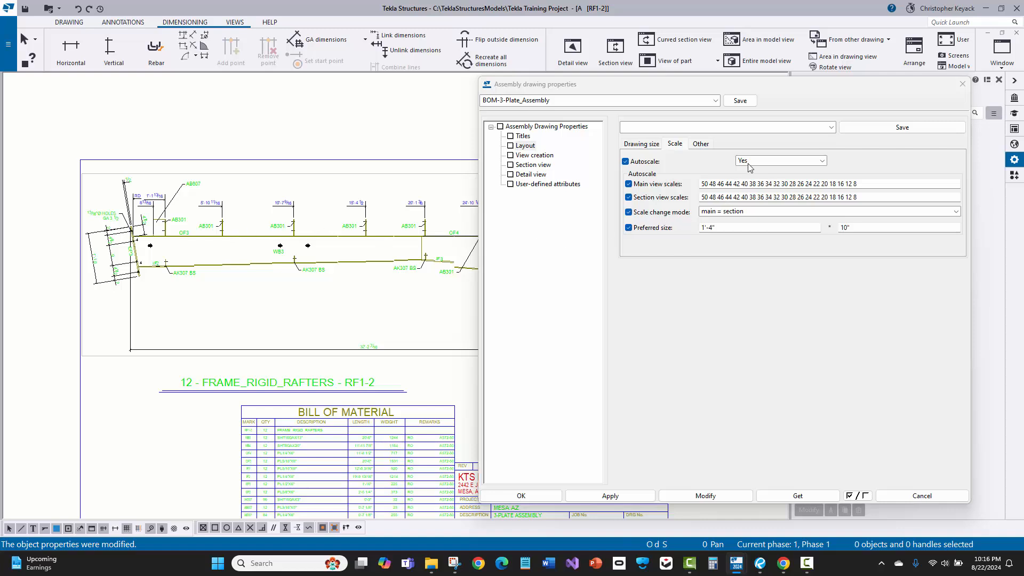
left_click(963, 84)
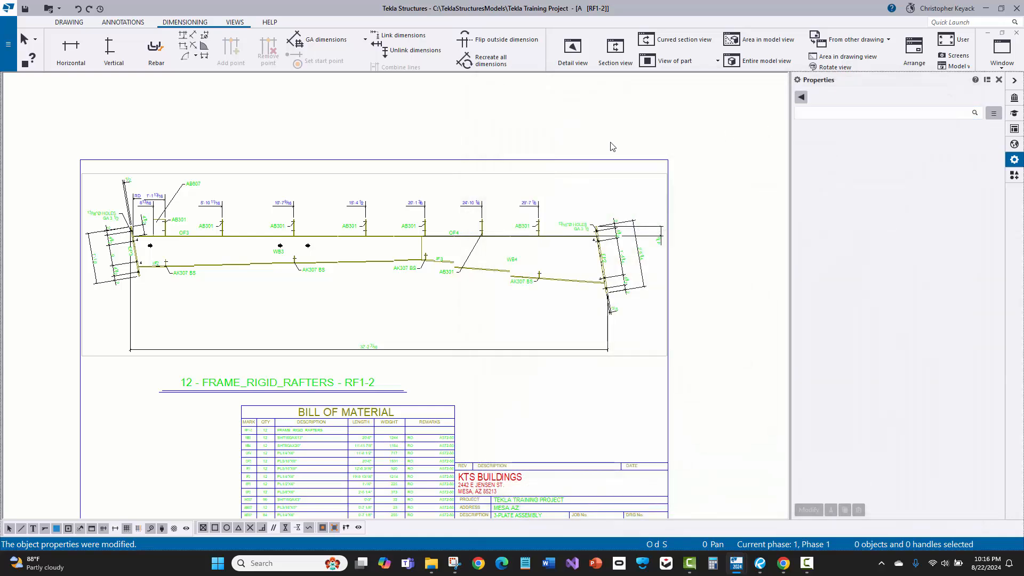
Step: Examine the shortened inner flange segments, clip marks and dimensions between web WB4 and end plate EP2
scroll(490, 212, "up", 4)
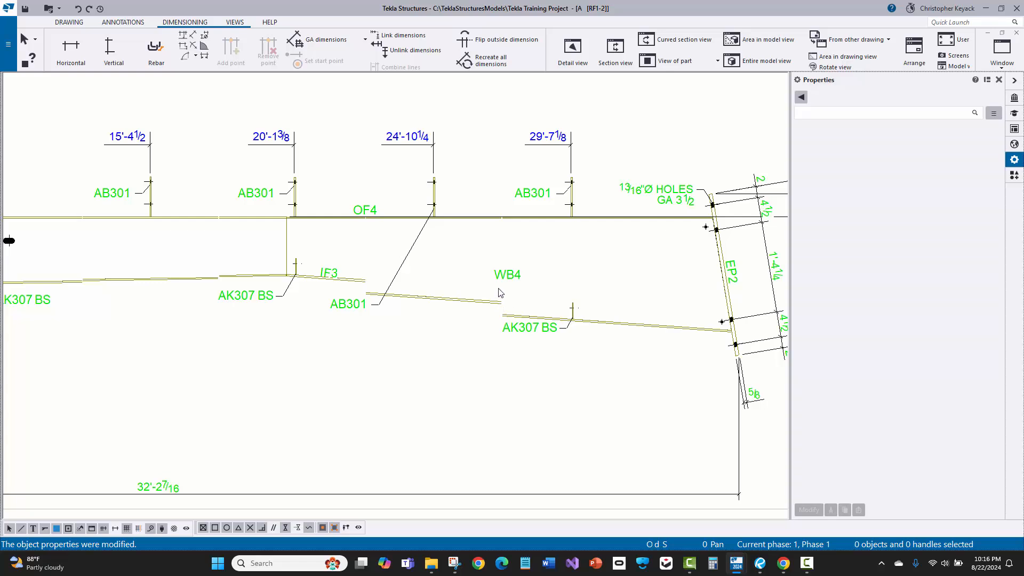
scroll(500, 299, "down", 1)
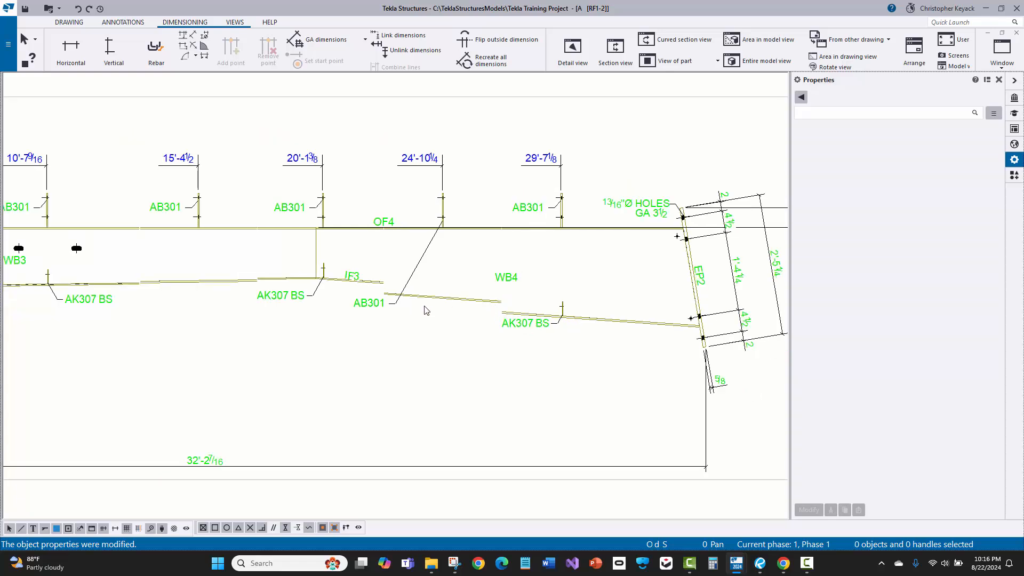
scroll(427, 310, "down", 4)
scroll(493, 290, "up", 3)
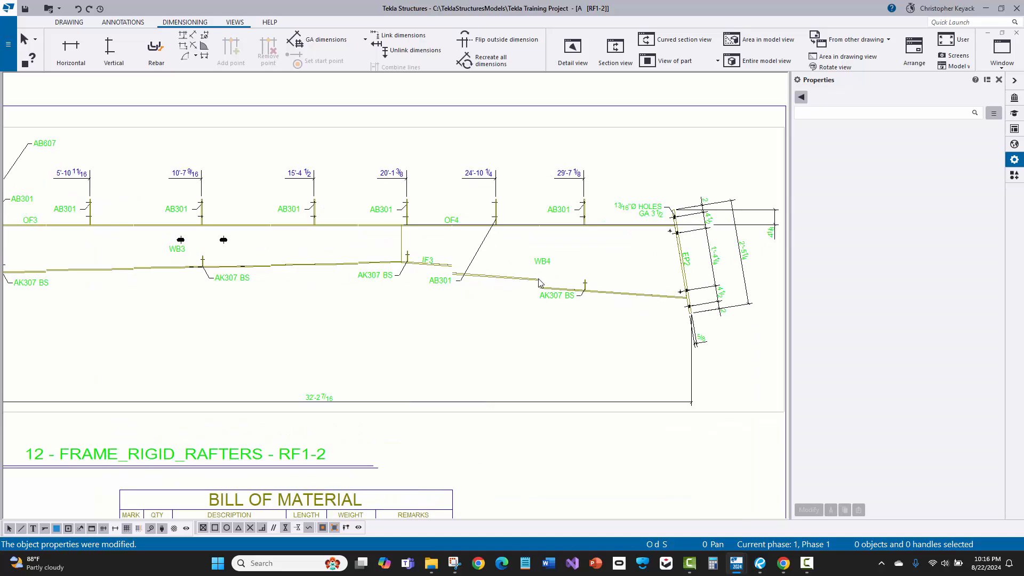
middle_click_drag(540, 283, 574, 263)
scroll(587, 259, "up", 1)
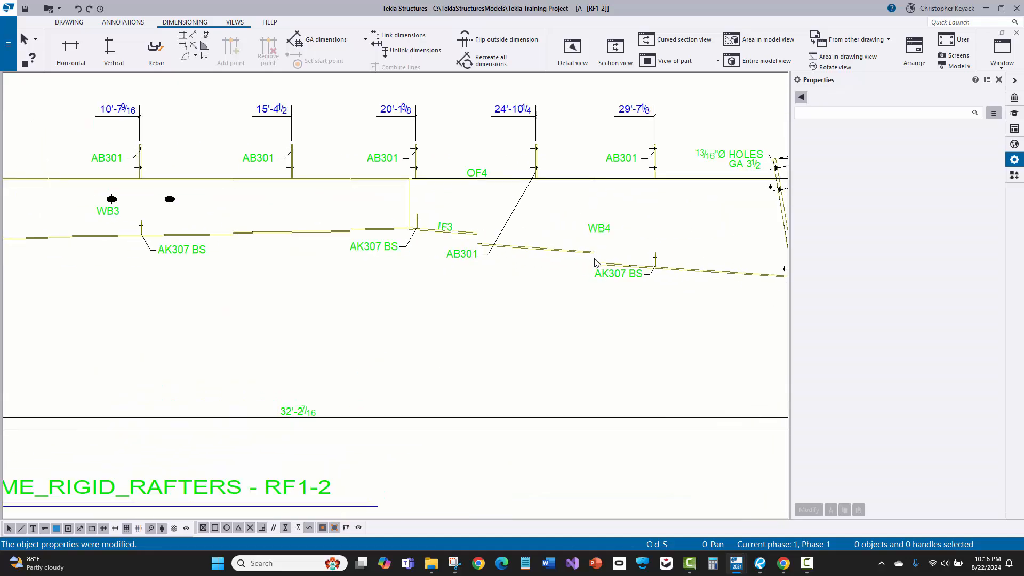
scroll(598, 262, "down", 3)
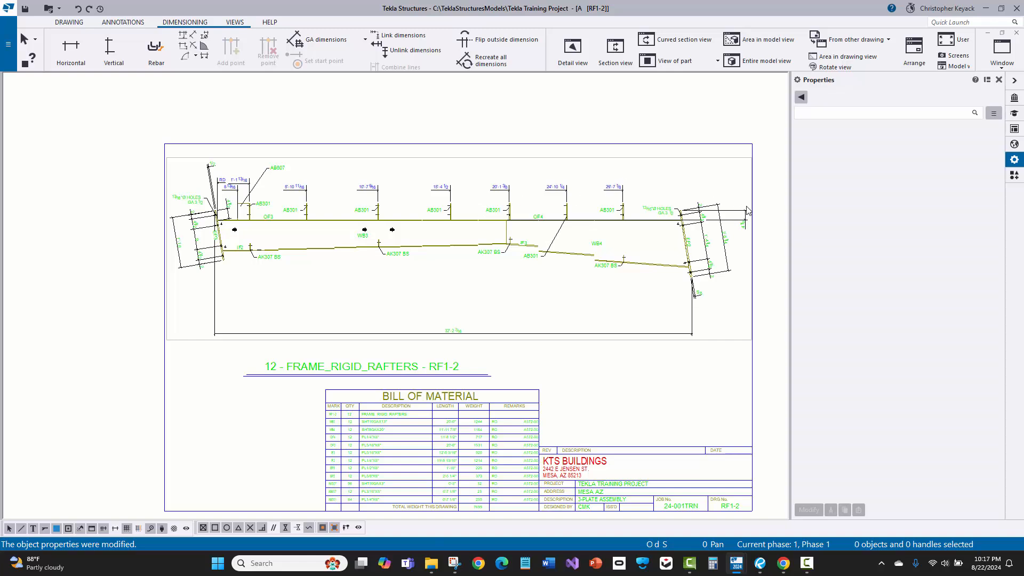
Step: Move the upper point of the end plate EP3 to outer flange dimension from the plate's top corner to the top bolt hole
scroll(150, 184, "up", 4)
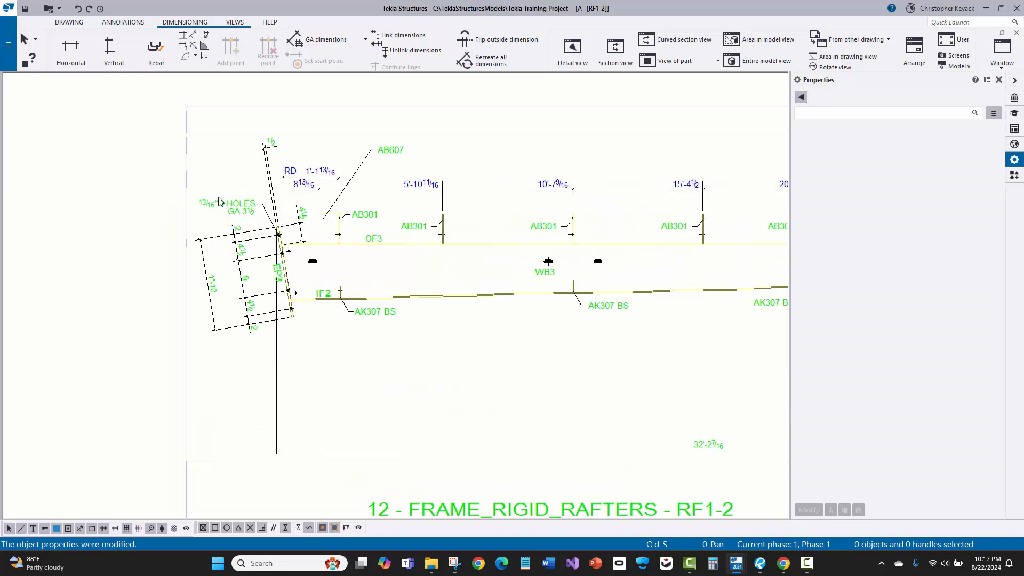
scroll(218, 200, "up", 1)
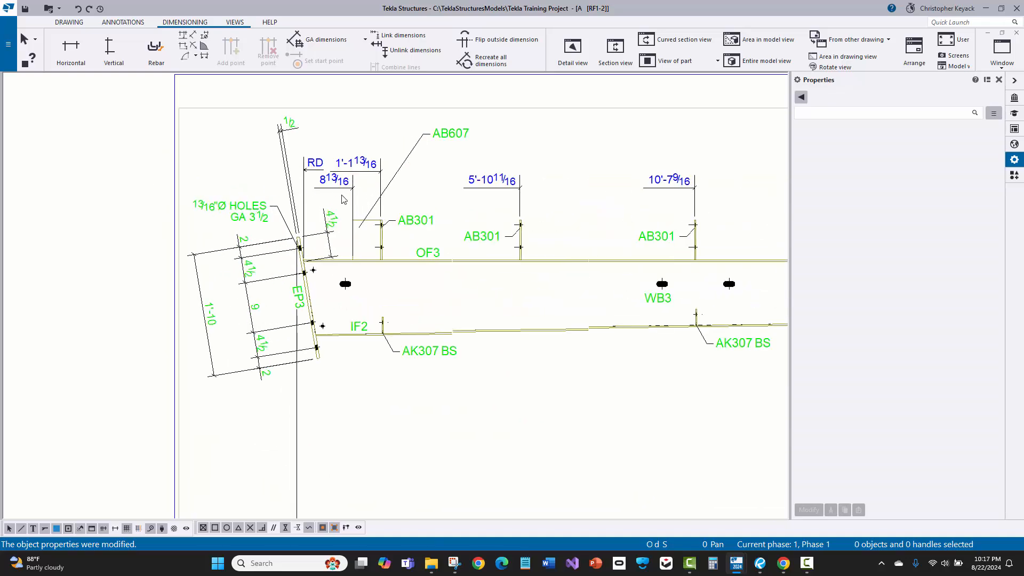
scroll(320, 206, "down", 1)
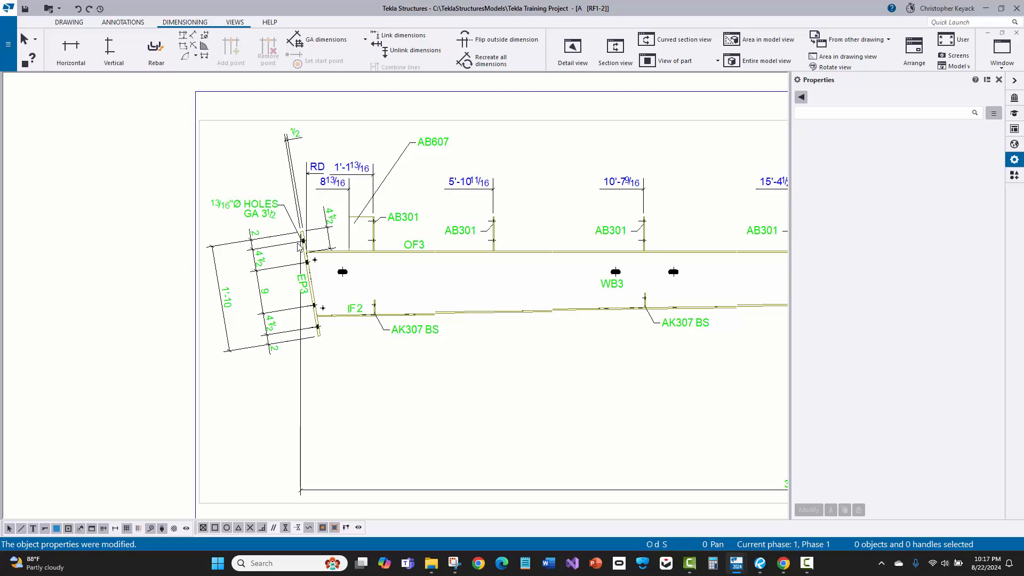
scroll(311, 251, "up", 3)
left_click(373, 179)
scroll(267, 199, "up", 2)
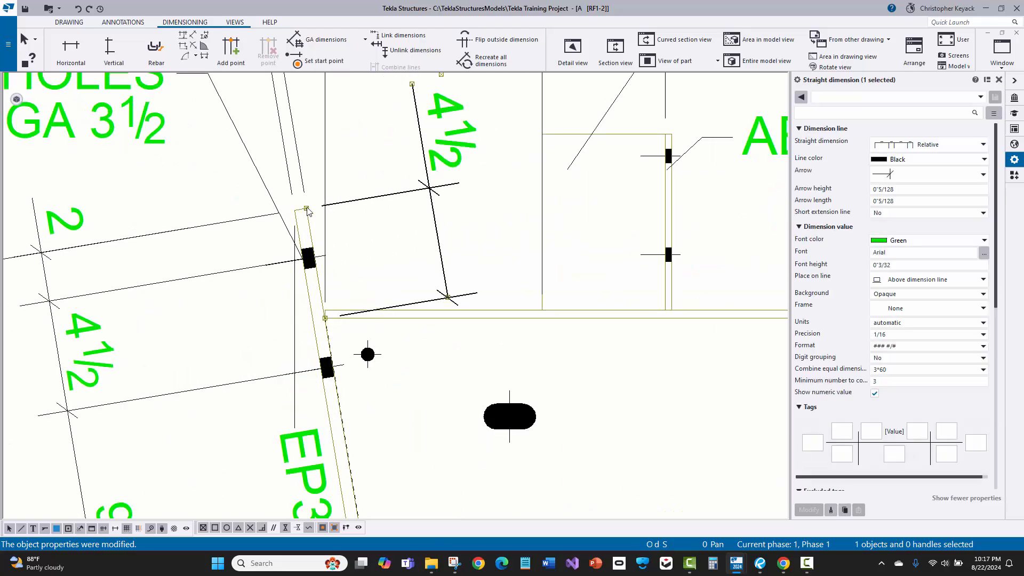
left_click_drag(306, 208, 309, 258)
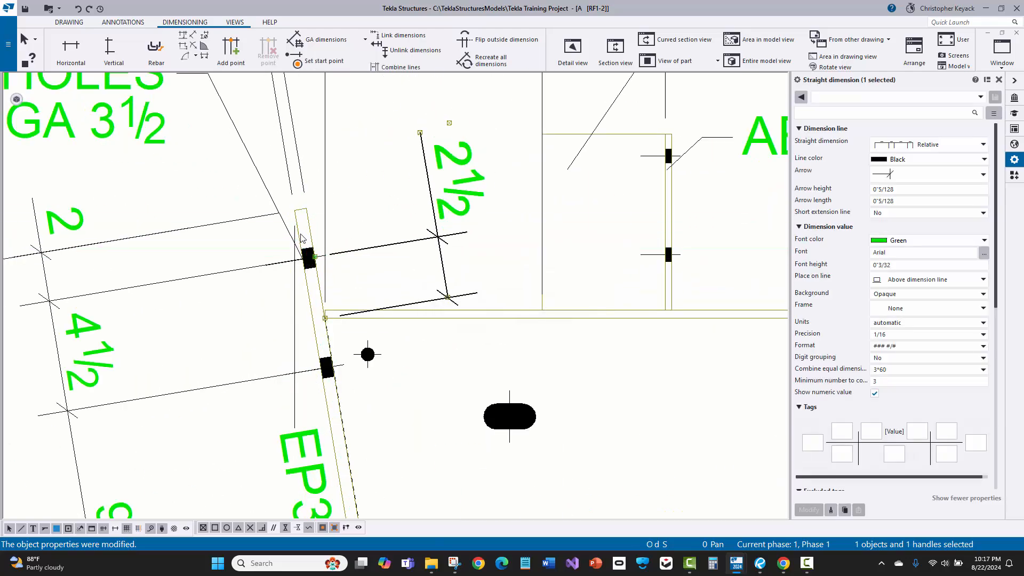
scroll(312, 251, "down", 3)
key("Escape")
scroll(319, 227, "down", 1)
scroll(319, 227, "down", 3)
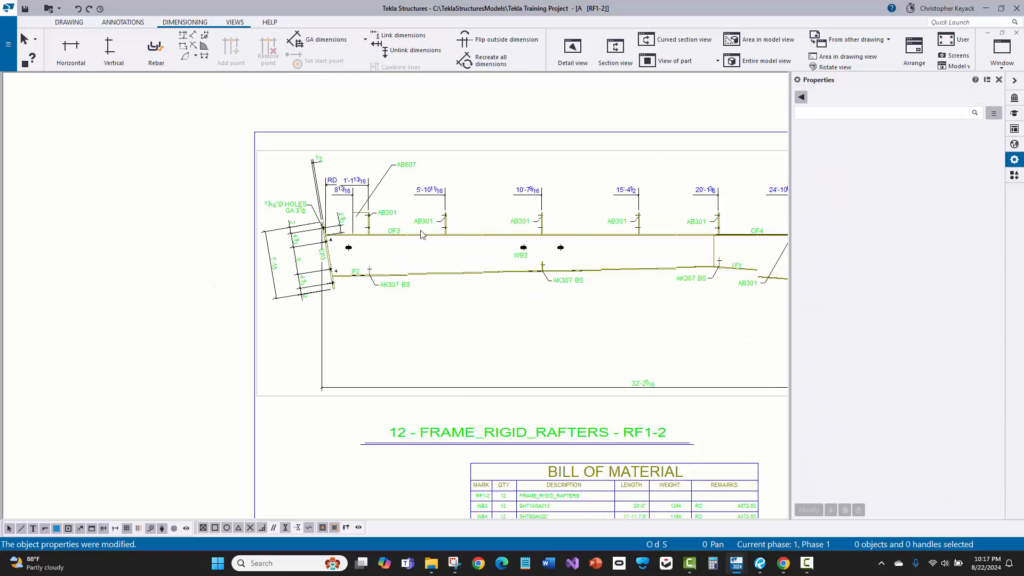
Step: Delete the vertical dimension between the top of end plate EP2 and outer flange OF4
scroll(693, 224, "up", 5)
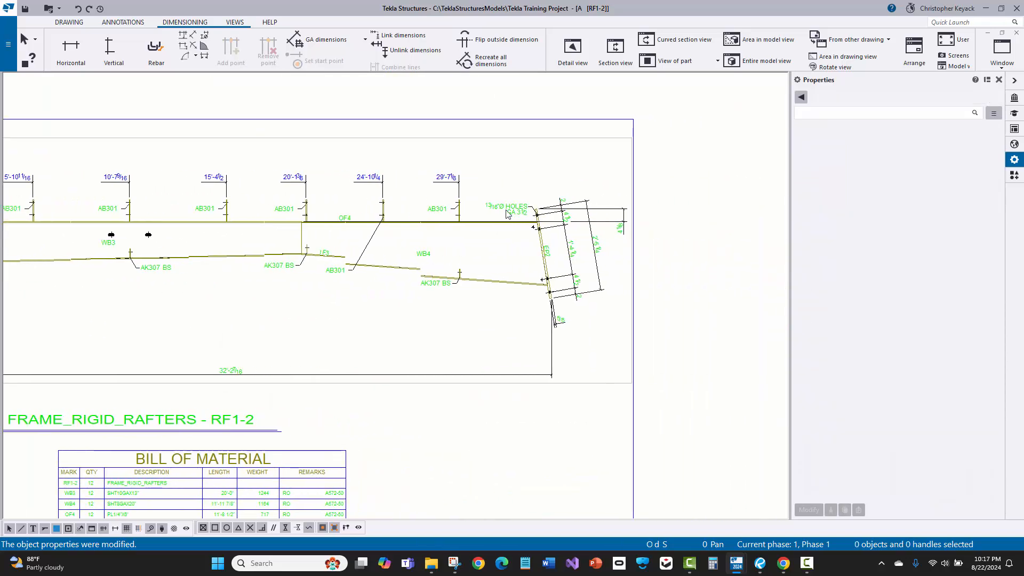
left_click(655, 206)
scroll(654, 206, "up", 1)
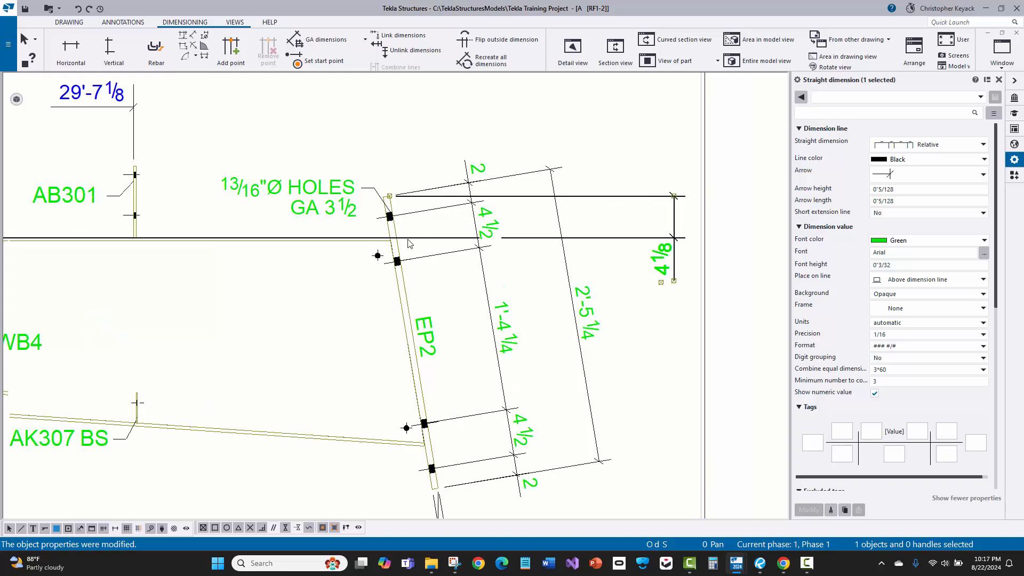
key("Delete")
Step: Move the 13/16" diameter holes mark at end plate EP2 outward, above the plate's bolt spacing dimensions
middle_click_drag(347, 205, 380, 186)
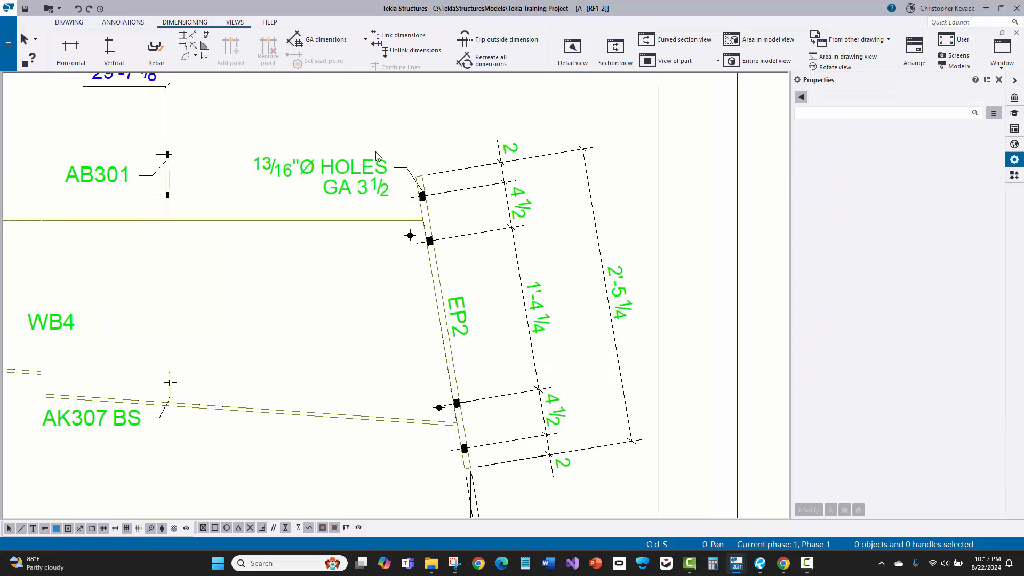
scroll(363, 156, "up", 1)
left_click_drag(328, 161, 597, 80)
key("Escape")
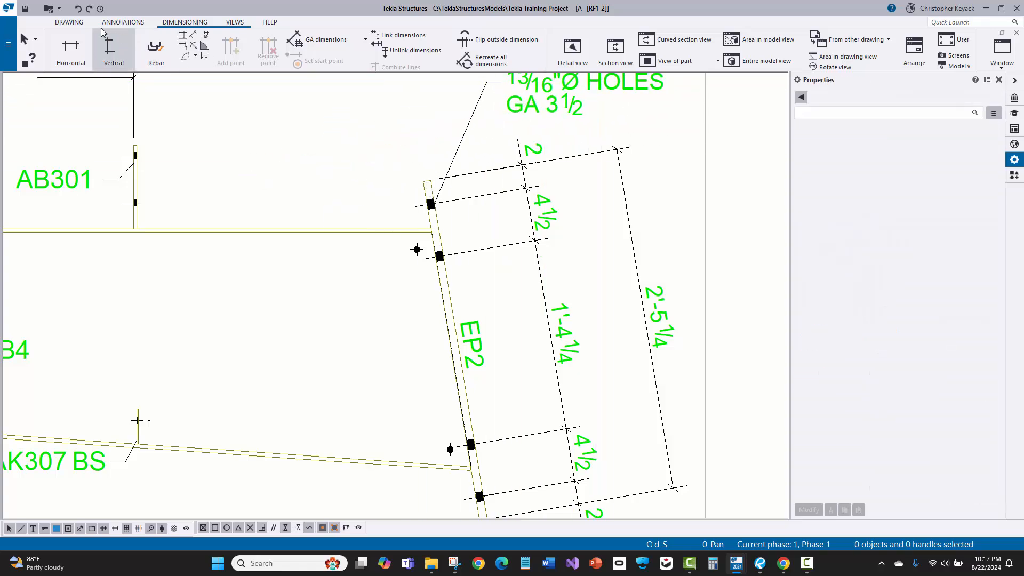
Step: Add a dimension aligned with end plate EP2's sloped edge, from the plate's top corner to the top of outer flange OF4
left_click(205, 55)
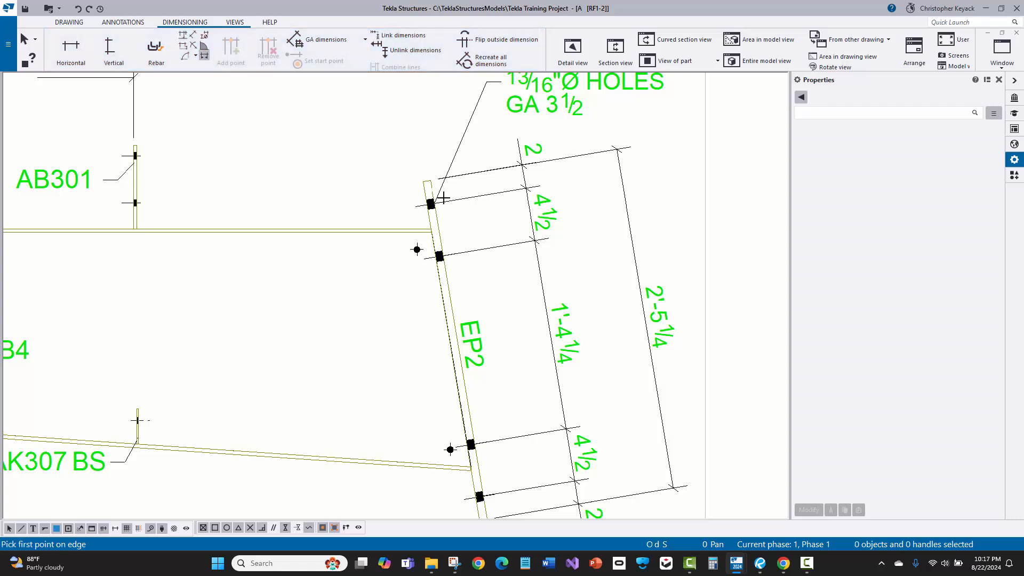
scroll(457, 197, "up", 2)
left_click(409, 166)
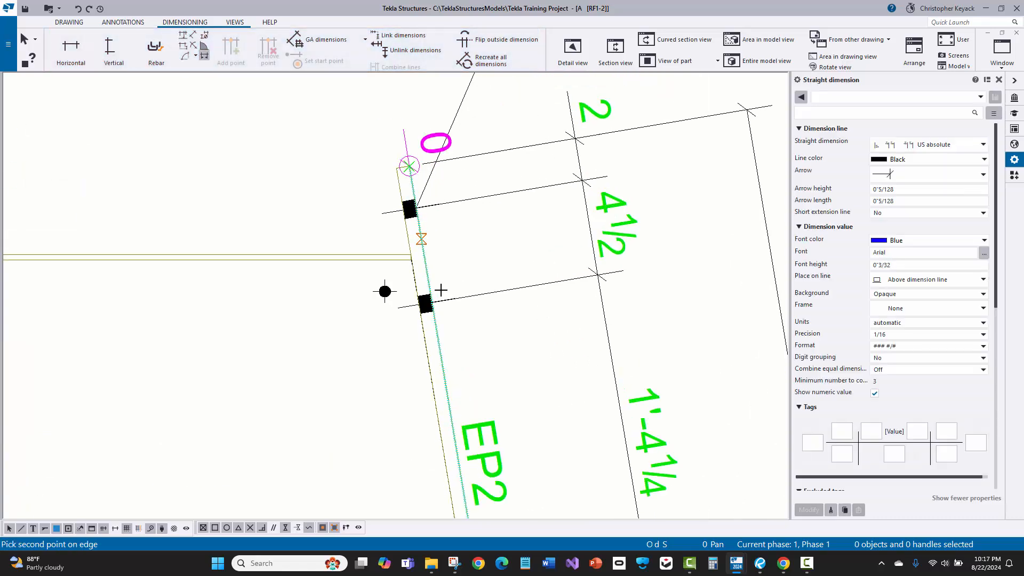
left_click(442, 347)
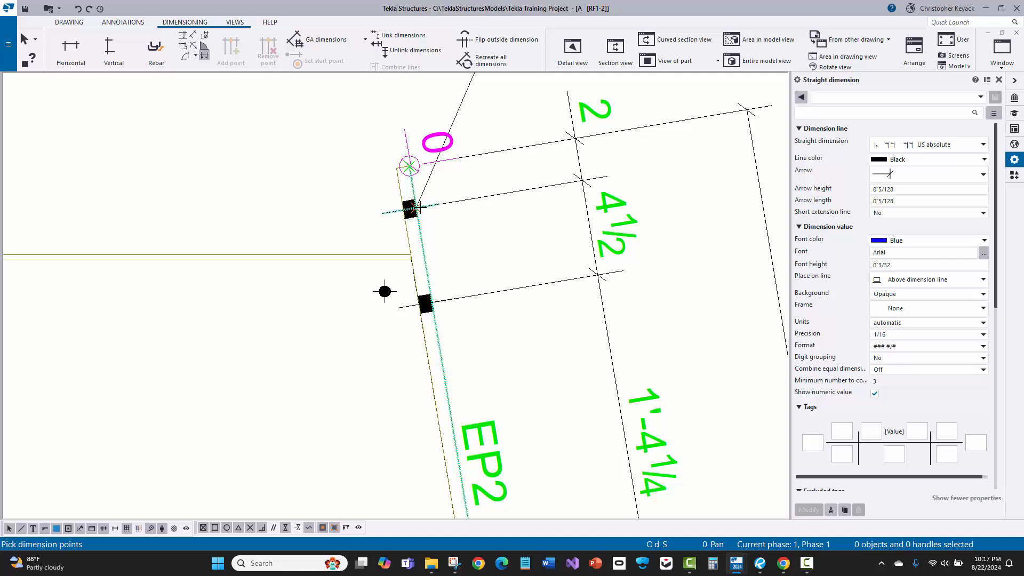
scroll(631, 270, "down", 2)
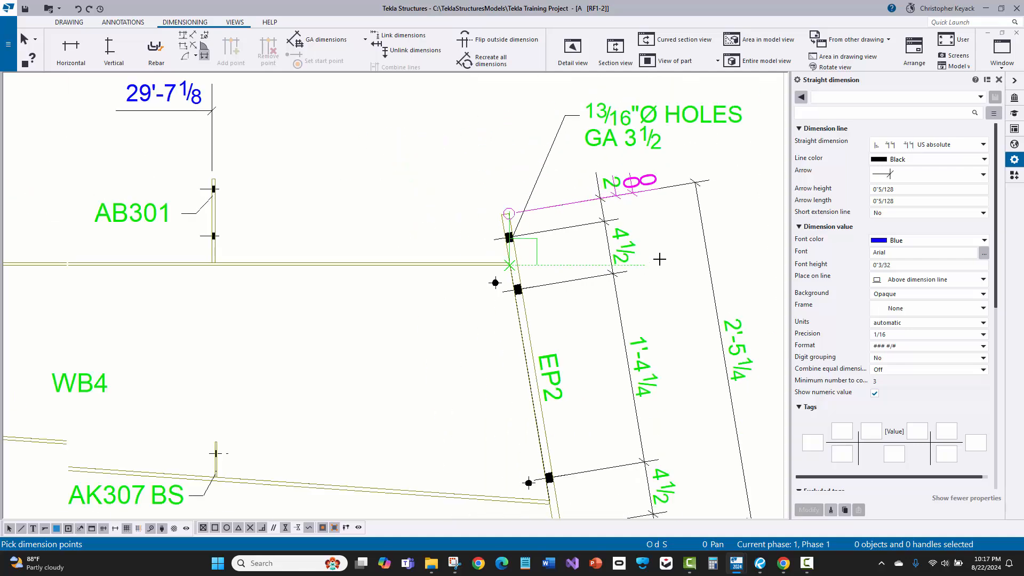
scroll(660, 260, "down", 5)
right_click(352, 291)
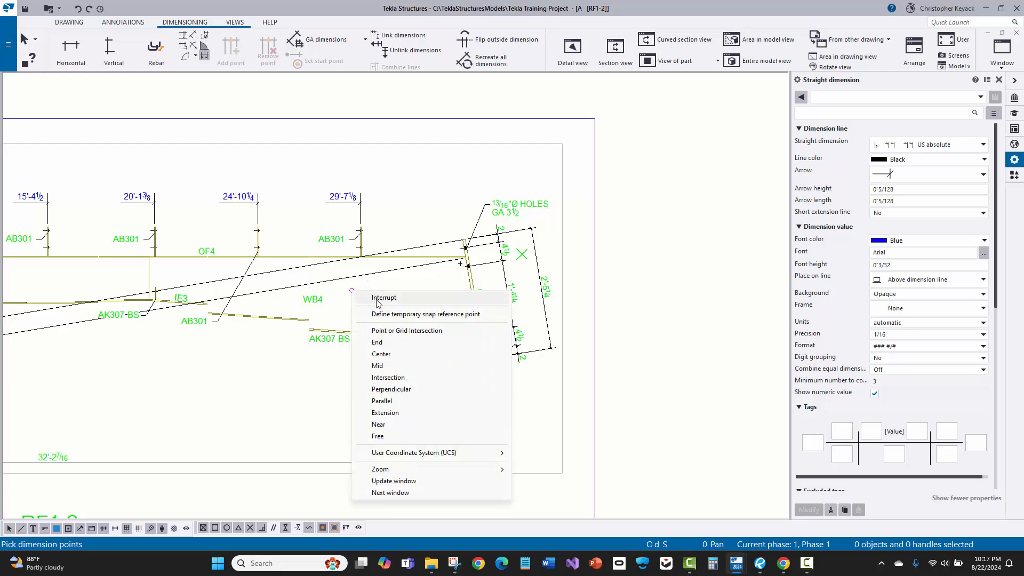
left_click(377, 299)
middle_click_drag(363, 303, 464, 277)
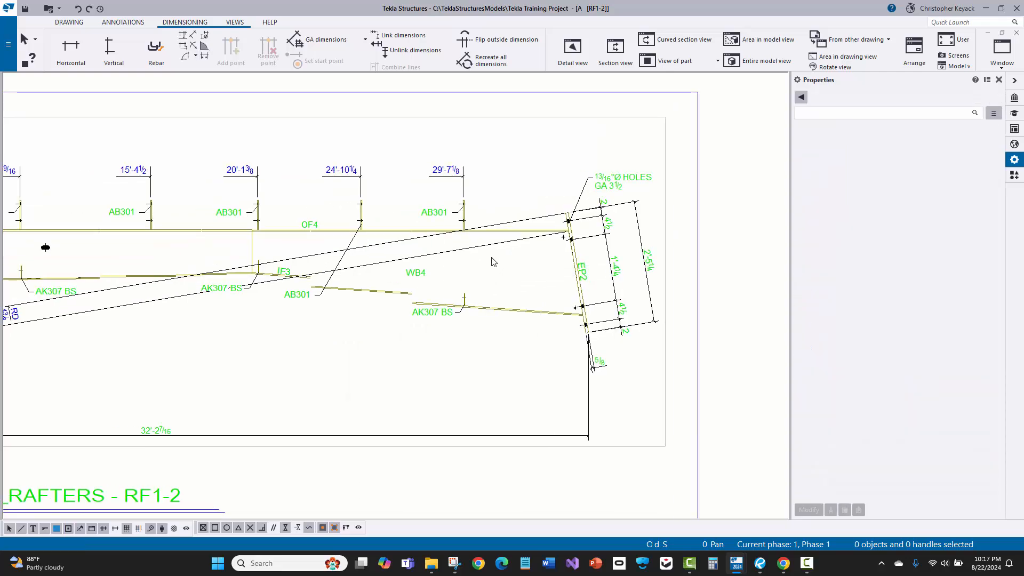
Step: Check the placing method options of the new sloped dimension at end plate EP2
scroll(476, 254, "down", 3)
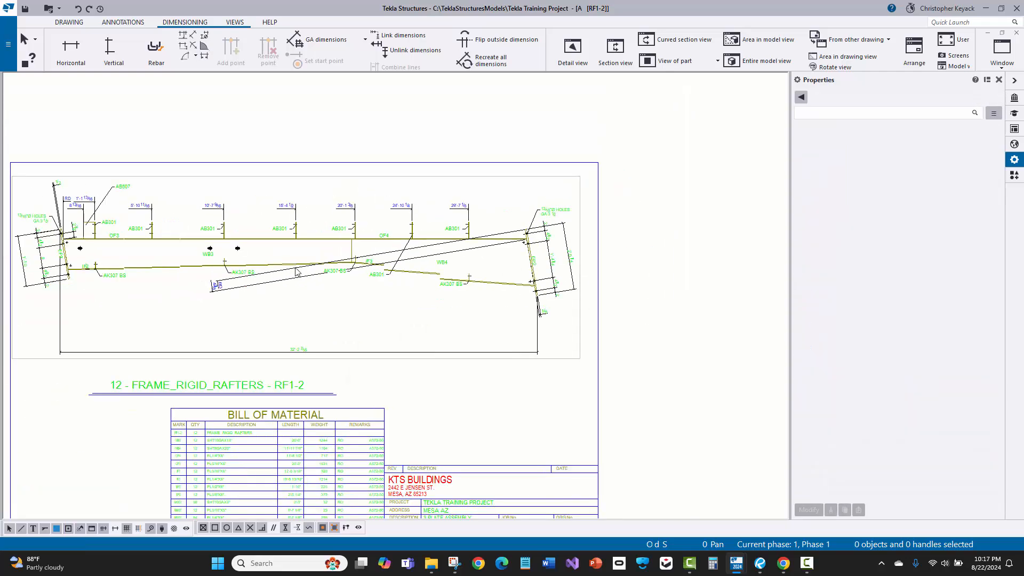
scroll(315, 267, "up", 2)
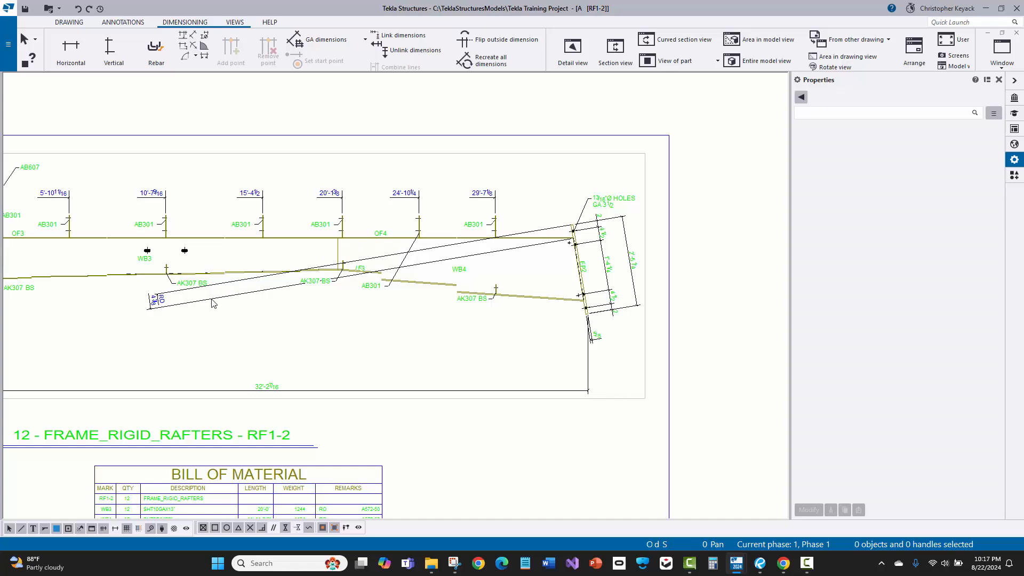
left_click(170, 308)
left_click(222, 349)
left_click(174, 310)
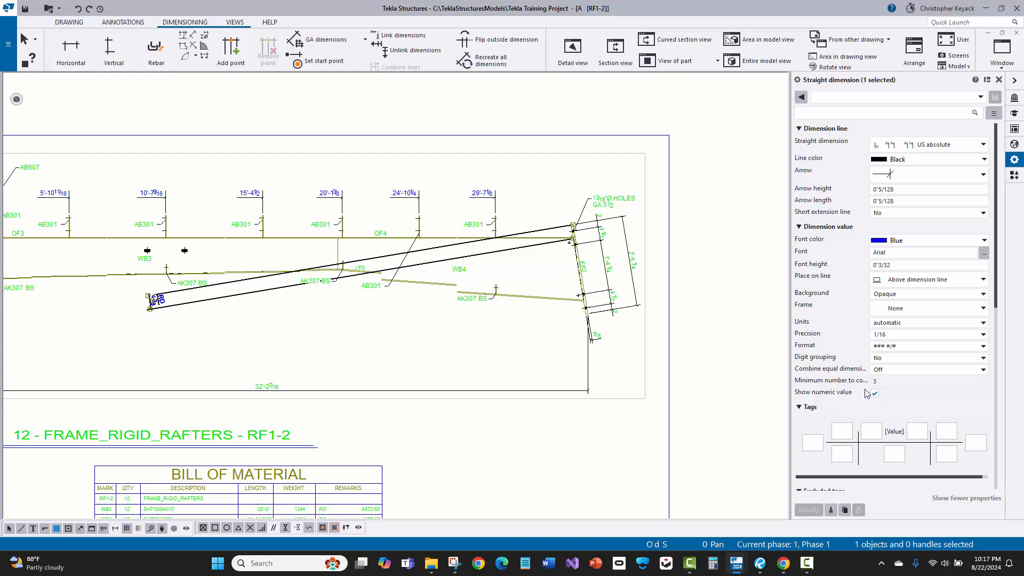
scroll(872, 389, "down", 5)
scroll(872, 389, "down", 4)
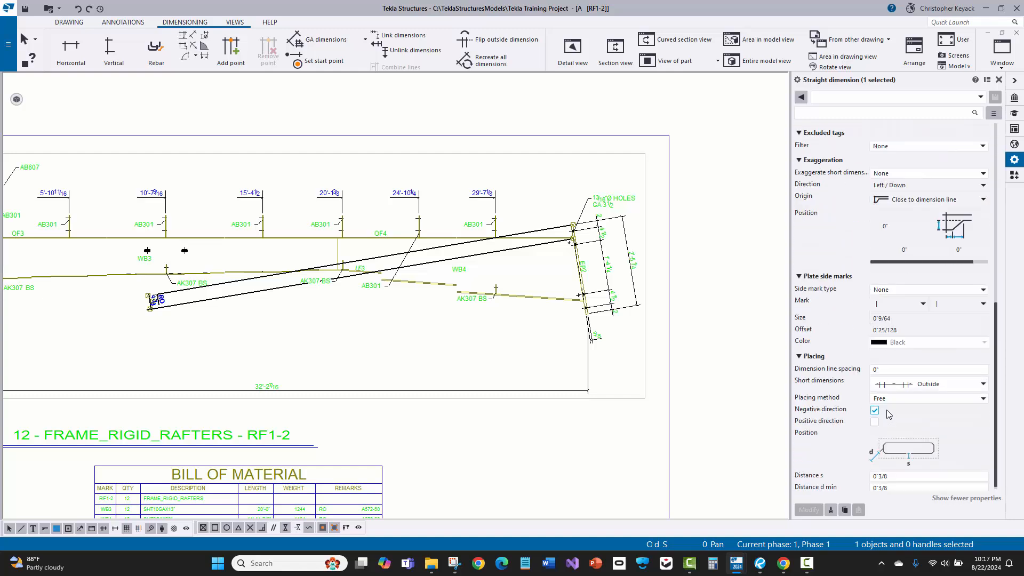
left_click(903, 395)
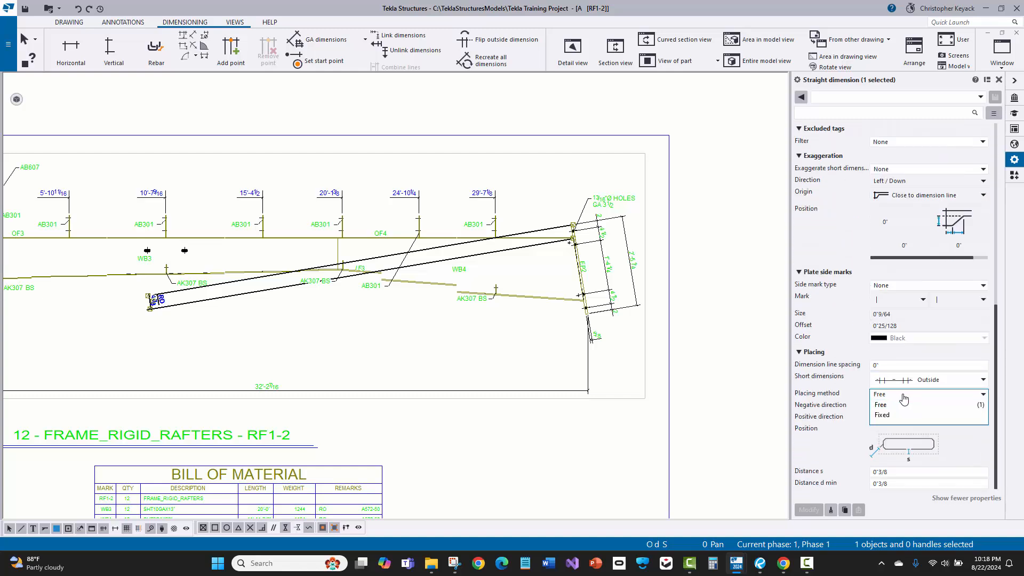
left_click(904, 398)
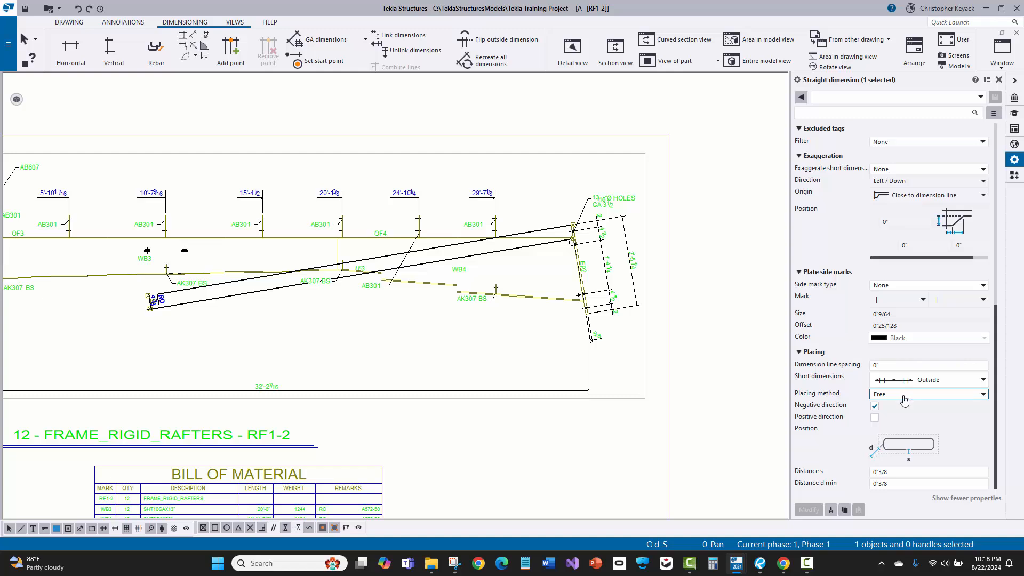
left_click(359, 339)
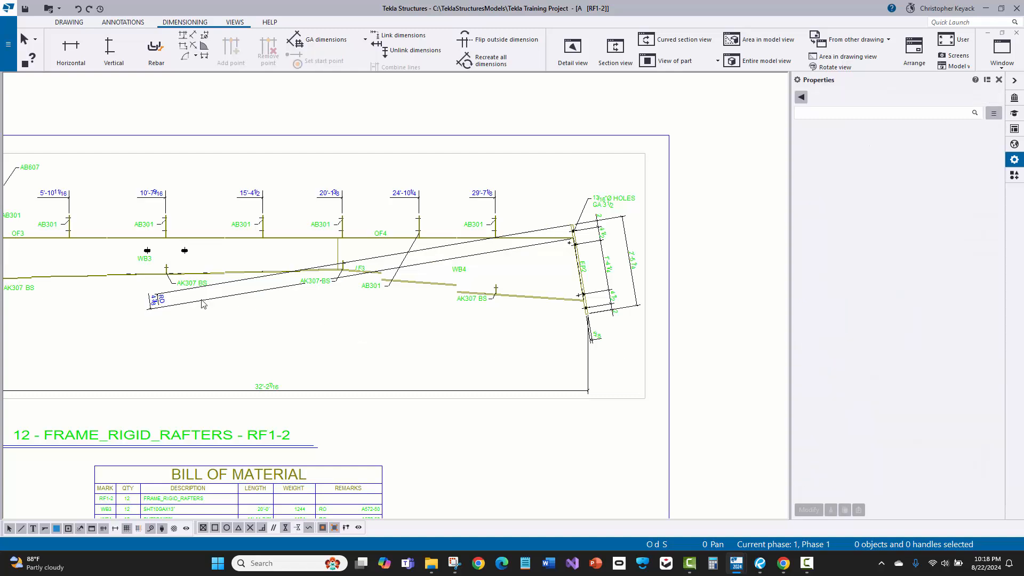
Step: Move the sloped flange offset dimension close to end plate EP2, on the rafter side of the plate
left_click(169, 307)
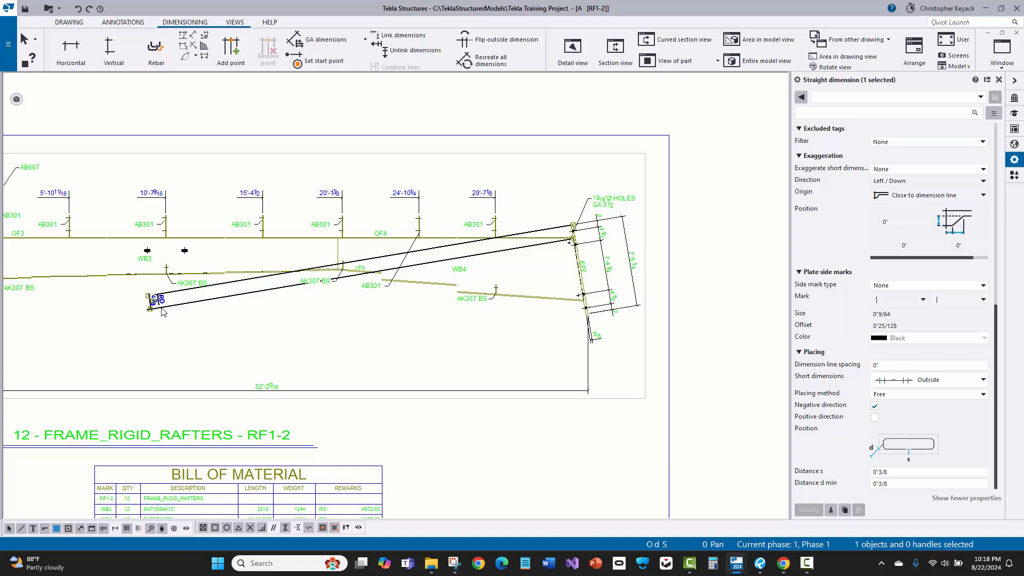
left_click_drag(293, 291, 555, 256)
left_click(540, 205)
scroll(544, 228, "up", 2)
left_click(553, 237)
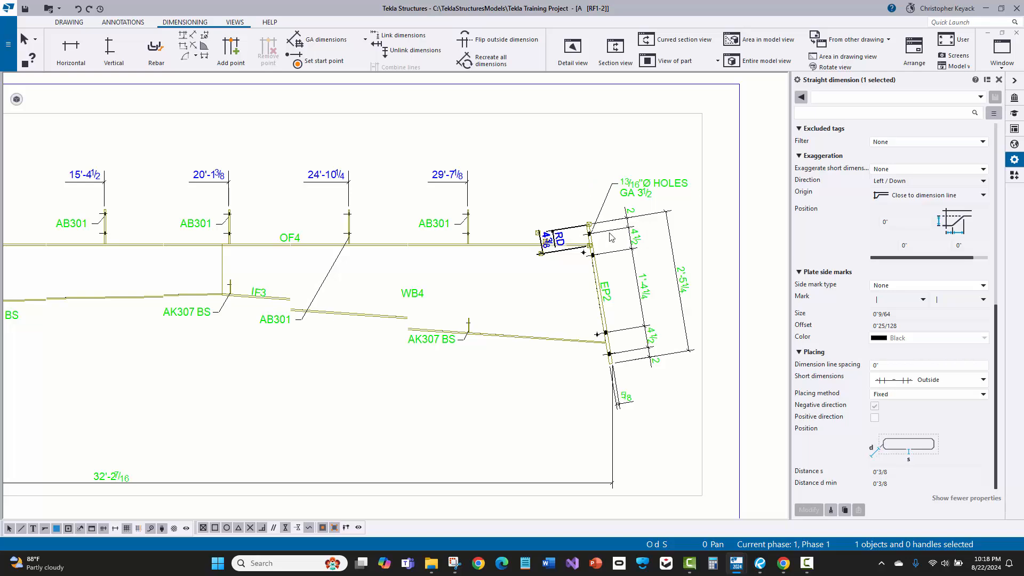
scroll(611, 237, "up", 2)
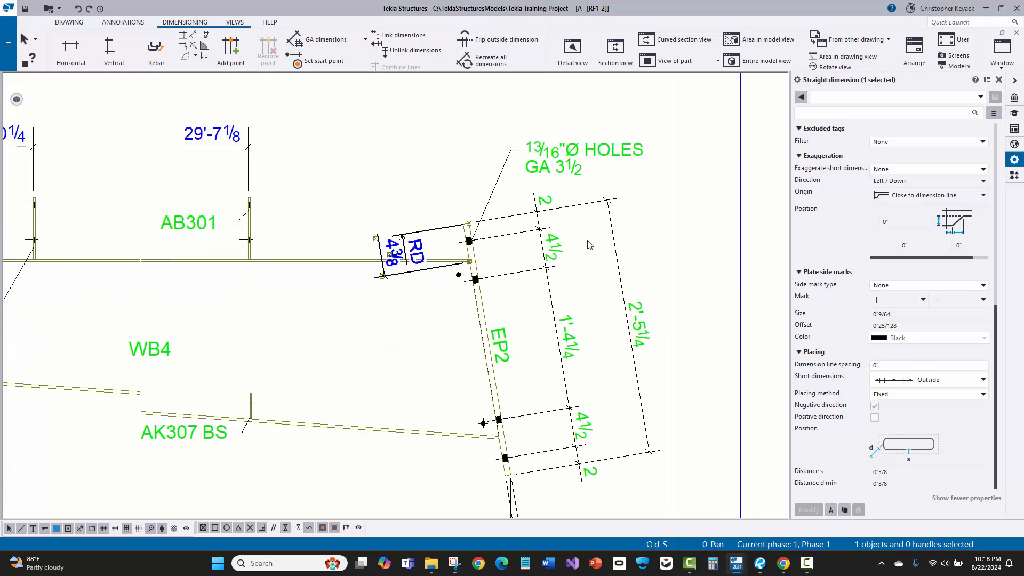
Step: Compare the placing properties of end plate EP2's bolt spacing dimensions, the 29'-7 1/8 dimension and the sloped flange offset dimension
left_click(554, 249)
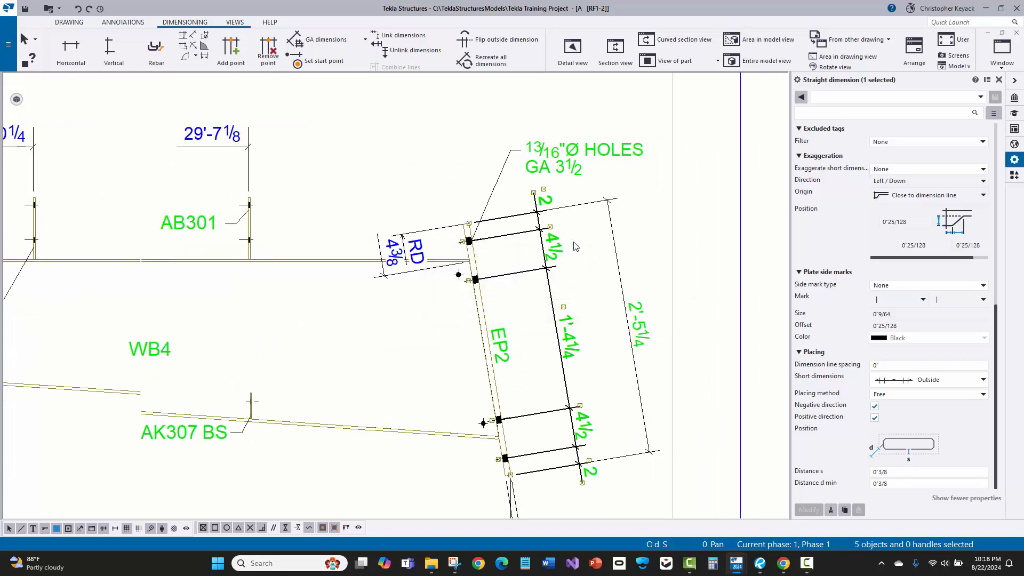
left_click(213, 139)
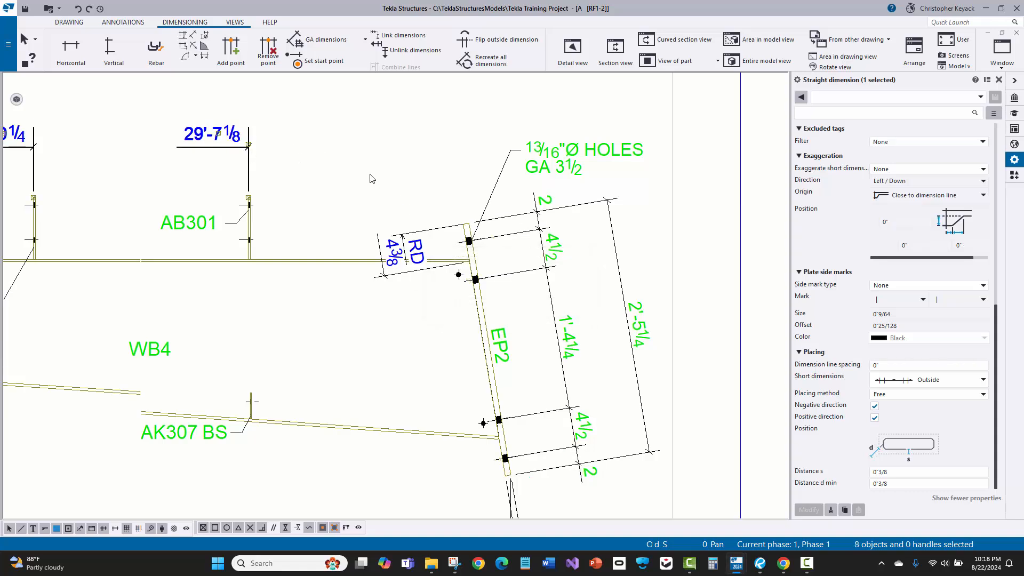
left_click(274, 182)
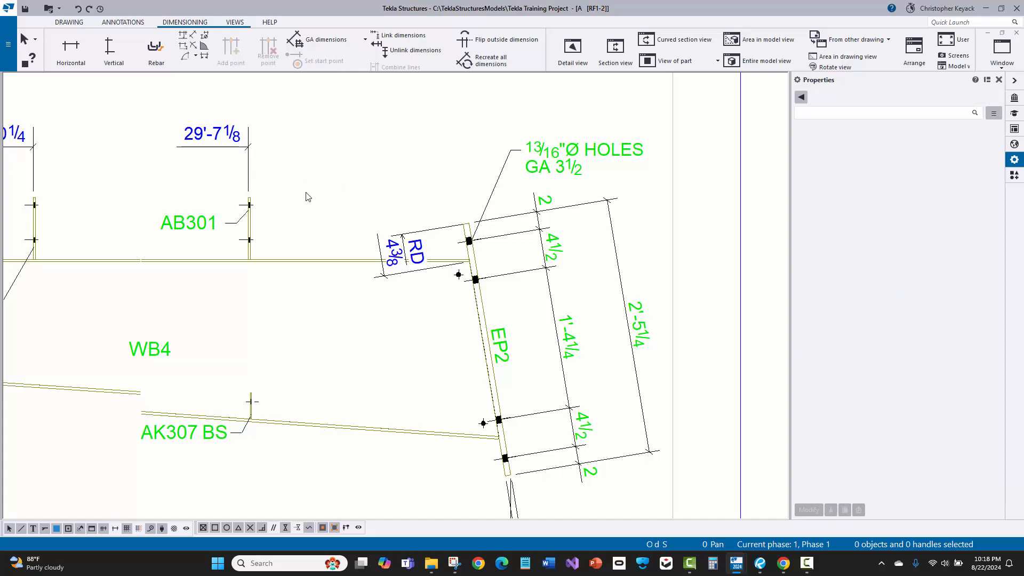
scroll(307, 196, "down", 3)
scroll(347, 233, "up", 2)
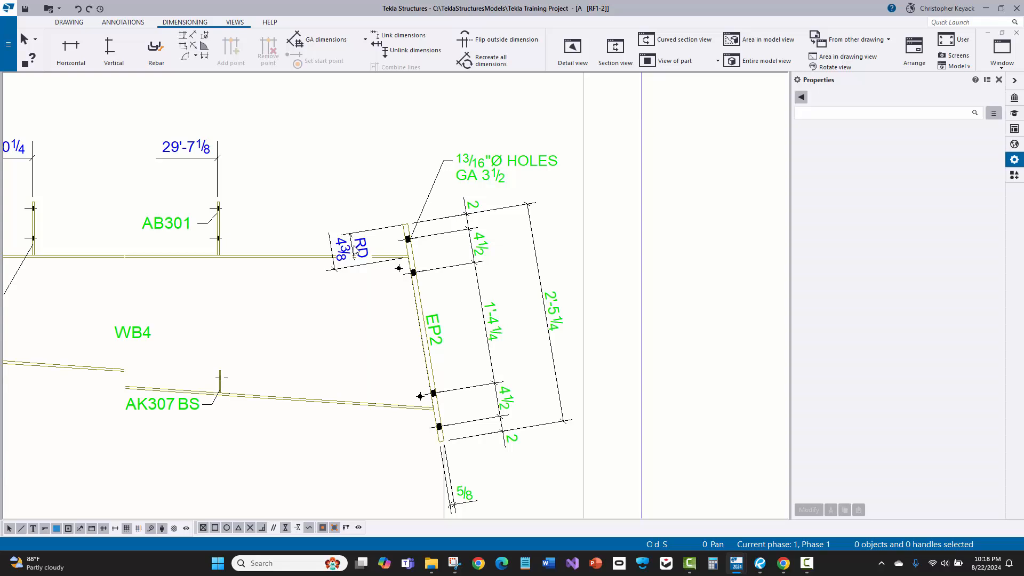
left_click(354, 252)
left_click(320, 194)
left_click(362, 246)
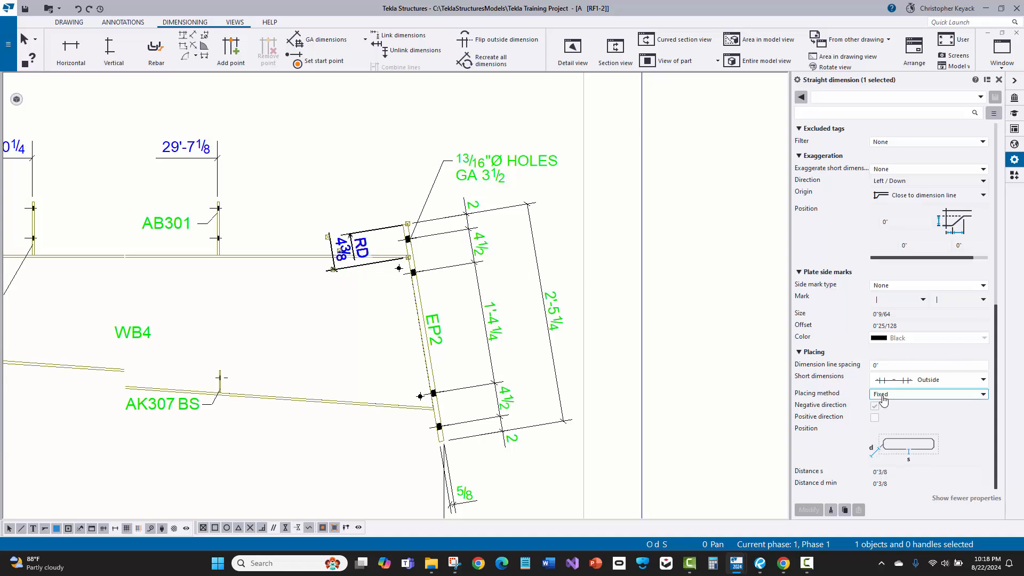
left_click(383, 177)
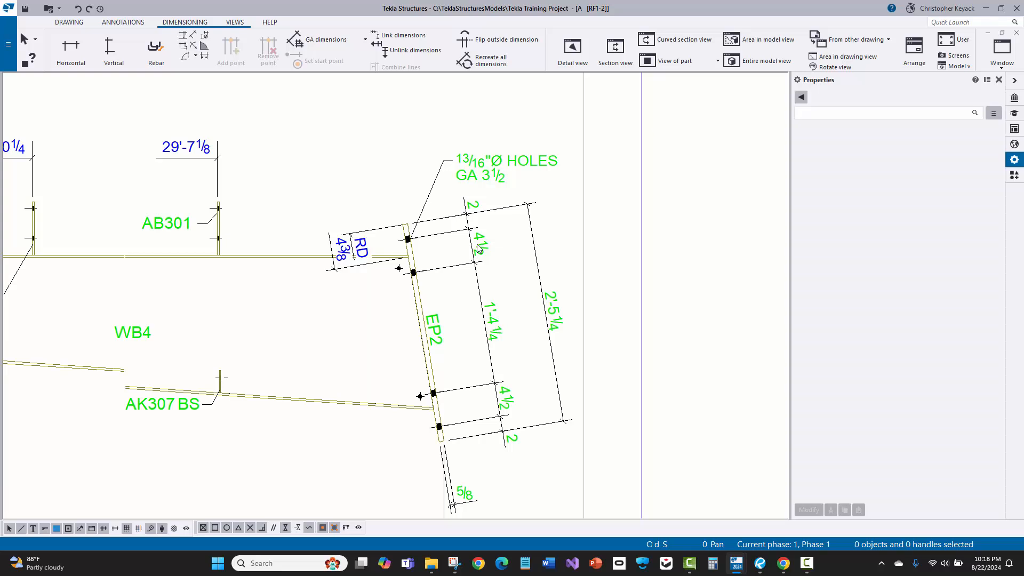
Step: Copy the dimension properties, including Free placing, from EP2's bolt spacing dimensions to the sloped flange offset dimension
left_click(475, 255)
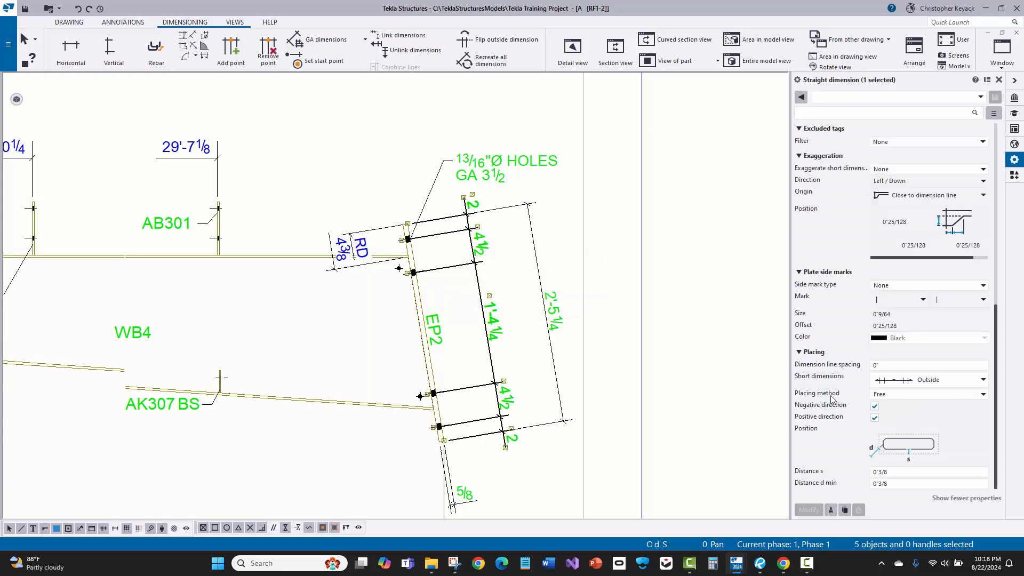
left_click(830, 510)
left_click(349, 245)
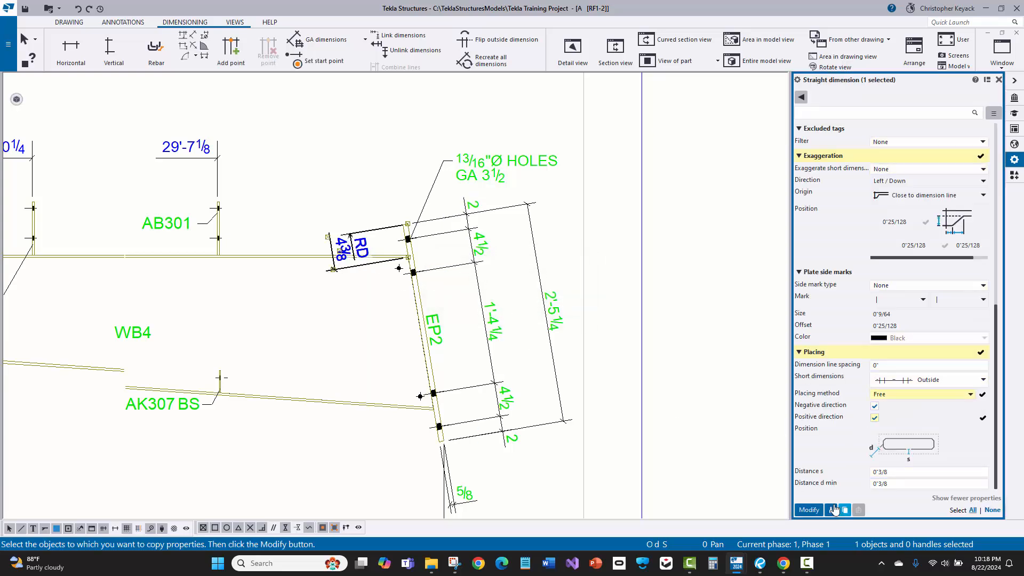
left_click(809, 510)
left_click(367, 165)
Step: Move the sloped flange offset dimension back to the rafter side of end plate EP2, clear of the bolt spacing dimensions
scroll(574, 216, "up", 2)
left_click(580, 218)
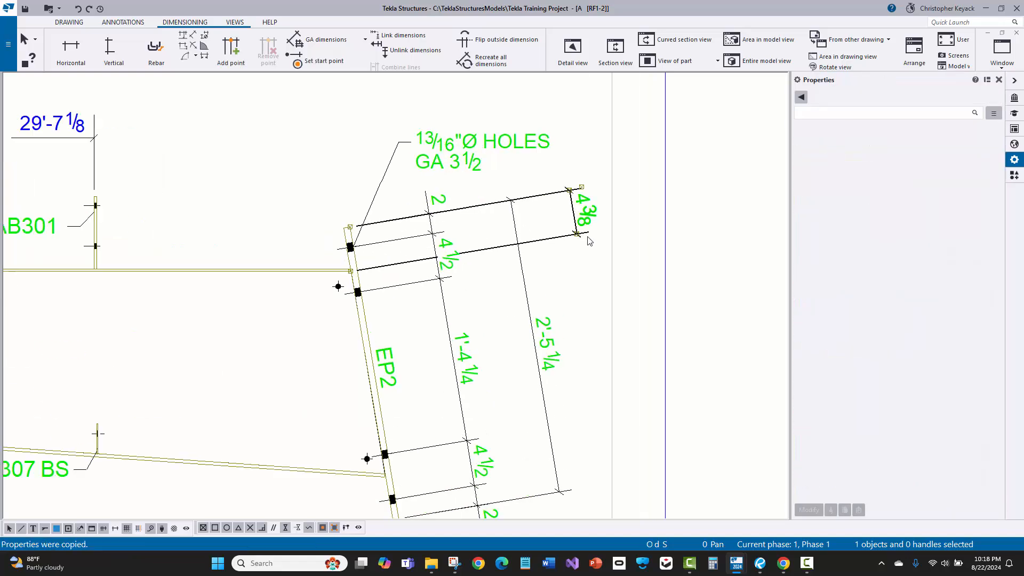
left_click_drag(582, 220, 278, 301)
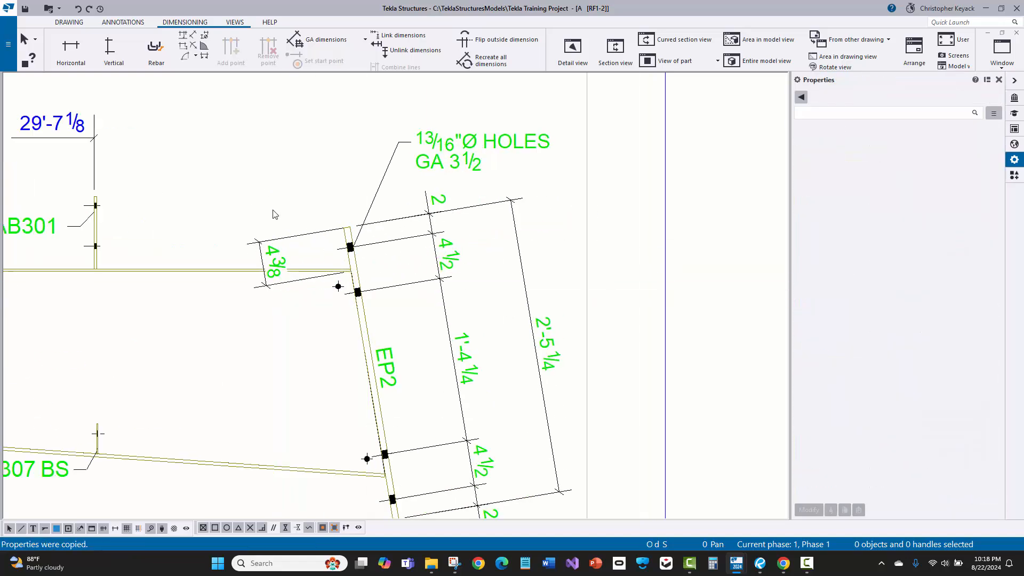
Step: Re-anchor the sloped flange offset dimension at EP2 so it runs from the top bolt hole to the outer flange's top face
scroll(290, 267, "up", 3)
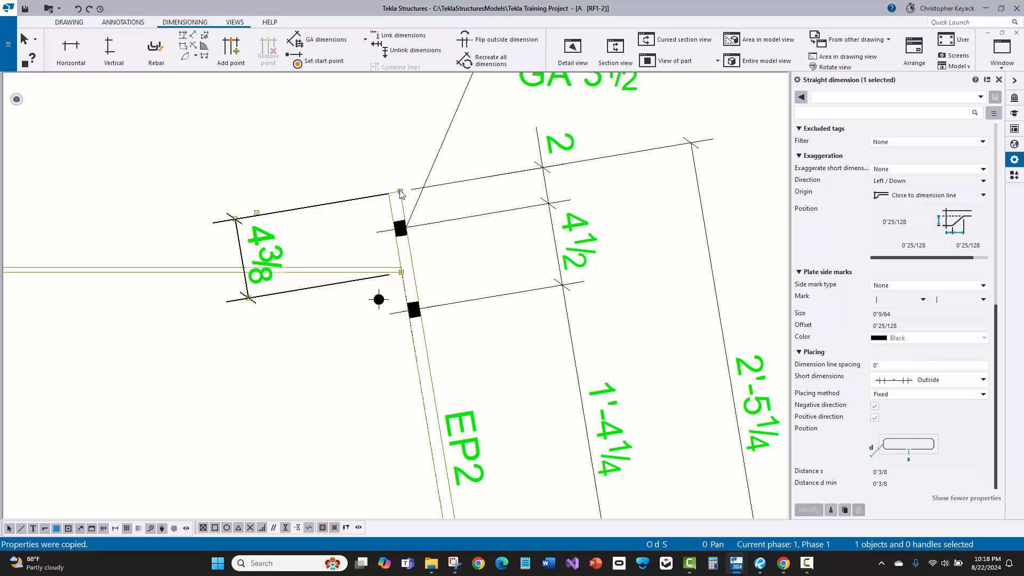
left_click_drag(400, 191, 396, 229)
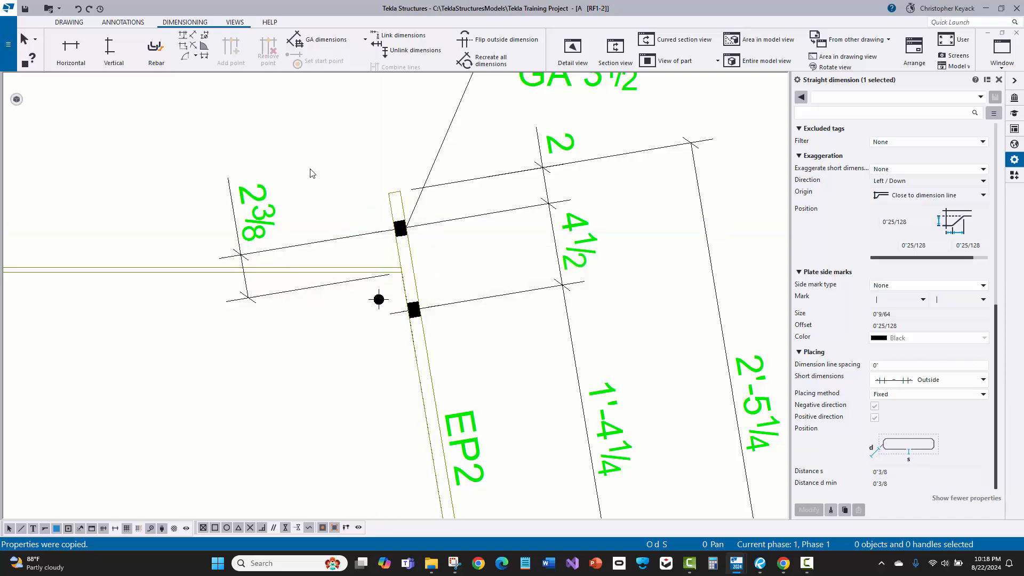
scroll(394, 266, "up", 2)
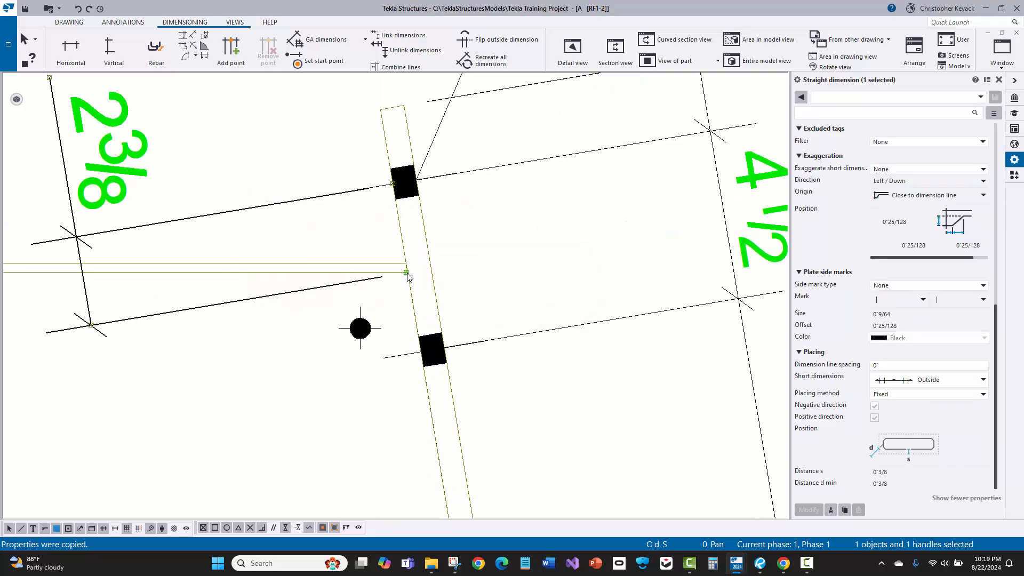
left_click_drag(406, 272, 407, 262)
left_click(357, 240)
scroll(356, 260, "down", 2)
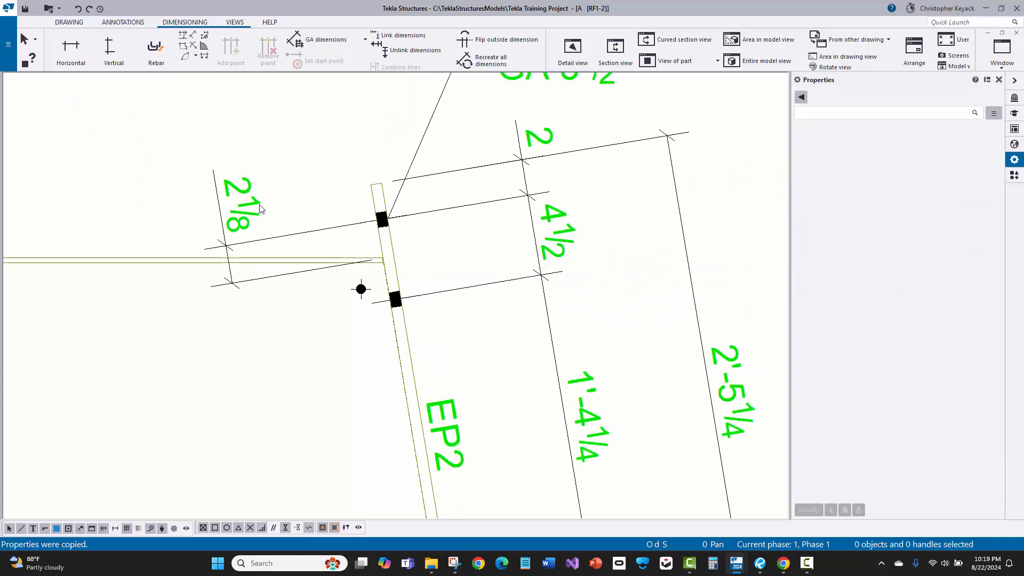
scroll(312, 229, "down", 3)
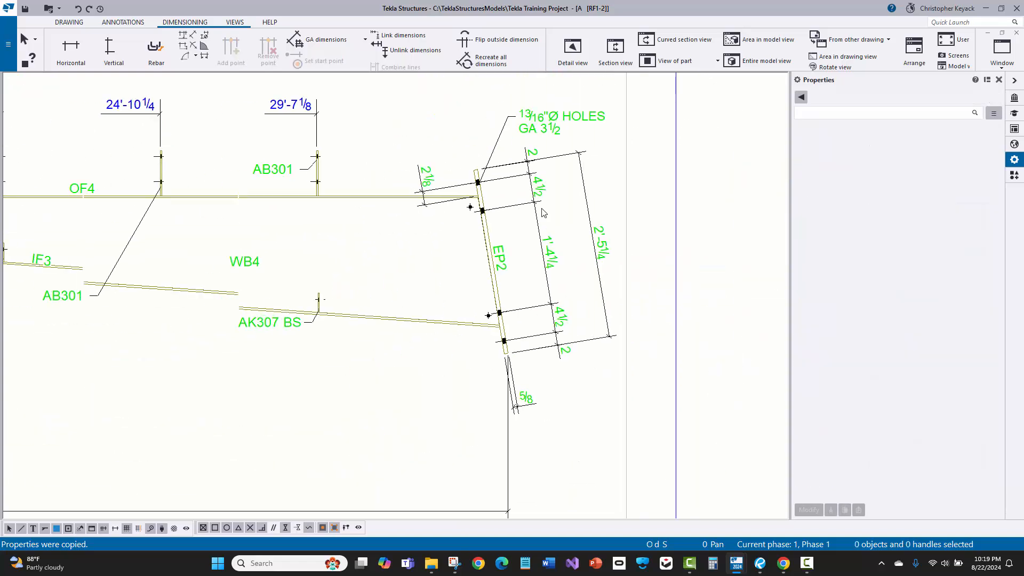
scroll(540, 209, "down", 5)
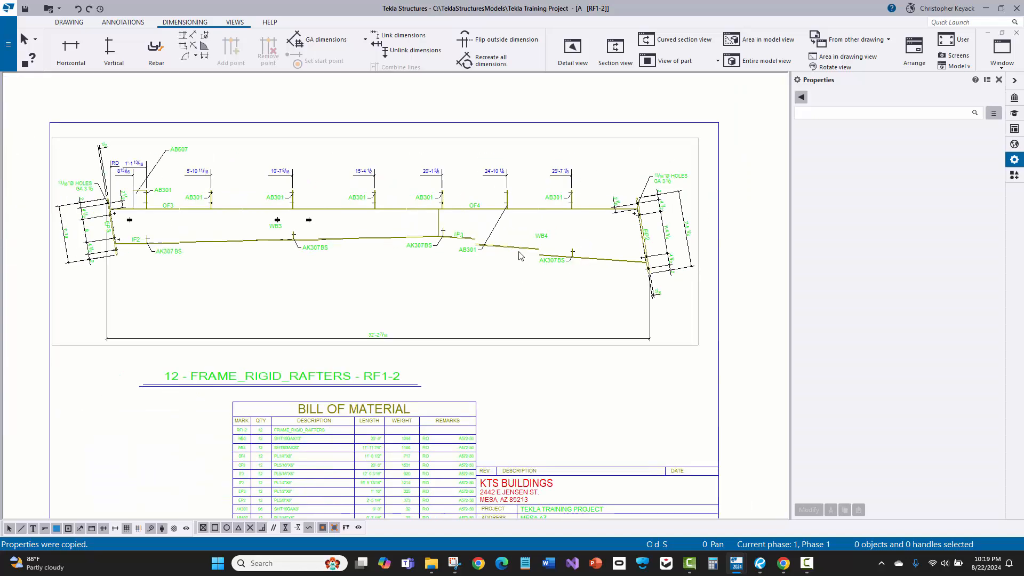
scroll(514, 252, "up", 2)
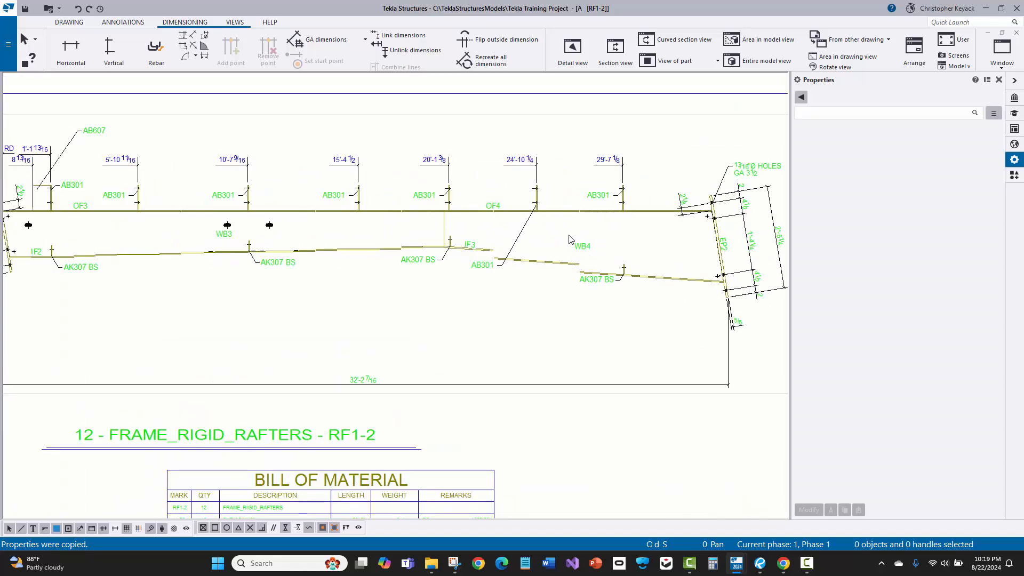
scroll(570, 240, "down", 2)
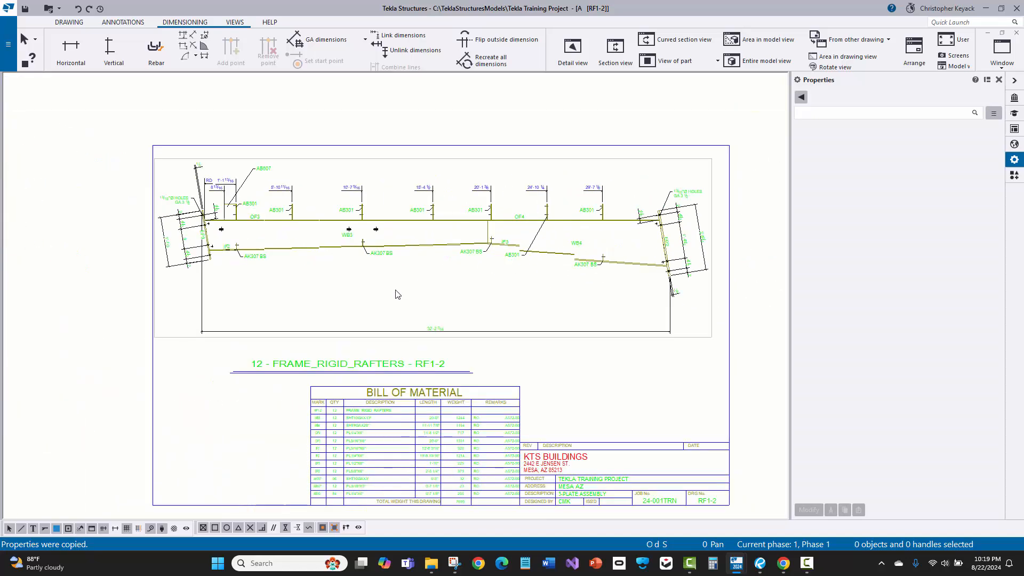
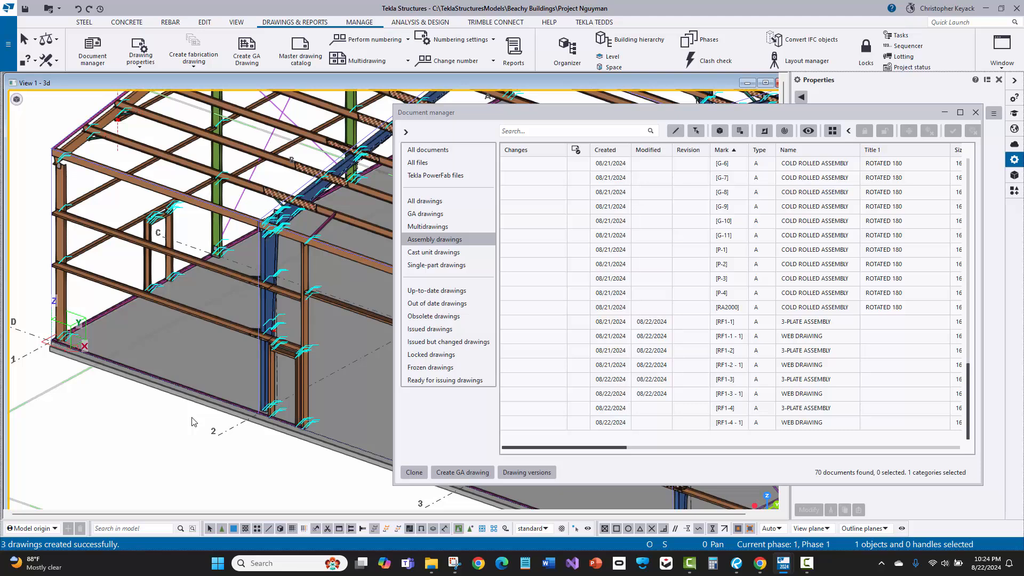
Step: Examine the girt, clip and door framing connections at the rigid frame column on grid line 2 in the 3D model
scroll(192, 419, "down", 8)
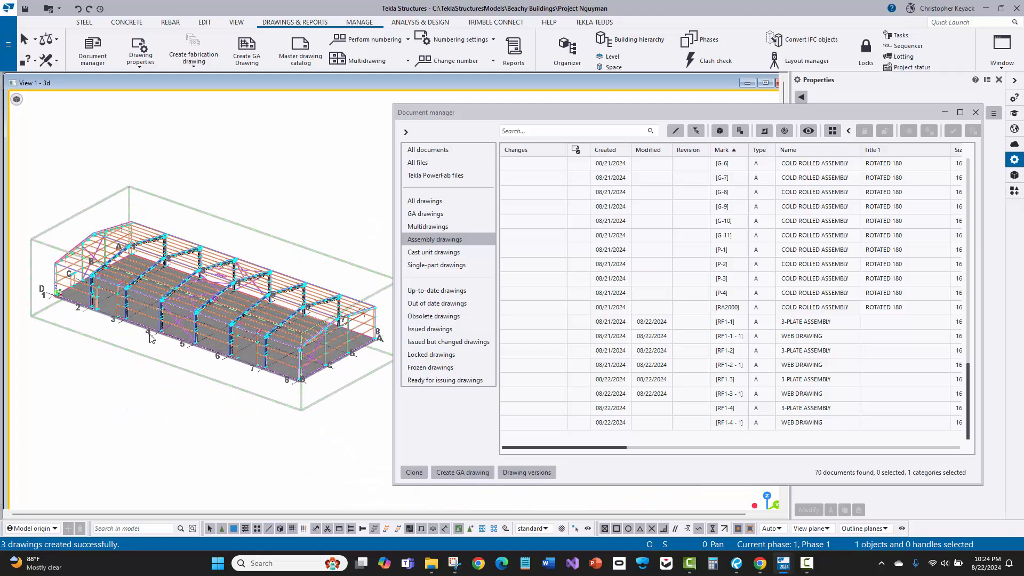
scroll(51, 308, "up", 10)
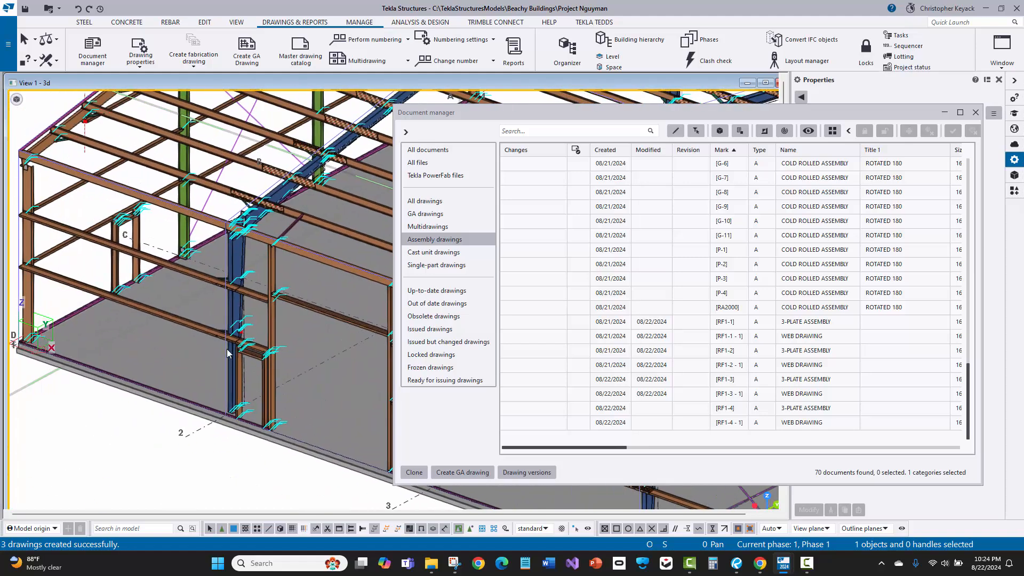
scroll(277, 359, "up", 2)
scroll(236, 378, "down", 2)
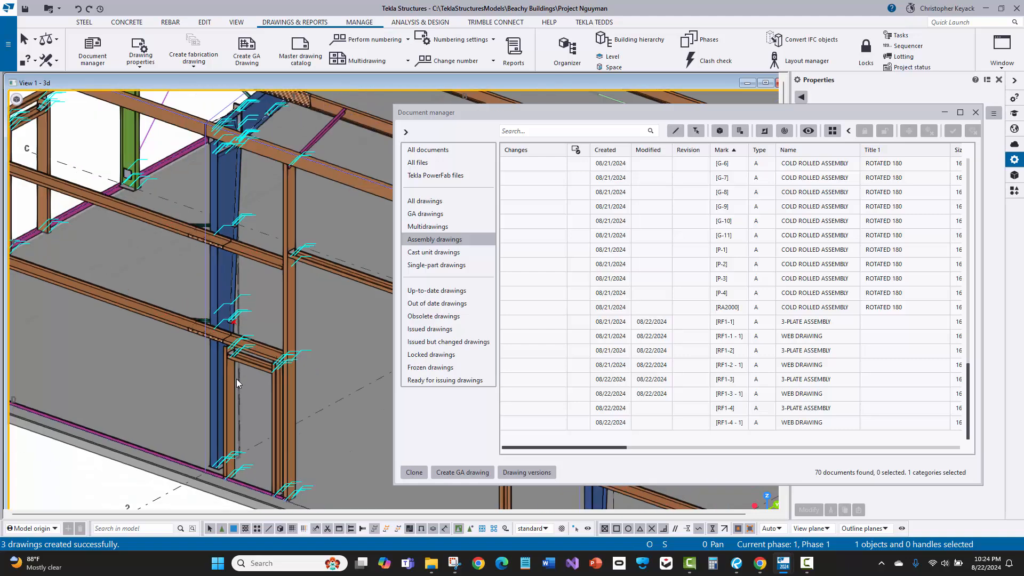
middle_click_drag(265, 402, 262, 368)
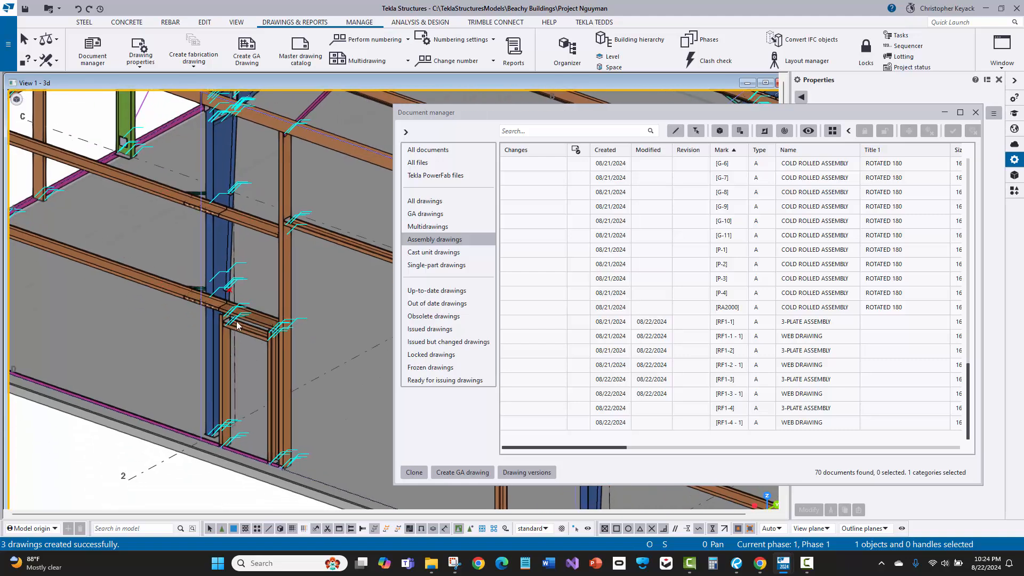
scroll(244, 314, "up", 2)
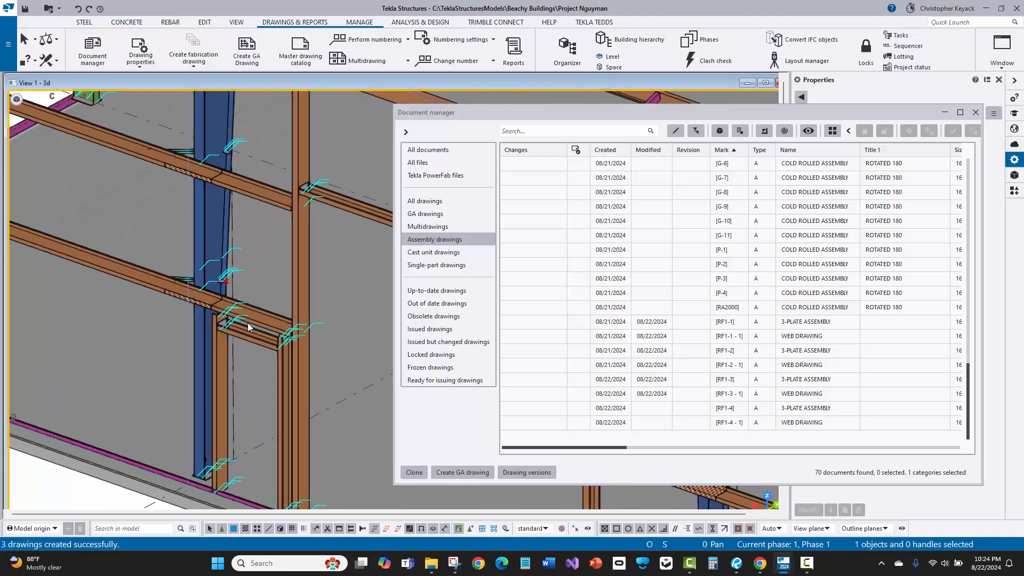
scroll(242, 332, "up", 2)
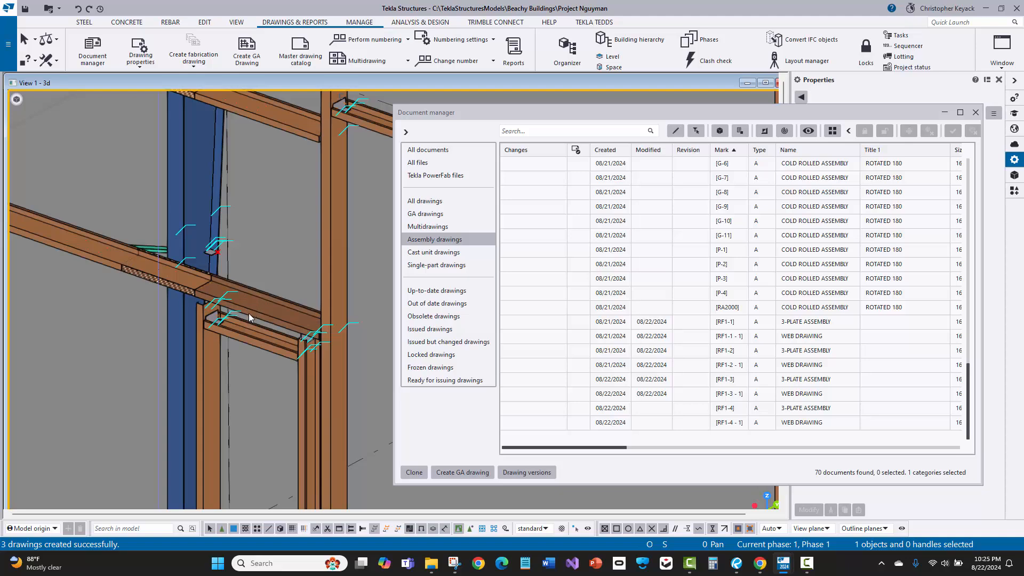
scroll(249, 313, "down", 1)
scroll(190, 304, "down", 3)
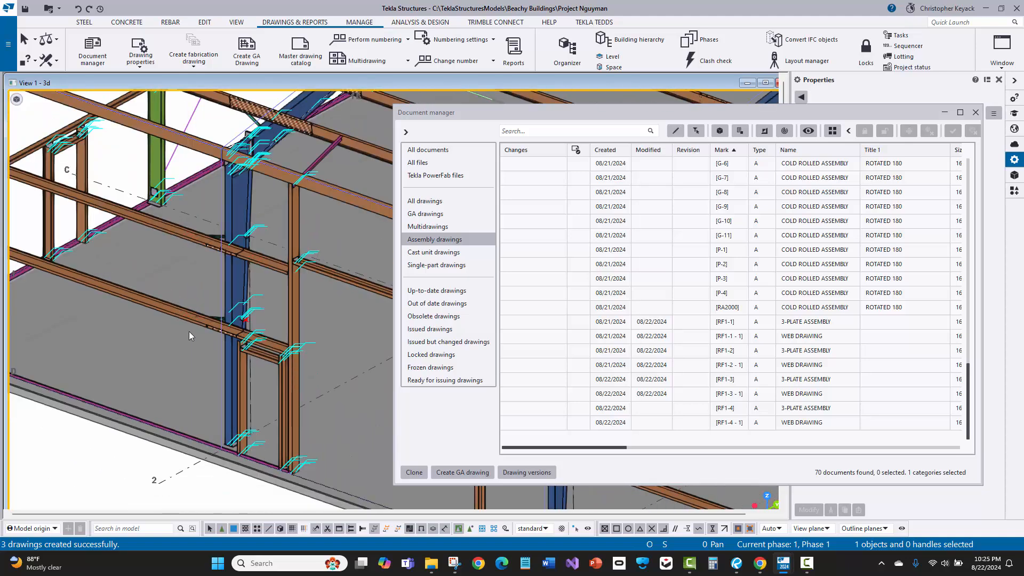
scroll(222, 320, "up", 5)
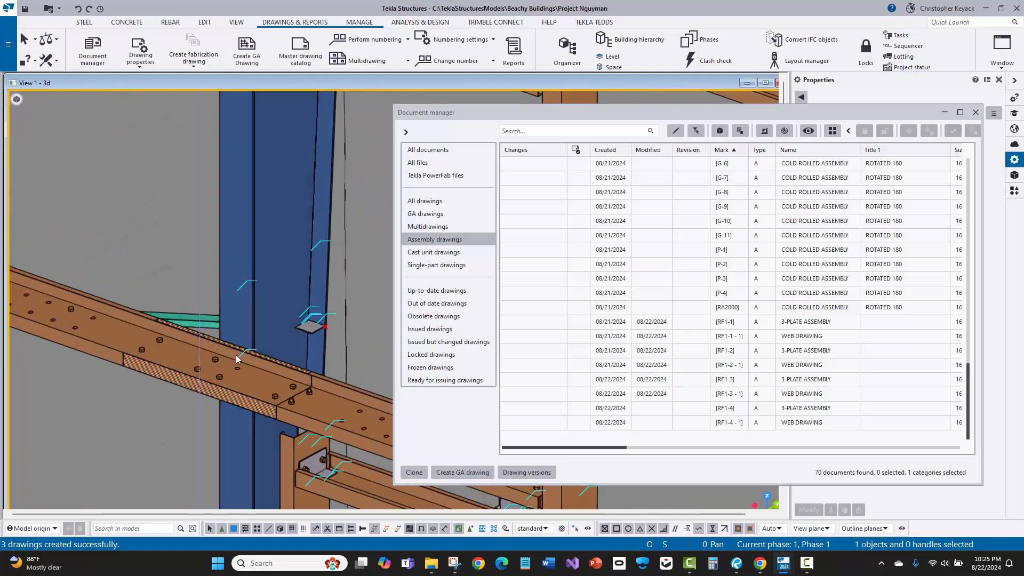
scroll(234, 355, "down", 5)
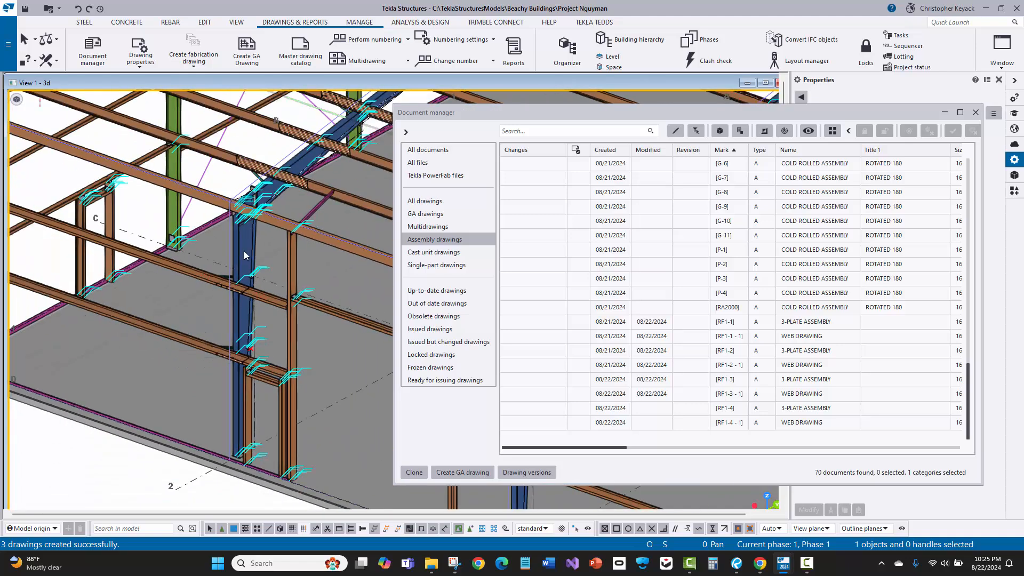
Step: Filter the drawing list to the grid line 2 rigid frame column, open its 3-plate assembly drawing RF1-1 and inspect the EP2 end
left_click(244, 251)
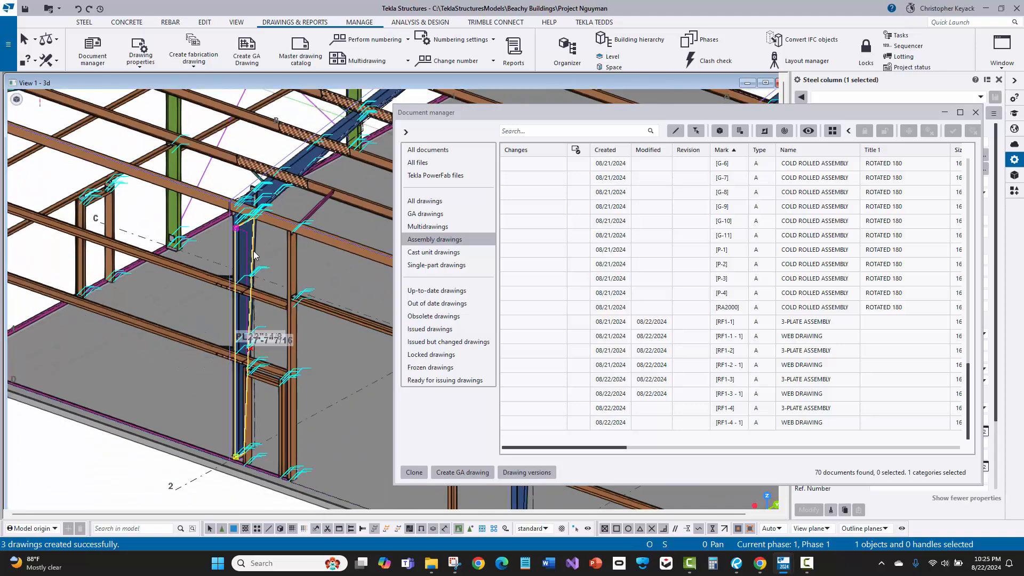
left_click(696, 131)
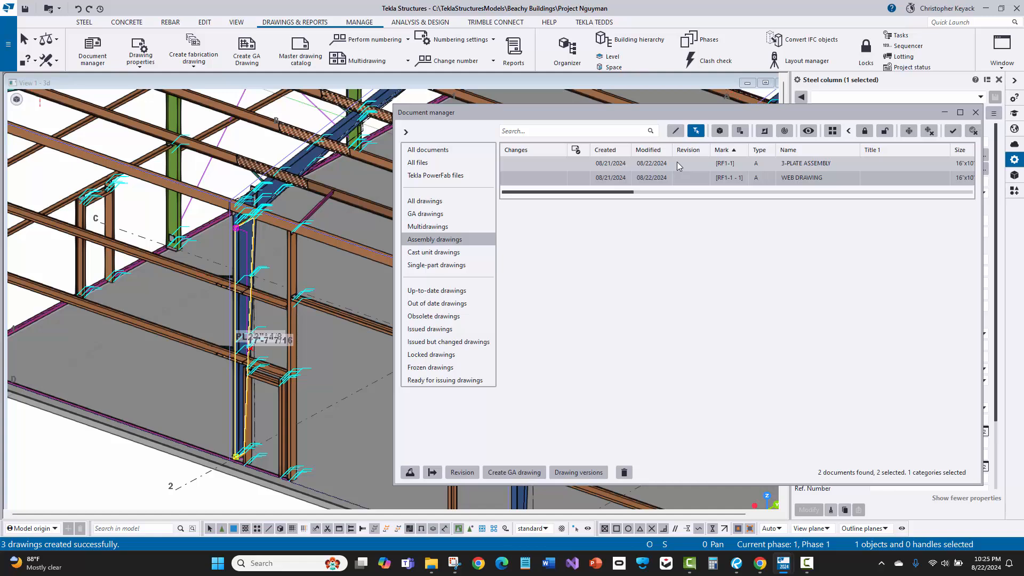
double_click(677, 163)
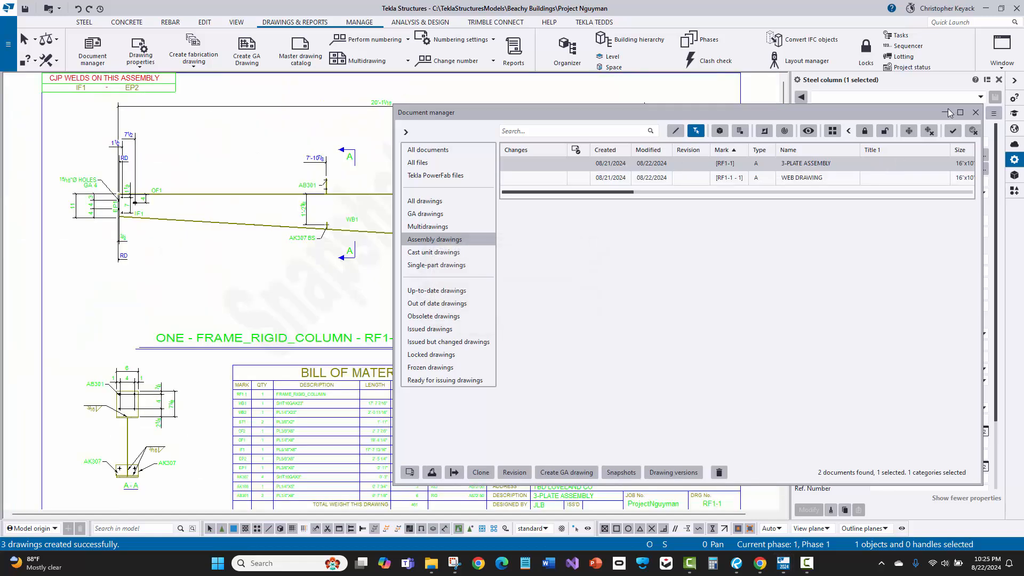
left_click(945, 112)
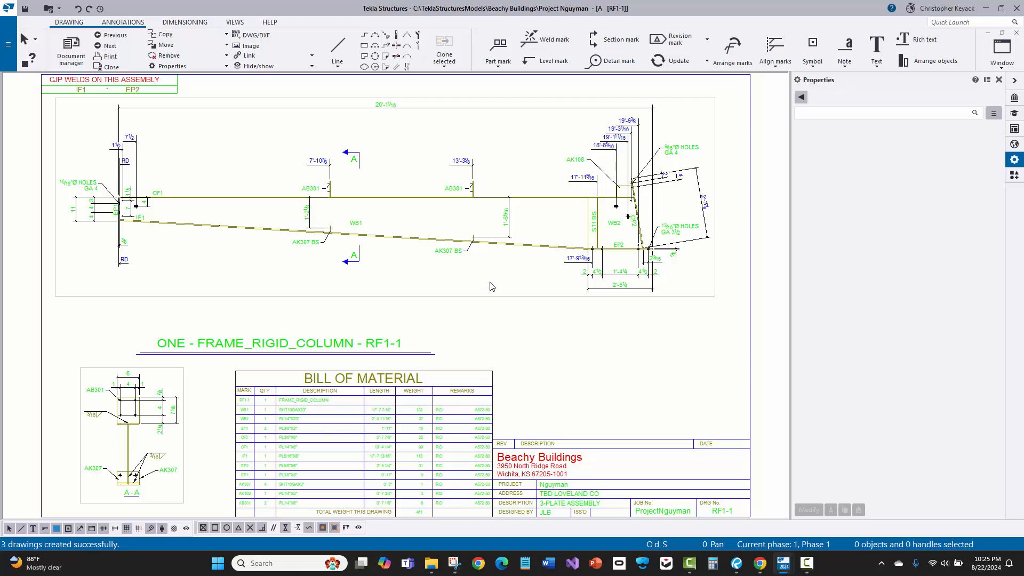
scroll(489, 241, "up", 3)
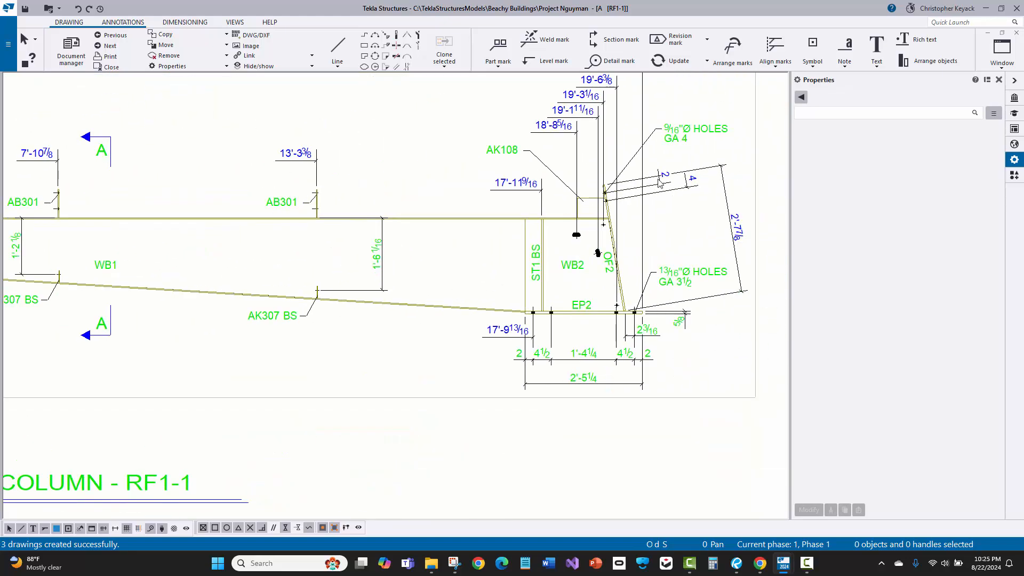
middle_click_drag(596, 234, 592, 252)
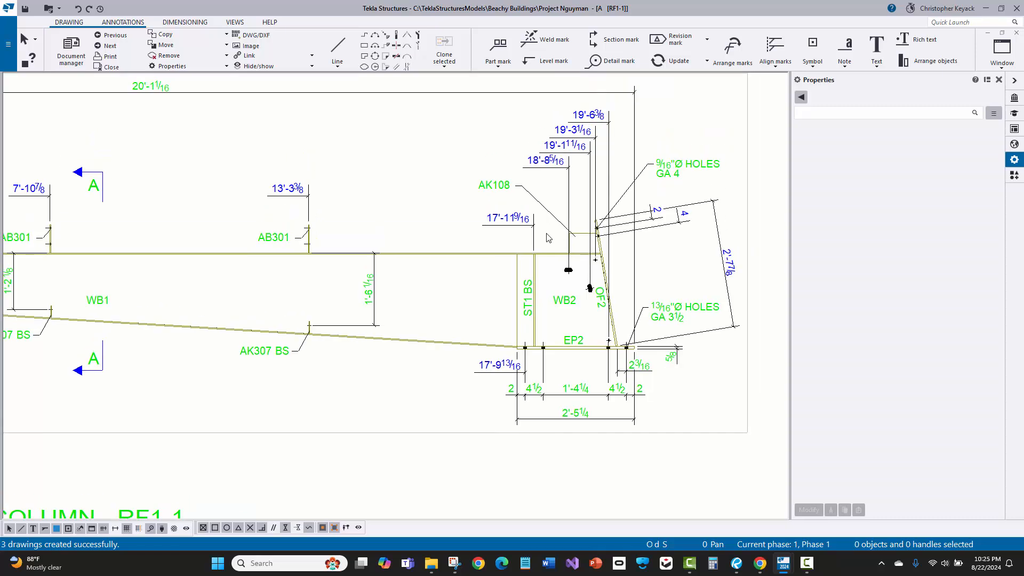
scroll(550, 235, "down", 1)
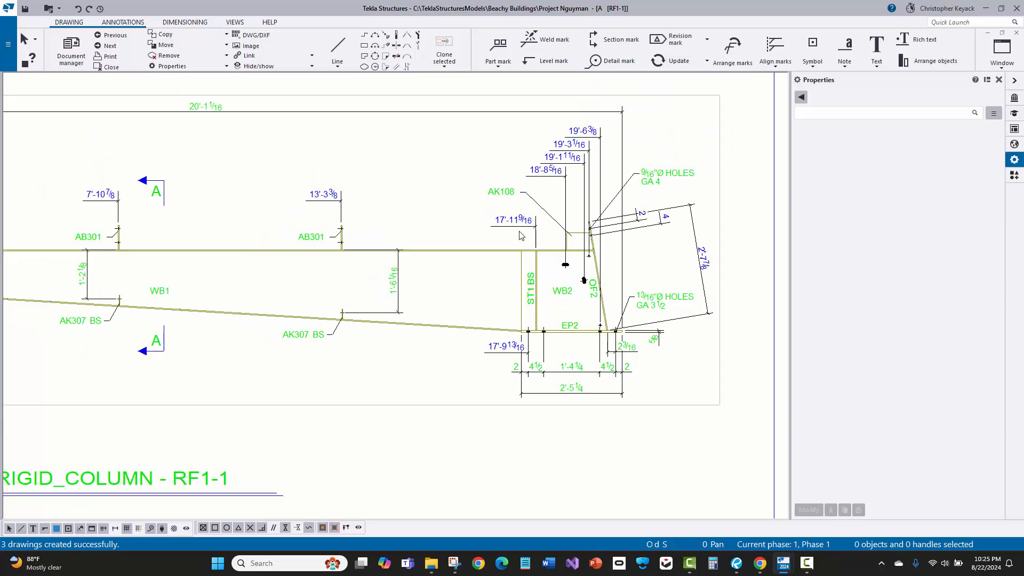
Step: Examine the AB301 clip dimensions along column drawing RF1-1, and close the drawing
scroll(436, 250, "down", 2)
scroll(437, 250, "down", 2)
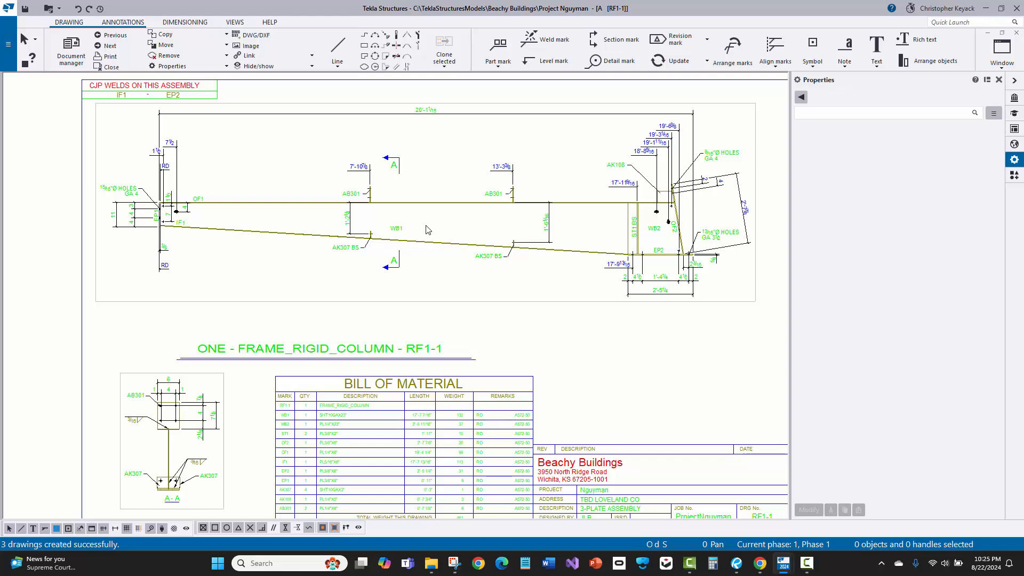
scroll(341, 176, "up", 3)
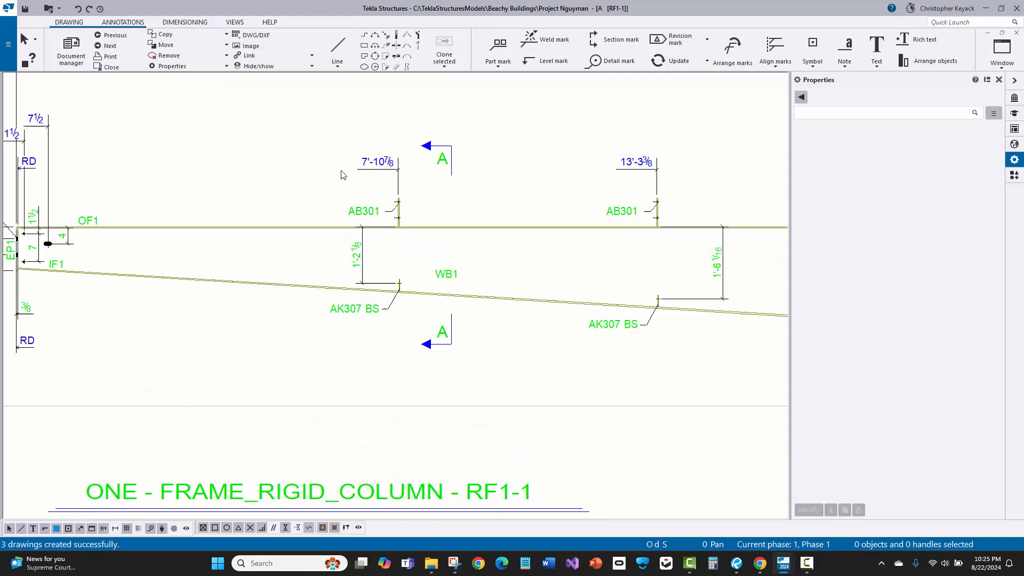
left_click(393, 161)
left_click(293, 199)
scroll(292, 199, "down", 5)
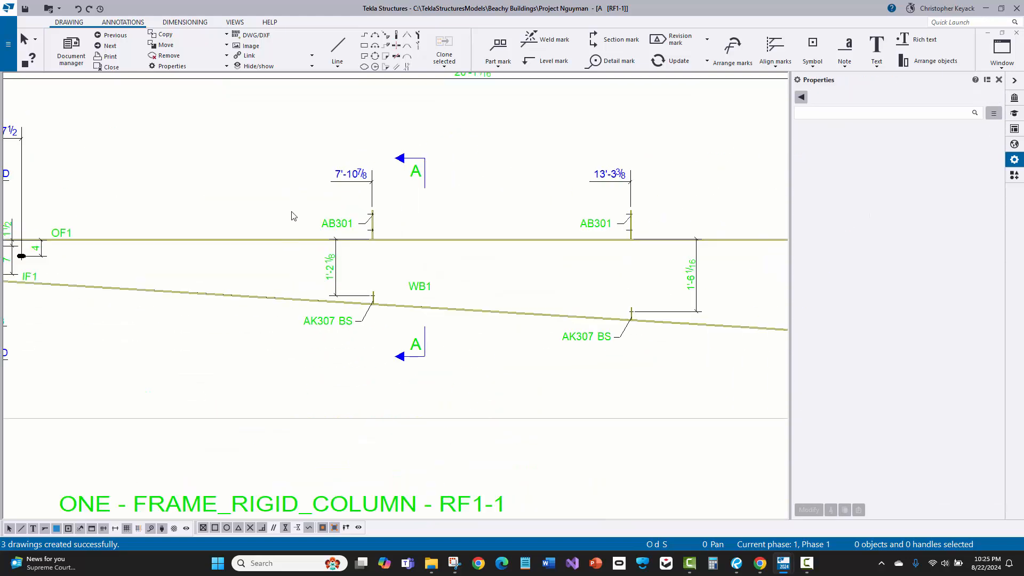
left_click(996, 45)
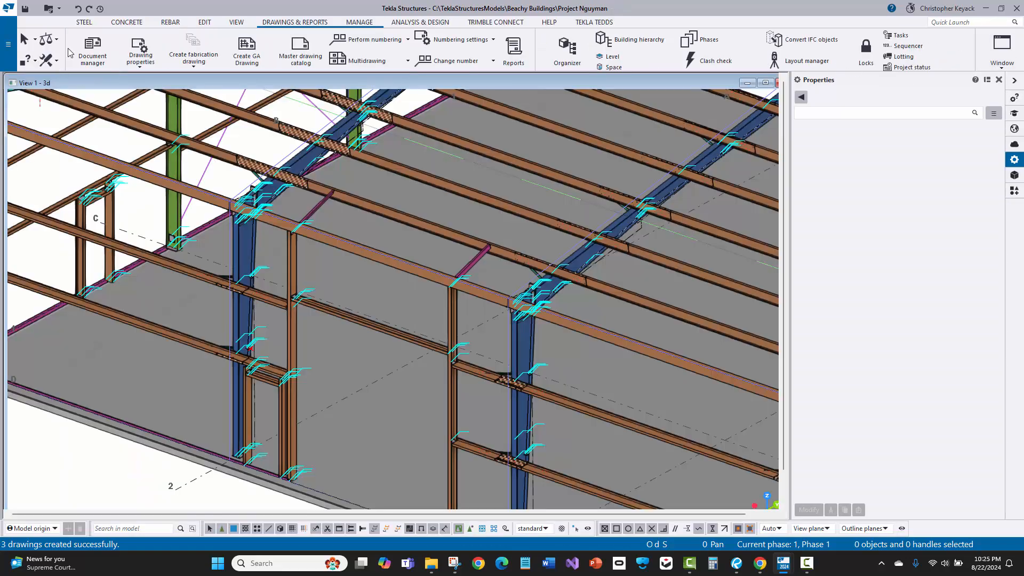
Step: Find 3-plate assembly drawing RF1-4 in the drawing list, select its objects in the 3D model and examine which frame columns it covers
left_click(84, 49)
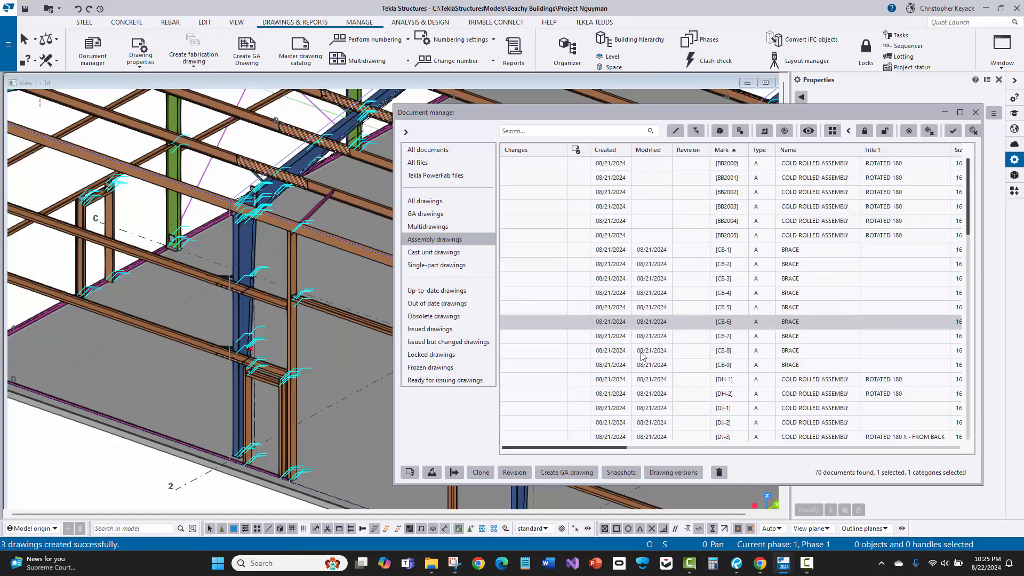
scroll(634, 373, "down", 8)
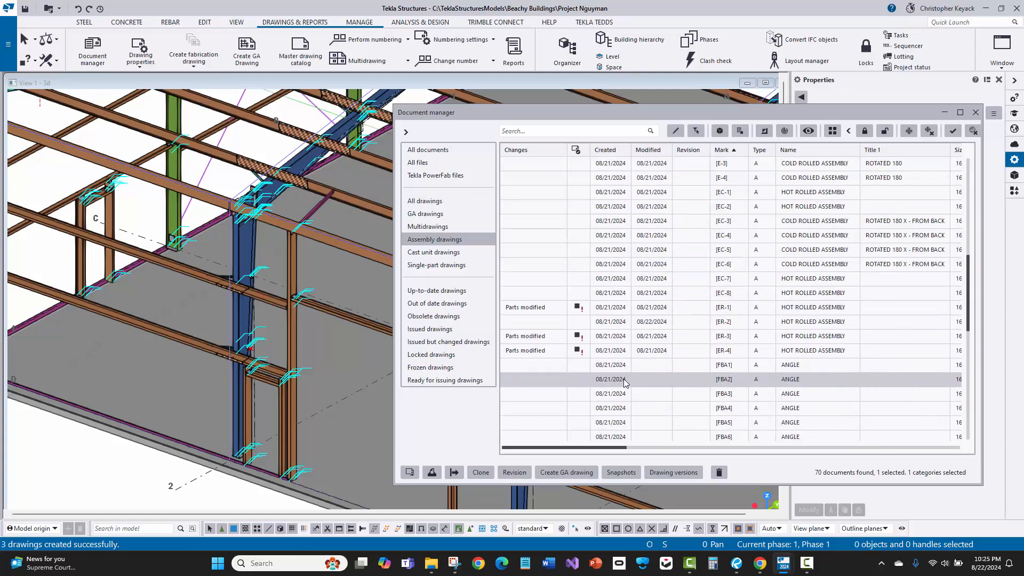
scroll(629, 389, "down", 5)
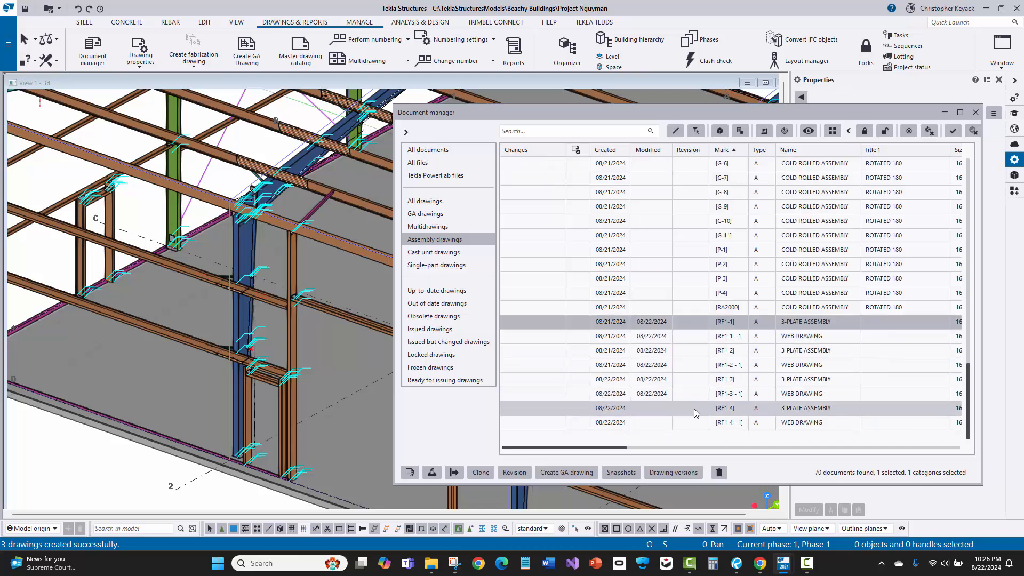
left_click(720, 132)
scroll(270, 338, "down", 6)
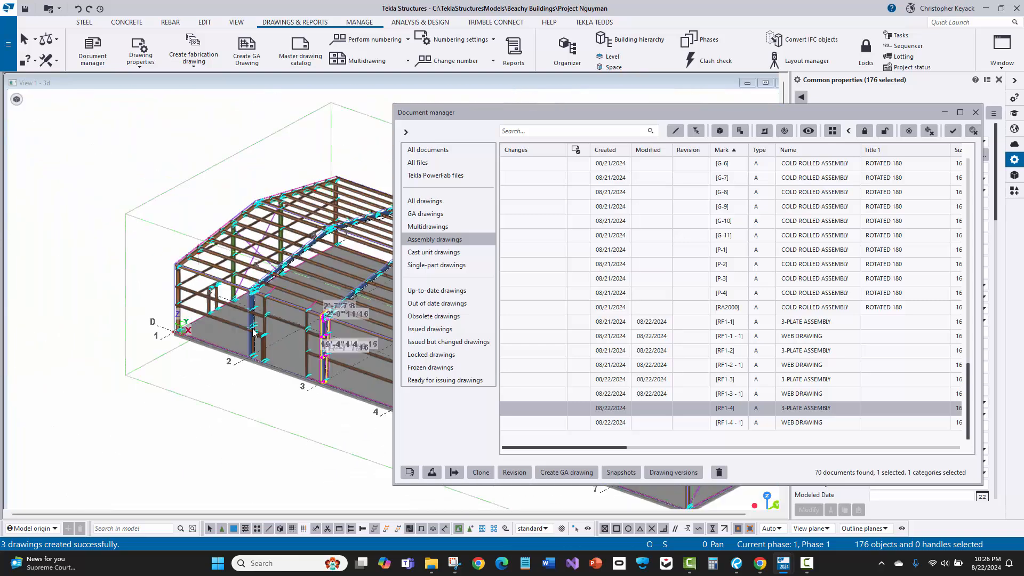
middle_click_drag(270, 338, 105, 292)
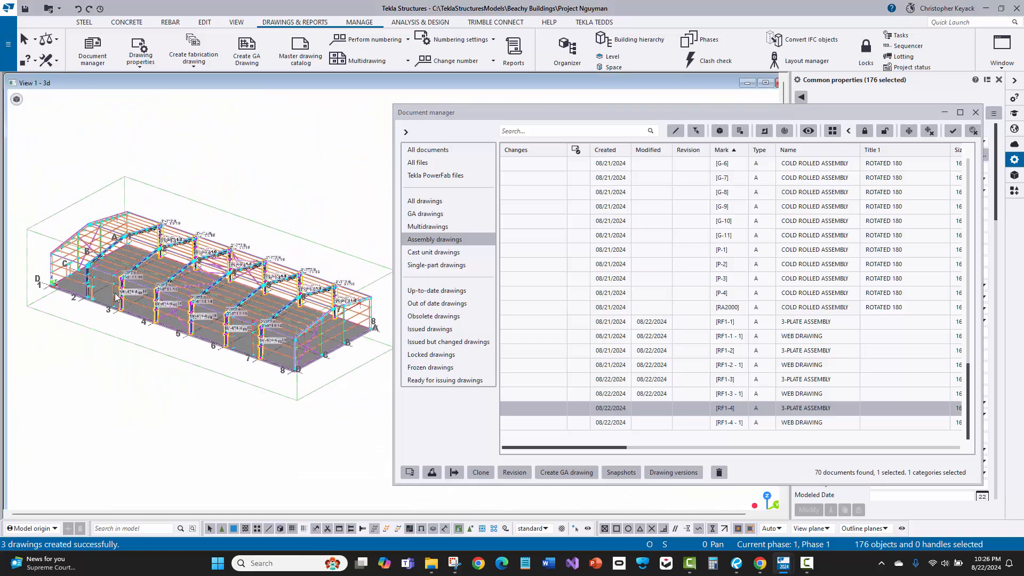
scroll(109, 287, "up", 4)
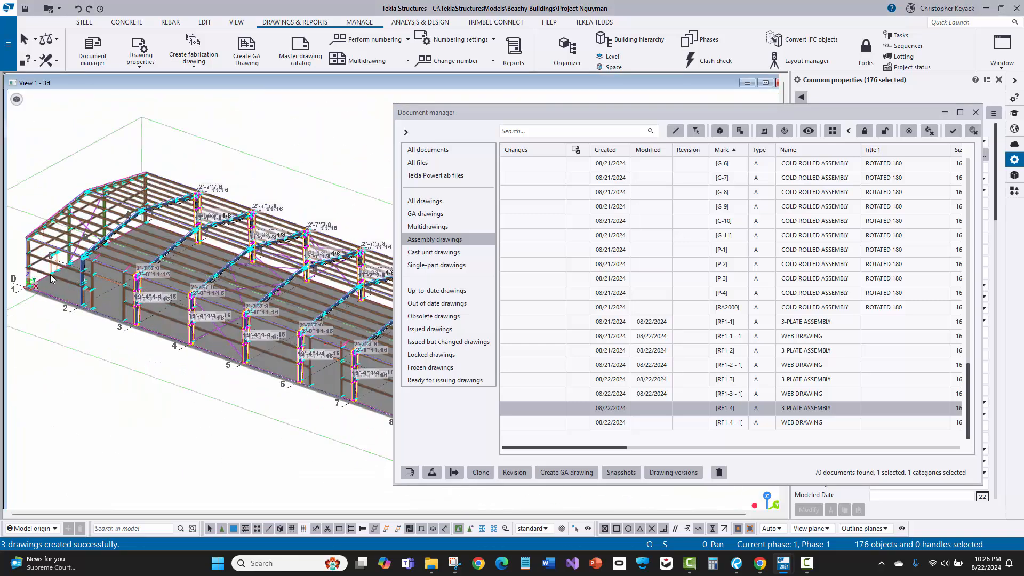
scroll(75, 291, "down", 1)
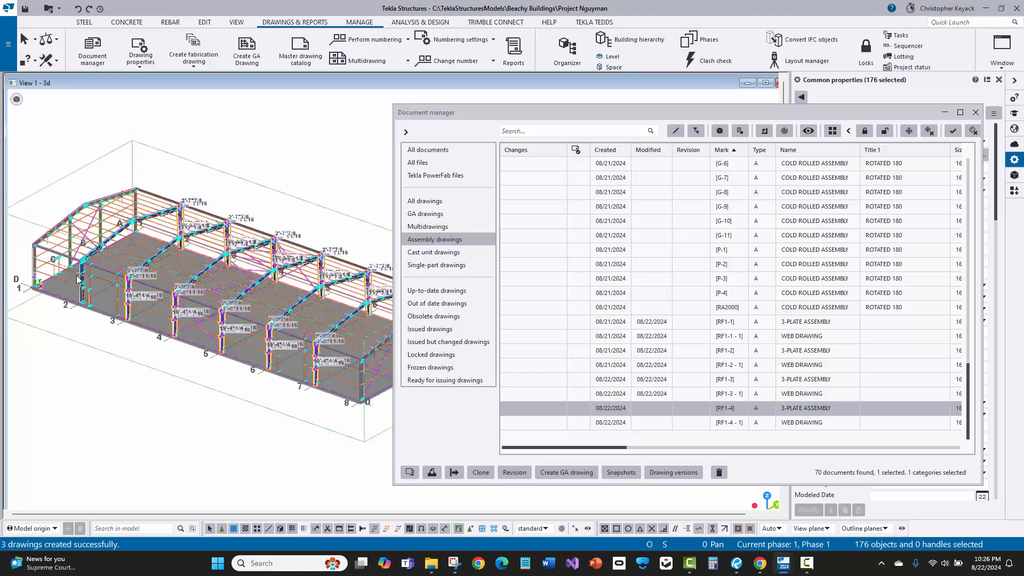
scroll(72, 282, "up", 1)
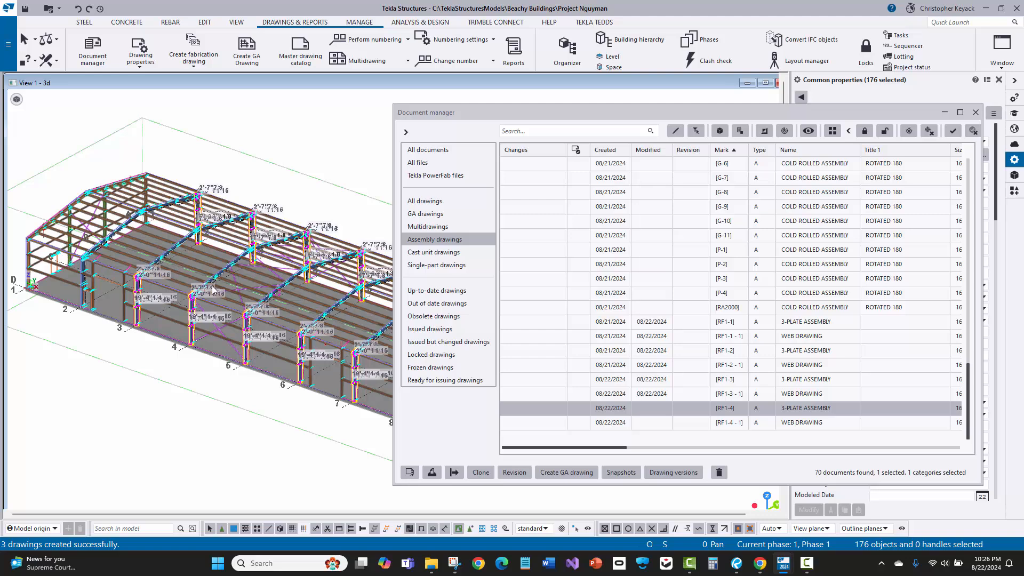
Step: Open assembly drawing RF1-4, inspect its dimensions and hole callouts around the EP2 end, and close it
double_click(688, 407)
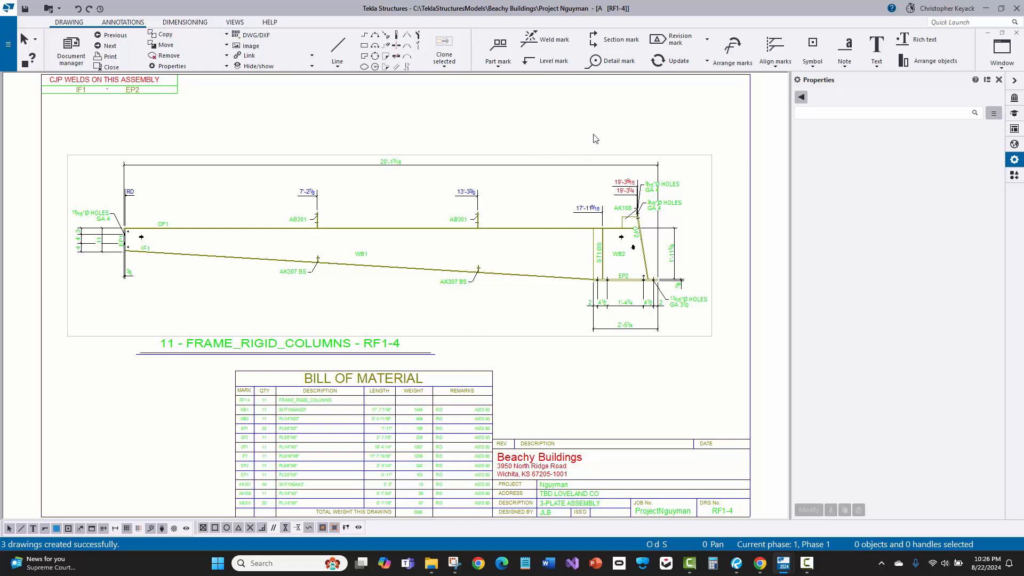
scroll(645, 172, "up", 4)
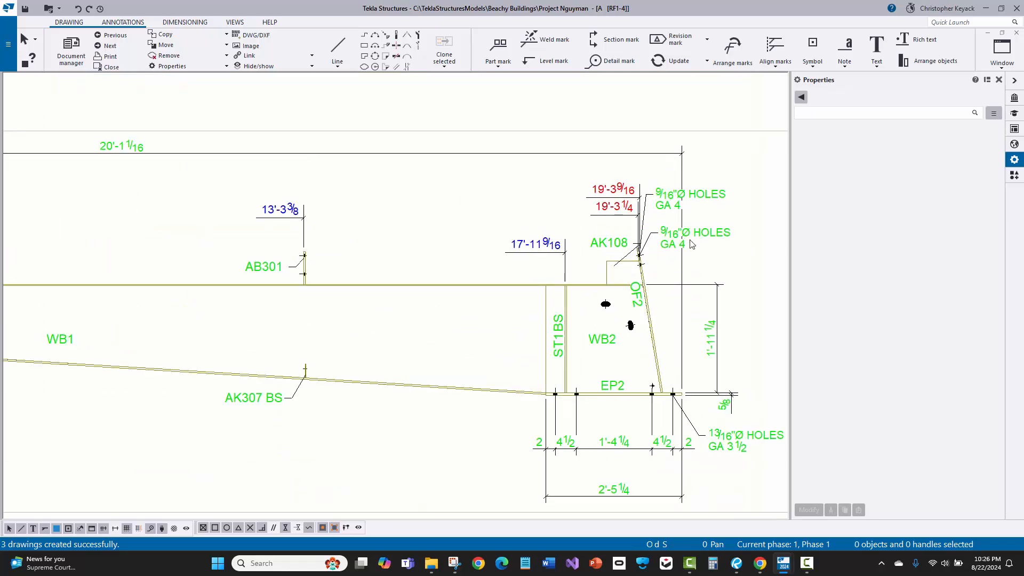
scroll(614, 320, "down", 5)
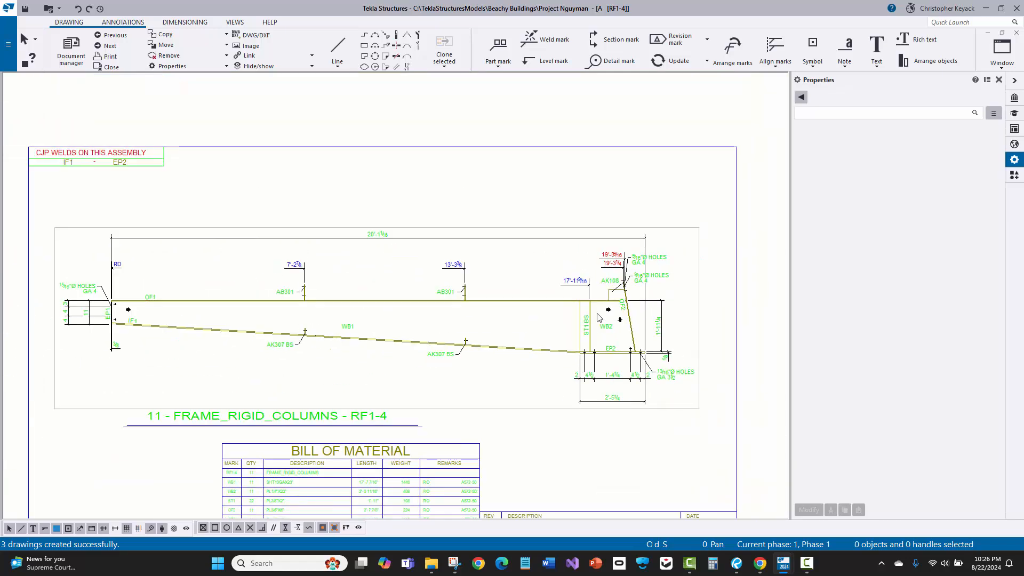
middle_click_drag(490, 312, 536, 275)
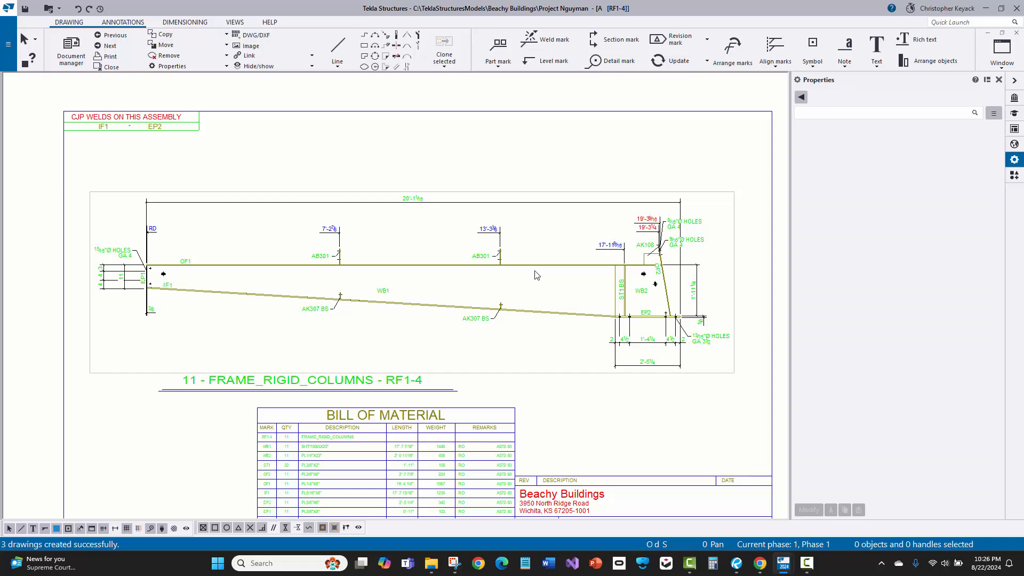
left_click(1002, 47)
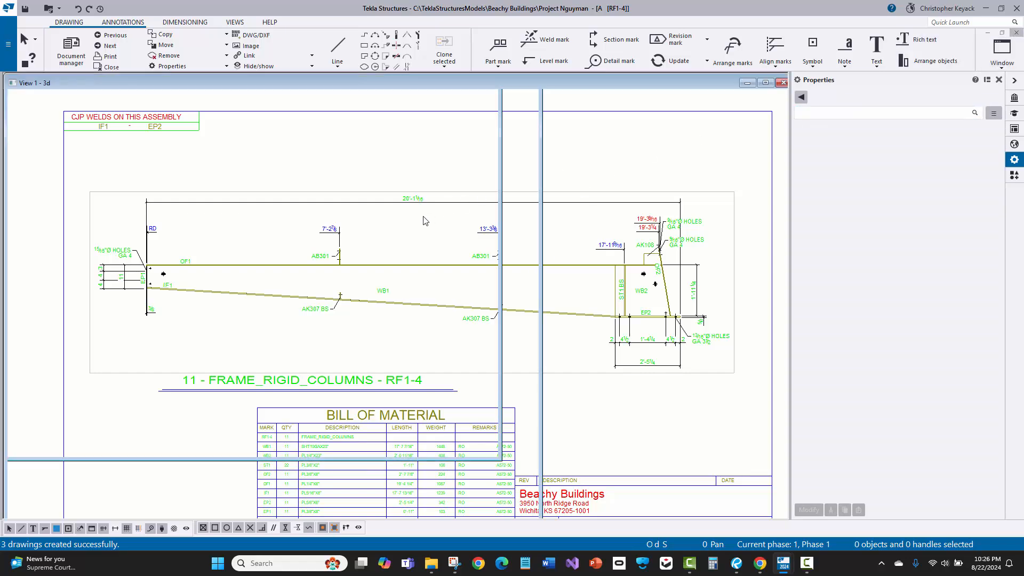
Step: Select the model objects of drawings RF1-4 and RF1-4 - 1, and delete both drawings from the drawing list
scroll(342, 286, "up", 4)
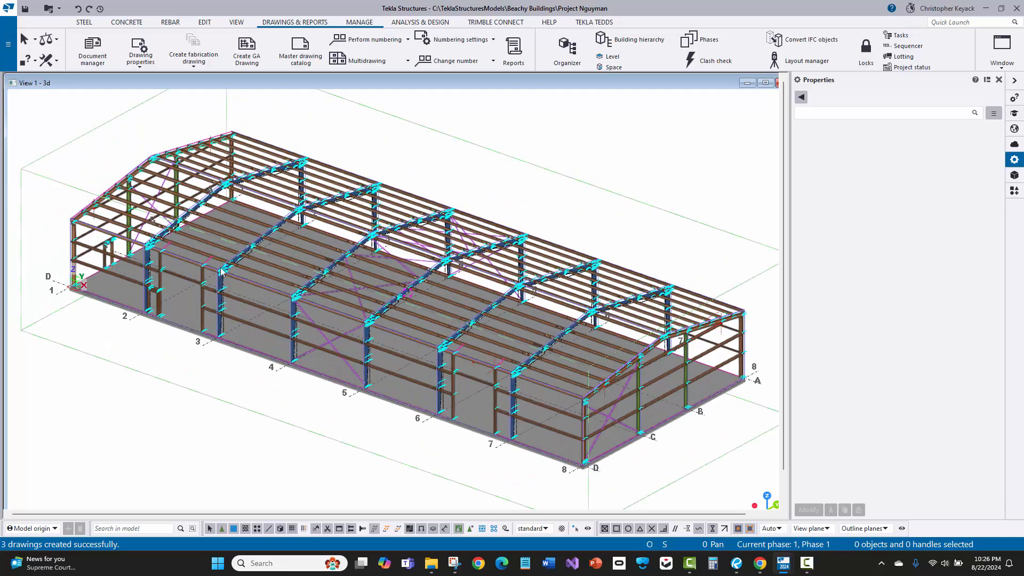
left_click(94, 53)
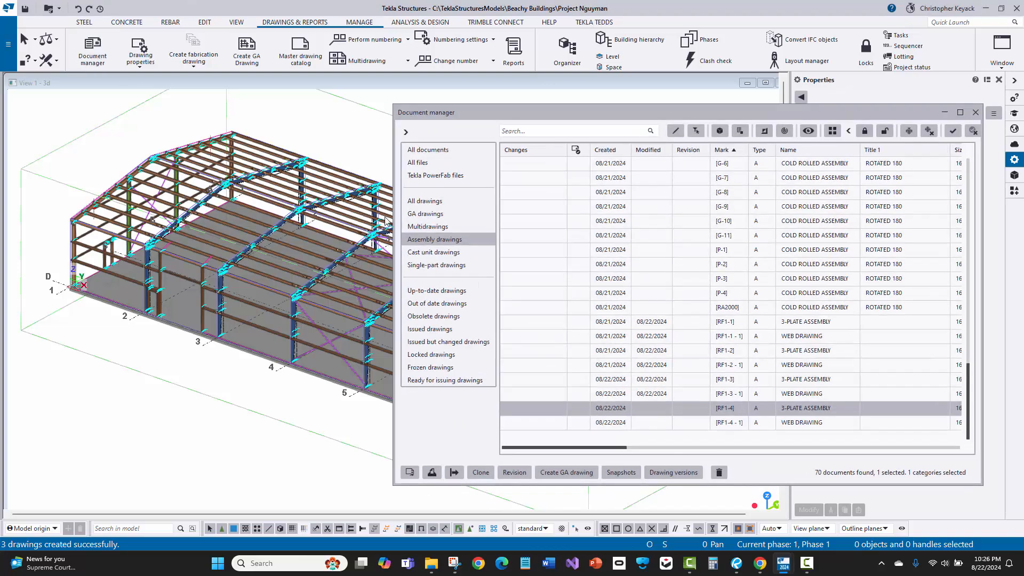
left_click(623, 422, "shift")
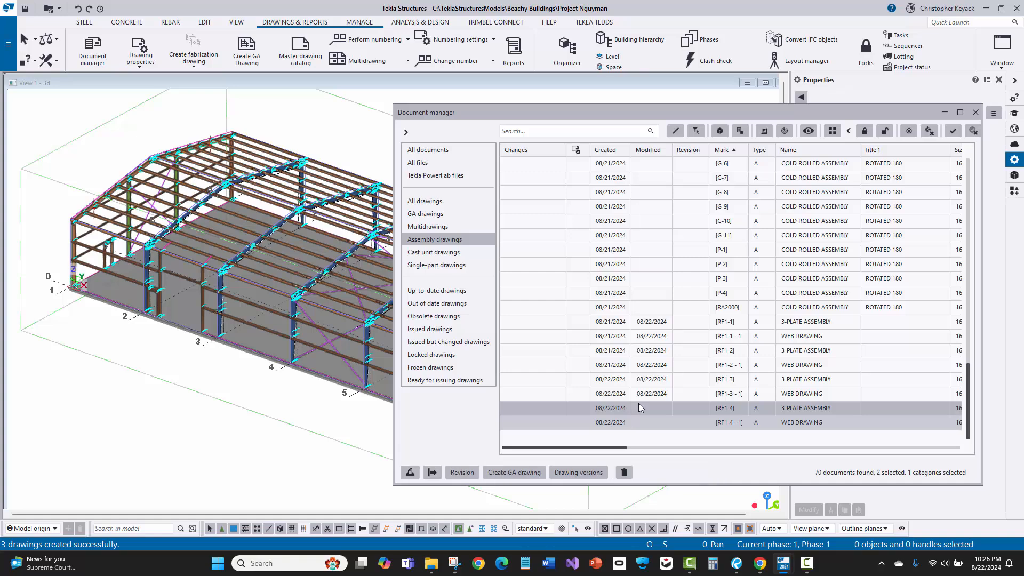
left_click(730, 128)
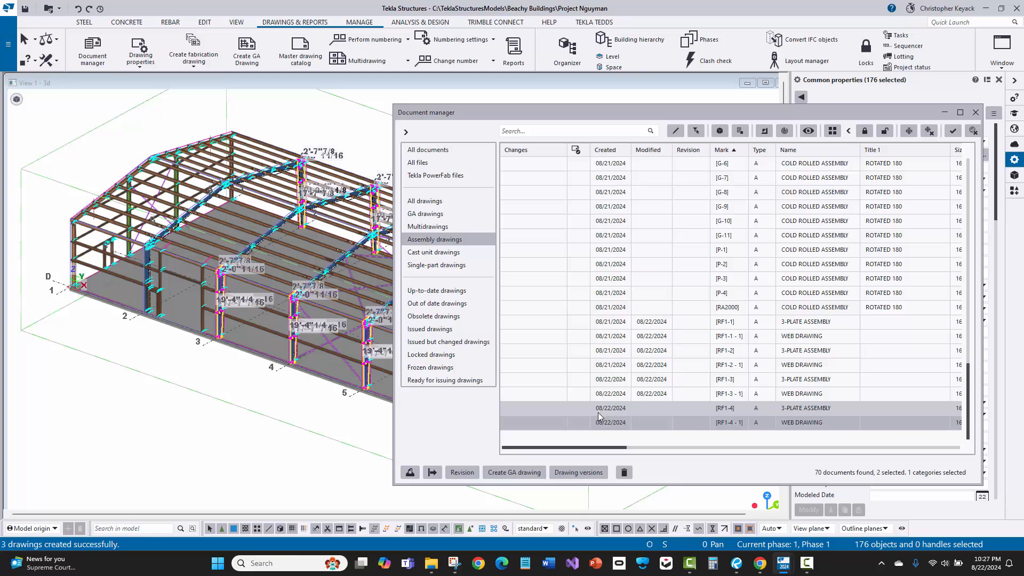
right_click(602, 416)
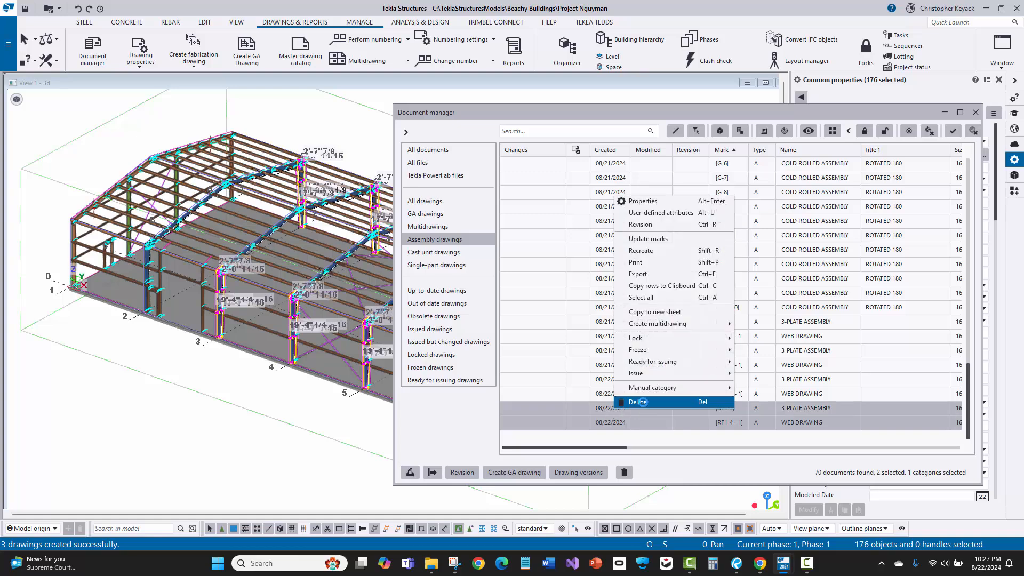
left_click(630, 405)
left_click(488, 291)
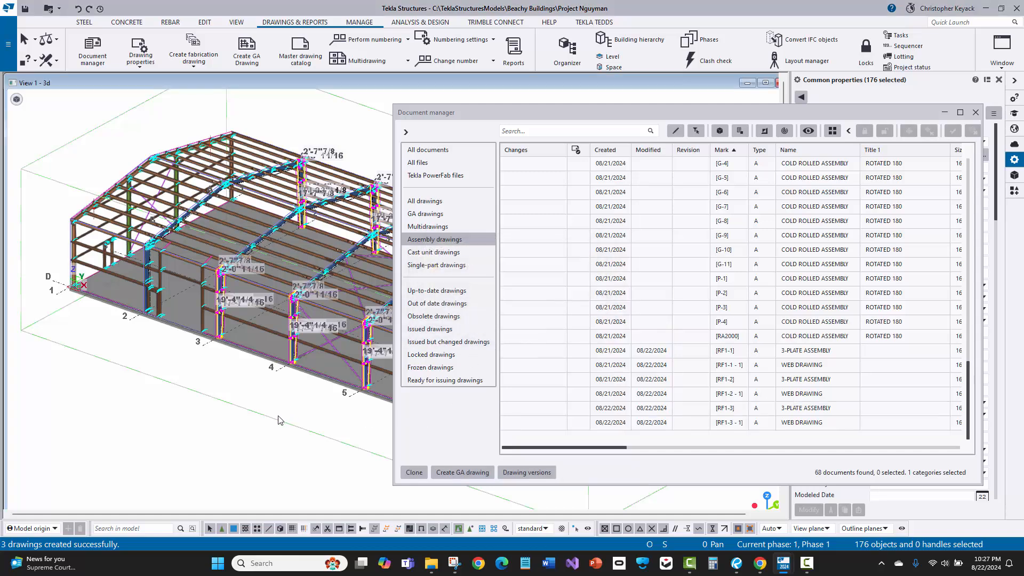
Step: Open the fabrication drawing creation review for the selected rigid frame columns and hide individual parts from its list
left_click(673, 351)
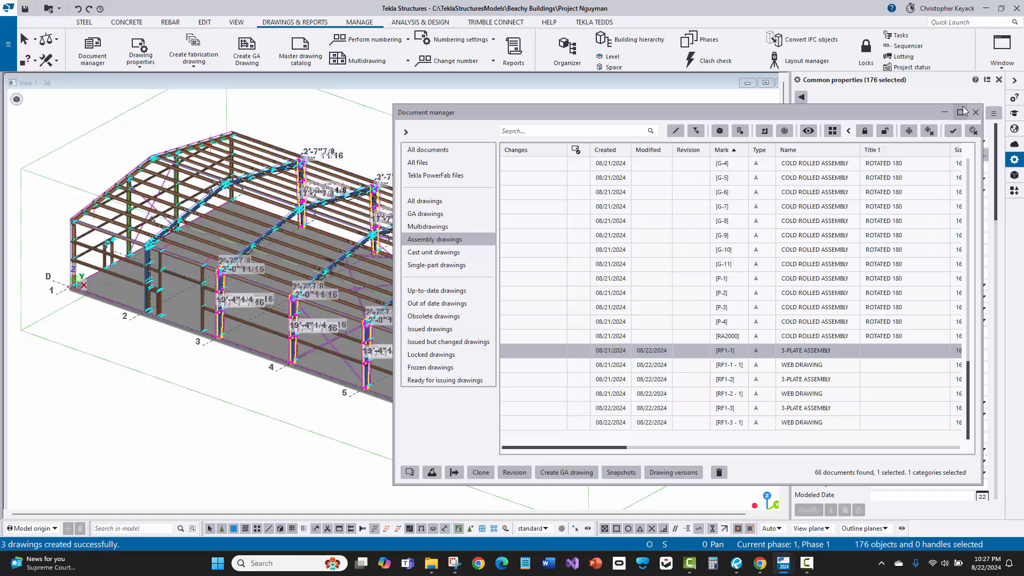
left_click(946, 113)
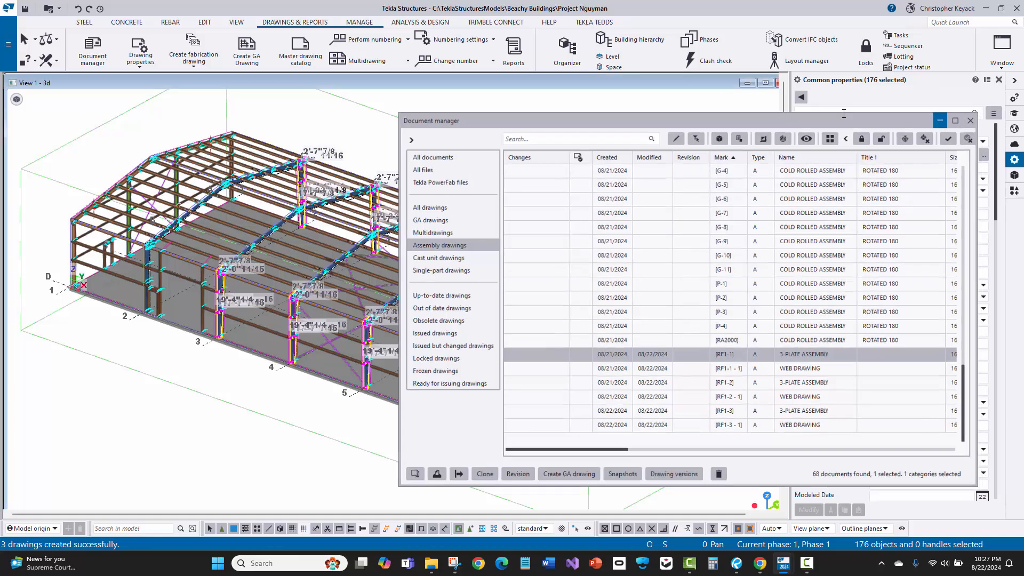
left_click(198, 47)
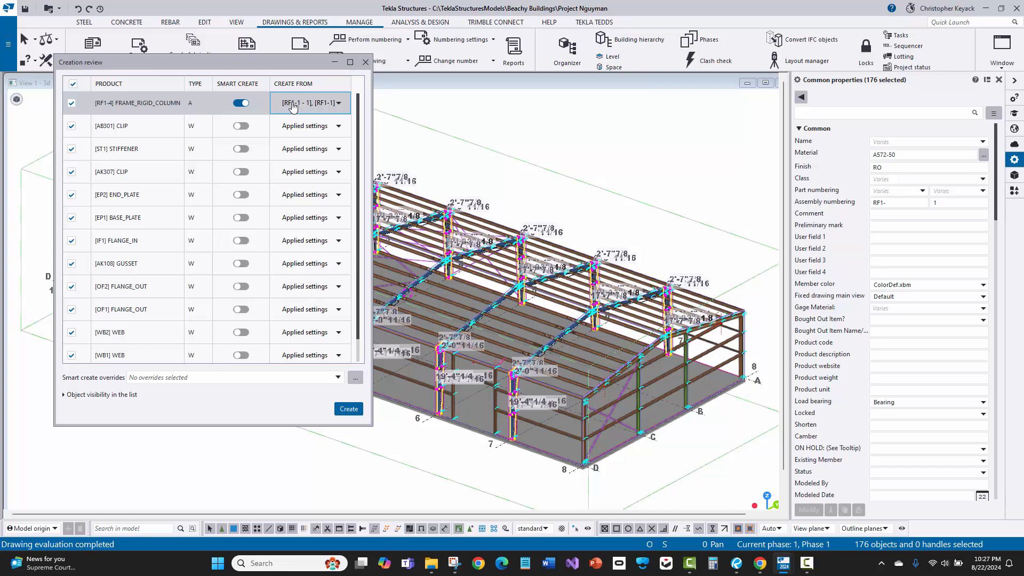
left_click(65, 396)
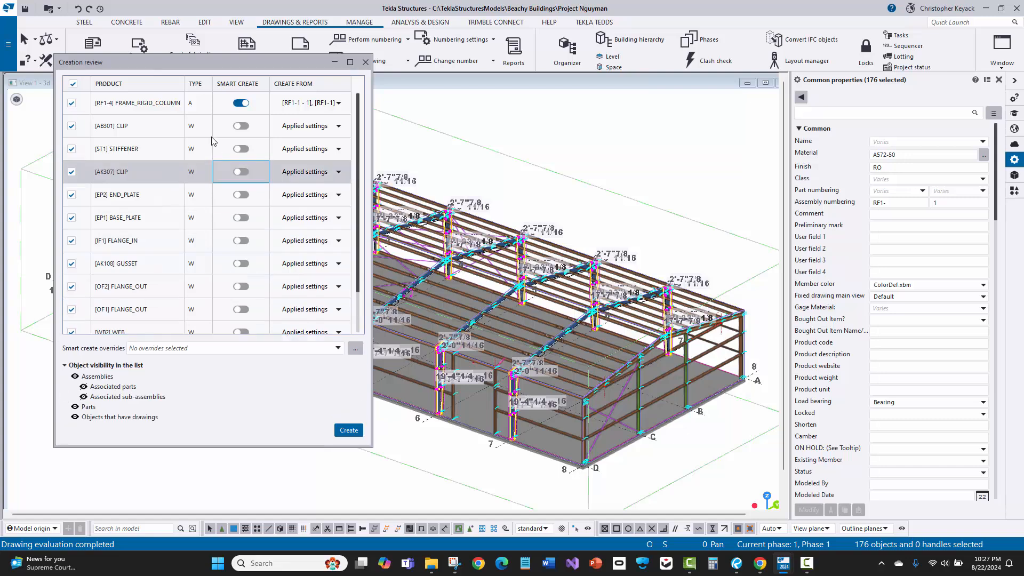
left_click(76, 408)
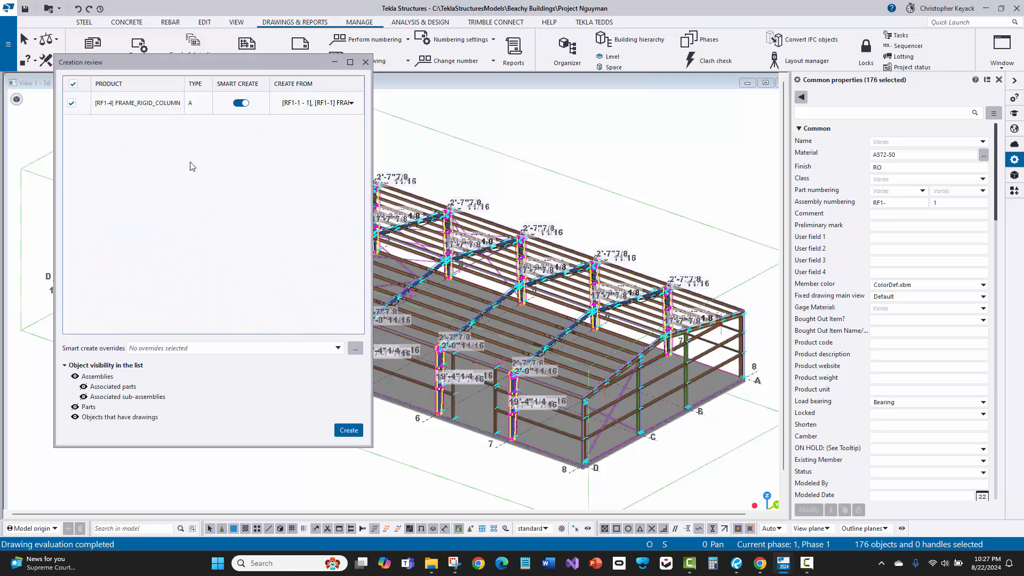
Step: Create the RF1-4 rigid frame column drawing with Smart create, using RF1-1 and RF1-1 - 1 as the source
left_click_drag(373, 114, 513, 114)
left_click(362, 110)
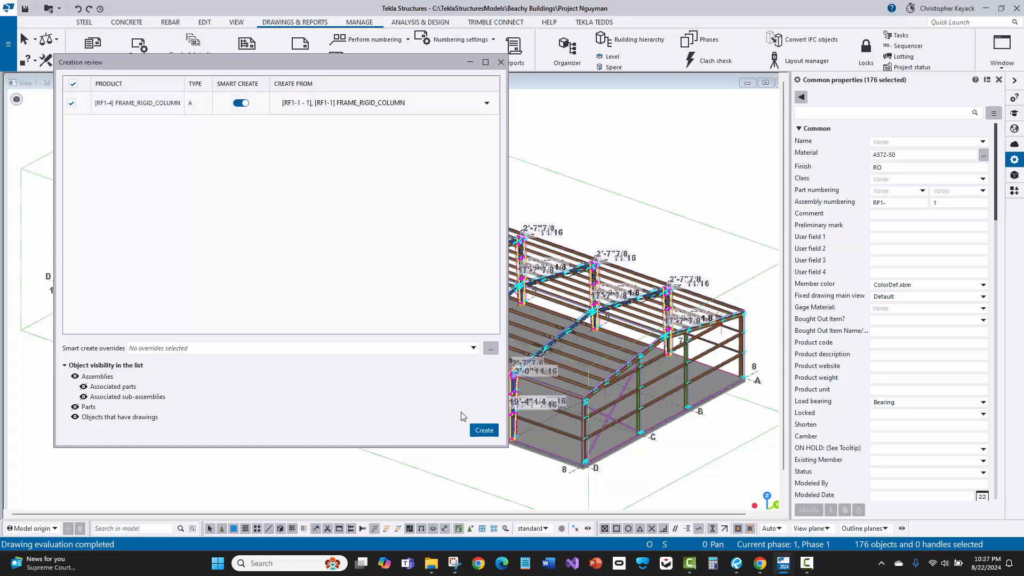
left_click(482, 430)
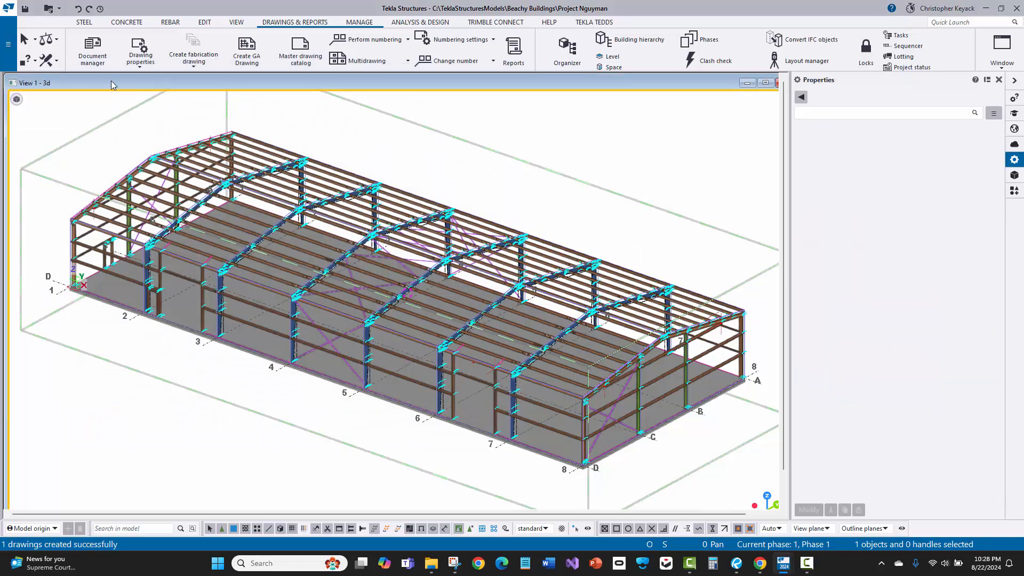
Step: Select the cloned RF1-4 assembly drawing in the drawing list and examine the girt and clip connections at the grid line 2 column
left_click(93, 50)
left_click(640, 436)
scroll(651, 422, "down", 1)
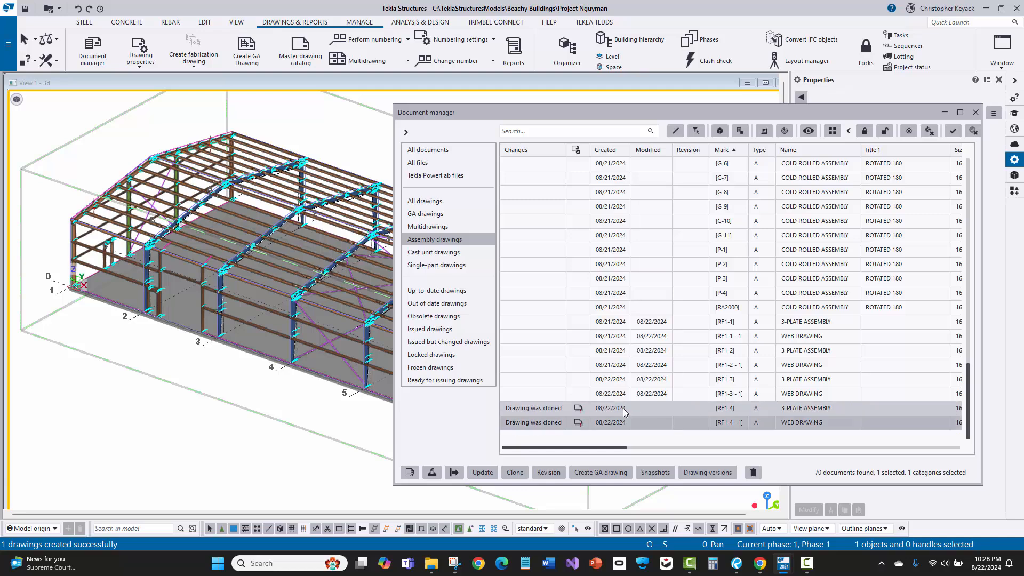
scroll(165, 266, "up", 5)
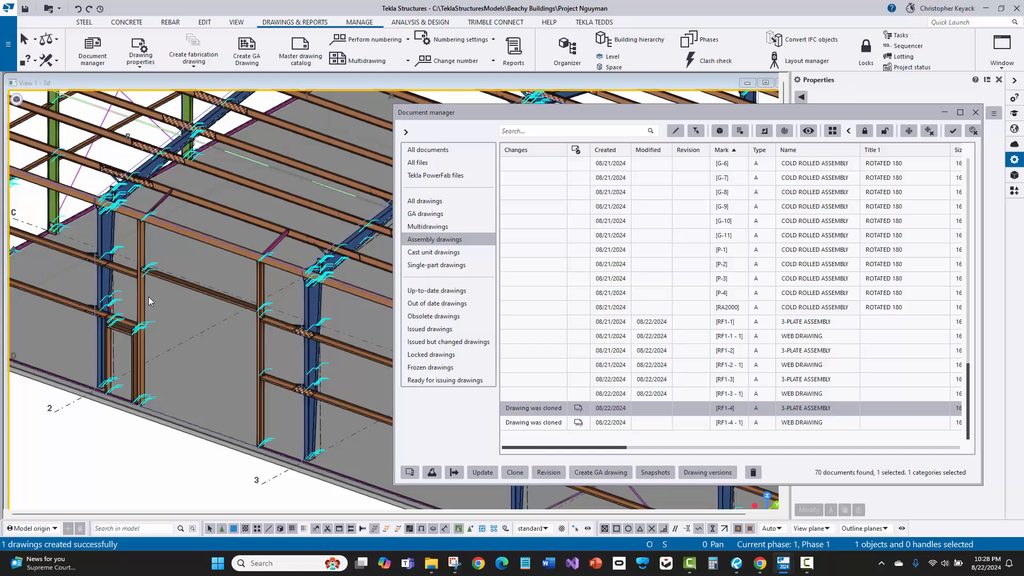
scroll(95, 301, "up", 4)
scroll(129, 314, "up", 2)
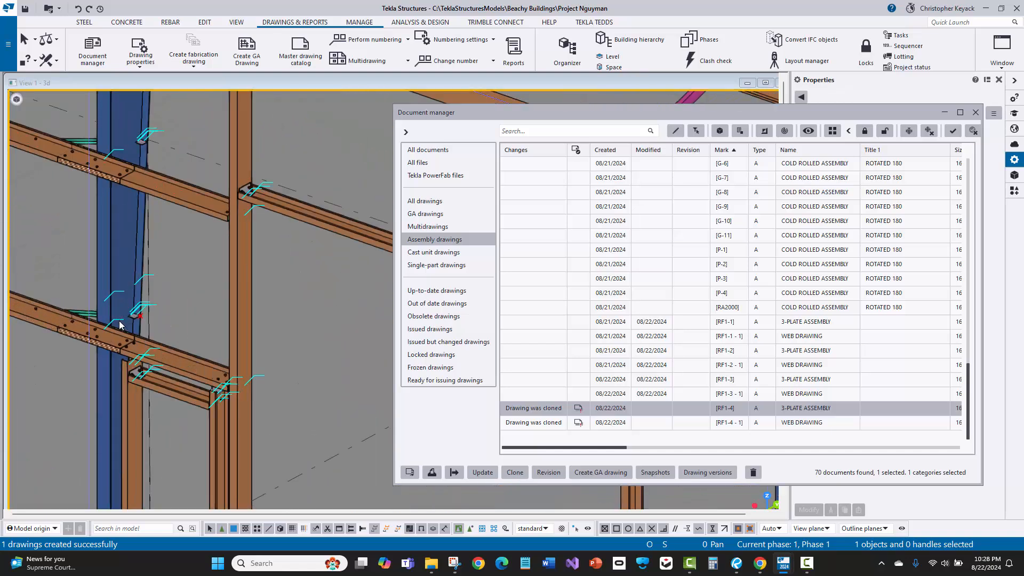
scroll(130, 315, "up", 2)
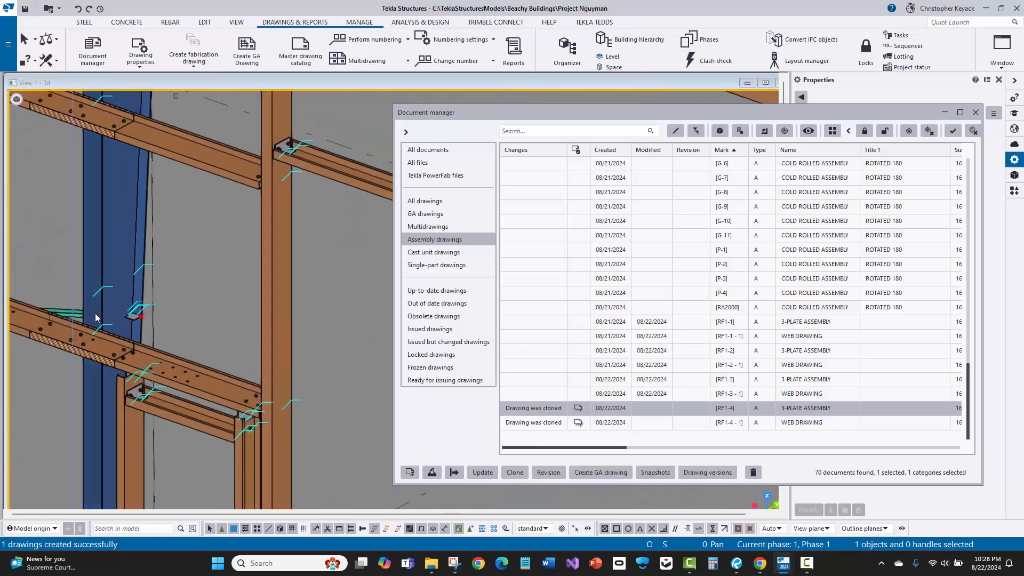
scroll(96, 313, "down", 2)
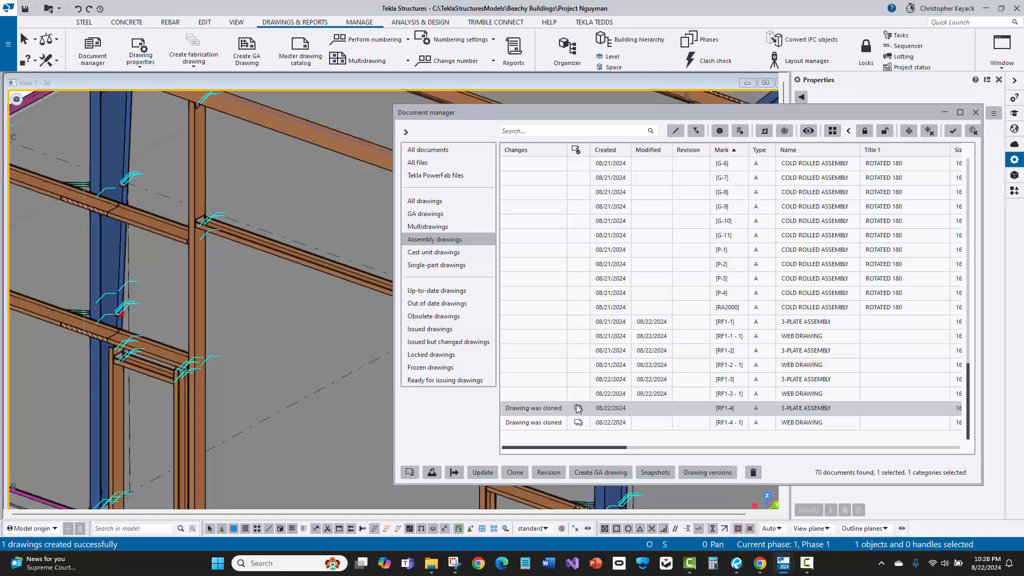
Step: Open drawing RF1-1 to read its AB301 clip location dimension, and open the cloned RF1-4 drawing for comparison
double_click(713, 322)
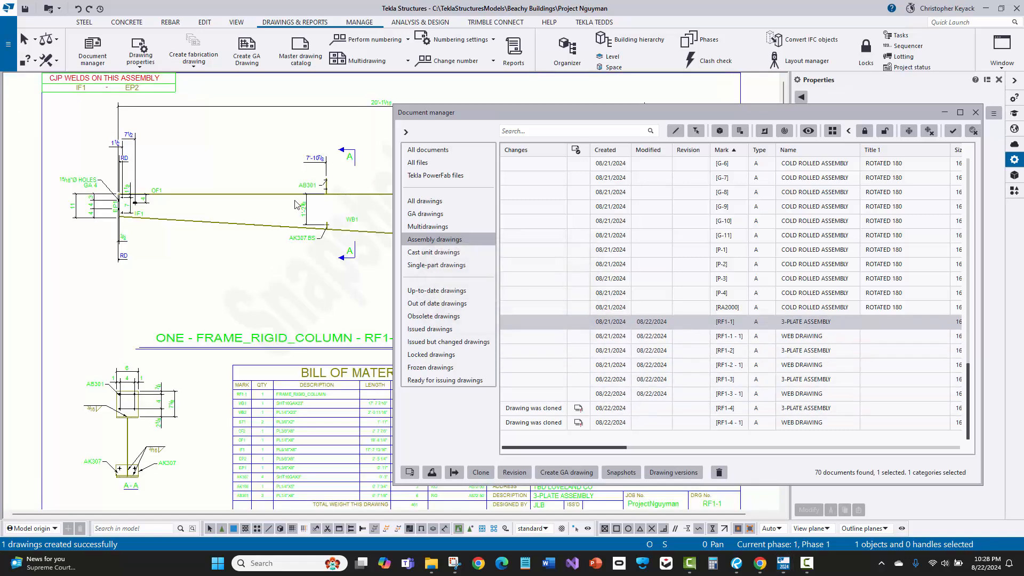
scroll(322, 154, "up", 5)
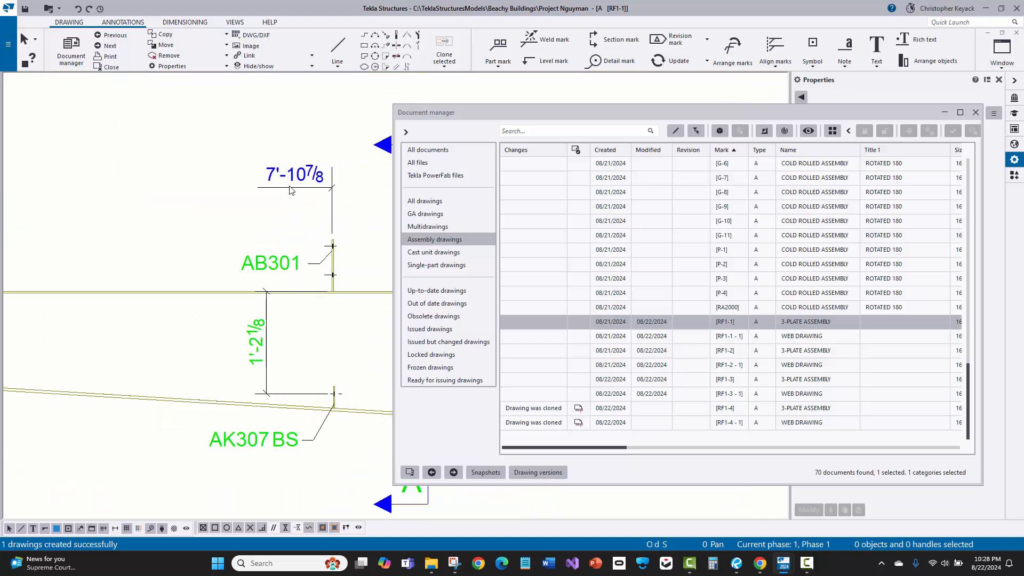
double_click(703, 409)
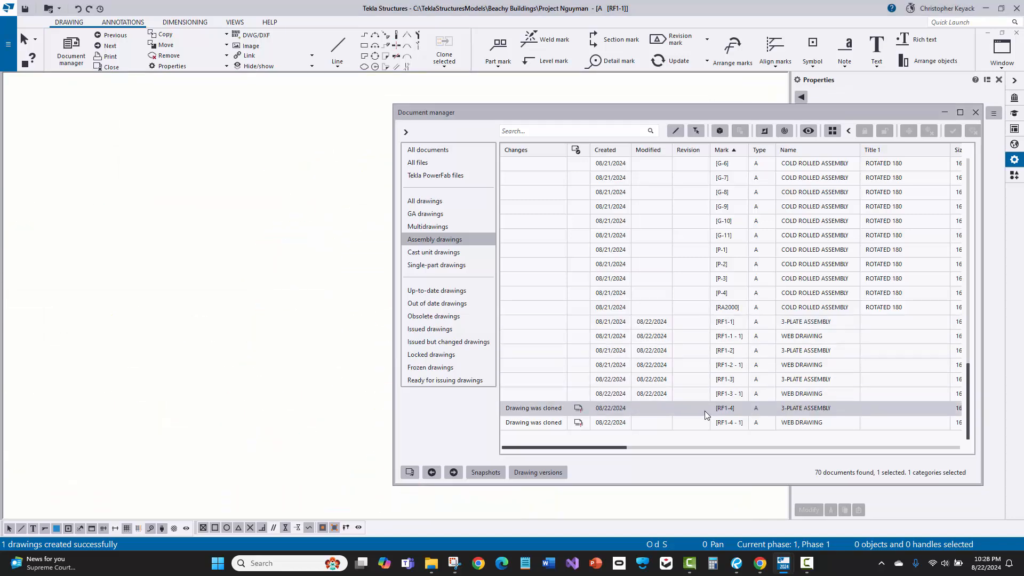
left_click(976, 112)
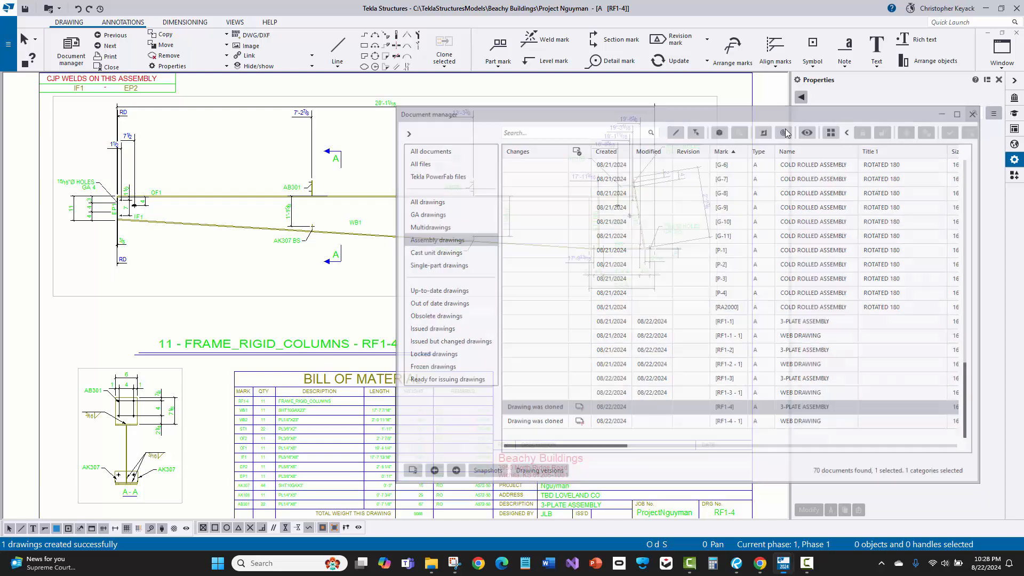
Step: Examine the AB301 clip location dimensions and the base plate end dimensions of the RF1-4 column
scroll(315, 202, "up", 3)
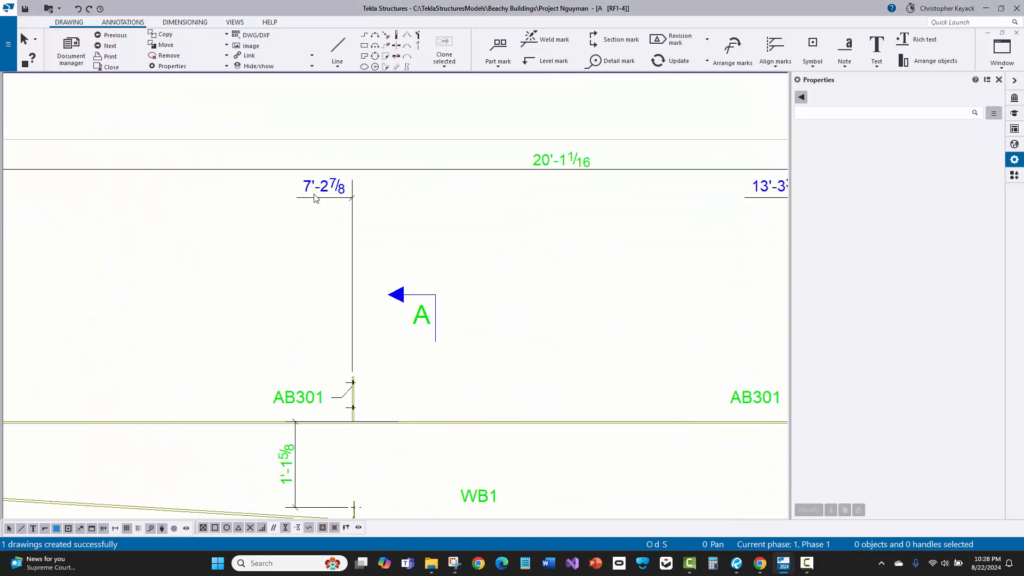
scroll(316, 196, "down", 3)
middle_click_drag(328, 197, 328, 182)
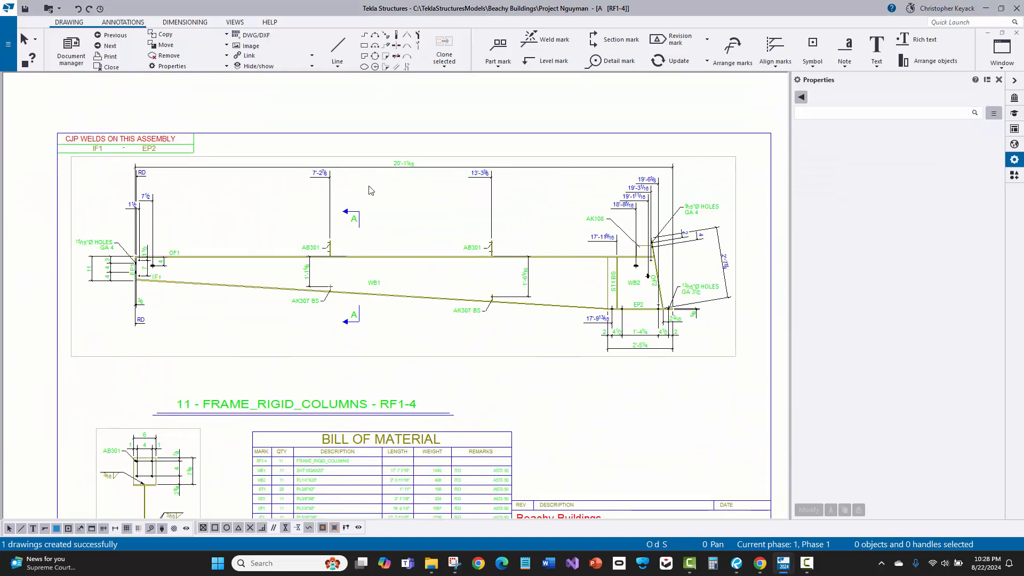
scroll(320, 177, "up", 3)
left_click(314, 175)
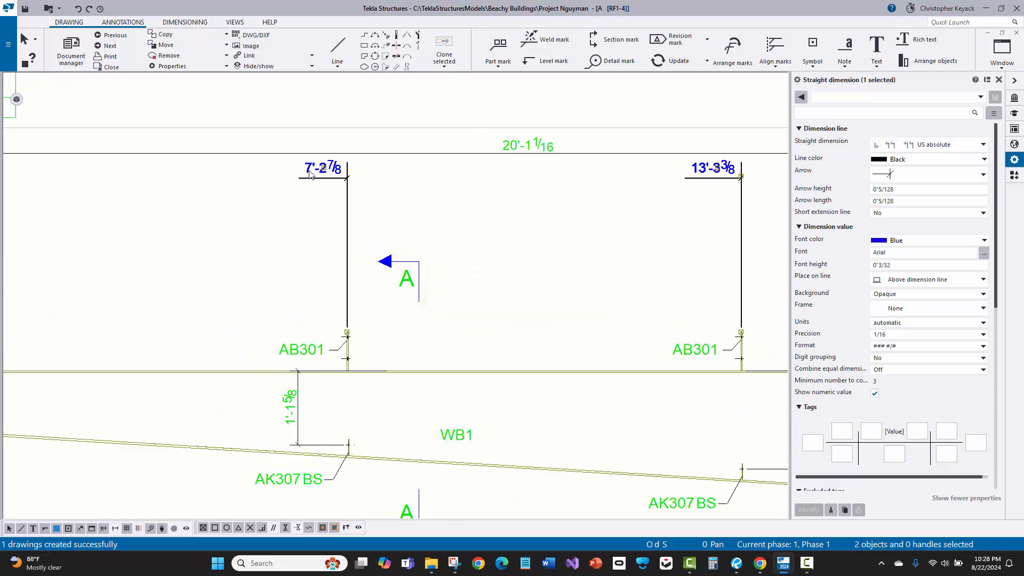
scroll(278, 214, "down", 3)
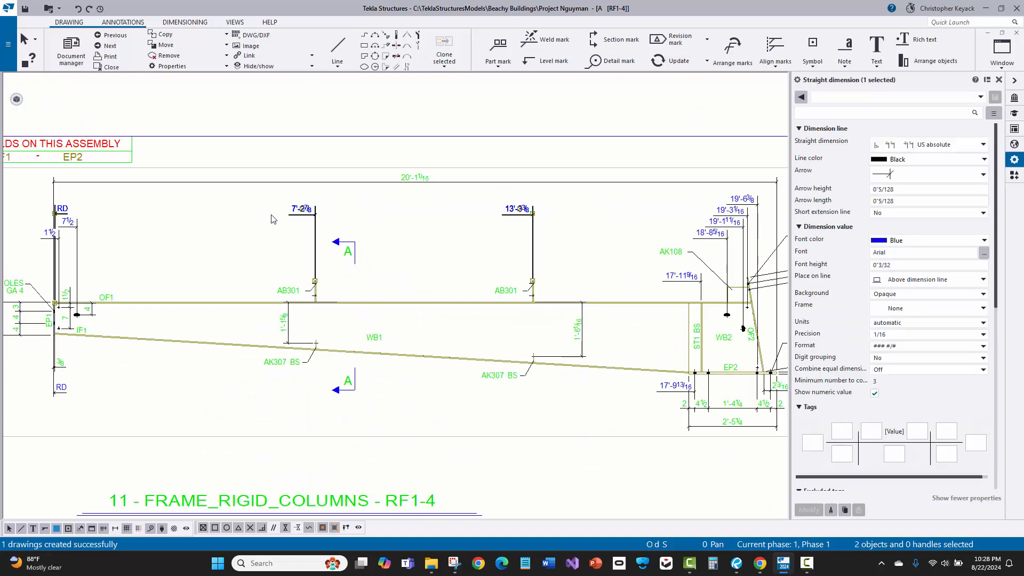
left_click(246, 239)
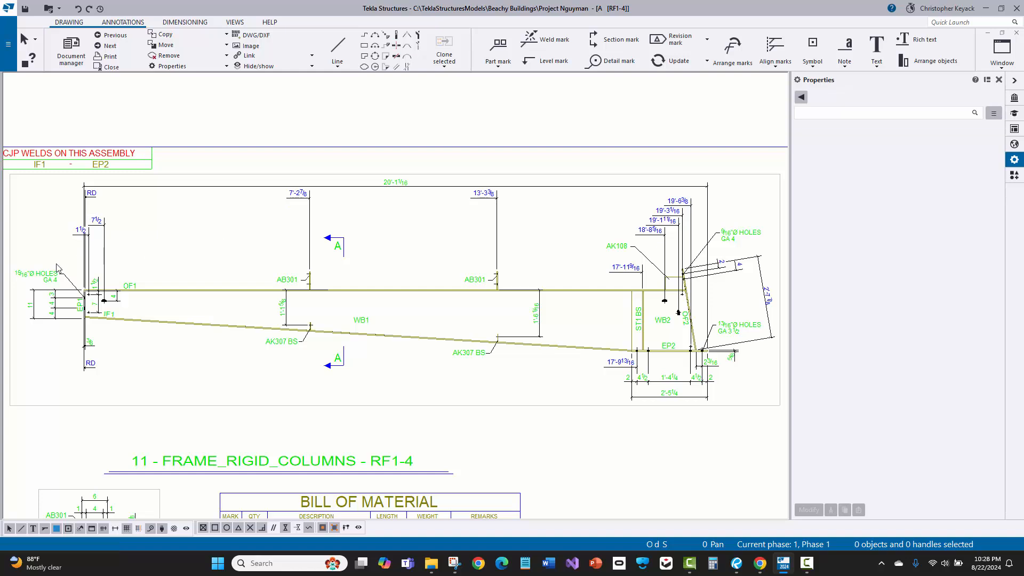
scroll(59, 264, "up", 3)
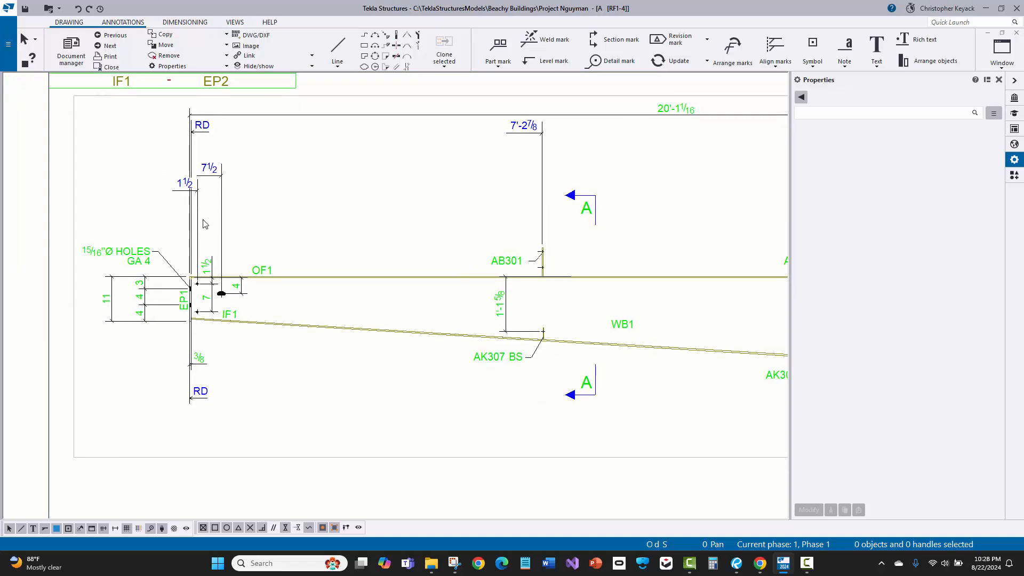
scroll(200, 228, "down", 1)
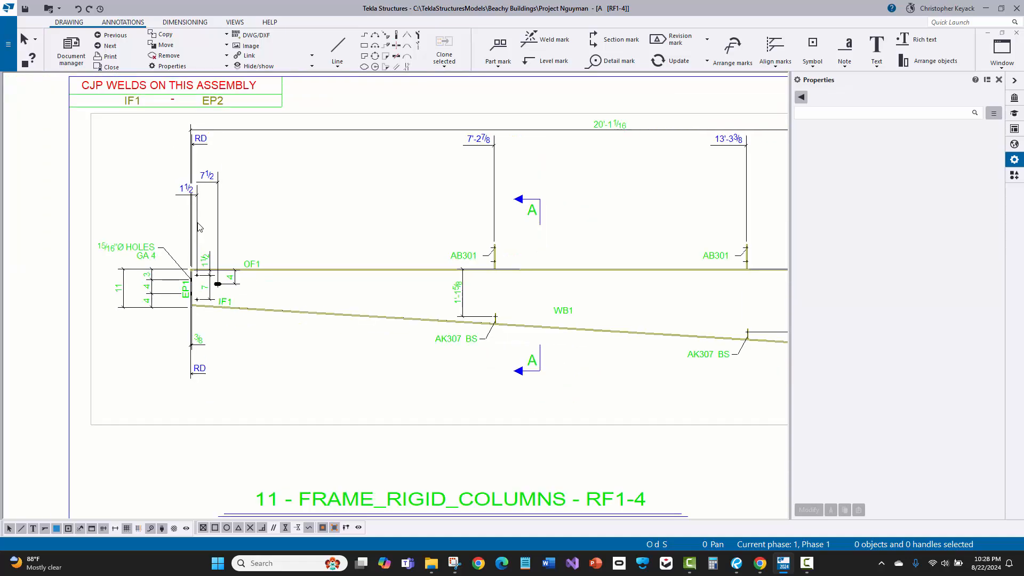
scroll(323, 259, "down", 1)
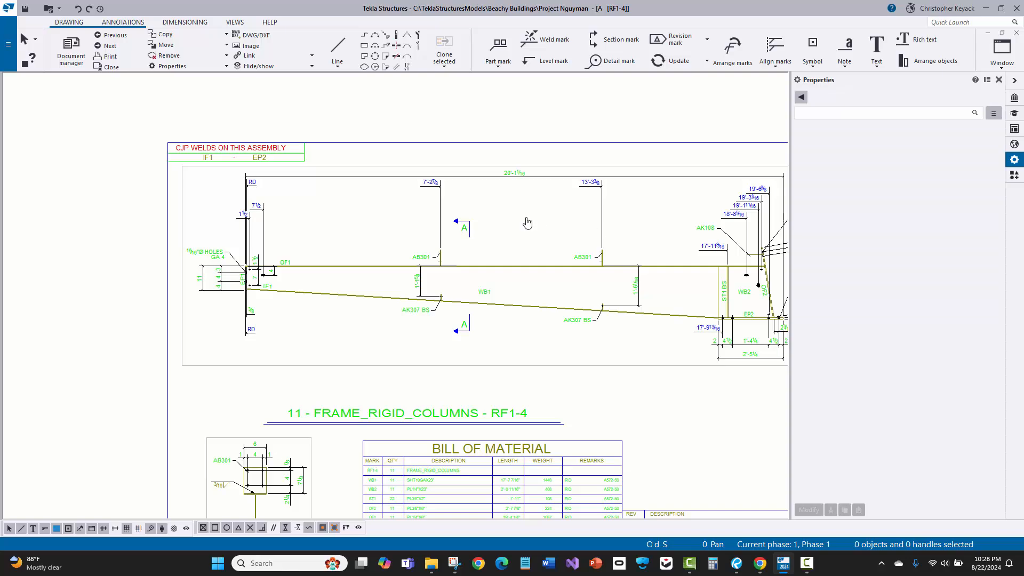
middle_click_drag(534, 221, 429, 224)
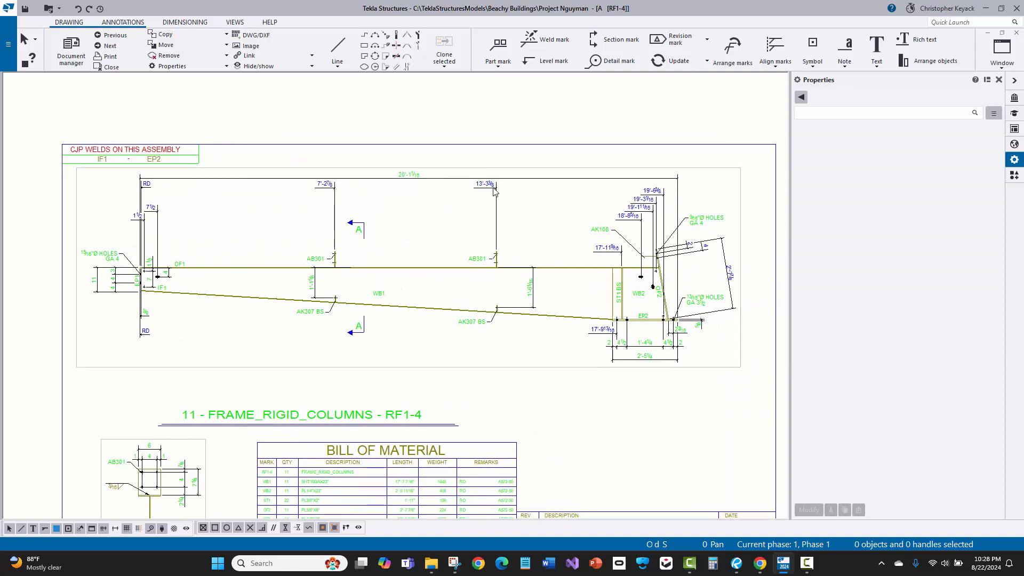
Step: Move the running dimension of the AB301 clips slightly closer to the column, away from the overall length dimension
scroll(490, 188, "up", 1)
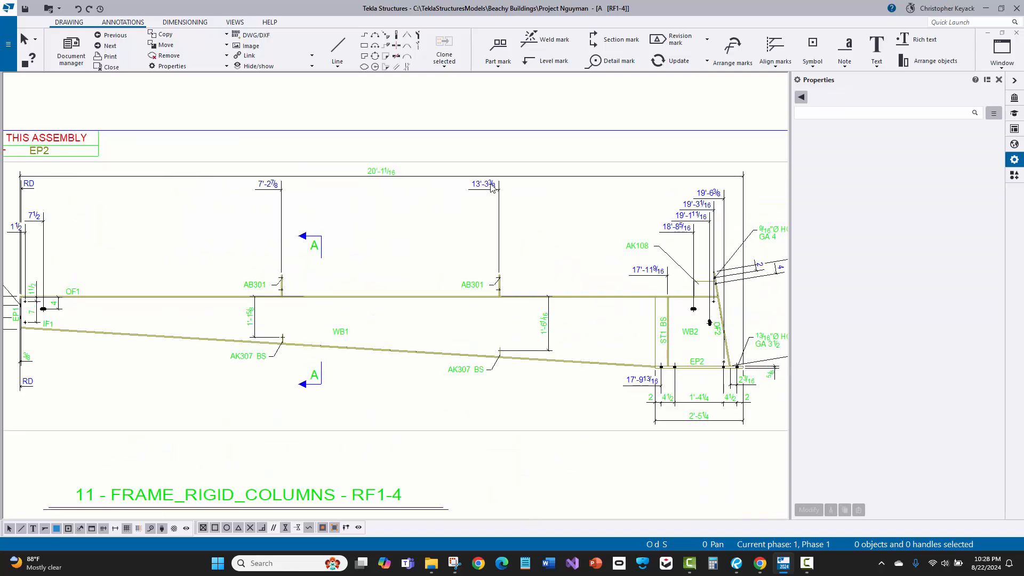
scroll(490, 188, "down", 1)
left_click(480, 191)
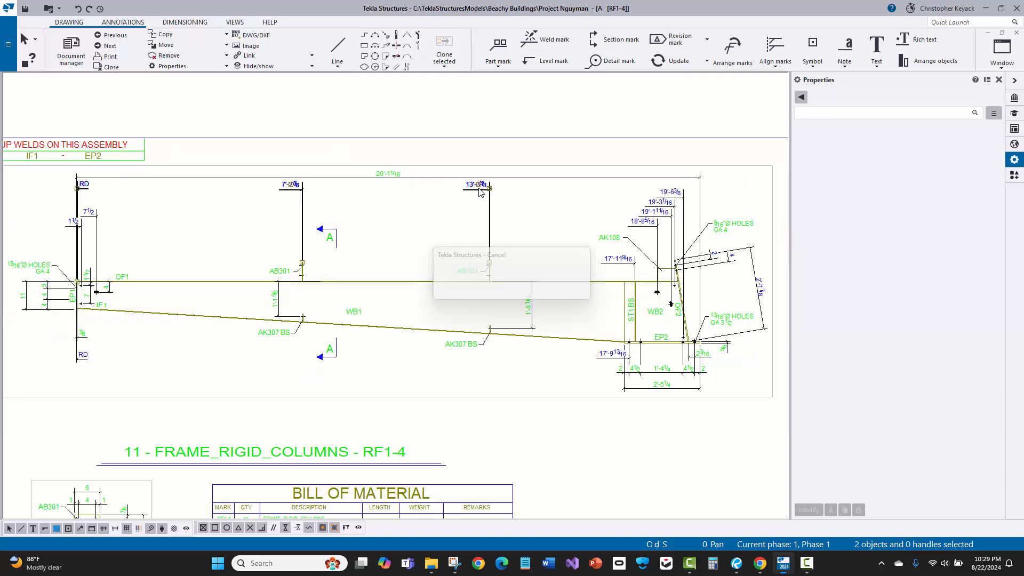
left_click_drag(478, 187, 475, 197)
left_click(408, 215)
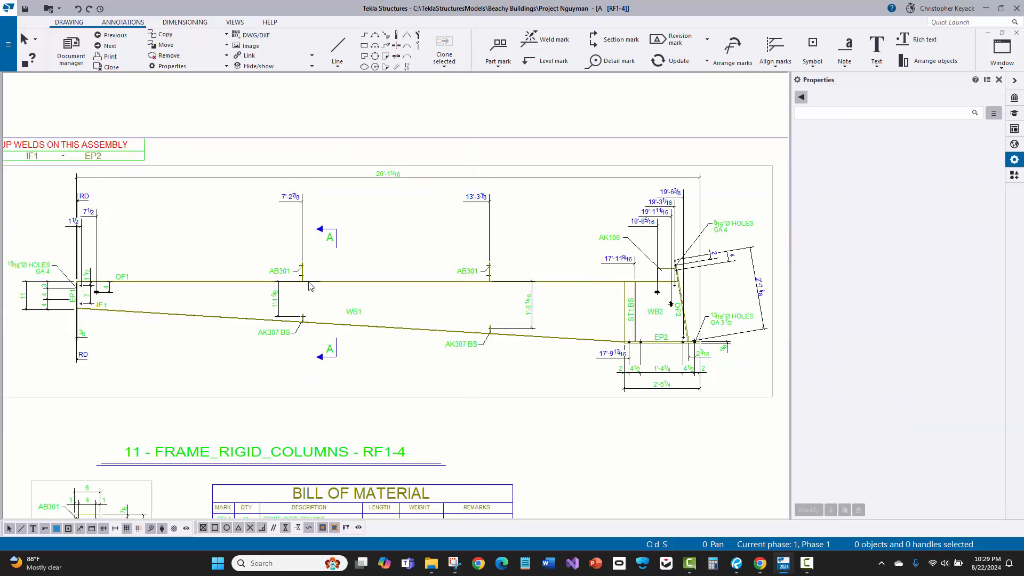
Step: Check section A-A with its clip marks, welds and hole dimensions, and inspect the knee end of the RF1-4 column
mouse_move(184, 425)
middle_mouse_down()
mouse_move(238, 341)
mouse_move(283, 234)
middle_mouse_up()
scroll(175, 378, "up", 3)
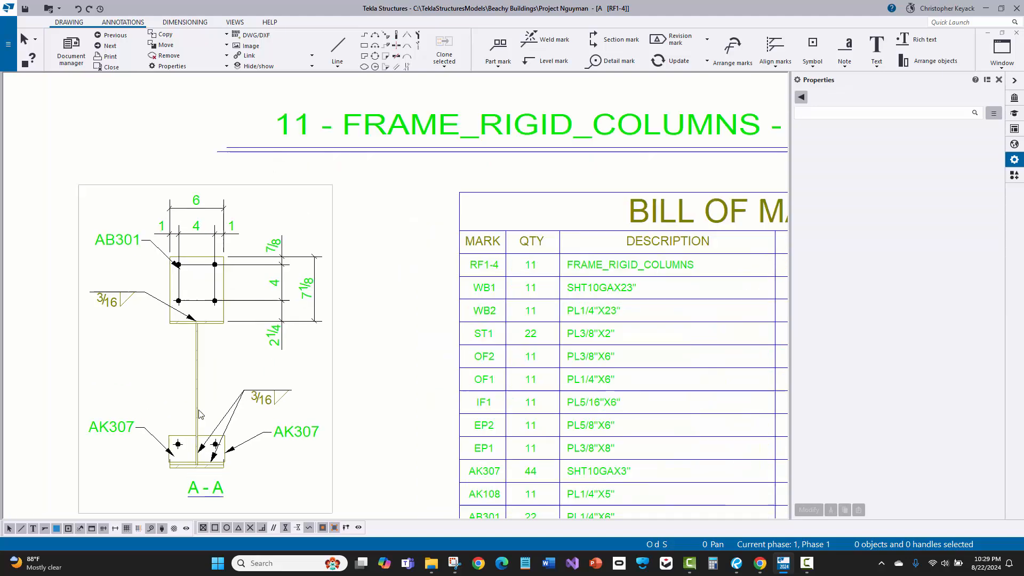
scroll(199, 415, "up", 1)
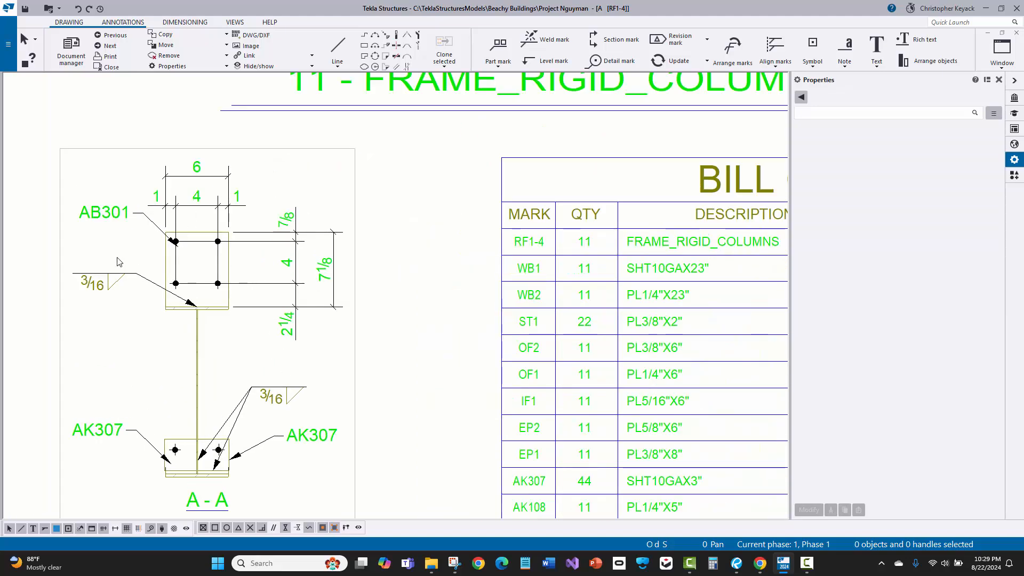
scroll(114, 270, "down", 4)
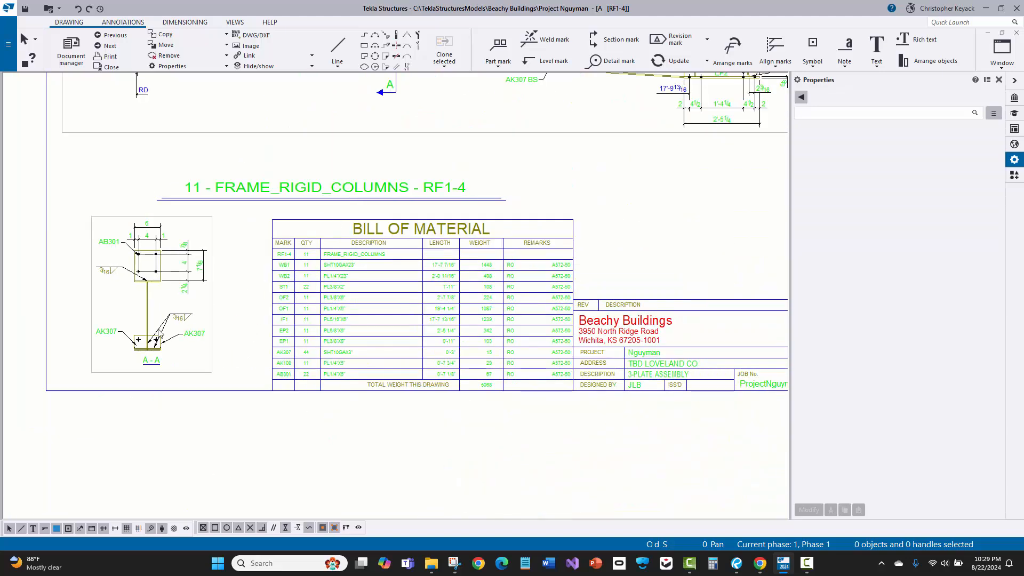
scroll(153, 310, "up", 3)
scroll(200, 300, "down", 4)
middle_click_drag(372, 110, 313, 282)
scroll(595, 280, "up", 4)
left_click(536, 296)
left_click(483, 319)
scroll(472, 305, "down", 1)
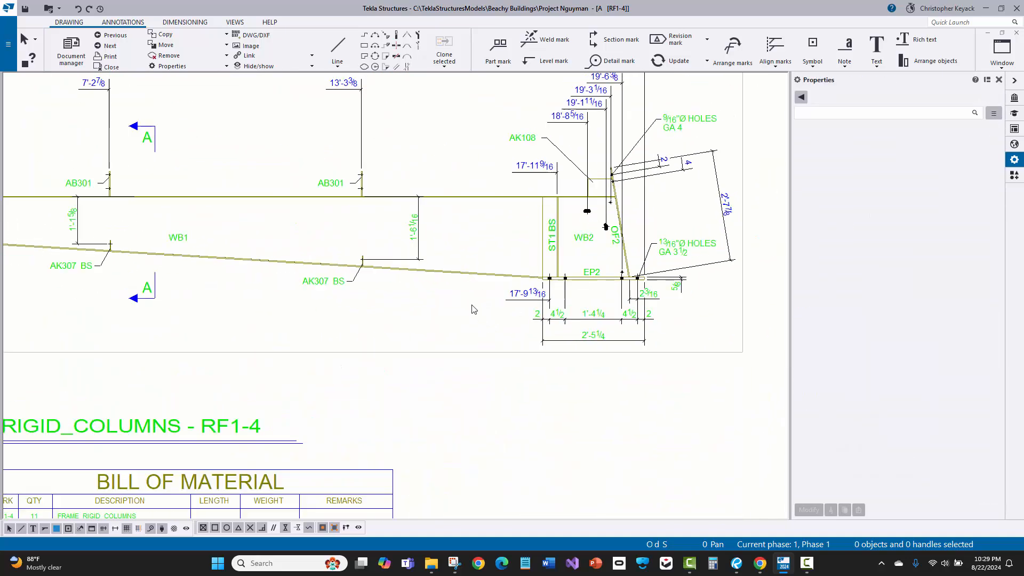
Step: Review the whole RF1-4 sheet, comparing the clip dimensions along the column with those at the knee end
scroll(473, 310, "down", 4)
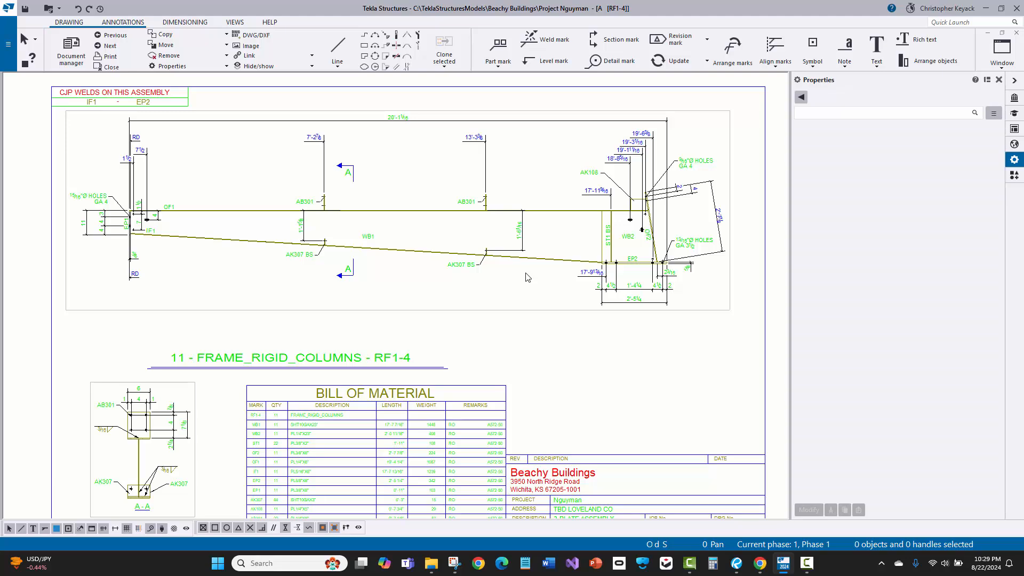
scroll(272, 138, "up", 1)
scroll(288, 195, "up", 1)
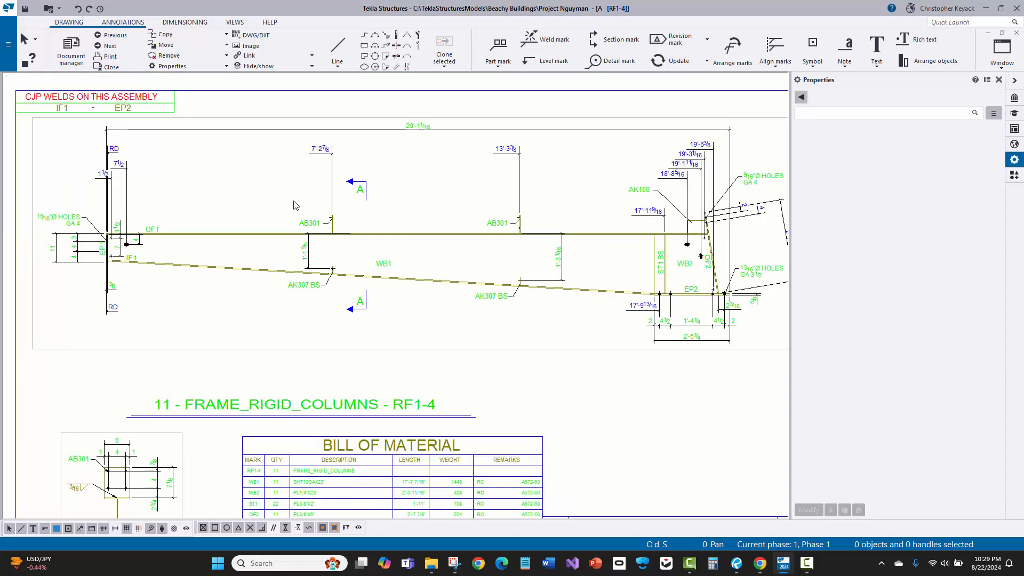
scroll(295, 205, "down", 1)
scroll(293, 205, "down", 1)
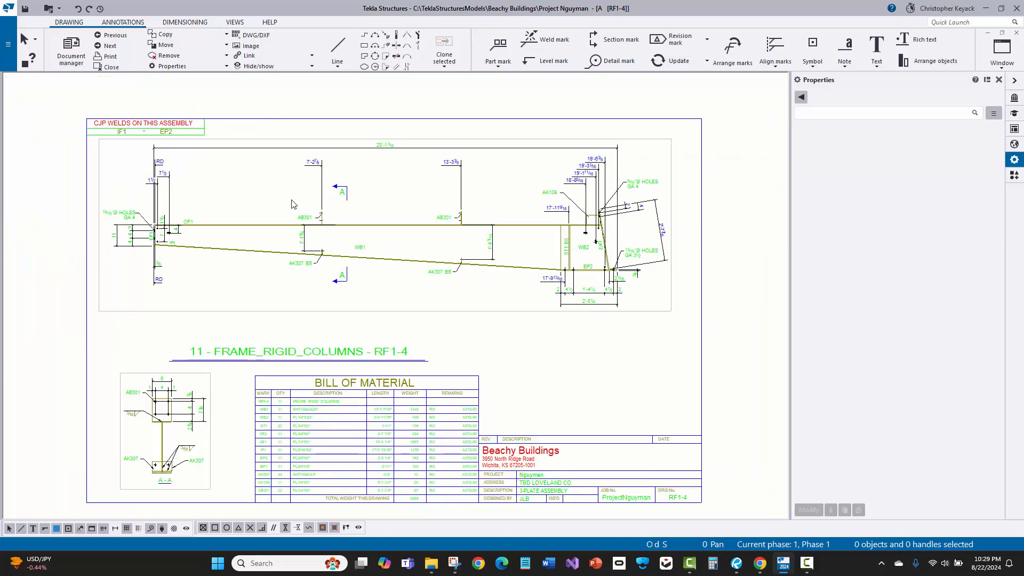
scroll(299, 176, "up", 3)
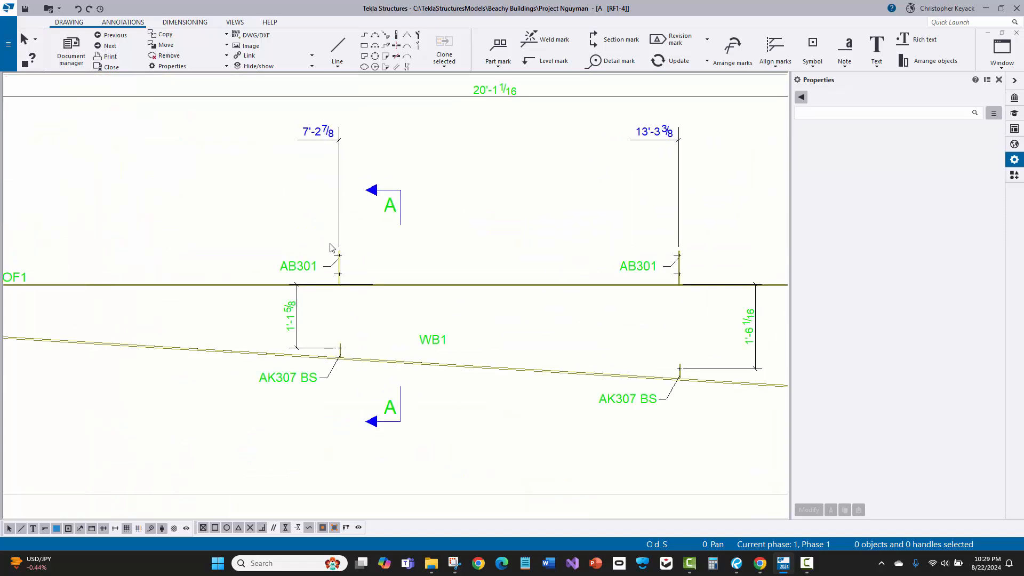
scroll(256, 234, "down", 2)
scroll(255, 234, "down", 2)
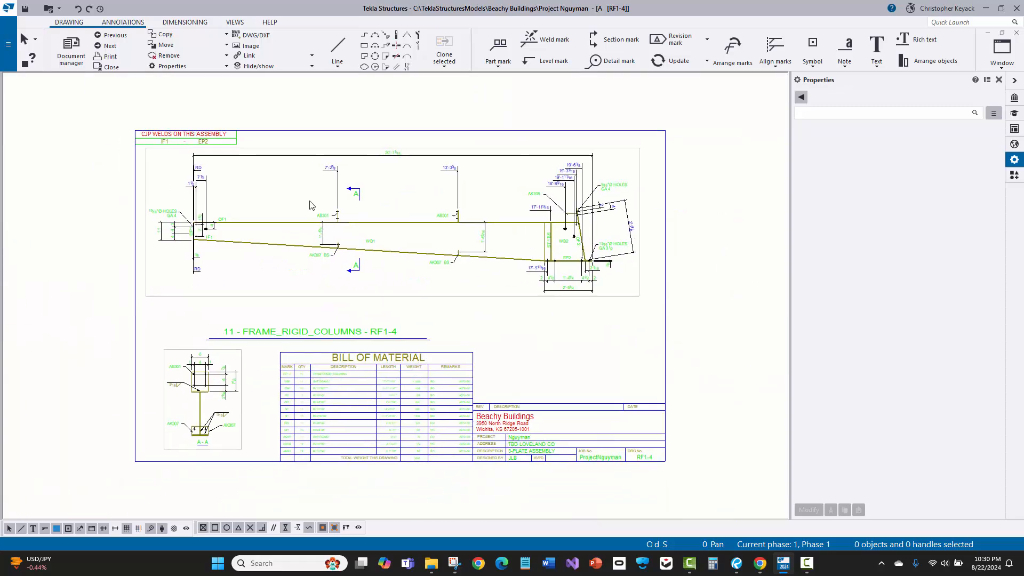
scroll(283, 195, "up", 1)
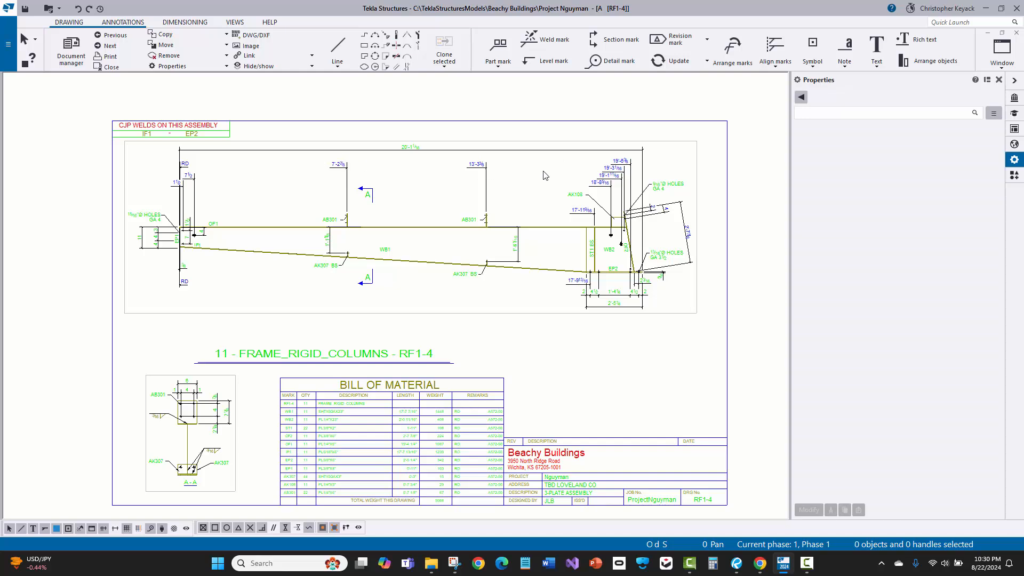
scroll(647, 235, "up", 2)
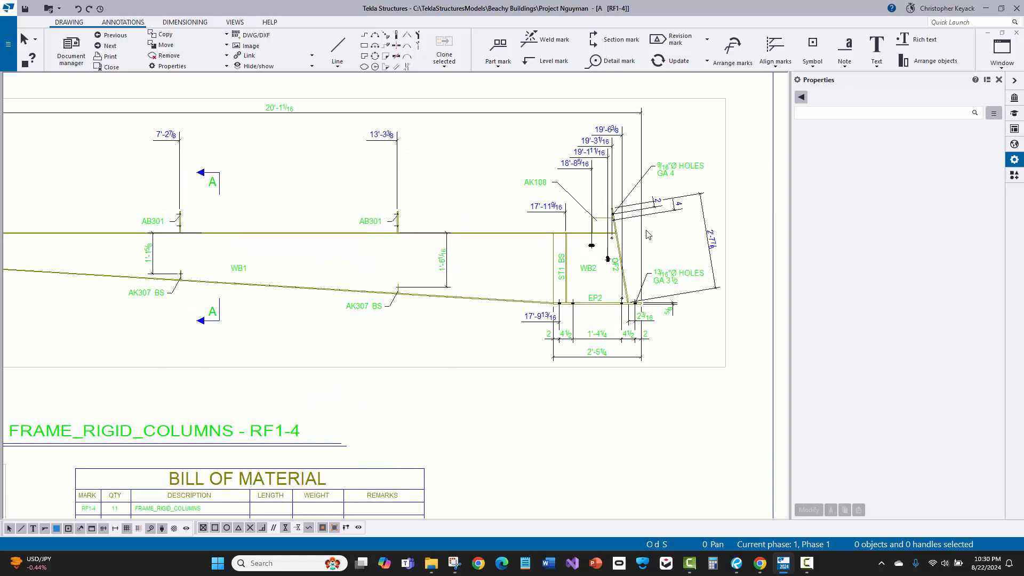
scroll(647, 234, "down", 4)
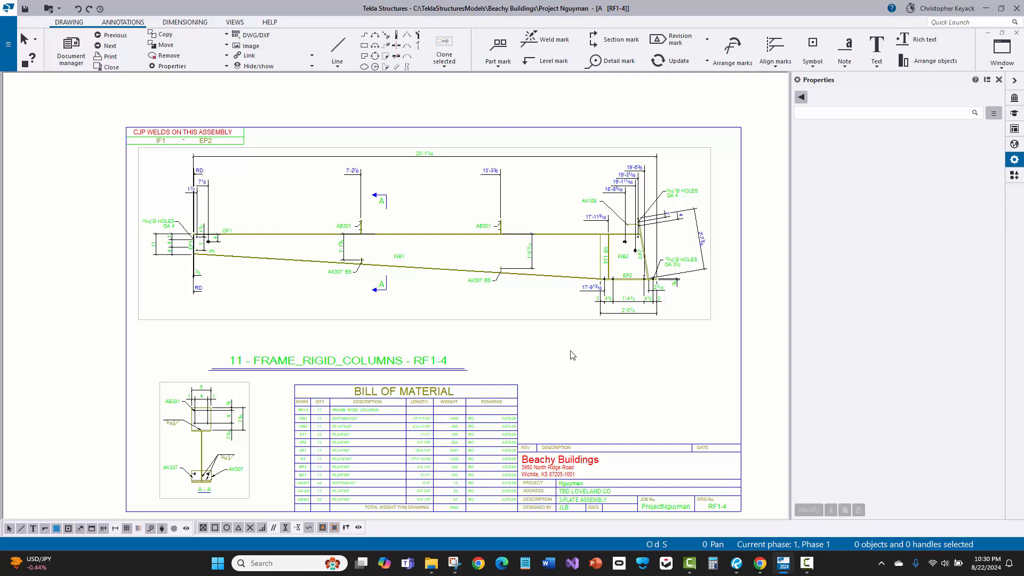
Step: Select the stacked running dimensions above the knee end of the column and adjust their placement
left_click_drag(707, 179, 612, 241)
left_click(634, 178)
left_click_drag(638, 174, 612, 265)
left_click(630, 180)
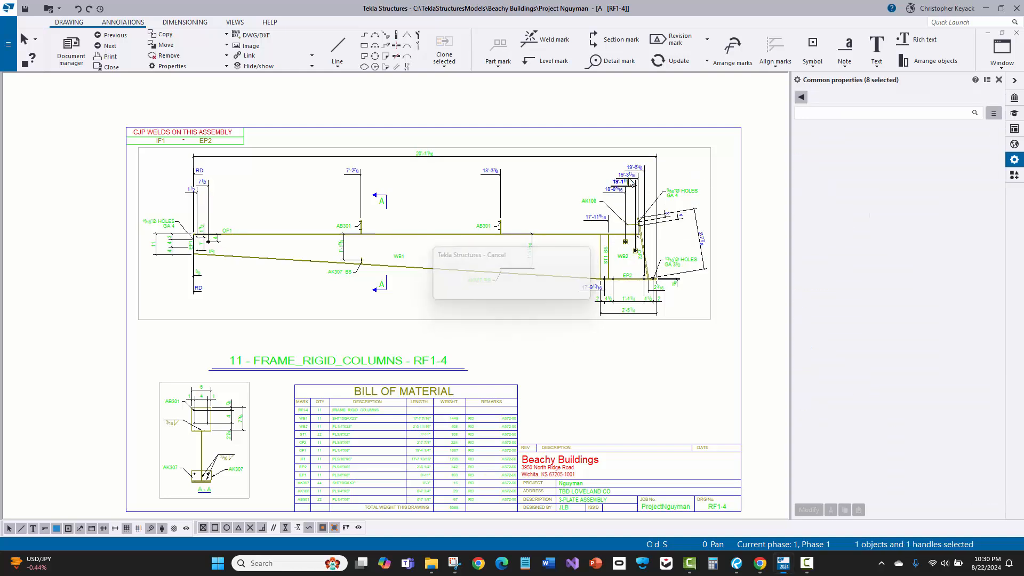
left_click_drag(638, 172, 610, 246)
left_click(518, 198)
Step: Select section mark A to check its cut extents around the first AB301 and AK307 clips
scroll(363, 224, "up", 2)
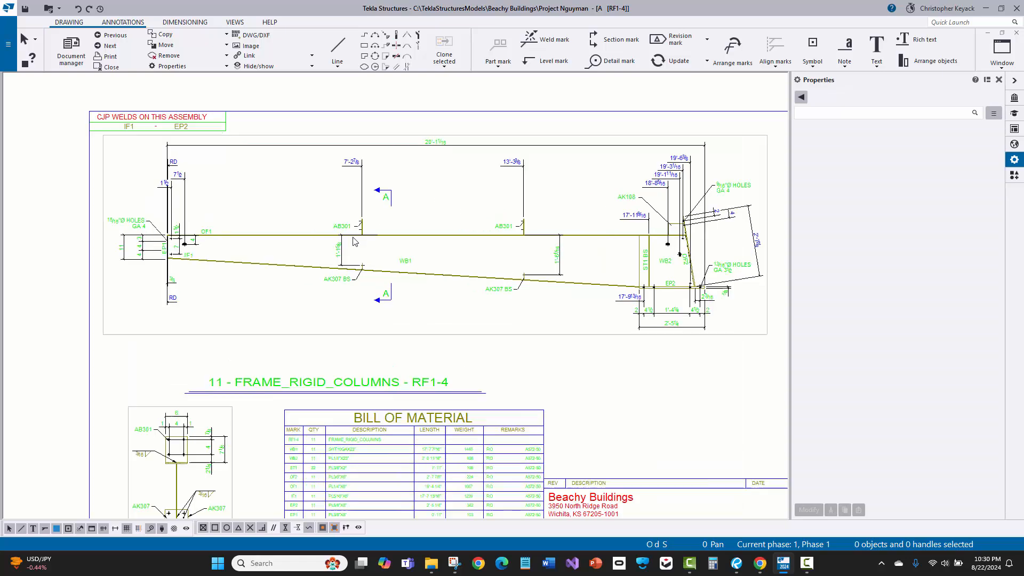
left_click(407, 185)
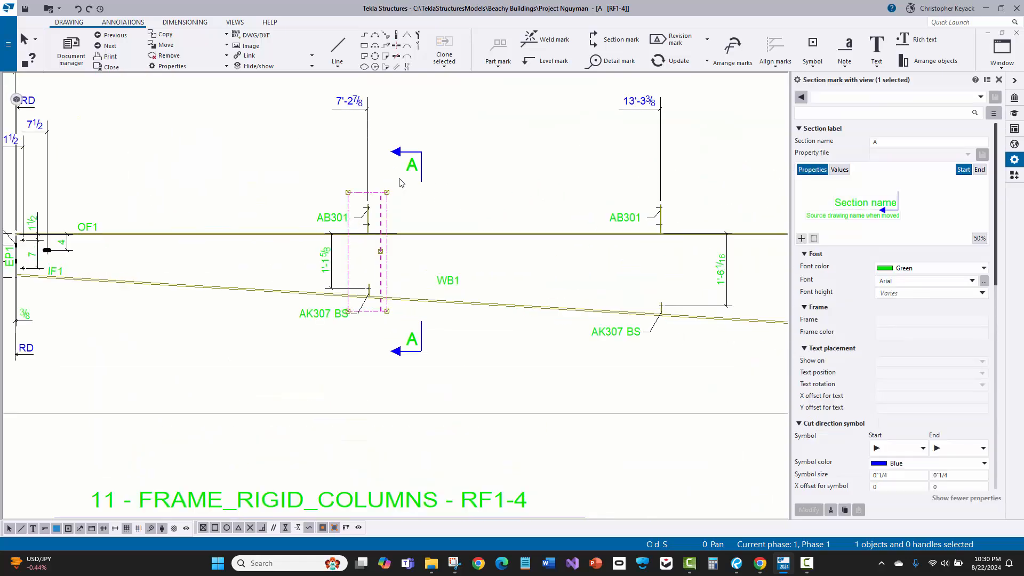
scroll(304, 224, "down", 5)
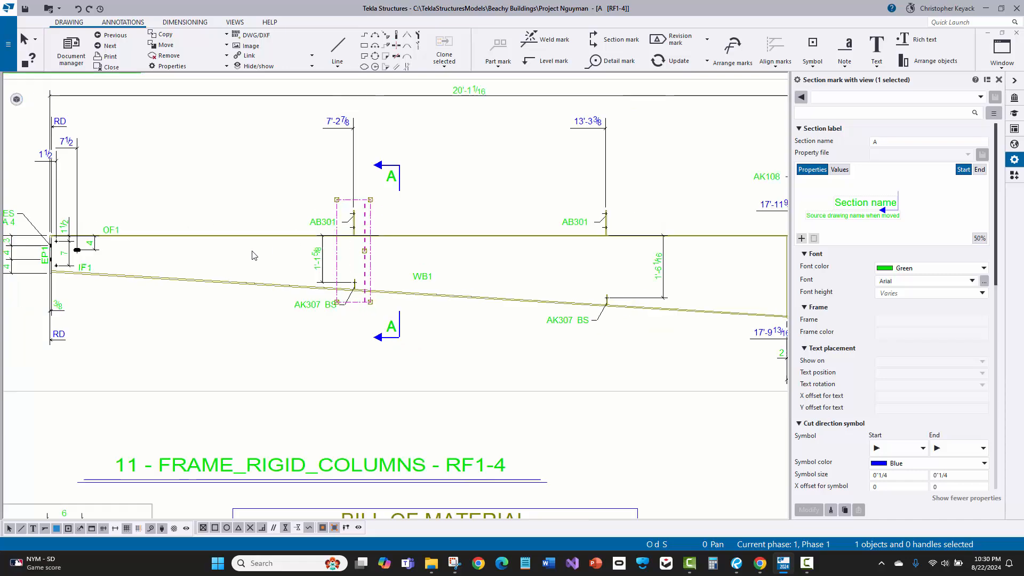
left_click(581, 281)
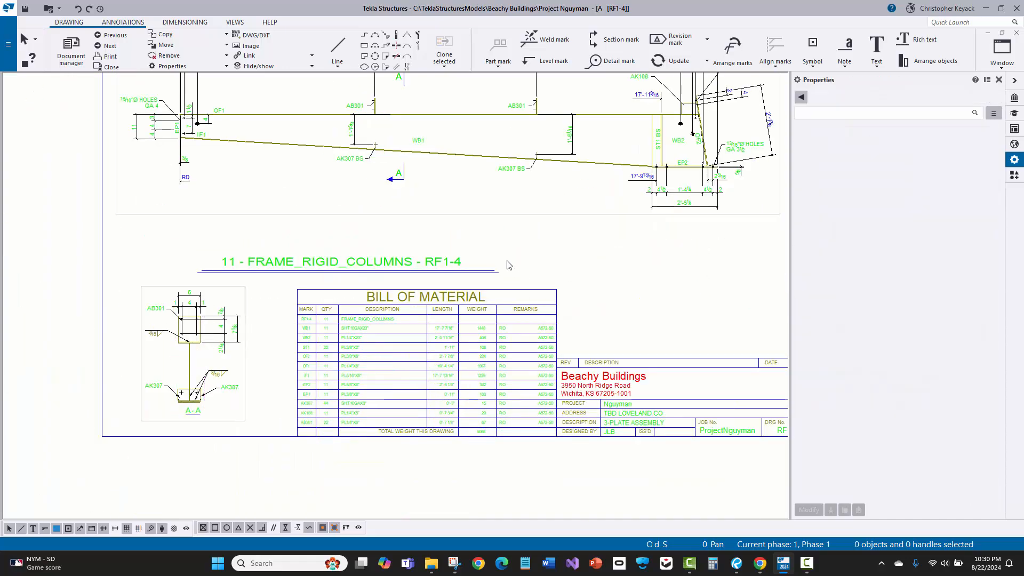
Step: Recreate the RF1-4 drawing from its view creation settings, accepting the loss of manual edits
scroll(508, 263, "down", 2)
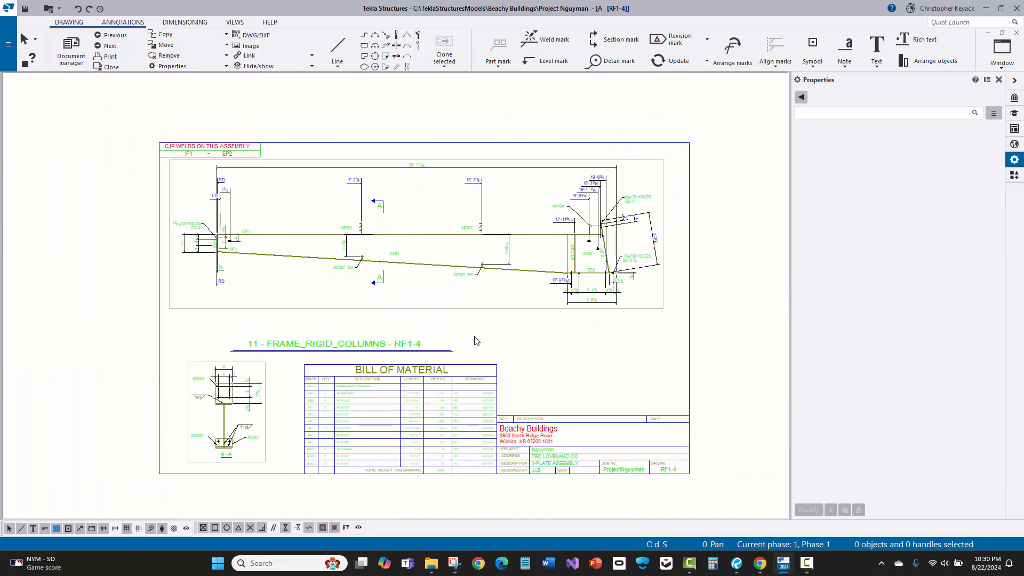
double_click(563, 328)
left_click(533, 156)
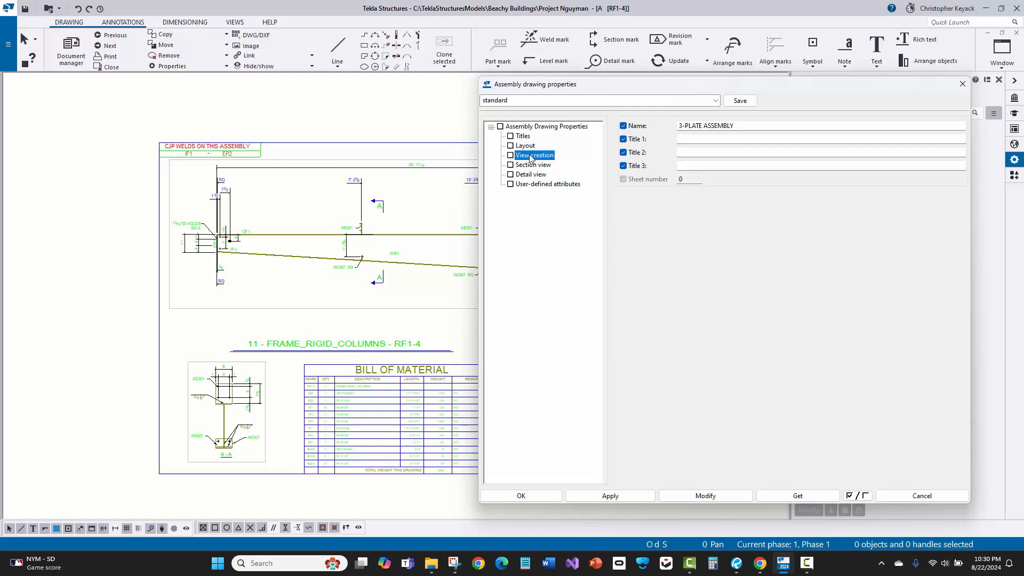
left_click(700, 474)
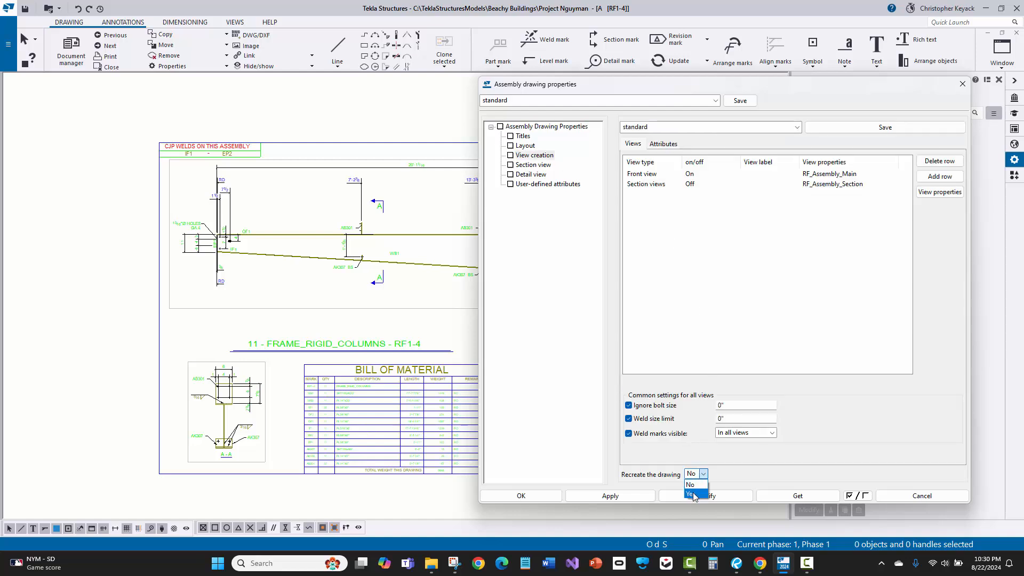
left_click(694, 494)
left_click(698, 496)
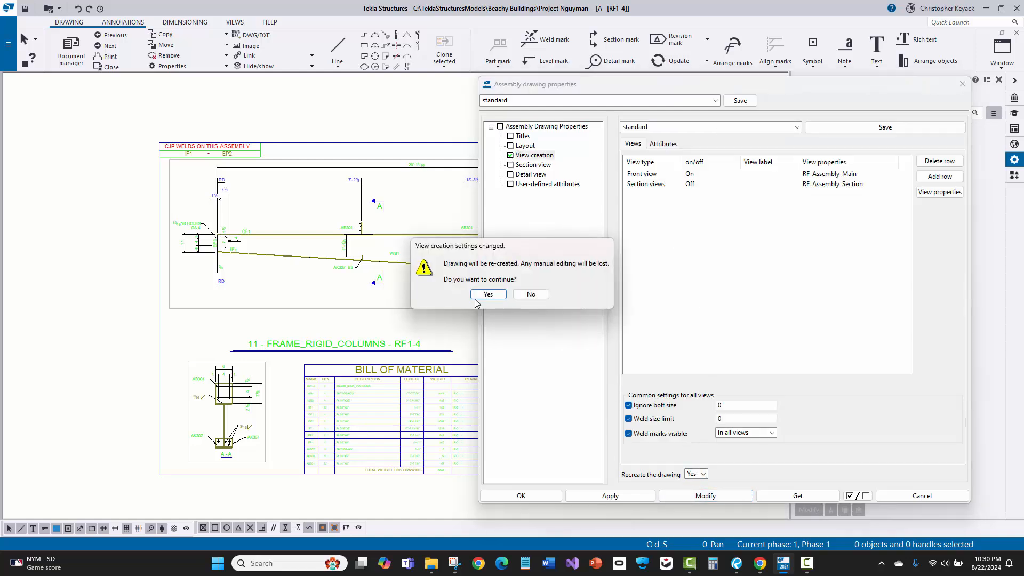
left_click(481, 296)
left_click(485, 296)
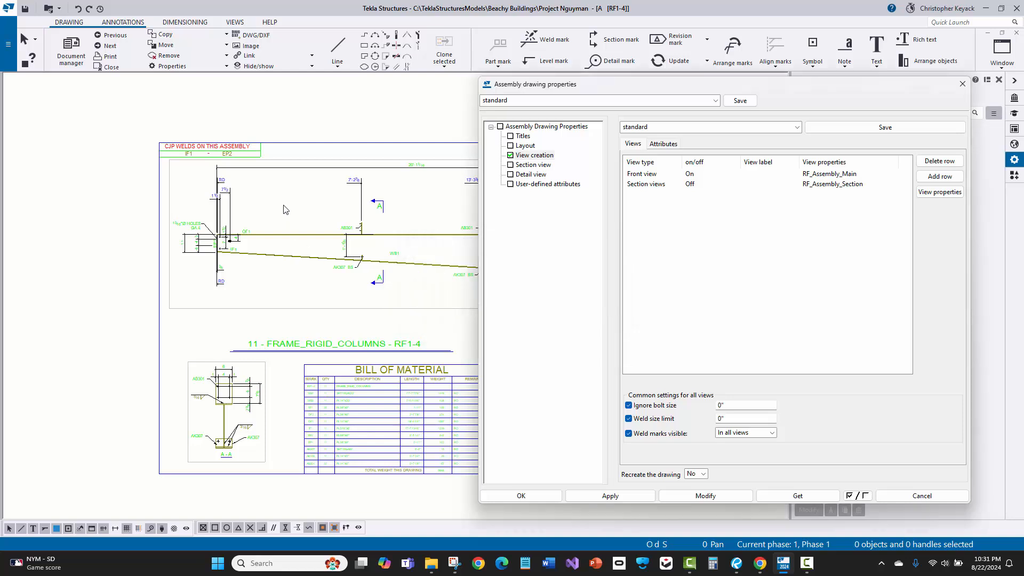
Step: Examine the recreated RF1-4 column view, its knee-end dimensions and the overall sheet layout
mouse_move(352, 230)
middle_mouse_down()
mouse_move(194, 212)
mouse_move(174, 198)
middle_mouse_up()
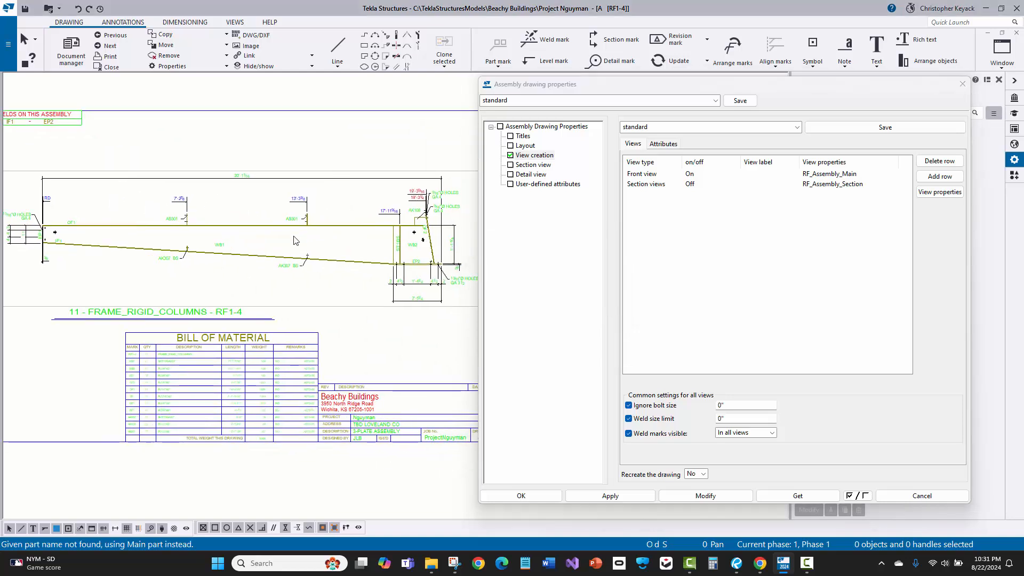
scroll(422, 225, "up", 1)
scroll(421, 225, "up", 2)
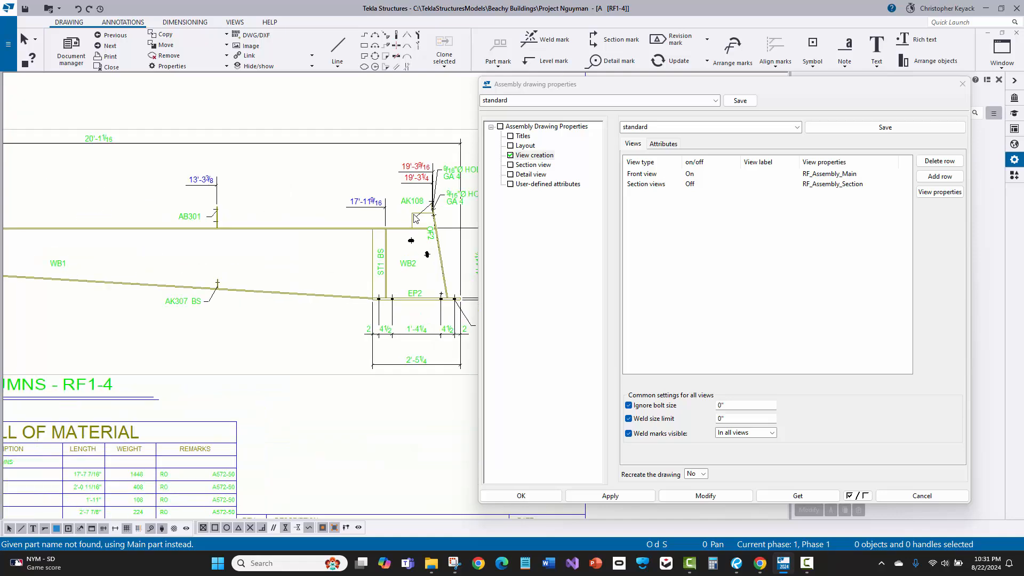
left_click(418, 173)
middle_click_drag(410, 198, 367, 196)
scroll(328, 264, "down", 4)
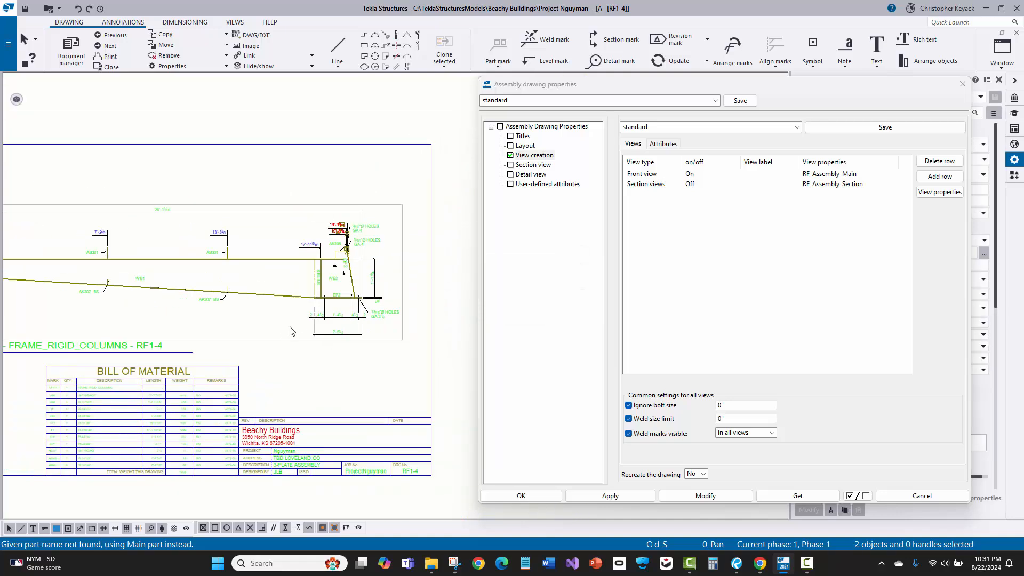
middle_click_drag(350, 304, 373, 299)
left_click(332, 188)
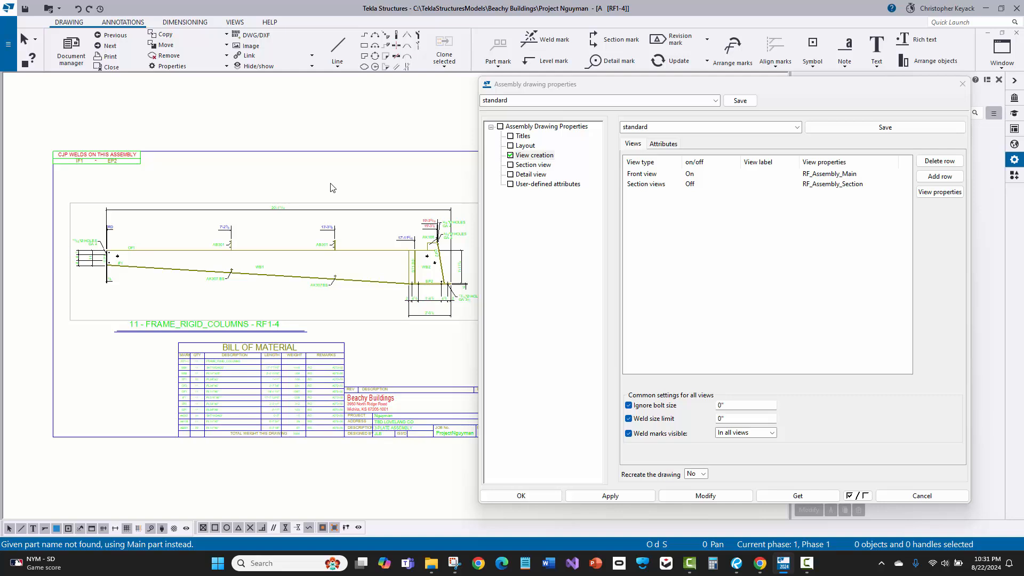
Step: Set Recreate the drawing to Yes again and close the assembly drawing properties
left_click(701, 473)
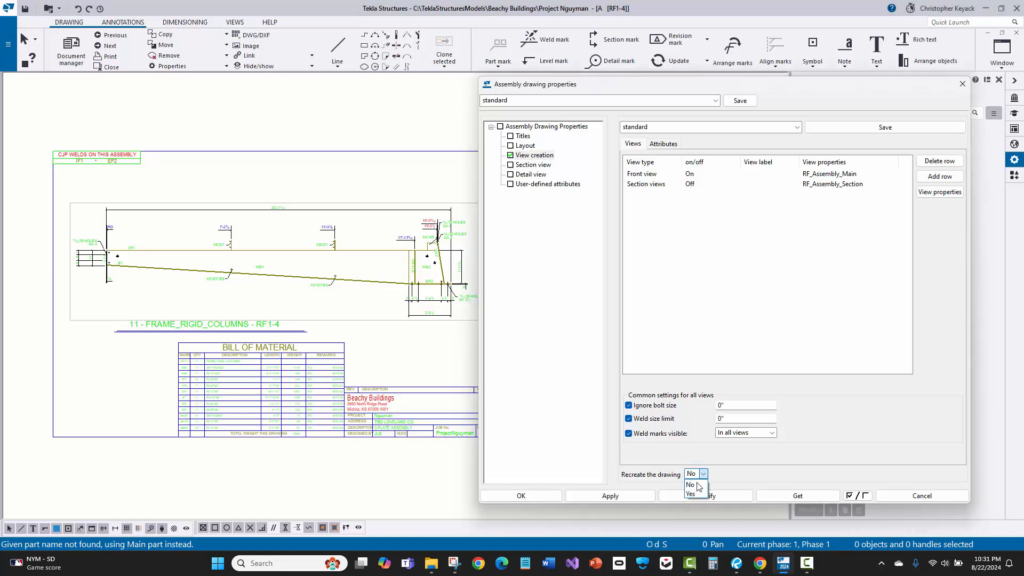
left_click(691, 494)
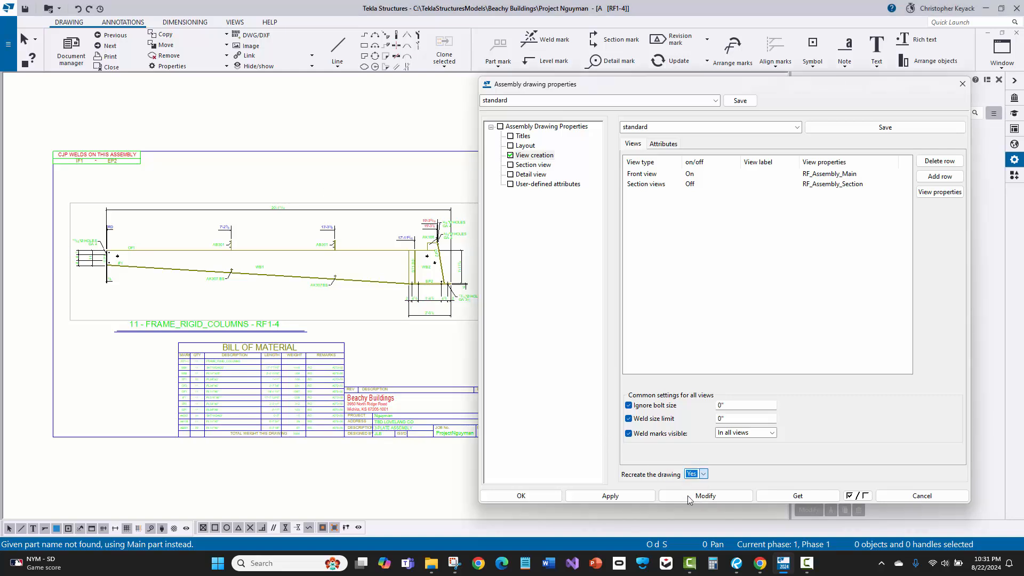
left_click(531, 496)
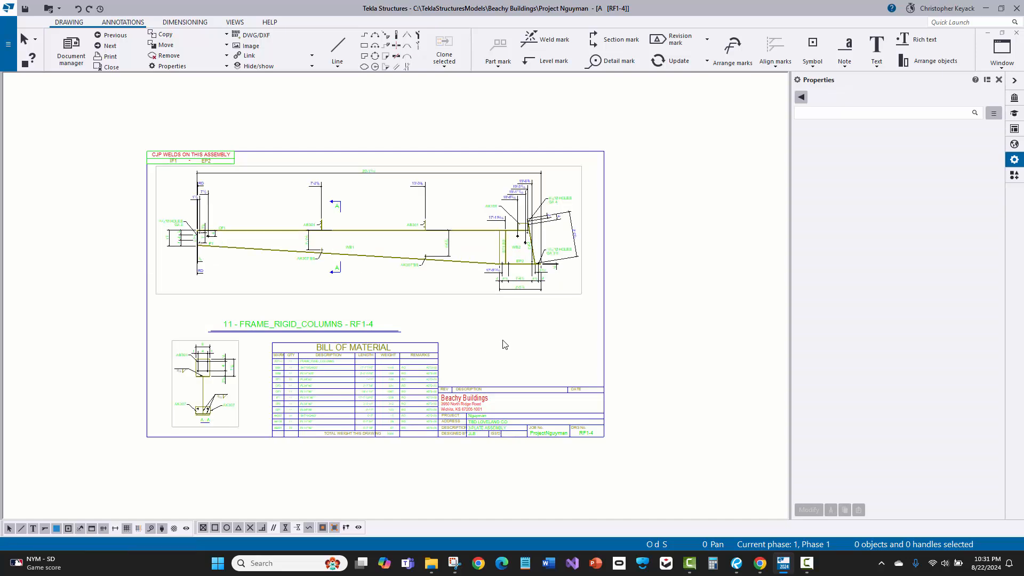
Step: Close the RF1-4 drawing, keeping its changes and marking it ready for issuing
scroll(444, 318, "up", 2)
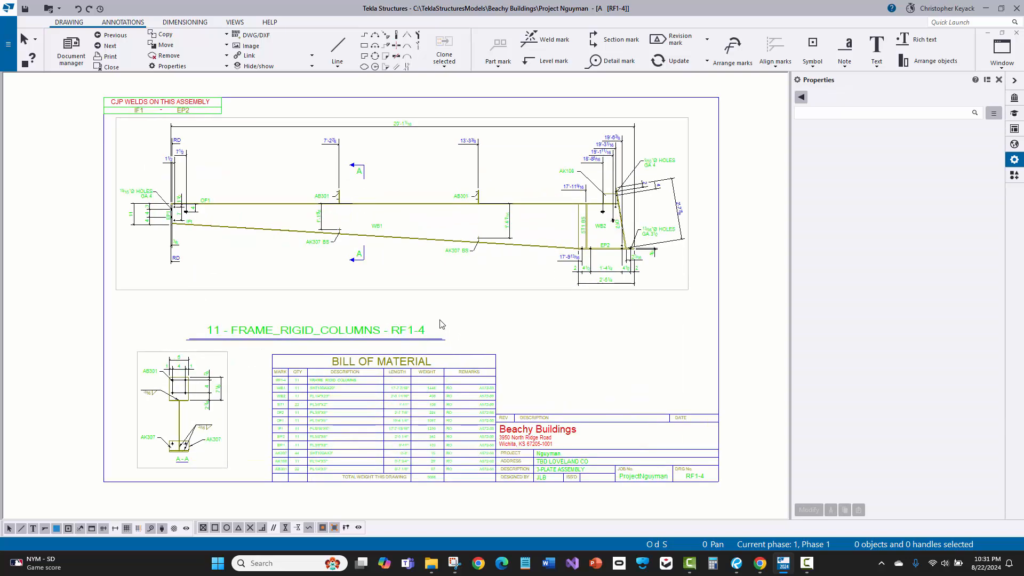
left_click(1015, 32)
left_click(262, 301)
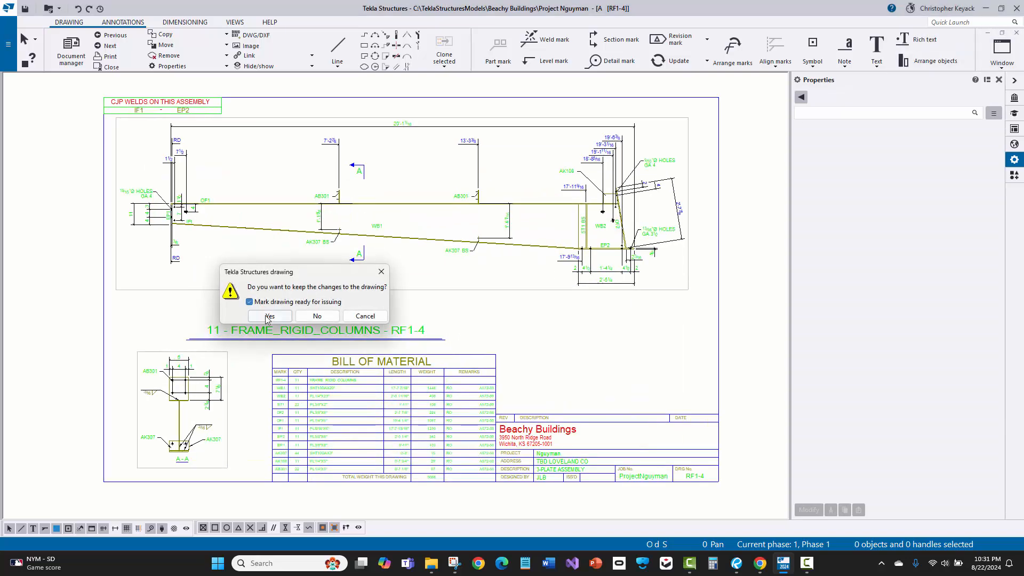
left_click(270, 315)
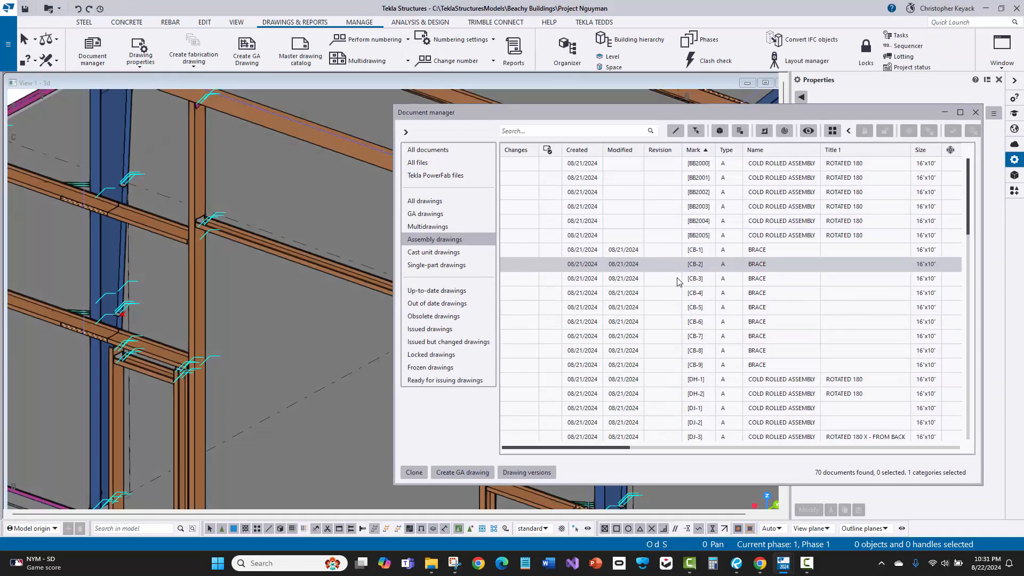
Step: Open the cloned web drawing RF1-4 - 1 from the list of assembly drawings
scroll(808, 286, "down", 4)
scroll(798, 323, "down", 5)
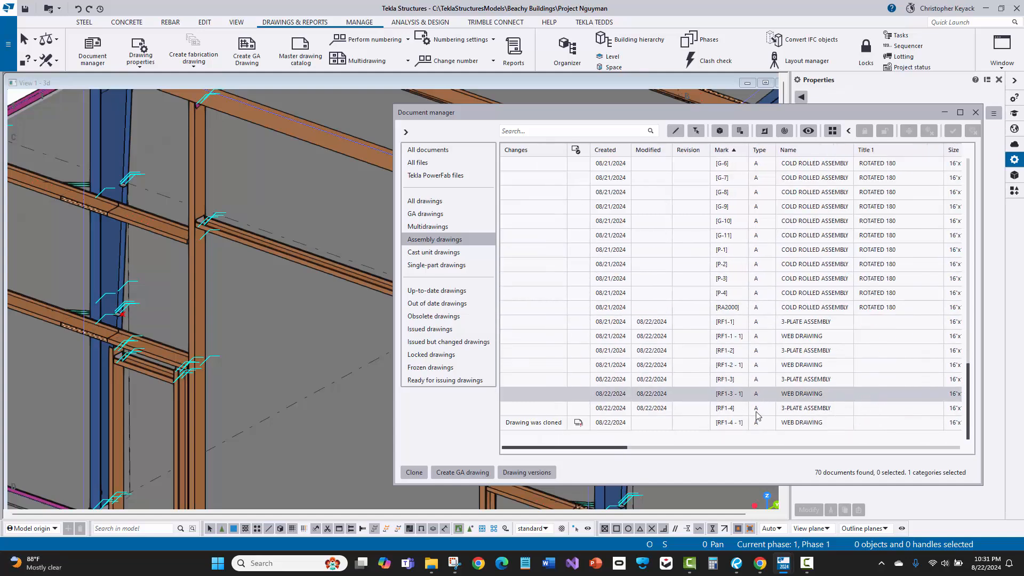
left_click(621, 424)
double_click(621, 424)
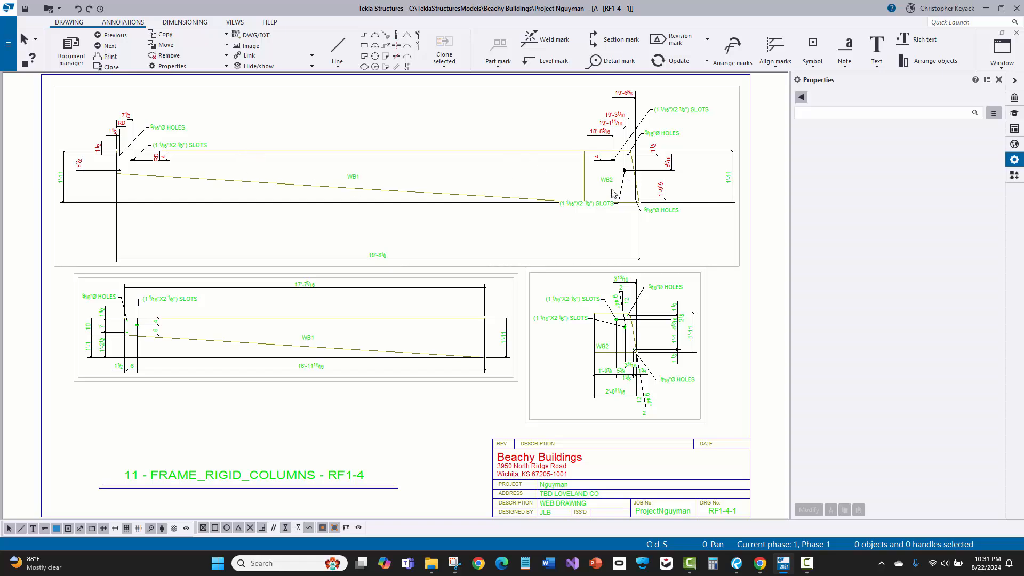
Step: Move the (1 1/16"X2 1/8") SLOTS mark that overlaps WB2 in the main view to clear space below the web edge
scroll(614, 193, "up", 2)
scroll(570, 248, "up", 1)
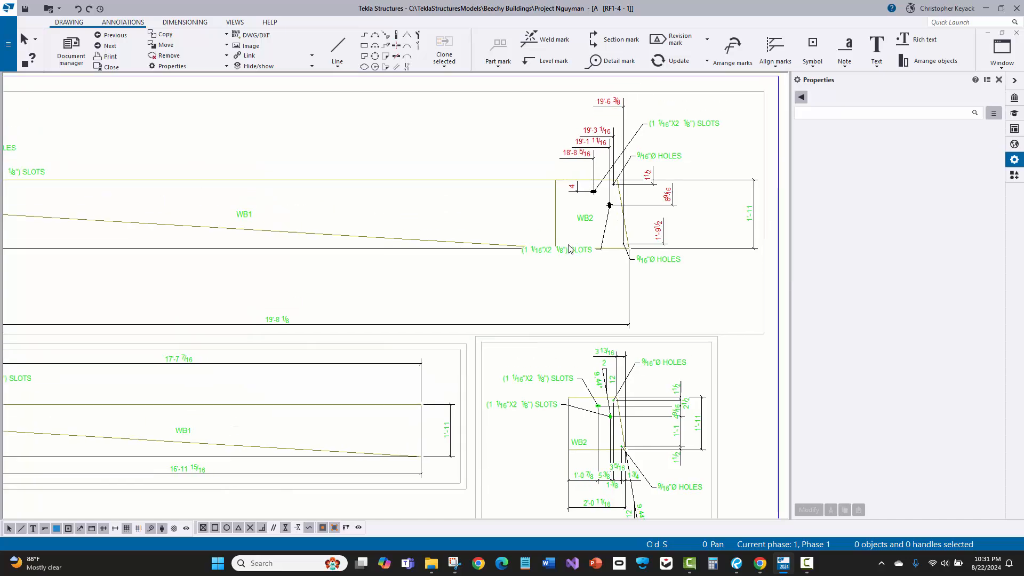
left_click(570, 248)
scroll(570, 249, "up", 1)
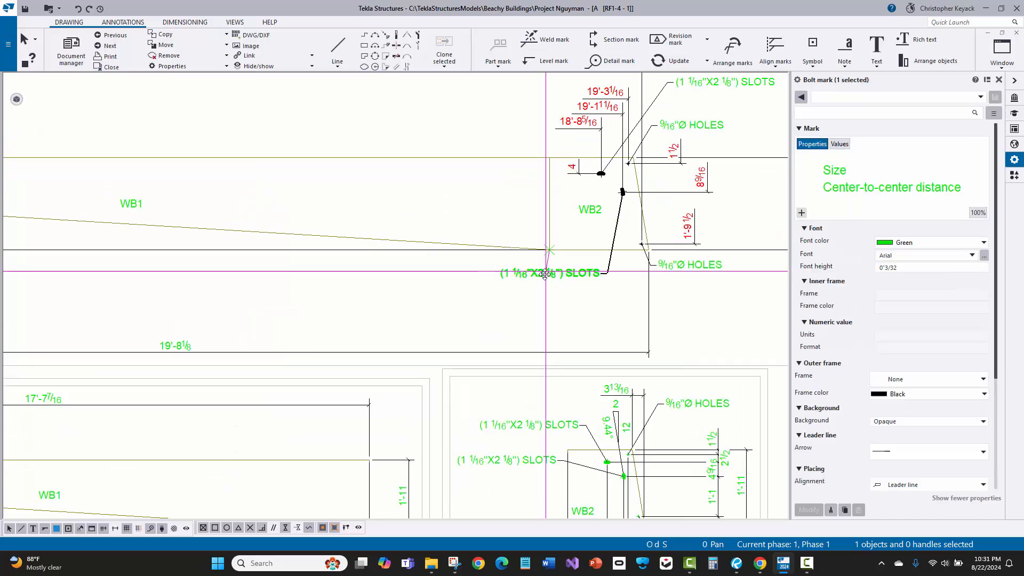
left_click(492, 215)
scroll(501, 229, "down", 4)
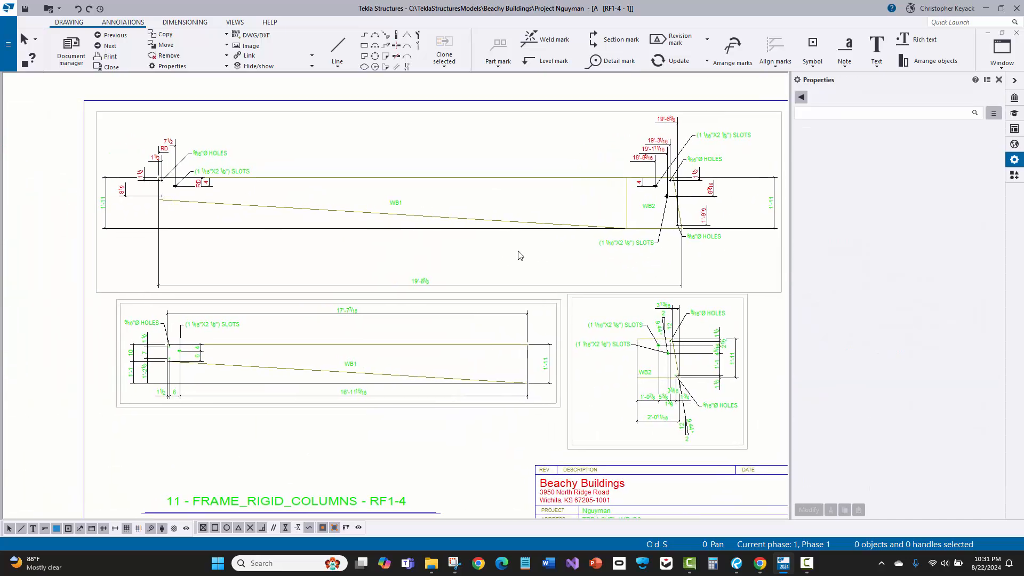
Step: Close the RF1-4 - 1 web drawing, keeping its changes, and show the whole building in the 3D model view
left_click(1017, 32)
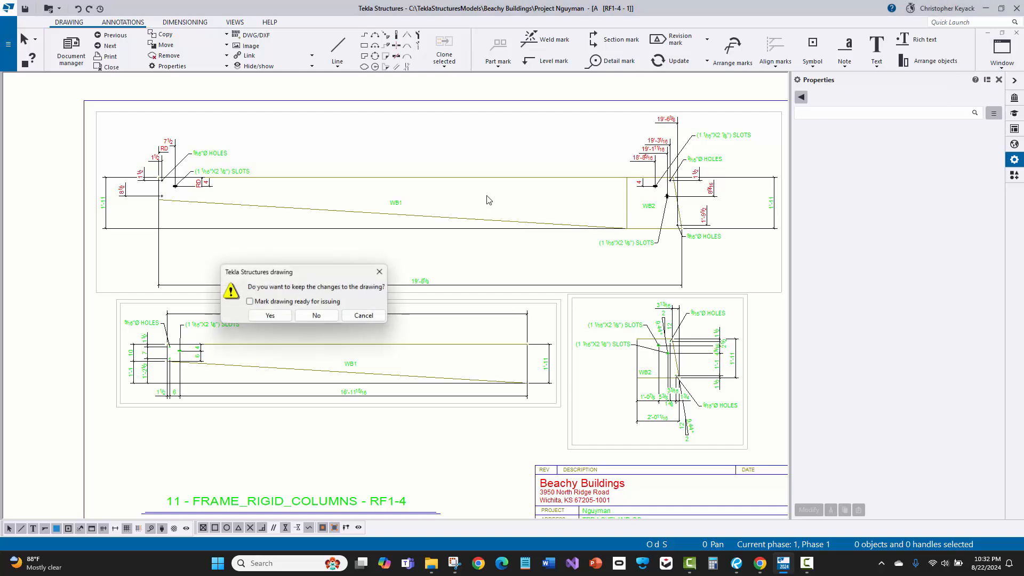
left_click(268, 316)
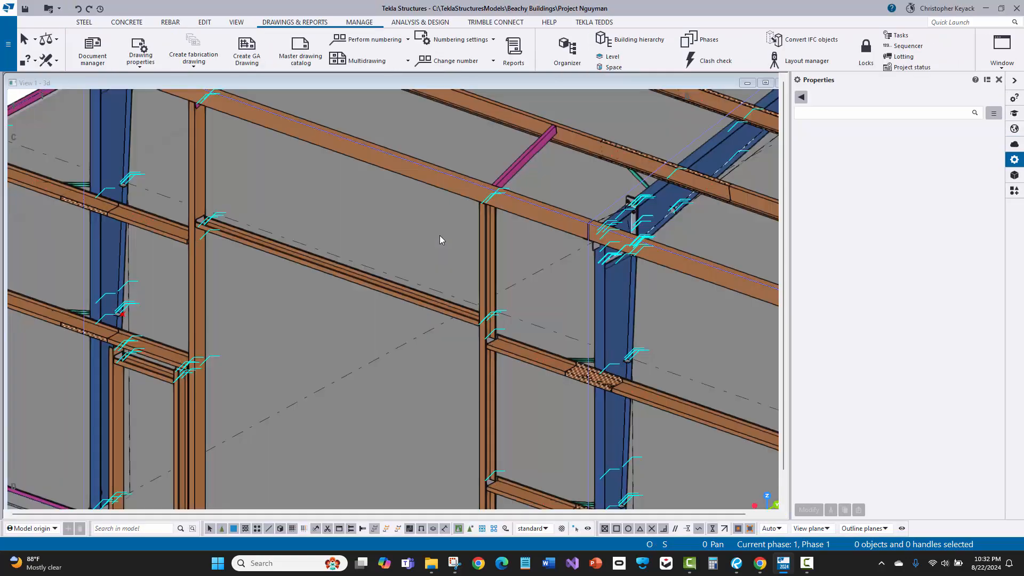
scroll(440, 240, "down", 10)
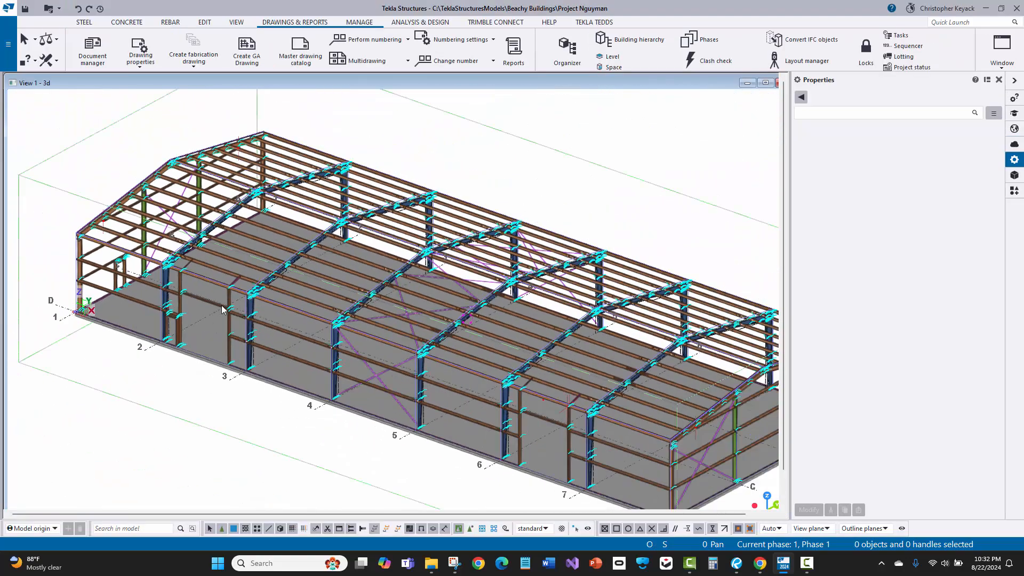
scroll(234, 307, "up", 1)
scroll(205, 277, "up", 2)
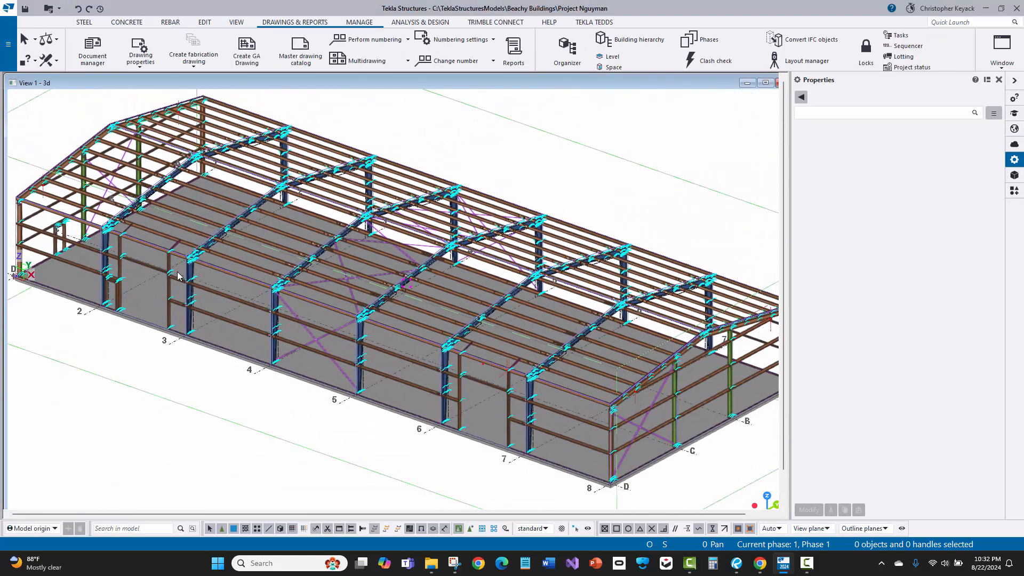
scroll(177, 276, "down", 1)
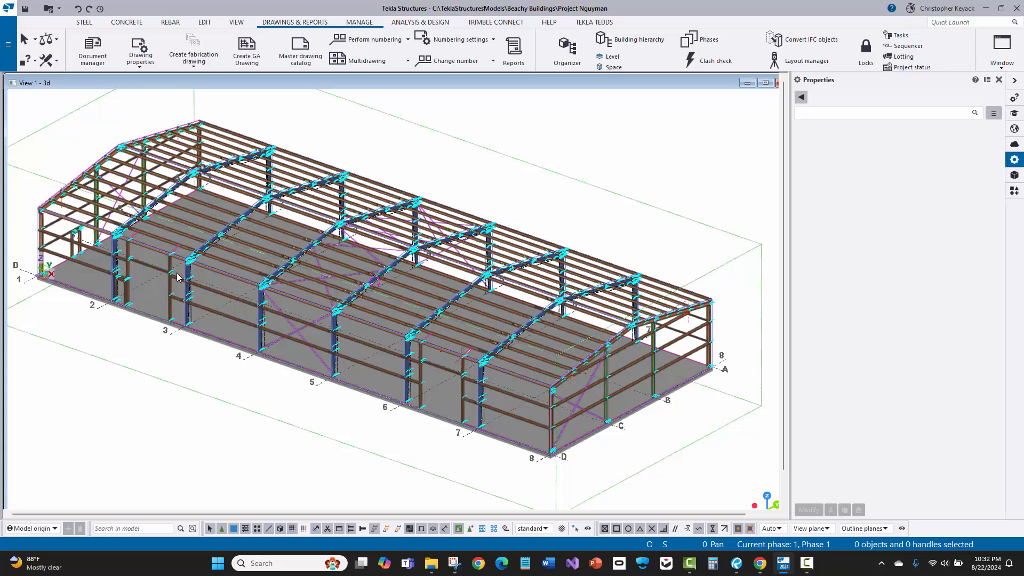